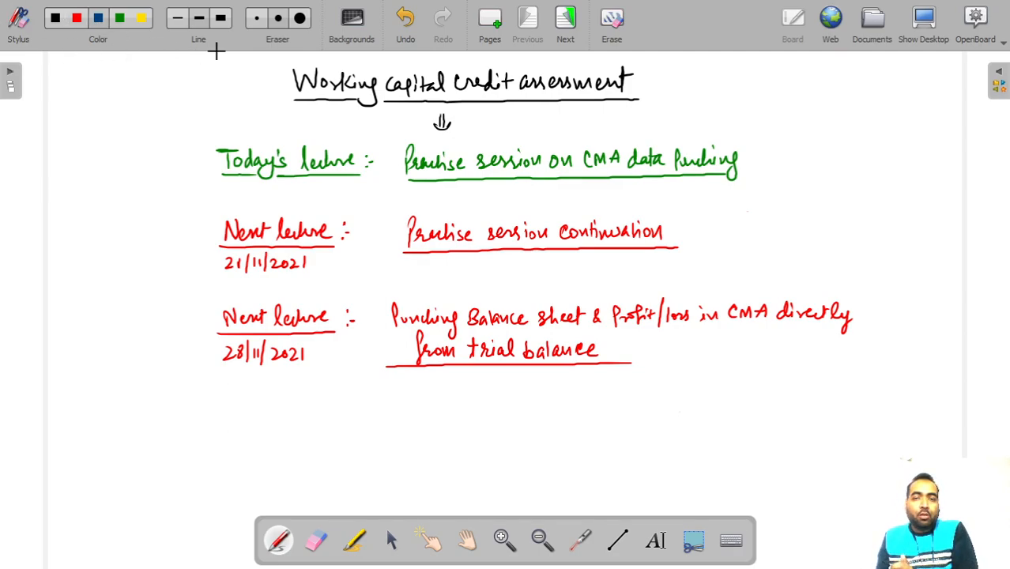
Step: Add underlined blue notes "Balance sheets" beside the 21/11/2021 lecture topic and "Profit & loss, Custom" beside today's lecture topic
{"action": "mouse_move", "coordinate": [680, 234]}
{"action": "left_mouse_down"}
{"action": "mouse_move", "coordinate": [803, 235]}
{"action": "mouse_move", "coordinate": [822, 225]}
{"action": "mouse_move", "coordinate": [822, 235]}
{"action": "left_mouse_up"}
{"action": "left_click_drag", "start_coordinate": [695, 250], "coordinate": [829, 248]}
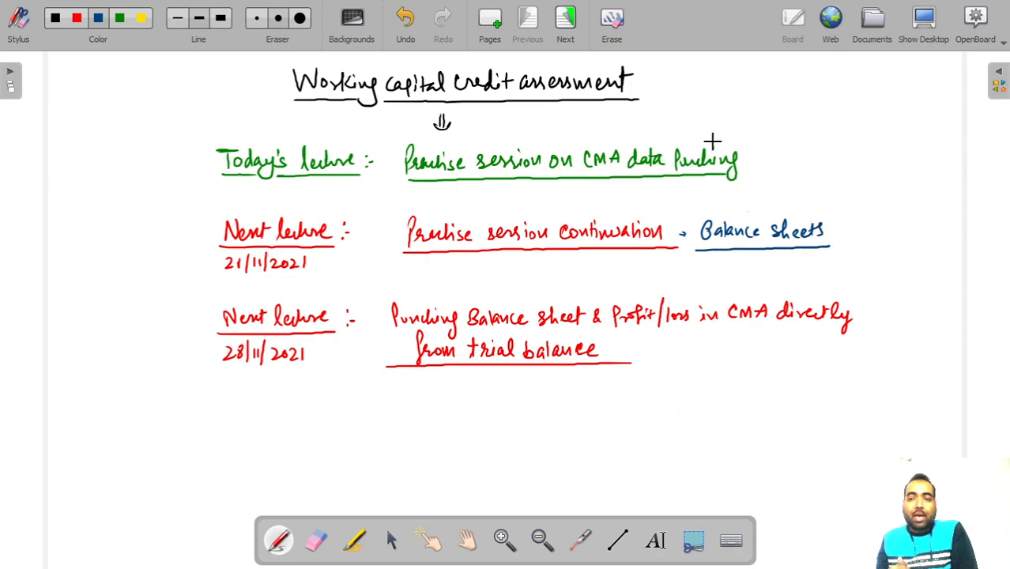
{"action": "mouse_move", "coordinate": [748, 162]}
{"action": "left_mouse_down"}
{"action": "mouse_move", "coordinate": [778, 152]}
{"action": "mouse_move", "coordinate": [846, 163]}
{"action": "left_mouse_up"}
{"action": "left_click_drag", "start_coordinate": [844, 158], "coordinate": [850, 166]}
{"action": "left_click_drag", "start_coordinate": [759, 177], "coordinate": [933, 164]}
{"action": "left_click_drag", "start_coordinate": [868, 177], "coordinate": [939, 176]}
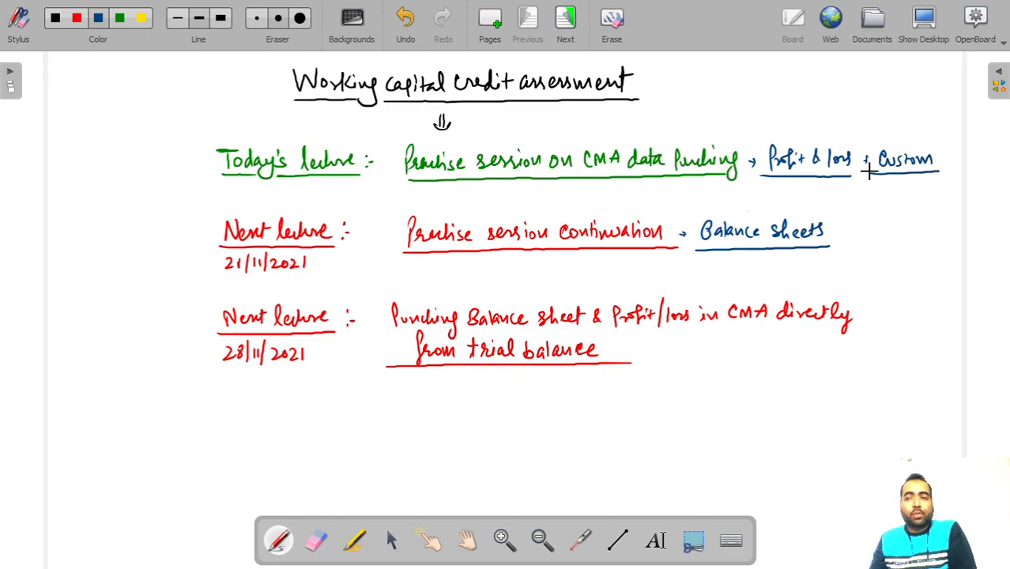
Step: Write "Variety/scenarios" below the "Custom" note, draw a down arrow under it, and write "Practical", underlining both
{"action": "left_click_drag", "start_coordinate": [864, 184], "coordinate": [882, 194]}
{"action": "mouse_move", "coordinate": [886, 190]}
{"action": "left_mouse_down"}
{"action": "mouse_move", "coordinate": [907, 189]}
{"action": "mouse_move", "coordinate": [909, 209]}
{"action": "mouse_move", "coordinate": [962, 185]}
{"action": "mouse_move", "coordinate": [984, 196]}
{"action": "left_mouse_up"}
{"action": "left_click", "coordinate": [865, 204]}
{"action": "left_click_drag", "start_coordinate": [863, 204], "coordinate": [986, 203]}
{"action": "left_click_drag", "start_coordinate": [915, 211], "coordinate": [922, 219]}
{"action": "mouse_move", "coordinate": [885, 234]}
{"action": "left_mouse_down"}
{"action": "mouse_move", "coordinate": [894, 226]}
{"action": "mouse_move", "coordinate": [941, 241]}
{"action": "left_mouse_up"}
{"action": "left_click_drag", "start_coordinate": [942, 224], "coordinate": [946, 241]}
{"action": "left_click_drag", "start_coordinate": [873, 250], "coordinate": [953, 249]}
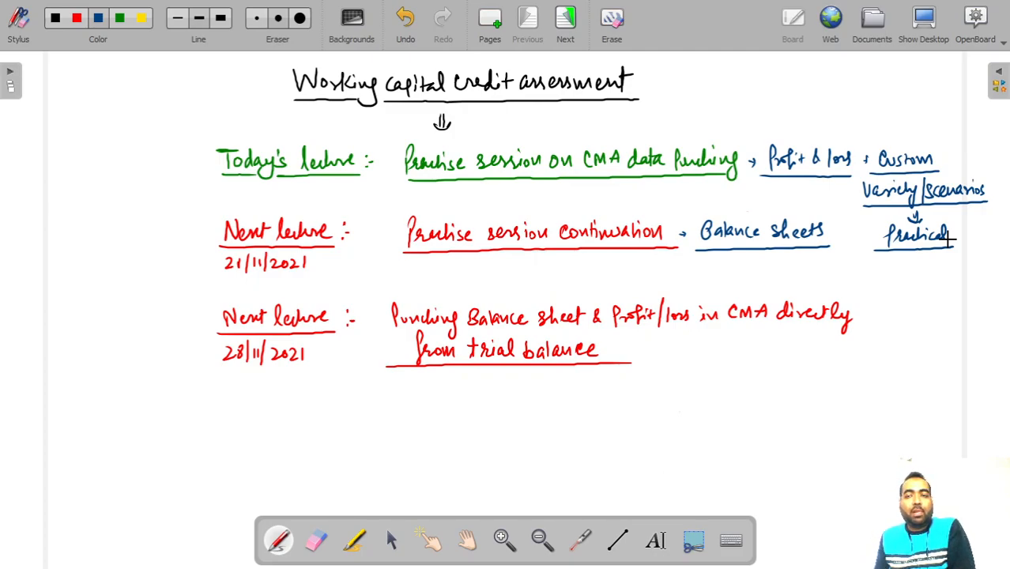
Step: Draw a double down arrow under "Balance sheets" and underline the 21/11/2021 and 28/11/2021 lecture dates
{"action": "left_click_drag", "start_coordinate": [758, 254], "coordinate": [757, 261]}
{"action": "left_click_drag", "start_coordinate": [762, 255], "coordinate": [767, 260]}
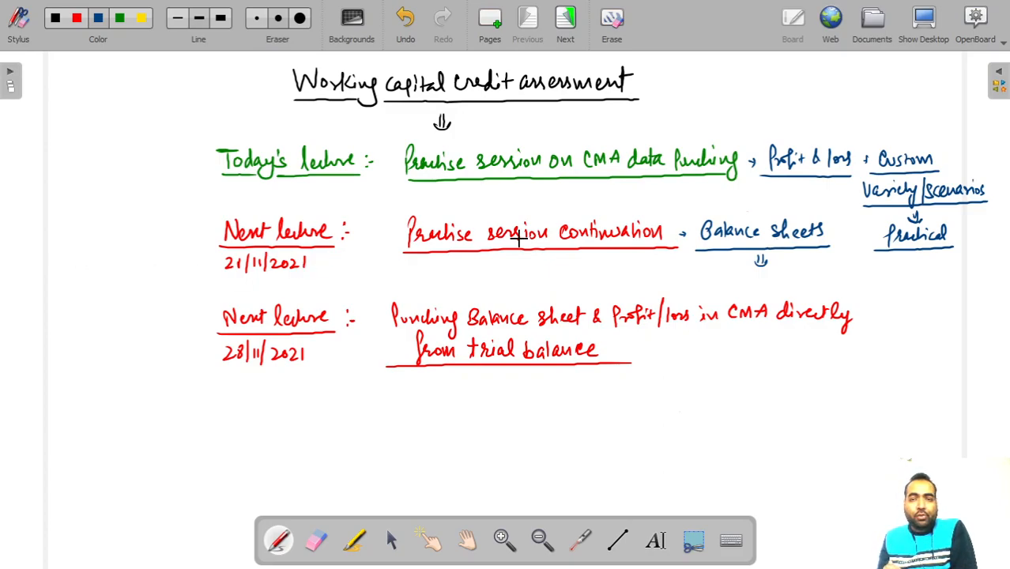
{"action": "left_click_drag", "start_coordinate": [222, 276], "coordinate": [305, 274]}
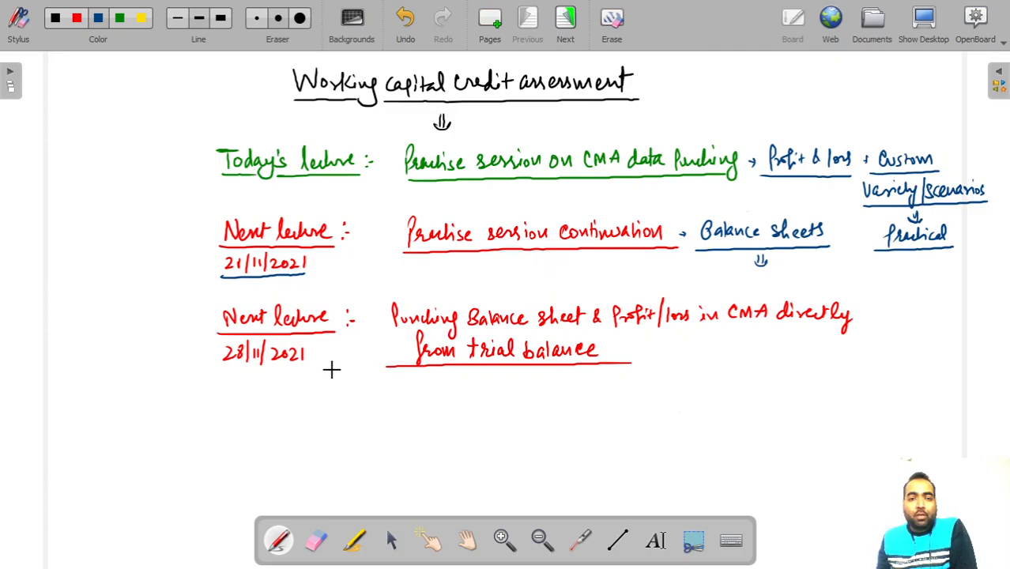
{"action": "left_click_drag", "start_coordinate": [220, 370], "coordinate": [305, 369]}
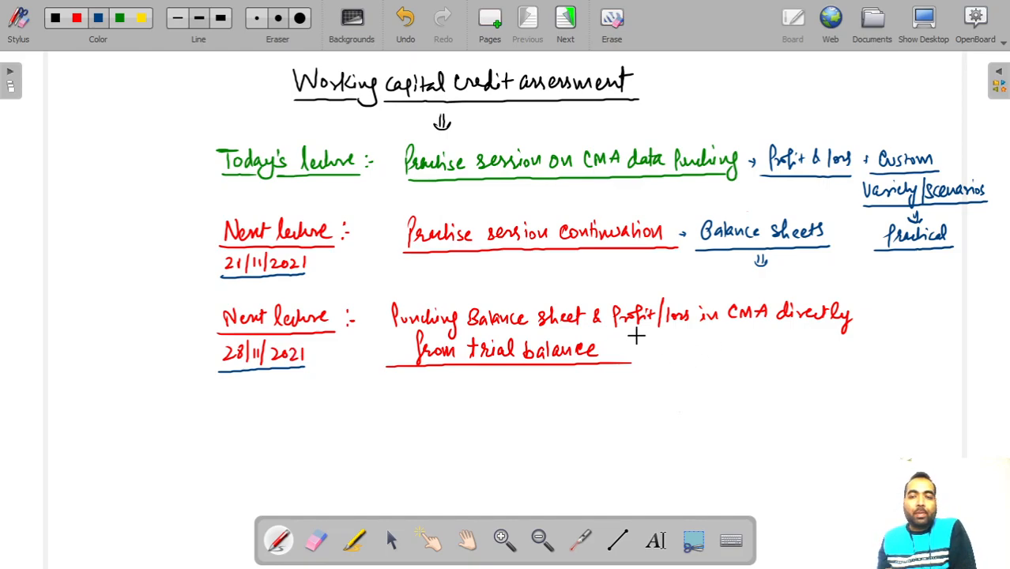
Step: Bracket the 28/11/2021 topic with an arrow to an underlined "Trail Balance" note, and underline "Balance sheet" and "Profit/loss" within the topic
{"action": "mouse_move", "coordinate": [850, 291]}
{"action": "left_mouse_down"}
{"action": "mouse_move", "coordinate": [858, 362]}
{"action": "mouse_move", "coordinate": [846, 363]}
{"action": "left_mouse_up"}
{"action": "mouse_move", "coordinate": [867, 326]}
{"action": "left_mouse_down"}
{"action": "mouse_move", "coordinate": [895, 292]}
{"action": "mouse_move", "coordinate": [888, 308]}
{"action": "mouse_move", "coordinate": [995, 308]}
{"action": "mouse_move", "coordinate": [890, 319]}
{"action": "mouse_move", "coordinate": [993, 320]}
{"action": "left_mouse_up"}
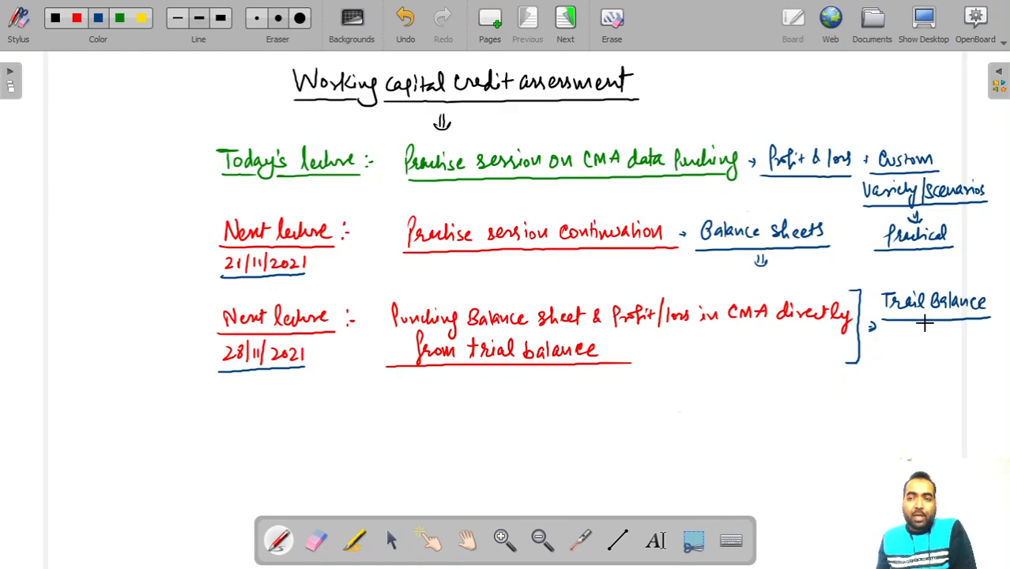
{"action": "mouse_move", "coordinate": [928, 323]}
{"action": "left_mouse_down"}
{"action": "mouse_move", "coordinate": [929, 334]}
{"action": "mouse_move", "coordinate": [936, 327]}
{"action": "left_mouse_up"}
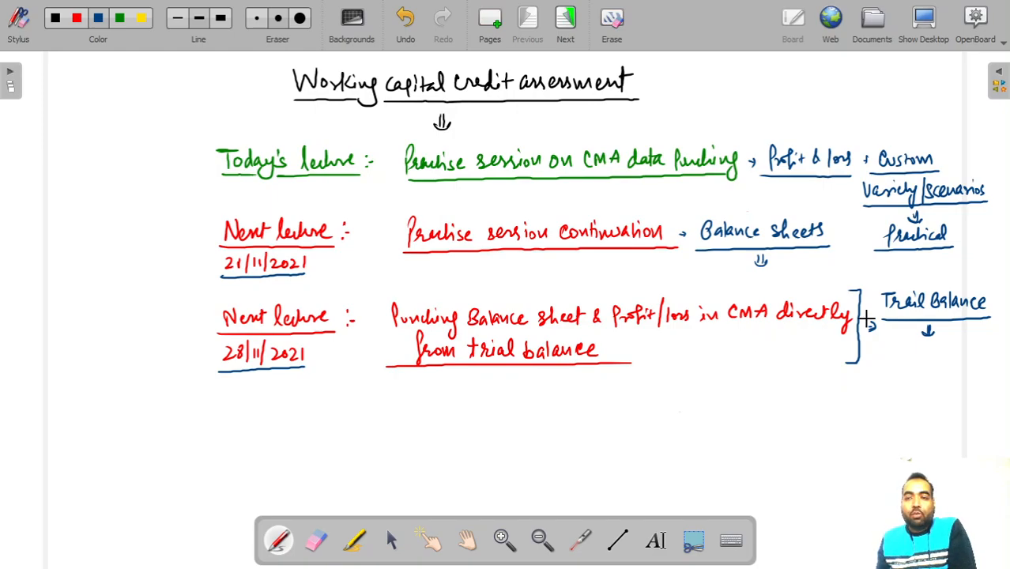
{"action": "left_click_drag", "start_coordinate": [492, 335], "coordinate": [688, 331]}
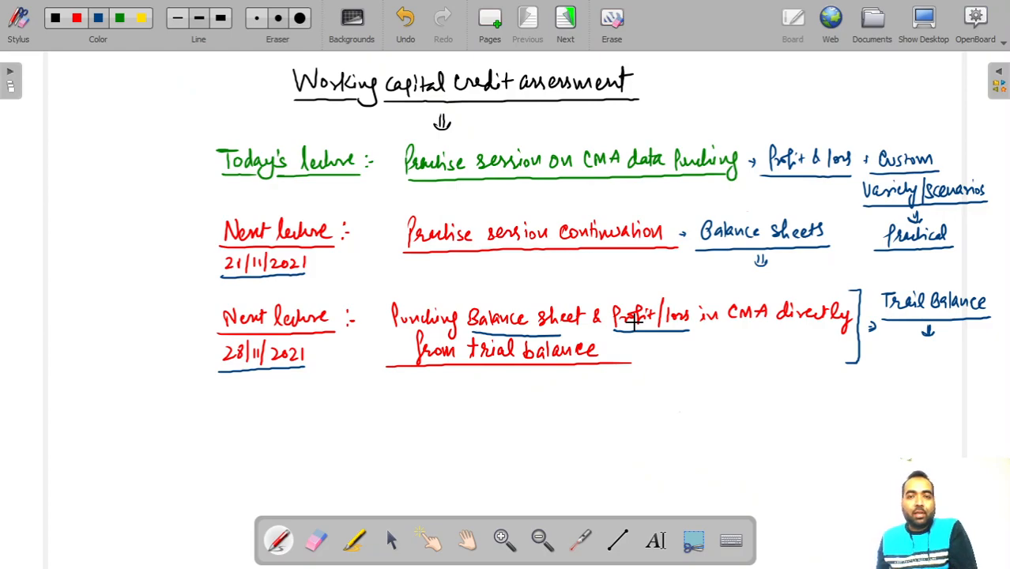
Step: Go to the case study page and underline the firm's name, "proprietorship concern" and the proprietor's name
{"action": "left_click", "coordinate": [564, 24]}
{"action": "left_click", "coordinate": [564, 24]}
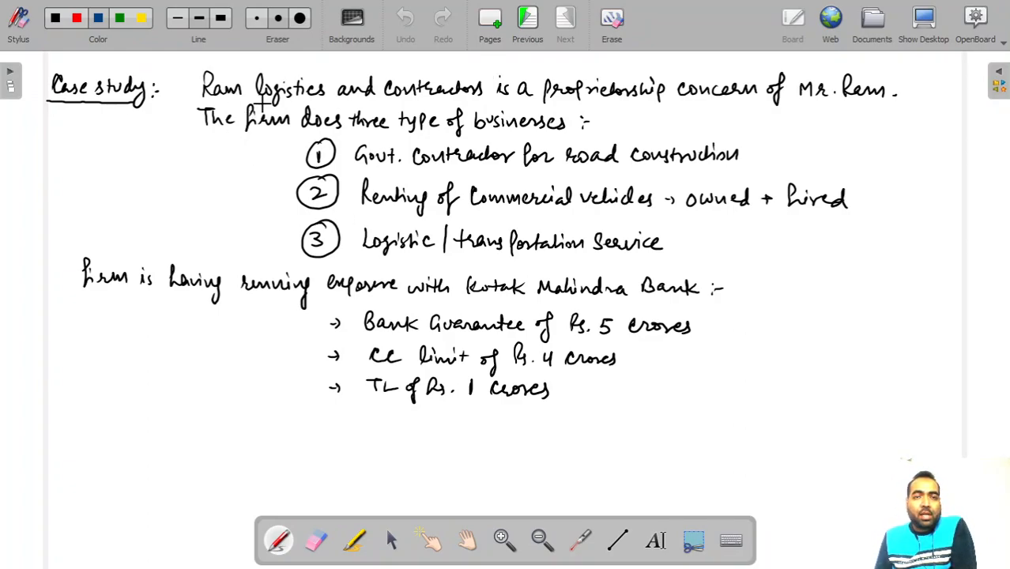
{"action": "left_click_drag", "start_coordinate": [202, 101], "coordinate": [495, 101]}
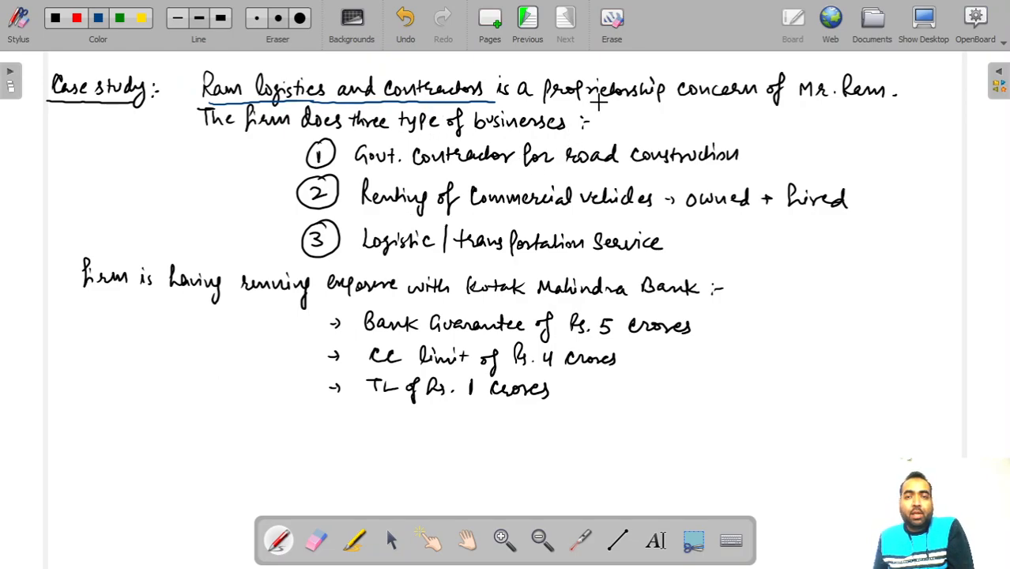
{"action": "left_click_drag", "start_coordinate": [553, 105], "coordinate": [884, 103]}
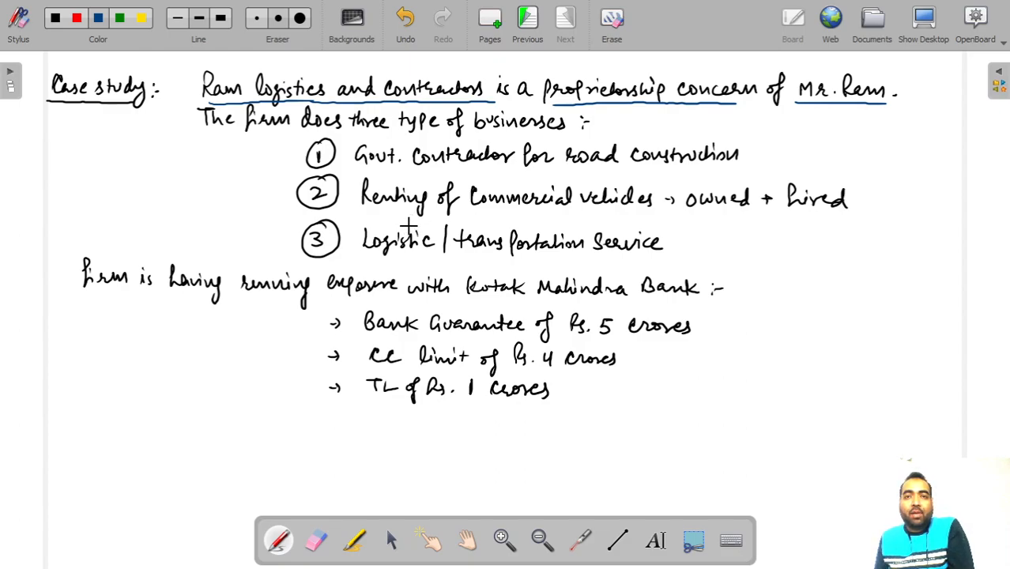
Step: Underline the first two business types, bracket the road construction line with the note "Contracts", and draw an arrow down from "hired"
{"action": "mouse_move", "coordinate": [367, 169]}
{"action": "left_mouse_down"}
{"action": "mouse_move", "coordinate": [739, 168]}
{"action": "mouse_move", "coordinate": [749, 173]}
{"action": "mouse_move", "coordinate": [741, 179]}
{"action": "mouse_move", "coordinate": [776, 147]}
{"action": "mouse_move", "coordinate": [837, 151]}
{"action": "left_mouse_up"}
{"action": "left_click_drag", "start_coordinate": [769, 156], "coordinate": [852, 155]}
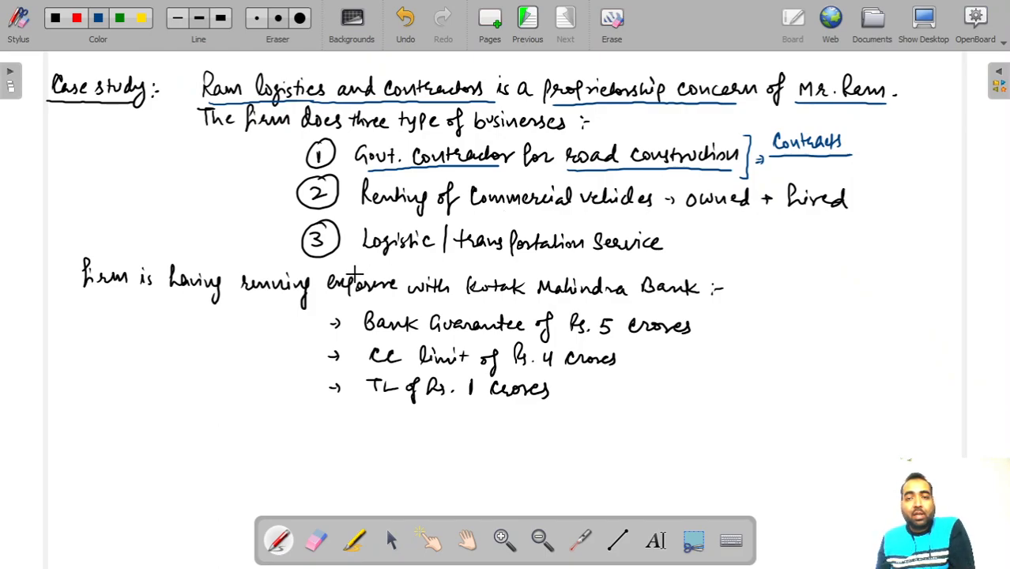
{"action": "mouse_move", "coordinate": [362, 213]}
{"action": "left_mouse_down"}
{"action": "mouse_move", "coordinate": [853, 215]}
{"action": "mouse_move", "coordinate": [873, 199]}
{"action": "mouse_move", "coordinate": [882, 227]}
{"action": "mouse_move", "coordinate": [888, 220]}
{"action": "left_mouse_up"}
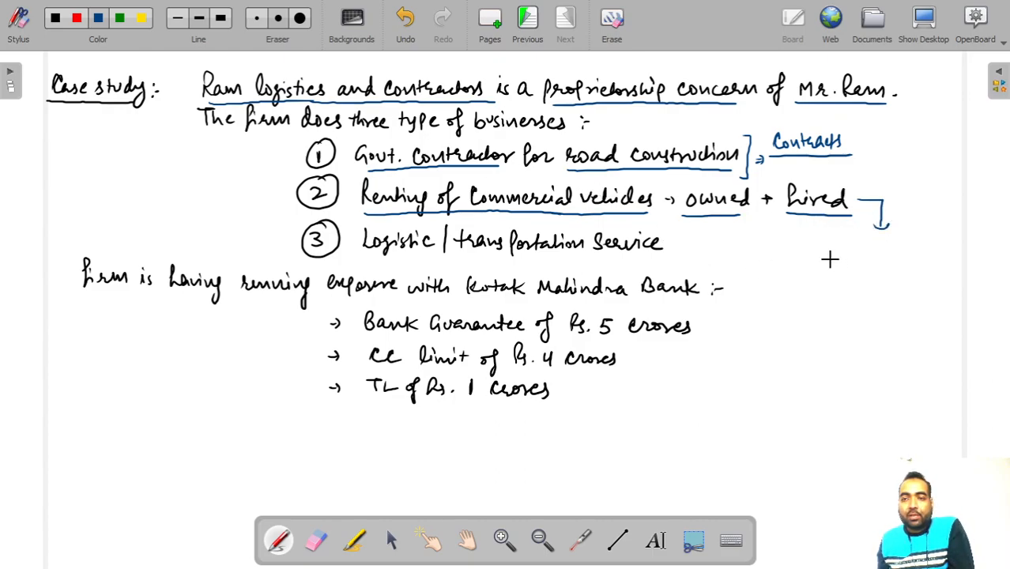
Step: Write an underlined "Contractor" below the arrow from "hired" and list "crains, tippers, heavy M/C" under it in brackets
{"action": "mouse_move", "coordinate": [835, 255]}
{"action": "left_mouse_down"}
{"action": "mouse_move", "coordinate": [836, 268]}
{"action": "mouse_move", "coordinate": [911, 258]}
{"action": "left_mouse_up"}
{"action": "left_click_drag", "start_coordinate": [816, 277], "coordinate": [916, 272]}
{"action": "mouse_move", "coordinate": [829, 297]}
{"action": "left_mouse_down"}
{"action": "mouse_move", "coordinate": [835, 287]}
{"action": "mouse_move", "coordinate": [881, 304]}
{"action": "mouse_move", "coordinate": [840, 323]}
{"action": "mouse_move", "coordinate": [878, 324]}
{"action": "mouse_move", "coordinate": [823, 346]}
{"action": "mouse_move", "coordinate": [843, 341]}
{"action": "mouse_move", "coordinate": [856, 357]}
{"action": "mouse_move", "coordinate": [882, 337]}
{"action": "left_mouse_up"}
{"action": "left_click_drag", "start_coordinate": [887, 283], "coordinate": [889, 361]}
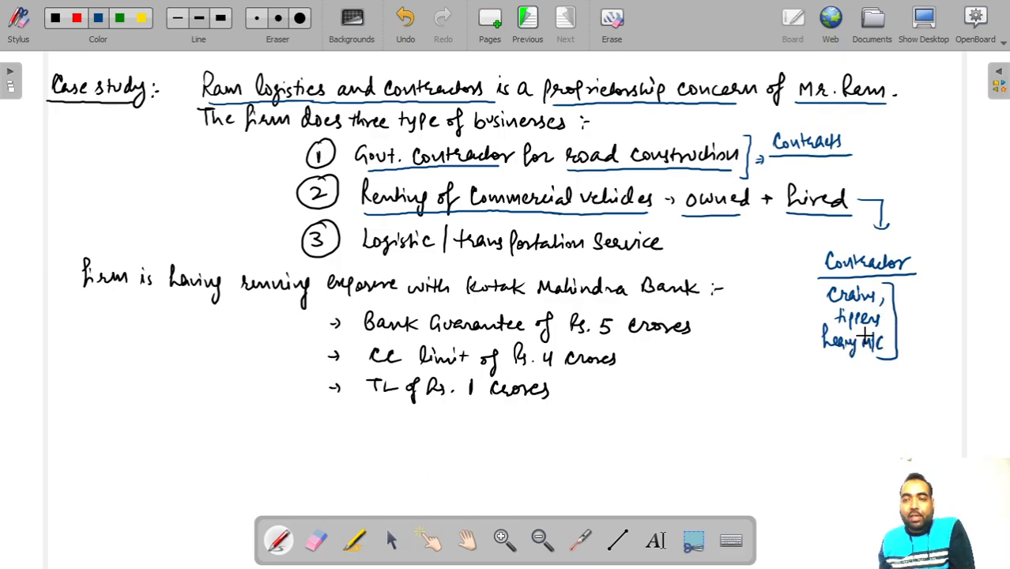
{"action": "mouse_move", "coordinate": [824, 283]}
{"action": "left_mouse_down"}
{"action": "mouse_move", "coordinate": [815, 359]}
{"action": "mouse_move", "coordinate": [827, 364]}
{"action": "left_mouse_up"}
Step: Add a "Construction" note with arrows pointing to the bracketed equipment list and an arrow below the list to an underlined "Rent"
{"action": "mouse_move", "coordinate": [796, 333]}
{"action": "left_mouse_down"}
{"action": "mouse_move", "coordinate": [807, 333]}
{"action": "mouse_move", "coordinate": [800, 340]}
{"action": "left_mouse_up"}
{"action": "mouse_move", "coordinate": [743, 318]}
{"action": "left_mouse_down"}
{"action": "mouse_move", "coordinate": [748, 335]}
{"action": "mouse_move", "coordinate": [764, 326]}
{"action": "mouse_move", "coordinate": [796, 338]}
{"action": "left_mouse_up"}
{"action": "mouse_move", "coordinate": [740, 348]}
{"action": "left_mouse_down"}
{"action": "mouse_move", "coordinate": [812, 348]}
{"action": "mouse_move", "coordinate": [848, 374]}
{"action": "left_mouse_up"}
{"action": "mouse_move", "coordinate": [843, 367]}
{"action": "left_mouse_down"}
{"action": "mouse_move", "coordinate": [852, 367]}
{"action": "mouse_move", "coordinate": [804, 394]}
{"action": "mouse_move", "coordinate": [831, 396]}
{"action": "left_mouse_up"}
{"action": "mouse_move", "coordinate": [825, 384]}
{"action": "left_mouse_down"}
{"action": "mouse_move", "coordinate": [840, 384]}
{"action": "mouse_move", "coordinate": [837, 404]}
{"action": "left_mouse_up"}
{"action": "left_click_drag", "start_coordinate": [794, 408], "coordinate": [841, 408]}
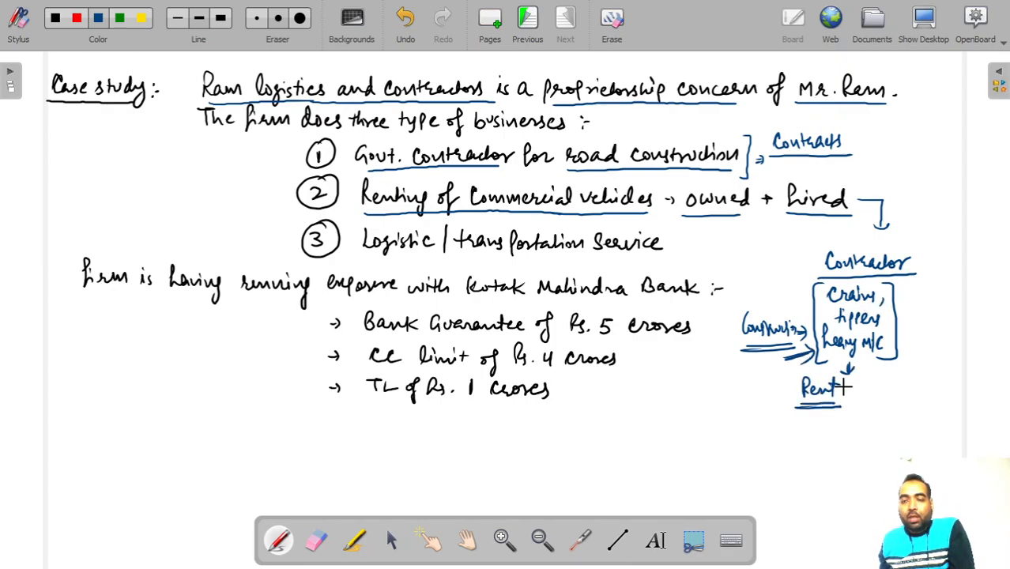
Step: Mark the firm's name with two slashes, circle "owned" and "hired", and underline the logistic/transportation service line
{"action": "left_click_drag", "start_coordinate": [177, 105], "coordinate": [201, 87]}
{"action": "left_click_drag", "start_coordinate": [179, 111], "coordinate": [203, 93]}
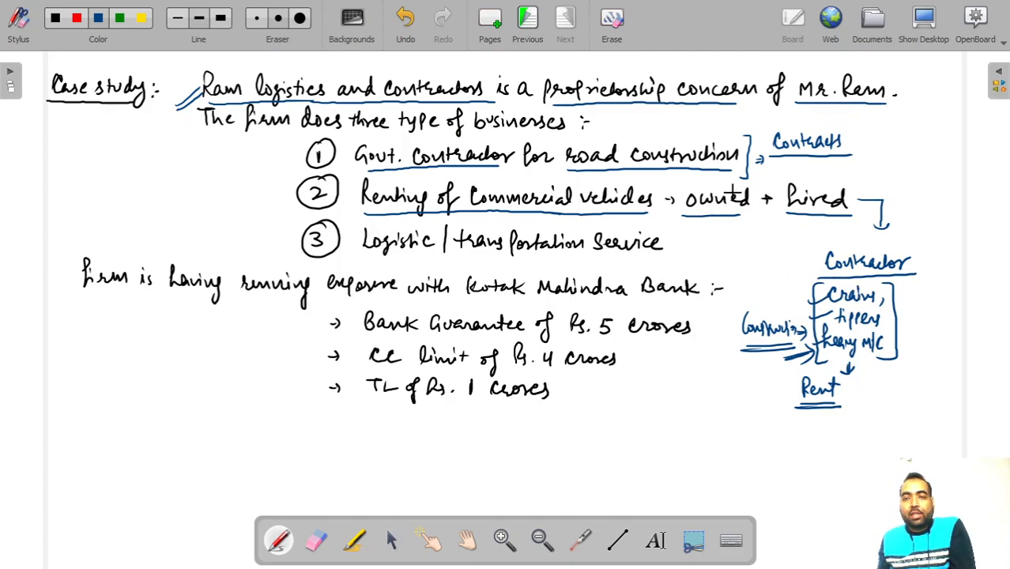
{"action": "mouse_move", "coordinate": [755, 178]}
{"action": "left_mouse_down"}
{"action": "mouse_move", "coordinate": [689, 182]}
{"action": "mouse_move", "coordinate": [721, 224]}
{"action": "mouse_move", "coordinate": [757, 181]}
{"action": "left_mouse_up"}
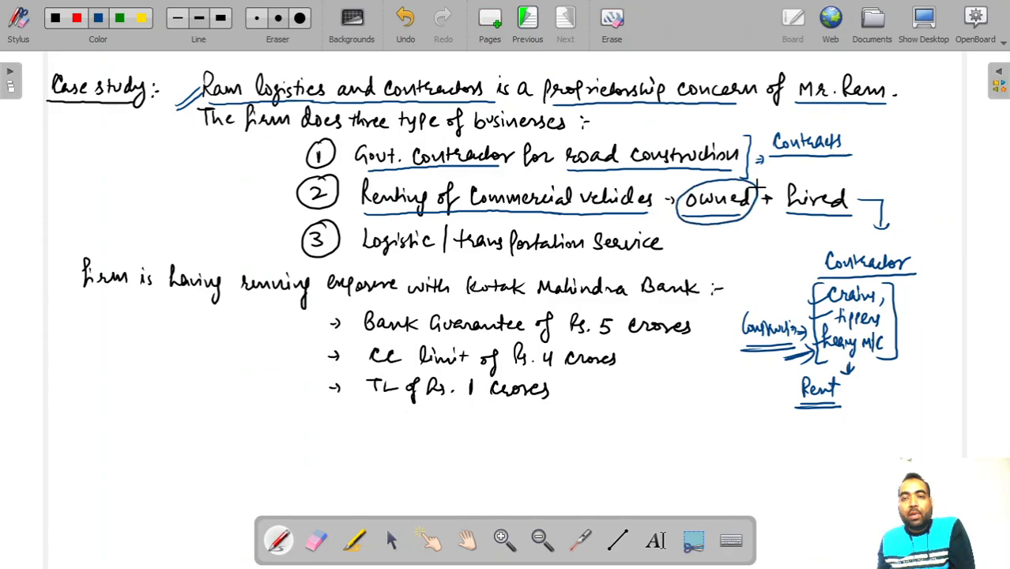
{"action": "mouse_move", "coordinate": [839, 175]}
{"action": "left_mouse_down"}
{"action": "mouse_move", "coordinate": [775, 198]}
{"action": "mouse_move", "coordinate": [859, 223]}
{"action": "mouse_move", "coordinate": [832, 174]}
{"action": "left_mouse_up"}
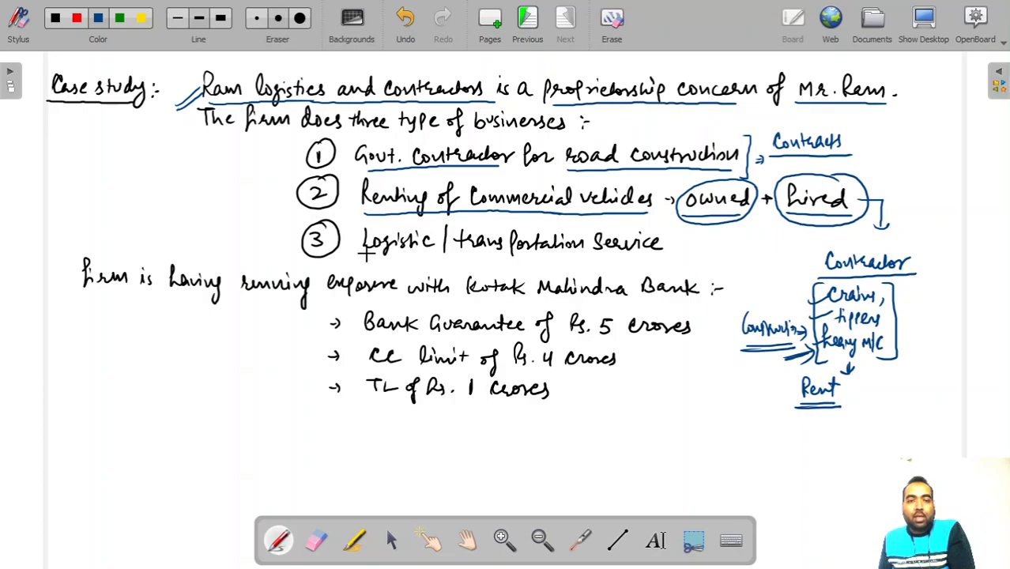
{"action": "left_click_drag", "start_coordinate": [367, 255], "coordinate": [664, 254]}
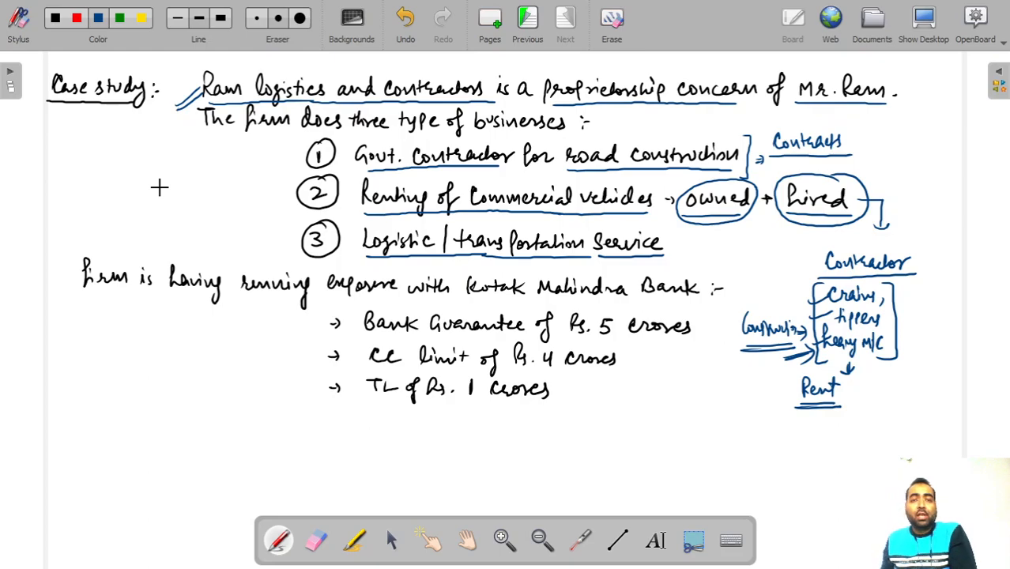
Step: Bracket the three numbered business types together on their front side and draw a double arrow pointing to the bracket
{"action": "mouse_move", "coordinate": [297, 140]}
{"action": "left_mouse_down"}
{"action": "mouse_move", "coordinate": [291, 221]}
{"action": "mouse_move", "coordinate": [305, 257]}
{"action": "left_mouse_up"}
{"action": "left_click_drag", "start_coordinate": [255, 194], "coordinate": [268, 195]}
{"action": "left_click_drag", "start_coordinate": [254, 199], "coordinate": [260, 201]}
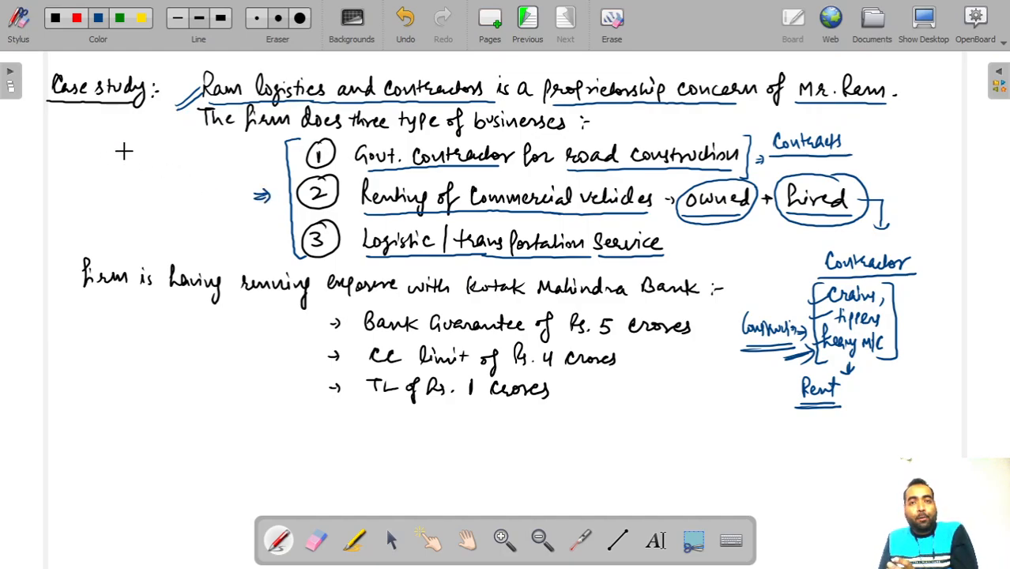
Step: Write "Direct Incomes" with three lines branching toward the bracketed businesses, write "Direct expenses" below it, and tick both notes
{"action": "mouse_move", "coordinate": [102, 144]}
{"action": "left_mouse_down"}
{"action": "mouse_move", "coordinate": [103, 166]}
{"action": "mouse_move", "coordinate": [124, 162]}
{"action": "left_mouse_up"}
{"action": "mouse_move", "coordinate": [127, 150]}
{"action": "left_mouse_down"}
{"action": "mouse_move", "coordinate": [166, 162]}
{"action": "mouse_move", "coordinate": [220, 159]}
{"action": "left_mouse_up"}
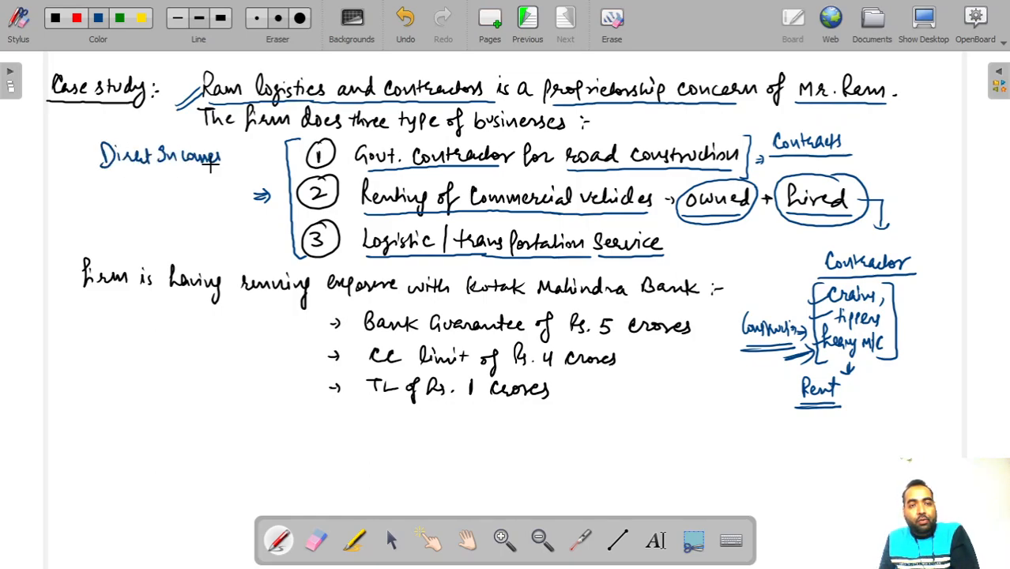
{"action": "left_click_drag", "start_coordinate": [278, 146], "coordinate": [232, 157]}
{"action": "mouse_move", "coordinate": [234, 159]}
{"action": "left_mouse_down"}
{"action": "mouse_move", "coordinate": [277, 167]}
{"action": "mouse_move", "coordinate": [275, 182]}
{"action": "left_mouse_up"}
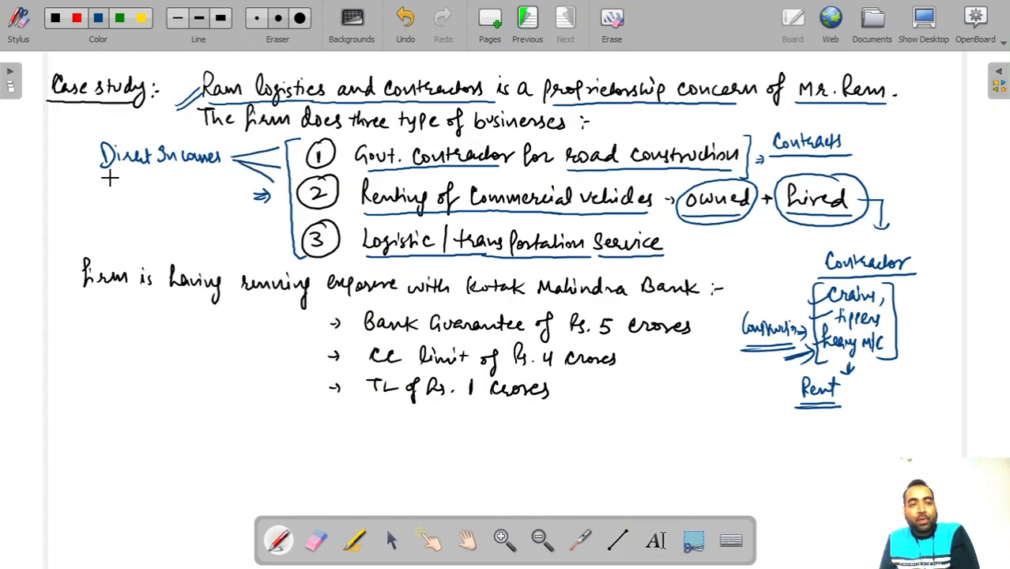
{"action": "mouse_move", "coordinate": [97, 179]}
{"action": "left_mouse_down"}
{"action": "mouse_move", "coordinate": [109, 199]}
{"action": "mouse_move", "coordinate": [118, 188]}
{"action": "mouse_move", "coordinate": [147, 196]}
{"action": "left_mouse_up"}
{"action": "left_click_drag", "start_coordinate": [134, 183], "coordinate": [220, 188]}
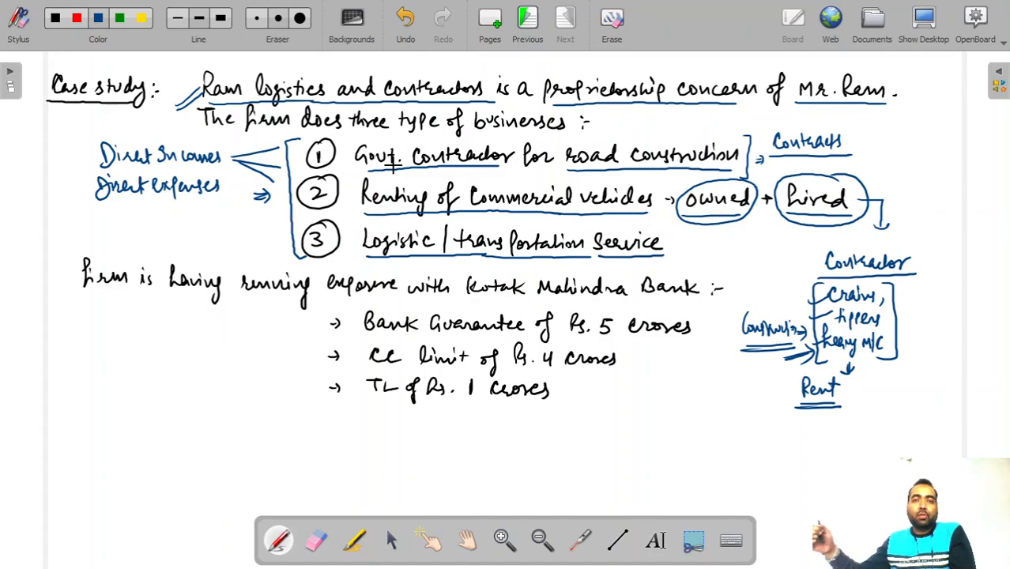
{"action": "left_click_drag", "start_coordinate": [83, 162], "coordinate": [102, 148]}
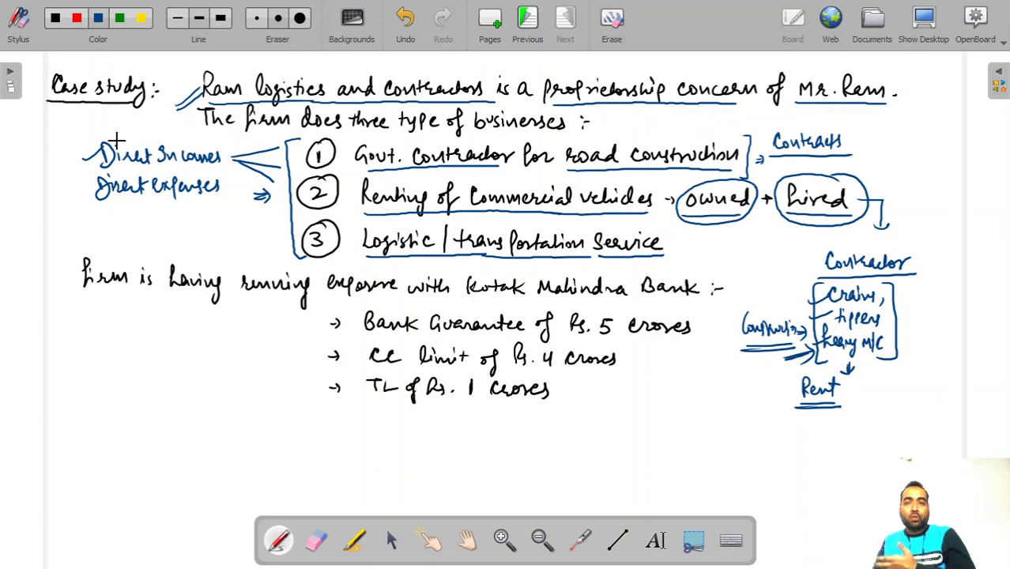
{"action": "left_click_drag", "start_coordinate": [71, 195], "coordinate": [92, 180]}
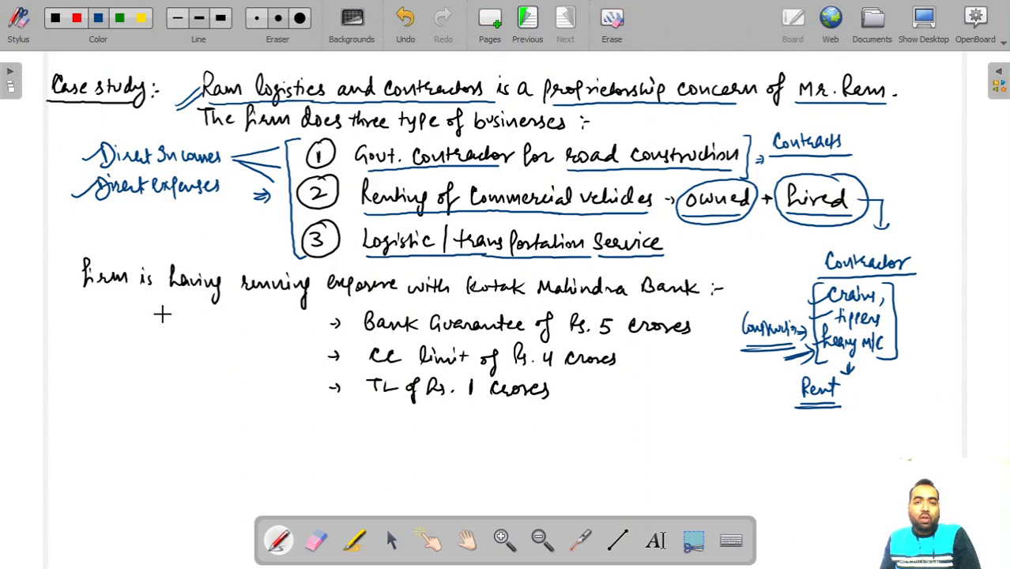
Step: Underline "Kotak Mahindra Bank", redoing the first stroke, and underline the Rs. 5 crores, Rs. 4 crores and Rs. 1 crores facilities
{"action": "left_click_drag", "start_coordinate": [461, 305], "coordinate": [646, 295]}
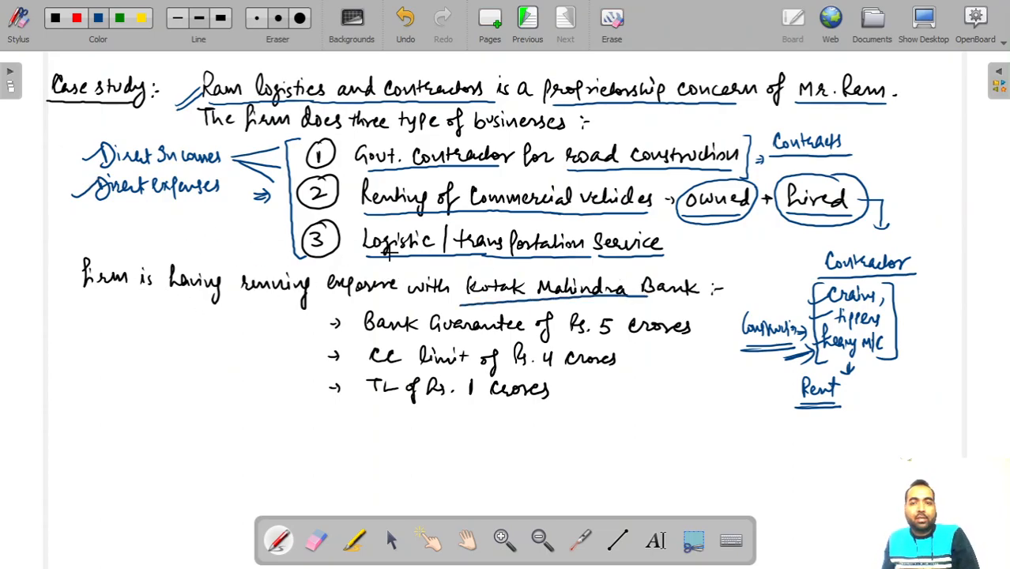
{"action": "key", "text": "ctrl+z"}
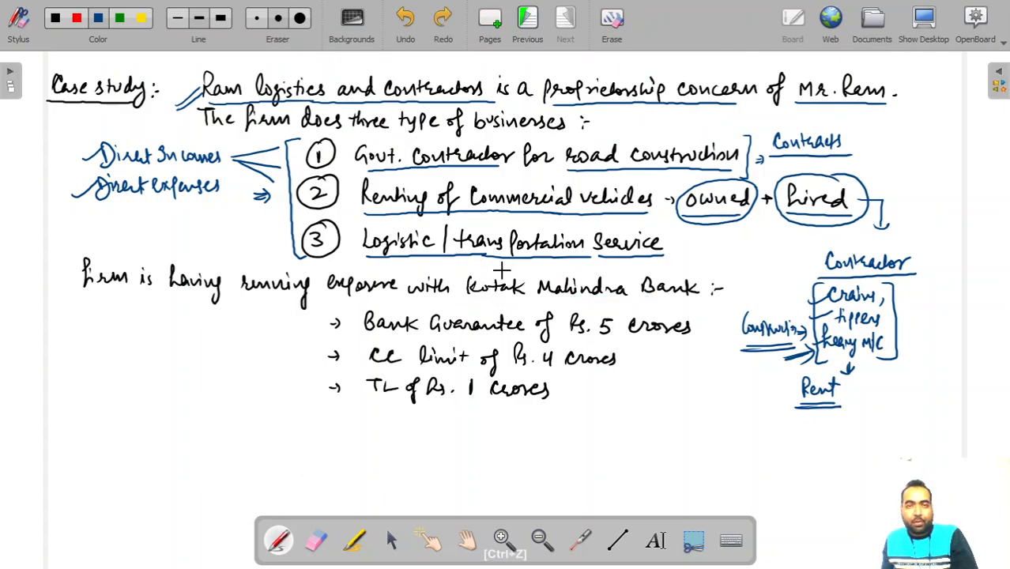
{"action": "left_click_drag", "start_coordinate": [468, 302], "coordinate": [687, 298]}
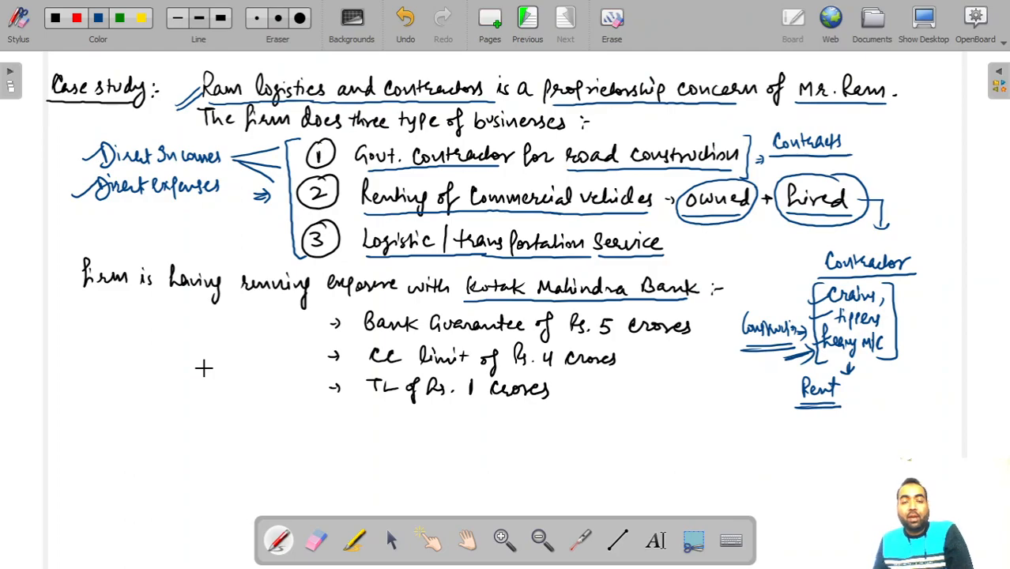
{"action": "left_click_drag", "start_coordinate": [580, 342], "coordinate": [688, 337]}
{"action": "left_click_drag", "start_coordinate": [468, 374], "coordinate": [582, 372]}
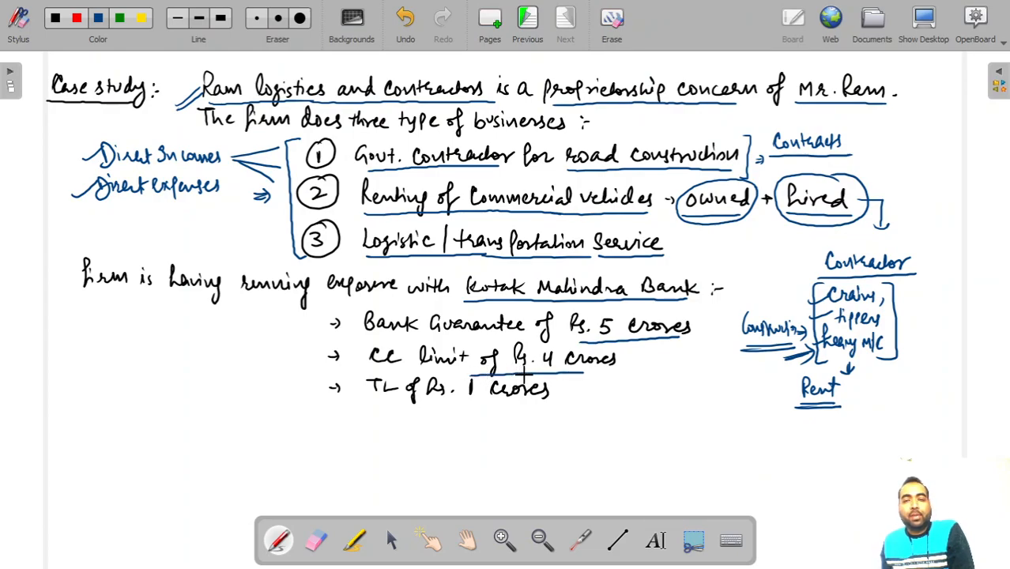
{"action": "left_click_drag", "start_coordinate": [368, 404], "coordinate": [561, 400]}
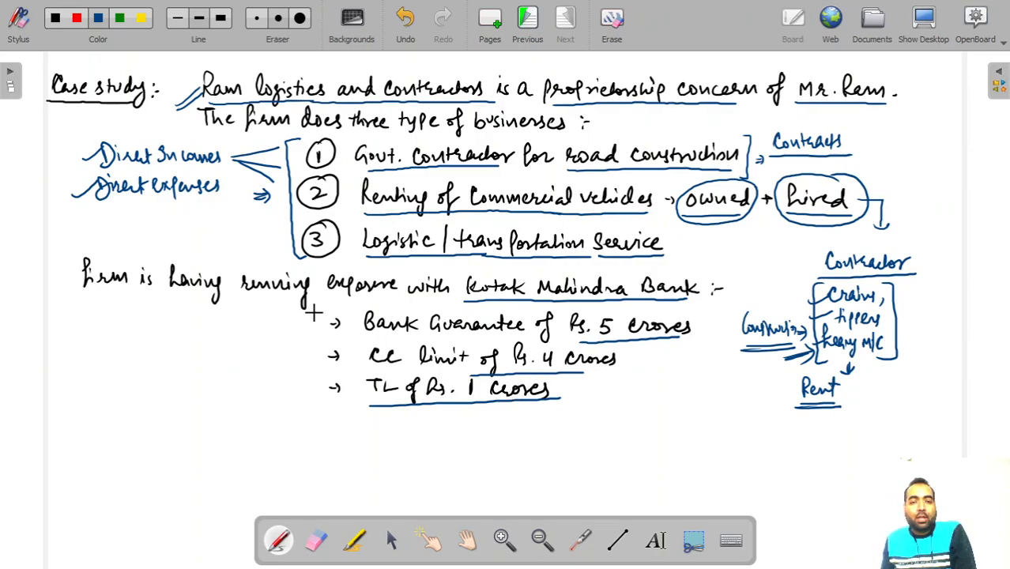
Step: Bracket the three bank facilities, draw an arrow beside the bracket, and write "10 Crore" inside a circle
{"action": "mouse_move", "coordinate": [309, 312]}
{"action": "left_mouse_down"}
{"action": "mouse_move", "coordinate": [313, 400]}
{"action": "mouse_move", "coordinate": [324, 408]}
{"action": "left_mouse_up"}
{"action": "left_click_drag", "start_coordinate": [283, 362], "coordinate": [294, 367]}
{"action": "mouse_move", "coordinate": [212, 356]}
{"action": "left_mouse_down"}
{"action": "mouse_move", "coordinate": [219, 370]}
{"action": "mouse_move", "coordinate": [204, 390]}
{"action": "left_mouse_up"}
{"action": "left_click_drag", "start_coordinate": [210, 383], "coordinate": [223, 391]}
{"action": "left_click_drag", "start_coordinate": [224, 383], "coordinate": [236, 389]}
{"action": "mouse_move", "coordinate": [241, 349]}
{"action": "left_mouse_down"}
{"action": "mouse_move", "coordinate": [218, 409]}
{"action": "mouse_move", "coordinate": [241, 348]}
{"action": "left_mouse_up"}
{"action": "left_click_drag", "start_coordinate": [214, 354], "coordinate": [228, 369]}
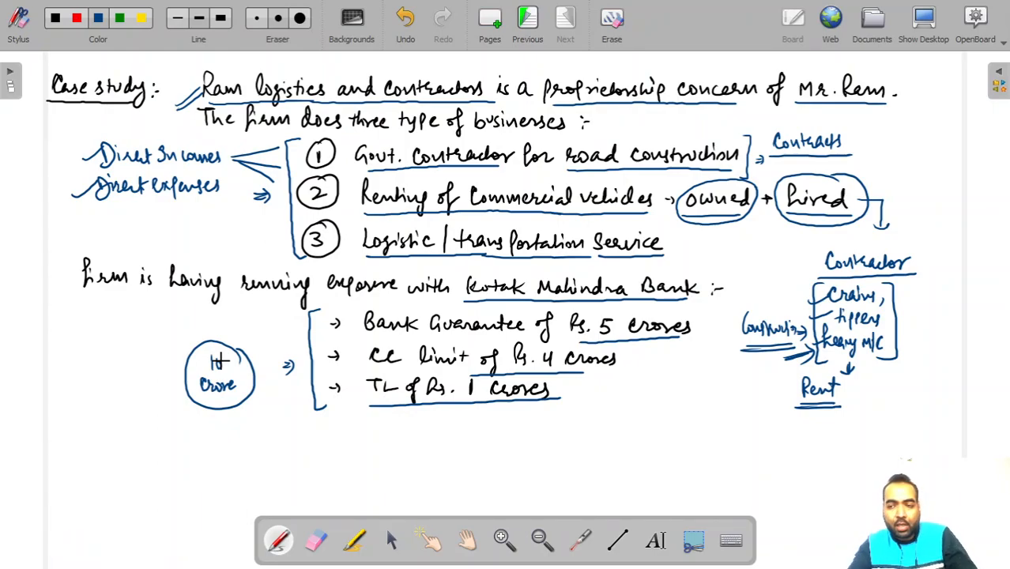
Step: Switch to the CMA-Format workbook in Excel and review the Gross Income rows of the Form-II operating statement
{"action": "key", "text": "alt+Tab"}
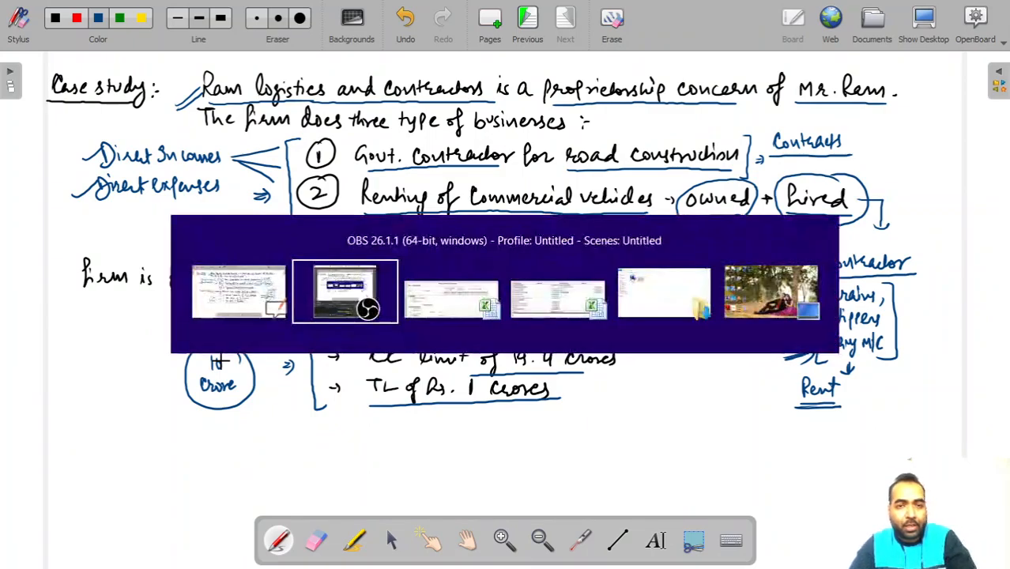
{"action": "key", "text": "alt+Tab"}
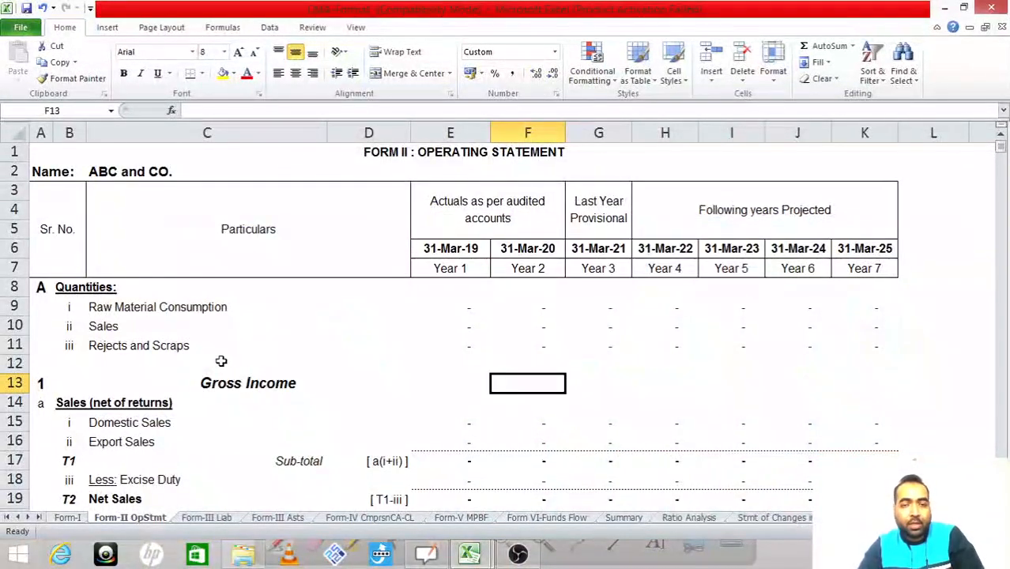
{"action": "key", "text": "Down"}
{"action": "key", "text": "Down"}
{"action": "key", "text": "Down"}
{"action": "key", "text": "Down"}
{"action": "key", "text": "Down"}
{"action": "key", "text": "Down"}
{"action": "key", "text": "Down"}
{"action": "key", "text": "Down"}
{"action": "key", "text": "Down"}
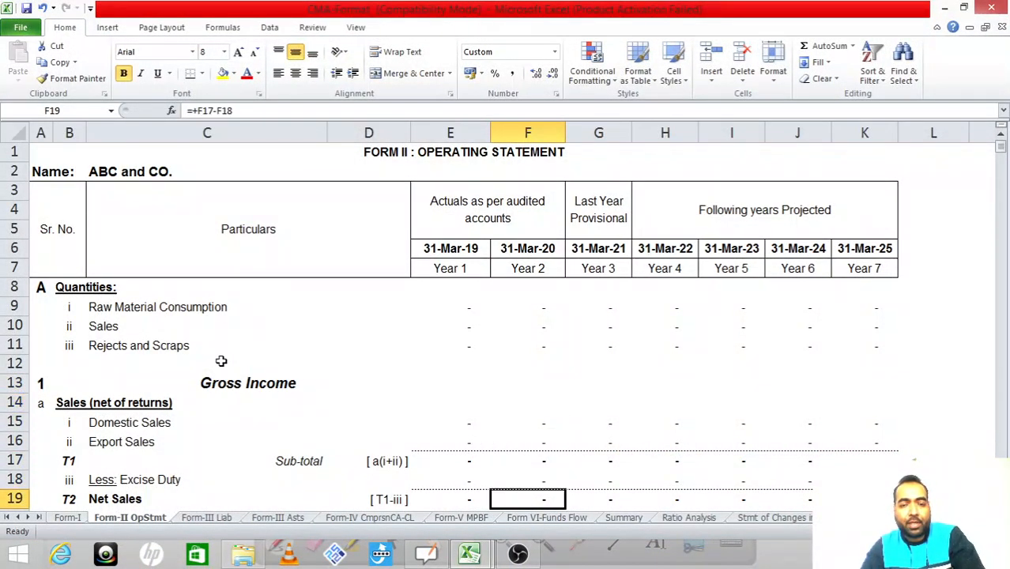
{"action": "key", "text": "Down"}
{"action": "key", "text": "Down"}
{"action": "key", "text": "Down"}
{"action": "key", "text": "Down"}
{"action": "key", "text": "Up"}
{"action": "key", "text": "Up"}
{"action": "key", "text": "Up"}
{"action": "key", "text": "Up"}
{"action": "key", "text": "Up"}
{"action": "key", "text": "Left"}
{"action": "key", "text": "Left"}
{"action": "key", "text": "Right"}
{"action": "key", "text": "Up"}
{"action": "key", "text": "Up"}
{"action": "key", "text": "Up"}
{"action": "key", "text": "Up"}
{"action": "key", "text": "Up"}
{"action": "key", "text": "Up"}
{"action": "key", "text": "Right"}
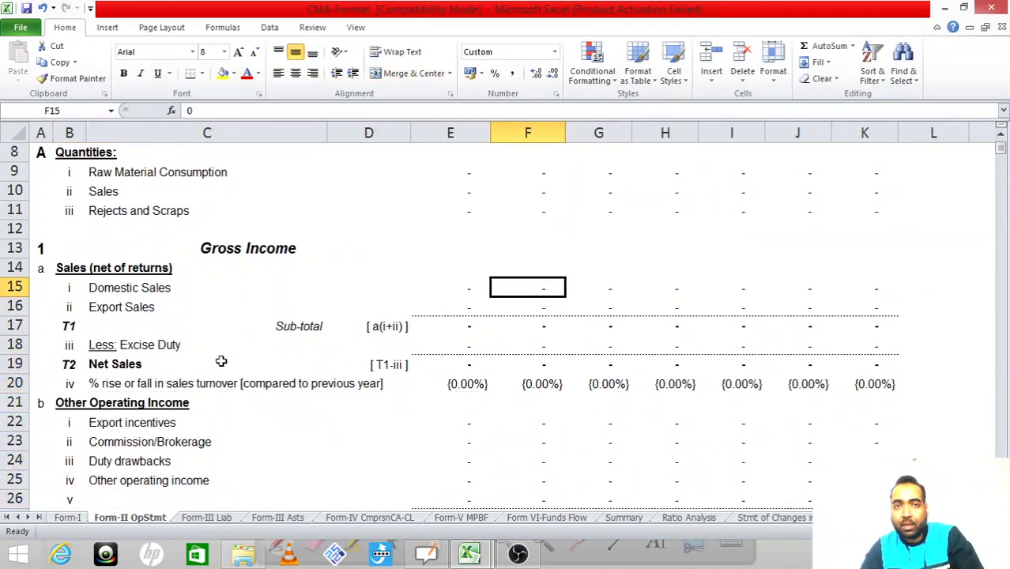
Step: Switch to the Profit and loss account workbook and open the Profit and Loss Ram Logistics sheet
{"action": "key", "text": "alt+Tab"}
{"action": "key", "text": "alt+Tab"}
{"action": "key", "text": "alt+Tab"}
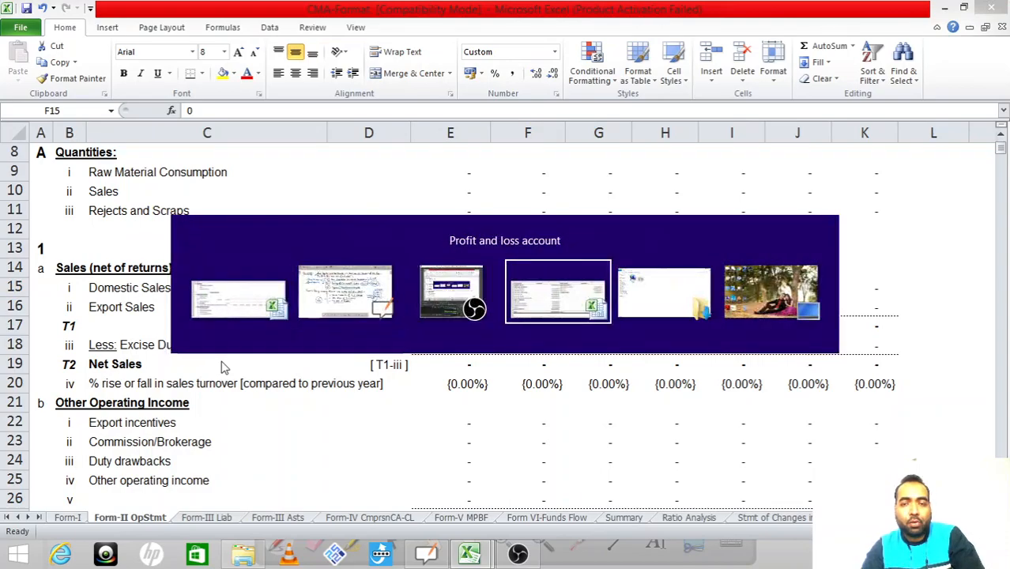
{"action": "left_click", "coordinate": [400, 519]}
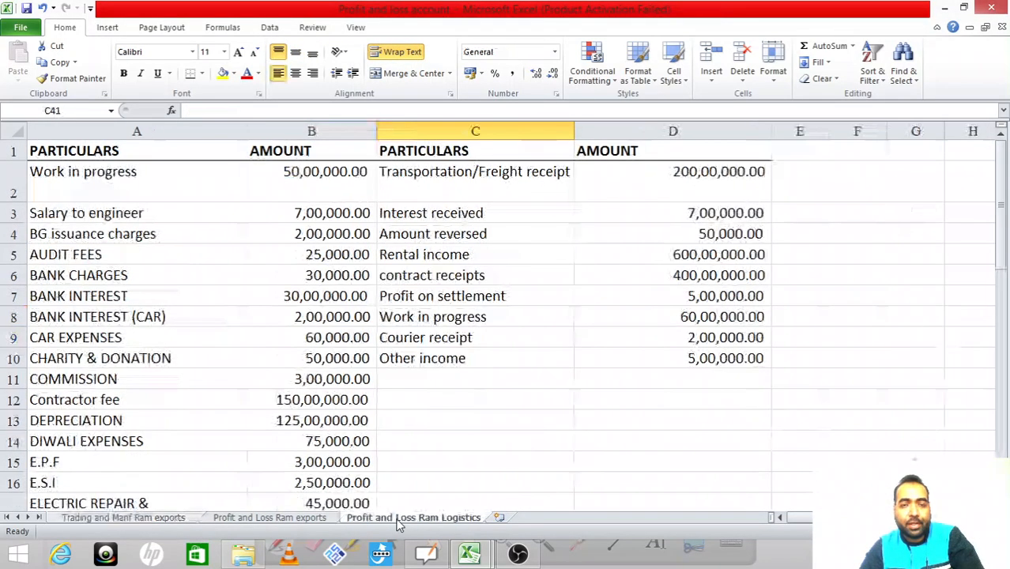
Step: Review the income particulars of Ram Logistics, from Other income up to Transportation/Freight receipt
{"action": "left_click", "coordinate": [510, 356]}
{"action": "key", "text": "Up"}
{"action": "key", "text": "Up"}
{"action": "key", "text": "Up"}
{"action": "key", "text": "Up"}
{"action": "key", "text": "Up"}
{"action": "key", "text": "Up"}
{"action": "key", "text": "Up"}
{"action": "key", "text": "Up"}
{"action": "key", "text": "Up"}
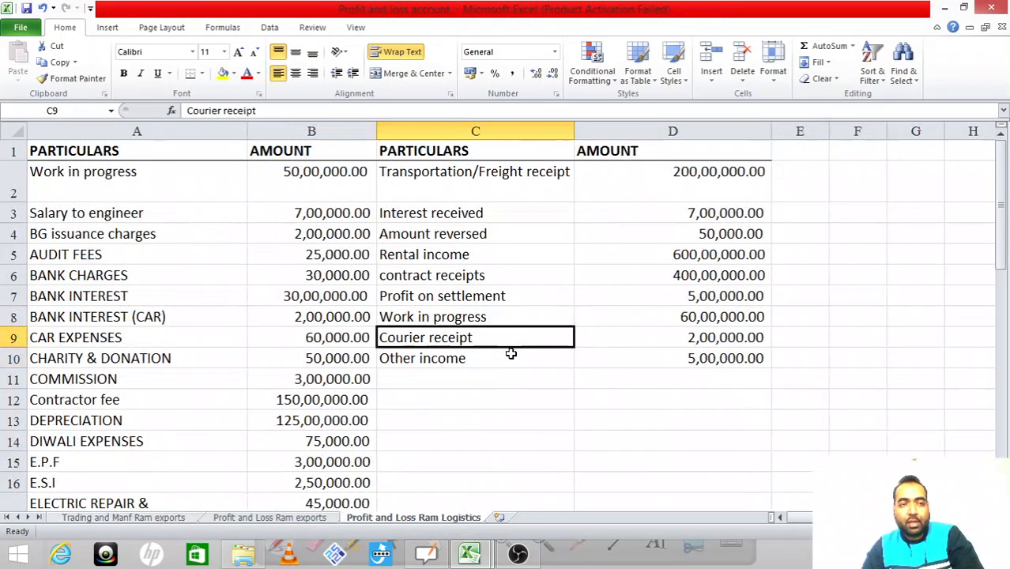
Step: Examine the expense particulars and amounts of Ram Logistics down to the end of the list and back up
{"action": "key", "text": "Down"}
{"action": "key", "text": "Left"}
{"action": "key", "text": "Left"}
{"action": "key", "text": "Down"}
{"action": "key", "text": "Right"}
{"action": "key", "text": "Down"}
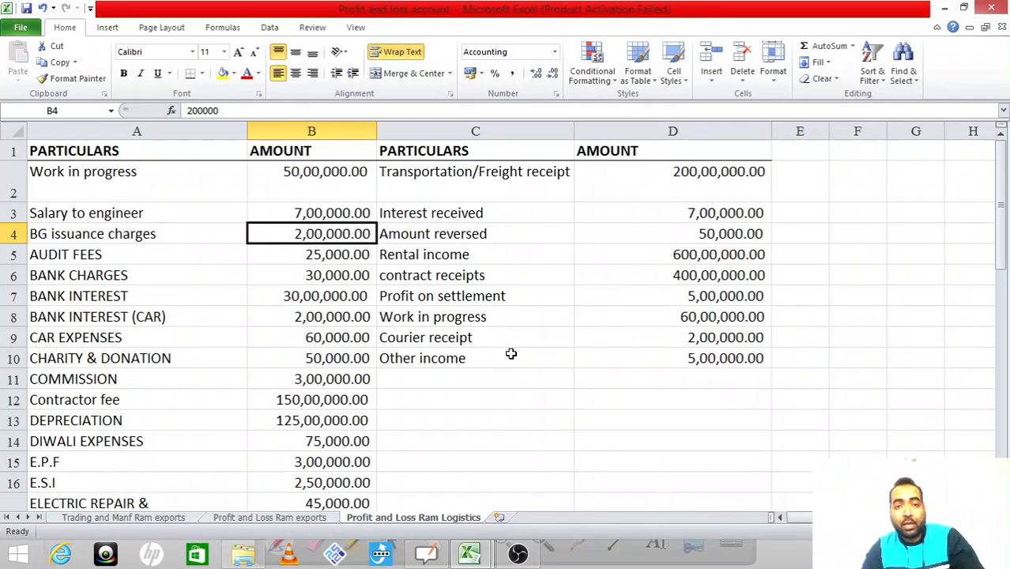
{"action": "key", "text": "Down"}
{"action": "key", "text": "Down"}
{"action": "key", "text": "Down"}
{"action": "key", "text": "Down"}
{"action": "key", "text": "Down"}
{"action": "key", "text": "Down"}
{"action": "key", "text": "Down"}
{"action": "key", "text": "Down"}
{"action": "key", "text": "Down"}
{"action": "key", "text": "Down"}
{"action": "key", "text": "Down"}
{"action": "key", "text": "Down"}
{"action": "key", "text": "Down"}
{"action": "key", "text": "Down"}
{"action": "key", "text": "Down"}
{"action": "key", "text": "Down"}
{"action": "key", "text": "Down"}
{"action": "key", "text": "Down"}
{"action": "key", "text": "Down"}
{"action": "key", "text": "Down"}
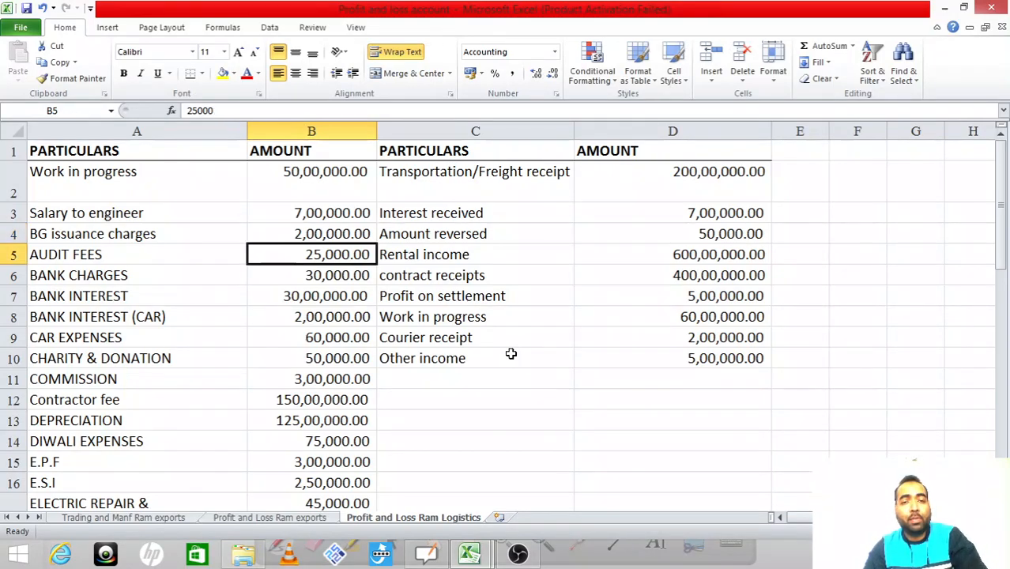
{"action": "key", "text": "Down"}
{"action": "key", "text": "Down"}
{"action": "key", "text": "Down"}
{"action": "key", "text": "Down"}
{"action": "key", "text": "Down"}
{"action": "key", "text": "Down"}
{"action": "key", "text": "Down"}
{"action": "key", "text": "Down"}
{"action": "key", "text": "Down"}
{"action": "key", "text": "Down"}
{"action": "key", "text": "Down"}
{"action": "key", "text": "Down"}
{"action": "key", "text": "Down"}
{"action": "key", "text": "Down"}
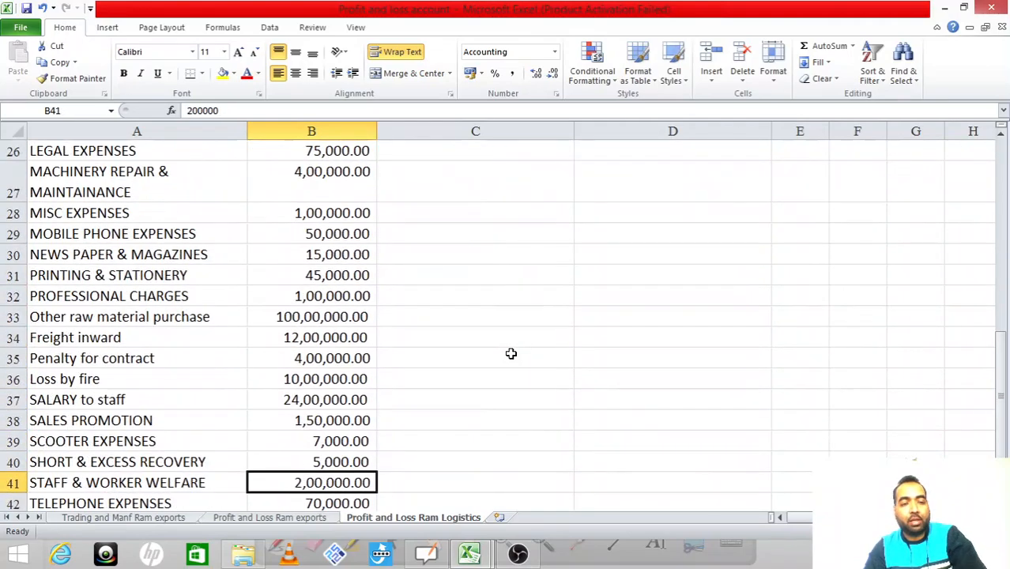
{"action": "key", "text": "Up"}
{"action": "key", "text": "Up"}
{"action": "key", "text": "Up"}
{"action": "key", "text": "Up"}
{"action": "key", "text": "Up"}
{"action": "key", "text": "Up"}
{"action": "key", "text": "Up"}
{"action": "key", "text": "Up"}
{"action": "key", "text": "Up"}
{"action": "key", "text": "Up"}
{"action": "key", "text": "Up"}
{"action": "key", "text": "Up"}
{"action": "key", "text": "Up"}
{"action": "key", "text": "Up"}
{"action": "key", "text": "Up"}
{"action": "key", "text": "Up"}
{"action": "key", "text": "Up"}
{"action": "key", "text": "Up"}
{"action": "key", "text": "Up"}
{"action": "key", "text": "Up"}
{"action": "key", "text": "Up"}
{"action": "key", "text": "Up"}
{"action": "key", "text": "Up"}
{"action": "key", "text": "Up"}
{"action": "key", "text": "Up"}
{"action": "key", "text": "Up"}
{"action": "key", "text": "Up"}
{"action": "key", "text": "Up"}
{"action": "key", "text": "Up"}
{"action": "key", "text": "Up"}
{"action": "key", "text": "Up"}
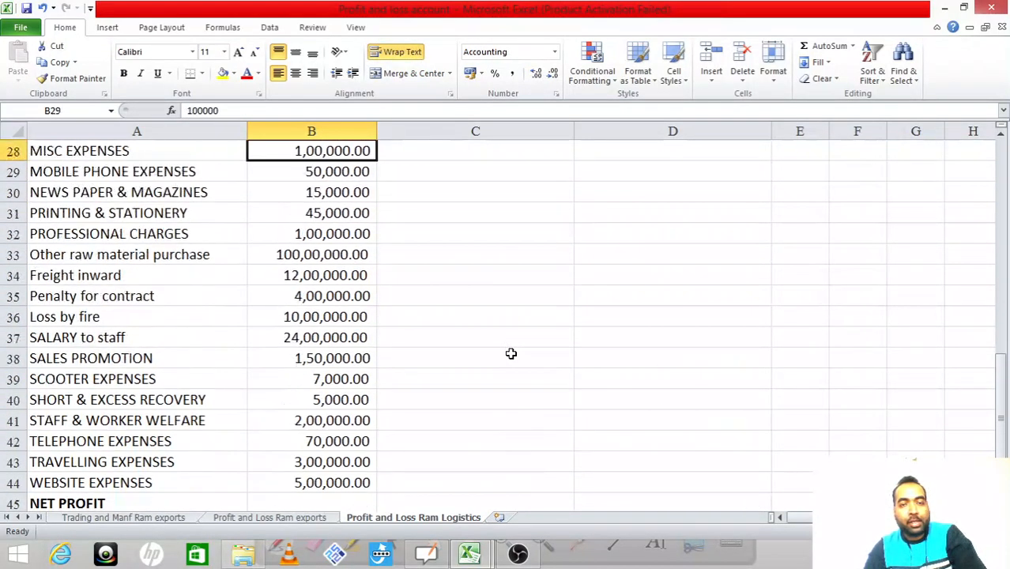
Step: Look over the expense and income particulars of Ram Logistics and their amounts side by side
{"action": "key", "text": "Right"}
{"action": "key", "text": "Right"}
{"action": "key", "text": "Down"}
{"action": "key", "text": "Left"}
{"action": "key", "text": "Left"}
{"action": "key", "text": "Left"}
{"action": "key", "text": "Right"}
{"action": "key", "text": "Right"}
{"action": "key", "text": "Right"}
{"action": "key", "text": "Down"}
{"action": "key", "text": "Down"}
{"action": "key", "text": "Down"}
{"action": "key", "text": "Down"}
{"action": "key", "text": "Down"}
{"action": "key", "text": "Down"}
{"action": "key", "text": "Down"}
{"action": "key", "text": "Down"}
{"action": "key", "text": "Left"}
{"action": "key", "text": "Left"}
{"action": "key", "text": "Up"}
{"action": "key", "text": "Up"}
{"action": "key", "text": "Up"}
{"action": "key", "text": "Up"}
{"action": "key", "text": "Up"}
Step: Examine the expense amounts of Ram Logistics row by row, down through the lower part of the list
{"action": "key", "text": "Down"}
{"action": "key", "text": "Down"}
{"action": "key", "text": "Down"}
{"action": "key", "text": "Down"}
{"action": "key", "text": "Down"}
{"action": "key", "text": "Down"}
{"action": "key", "text": "Down"}
{"action": "key", "text": "Down"}
{"action": "key", "text": "Down"}
{"action": "key", "text": "Down"}
{"action": "key", "text": "Down"}
{"action": "key", "text": "Down"}
{"action": "key", "text": "Down"}
{"action": "key", "text": "Down"}
{"action": "key", "text": "Down"}
{"action": "key", "text": "Down"}
{"action": "key", "text": "Down"}
{"action": "key", "text": "Down"}
{"action": "key", "text": "Down"}
{"action": "key", "text": "Down"}
{"action": "key", "text": "Down"}
{"action": "key", "text": "Down"}
{"action": "key", "text": "Down"}
{"action": "key", "text": "Down"}
{"action": "key", "text": "Down"}
{"action": "key", "text": "Down"}
{"action": "key", "text": "Down"}
{"action": "key", "text": "Down"}
{"action": "key", "text": "Down"}
{"action": "key", "text": "Down"}
{"action": "key", "text": "Down"}
Step: Recheck the expense amounts of Ram Logistics from the lower rows back up to the AMOUNT heading
{"action": "key", "text": "Up"}
{"action": "key", "text": "Up"}
{"action": "key", "text": "Up"}
{"action": "key", "text": "Up"}
{"action": "key", "text": "Up"}
{"action": "key", "text": "Up"}
{"action": "key", "text": "Up"}
{"action": "key", "text": "Up"}
{"action": "key", "text": "Up"}
{"action": "key", "text": "Up"}
{"action": "key", "text": "Up"}
{"action": "key", "text": "Up"}
{"action": "key", "text": "Up"}
{"action": "key", "text": "Up"}
{"action": "key", "text": "Up"}
{"action": "key", "text": "Up"}
{"action": "key", "text": "Up"}
{"action": "key", "text": "Up"}
{"action": "key", "text": "Up"}
{"action": "key", "text": "Up"}
{"action": "key", "text": "Up"}
{"action": "key", "text": "Up"}
{"action": "key", "text": "Up"}
{"action": "key", "text": "Up"}
{"action": "key", "text": "Up"}
{"action": "key", "text": "Up"}
{"action": "key", "text": "Up"}
{"action": "key", "text": "Up"}
{"action": "key", "text": "Up"}
{"action": "key", "text": "Up"}
{"action": "key", "text": "Up"}
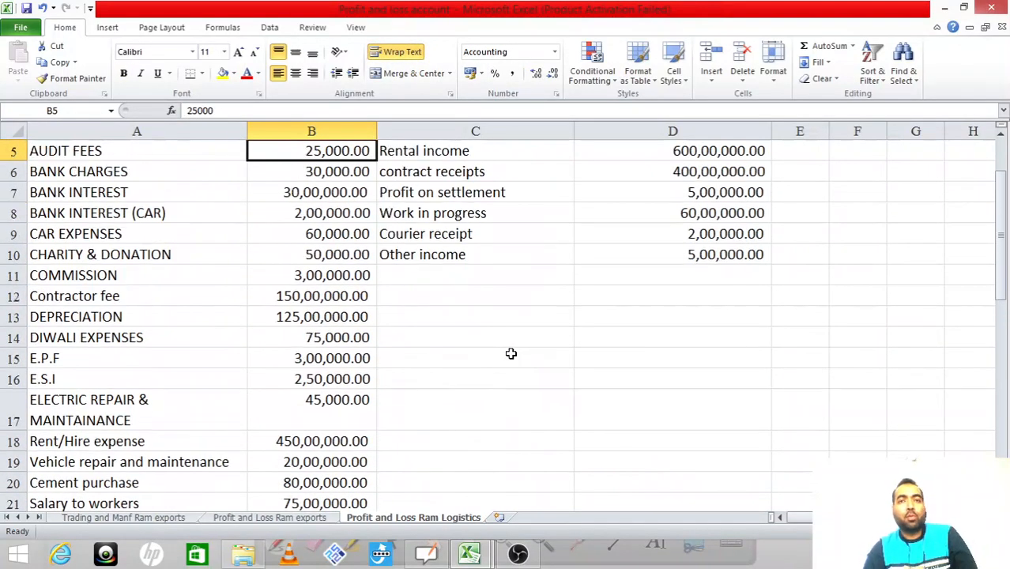
{"action": "key", "text": "Up"}
{"action": "key", "text": "Up"}
{"action": "key", "text": "Up"}
{"action": "key", "text": "Up"}
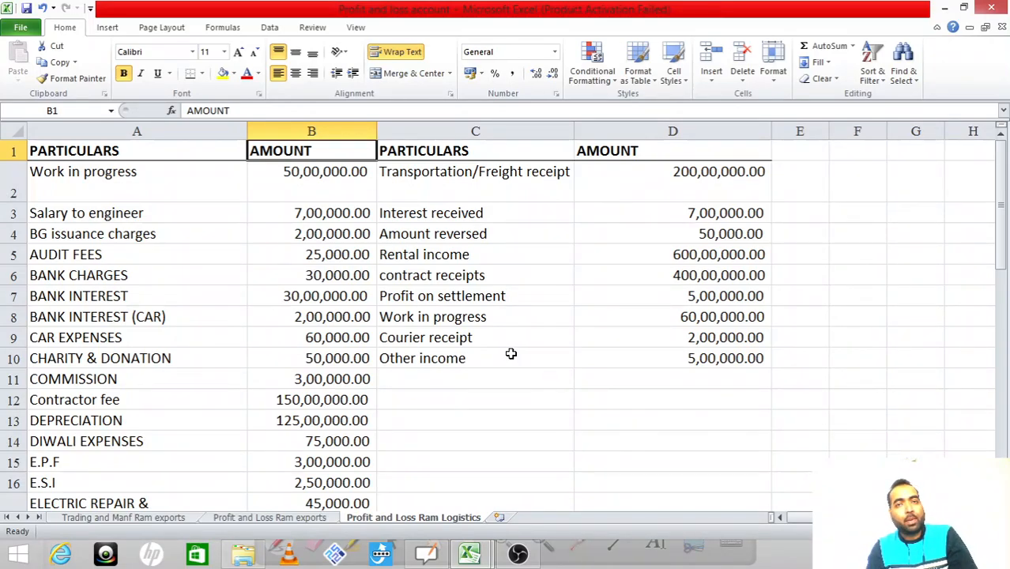
Step: Switch to the CMA-Format workbook and examine the Sales and Other Operating Income rows of the Form-II operating statement
{"action": "key", "text": "ctrl+Tab"}
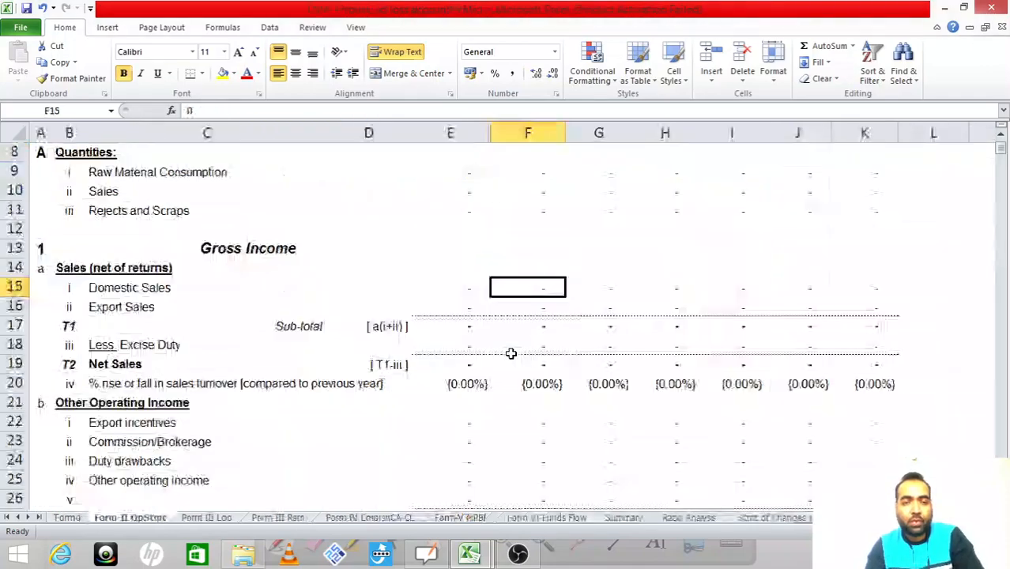
{"action": "key", "text": "Down"}
{"action": "key", "text": "Down"}
{"action": "key", "text": "Down"}
{"action": "key", "text": "Down"}
{"action": "key", "text": "Down"}
{"action": "key", "text": "Down"}
{"action": "key", "text": "Down"}
{"action": "key", "text": "Down"}
{"action": "key", "text": "Down"}
{"action": "key", "text": "Down"}
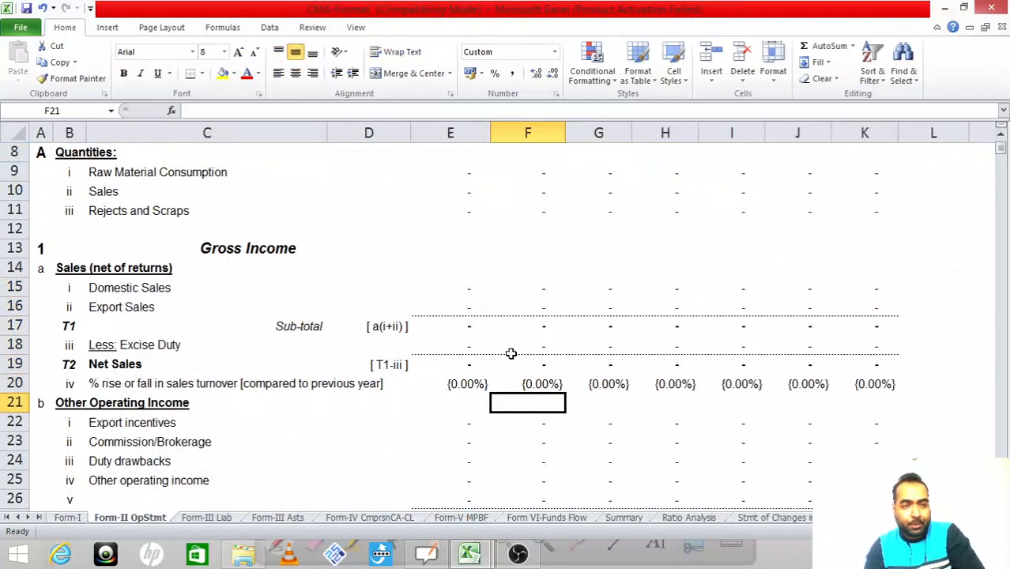
{"action": "key", "text": "Down"}
{"action": "key", "text": "Down"}
{"action": "key", "text": "Down"}
{"action": "key", "text": "Down"}
{"action": "key", "text": "Up"}
{"action": "key", "text": "Up"}
{"action": "key", "text": "Up"}
{"action": "key", "text": "Left"}
{"action": "key", "text": "Left"}
{"action": "key", "text": "Up"}
{"action": "key", "text": "Left"}
{"action": "key", "text": "Left"}
{"action": "key", "text": "Left"}
{"action": "key", "text": "Right"}
{"action": "key", "text": "Right"}
{"action": "key", "text": "Right"}
Step: Review the Gross Income section down past Total Gross Income and back up to the sales Sub-total row
{"action": "key", "text": "Down"}
{"action": "key", "text": "Down"}
{"action": "key", "text": "Down"}
{"action": "key", "text": "Down"}
{"action": "key", "text": "Down"}
{"action": "key", "text": "Down"}
{"action": "key", "text": "Up"}
{"action": "key", "text": "Right"}
{"action": "key", "text": "Up"}
{"action": "key", "text": "Up"}
{"action": "key", "text": "Up"}
{"action": "key", "text": "Up"}
{"action": "key", "text": "Up"}
{"action": "key", "text": "Up"}
{"action": "key", "text": "Up"}
{"action": "key", "text": "Up"}
{"action": "key", "text": "Up"}
{"action": "key", "text": "Up"}
{"action": "key", "text": "Up"}
{"action": "key", "text": "Up"}
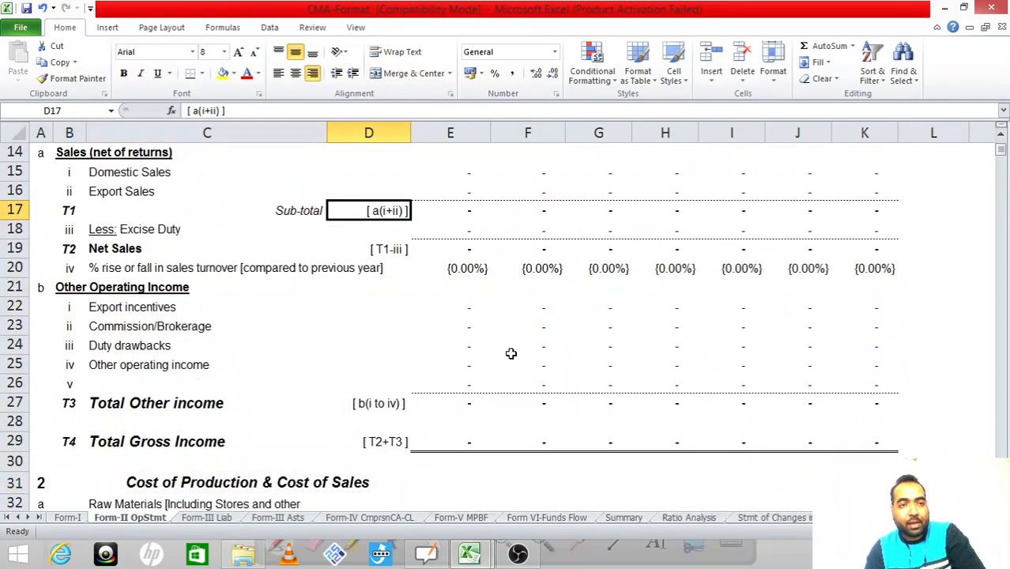
Step: Examine the Sales and Other Operating Income rows of Form-II and return to the first-year Export Sales cell
{"action": "key", "text": "ctrl+Home"}
{"action": "key", "text": "Down"}
{"action": "key", "text": "Down"}
{"action": "key", "text": "Right"}
{"action": "key", "text": "Down"}
{"action": "key", "text": "Down"}
{"action": "key", "text": "Down"}
{"action": "key", "text": "Down"}
{"action": "key", "text": "Down"}
{"action": "key", "text": "Right"}
{"action": "key", "text": "Down"}
{"action": "key", "text": "Down"}
{"action": "key", "text": "Down"}
{"action": "key", "text": "Down"}
{"action": "key", "text": "Down"}
{"action": "key", "text": "Down"}
{"action": "key", "text": "Down"}
{"action": "key", "text": "Down"}
{"action": "key", "text": "Down"}
{"action": "key", "text": "Down"}
{"action": "key", "text": "Down"}
{"action": "key", "text": "Down"}
{"action": "key", "text": "Down"}
{"action": "key", "text": "Down"}
{"action": "key", "text": "Down"}
{"action": "key", "text": "Up"}
{"action": "key", "text": "Left"}
{"action": "key", "text": "Up"}
{"action": "key", "text": "Left"}
{"action": "key", "text": "Right"}
{"action": "key", "text": "Up"}
{"action": "key", "text": "Up"}
{"action": "key", "text": "Up"}
{"action": "key", "text": "Right"}
{"action": "key", "text": "Right"}
{"action": "key", "text": "Right"}
{"action": "key", "text": "Right"}
{"action": "key", "text": "Left"}
{"action": "key", "text": "Left"}
{"action": "key", "text": "Up"}
{"action": "key", "text": "Up"}
{"action": "key", "text": "Up"}
{"action": "key", "text": "Left"}
{"action": "key", "text": "Up"}
{"action": "key", "text": "Up"}
{"action": "key", "text": "Up"}
{"action": "key", "text": "Right"}
Step: Check the Ram Logistics receipts against the Domestic Sales and Export Sales rows of Form-II, ending on the first-year Domestic Sales cell
{"action": "key", "text": "ctrl+Tab"}
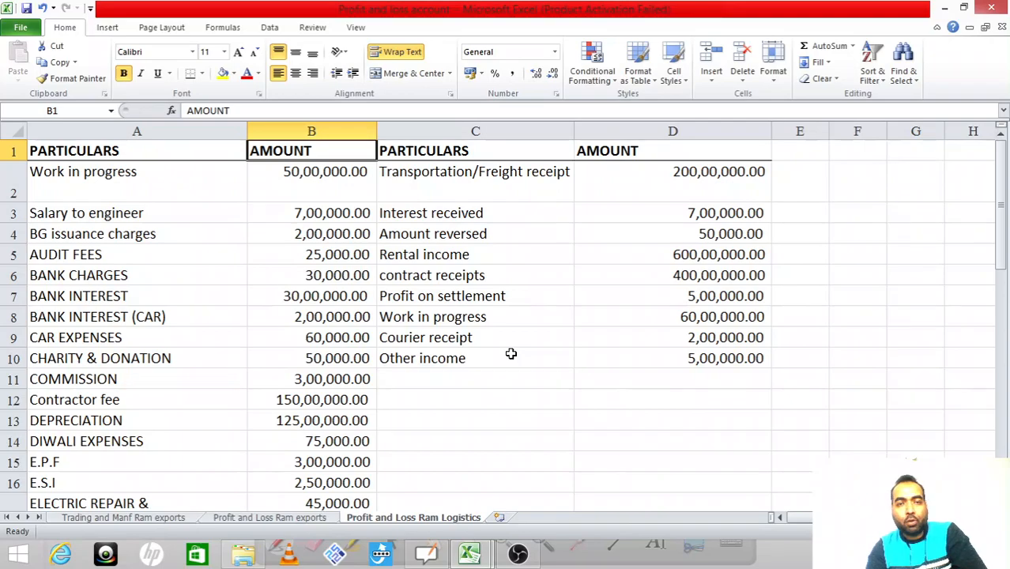
{"action": "key", "text": "ctrl+Tab"}
{"action": "key", "text": "Up"}
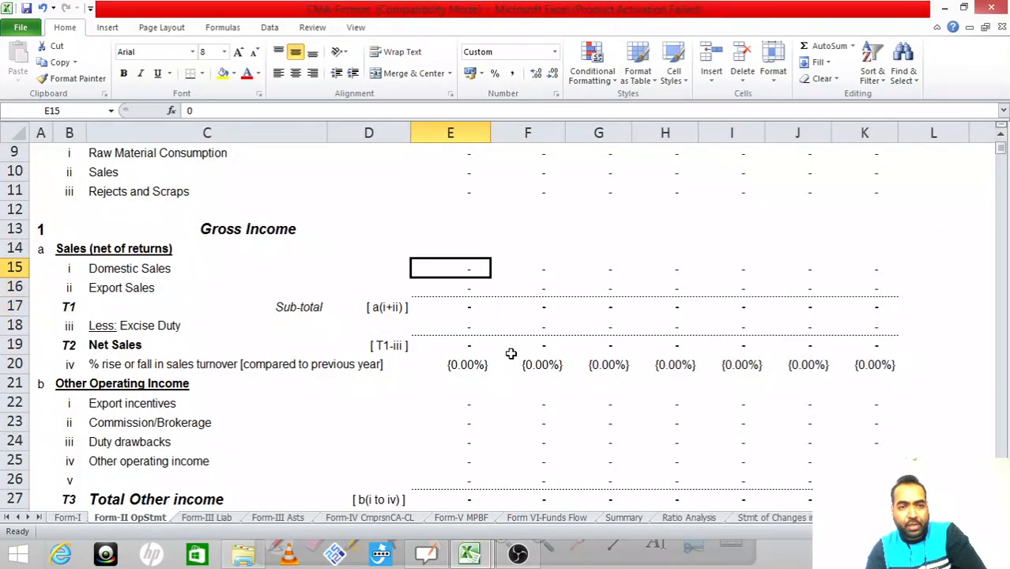
{"action": "key", "text": "Down"}
{"action": "key", "text": "Left"}
{"action": "key", "text": "Left"}
{"action": "key", "text": "Left"}
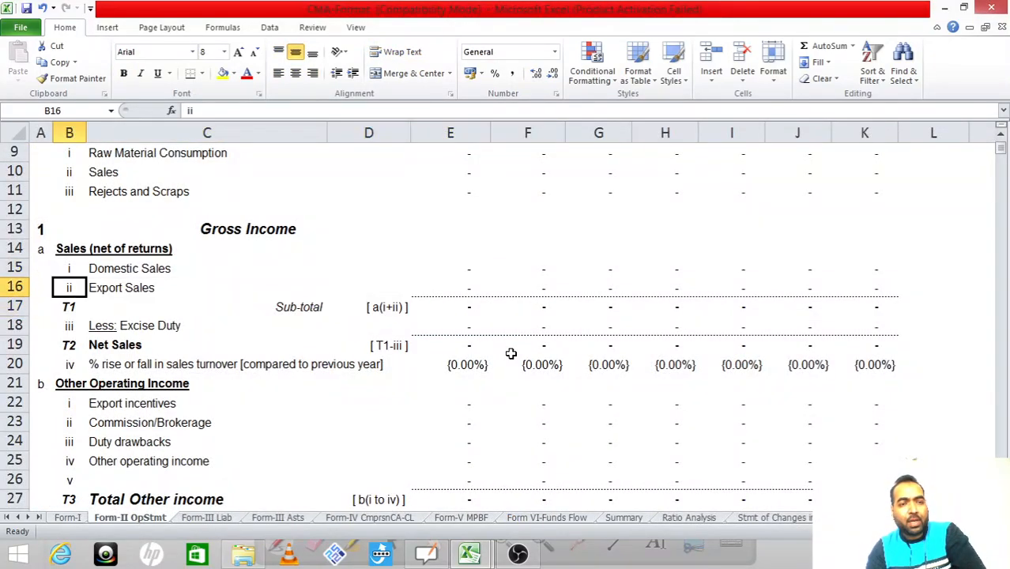
{"action": "key", "text": "Right"}
{"action": "key", "text": "Right"}
{"action": "key", "text": "Right"}
{"action": "key", "text": "Right"}
{"action": "key", "text": "Left"}
{"action": "key", "text": "Up"}
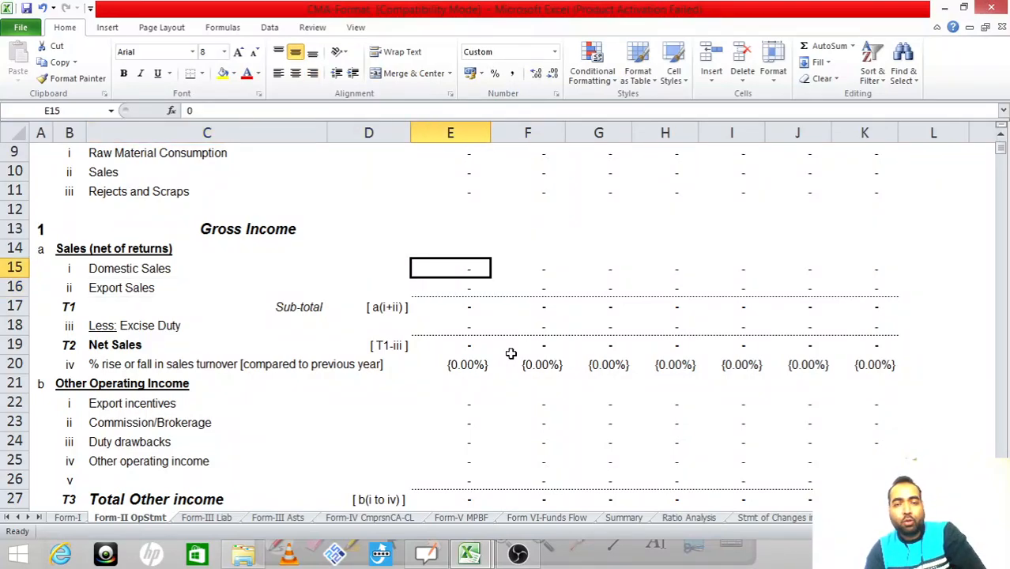
Step: Look up the Transportation/Freight receipt of Ram Logistics and enter it in Form-II as first-year Domestic Sales with =200
{"action": "key", "text": "ctrl+Tab"}
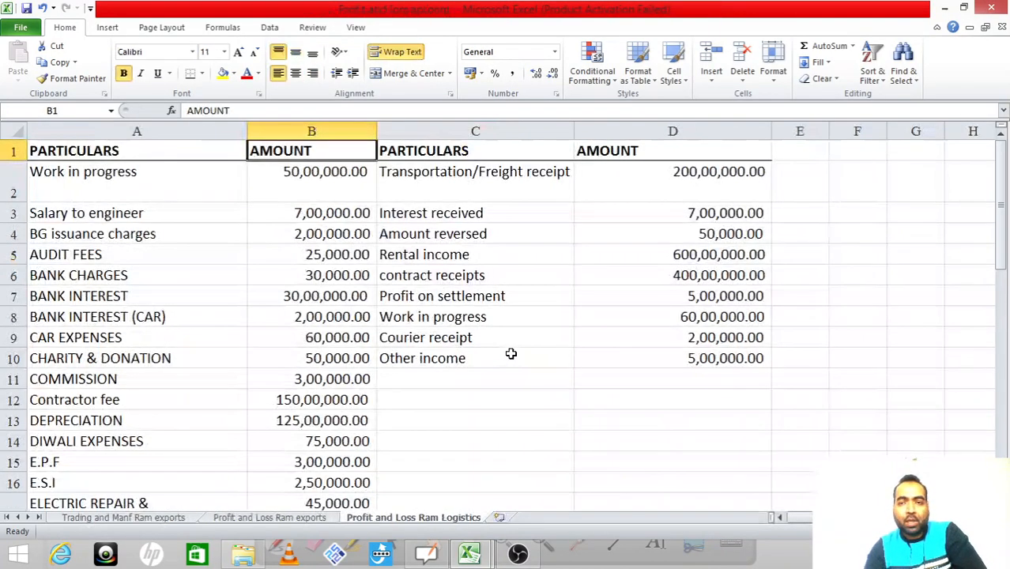
{"action": "left_click", "coordinate": [484, 182]}
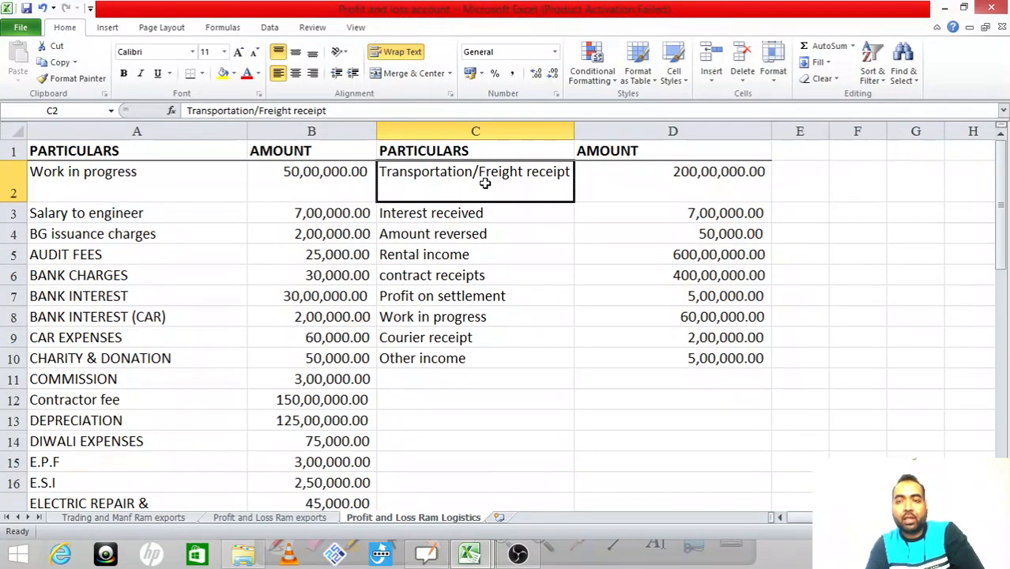
{"action": "key", "text": "Right"}
{"action": "key", "text": "Left"}
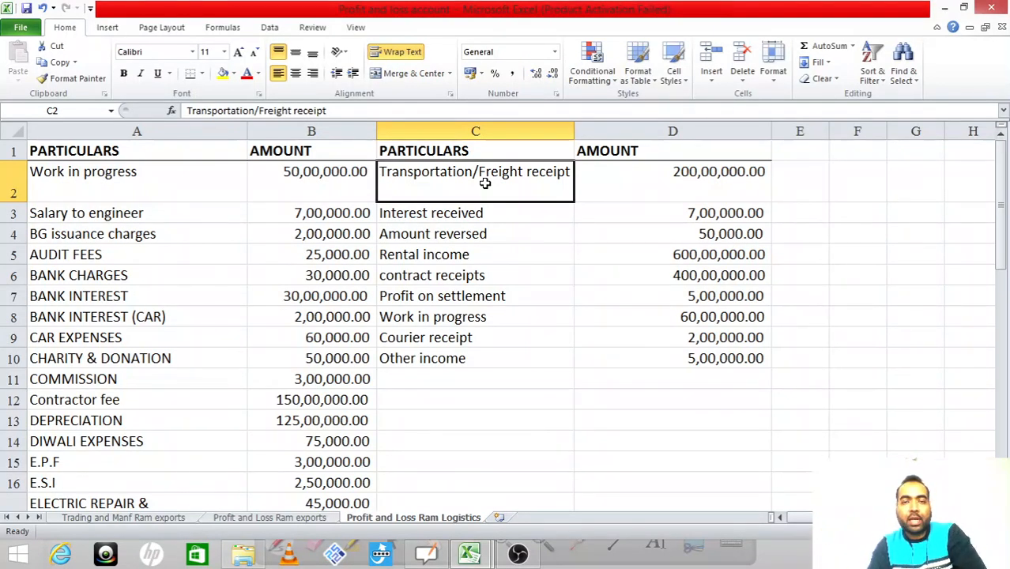
{"action": "key", "text": "ctrl+Tab"}
{"action": "key", "text": "ctrl+Tab"}
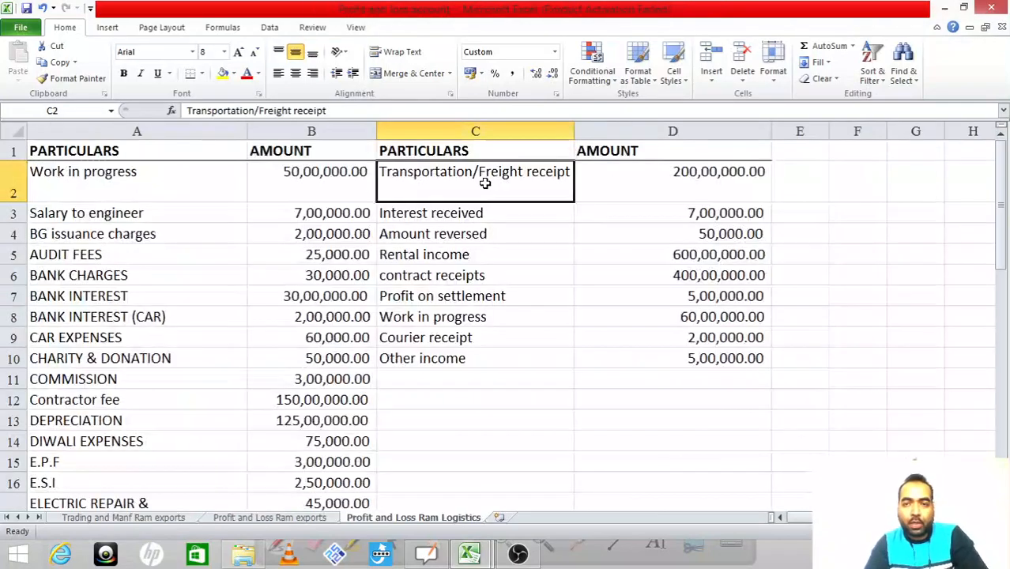
{"action": "key", "text": "ctrl+Tab"}
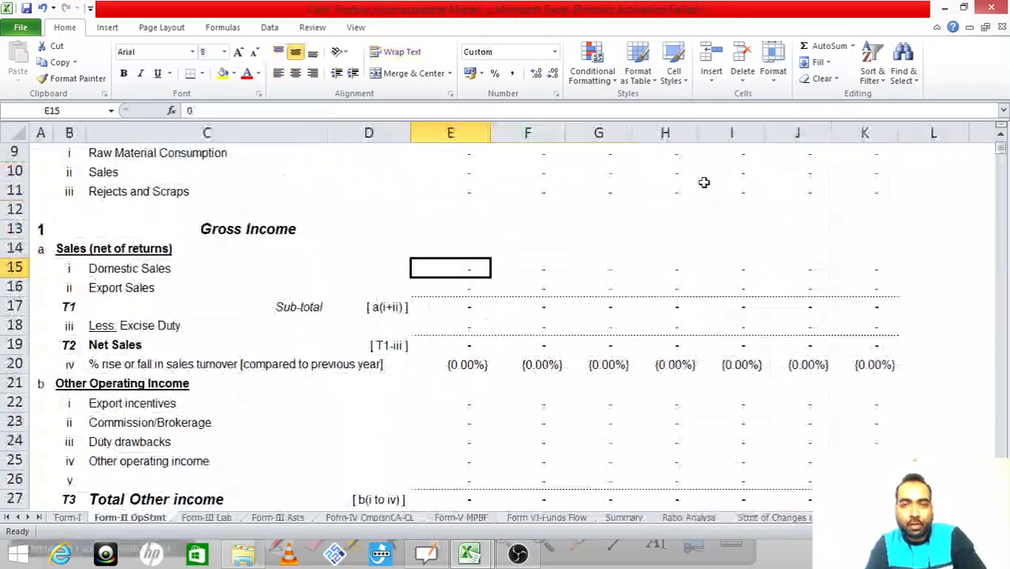
{"action": "type", "text": "=200"}
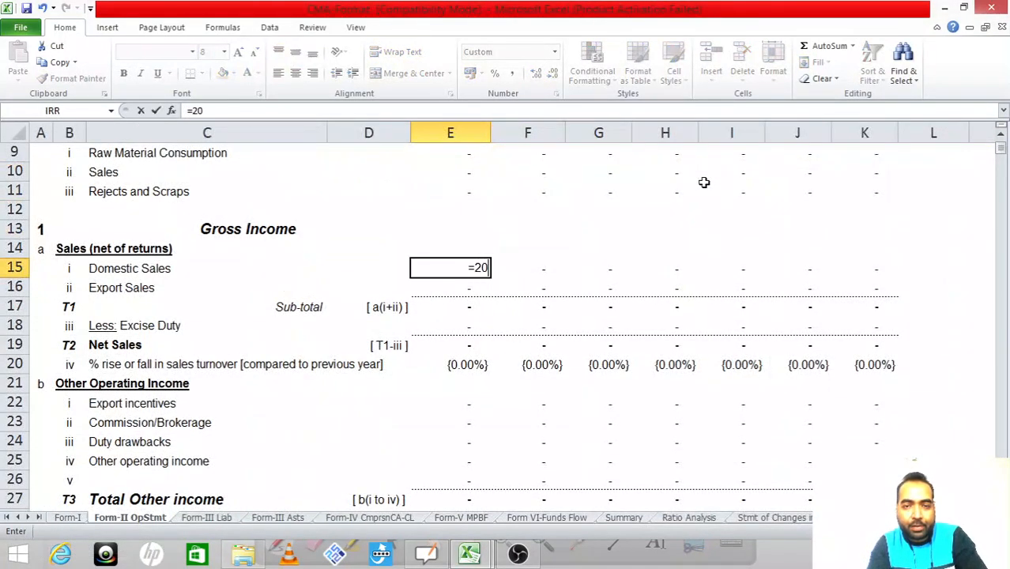
{"action": "key", "text": "Return"}
{"action": "key", "text": "Up"}
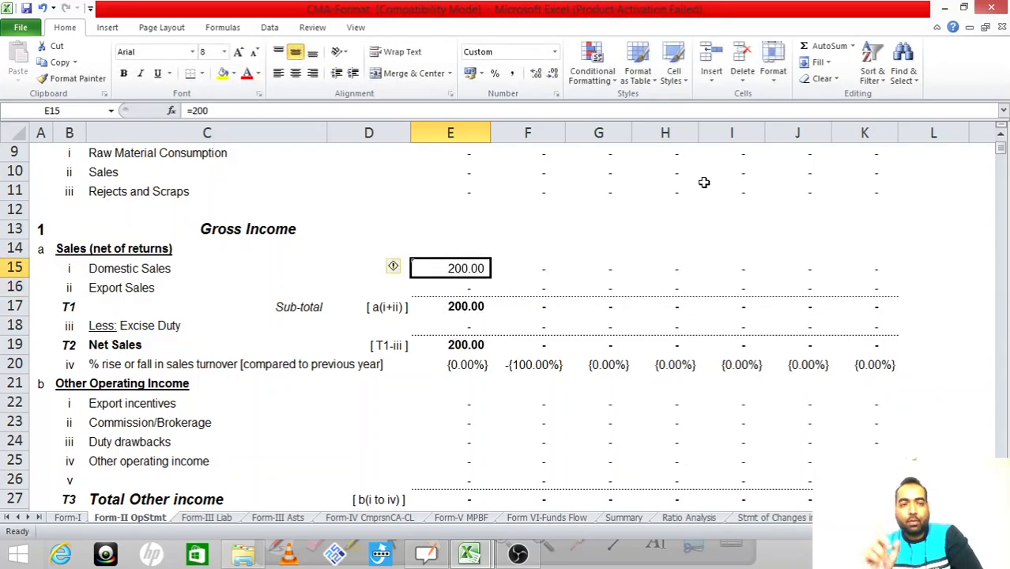
Step: Review the Interest received entry of Ram Logistics against the case study on the OpenBoard whiteboard, returning to its amount in Excel
{"action": "key", "text": "ctrl+Tab"}
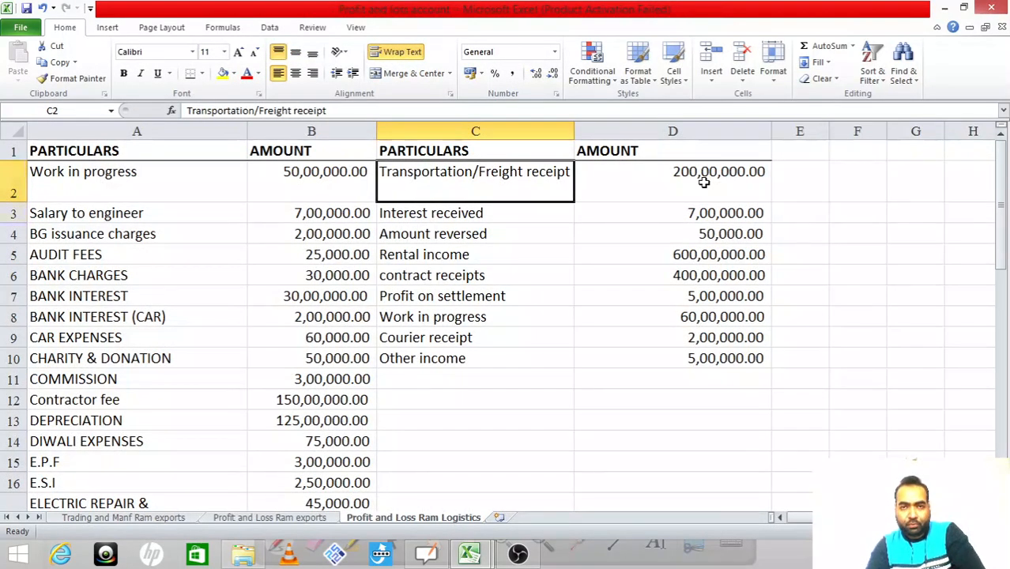
{"action": "key", "text": "Down"}
{"action": "key", "text": "Right"}
{"action": "key", "text": "Left"}
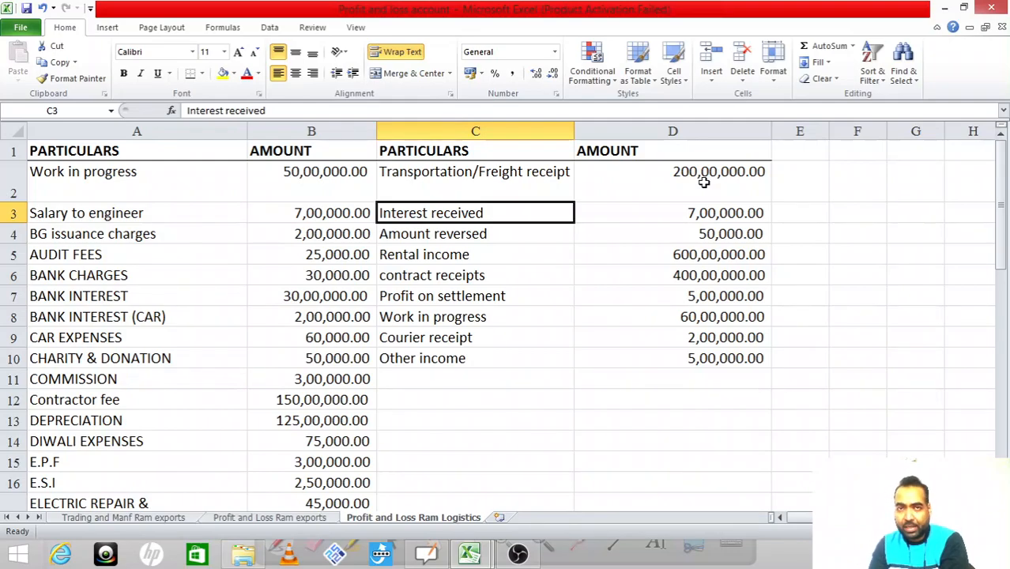
{"action": "key", "text": "alt+Tab"}
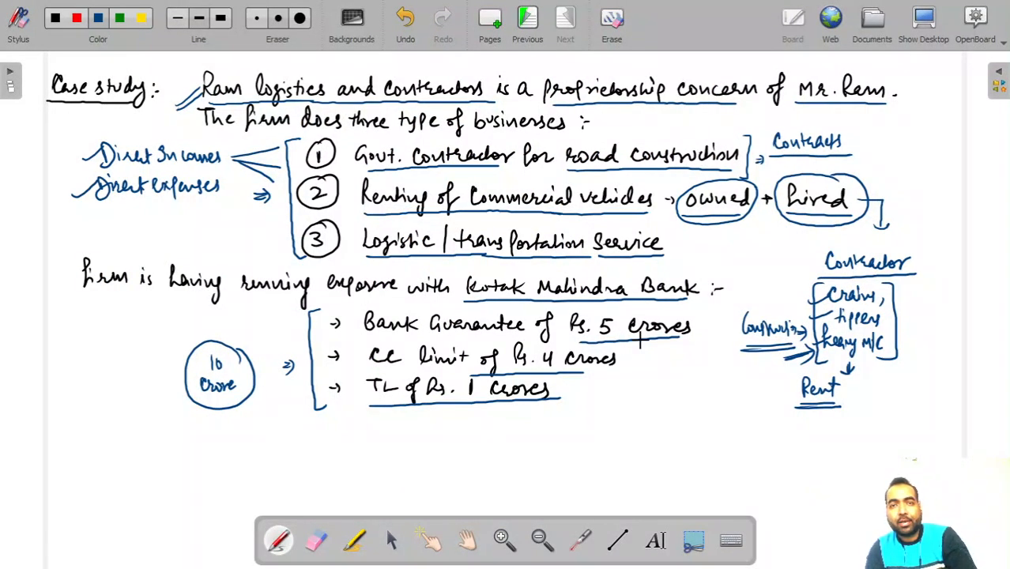
{"action": "key", "text": "alt+Tab"}
{"action": "key", "text": "alt+Tab"}
{"action": "key", "text": "alt+Tab"}
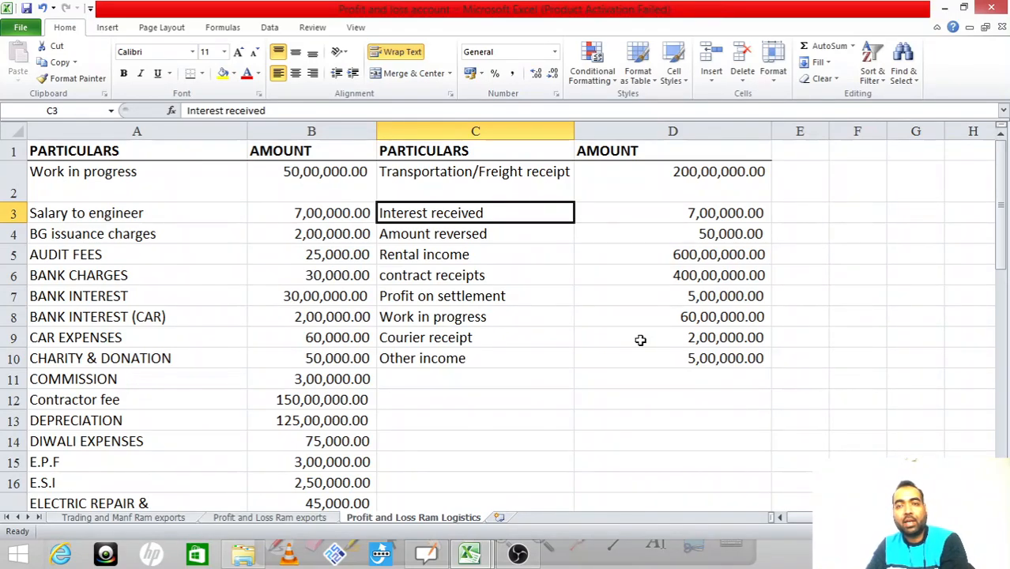
{"action": "key", "text": "Right"}
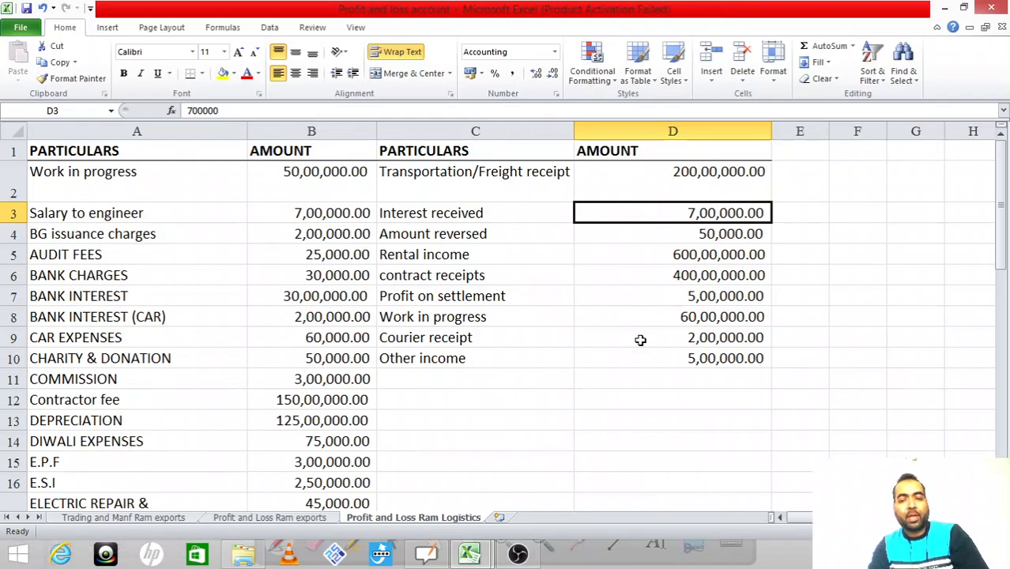
Step: Enter the Interest received of Ram Logistics in Form-II as first-year Interest income under Non-Operating Income with =7
{"action": "key", "text": "alt+Tab"}
{"action": "key", "text": "Down"}
{"action": "key", "text": "Down"}
{"action": "key", "text": "Down"}
{"action": "key", "text": "Down"}
{"action": "key", "text": "Down"}
{"action": "key", "text": "Down"}
{"action": "key", "text": "Down"}
{"action": "key", "text": "Down"}
{"action": "key", "text": "Down"}
{"action": "key", "text": "Down"}
{"action": "key", "text": "Down"}
{"action": "key", "text": "Down"}
{"action": "key", "text": "Down"}
{"action": "key", "text": "Down"}
{"action": "key", "text": "Down"}
{"action": "key", "text": "Down"}
{"action": "key", "text": "Down"}
{"action": "key", "text": "Down"}
{"action": "key", "text": "Down"}
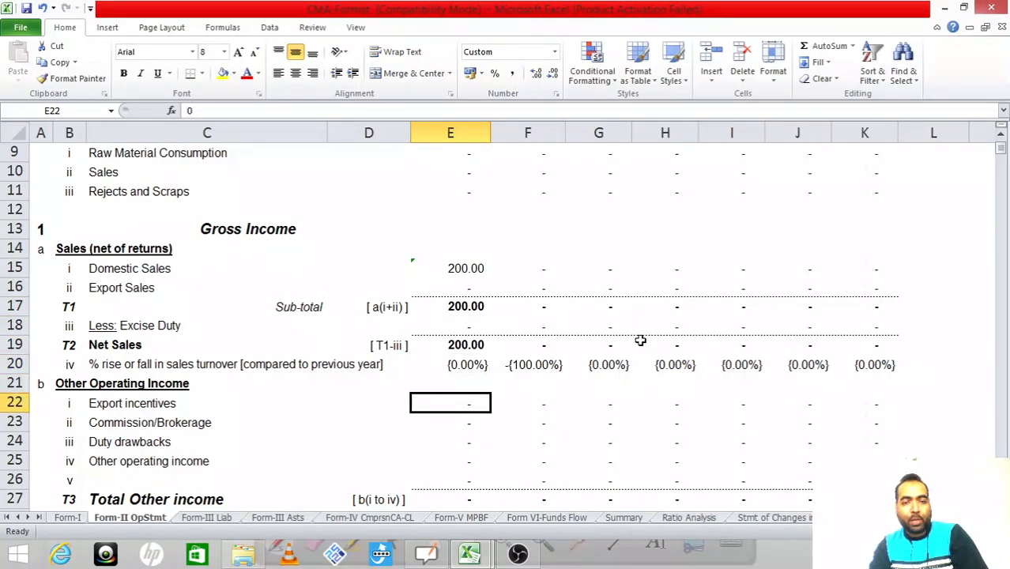
{"action": "key", "text": "Down"}
{"action": "key", "text": "Down"}
{"action": "key", "text": "Down"}
{"action": "key", "text": "Down"}
{"action": "key", "text": "Down"}
{"action": "key", "text": "Down"}
{"action": "key", "text": "Down"}
{"action": "key", "text": "Down"}
{"action": "key", "text": "Down"}
{"action": "key", "text": "Down"}
{"action": "key", "text": "Down"}
{"action": "key", "text": "Down"}
{"action": "key", "text": "Down"}
{"action": "key", "text": "Down"}
{"action": "key", "text": "Down"}
{"action": "key", "text": "Down"}
{"action": "key", "text": "Down"}
{"action": "key", "text": "Down"}
{"action": "key", "text": "Down"}
{"action": "key", "text": "Down"}
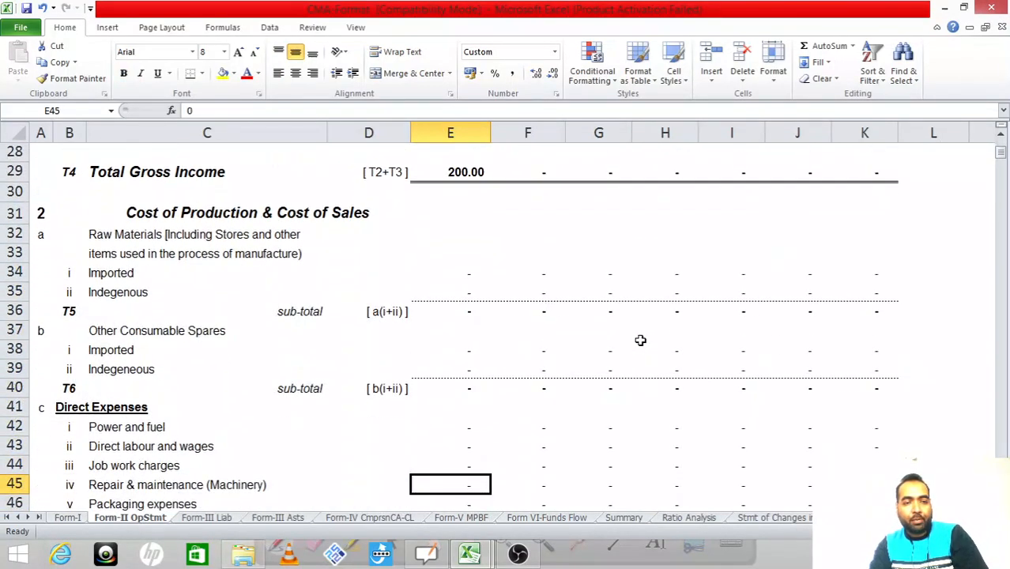
{"action": "key", "text": "Down"}
{"action": "key", "text": "Down"}
{"action": "key", "text": "Down"}
{"action": "key", "text": "Down"}
{"action": "key", "text": "Down"}
{"action": "key", "text": "Down"}
{"action": "key", "text": "Down"}
{"action": "key", "text": "Down"}
{"action": "key", "text": "Down"}
{"action": "key", "text": "Down"}
{"action": "key", "text": "Down"}
{"action": "key", "text": "Down"}
{"action": "key", "text": "Down"}
{"action": "key", "text": "Down"}
{"action": "key", "text": "Down"}
{"action": "key", "text": "Down"}
{"action": "key", "text": "Down"}
{"action": "key", "text": "Down"}
{"action": "key", "text": "Down"}
{"action": "key", "text": "Down"}
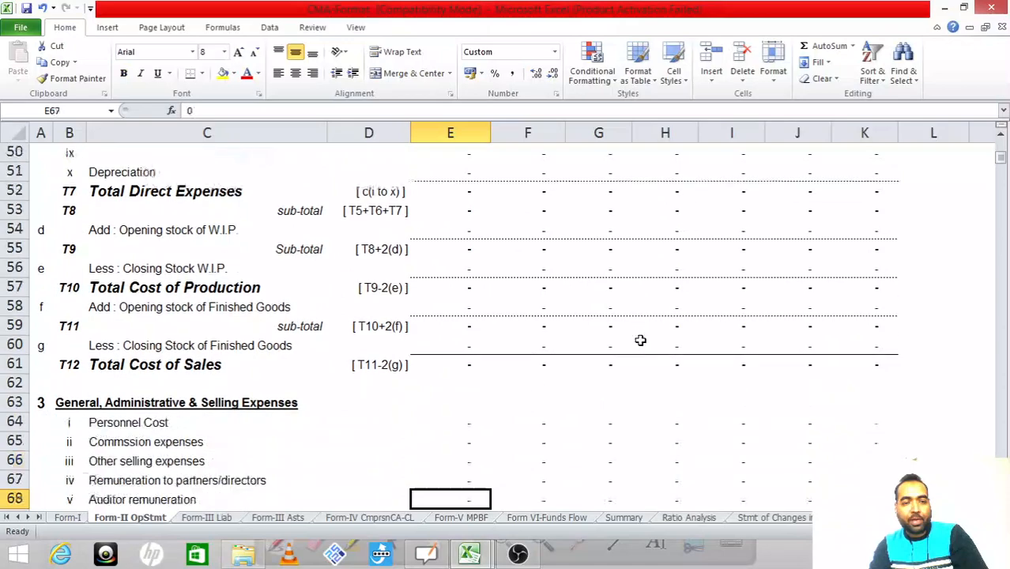
{"action": "key", "text": "Down"}
{"action": "key", "text": "Down"}
{"action": "key", "text": "Down"}
{"action": "key", "text": "Down"}
{"action": "key", "text": "Down"}
{"action": "key", "text": "Down"}
{"action": "key", "text": "Down"}
{"action": "key", "text": "Down"}
{"action": "key", "text": "Down"}
{"action": "key", "text": "Down"}
{"action": "key", "text": "Down"}
{"action": "key", "text": "Down"}
{"action": "key", "text": "Down"}
{"action": "key", "text": "Down"}
{"action": "key", "text": "Down"}
{"action": "key", "text": "Down"}
{"action": "key", "text": "Down"}
{"action": "key", "text": "Down"}
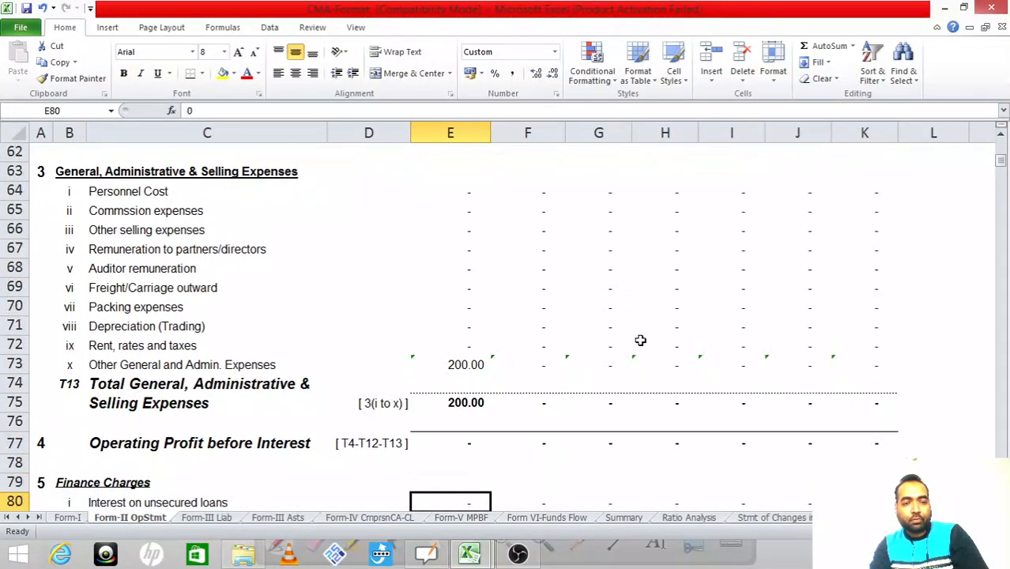
{"action": "key", "text": "Down"}
{"action": "key", "text": "Up"}
{"action": "key", "text": "Up"}
{"action": "key", "text": "Up"}
{"action": "key", "text": "Up"}
{"action": "key", "text": "Up"}
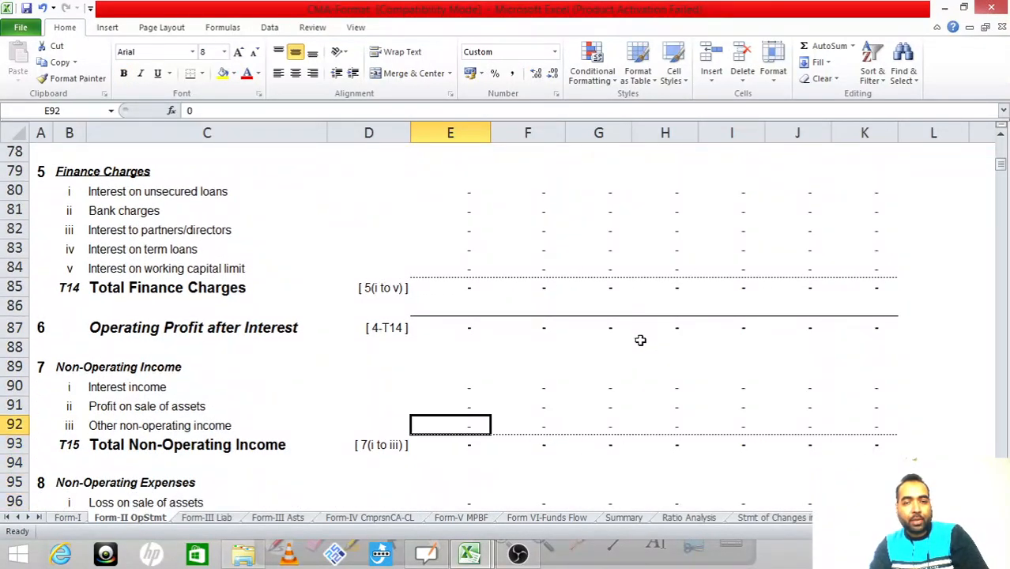
{"action": "key", "text": "Left"}
{"action": "key", "text": "Left"}
{"action": "key", "text": "Right"}
{"action": "key", "text": "Right"}
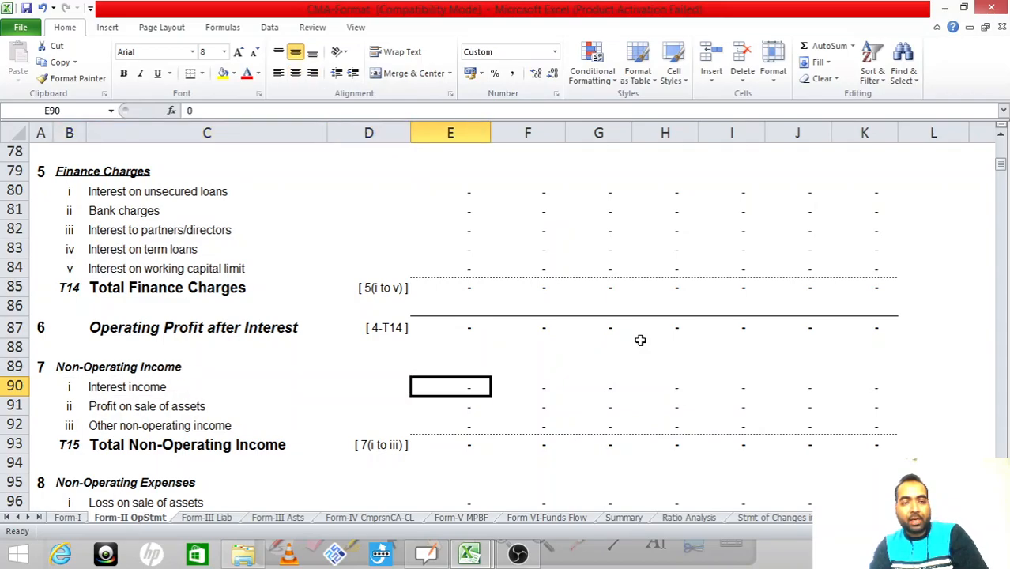
{"action": "key", "text": "ctrl+Tab"}
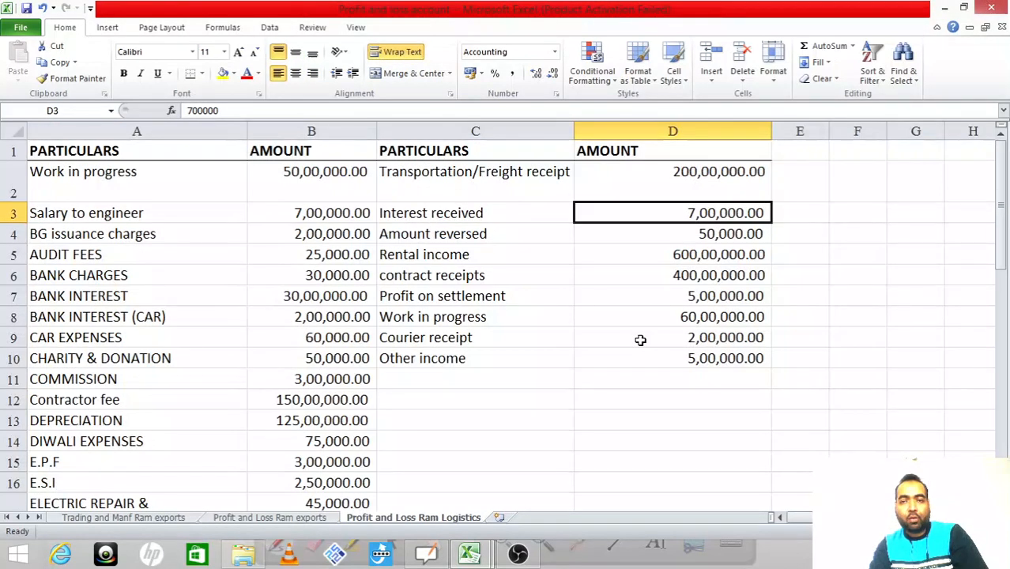
{"action": "key", "text": "ctrl+Tab"}
{"action": "type", "text": "+7"}
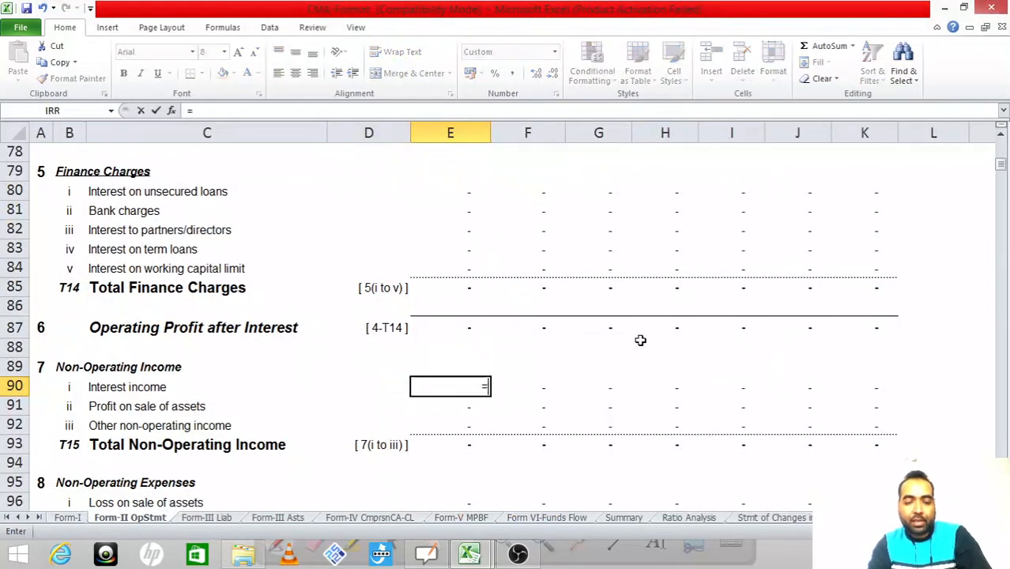
{"action": "key", "text": "Return"}
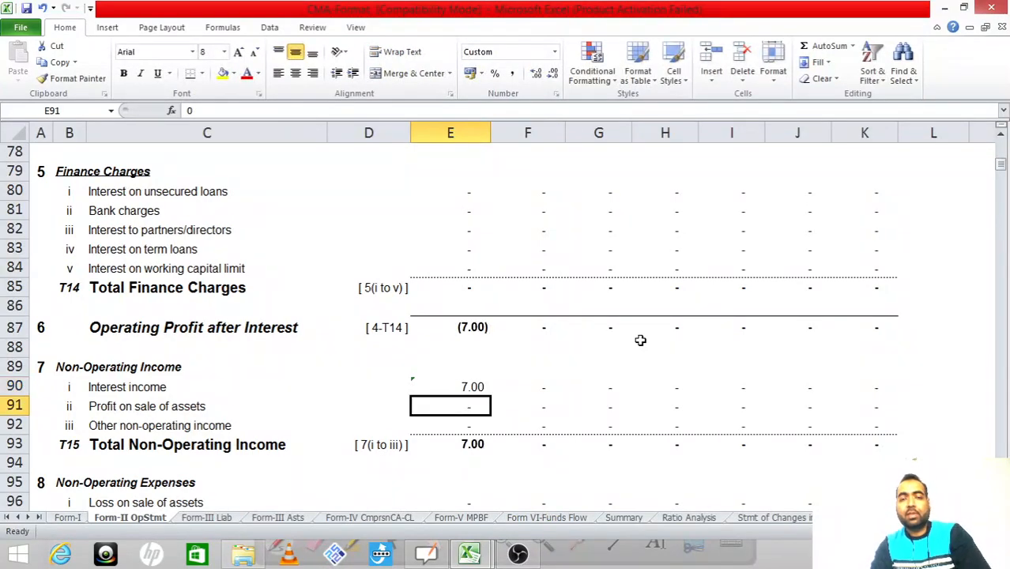
{"action": "key", "text": "Up"}
Step: Look up the Amount reversed entry of Ram Logistics and enter it in Form-II as first-year Other non-operating income with =0.5
{"action": "key", "text": "ctrl+Tab"}
{"action": "key", "text": "Down"}
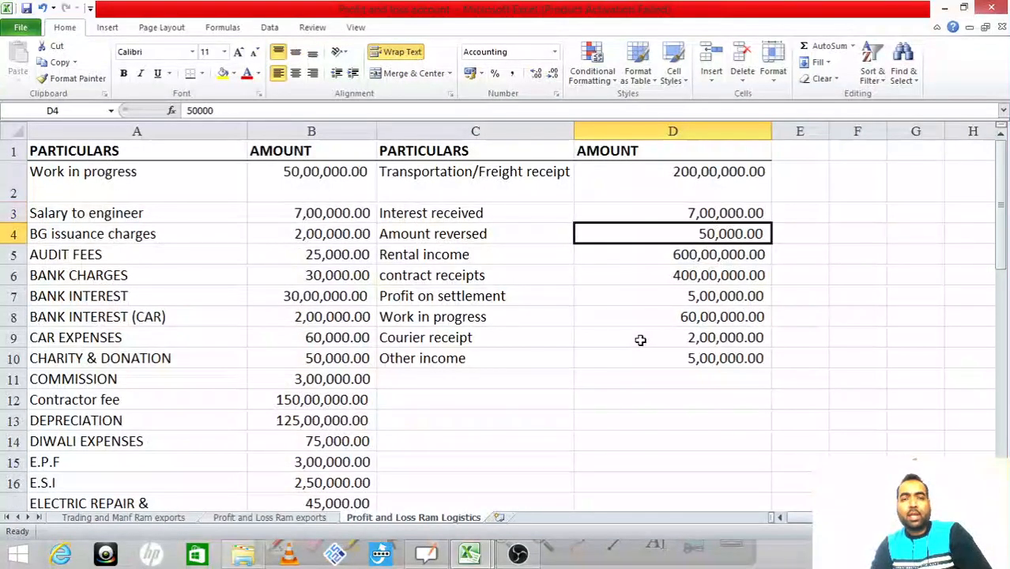
{"action": "key", "text": "Left"}
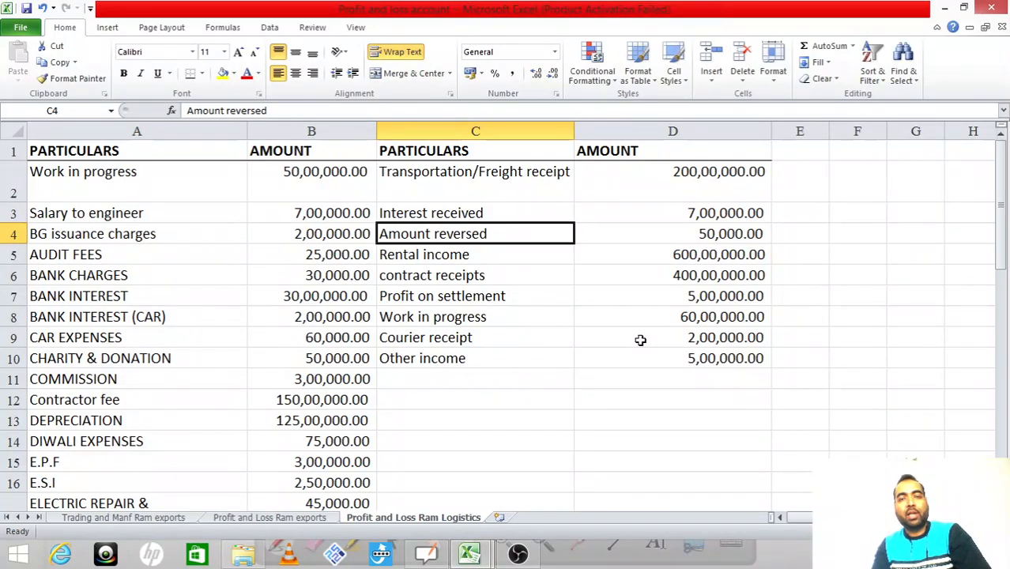
{"action": "key", "text": "alt+Tab"}
{"action": "key", "text": "Down"}
{"action": "key", "text": "Down"}
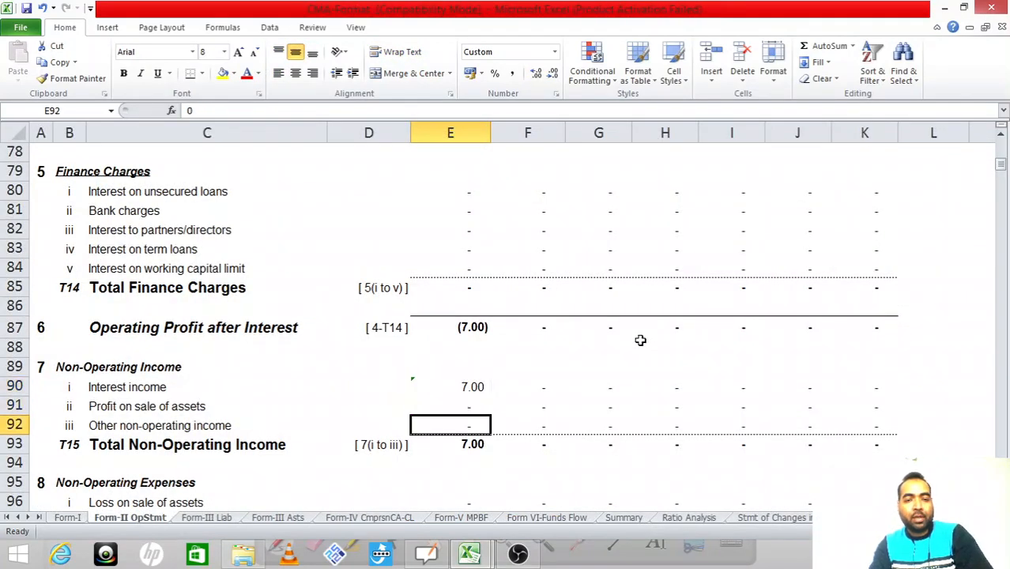
{"action": "key", "text": "Left"}
{"action": "key", "text": "Left"}
{"action": "key", "text": "Up"}
{"action": "key", "text": "Up"}
{"action": "key", "text": "Down"}
{"action": "key", "text": "Down"}
{"action": "key", "text": "Right"}
{"action": "key", "text": "Right"}
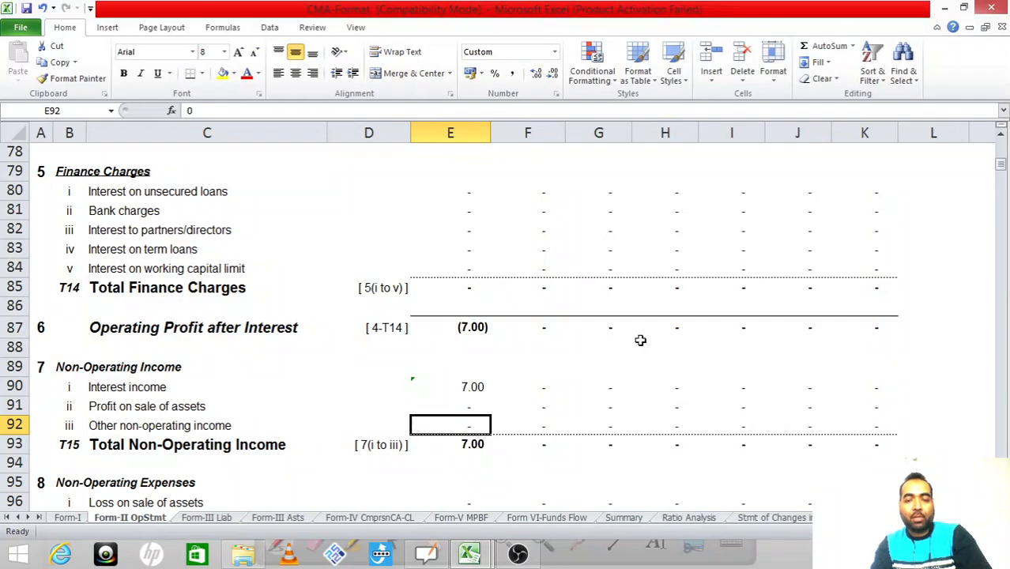
{"action": "type", "text": "=0.5"}
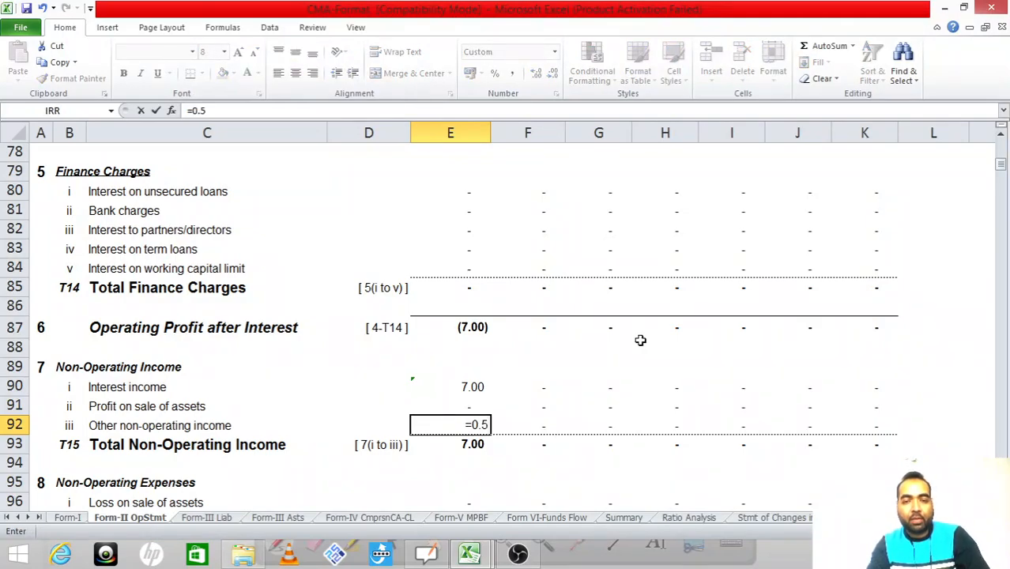
{"action": "key", "text": "Return"}
{"action": "key", "text": "Up"}
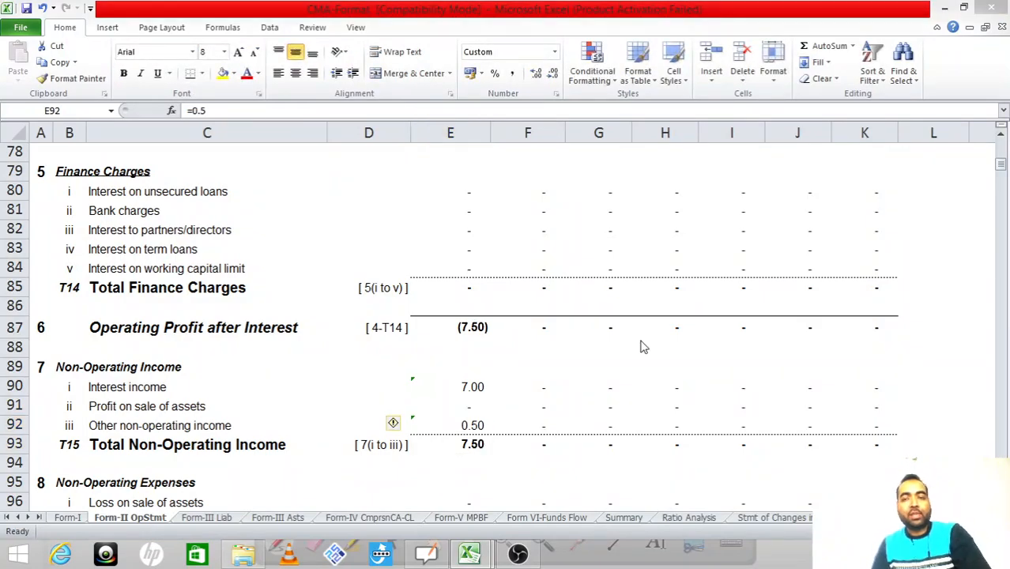
Step: Look up the Rental income and contract receipts of Ram Logistics and add them to Form-II first-year Domestic Sales, making it =200+600+400
{"action": "key", "text": "alt+Tab"}
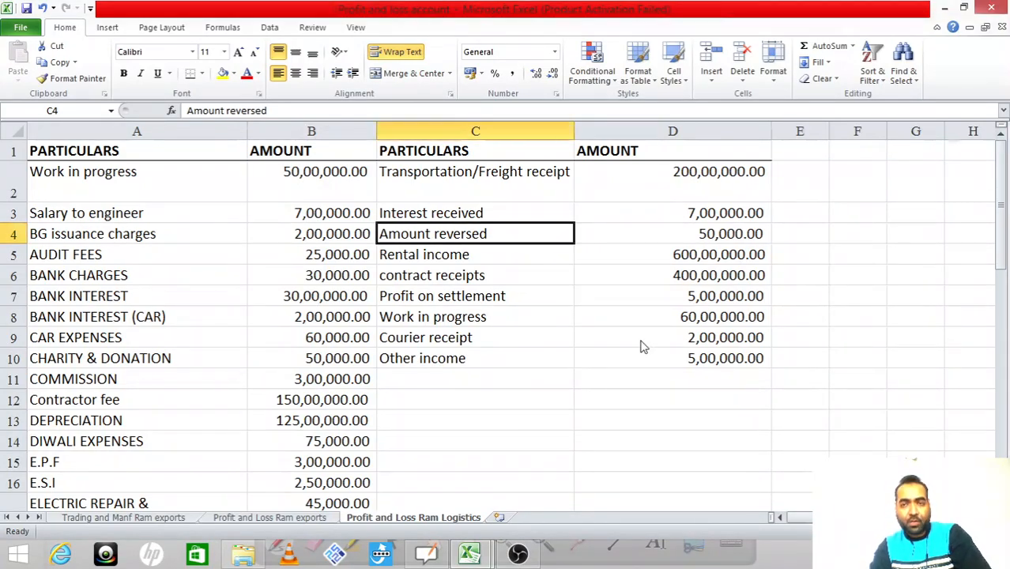
{"action": "key", "text": "ctrl+Tab"}
{"action": "key", "text": "Up"}
{"action": "key", "text": "Up"}
{"action": "key", "text": "Up"}
{"action": "key", "text": "Up"}
{"action": "key", "text": "Up"}
{"action": "key", "text": "Up"}
{"action": "key", "text": "Up"}
{"action": "key", "text": "Up"}
{"action": "key", "text": "Up"}
{"action": "key", "text": "Up"}
{"action": "key", "text": "Up"}
{"action": "key", "text": "Up"}
{"action": "key", "text": "Up"}
{"action": "key", "text": "Up"}
{"action": "key", "text": "Up"}
{"action": "key", "text": "Up"}
{"action": "key", "text": "Up"}
{"action": "key", "text": "Up"}
{"action": "key", "text": "Up"}
{"action": "key", "text": "Up"}
{"action": "key", "text": "Up"}
{"action": "key", "text": "Up"}
{"action": "key", "text": "Up"}
{"action": "key", "text": "Up"}
{"action": "key", "text": "Up"}
{"action": "key", "text": "Up"}
{"action": "key", "text": "Up"}
{"action": "key", "text": "Up"}
{"action": "key", "text": "Up"}
{"action": "key", "text": "Up"}
{"action": "key", "text": "Up"}
{"action": "key", "text": "Up"}
{"action": "key", "text": "Up"}
{"action": "key", "text": "Up"}
{"action": "key", "text": "Up"}
{"action": "key", "text": "Up"}
{"action": "key", "text": "Up"}
{"action": "key", "text": "Up"}
{"action": "key", "text": "Up"}
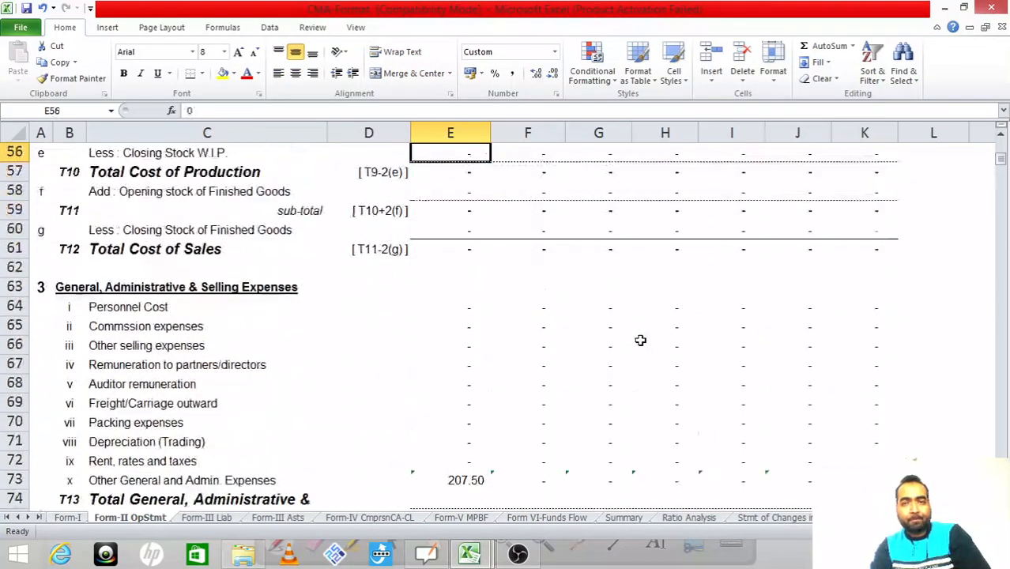
{"action": "key", "text": "Up"}
{"action": "key", "text": "Up"}
{"action": "key", "text": "Up"}
{"action": "key", "text": "Up"}
{"action": "key", "text": "Up"}
{"action": "key", "text": "Up"}
{"action": "key", "text": "Up"}
{"action": "key", "text": "Down"}
{"action": "key", "text": "Down"}
{"action": "key", "text": "Down"}
{"action": "key", "text": "Down"}
{"action": "key", "text": "Down"}
{"action": "key", "text": "Down"}
{"action": "key", "text": "Down"}
{"action": "key", "text": "Down"}
{"action": "key", "text": "Down"}
{"action": "key", "text": "Down"}
{"action": "key", "text": "Down"}
{"action": "key", "text": "Down"}
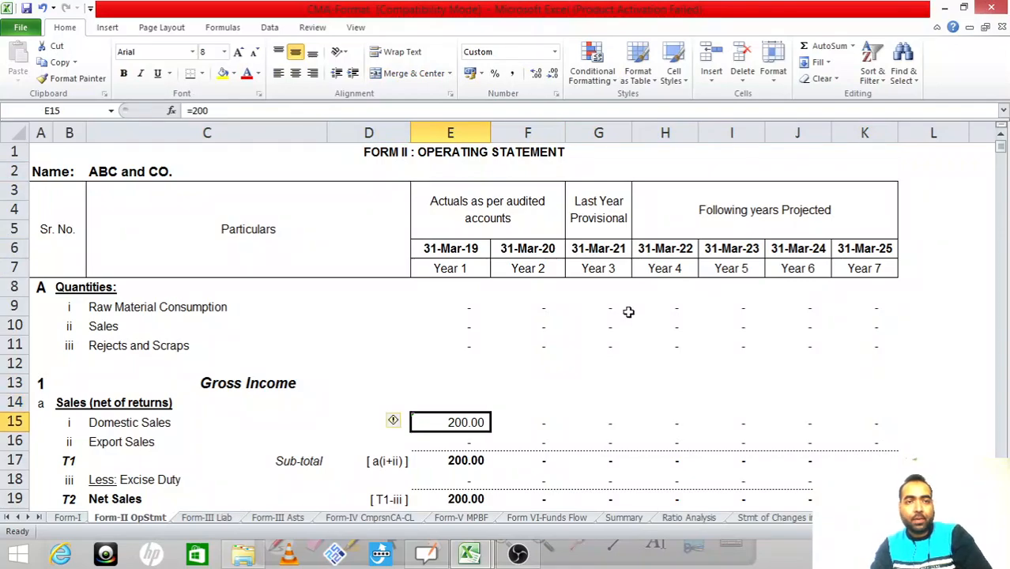
{"action": "left_click", "coordinate": [280, 112]}
{"action": "type", "text": "+600+400"}
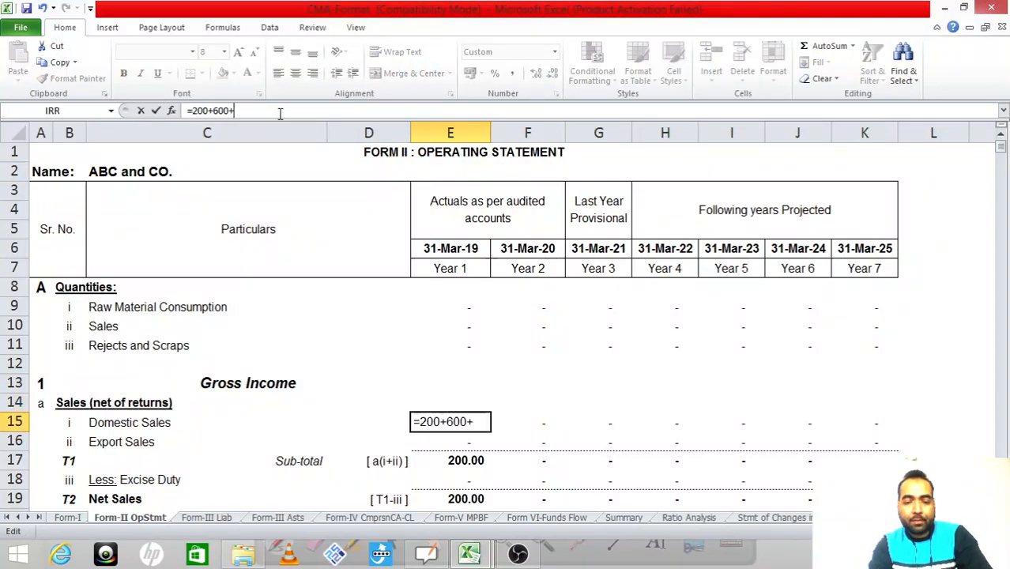
{"action": "key", "text": "Return"}
{"action": "key", "text": "Up"}
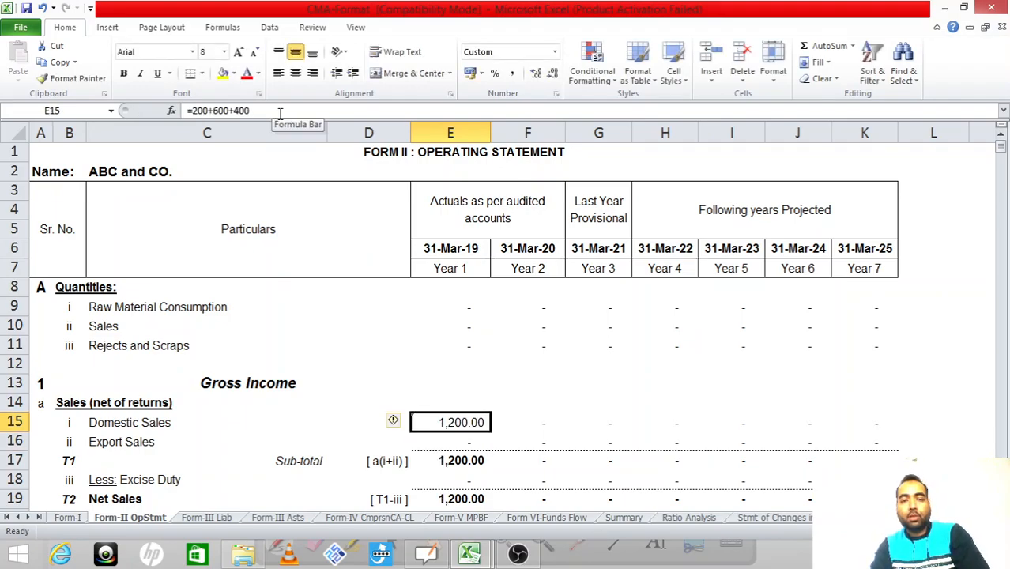
Step: Look up the Profit on settlement of Ram Logistics and add it to Form-II first-year Other non-operating income, making it =0.5+5
{"action": "key", "text": "alt+Tab"}
{"action": "key", "text": "Down"}
{"action": "key", "text": "Down"}
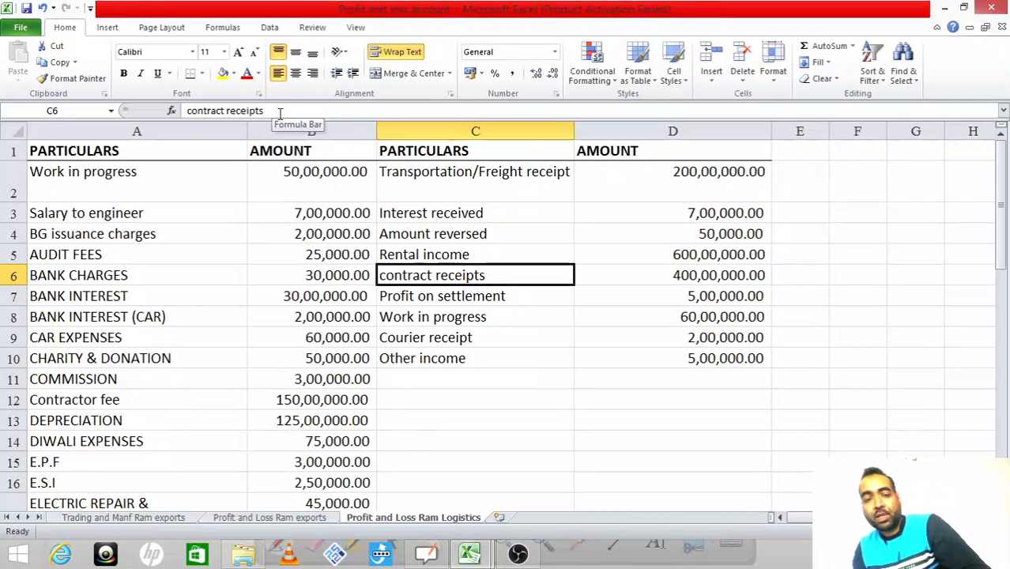
{"action": "key", "text": "Down"}
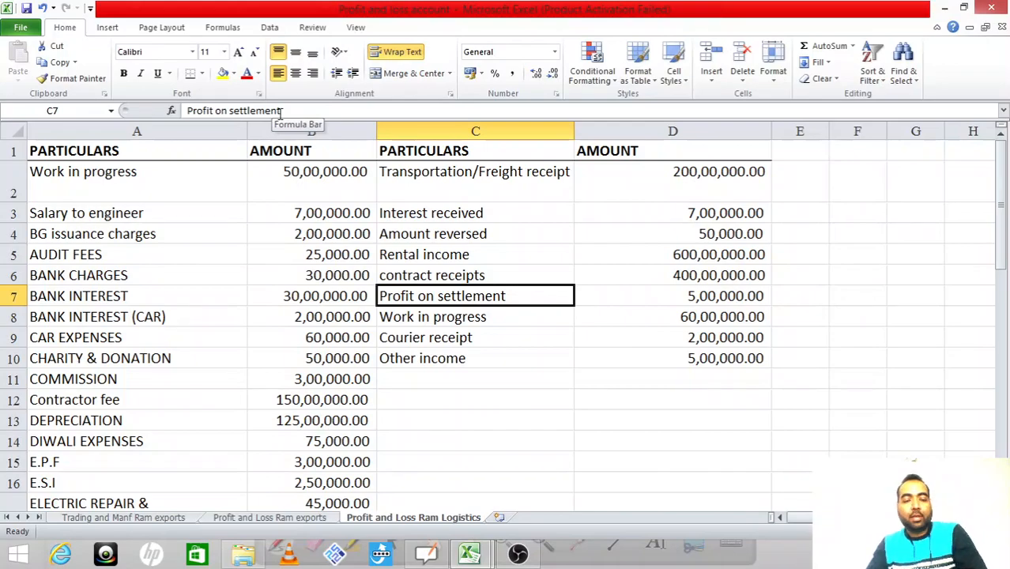
{"action": "key", "text": "alt+Tab"}
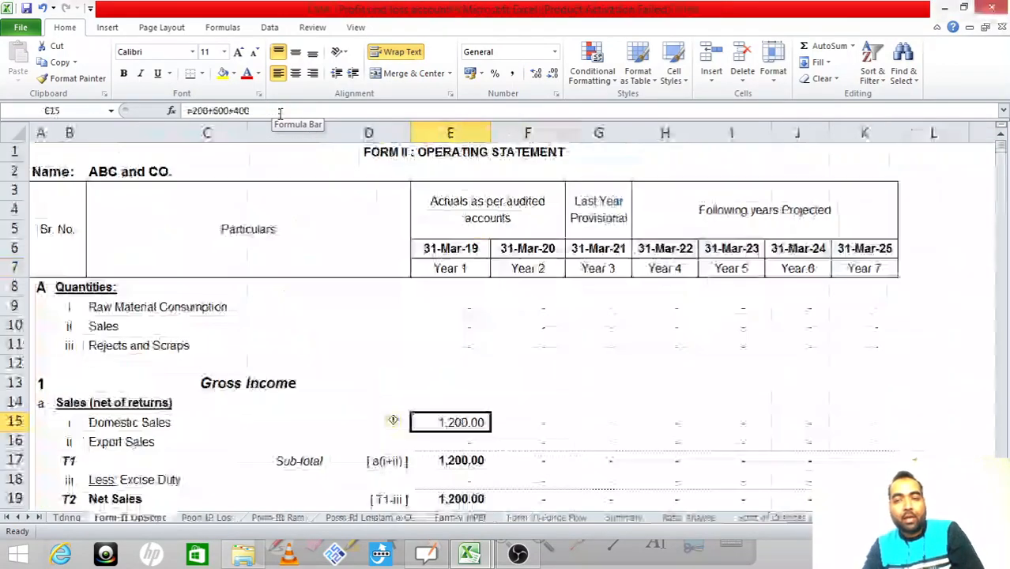
{"action": "key", "text": "Down"}
{"action": "key", "text": "Down"}
{"action": "key", "text": "Down"}
{"action": "key", "text": "Down"}
{"action": "key", "text": "Down"}
{"action": "key", "text": "Down"}
{"action": "key", "text": "Down"}
{"action": "key", "text": "Down"}
{"action": "key", "text": "Down"}
{"action": "key", "text": "Down"}
{"action": "key", "text": "Down"}
{"action": "key", "text": "Down"}
{"action": "key", "text": "Down"}
{"action": "key", "text": "Down"}
{"action": "key", "text": "Down"}
{"action": "key", "text": "Down"}
{"action": "key", "text": "Down"}
{"action": "key", "text": "Down"}
{"action": "key", "text": "Down"}
{"action": "key", "text": "Down"}
{"action": "key", "text": "Down"}
{"action": "key", "text": "Down"}
{"action": "key", "text": "Down"}
{"action": "key", "text": "Down"}
{"action": "key", "text": "Down"}
{"action": "key", "text": "Down"}
{"action": "key", "text": "Down"}
{"action": "key", "text": "Down"}
{"action": "key", "text": "Down"}
{"action": "key", "text": "Down"}
{"action": "key", "text": "Down"}
{"action": "key", "text": "Down"}
{"action": "key", "text": "Down"}
{"action": "key", "text": "Down"}
{"action": "key", "text": "Down"}
{"action": "key", "text": "Down"}
{"action": "key", "text": "Down"}
{"action": "key", "text": "Down"}
{"action": "key", "text": "Down"}
{"action": "key", "text": "Down"}
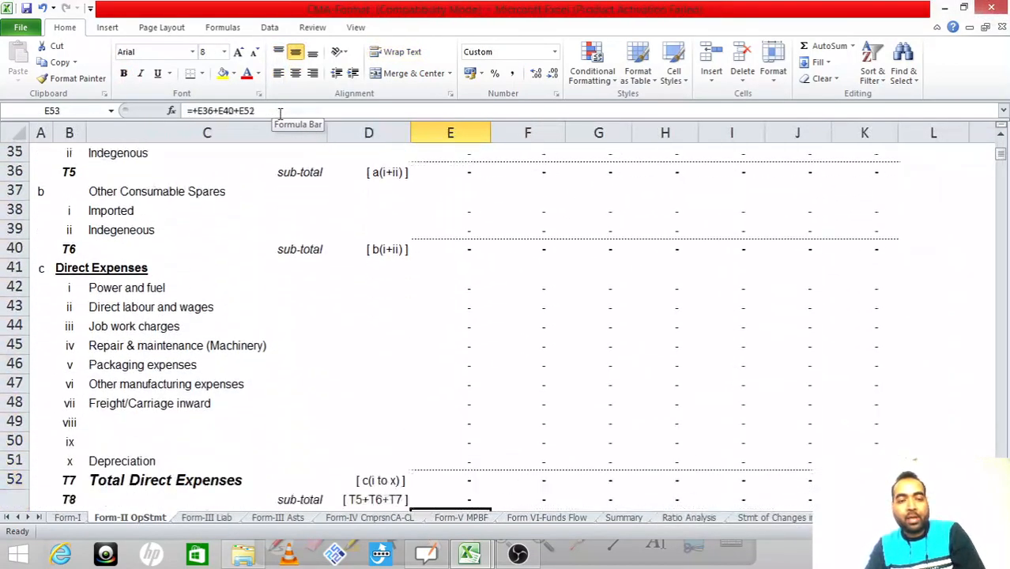
{"action": "key", "text": "Down"}
{"action": "key", "text": "Down"}
{"action": "key", "text": "Down"}
{"action": "key", "text": "Down"}
{"action": "key", "text": "Down"}
{"action": "key", "text": "Down"}
{"action": "key", "text": "Down"}
{"action": "key", "text": "Down"}
{"action": "key", "text": "Down"}
{"action": "key", "text": "Down"}
{"action": "key", "text": "Down"}
{"action": "key", "text": "Down"}
{"action": "key", "text": "Down"}
{"action": "key", "text": "Down"}
{"action": "key", "text": "Down"}
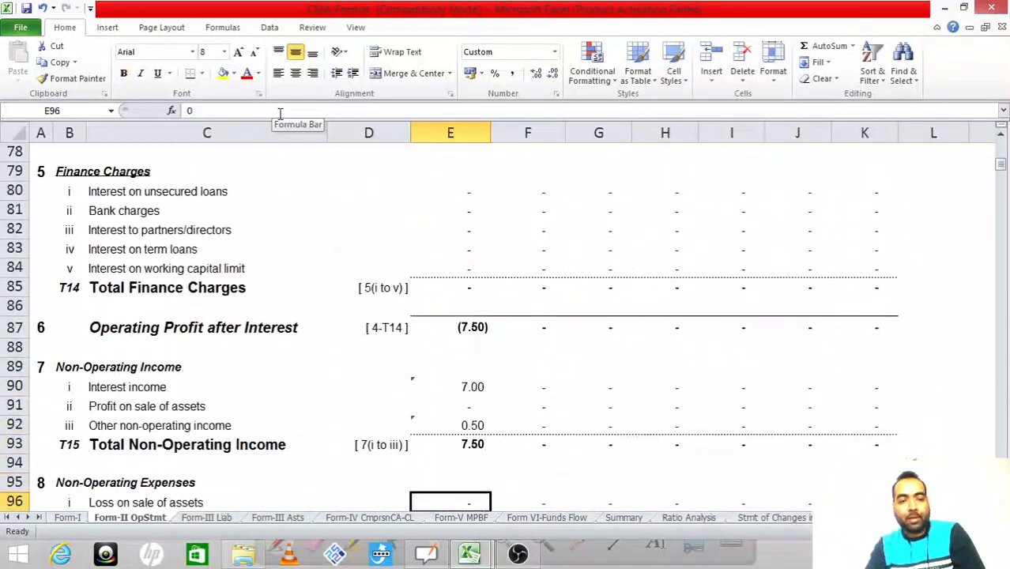
{"action": "key", "text": "Up"}
{"action": "key", "text": "Up"}
{"action": "key", "text": "Up"}
{"action": "key", "text": "Up"}
{"action": "key", "text": "Up"}
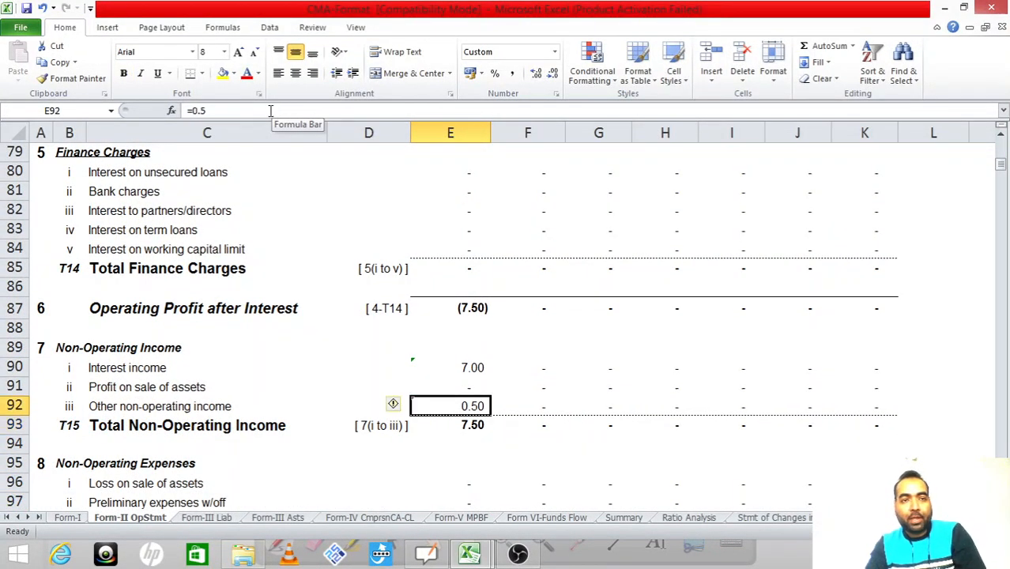
{"action": "left_click", "coordinate": [266, 111]}
{"action": "type", "text": "+5"}
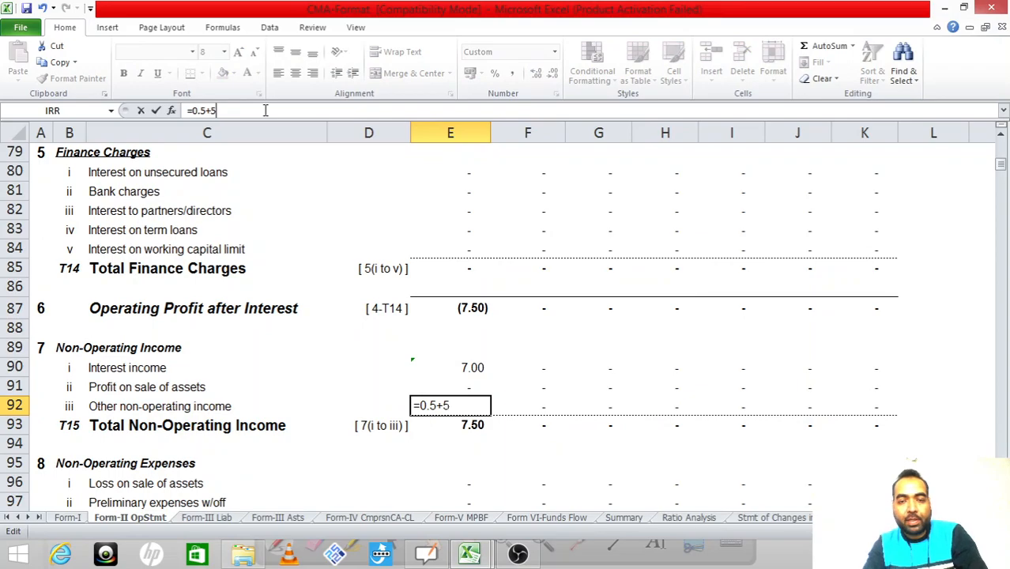
{"action": "key", "text": "Return"}
{"action": "key", "text": "Up"}
Step: Look up the receipts-side Work in progress of Ram Logistics and enter it in Form-II as first-year Closing Stock W.I.P. with 60
{"action": "key", "text": "alt+Tab"}
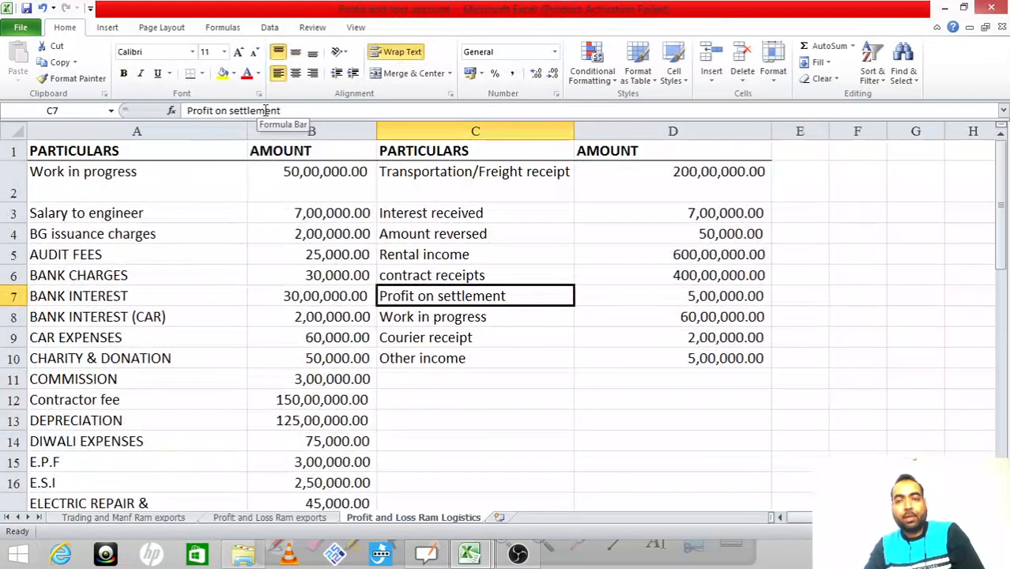
{"action": "key", "text": "Down"}
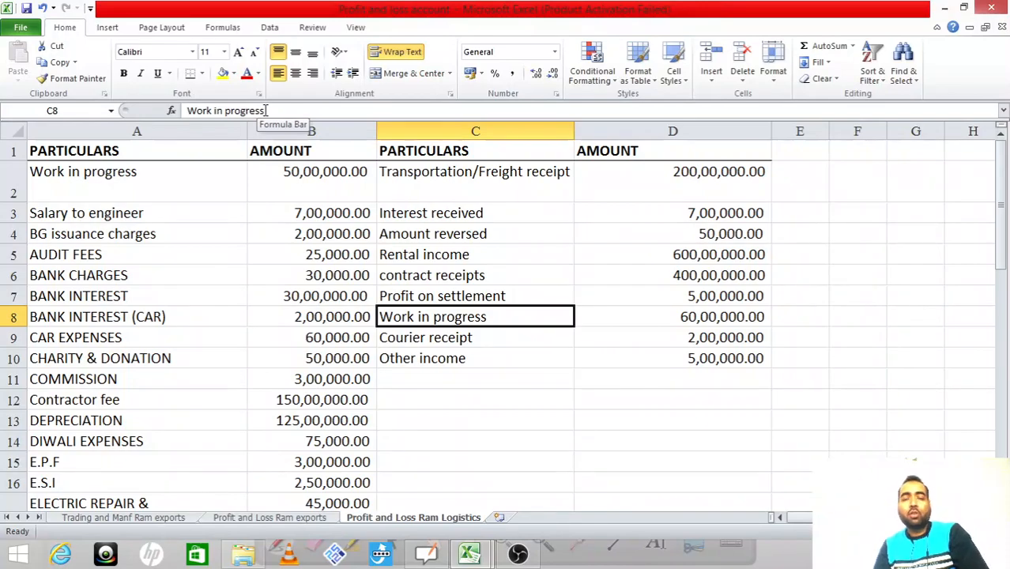
{"action": "key", "text": "ctrl+Tab"}
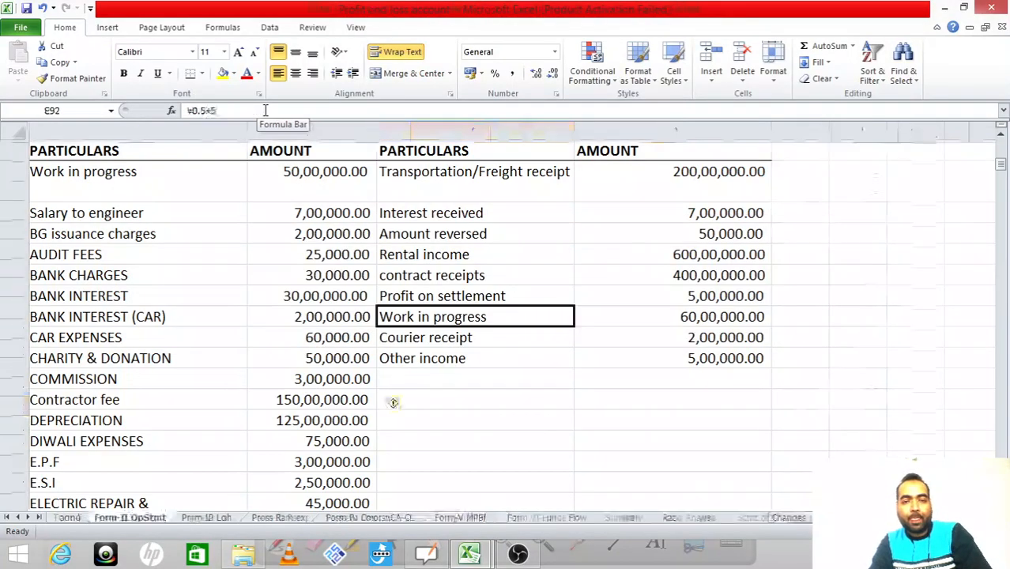
{"action": "key", "text": "Up"}
{"action": "key", "text": "Up"}
{"action": "key", "text": "Up"}
{"action": "key", "text": "Up"}
{"action": "key", "text": "Up"}
{"action": "key", "text": "Up"}
{"action": "key", "text": "Up"}
{"action": "key", "text": "Up"}
{"action": "key", "text": "Up"}
{"action": "key", "text": "Up"}
{"action": "key", "text": "Up"}
{"action": "key", "text": "Up"}
{"action": "key", "text": "Up"}
{"action": "key", "text": "Up"}
{"action": "key", "text": "Up"}
{"action": "key", "text": "Up"}
{"action": "key", "text": "Up"}
{"action": "key", "text": "Up"}
{"action": "key", "text": "Up"}
{"action": "key", "text": "Up"}
{"action": "key", "text": "Up"}
{"action": "key", "text": "Up"}
{"action": "key", "text": "Up"}
{"action": "key", "text": "Up"}
{"action": "key", "text": "Up"}
{"action": "key", "text": "Up"}
{"action": "key", "text": "Up"}
{"action": "key", "text": "Up"}
{"action": "key", "text": "Up"}
{"action": "key", "text": "Up"}
{"action": "key", "text": "Up"}
{"action": "key", "text": "Up"}
{"action": "key", "text": "Up"}
{"action": "key", "text": "Up"}
{"action": "key", "text": "Up"}
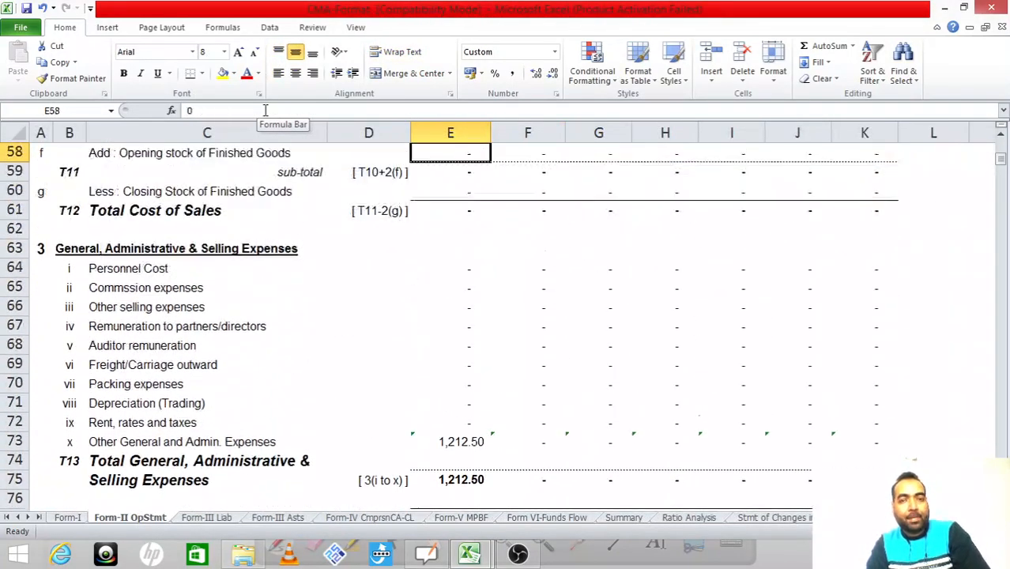
{"action": "key", "text": "Down"}
{"action": "key", "text": "Down"}
{"action": "key", "text": "Down"}
{"action": "key", "text": "Down"}
{"action": "key", "text": "Down"}
{"action": "key", "text": "Down"}
{"action": "key", "text": "Down"}
{"action": "key", "text": "Down"}
{"action": "key", "text": "Down"}
{"action": "key", "text": "Down"}
{"action": "key", "text": "Down"}
{"action": "key", "text": "Down"}
{"action": "key", "text": "Down"}
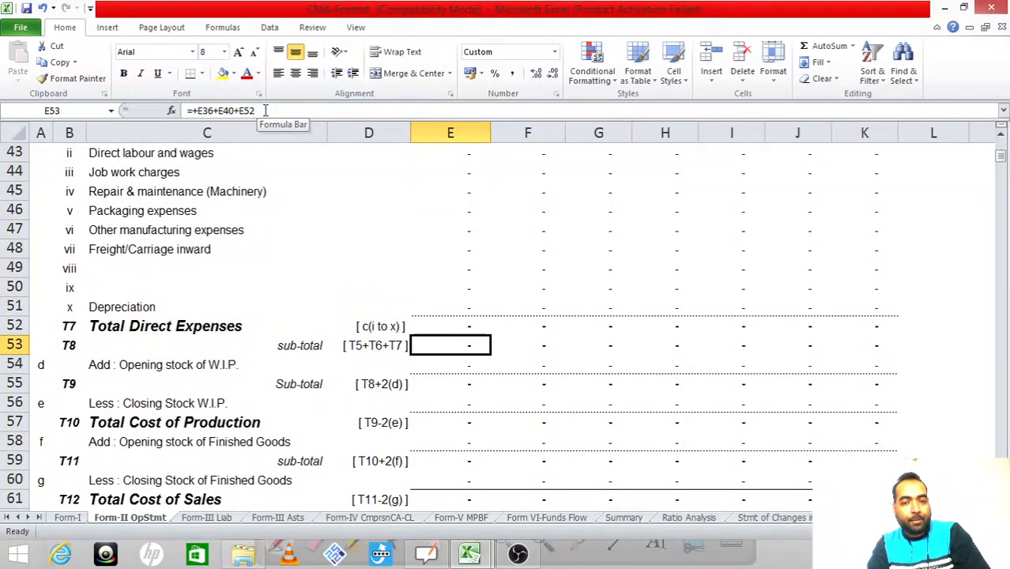
{"action": "key", "text": "ctrl+Tab"}
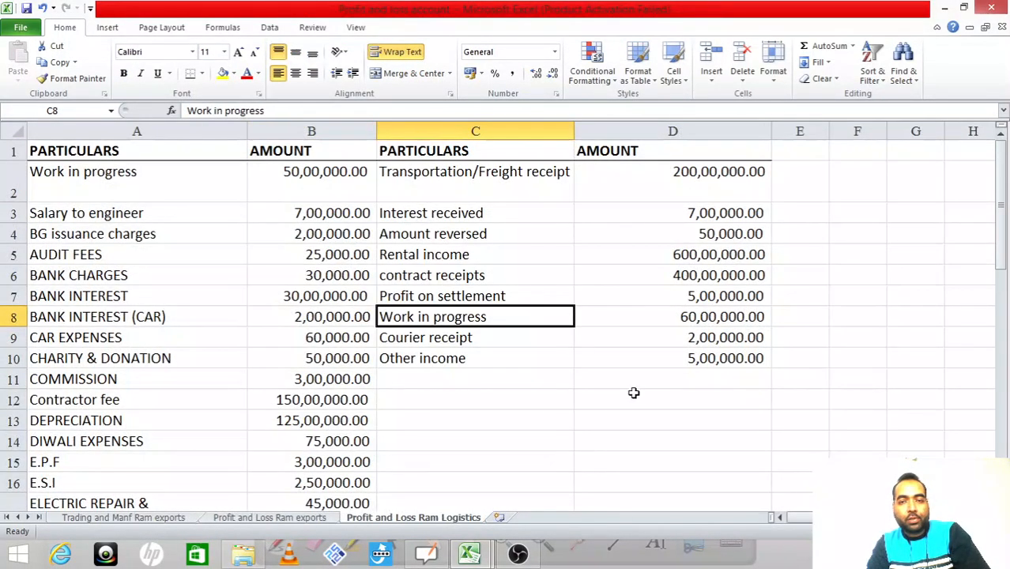
{"action": "key", "text": "ctrl+Tab"}
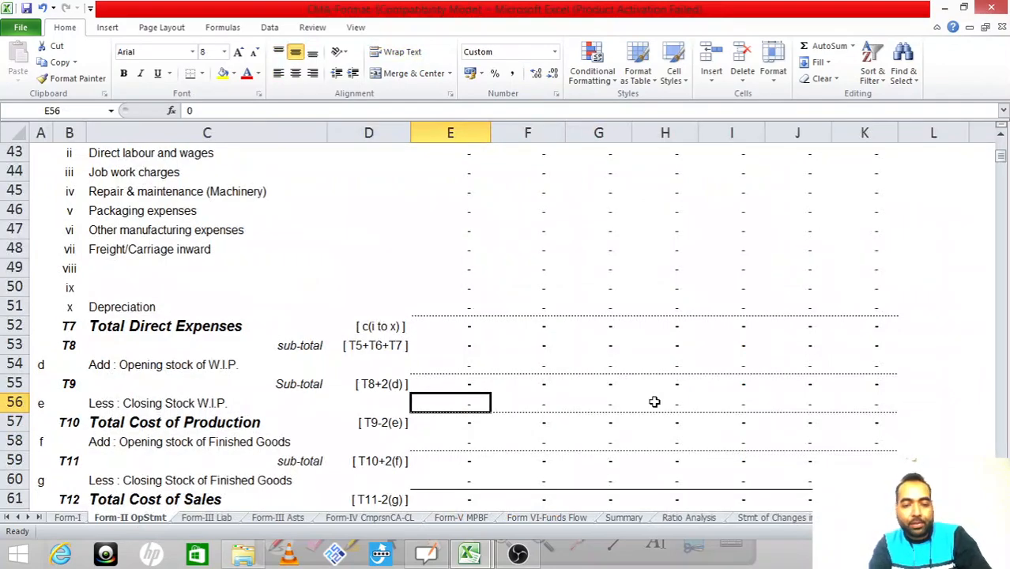
{"action": "type", "text": "60"}
{"action": "key", "text": "Return"}
{"action": "key", "text": "Up"}
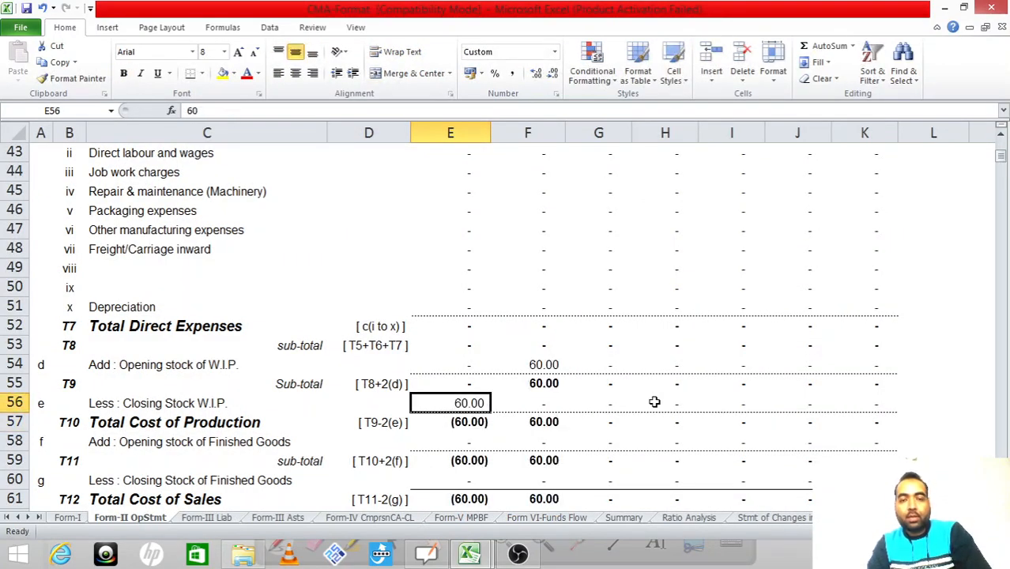
Step: Look up the expense-side Work in progress of Ram Logistics and enter it in Form-II as first-year Opening stock of W.I.P. with 50
{"action": "key", "text": "ctrl+Tab"}
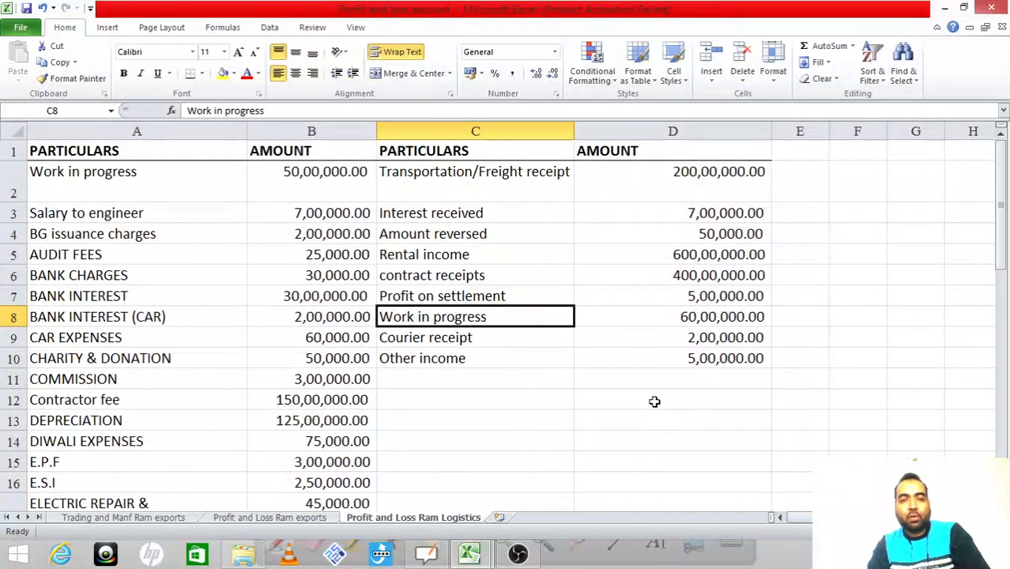
{"action": "left_click", "coordinate": [305, 180]}
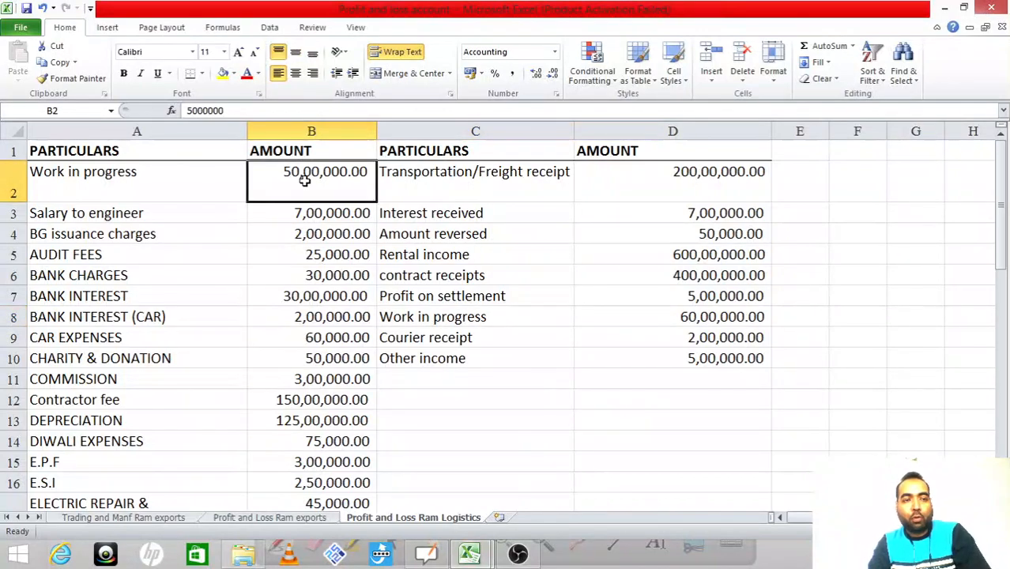
{"action": "key", "text": "ctrl+Tab"}
{"action": "key", "text": "Up"}
{"action": "key", "text": "Up"}
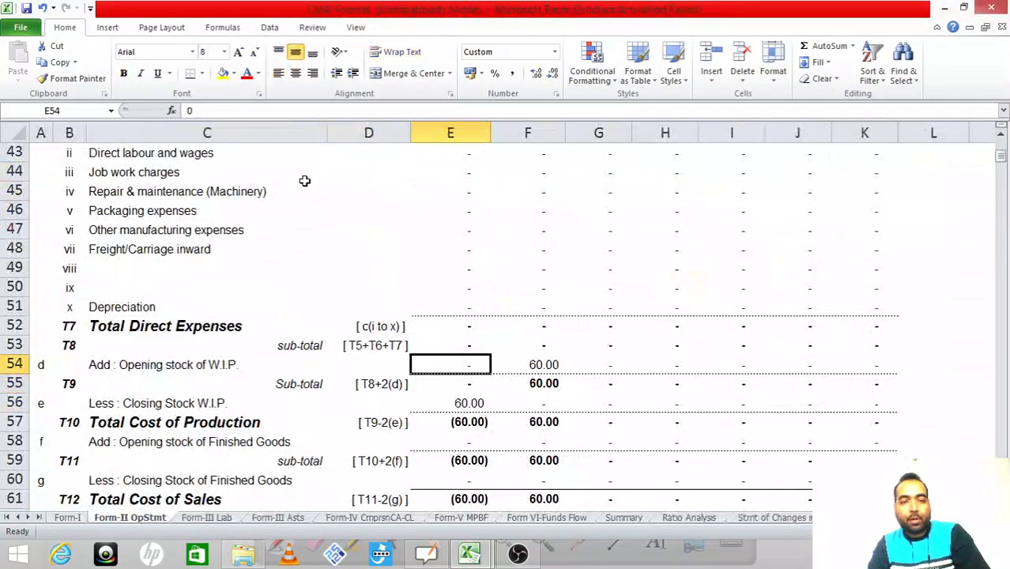
{"action": "type", "text": "50"}
{"action": "key", "text": "Return"}
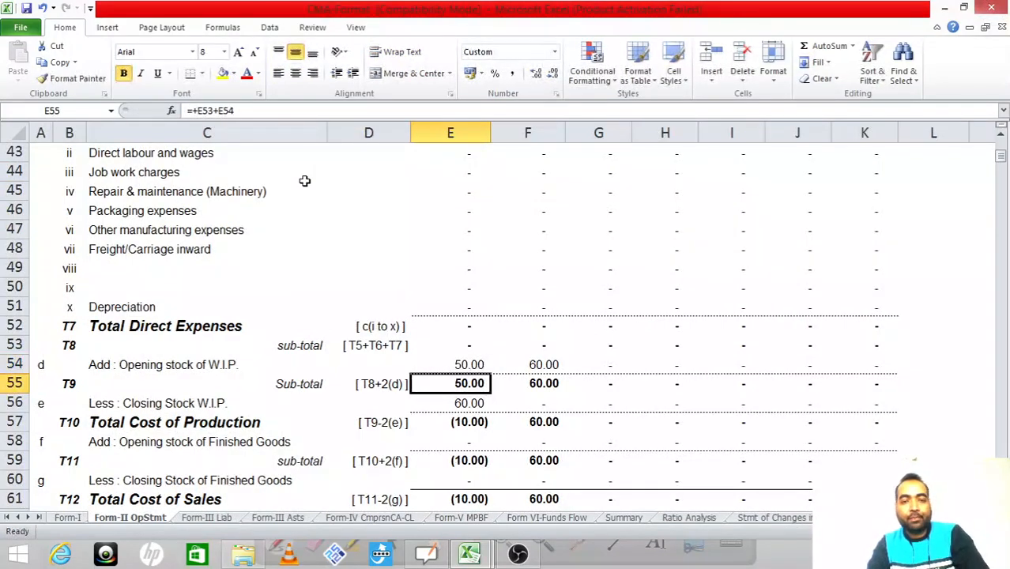
{"action": "key", "text": "Down"}
Step: Examine the Courier receipt of Ram Logistics against its Transportation/Freight receipt, Rental income and contract receipts amounts
{"action": "key", "text": "ctrl+Tab"}
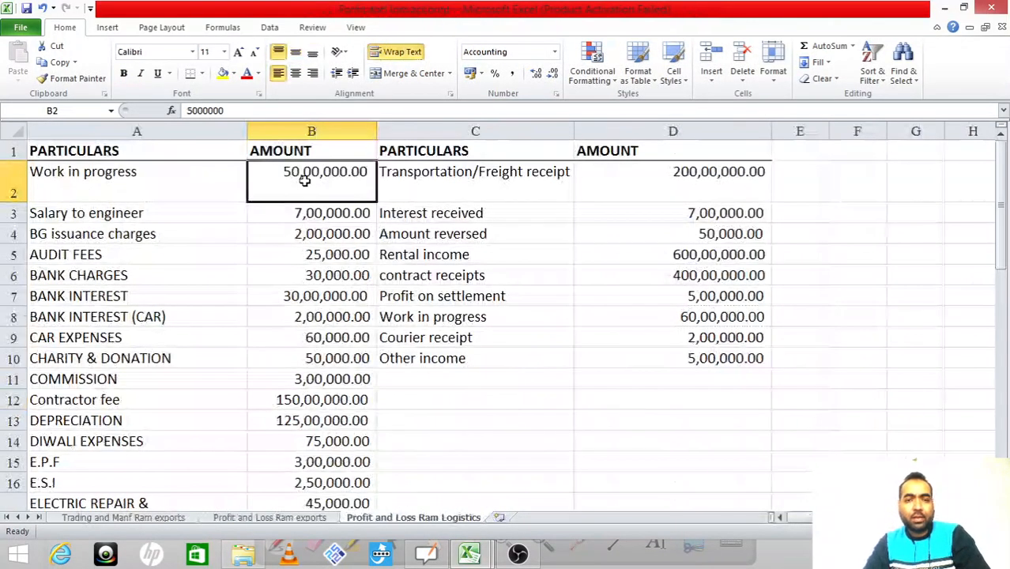
{"action": "left_click", "coordinate": [474, 337]}
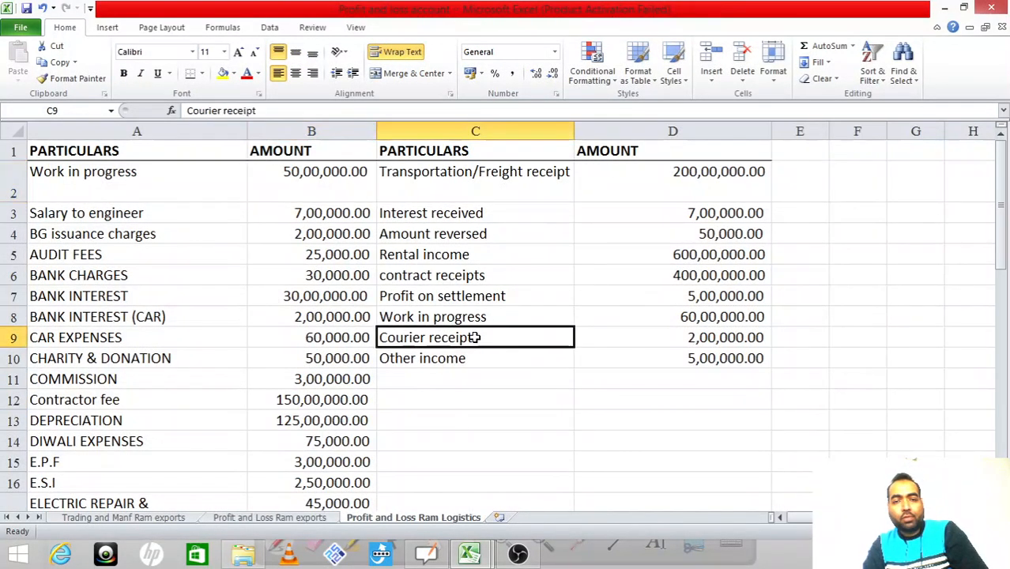
{"action": "key", "text": "Right"}
{"action": "key", "text": "Right"}
{"action": "key", "text": "Left"}
{"action": "key", "text": "Left"}
{"action": "key", "text": "Left"}
{"action": "key", "text": "Right"}
{"action": "key", "text": "Right"}
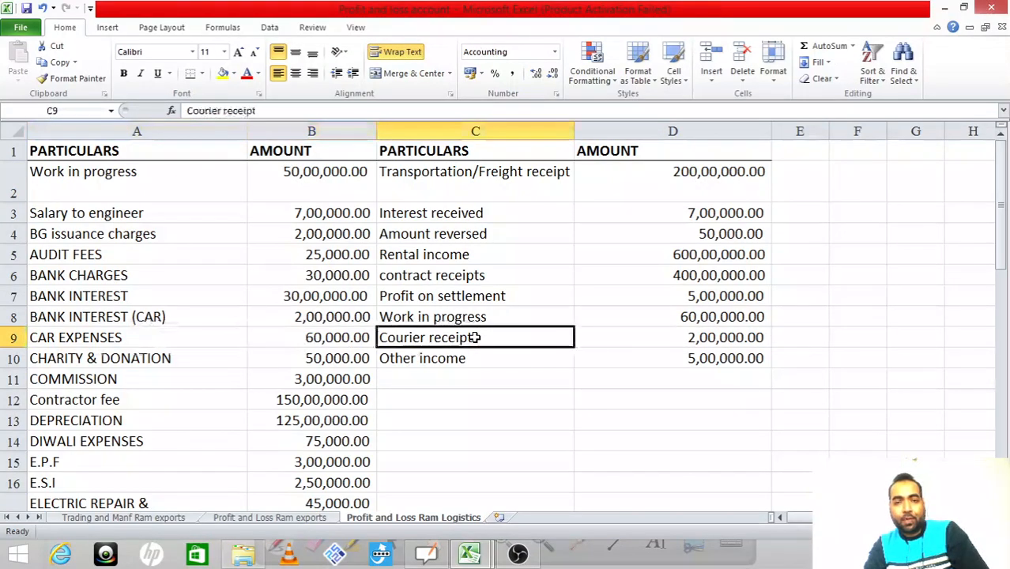
{"action": "key", "text": "Left"}
{"action": "key", "text": "Left"}
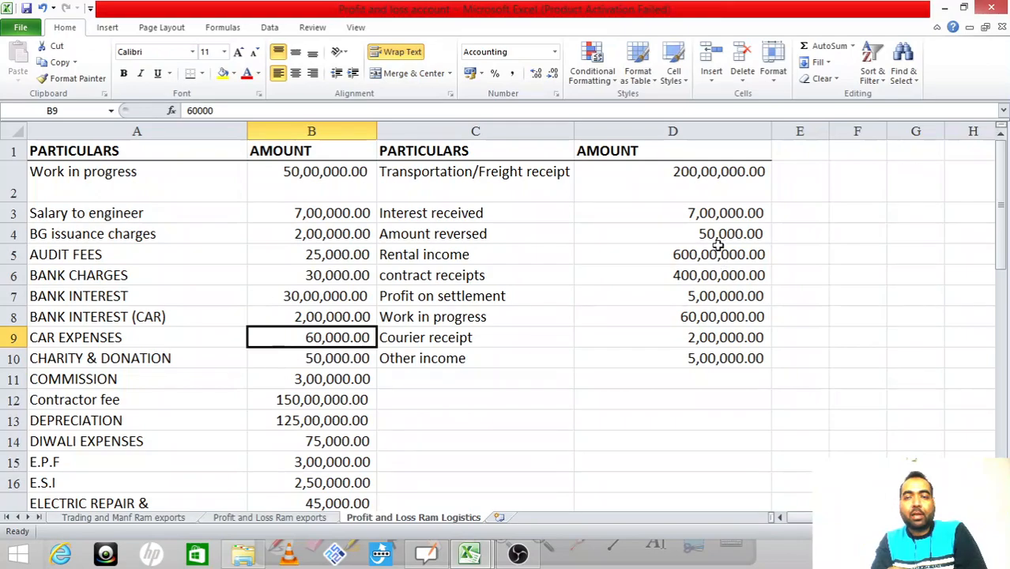
{"action": "left_click", "coordinate": [721, 179]}
{"action": "left_click", "coordinate": [708, 261]}
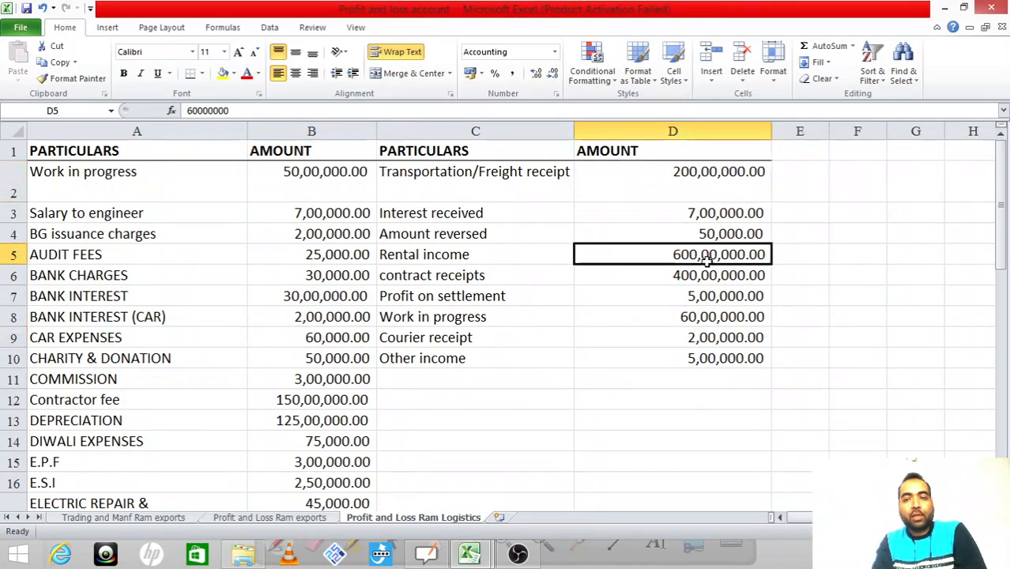
{"action": "left_click", "coordinate": [702, 275]}
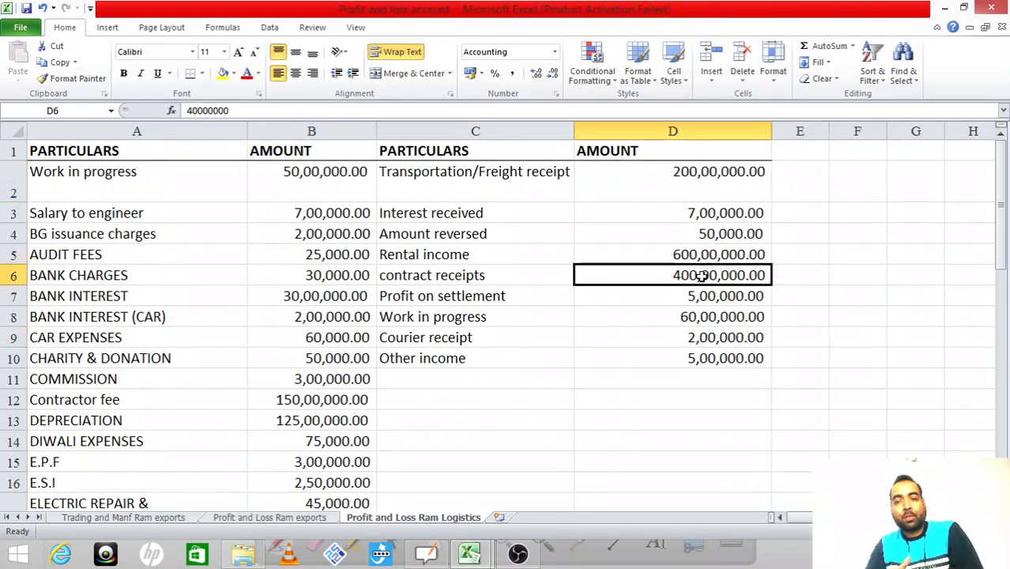
{"action": "left_click", "coordinate": [707, 332]}
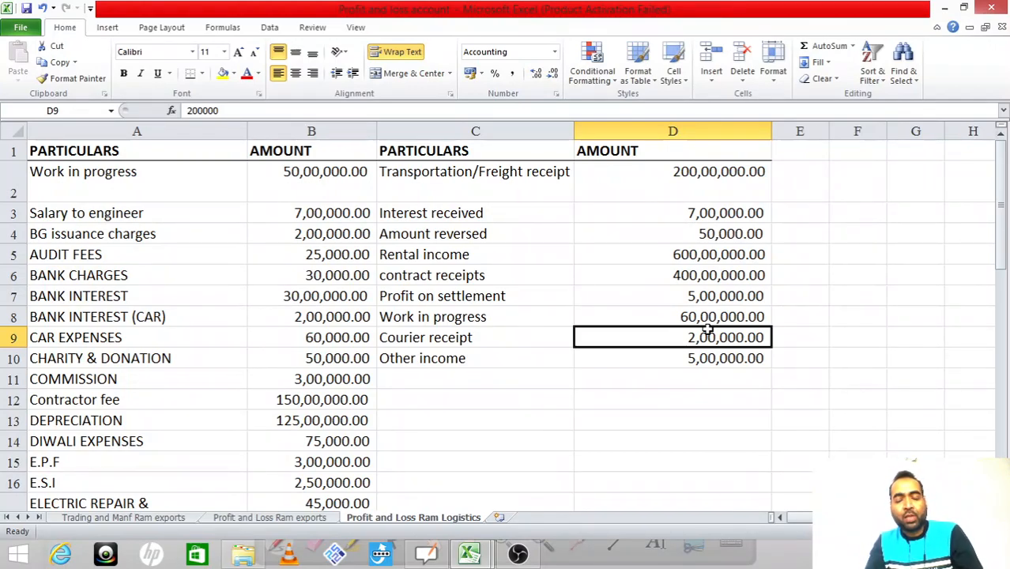
Step: Add the Courier receipt of Ram Logistics to Form-II first-year Other non-operating income, making it =0.5+5+2
{"action": "key", "text": "alt+Tab"}
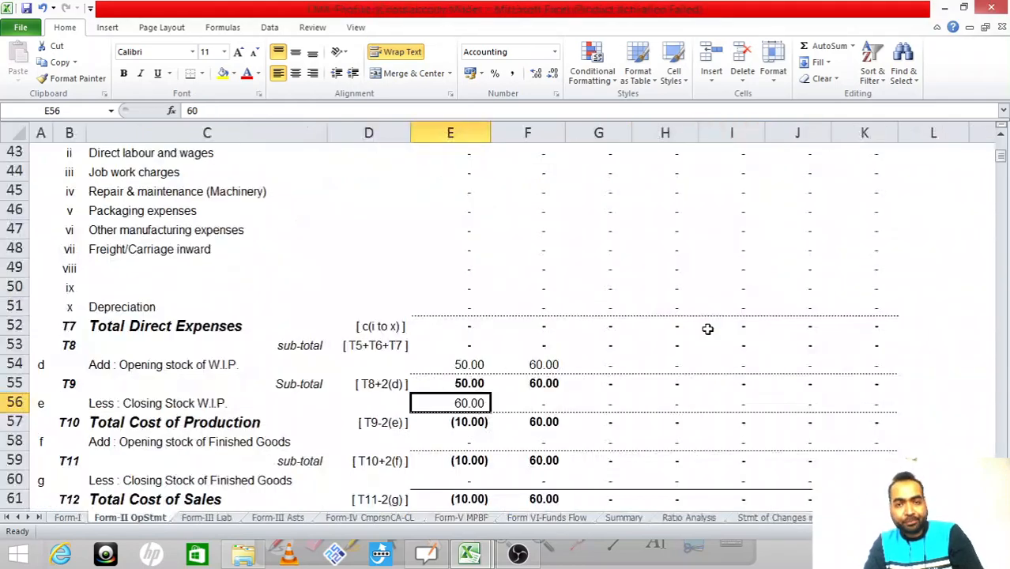
{"action": "key", "text": "Down"}
{"action": "key", "text": "Down"}
{"action": "key", "text": "Down"}
{"action": "key", "text": "Down"}
{"action": "key", "text": "Down"}
{"action": "key", "text": "Down"}
{"action": "key", "text": "Down"}
{"action": "key", "text": "Down"}
{"action": "key", "text": "Down"}
{"action": "key", "text": "Down"}
{"action": "key", "text": "Down"}
{"action": "key", "text": "Down"}
{"action": "key", "text": "Down"}
{"action": "key", "text": "Down"}
{"action": "key", "text": "Down"}
{"action": "key", "text": "Down"}
{"action": "key", "text": "Down"}
{"action": "key", "text": "Down"}
{"action": "key", "text": "Down"}
{"action": "key", "text": "Down"}
{"action": "key", "text": "Down"}
{"action": "key", "text": "Down"}
{"action": "key", "text": "Down"}
{"action": "key", "text": "Down"}
{"action": "key", "text": "Down"}
{"action": "key", "text": "Down"}
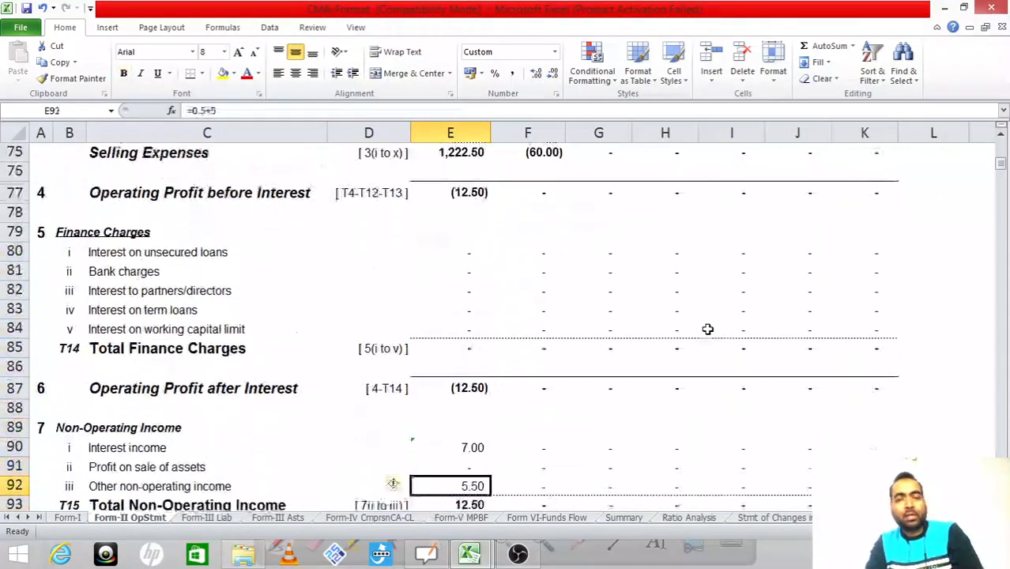
{"action": "key", "text": "Down"}
{"action": "key", "text": "Down"}
{"action": "key", "text": "Down"}
{"action": "key", "text": "Down"}
{"action": "key", "text": "Down"}
{"action": "key", "text": "Down"}
{"action": "key", "text": "Down"}
{"action": "key", "text": "Down"}
{"action": "key", "text": "Down"}
{"action": "key", "text": "Down"}
{"action": "key", "text": "Down"}
{"action": "key", "text": "Down"}
{"action": "key", "text": "Down"}
{"action": "key", "text": "Down"}
{"action": "key", "text": "Down"}
{"action": "key", "text": "Down"}
{"action": "key", "text": "Down"}
{"action": "key", "text": "Down"}
{"action": "key", "text": "Down"}
{"action": "key", "text": "Down"}
{"action": "key", "text": "Down"}
{"action": "key", "text": "Down"}
{"action": "key", "text": "Down"}
{"action": "key", "text": "Down"}
{"action": "key", "text": "Down"}
{"action": "key", "text": "Down"}
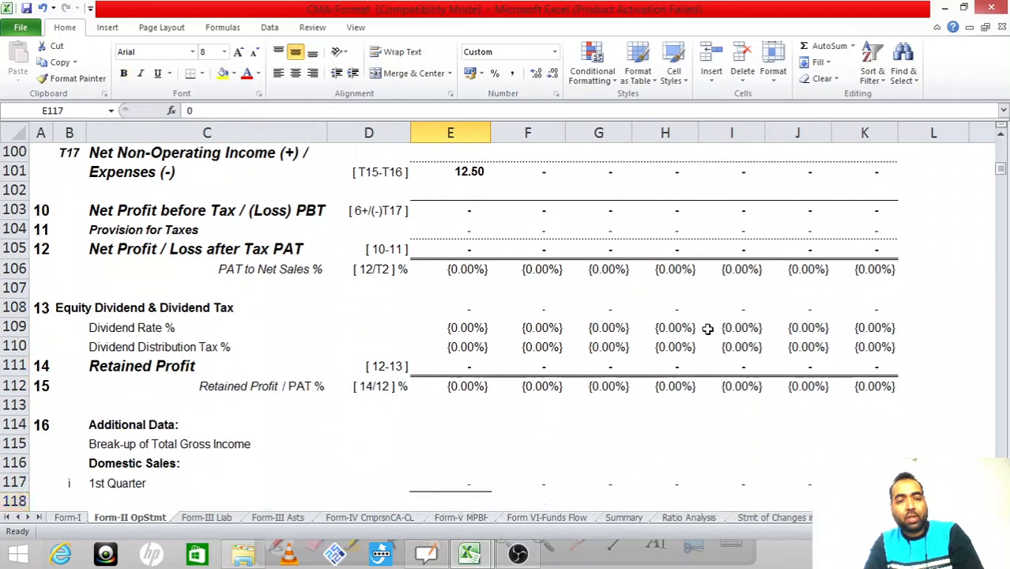
{"action": "key", "text": "Down"}
{"action": "key", "text": "Down"}
{"action": "key", "text": "Up"}
{"action": "key", "text": "Up"}
{"action": "key", "text": "Up"}
{"action": "key", "text": "Up"}
{"action": "key", "text": "Up"}
{"action": "key", "text": "Up"}
{"action": "key", "text": "Up"}
{"action": "key", "text": "Up"}
{"action": "key", "text": "Up"}
{"action": "key", "text": "Up"}
{"action": "key", "text": "Up"}
{"action": "key", "text": "Up"}
{"action": "key", "text": "Up"}
{"action": "key", "text": "Up"}
{"action": "key", "text": "Up"}
{"action": "key", "text": "Up"}
{"action": "key", "text": "Up"}
{"action": "key", "text": "Up"}
{"action": "key", "text": "Up"}
{"action": "key", "text": "Up"}
{"action": "key", "text": "Up"}
{"action": "key", "text": "Up"}
{"action": "key", "text": "Up"}
{"action": "key", "text": "Up"}
{"action": "key", "text": "Up"}
{"action": "key", "text": "Up"}
{"action": "key", "text": "Up"}
{"action": "key", "text": "Up"}
{"action": "key", "text": "Up"}
{"action": "key", "text": "Up"}
{"action": "key", "text": "Up"}
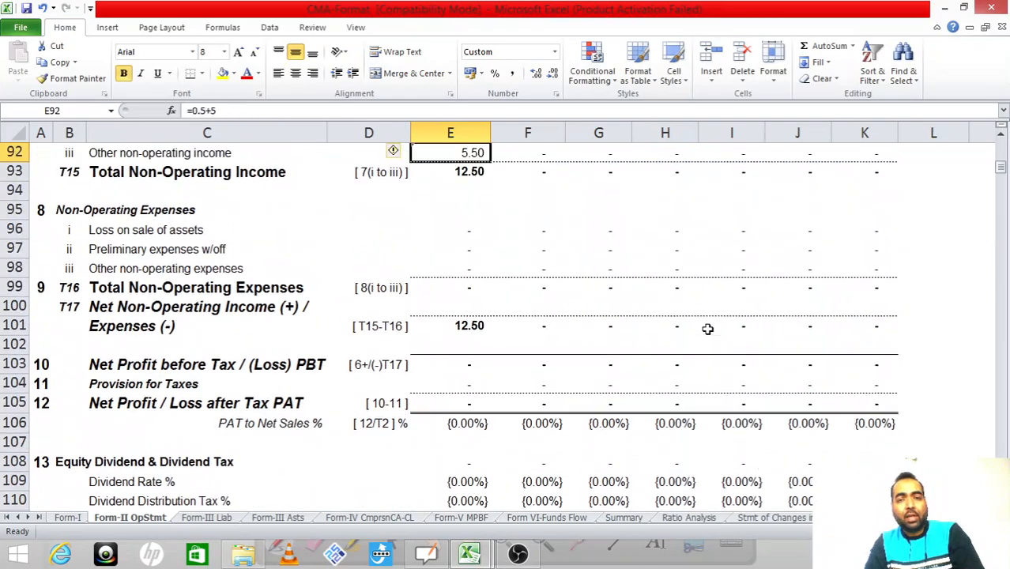
{"action": "key", "text": "Down"}
{"action": "key", "text": "Down"}
{"action": "key", "text": "Down"}
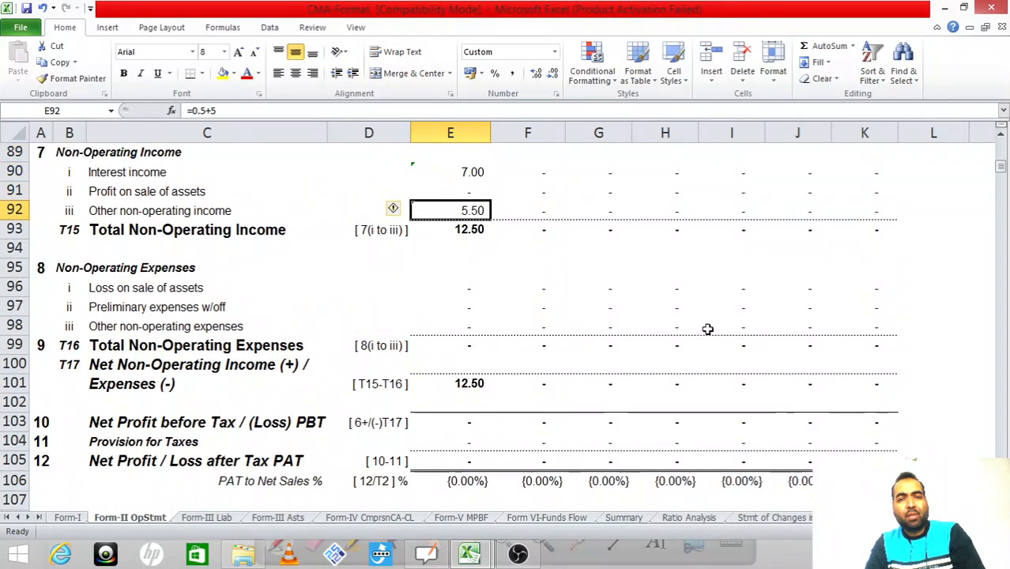
{"action": "left_click", "coordinate": [315, 111]}
{"action": "type", "text": "+2"}
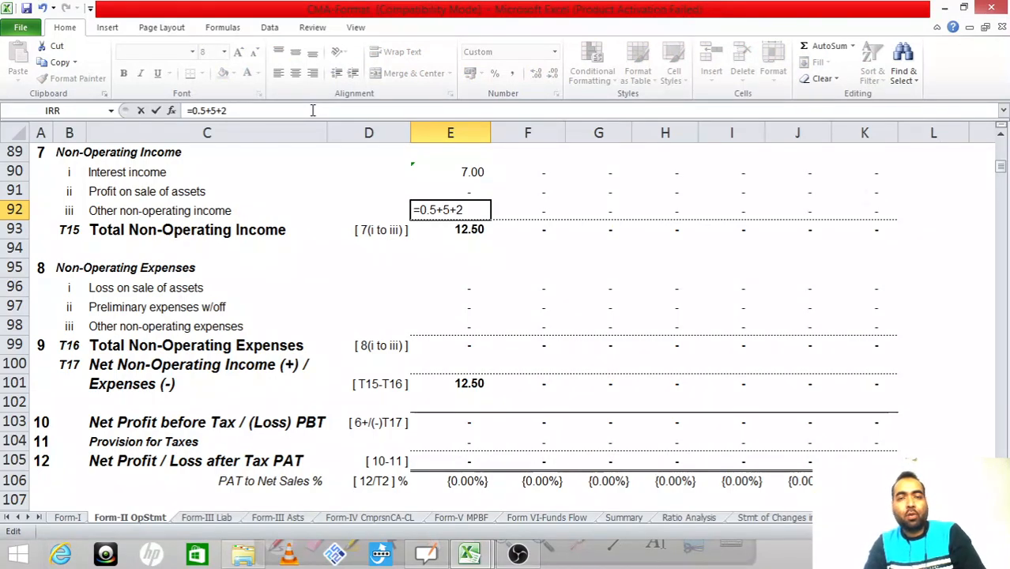
{"action": "key", "text": "Return"}
{"action": "key", "text": "Up"}
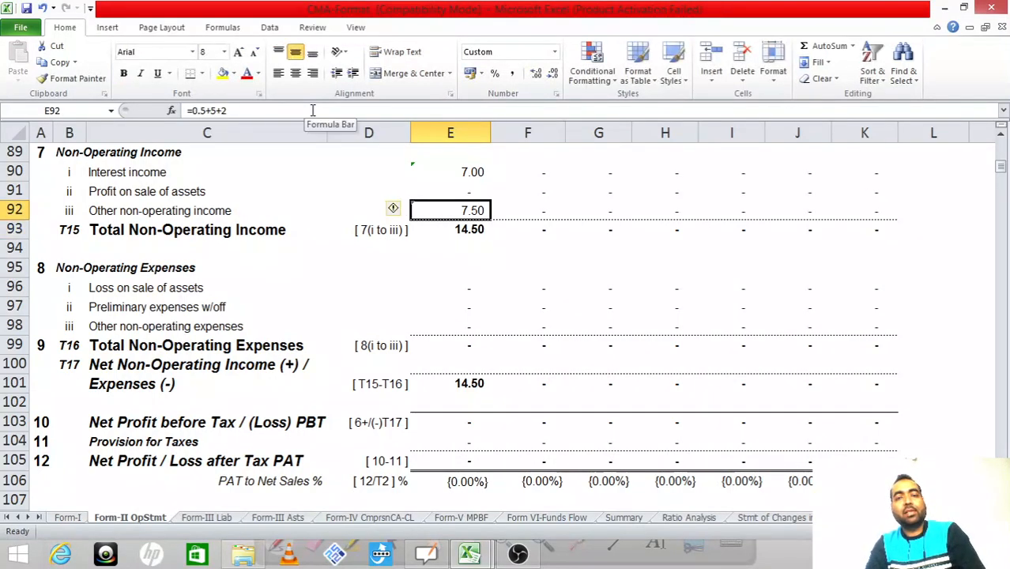
Step: Look up the Other income of Ram Logistics and add it to Form-II first-year Other non-operating income, making it =0.5+5+2+5
{"action": "key", "text": "alt+Tab"}
{"action": "key", "text": "Down"}
{"action": "key", "text": "Left"}
{"action": "key", "text": "Right"}
{"action": "key", "text": "Right"}
{"action": "key", "text": "Left"}
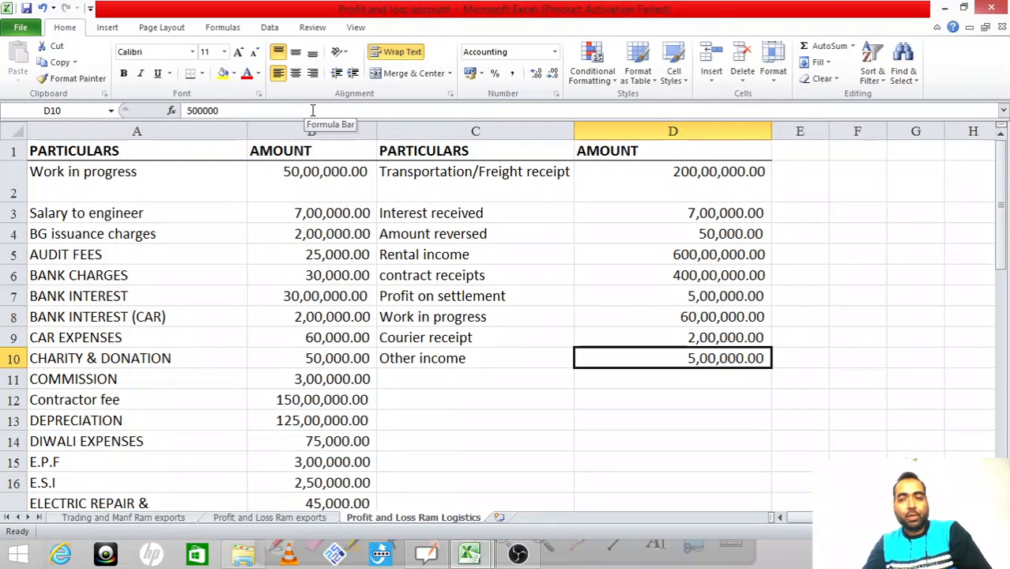
{"action": "key", "text": "alt+Tab"}
{"action": "double_click", "coordinate": [312, 111]}
{"action": "left_click", "coordinate": [313, 111]}
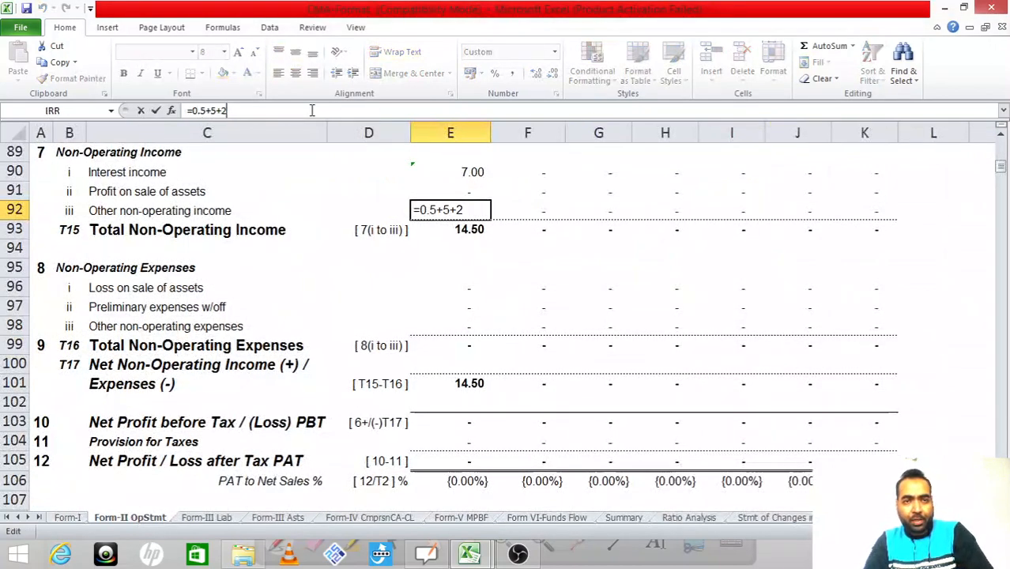
{"action": "type", "text": "+5"}
{"action": "key", "text": "Return"}
{"action": "key", "text": "Up"}
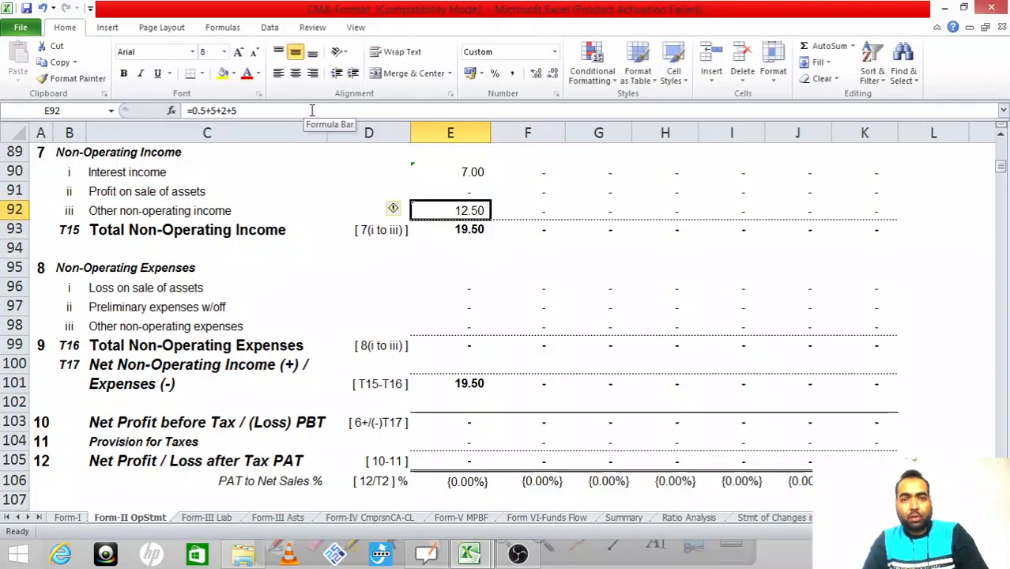
Step: Review the Ram Logistics profit and loss account from its receipts through the remaining expenses to the Net Profit and Total rows
{"action": "key", "text": "alt+Tab"}
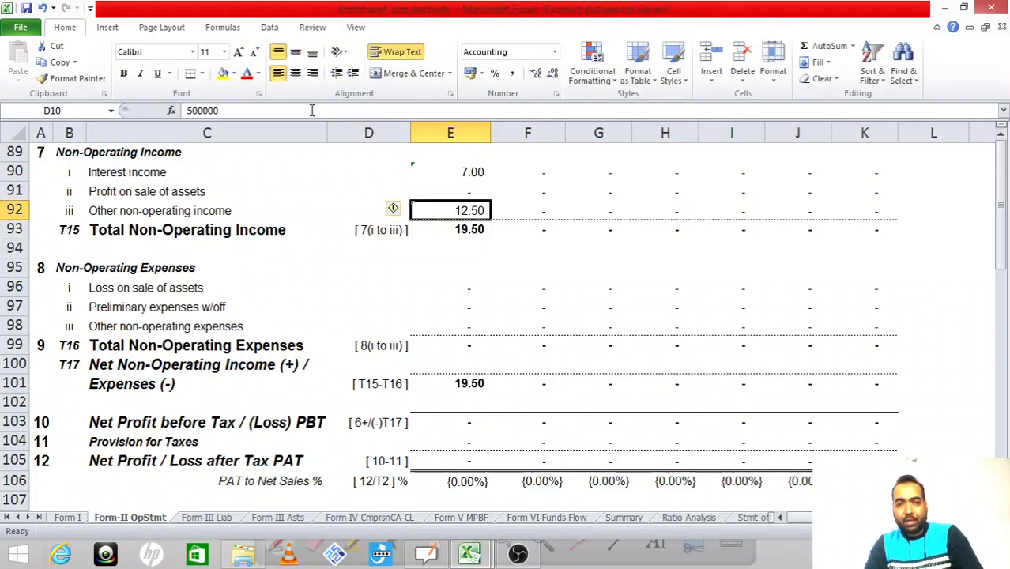
{"action": "key", "text": "alt+Tab"}
{"action": "key", "text": "alt+Tab"}
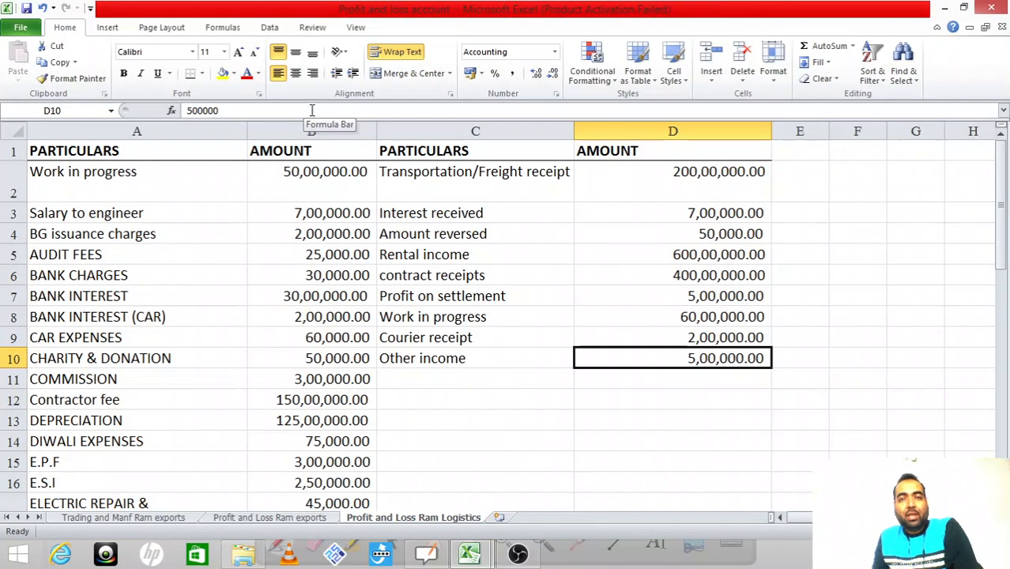
{"action": "key", "text": "Page_Down"}
{"action": "key", "text": "Page_Down"}
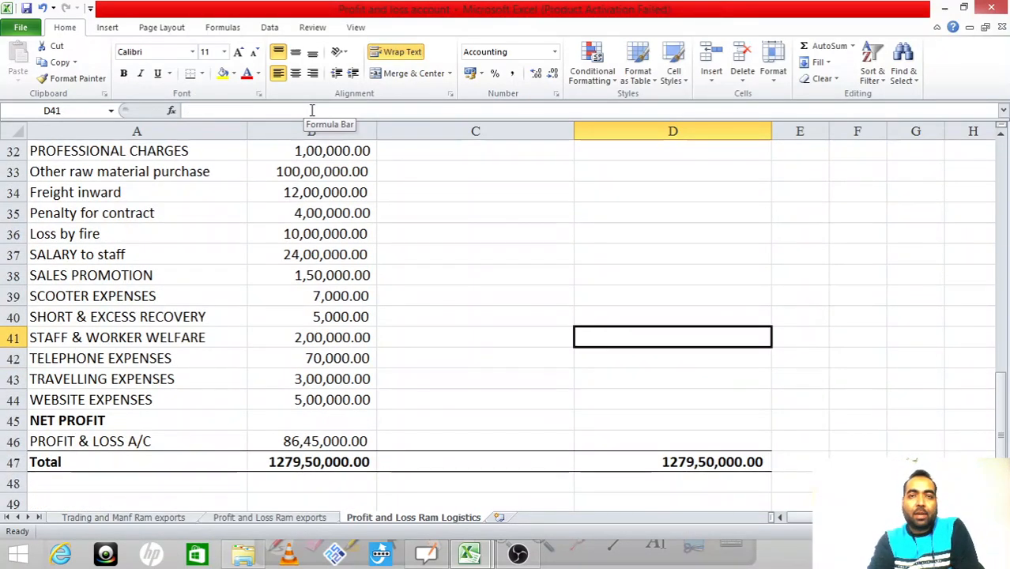
{"action": "key", "text": "Page_Up"}
{"action": "key", "text": "Page_Up"}
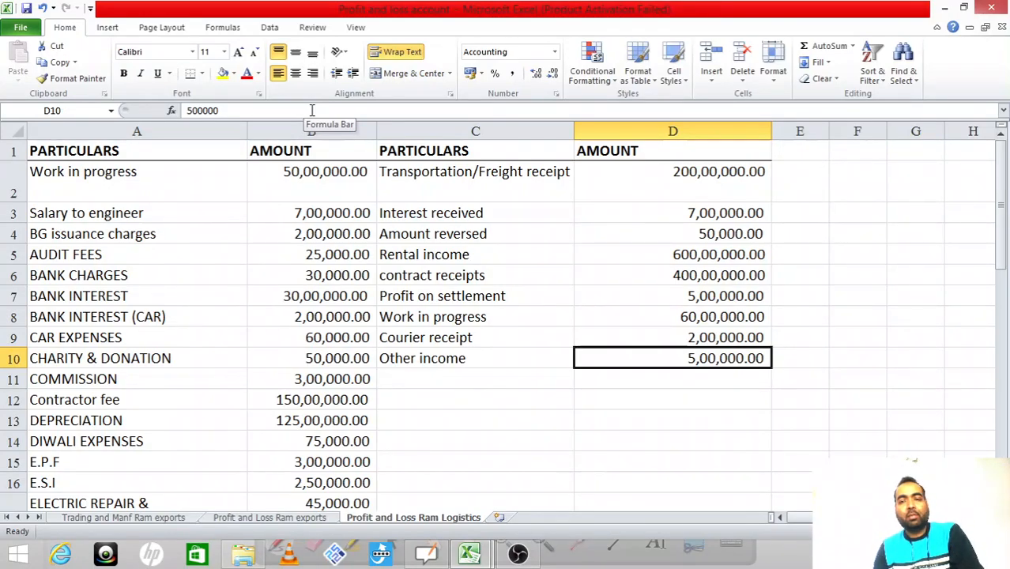
Step: Review the first-year column of Form-II from the cost of sales rows up through Direct Expenses to the Gross Income section
{"action": "key", "text": "alt+Tab"}
{"action": "key", "text": "Up"}
{"action": "key", "text": "Up"}
{"action": "key", "text": "Up"}
{"action": "key", "text": "Up"}
{"action": "key", "text": "Up"}
{"action": "key", "text": "Up"}
{"action": "key", "text": "Up"}
{"action": "key", "text": "Up"}
{"action": "key", "text": "Up"}
{"action": "key", "text": "Up"}
{"action": "key", "text": "Up"}
{"action": "key", "text": "Up"}
{"action": "key", "text": "Up"}
{"action": "key", "text": "Up"}
{"action": "key", "text": "Up"}
{"action": "key", "text": "Up"}
{"action": "key", "text": "Up"}
{"action": "key", "text": "Up"}
{"action": "key", "text": "Up"}
{"action": "key", "text": "Up"}
{"action": "key", "text": "Up"}
{"action": "key", "text": "Up"}
{"action": "key", "text": "Up"}
{"action": "key", "text": "Up"}
{"action": "key", "text": "Up"}
{"action": "key", "text": "Up"}
{"action": "key", "text": "Up"}
{"action": "key", "text": "Up"}
{"action": "key", "text": "Up"}
{"action": "key", "text": "Up"}
{"action": "key", "text": "Up"}
{"action": "key", "text": "Up"}
{"action": "key", "text": "Up"}
{"action": "key", "text": "Up"}
{"action": "key", "text": "Up"}
{"action": "key", "text": "Up"}
{"action": "key", "text": "Up"}
{"action": "key", "text": "Up"}
{"action": "key", "text": "Up"}
{"action": "key", "text": "Up"}
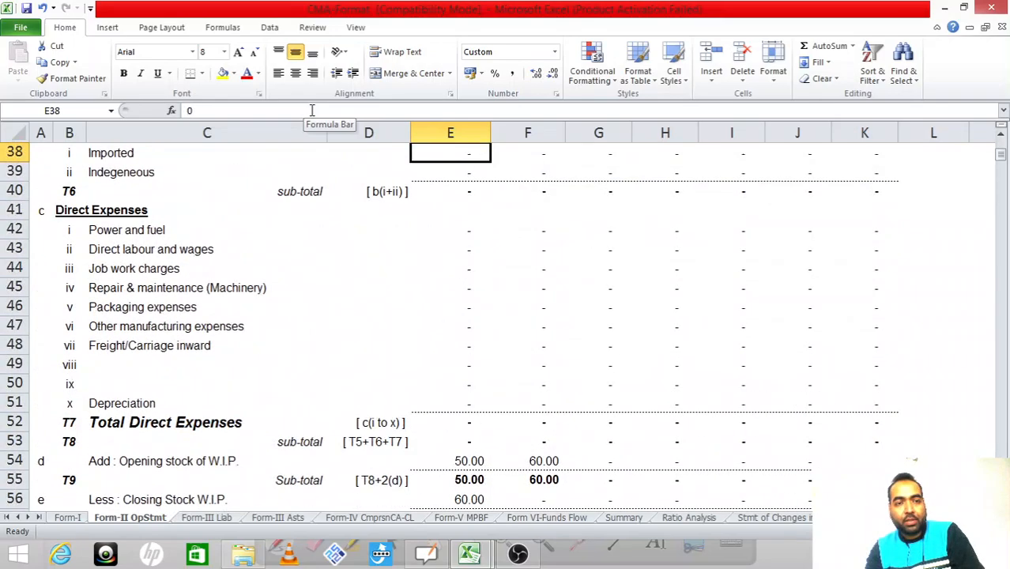
{"action": "key", "text": "Up"}
{"action": "key", "text": "Up"}
{"action": "key", "text": "Up"}
{"action": "key", "text": "Up"}
{"action": "key", "text": "Up"}
{"action": "key", "text": "Up"}
{"action": "key", "text": "Up"}
{"action": "key", "text": "Up"}
{"action": "key", "text": "Up"}
{"action": "key", "text": "Up"}
{"action": "key", "text": "Up"}
{"action": "key", "text": "Up"}
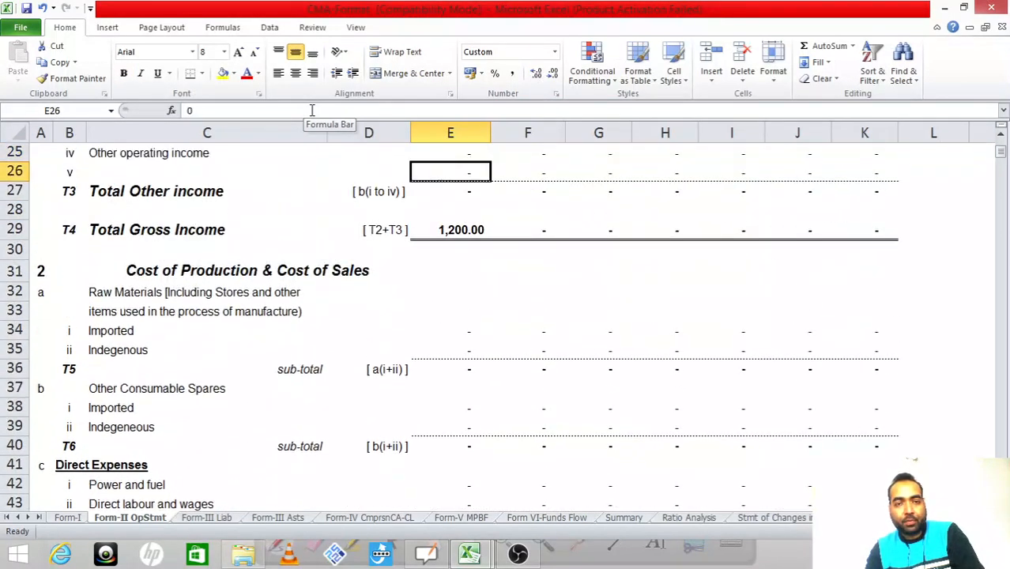
{"action": "key", "text": "Up"}
{"action": "key", "text": "Up"}
{"action": "key", "text": "Up"}
{"action": "key", "text": "Up"}
{"action": "key", "text": "Up"}
{"action": "key", "text": "Up"}
{"action": "key", "text": "Up"}
{"action": "key", "text": "Up"}
{"action": "key", "text": "Down"}
{"action": "key", "text": "Down"}
{"action": "key", "text": "Down"}
{"action": "key", "text": "Down"}
{"action": "key", "text": "Down"}
{"action": "key", "text": "Down"}
{"action": "key", "text": "Down"}
{"action": "key", "text": "Down"}
{"action": "key", "text": "Down"}
{"action": "key", "text": "Down"}
{"action": "key", "text": "Down"}
{"action": "key", "text": "Up"}
{"action": "key", "text": "Up"}
{"action": "key", "text": "Up"}
{"action": "key", "text": "Up"}
{"action": "key", "text": "Up"}
{"action": "key", "text": "Up"}
{"action": "key", "text": "Up"}
{"action": "key", "text": "Up"}
{"action": "key", "text": "Up"}
{"action": "key", "text": "Up"}
{"action": "key", "text": "Up"}
{"action": "key", "text": "Up"}
{"action": "key", "text": "Up"}
{"action": "key", "text": "Up"}
{"action": "key", "text": "Up"}
{"action": "key", "text": "Up"}
{"action": "key", "text": "Up"}
{"action": "key", "text": "Up"}
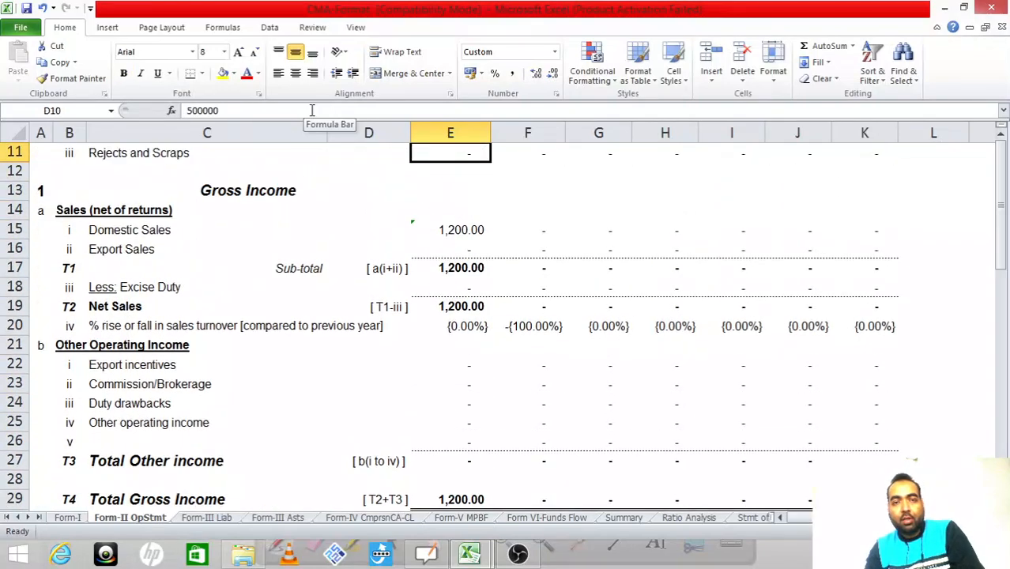
Step: Look up the opening Work in progress amount on the expenses side of the Ram Logistics profit and loss account
{"action": "key", "text": "alt+Tab"}
{"action": "key", "text": "Left"}
{"action": "key", "text": "Left"}
{"action": "key", "text": "Left"}
{"action": "key", "text": "Up"}
{"action": "key", "text": "Up"}
{"action": "key", "text": "Up"}
{"action": "key", "text": "Up"}
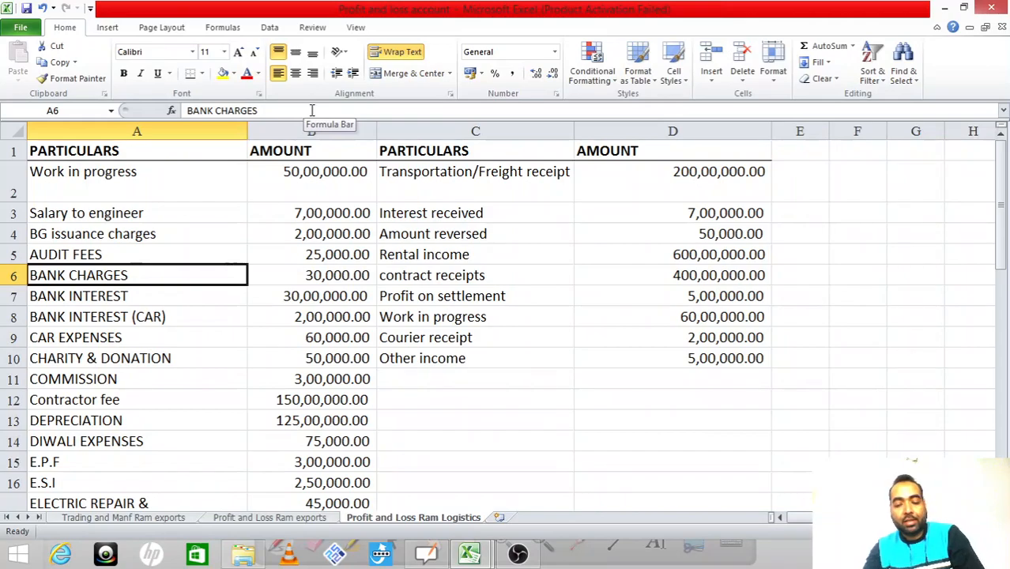
{"action": "key", "text": "Up"}
{"action": "key", "text": "Up"}
{"action": "key", "text": "Up"}
{"action": "key", "text": "Up"}
{"action": "key", "text": "Right"}
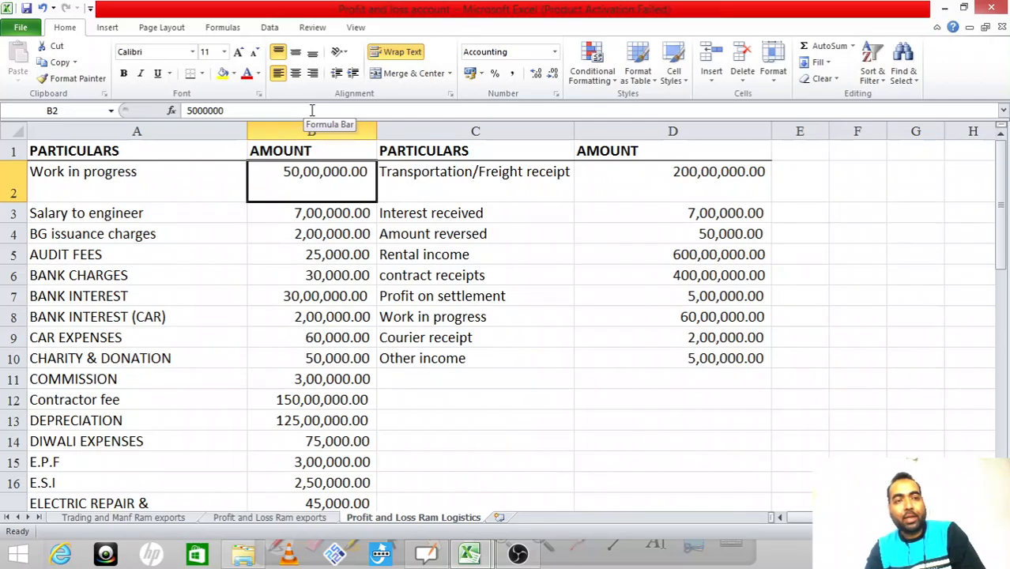
Step: Look up the Salary to engineer of Ram Logistics and enter it as =7 in Form-II first-year Direct labour and wages
{"action": "key", "text": "Left"}
{"action": "key", "text": "Down"}
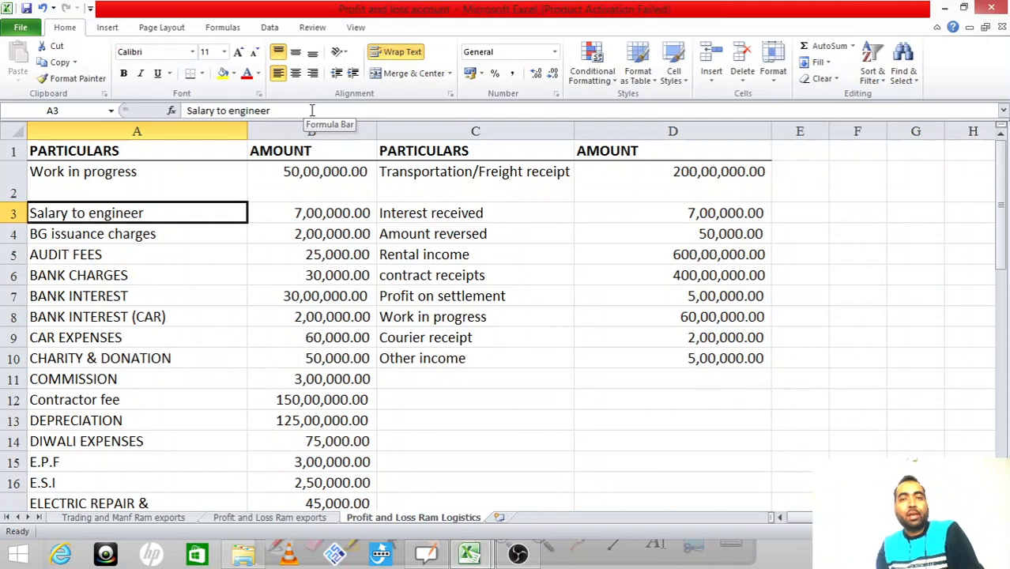
{"action": "key", "text": "alt+Tab"}
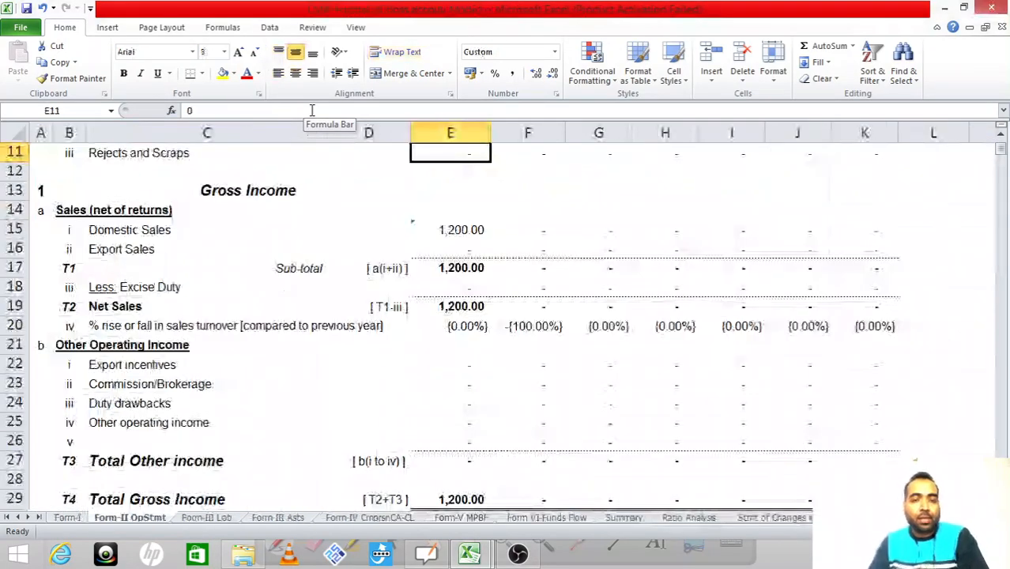
{"action": "key", "text": "Down"}
{"action": "key", "text": "Down"}
{"action": "key", "text": "Down"}
{"action": "key", "text": "Down"}
{"action": "key", "text": "Down"}
{"action": "key", "text": "Down"}
{"action": "key", "text": "Down"}
{"action": "key", "text": "Down"}
{"action": "key", "text": "Down"}
{"action": "key", "text": "Down"}
{"action": "key", "text": "Down"}
{"action": "key", "text": "Down"}
{"action": "key", "text": "Down"}
{"action": "key", "text": "Down"}
{"action": "key", "text": "Down"}
{"action": "key", "text": "Down"}
{"action": "key", "text": "Down"}
{"action": "key", "text": "Down"}
{"action": "key", "text": "Down"}
{"action": "key", "text": "Down"}
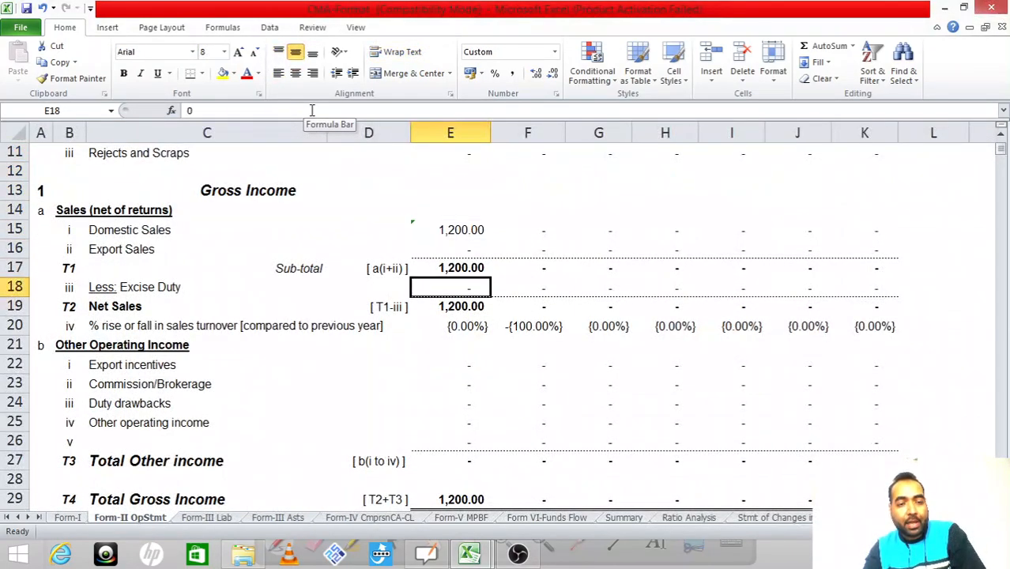
{"action": "key", "text": "Down"}
{"action": "key", "text": "Down"}
{"action": "key", "text": "Down"}
{"action": "key", "text": "Up"}
{"action": "key", "text": "Up"}
{"action": "key", "text": "Up"}
{"action": "key", "text": "Left"}
{"action": "key", "text": "Left"}
{"action": "key", "text": "Right"}
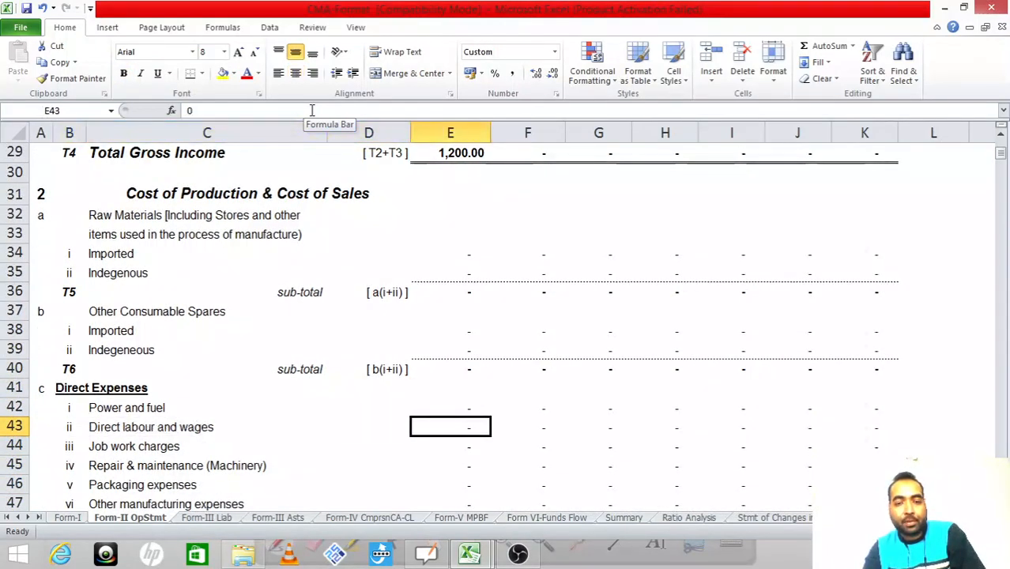
{"action": "type", "text": "=7"}
{"action": "key", "text": "Return"}
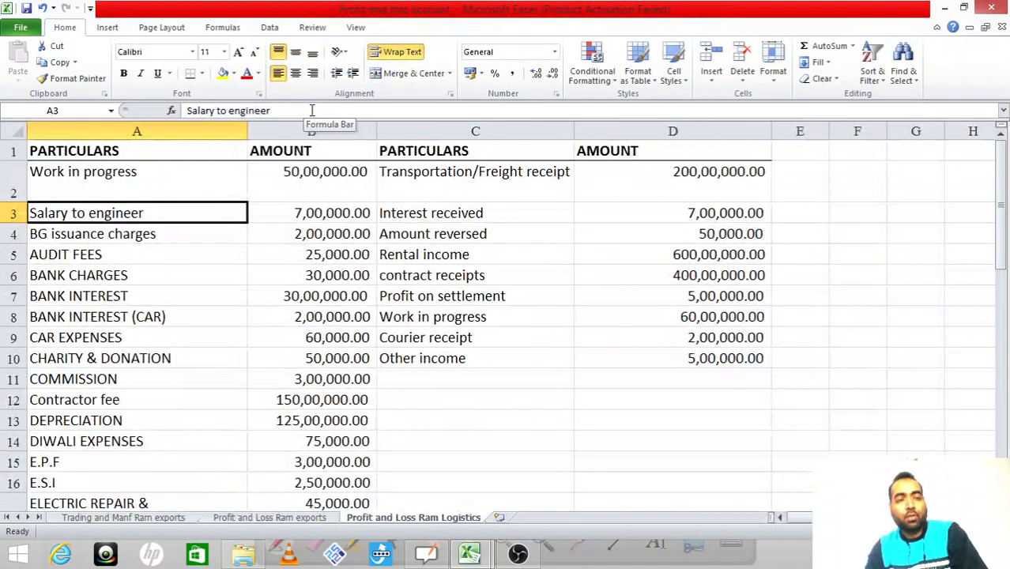
Step: Look up BG issuance charges in the Ram Logistics account and review Form-II's first-year column from Direct Expenses down to Finance Charges
{"action": "key", "text": "Down"}
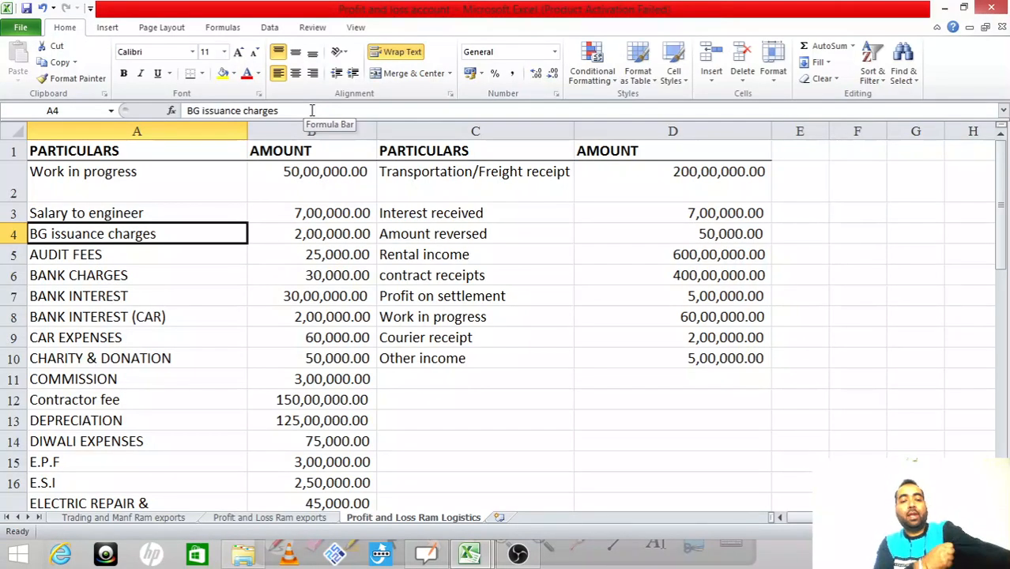
{"action": "key", "text": "ctrl+Tab"}
{"action": "key", "text": "Down"}
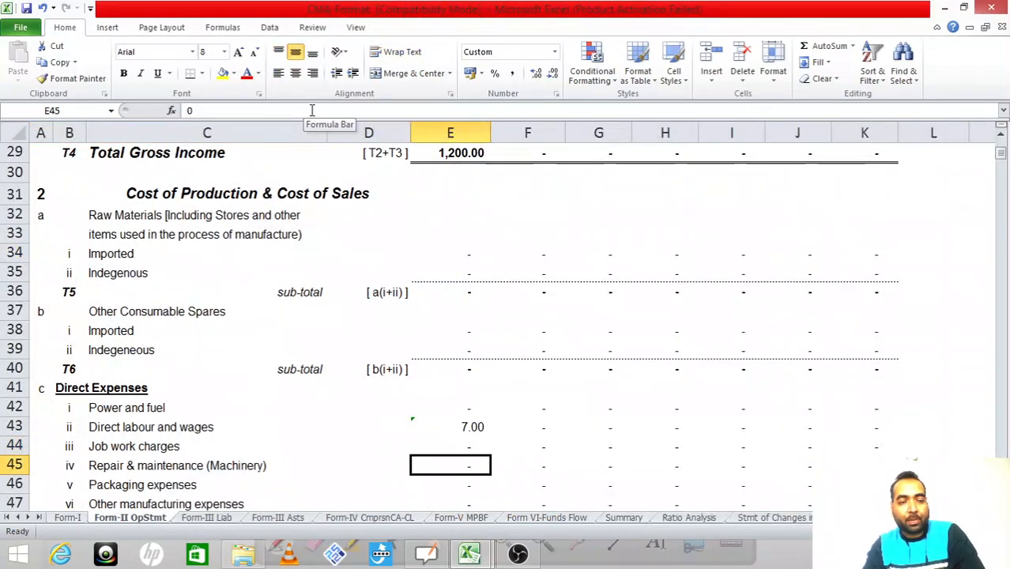
{"action": "key", "text": "Down"}
{"action": "key", "text": "Down"}
{"action": "key", "text": "Down"}
{"action": "key", "text": "Down"}
{"action": "key", "text": "Down"}
{"action": "key", "text": "Down"}
{"action": "key", "text": "Down"}
{"action": "key", "text": "Down"}
{"action": "key", "text": "Down"}
{"action": "key", "text": "Down"}
{"action": "key", "text": "Down"}
{"action": "key", "text": "Down"}
{"action": "key", "text": "Down"}
{"action": "key", "text": "Down"}
{"action": "key", "text": "Down"}
{"action": "key", "text": "Down"}
{"action": "key", "text": "Down"}
{"action": "key", "text": "Down"}
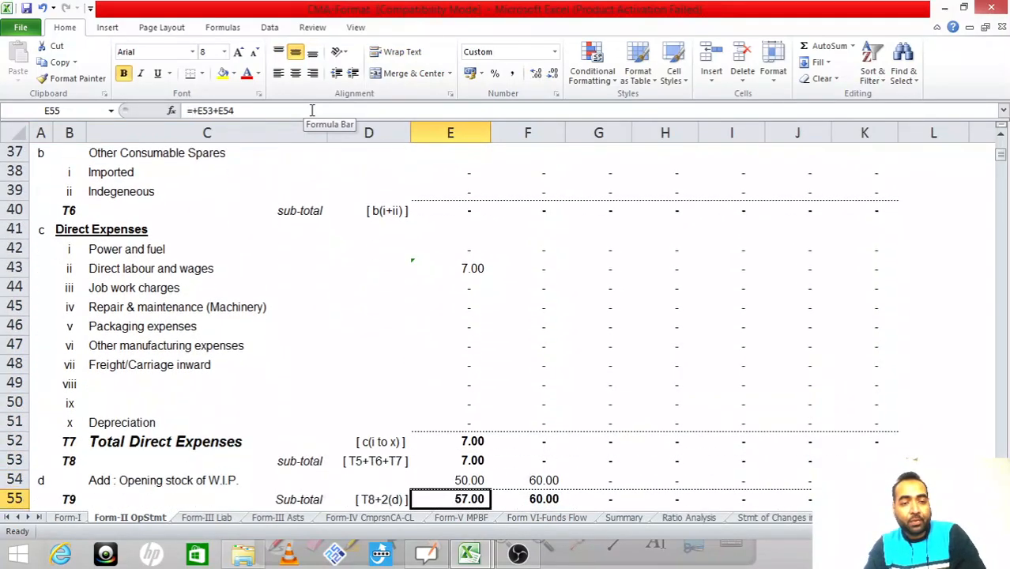
{"action": "key", "text": "Down"}
{"action": "key", "text": "Down"}
{"action": "key", "text": "Down"}
{"action": "key", "text": "Down"}
{"action": "key", "text": "Down"}
{"action": "key", "text": "Down"}
{"action": "key", "text": "Down"}
{"action": "key", "text": "Down"}
{"action": "key", "text": "Down"}
{"action": "key", "text": "Down"}
{"action": "key", "text": "Down"}
{"action": "key", "text": "Down"}
{"action": "key", "text": "Down"}
{"action": "key", "text": "Down"}
{"action": "key", "text": "Down"}
{"action": "key", "text": "Down"}
{"action": "key", "text": "Down"}
{"action": "key", "text": "Down"}
{"action": "key", "text": "Down"}
{"action": "key", "text": "Down"}
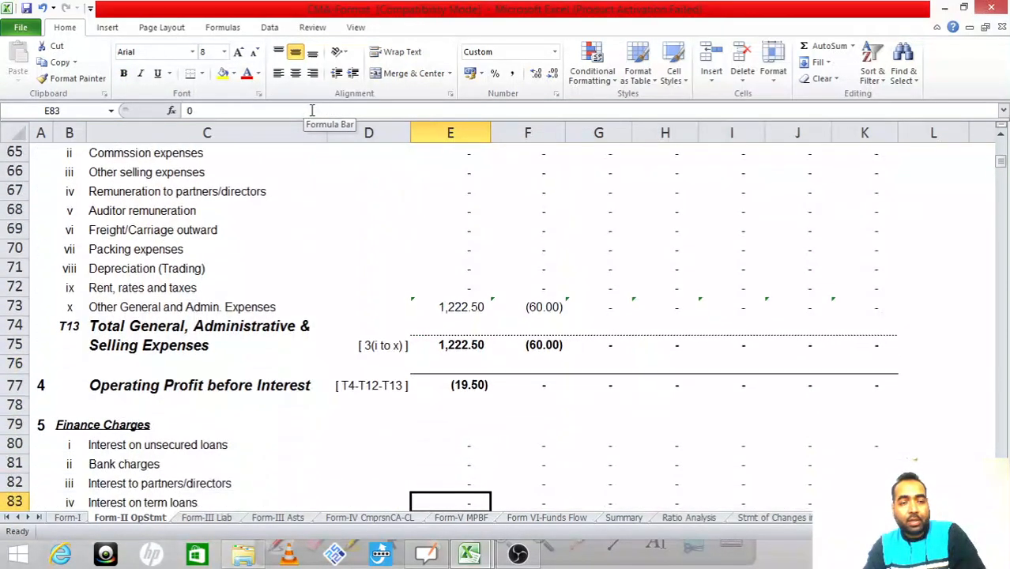
Step: Examine the Finance Charges rows of Form-II, from Interest on unsecured loans to Interest on working capital limit, for the BG issuance charges
{"action": "key", "text": "Up"}
{"action": "key", "text": "Up"}
{"action": "key", "text": "Left"}
{"action": "key", "text": "Up"}
{"action": "key", "text": "Up"}
{"action": "key", "text": "Left"}
{"action": "key", "text": "Up"}
{"action": "key", "text": "Left"}
{"action": "key", "text": "Up"}
{"action": "key", "text": "Right"}
{"action": "key", "text": "Right"}
{"action": "key", "text": "Right"}
{"action": "key", "text": "Down"}
{"action": "key", "text": "Down"}
{"action": "key", "text": "Left"}
{"action": "key", "text": "Up"}
{"action": "key", "text": "Left"}
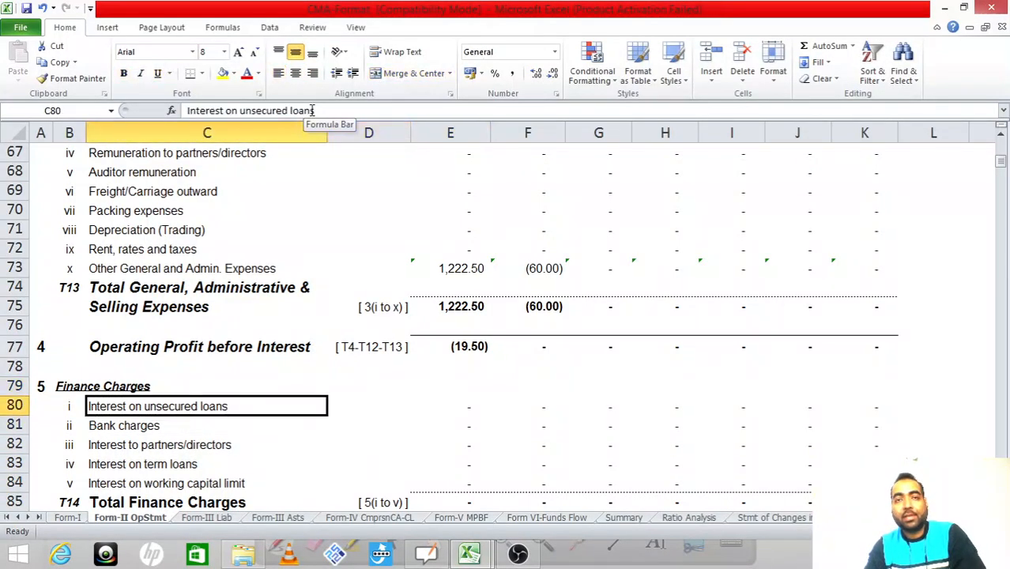
{"action": "key", "text": "Right"}
{"action": "key", "text": "Right"}
{"action": "key", "text": "Left"}
{"action": "key", "text": "Left"}
{"action": "key", "text": "Left"}
{"action": "key", "text": "Down"}
{"action": "key", "text": "Right"}
{"action": "key", "text": "Up"}
{"action": "key", "text": "Down"}
{"action": "key", "text": "Down"}
{"action": "key", "text": "Down"}
{"action": "key", "text": "Down"}
{"action": "key", "text": "Up"}
{"action": "key", "text": "Up"}
{"action": "key", "text": "Up"}
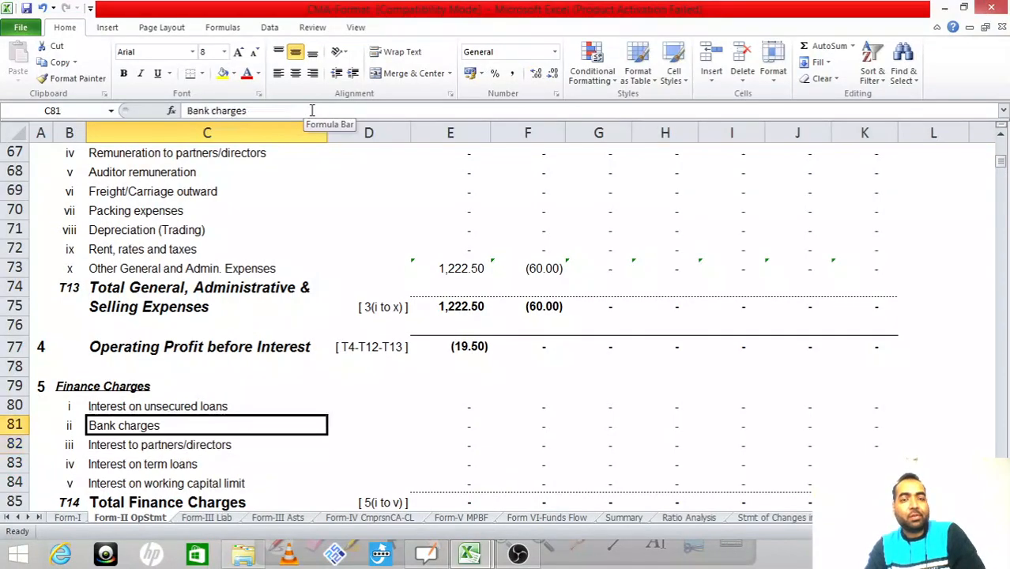
{"action": "key", "text": "Up"}
{"action": "key", "text": "Down"}
{"action": "key", "text": "Down"}
{"action": "key", "text": "Down"}
{"action": "key", "text": "Down"}
{"action": "key", "text": "Up"}
{"action": "key", "text": "Up"}
{"action": "key", "text": "Up"}
{"action": "key", "text": "Up"}
{"action": "key", "text": "Up"}
{"action": "key", "text": "Down"}
{"action": "key", "text": "Down"}
{"action": "key", "text": "Down"}
{"action": "key", "text": "Down"}
{"action": "key", "text": "Down"}
{"action": "key", "text": "Up"}
{"action": "key", "text": "Up"}
{"action": "key", "text": "Up"}
{"action": "key", "text": "Down"}
{"action": "key", "text": "Down"}
{"action": "key", "text": "Down"}
{"action": "key", "text": "Up"}
{"action": "key", "text": "Up"}
{"action": "key", "text": "Up"}
Step: Look up the BG issuance charges amount of Ram Logistics and enter it as =2 in Form-II first-year Bank charges
{"action": "key", "text": "Right"}
{"action": "key", "text": "Right"}
{"action": "key", "text": "alt+Tab"}
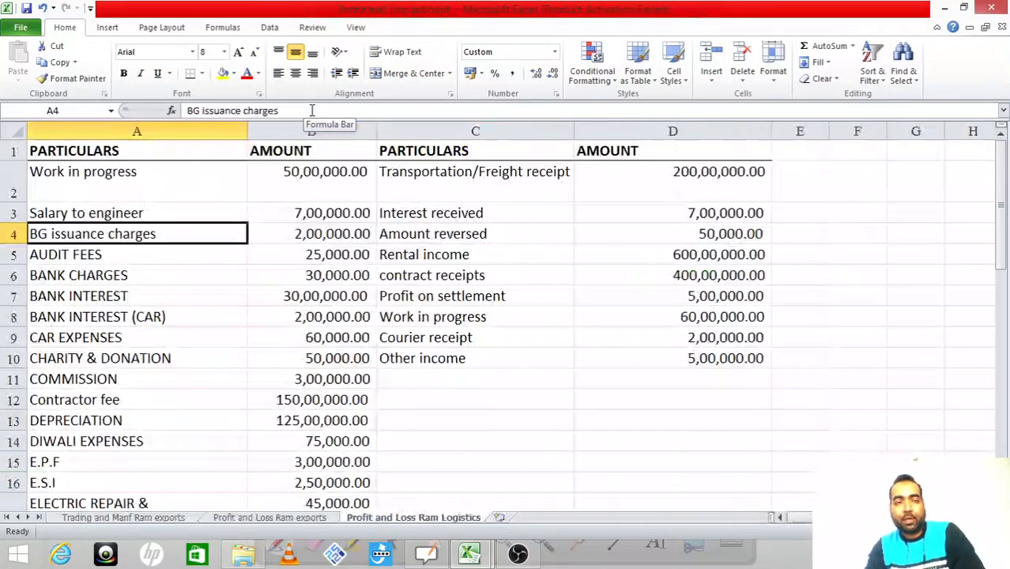
{"action": "key", "text": "Right"}
{"action": "key", "text": "alt+Tab"}
{"action": "type", "text": "=2"}
{"action": "key", "text": "Return"}
{"action": "key", "text": "Up"}
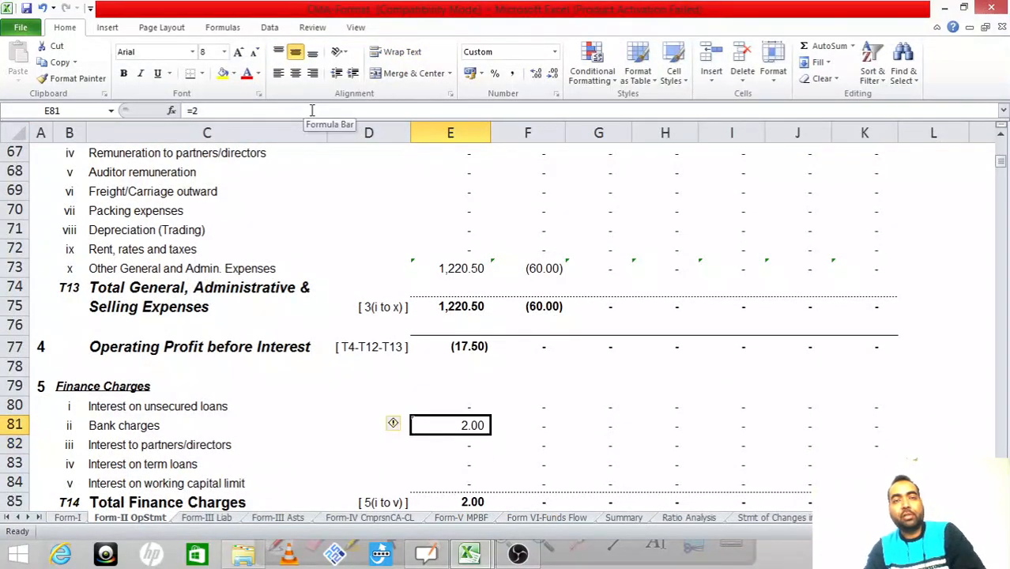
Step: Look up the AUDIT FEES amount in the Ram Logistics profit and loss account
{"action": "key", "text": "alt+Tab"}
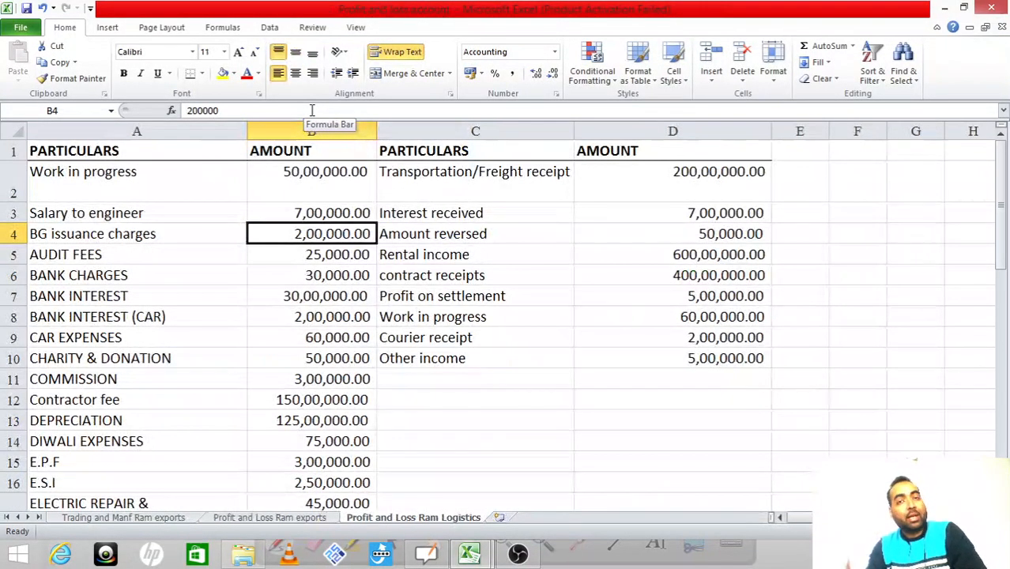
{"action": "key", "text": "Left"}
{"action": "key", "text": "Down"}
{"action": "key", "text": "Right"}
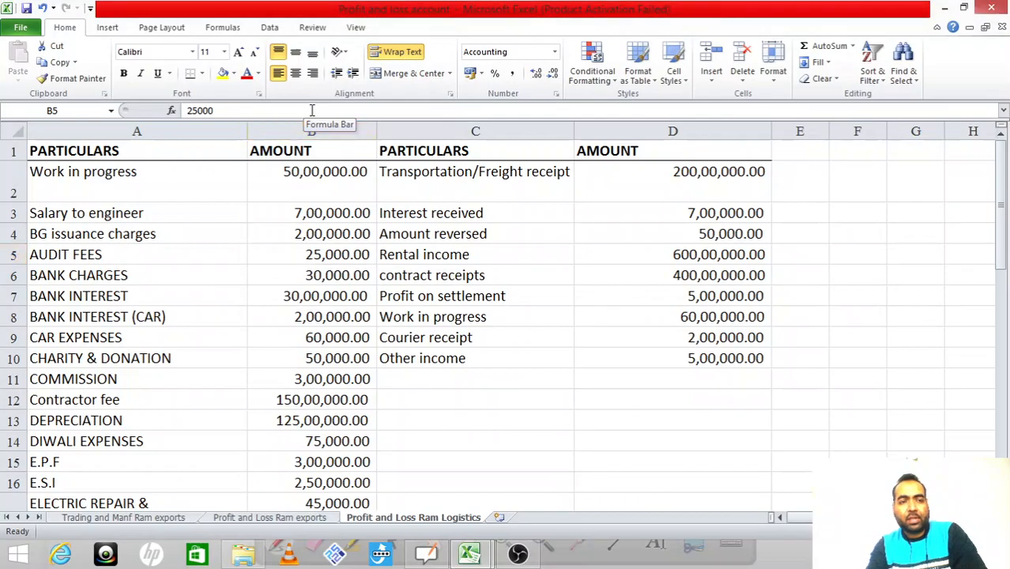
Step: Review the General, Administrative & Selling Expenses rows of Form-II for the audit fees, and return to the Ram Logistics account
{"action": "key", "text": "ctrl+Tab"}
{"action": "key", "text": "Up"}
{"action": "key", "text": "Up"}
{"action": "key", "text": "Up"}
{"action": "key", "text": "Up"}
{"action": "key", "text": "Up"}
{"action": "key", "text": "Up"}
{"action": "key", "text": "Up"}
{"action": "key", "text": "Up"}
{"action": "key", "text": "Up"}
{"action": "key", "text": "Up"}
{"action": "key", "text": "Up"}
{"action": "key", "text": "Up"}
{"action": "key", "text": "Up"}
{"action": "key", "text": "Up"}
{"action": "key", "text": "Up"}
{"action": "key", "text": "Up"}
{"action": "key", "text": "Up"}
{"action": "key", "text": "Up"}
{"action": "key", "text": "Up"}
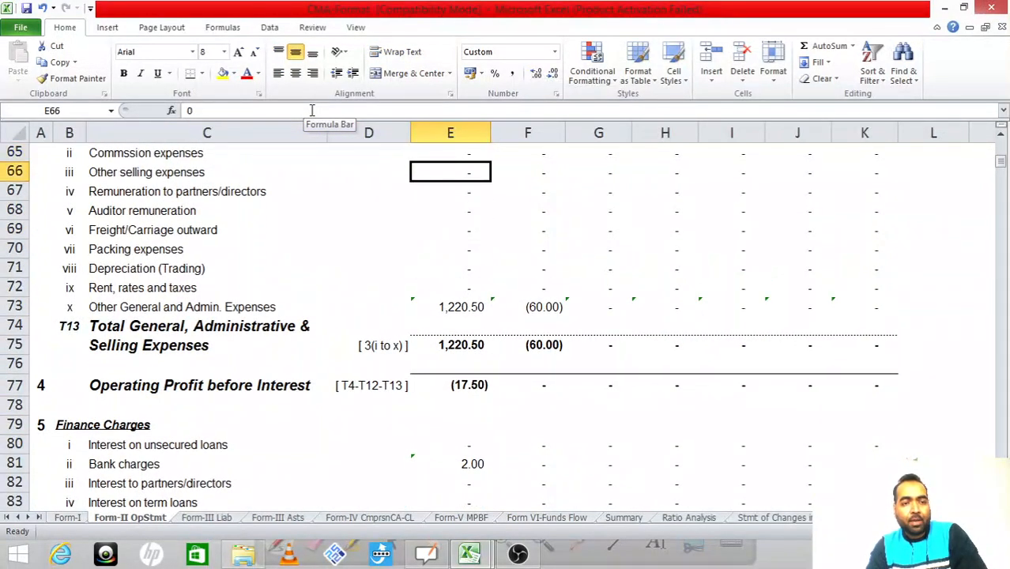
{"action": "key", "text": "Up"}
{"action": "key", "text": "Down"}
{"action": "key", "text": "Down"}
{"action": "key", "text": "Down"}
{"action": "key", "text": "Down"}
{"action": "key", "text": "Down"}
{"action": "key", "text": "Down"}
{"action": "key", "text": "Down"}
{"action": "key", "text": "Down"}
{"action": "key", "text": "Down"}
{"action": "key", "text": "Down"}
{"action": "key", "text": "Down"}
{"action": "key", "text": "Down"}
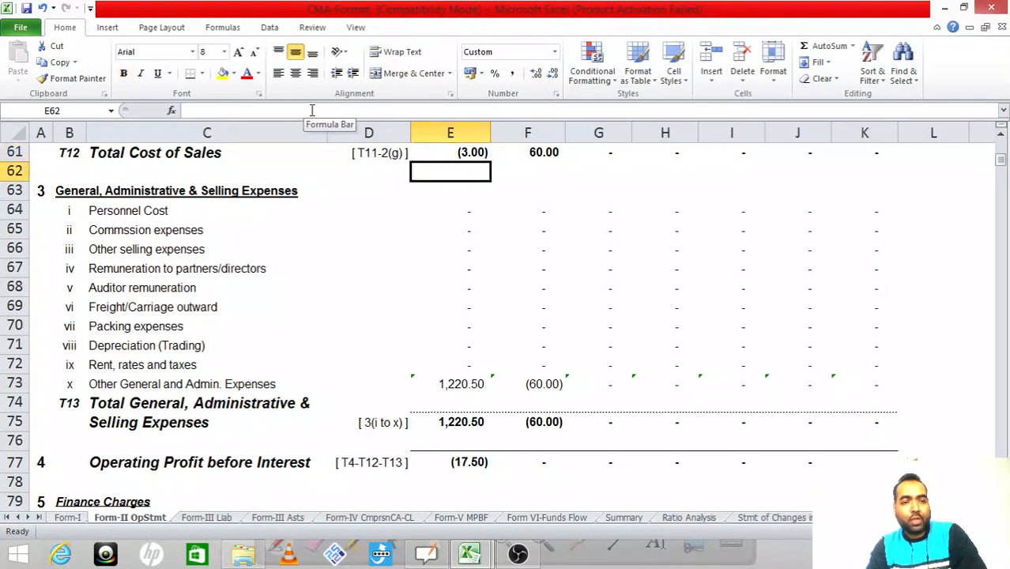
{"action": "key", "text": "Up"}
{"action": "key", "text": "Down"}
{"action": "key", "text": "Down"}
{"action": "key", "text": "Down"}
{"action": "key", "text": "Down"}
{"action": "key", "text": "Down"}
{"action": "key", "text": "Down"}
{"action": "key", "text": "Down"}
{"action": "key", "text": "Down"}
{"action": "key", "text": "Down"}
{"action": "key", "text": "Down"}
{"action": "key", "text": "Down"}
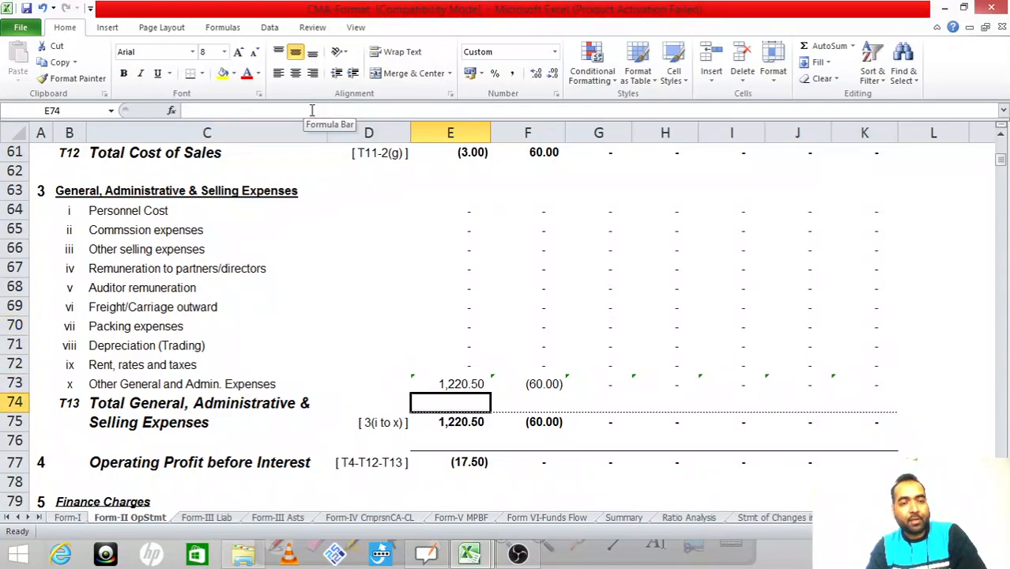
{"action": "key", "text": "Down"}
{"action": "key", "text": "Down"}
{"action": "key", "text": "Down"}
{"action": "key", "text": "ctrl+Tab"}
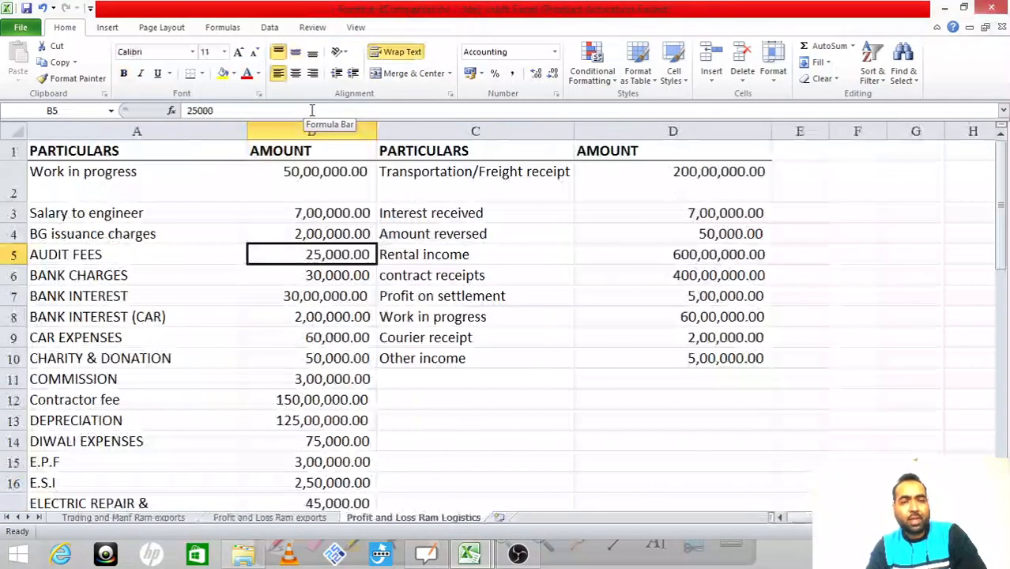
Step: Look up the BANK CHARGES amount of Ram Logistics and set Form-II first-year Bank charges to =2+0.3
{"action": "key", "text": "Down"}
{"action": "key", "text": "ctrl+Tab"}
{"action": "key", "text": "ctrl+Tab"}
{"action": "key", "text": "ctrl+Tab"}
{"action": "key", "text": "Up"}
{"action": "key", "text": "Up"}
{"action": "key", "text": "Up"}
{"action": "key", "text": "Up"}
{"action": "key", "text": "Up"}
{"action": "key", "text": "Up"}
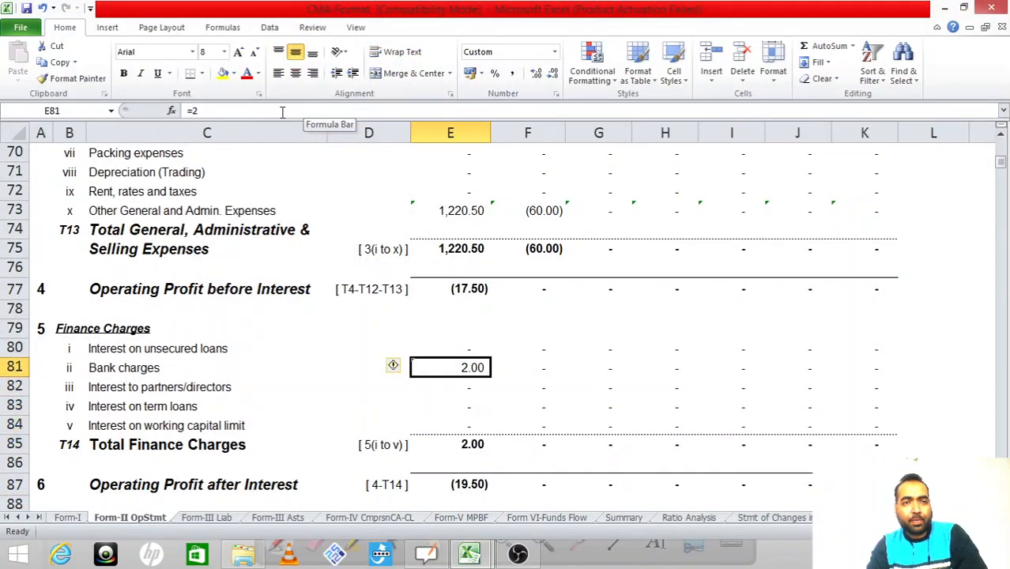
{"action": "type", "text": "=2"}
{"action": "type", "text": "+0.3"}
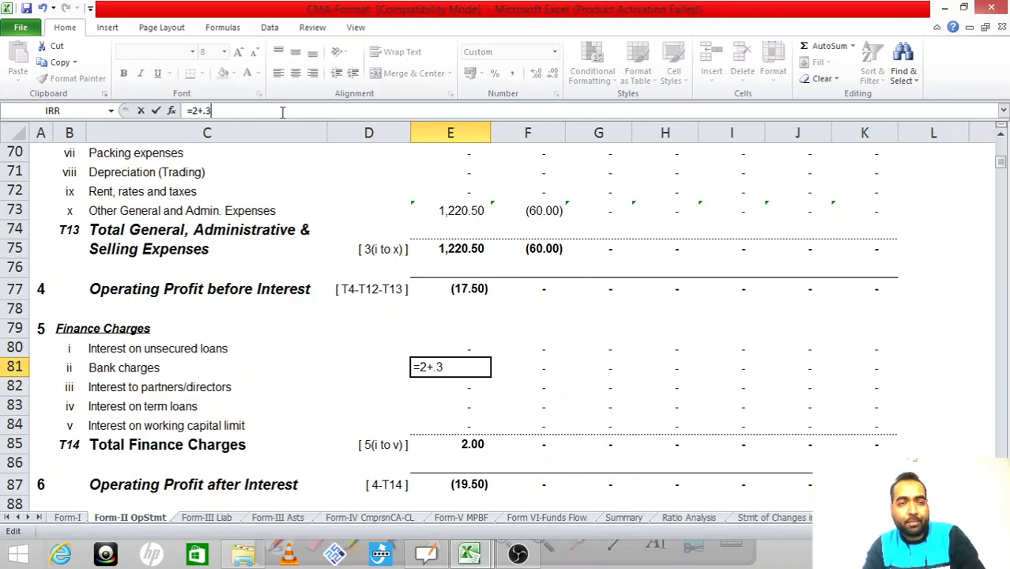
{"action": "key", "text": "Return"}
{"action": "key", "text": "Up"}
Step: Look up the BANK INTEREST amount of Ram Logistics and enter 30 in Form-II first-year Interest on working capital limit
{"action": "key", "text": "ctrl+Tab"}
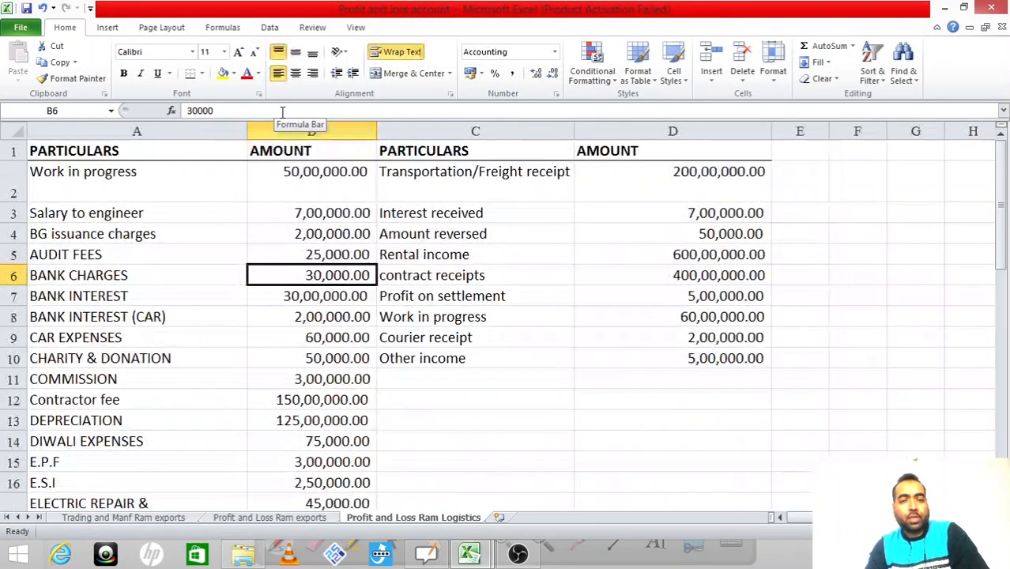
{"action": "key", "text": "Down"}
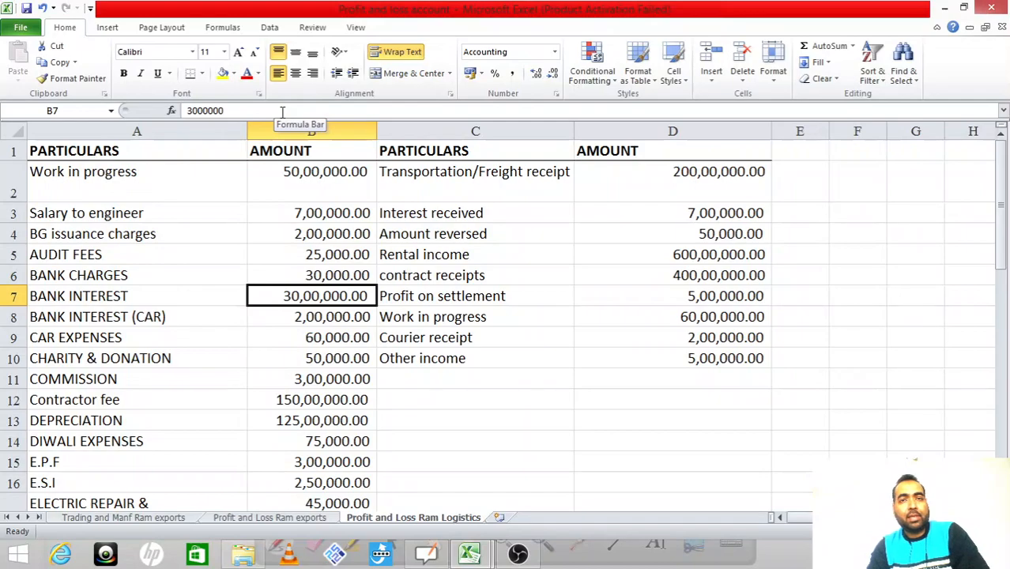
{"action": "key", "text": "Down"}
{"action": "key", "text": "Left"}
{"action": "key", "text": "Right"}
{"action": "key", "text": "ctrl+Tab"}
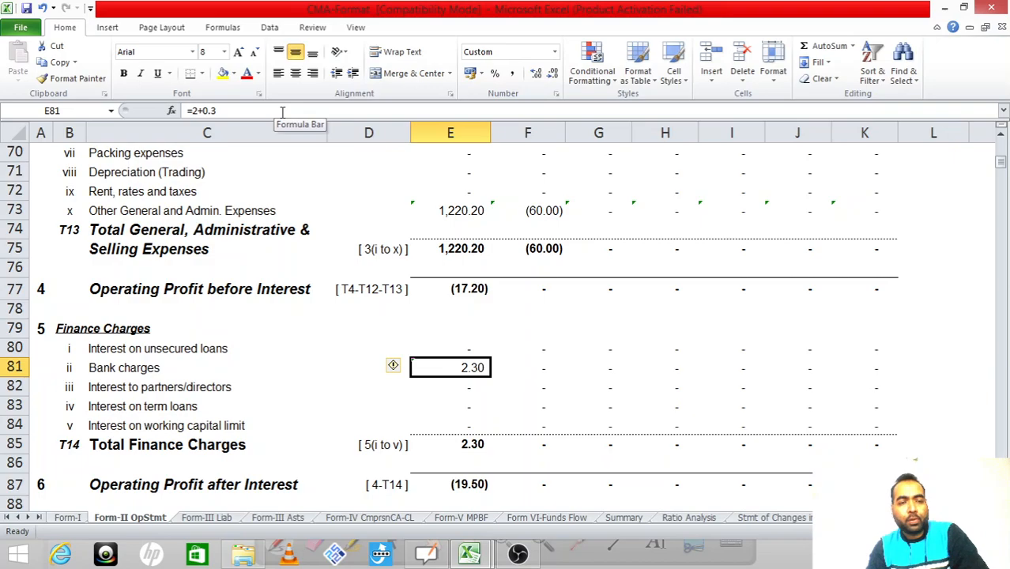
{"action": "key", "text": "Down"}
{"action": "key", "text": "Down"}
{"action": "key", "text": "Down"}
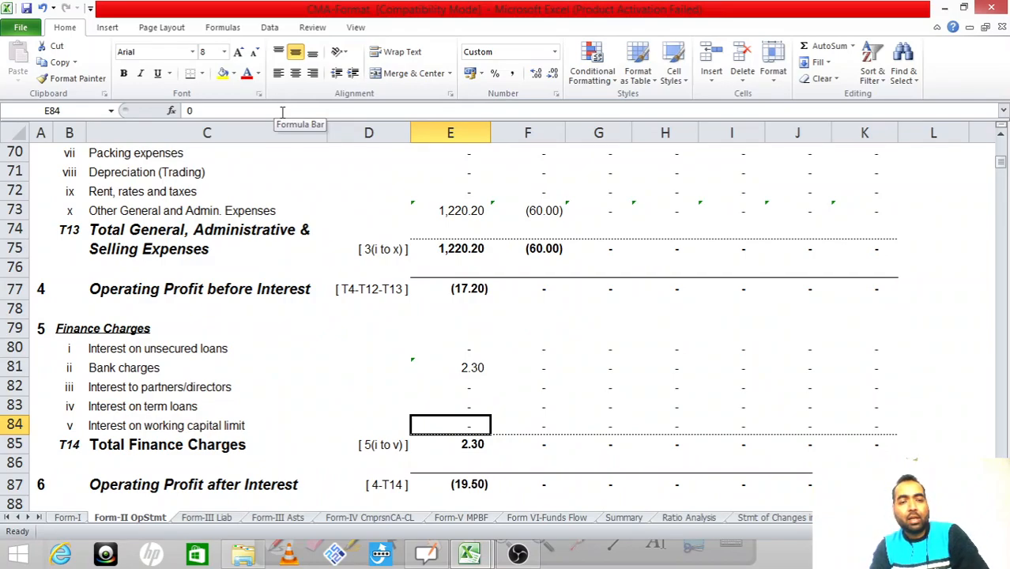
{"action": "type", "text": "30"}
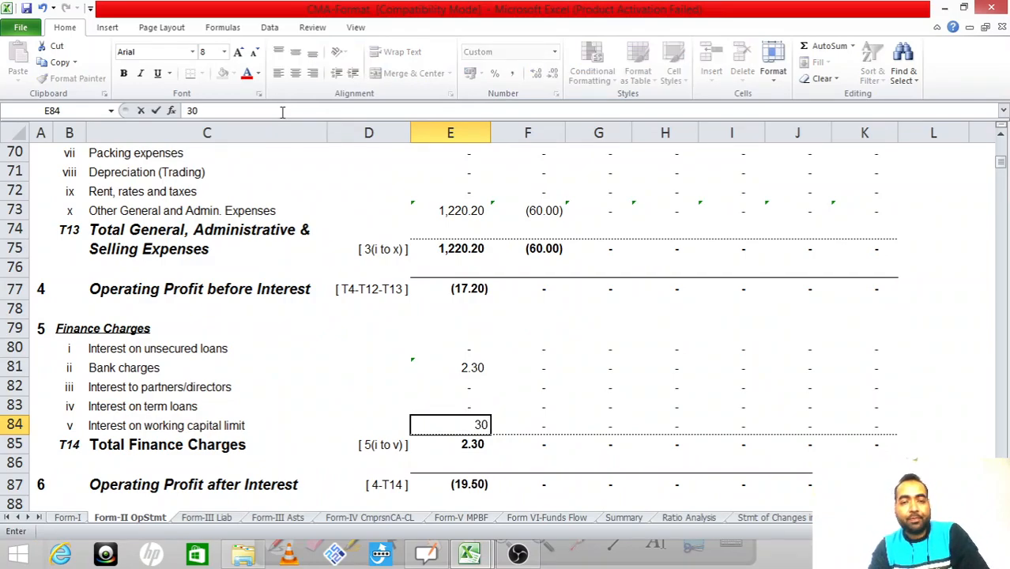
{"action": "key", "text": "Return"}
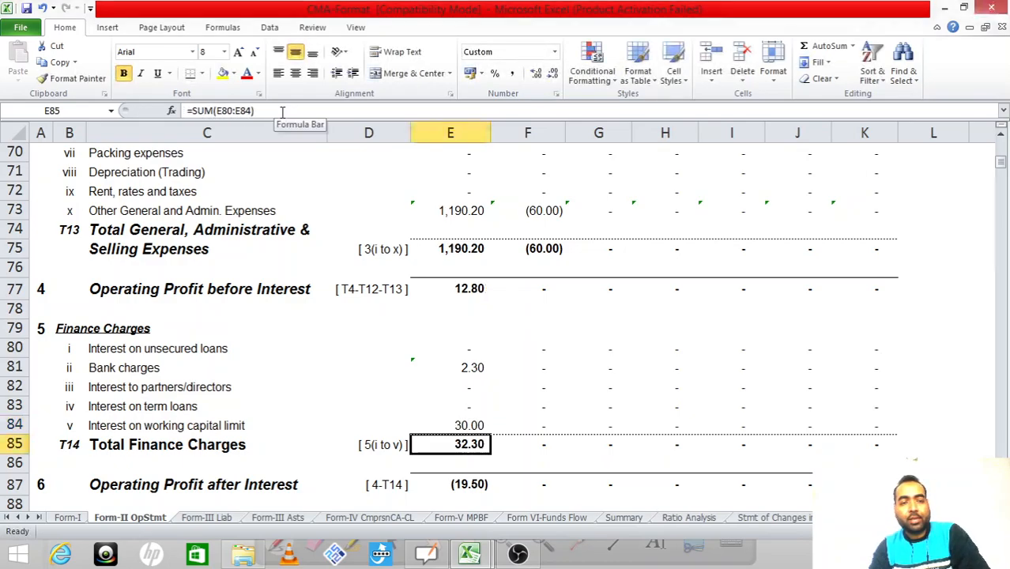
Step: Enter the BANK INTEREST (CAR) amount as =2 in Form-II first-year Interest on term loans
{"action": "key", "text": "alt+Tab"}
{"action": "key", "text": "alt+Tab"}
{"action": "key", "text": "Up"}
{"action": "key", "text": "Up"}
{"action": "key", "text": "alt+Tab"}
{"action": "key", "text": "alt+Tab"}
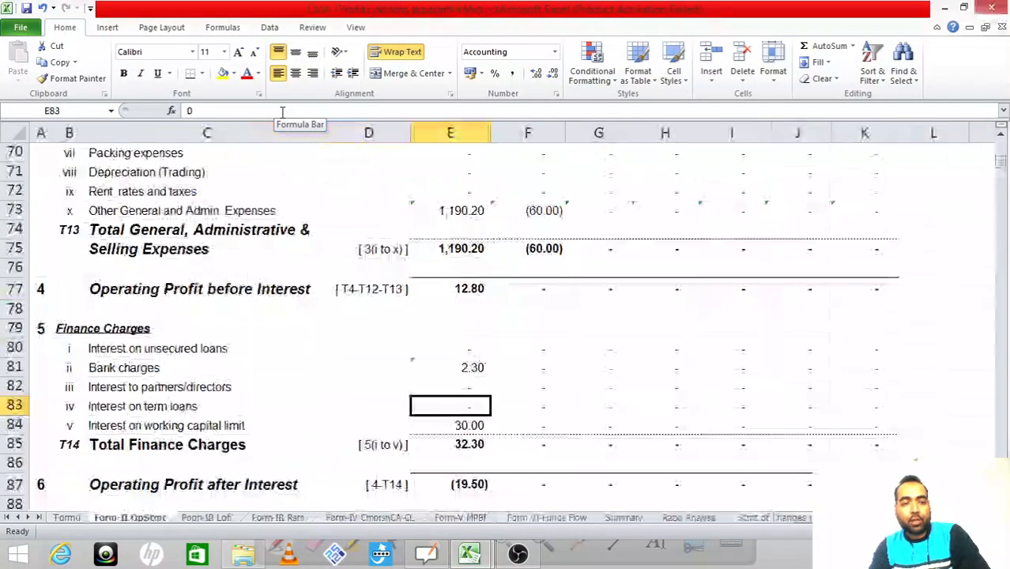
{"action": "type", "text": "=2"}
{"action": "key", "text": "Return"}
{"action": "key", "text": "Up"}
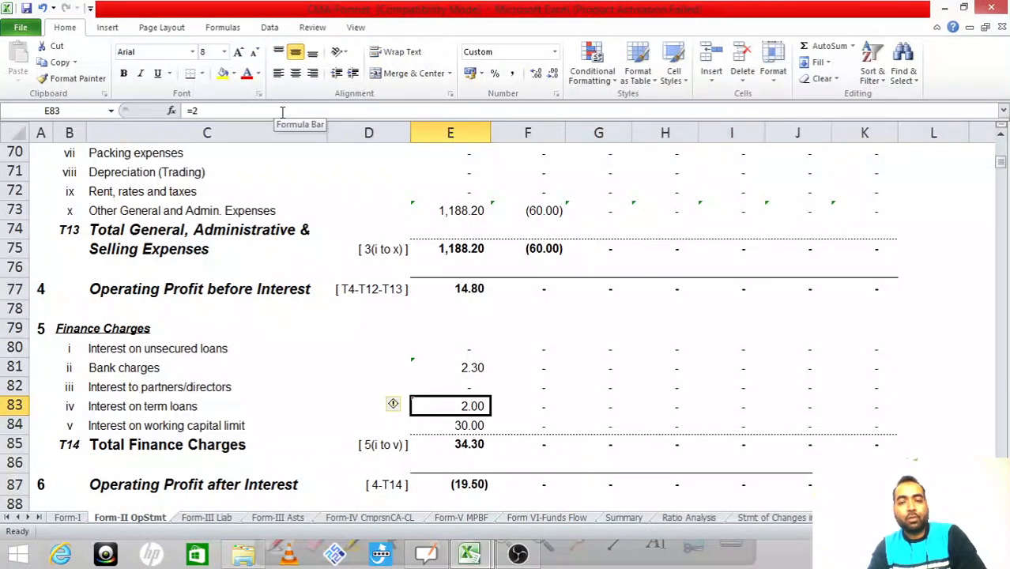
{"action": "key", "text": "Down"}
{"action": "key", "text": "Up"}
Step: Review the bank interest, CAR EXPENSES and CHARITY & DONATION entries in the Ram Logistics profit and loss account
{"action": "key", "text": "alt+Tab"}
{"action": "key", "text": "Up"}
{"action": "key", "text": "Up"}
{"action": "key", "text": "Up"}
{"action": "key", "text": "Down"}
{"action": "key", "text": "Down"}
{"action": "key", "text": "Down"}
{"action": "key", "text": "Down"}
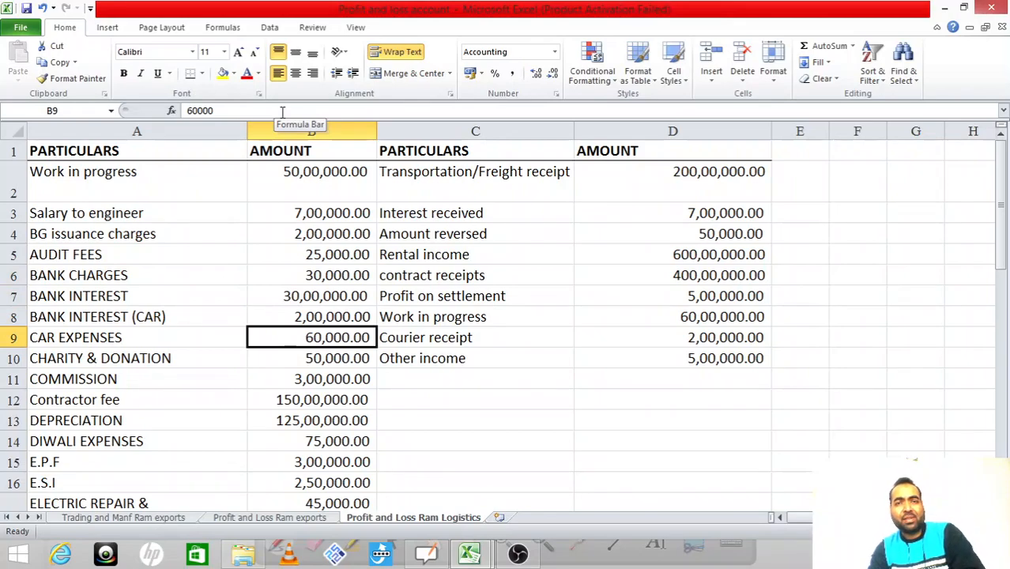
{"action": "key", "text": "Left"}
{"action": "key", "text": "Right"}
{"action": "key", "text": "Right"}
{"action": "key", "text": "Left"}
{"action": "key", "text": "Left"}
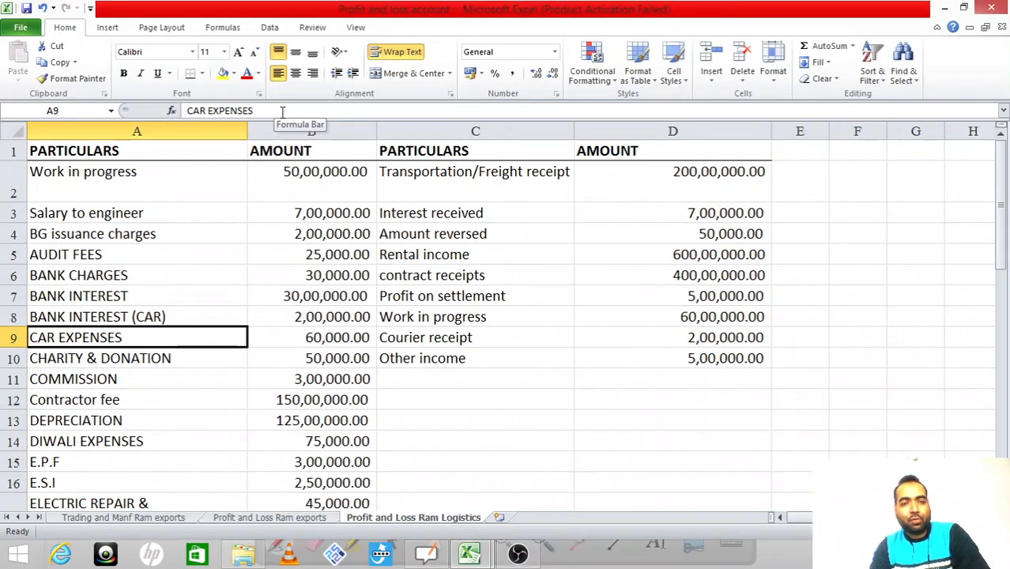
{"action": "key", "text": "Right"}
{"action": "key", "text": "Down"}
{"action": "key", "text": "Left"}
{"action": "key", "text": "Right"}
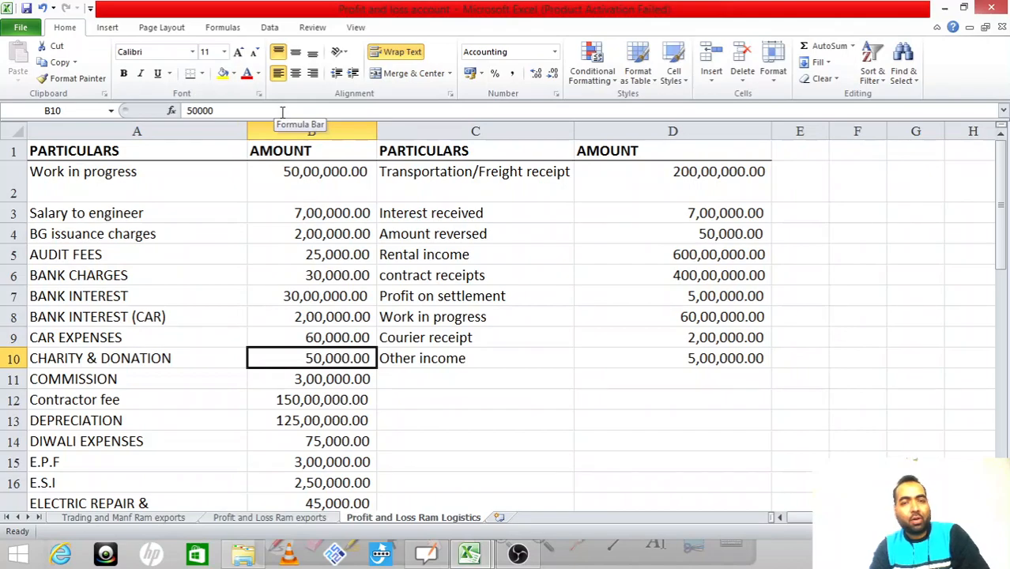
Step: Look up the COMMISSION amount of Ram Logistics and enter it as =3 in Form-II first-year Commssion expenses
{"action": "key", "text": "Left"}
{"action": "key", "text": "Down"}
{"action": "key", "text": "Right"}
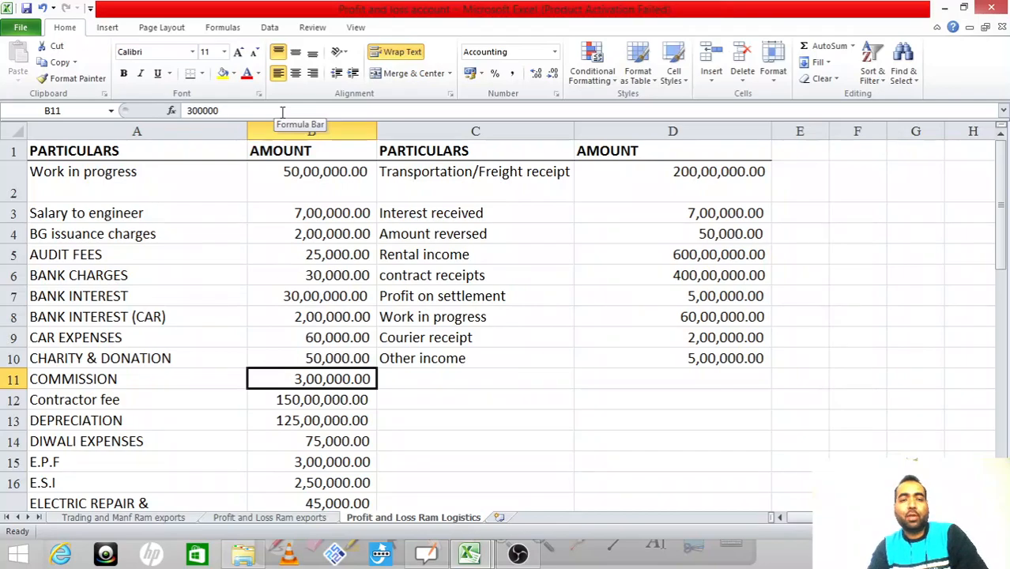
{"action": "key", "text": "alt+Tab"}
{"action": "key", "text": "Up"}
{"action": "key", "text": "Up"}
{"action": "key", "text": "Up"}
{"action": "key", "text": "Up"}
{"action": "key", "text": "Up"}
{"action": "key", "text": "Up"}
{"action": "key", "text": "Up"}
{"action": "key", "text": "Up"}
{"action": "key", "text": "Up"}
{"action": "key", "text": "Up"}
{"action": "key", "text": "Up"}
{"action": "key", "text": "Up"}
{"action": "key", "text": "Up"}
{"action": "key", "text": "Up"}
{"action": "key", "text": "Up"}
{"action": "key", "text": "Up"}
{"action": "key", "text": "Up"}
{"action": "key", "text": "Up"}
{"action": "key", "text": "Up"}
{"action": "key", "text": "Up"}
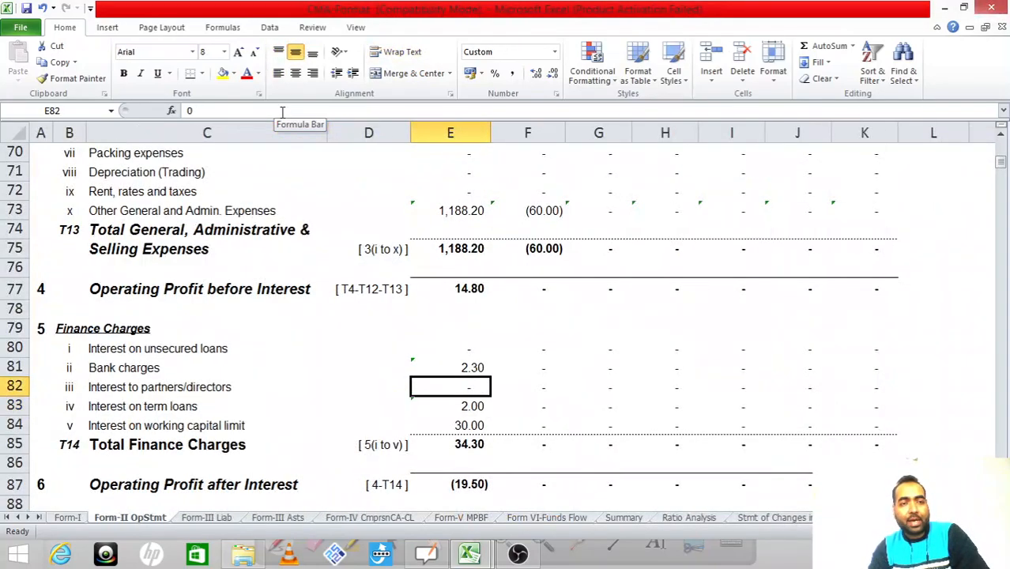
{"action": "key", "text": "Up"}
{"action": "key", "text": "Down"}
{"action": "key", "text": "Down"}
{"action": "key", "text": "Down"}
{"action": "key", "text": "Down"}
{"action": "key", "text": "Left"}
{"action": "key", "text": "Left"}
{"action": "key", "text": "Up"}
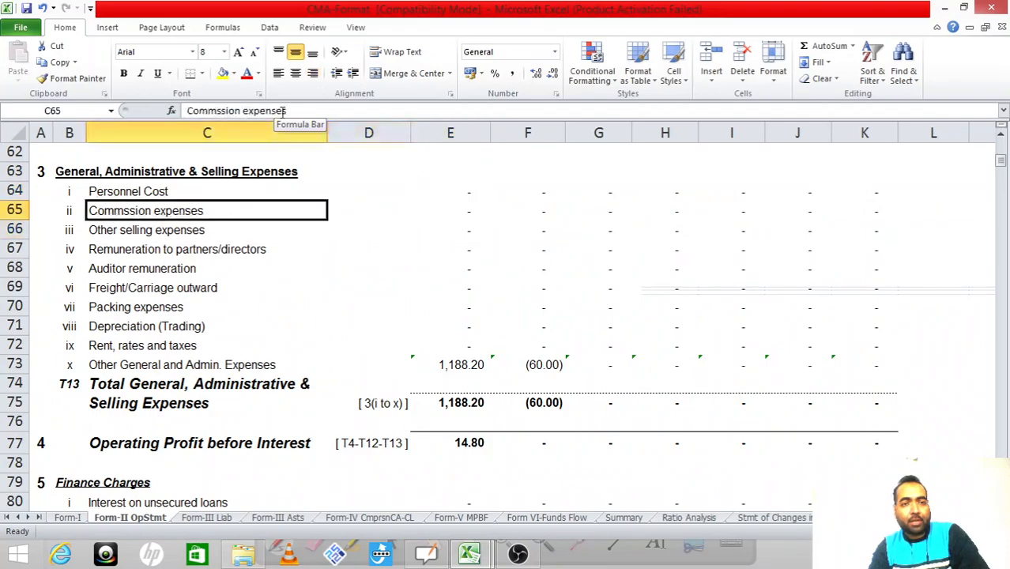
{"action": "key", "text": "Left"}
{"action": "key", "text": "Right"}
{"action": "key", "text": "Right"}
{"action": "key", "text": "Right"}
{"action": "type", "text": "+3"}
{"action": "key", "text": "Return"}
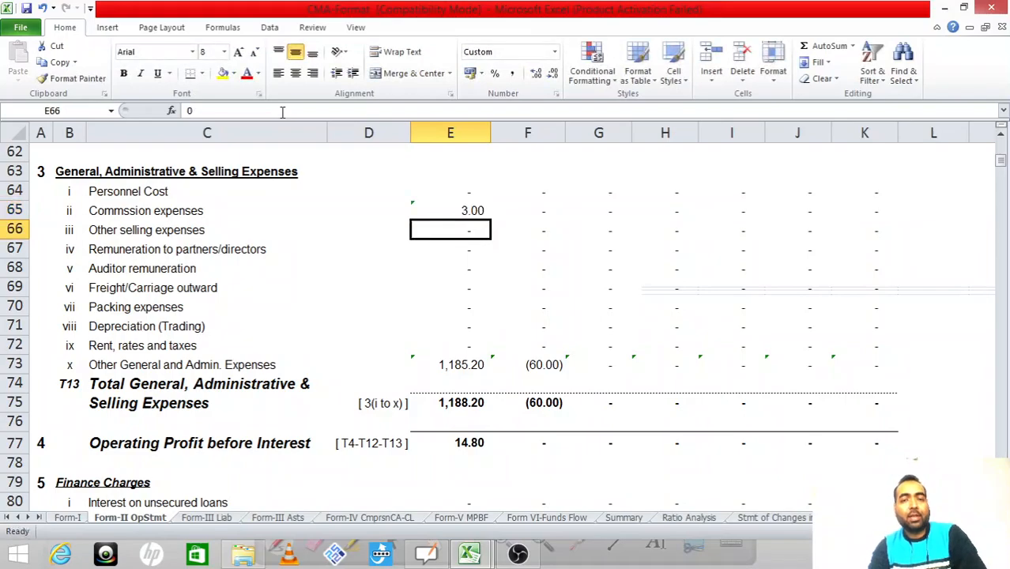
{"action": "key", "text": "Up"}
{"action": "key", "text": "Left"}
{"action": "key", "text": "Left"}
{"action": "key", "text": "Down"}
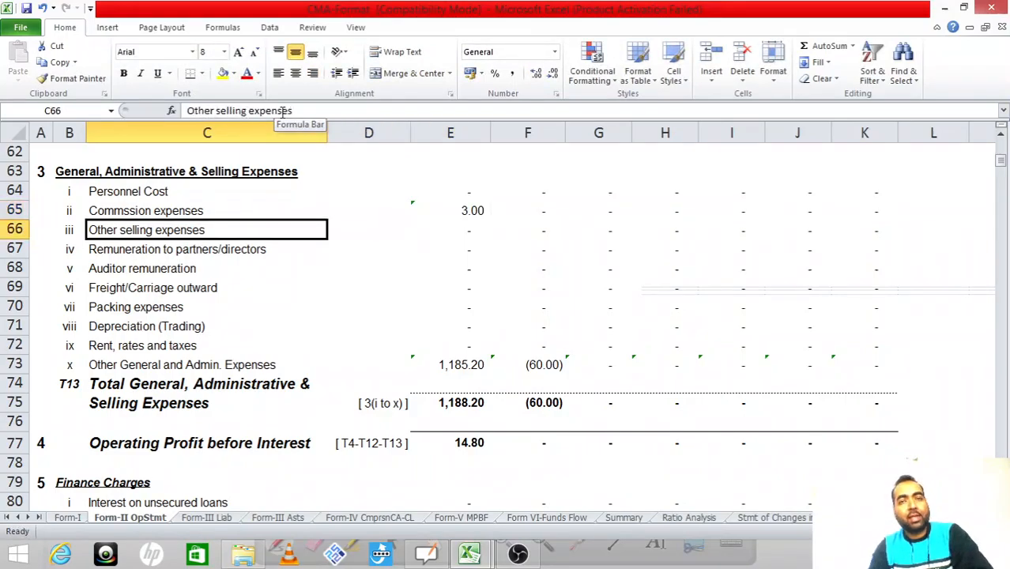
{"action": "key", "text": "Up"}
{"action": "key", "text": "Right"}
{"action": "key", "text": "Right"}
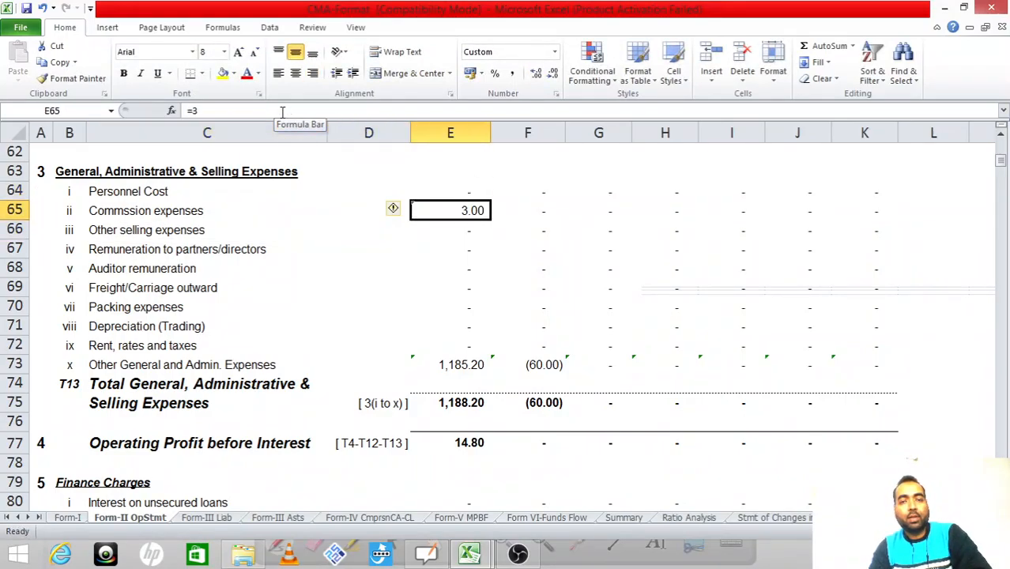
Step: Look up the Contractor fee in the Ram Logistics account and examine the Form-II Direct Expenses rows for a matching head
{"action": "key", "text": "ctrl+Tab"}
{"action": "key", "text": "Down"}
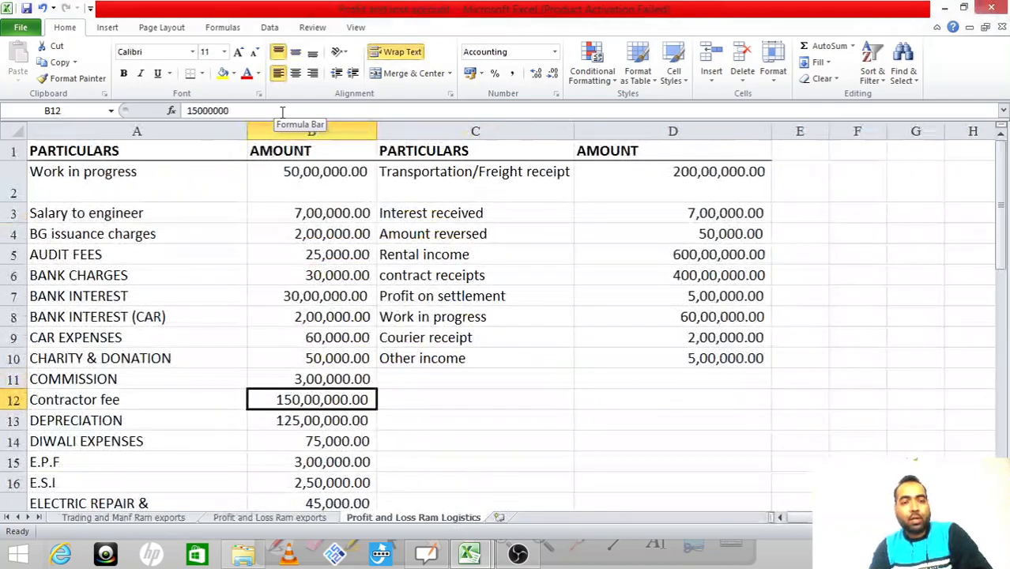
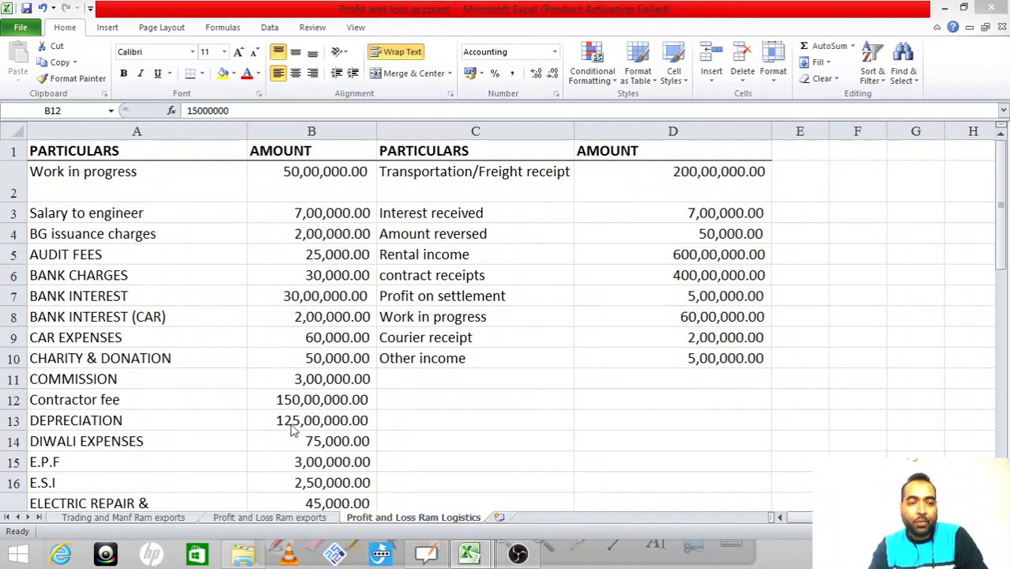
{"action": "key", "text": "alt+Tab"}
{"action": "key", "text": "Up"}
{"action": "key", "text": "Up"}
{"action": "key", "text": "Up"}
{"action": "key", "text": "Up"}
{"action": "key", "text": "Up"}
{"action": "key", "text": "Up"}
{"action": "key", "text": "Up"}
{"action": "key", "text": "Up"}
{"action": "key", "text": "Up"}
{"action": "key", "text": "Up"}
{"action": "key", "text": "Up"}
{"action": "key", "text": "Up"}
{"action": "key", "text": "Up"}
{"action": "key", "text": "Up"}
{"action": "key", "text": "Up"}
{"action": "key", "text": "Up"}
{"action": "key", "text": "Up"}
{"action": "key", "text": "Up"}
{"action": "key", "text": "Up"}
{"action": "key", "text": "Up"}
{"action": "key", "text": "Up"}
{"action": "key", "text": "Up"}
{"action": "key", "text": "Up"}
{"action": "key", "text": "Up"}
{"action": "key", "text": "Up"}
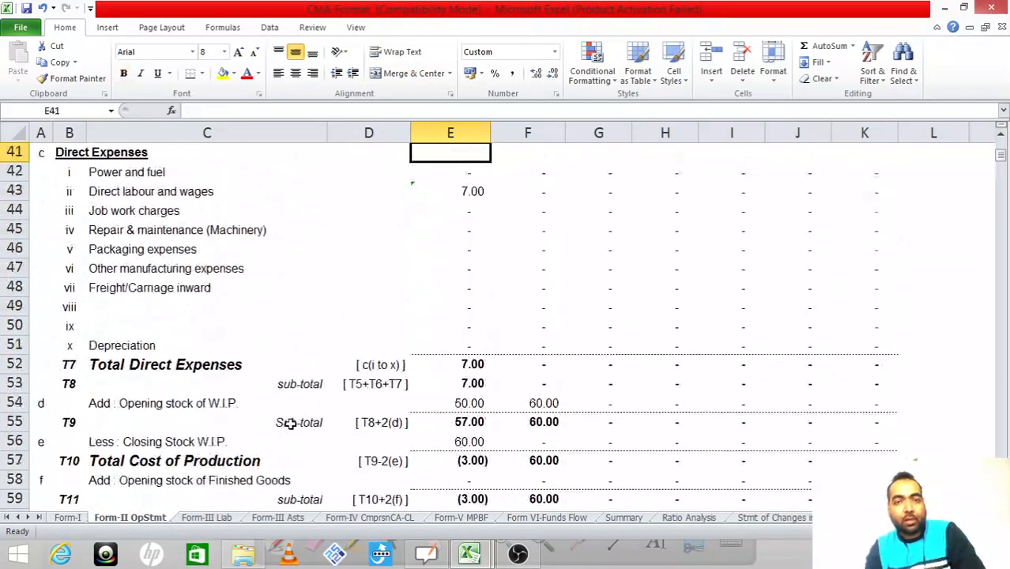
Step: Recheck the income and expense particulars of the Ram Logistics profit and loss account around Other income and CHARITY & DONATION
{"action": "key", "text": "alt+Tab"}
{"action": "key", "text": "Up"}
{"action": "key", "text": "Up"}
{"action": "key", "text": "Up"}
{"action": "key", "text": "Up"}
{"action": "key", "text": "Up"}
{"action": "key", "text": "Up"}
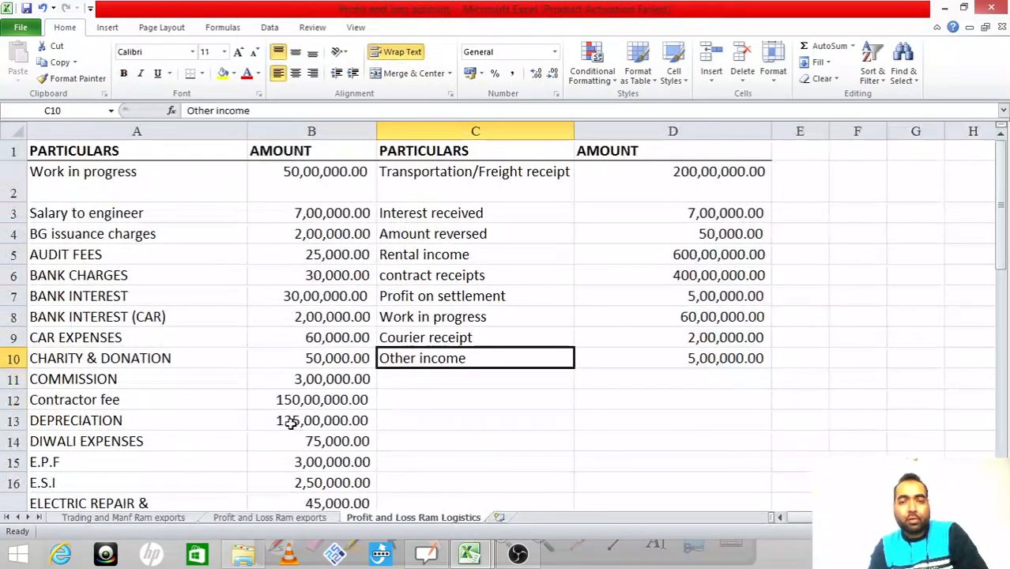
{"action": "key", "text": "Left"}
{"action": "key", "text": "Down"}
{"action": "key", "text": "Left"}
{"action": "key", "text": "Down"}
{"action": "key", "text": "Down"}
{"action": "key", "text": "Down"}
{"action": "key", "text": "Down"}
{"action": "key", "text": "Down"}
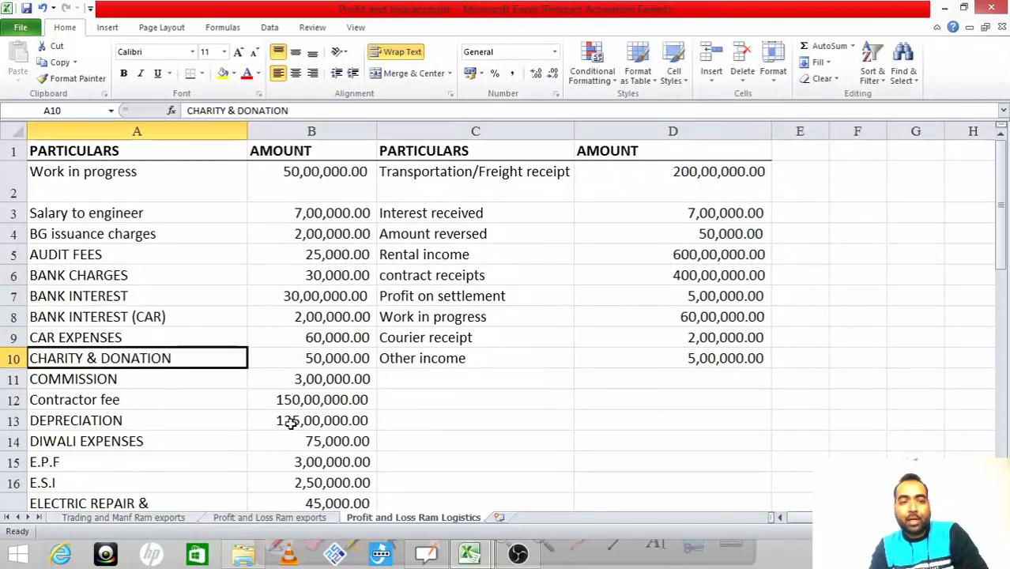
{"action": "key", "text": "Right"}
Step: Examine the Form-II rows between Total Gross Income and Direct Expenses for a head that fits the Contractor fee
{"action": "key", "text": "alt+Tab"}
{"action": "key", "text": "Up"}
{"action": "key", "text": "Up"}
{"action": "key", "text": "Up"}
{"action": "key", "text": "Up"}
{"action": "key", "text": "Up"}
{"action": "key", "text": "Up"}
{"action": "key", "text": "Up"}
{"action": "key", "text": "Up"}
{"action": "key", "text": "Up"}
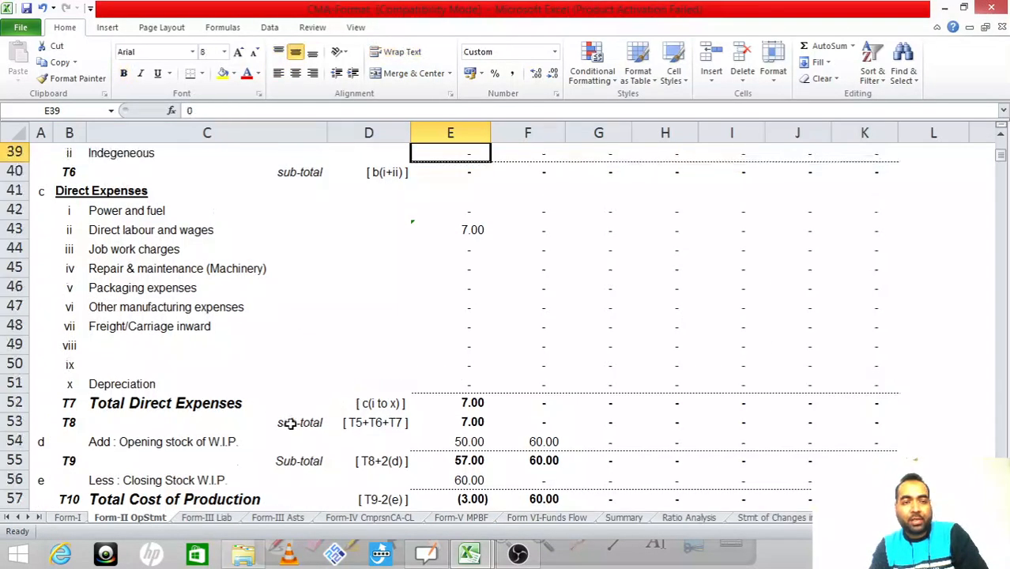
{"action": "key", "text": "Up"}
{"action": "key", "text": "Up"}
{"action": "key", "text": "Up"}
{"action": "key", "text": "Up"}
{"action": "key", "text": "Up"}
{"action": "key", "text": "Up"}
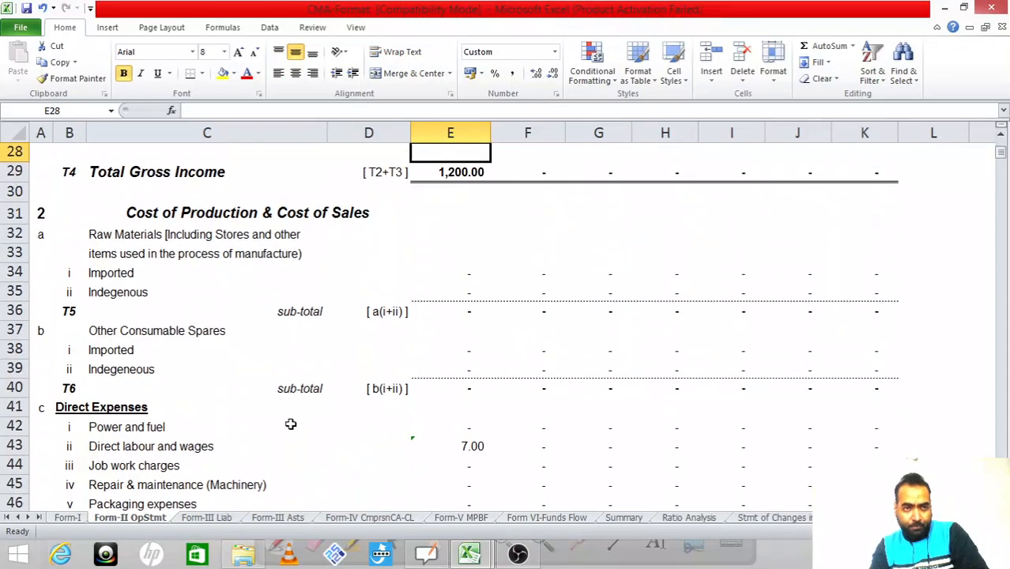
{"action": "key", "text": "Down"}
{"action": "key", "text": "Down"}
{"action": "key", "text": "Down"}
{"action": "key", "text": "Down"}
{"action": "key", "text": "Down"}
{"action": "key", "text": "Down"}
{"action": "key", "text": "Down"}
{"action": "key", "text": "Down"}
{"action": "key", "text": "Down"}
{"action": "key", "text": "Down"}
{"action": "key", "text": "Down"}
{"action": "key", "text": "Down"}
{"action": "key", "text": "Down"}
{"action": "key", "text": "Down"}
{"action": "key", "text": "Down"}
{"action": "key", "text": "Down"}
{"action": "key", "text": "Down"}
{"action": "key", "text": "Down"}
{"action": "key", "text": "Down"}
{"action": "key", "text": "Down"}
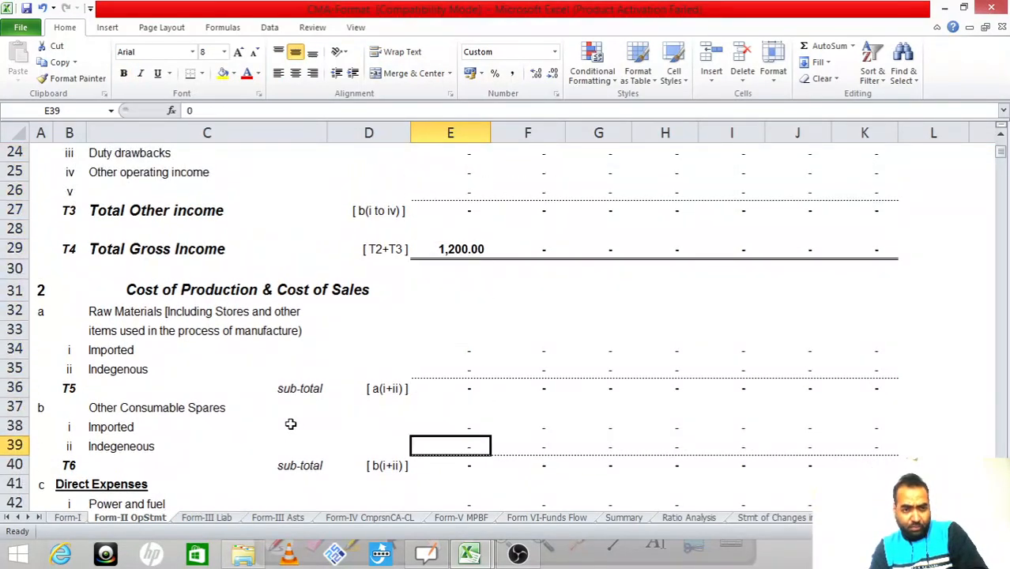
{"action": "key", "text": "Up"}
{"action": "key", "text": "Up"}
{"action": "key", "text": "Up"}
{"action": "key", "text": "Up"}
{"action": "key", "text": "Up"}
{"action": "key", "text": "Up"}
{"action": "key", "text": "Up"}
{"action": "key", "text": "Up"}
{"action": "key", "text": "Up"}
{"action": "key", "text": "Up"}
{"action": "key", "text": "Up"}
{"action": "key", "text": "Up"}
{"action": "key", "text": "Up"}
{"action": "key", "text": "Up"}
{"action": "key", "text": "Up"}
{"action": "key", "text": "Up"}
{"action": "key", "text": "Up"}
{"action": "key", "text": "Up"}
{"action": "key", "text": "Up"}
{"action": "key", "text": "Up"}
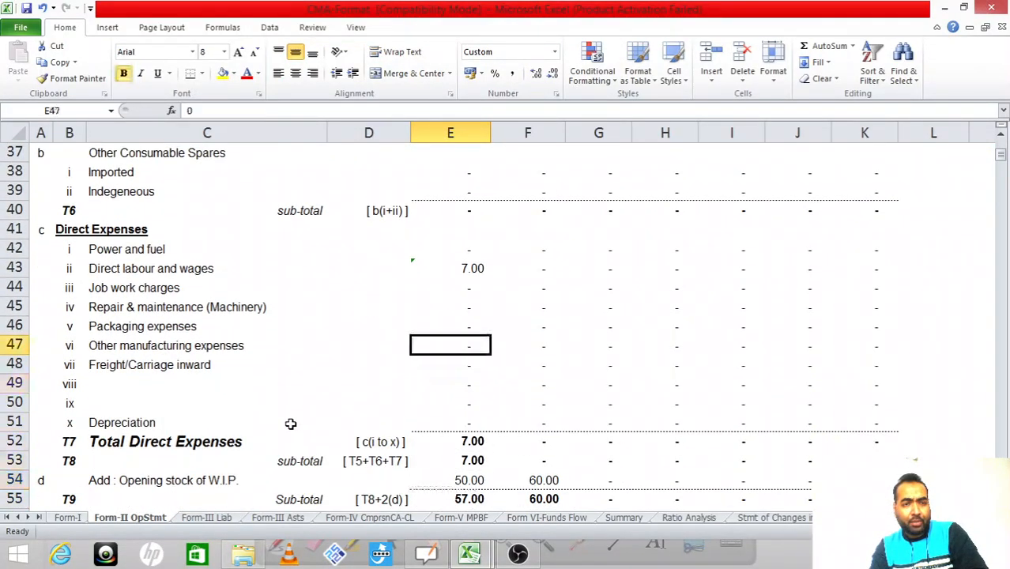
Step: Recheck the Contractor fee in the Ram Logistics account and enter it as =150 in Form-II first-year Indegenous raw materials
{"action": "key", "text": "Up"}
{"action": "key", "text": "Up"}
{"action": "key", "text": "Down"}
{"action": "key", "text": "Down"}
{"action": "key", "text": "Down"}
{"action": "key", "text": "Down"}
{"action": "key", "text": "Down"}
{"action": "key", "text": "Down"}
{"action": "key", "text": "Down"}
{"action": "key", "text": "Down"}
{"action": "key", "text": "Down"}
{"action": "key", "text": "Down"}
{"action": "key", "text": "Down"}
{"action": "key", "text": "Left"}
{"action": "key", "text": "Right"}
{"action": "key", "text": "Down"}
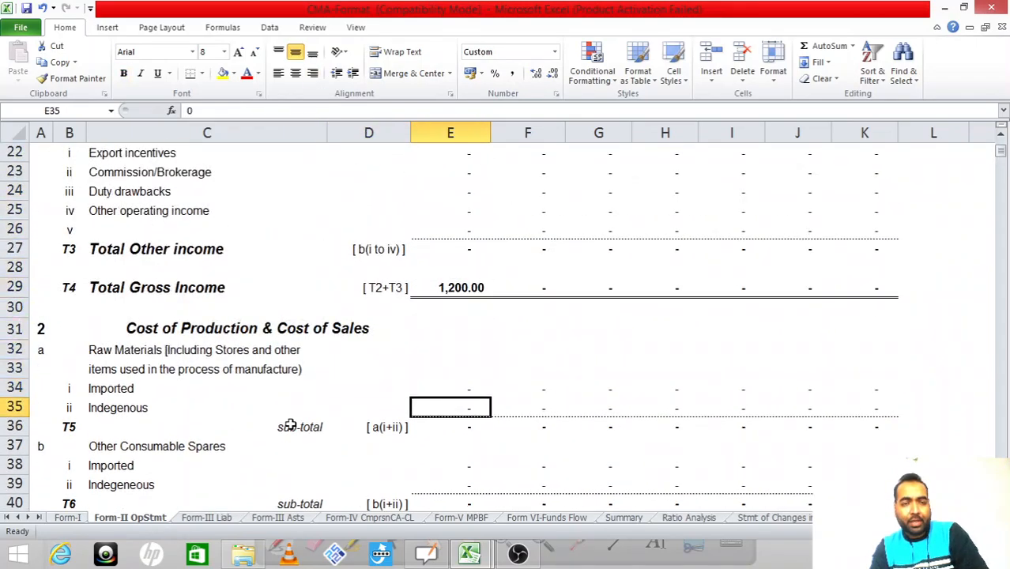
{"action": "key", "text": "ctrl+Tab"}
{"action": "key", "text": "ctrl+Tab"}
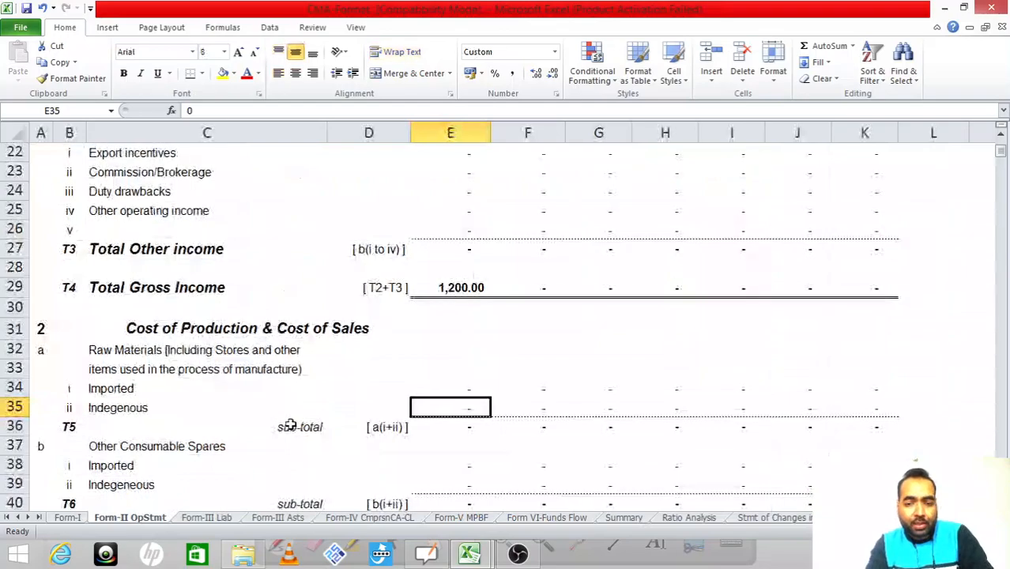
{"action": "type", "text": "=150"}
{"action": "key", "text": "Return"}
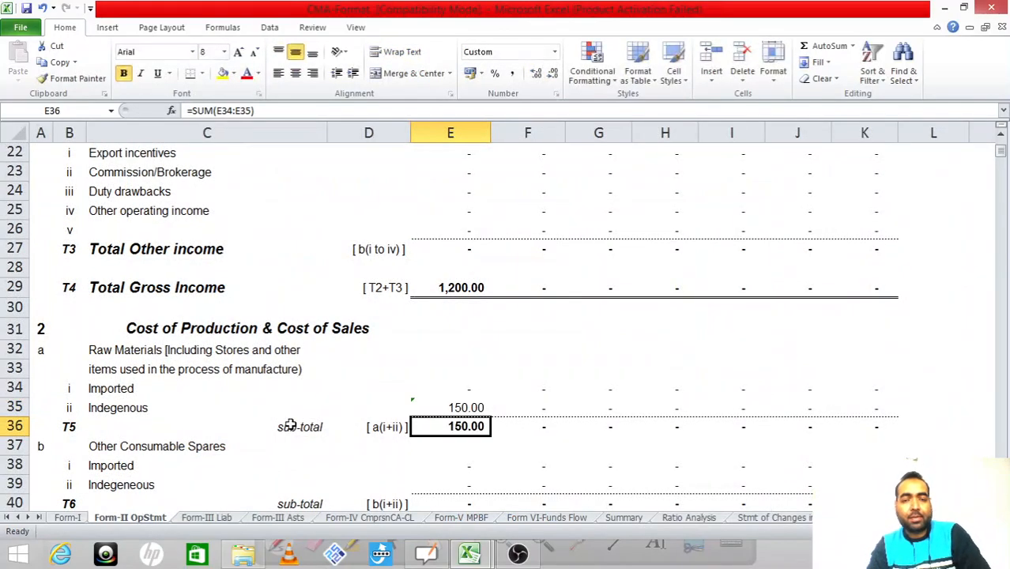
{"action": "key", "text": "Up"}
Step: Look up the DEPRECIATION amount of Ram Logistics and enter 125 in Form-II first-year Depreciation under Direct Expenses
{"action": "key", "text": "ctrl+Tab"}
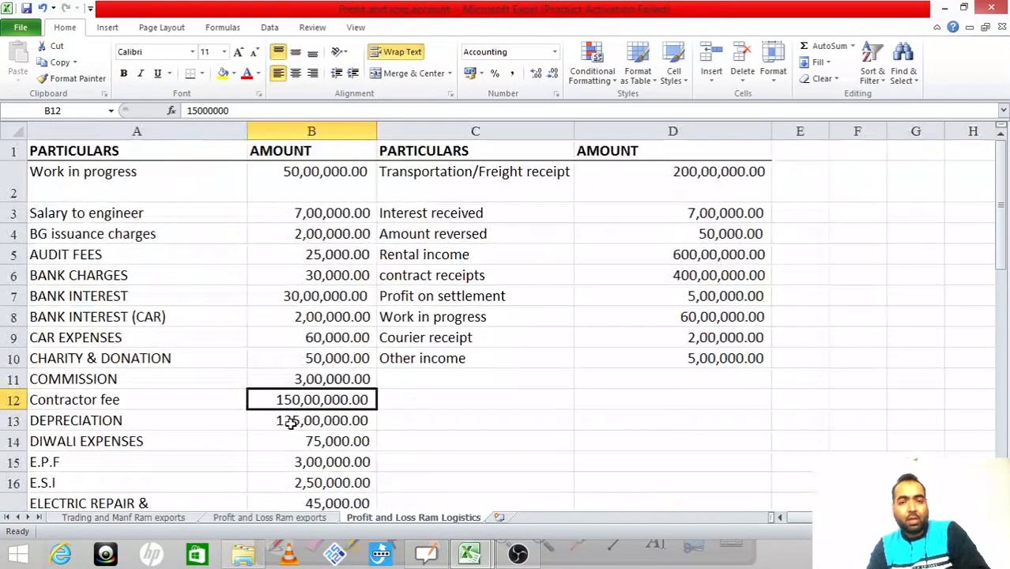
{"action": "key", "text": "Left"}
{"action": "key", "text": "Down"}
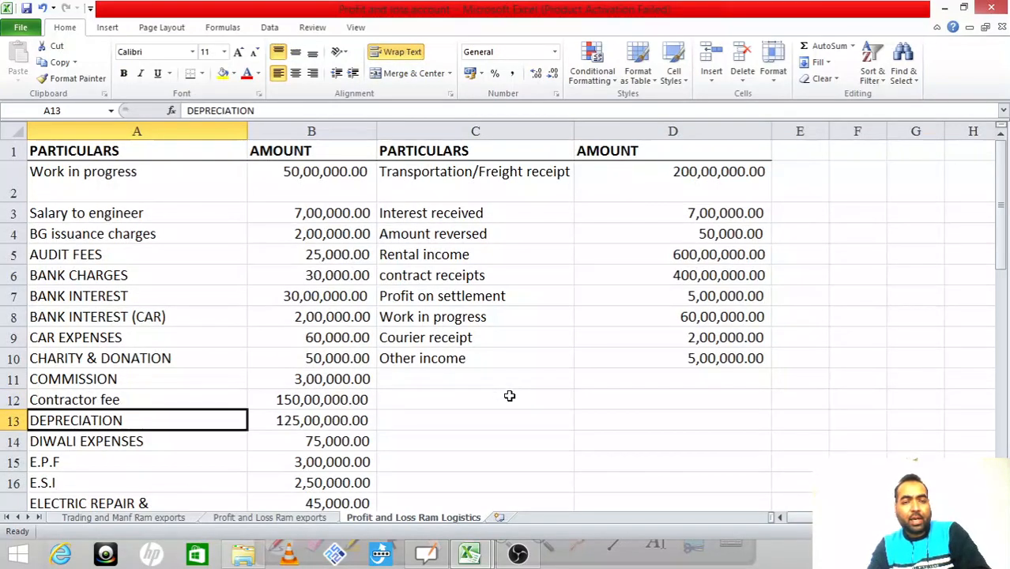
{"action": "key", "text": "Right"}
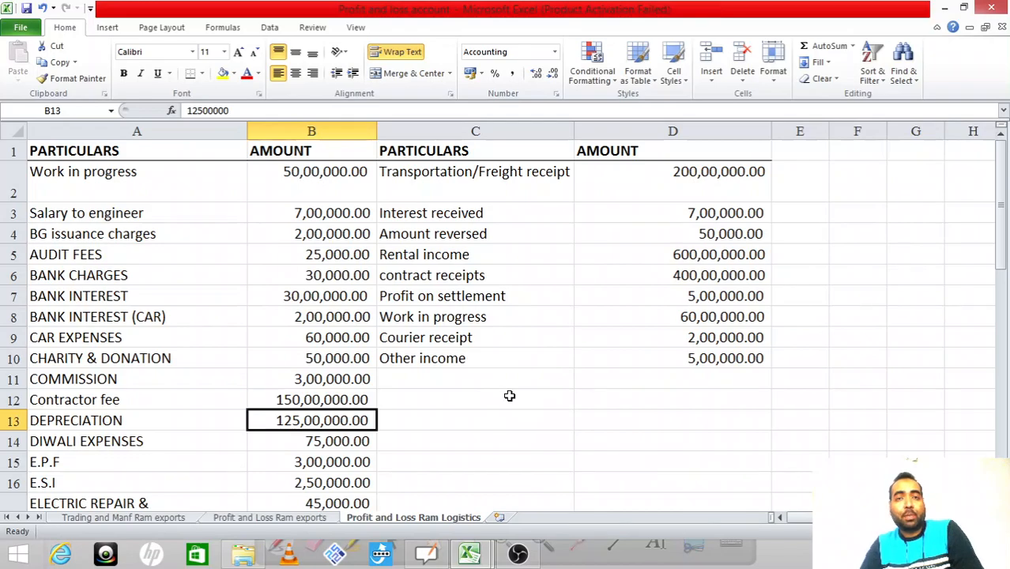
{"action": "key", "text": "alt+Tab"}
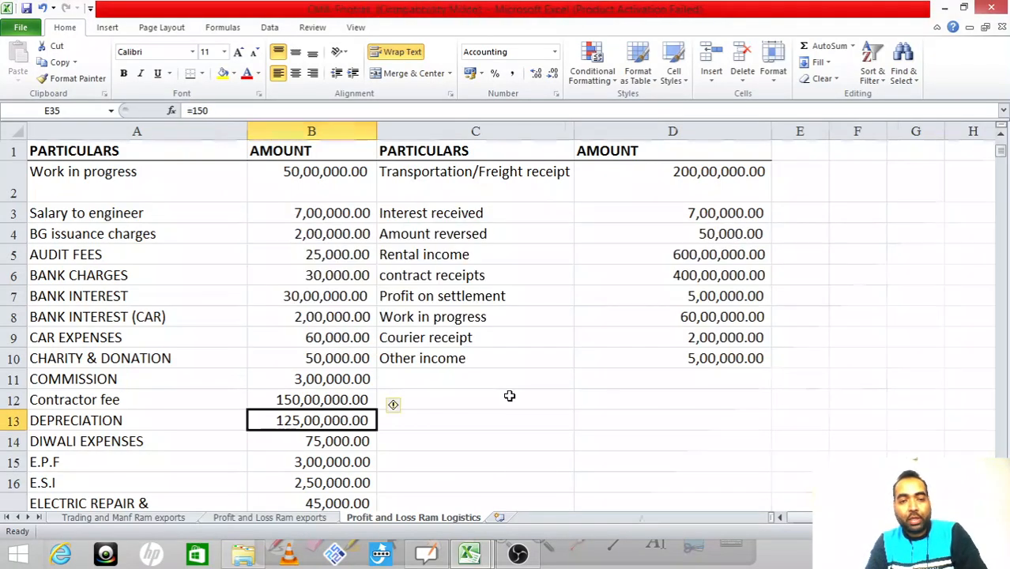
{"action": "key", "text": "Down"}
{"action": "key", "text": "Down"}
{"action": "key", "text": "Down"}
{"action": "key", "text": "Down"}
{"action": "key", "text": "Down"}
{"action": "key", "text": "Down"}
{"action": "key", "text": "Down"}
{"action": "key", "text": "Down"}
{"action": "key", "text": "Down"}
{"action": "key", "text": "Down"}
{"action": "key", "text": "Down"}
{"action": "key", "text": "Down"}
{"action": "key", "text": "Down"}
{"action": "key", "text": "Down"}
{"action": "key", "text": "Down"}
{"action": "key", "text": "Down"}
{"action": "key", "text": "Down"}
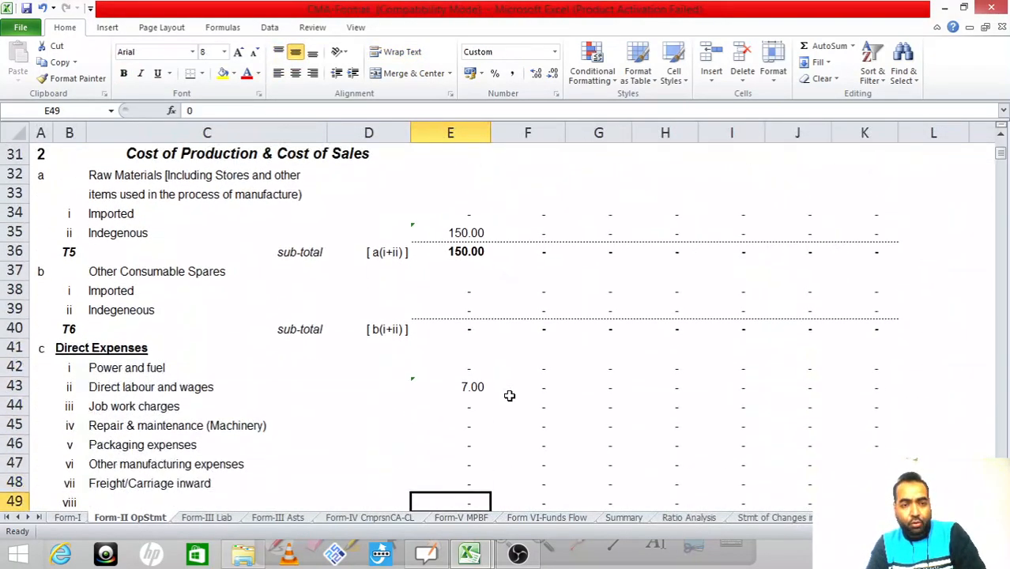
{"action": "key", "text": "Down"}
{"action": "key", "text": "Up"}
{"action": "key", "text": "Up"}
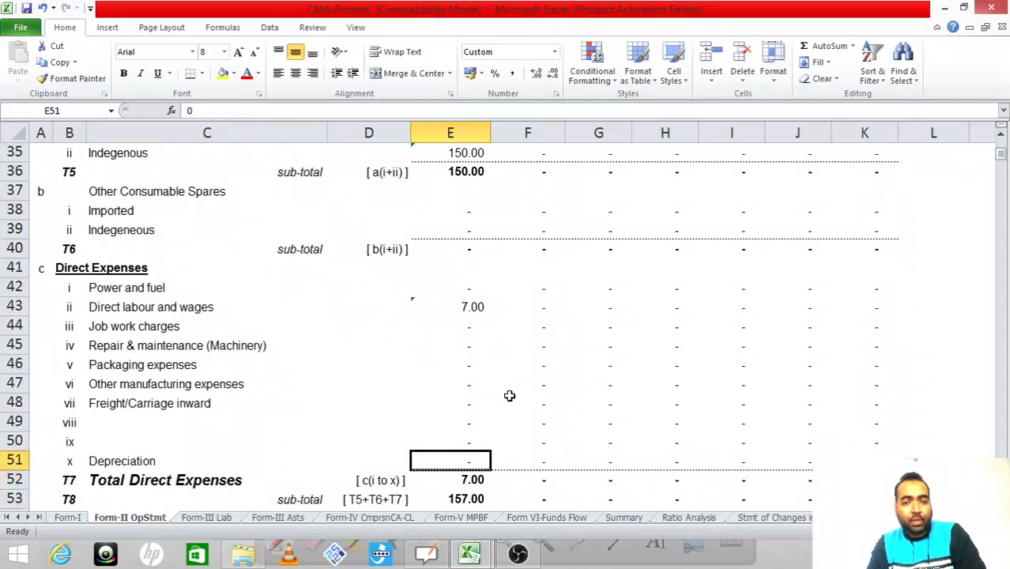
{"action": "type", "text": "125"}
{"action": "key", "text": "Return"}
Step: Examine the Depreciation row and the blank heads above it in the Form-II Direct Expenses section
{"action": "key", "text": "Left"}
{"action": "key", "text": "Left"}
{"action": "key", "text": "Left"}
{"action": "key", "text": "Up"}
{"action": "key", "text": "Right"}
{"action": "key", "text": "Right"}
{"action": "key", "text": "Right"}
{"action": "key", "text": "Left"}
{"action": "key", "text": "Left"}
{"action": "key", "text": "Up"}
{"action": "key", "text": "Up"}
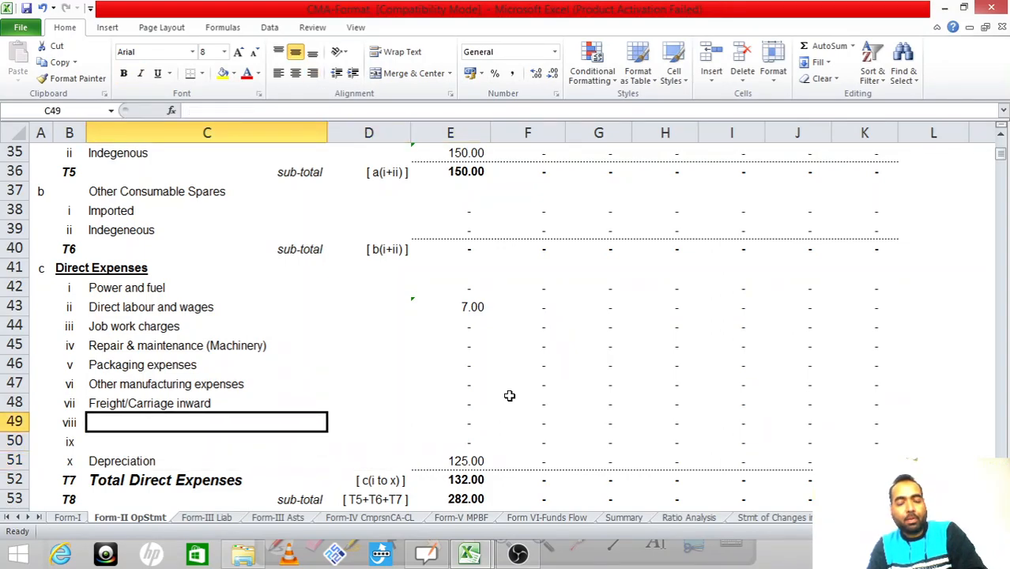
{"action": "key", "text": "Down"}
{"action": "key", "text": "Down"}
{"action": "key", "text": "Right"}
{"action": "key", "text": "Right"}
Step: Review the Ram Logistics expense entries below DEPRECIATION and look up the DIWALI EXPENSES amount
{"action": "key", "text": "alt+Tab"}
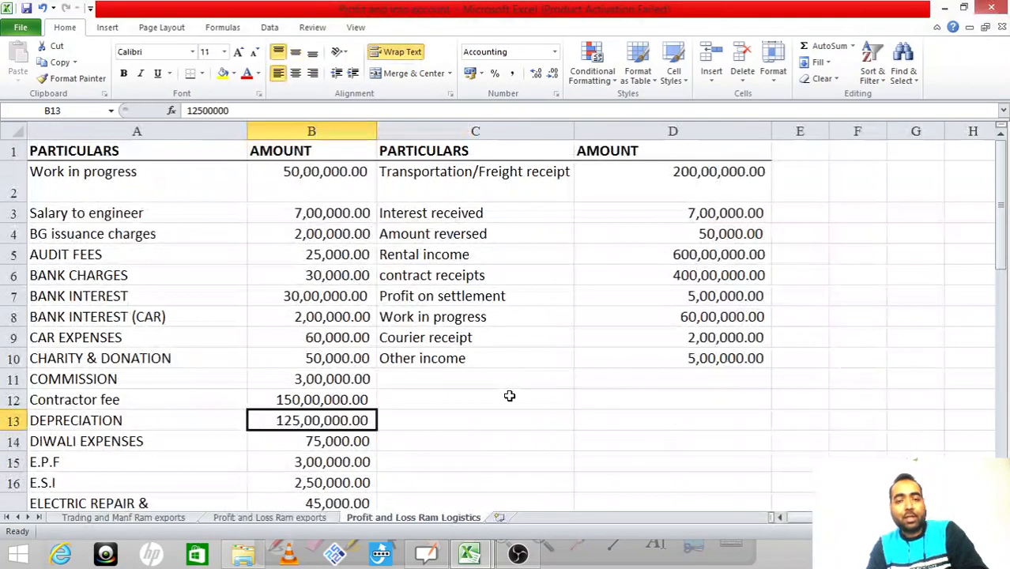
{"action": "key", "text": "Down"}
{"action": "key", "text": "Down"}
{"action": "key", "text": "Down"}
{"action": "key", "text": "Down"}
{"action": "key", "text": "Down"}
{"action": "key", "text": "Down"}
{"action": "key", "text": "Up"}
{"action": "key", "text": "Up"}
{"action": "key", "text": "Up"}
{"action": "key", "text": "Up"}
{"action": "key", "text": "Up"}
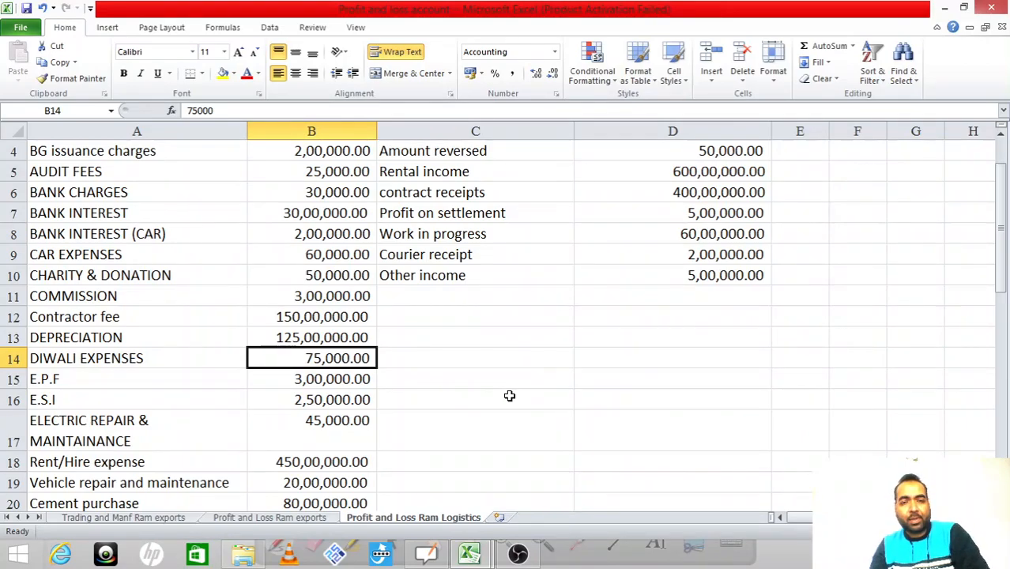
Step: Enter the Diwali expenses as =0.75 in Form-II first-year Other selling expenses under General, Administrative & Selling Expenses
{"action": "key", "text": "alt+Tab"}
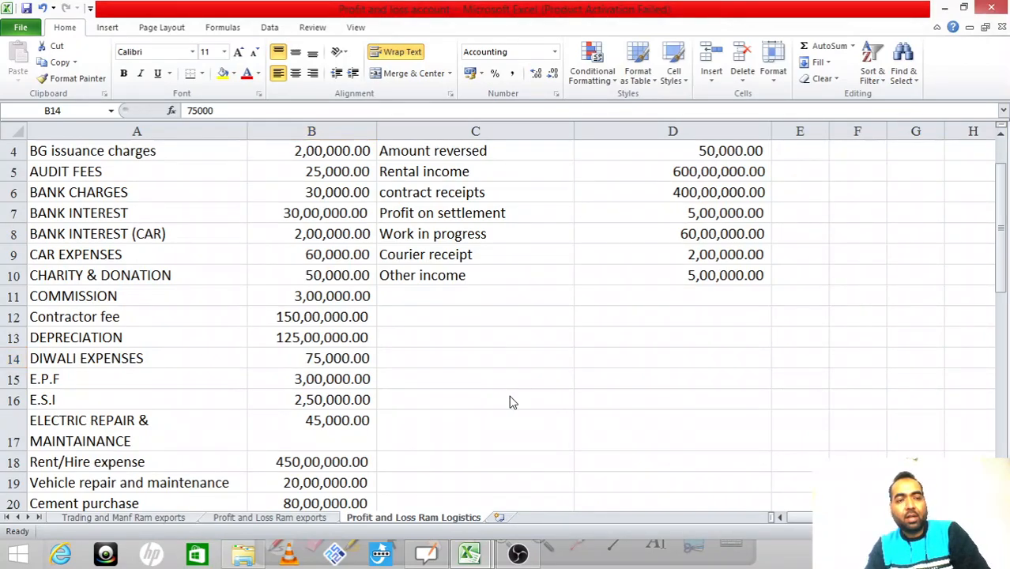
{"action": "key", "text": "Down"}
{"action": "key", "text": "Down"}
{"action": "key", "text": "Up"}
{"action": "key", "text": "Down"}
{"action": "key", "text": "Down"}
{"action": "key", "text": "Down"}
{"action": "key", "text": "Down"}
{"action": "key", "text": "Down"}
{"action": "key", "text": "Down"}
{"action": "key", "text": "Down"}
{"action": "key", "text": "Down"}
{"action": "key", "text": "Down"}
{"action": "key", "text": "Down"}
{"action": "key", "text": "Down"}
{"action": "key", "text": "Down"}
{"action": "key", "text": "Down"}
{"action": "key", "text": "Down"}
{"action": "key", "text": "Down"}
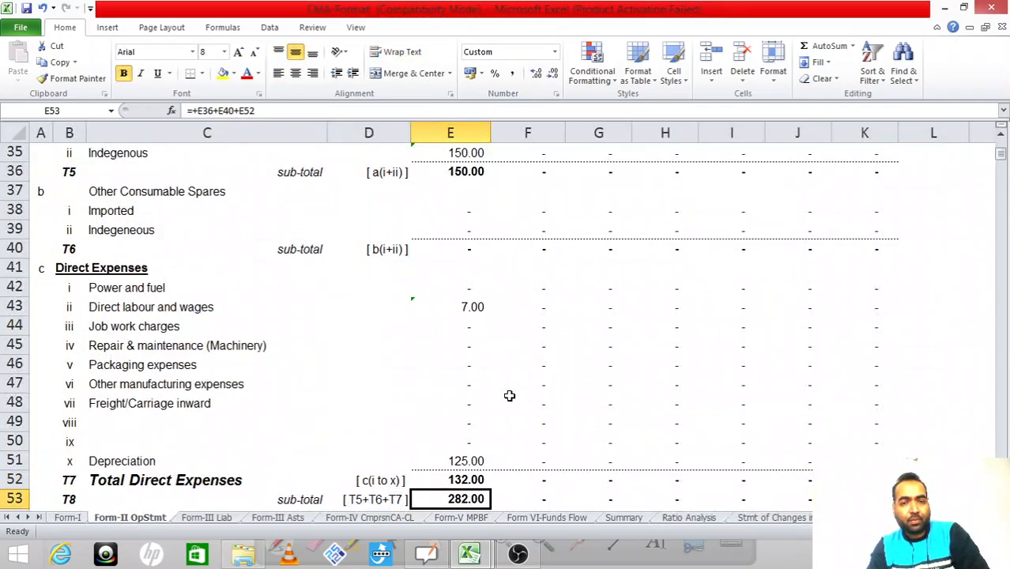
{"action": "key", "text": "Down"}
{"action": "key", "text": "Down"}
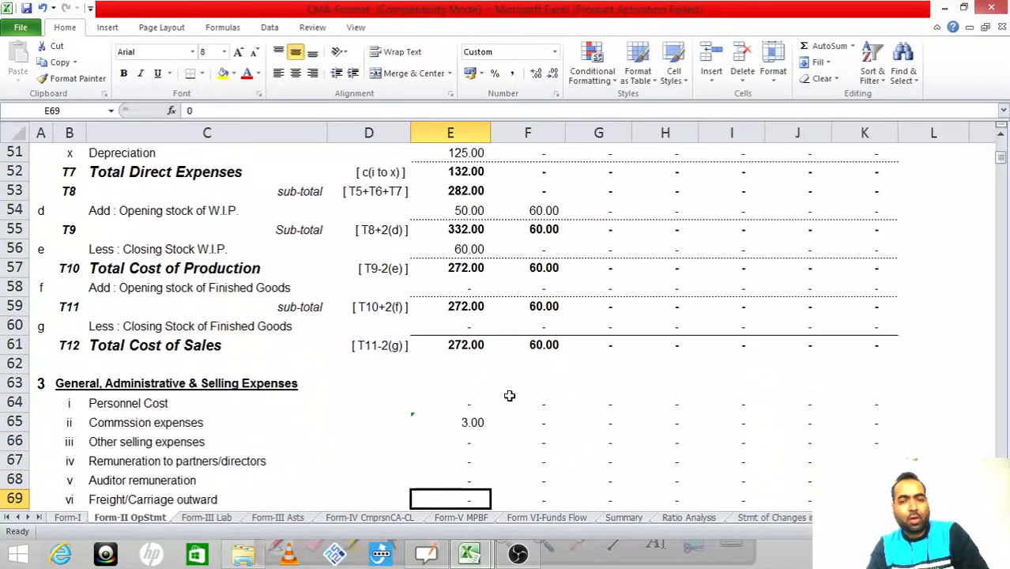
{"action": "key", "text": "Up"}
{"action": "key", "text": "Up"}
{"action": "key", "text": "Up"}
{"action": "key", "text": "Left"}
{"action": "key", "text": "Left"}
{"action": "key", "text": "Right"}
{"action": "key", "text": "Right"}
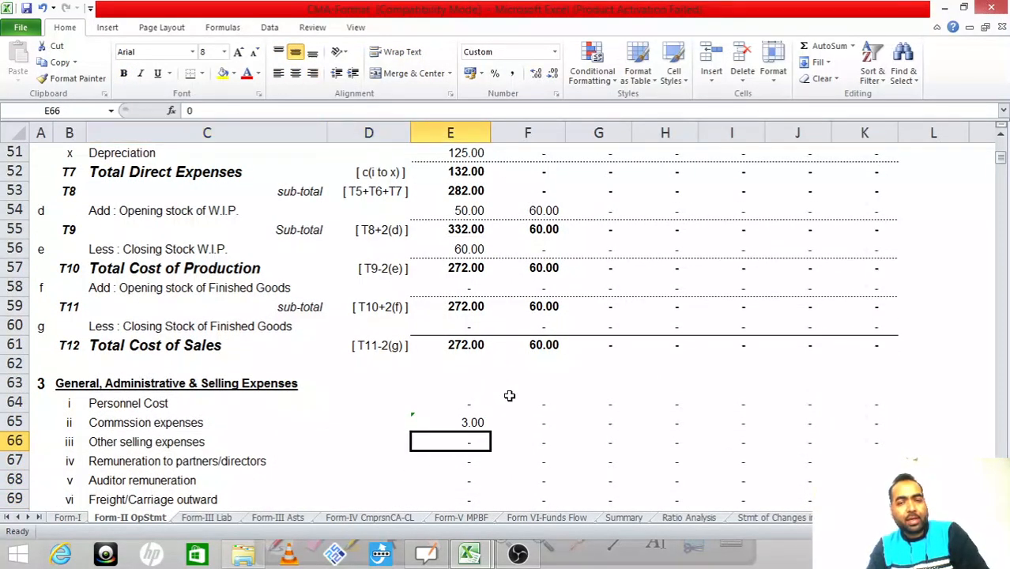
{"action": "key", "text": "ctrl+Tab"}
{"action": "key", "text": "ctrl+Tab"}
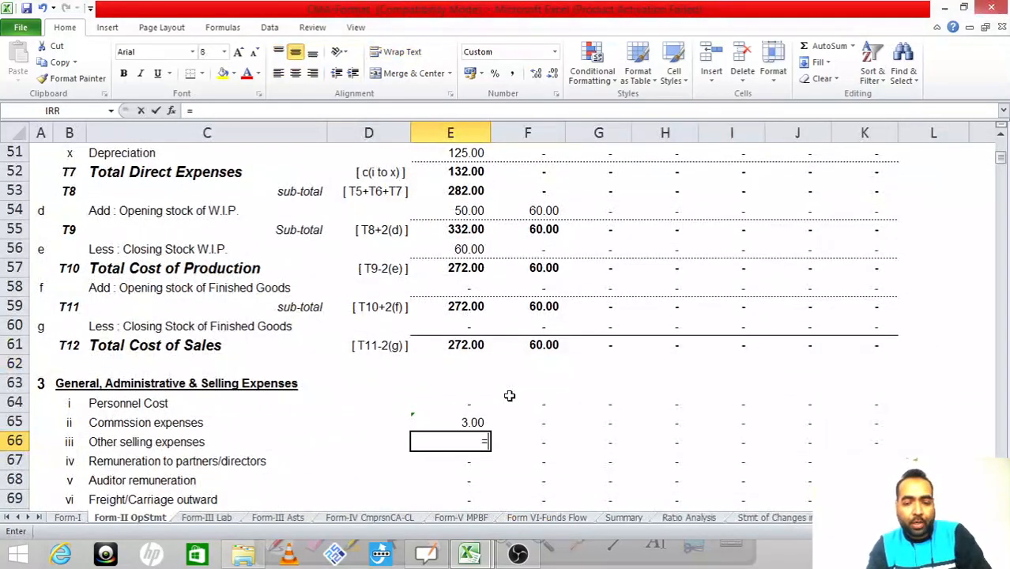
{"action": "type", "text": "=0.75"}
{"action": "key", "text": "Return"}
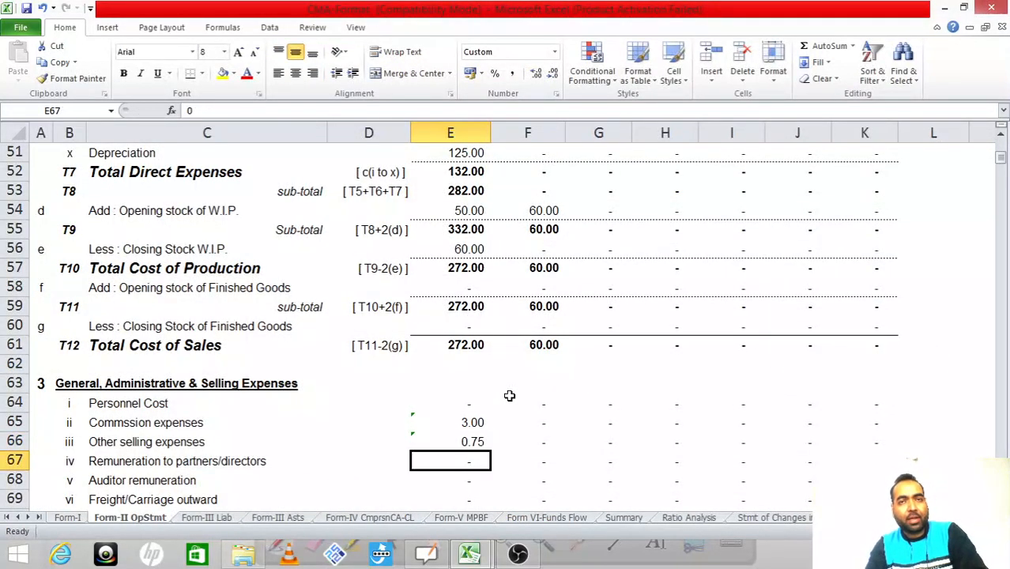
{"action": "key", "text": "Up"}
Step: Look up the E.P.F and E.S.I amounts of Ram Logistics and enter =3+2.5 in Form-II first-year Personnel Cost
{"action": "key", "text": "ctrl+Tab"}
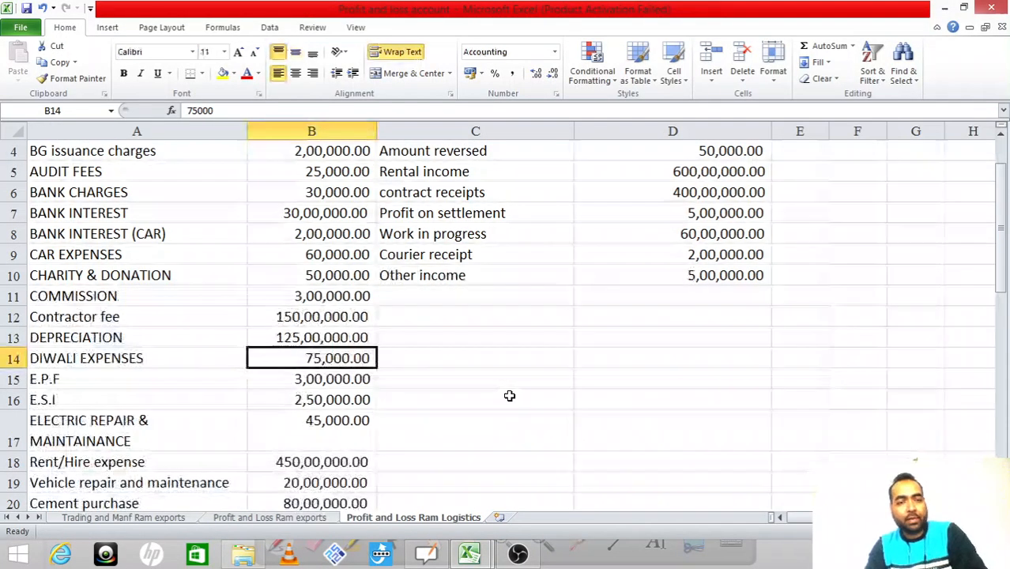
{"action": "key", "text": "Down"}
{"action": "key", "text": "Left"}
{"action": "key", "text": "Right"}
{"action": "key", "text": "Down"}
{"action": "key", "text": "alt+Tab"}
{"action": "key", "text": "Up"}
{"action": "key", "text": "Up"}
{"action": "key", "text": "Left"}
{"action": "key", "text": "Left"}
{"action": "key", "text": "Left"}
{"action": "key", "text": "Right"}
{"action": "key", "text": "Right"}
{"action": "key", "text": "Right"}
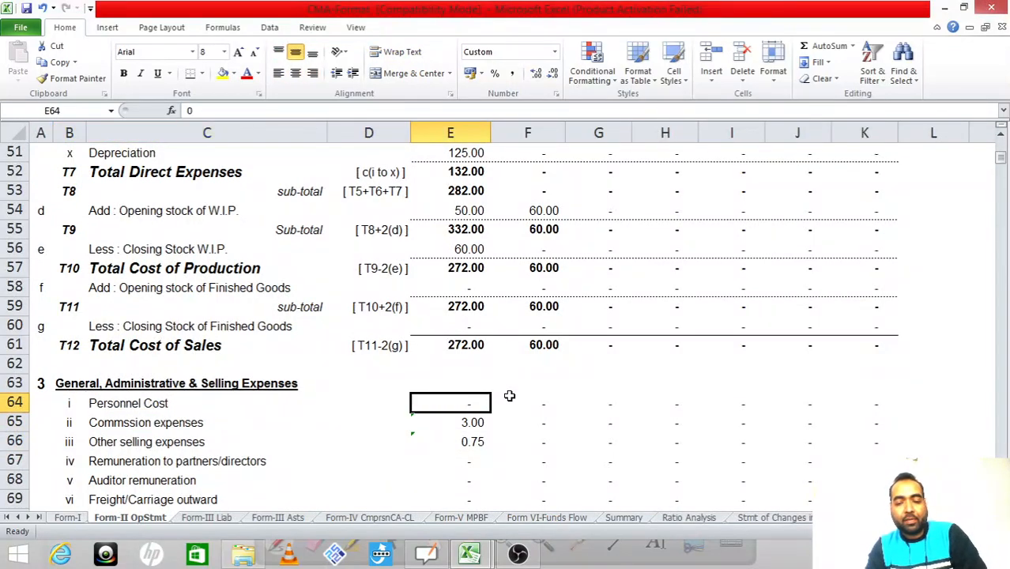
{"action": "key", "text": "alt+Tab"}
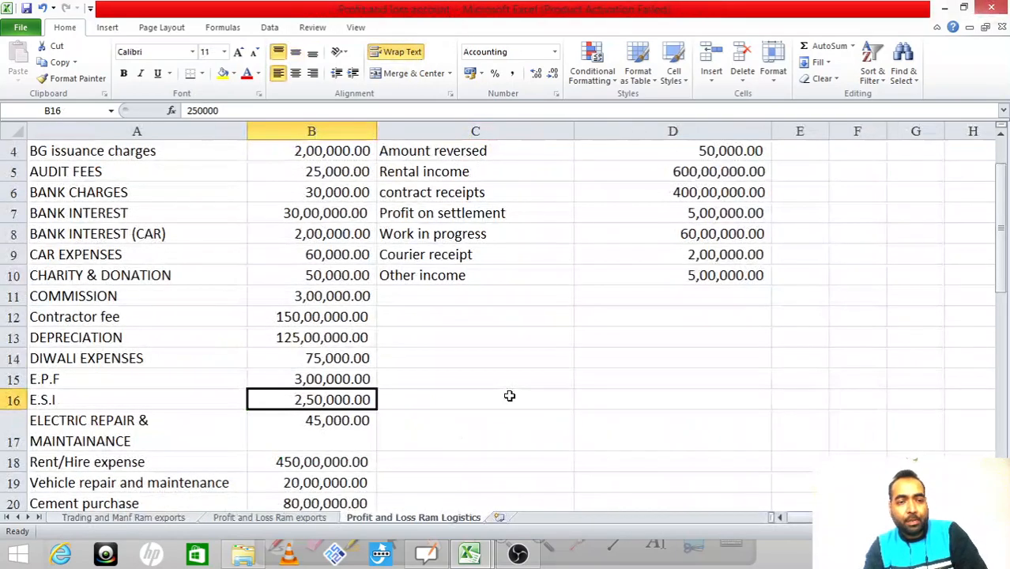
{"action": "key", "text": "alt+Tab"}
{"action": "type", "text": "=3+2.5"}
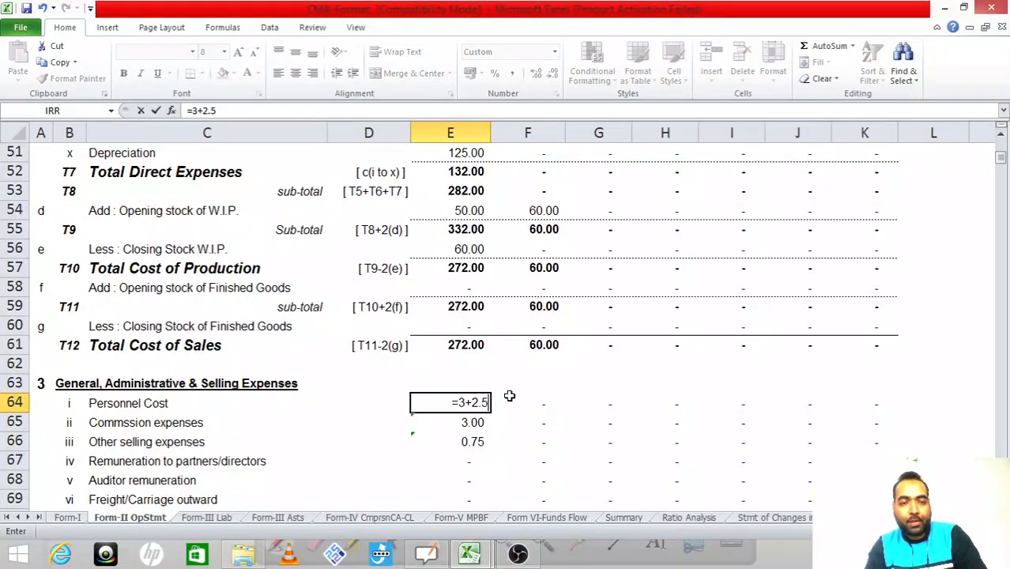
{"action": "key", "text": "Return"}
{"action": "key", "text": "Up"}
Step: Review the Ram Logistics expense entries from ELECTRIC REPAIR & MAINTAINANCE downward and look up the Rent/Hire expense amount
{"action": "key", "text": "alt+Tab"}
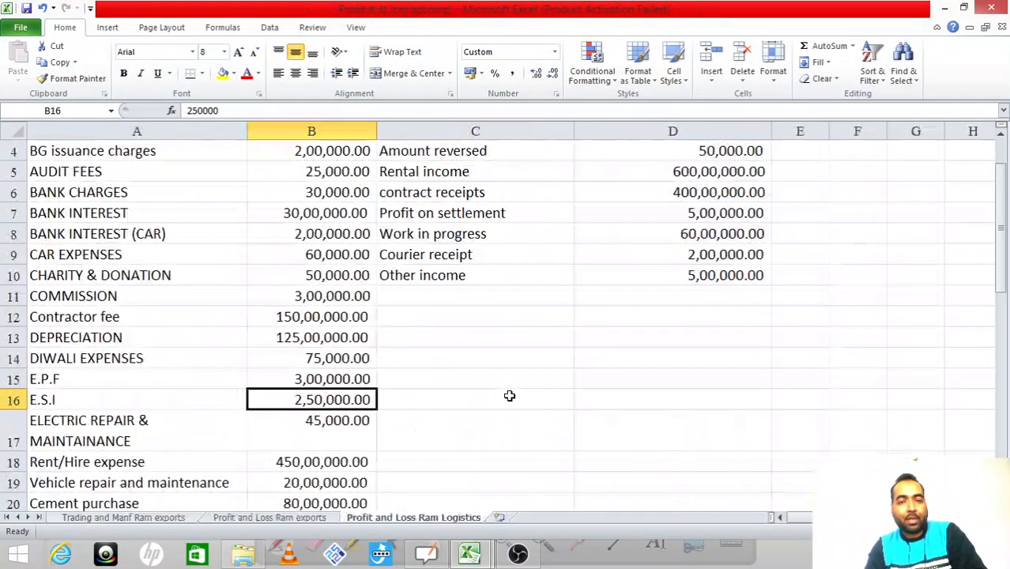
{"action": "key", "text": "Down"}
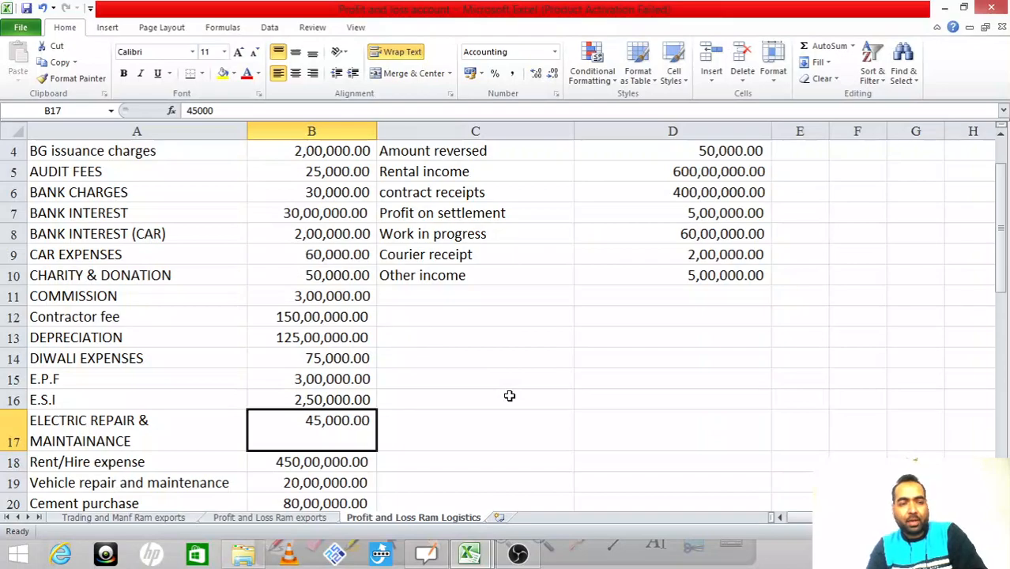
{"action": "key", "text": "Left"}
{"action": "key", "text": "Right"}
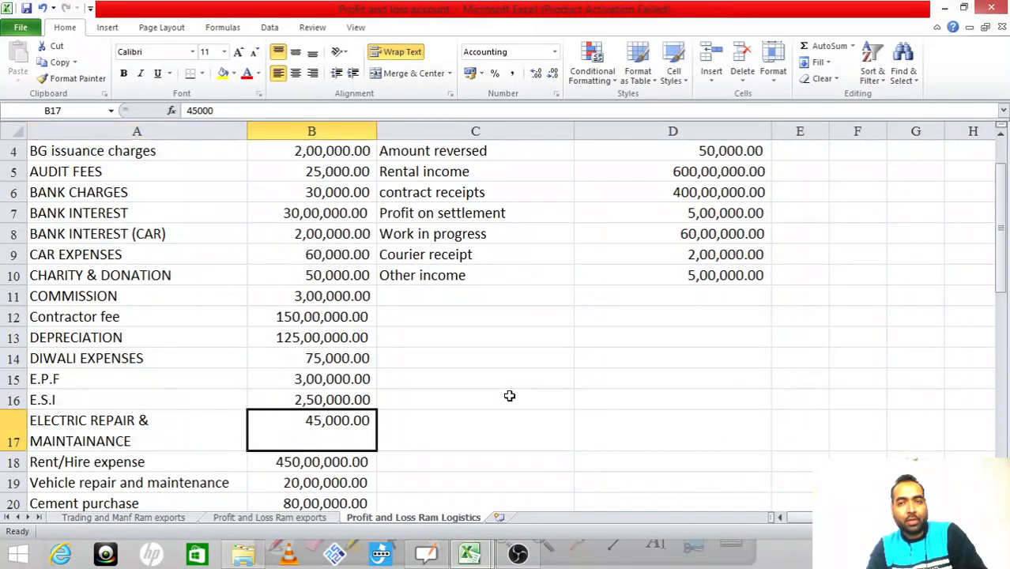
{"action": "key", "text": "Down"}
{"action": "key", "text": "Down"}
{"action": "key", "text": "Down"}
{"action": "key", "text": "Down"}
{"action": "key", "text": "Down"}
{"action": "key", "text": "Left"}
{"action": "key", "text": "Up"}
{"action": "key", "text": "Up"}
{"action": "key", "text": "Up"}
{"action": "key", "text": "Up"}
{"action": "key", "text": "Right"}
{"action": "key", "text": "Right"}
{"action": "key", "text": "Left"}
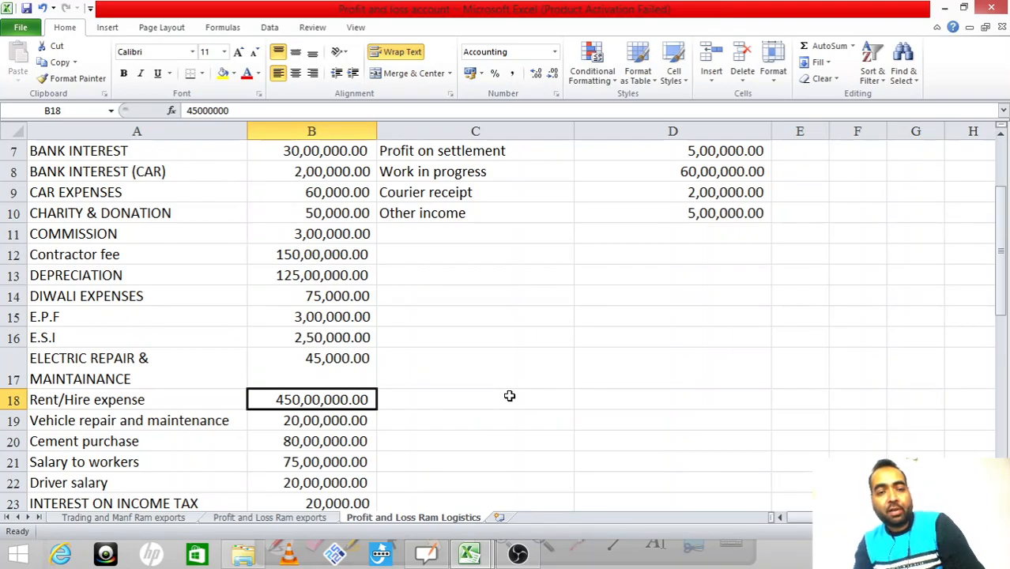
{"action": "key", "text": "Left"}
{"action": "key", "text": "Right"}
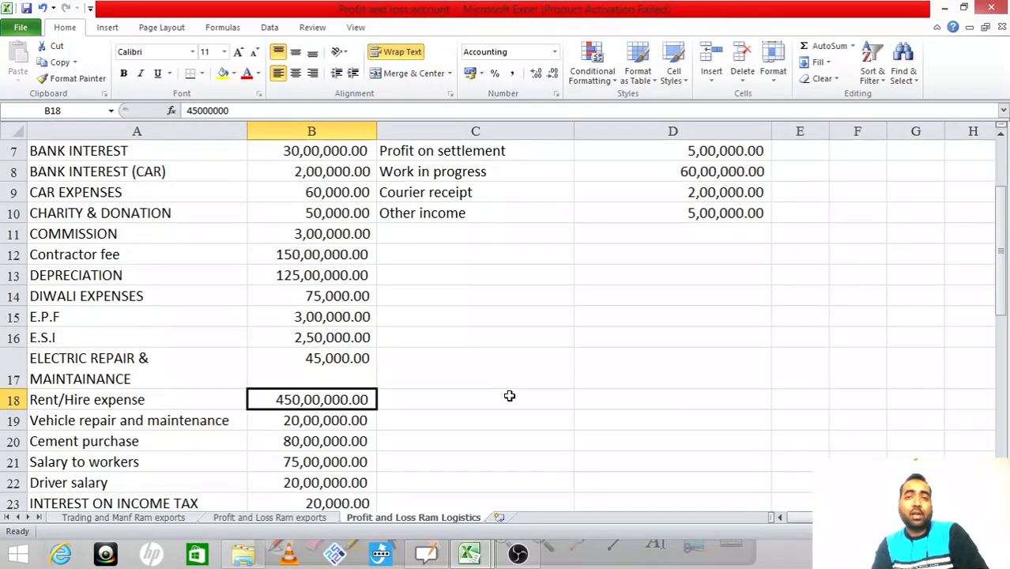
Step: Add the Rent/Hire expense to Form-II first-year Indegenous raw materials, making the formula =150+450
{"action": "key", "text": "ctrl+Tab"}
{"action": "key", "text": "Up"}
{"action": "key", "text": "Up"}
{"action": "key", "text": "Up"}
{"action": "key", "text": "Up"}
{"action": "key", "text": "Up"}
{"action": "key", "text": "Up"}
{"action": "key", "text": "Up"}
{"action": "key", "text": "Up"}
{"action": "key", "text": "Up"}
{"action": "key", "text": "Up"}
{"action": "key", "text": "Up"}
{"action": "key", "text": "Up"}
{"action": "key", "text": "Up"}
{"action": "key", "text": "Up"}
{"action": "key", "text": "Up"}
{"action": "key", "text": "Up"}
{"action": "key", "text": "Up"}
{"action": "key", "text": "Up"}
{"action": "key", "text": "Up"}
{"action": "key", "text": "Up"}
{"action": "key", "text": "Up"}
{"action": "key", "text": "Up"}
{"action": "key", "text": "Up"}
{"action": "key", "text": "Up"}
{"action": "key", "text": "Up"}
{"action": "key", "text": "Up"}
{"action": "key", "text": "Up"}
{"action": "key", "text": "Up"}
{"action": "key", "text": "Up"}
{"action": "key", "text": "Up"}
{"action": "key", "text": "Up"}
{"action": "key", "text": "Up"}
{"action": "key", "text": "Down"}
{"action": "key", "text": "Down"}
{"action": "key", "text": "Down"}
{"action": "key", "text": "Down"}
{"action": "key", "text": "Down"}
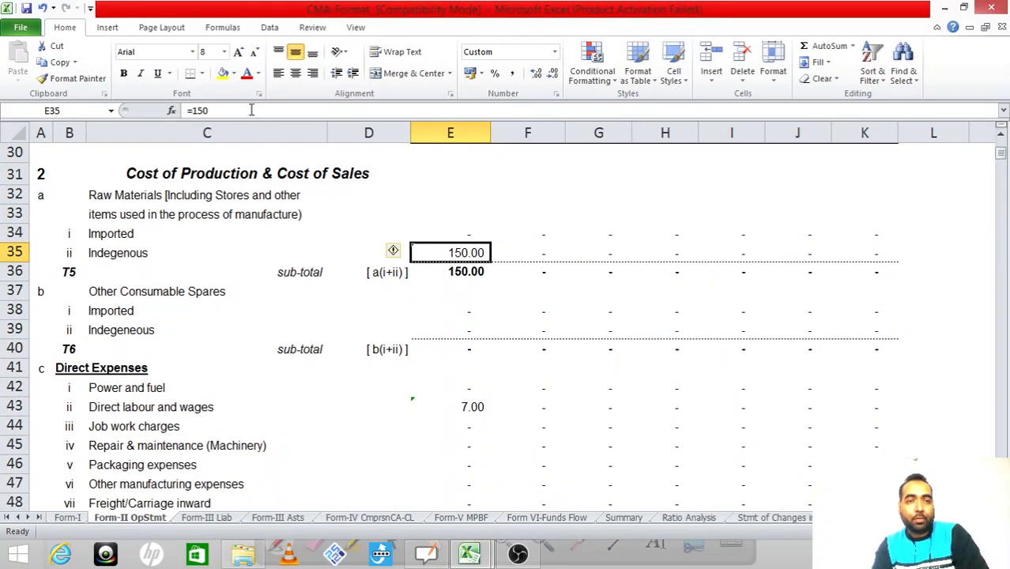
{"action": "left_click", "coordinate": [251, 110]}
{"action": "type", "text": "+450"}
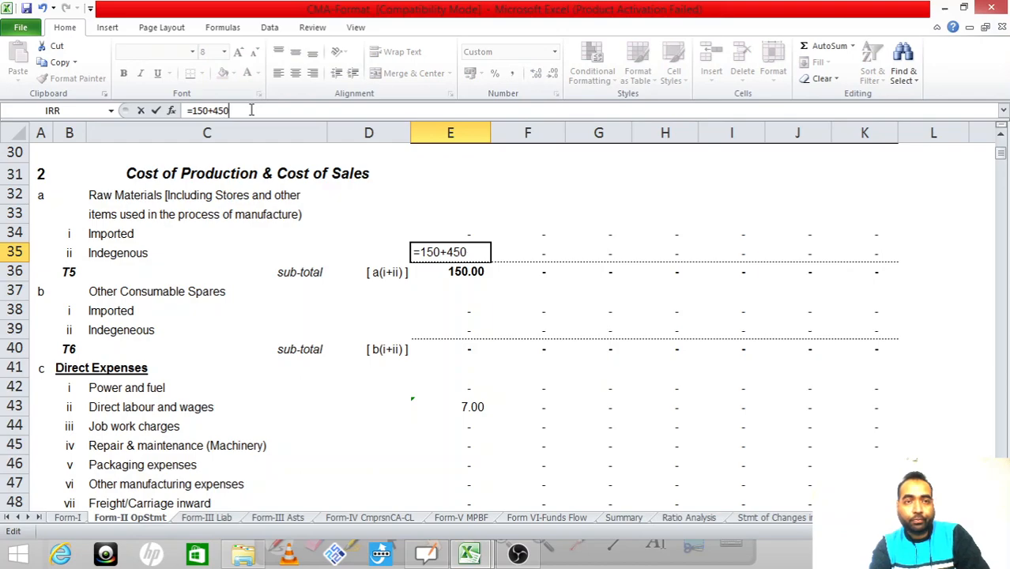
{"action": "key", "text": "Return"}
{"action": "type", "text": "\\"}
{"action": "key", "text": "Up"}
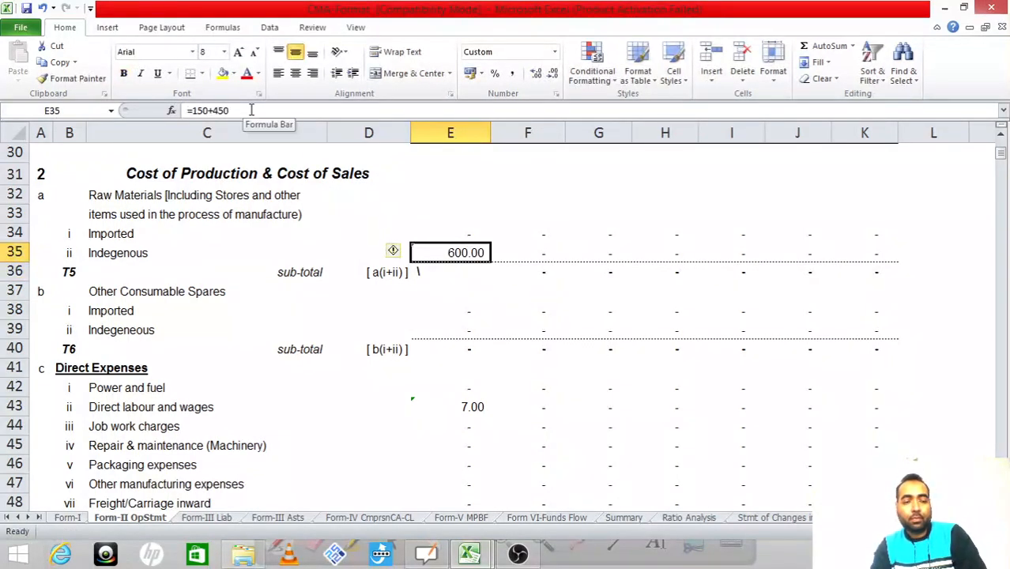
{"action": "key", "text": "ctrl+z"}
{"action": "key", "text": "Up"}
{"action": "key", "text": "Up"}
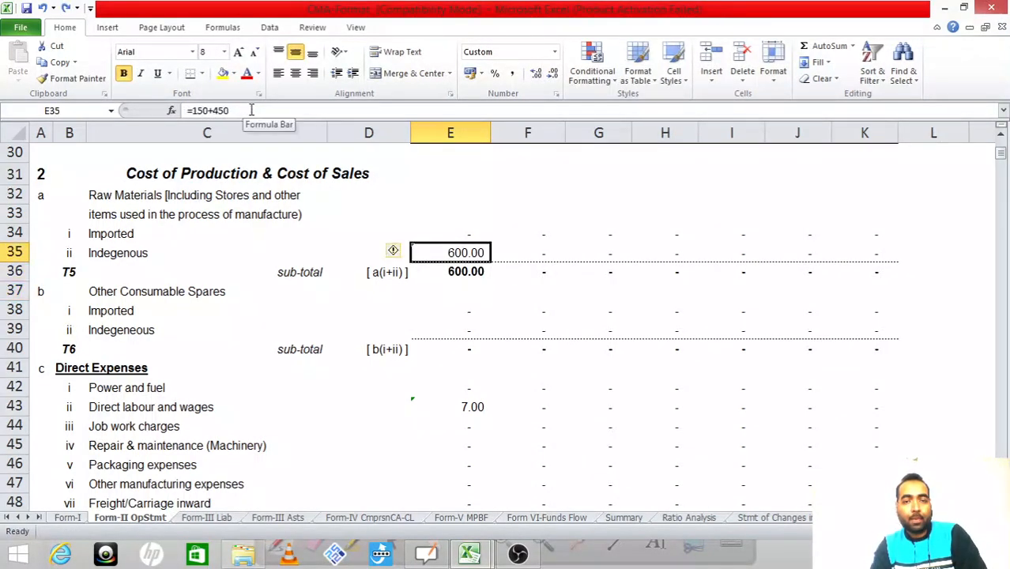
Step: Review the Ram Logistics entries around Cement purchase and look up the Vehicle repair and maintenance amount
{"action": "key", "text": "Down"}
{"action": "key", "text": "Down"}
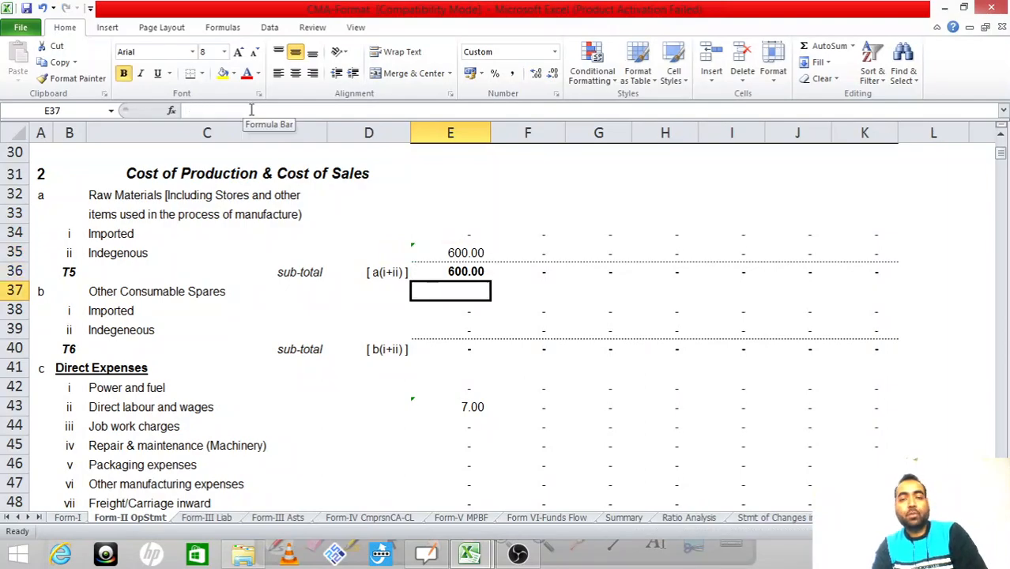
{"action": "key", "text": "ctrl+Tab"}
{"action": "key", "text": "Down"}
{"action": "key", "text": "Down"}
{"action": "key", "text": "Down"}
{"action": "key", "text": "Down"}
{"action": "key", "text": "Down"}
{"action": "key", "text": "Down"}
{"action": "key", "text": "Down"}
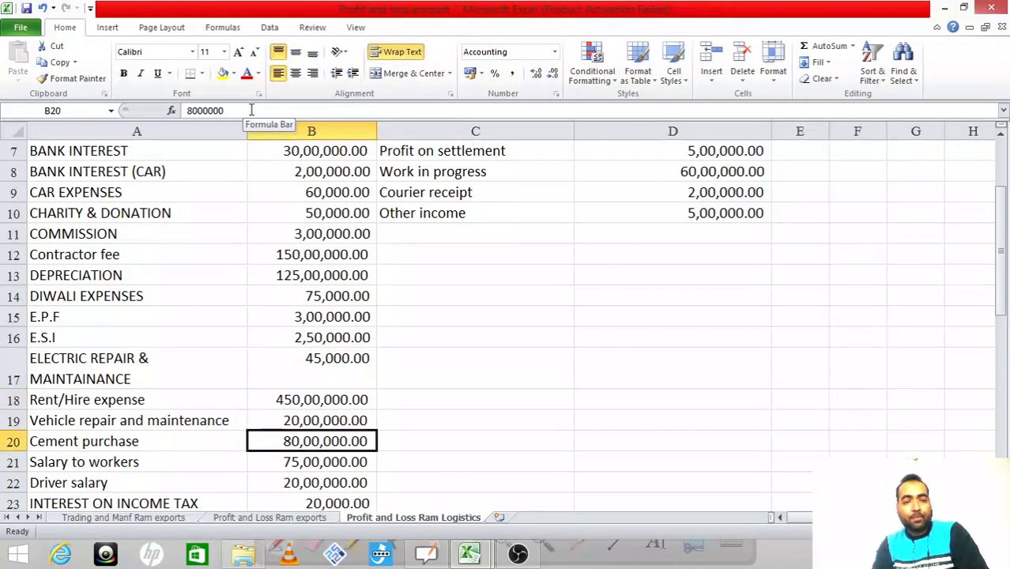
{"action": "key", "text": "Up"}
{"action": "key", "text": "Up"}
{"action": "key", "text": "Up"}
{"action": "key", "text": "Up"}
{"action": "key", "text": "Left"}
{"action": "key", "text": "Up"}
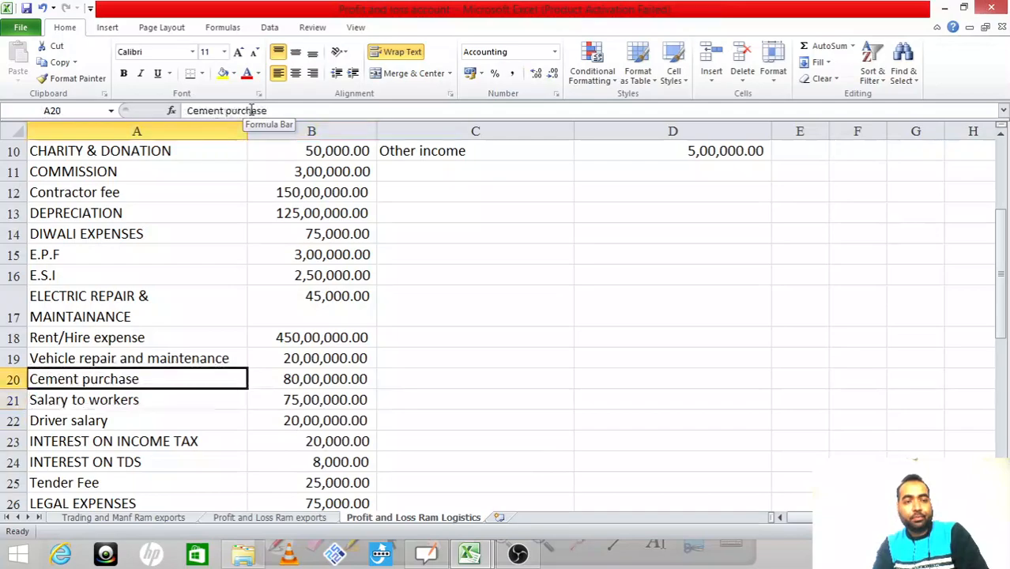
{"action": "key", "text": "Up"}
{"action": "key", "text": "Right"}
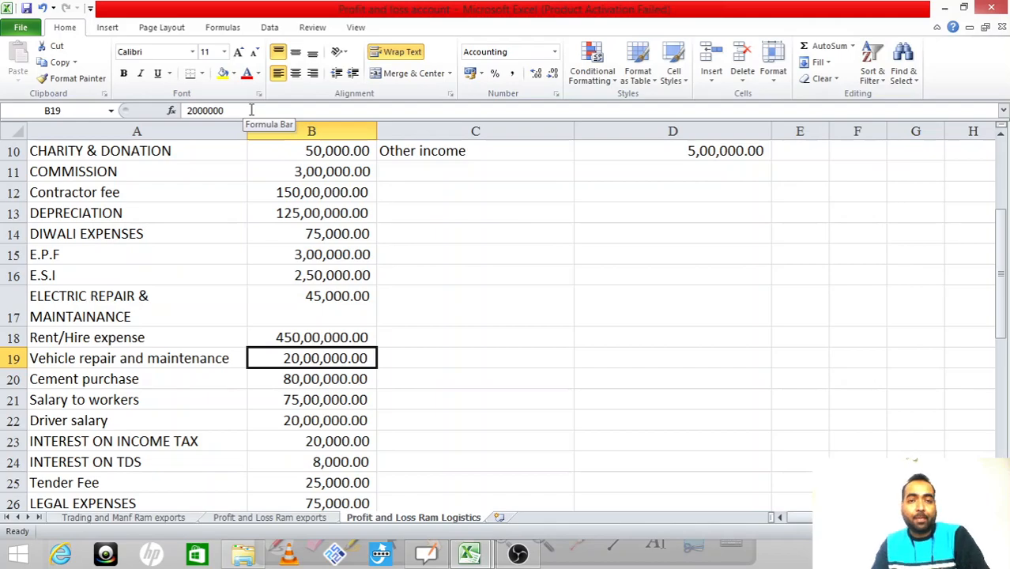
Step: Enter the Vehicle repair and maintenance expense as =20 in Form-II first-year Repair & maintenance (Machinery) under Direct Expenses
{"action": "key", "text": "alt+Tab"}
{"action": "key", "text": "Down"}
{"action": "key", "text": "Down"}
{"action": "key", "text": "Down"}
{"action": "key", "text": "Down"}
{"action": "key", "text": "Down"}
{"action": "key", "text": "Down"}
{"action": "key", "text": "Down"}
{"action": "key", "text": "Down"}
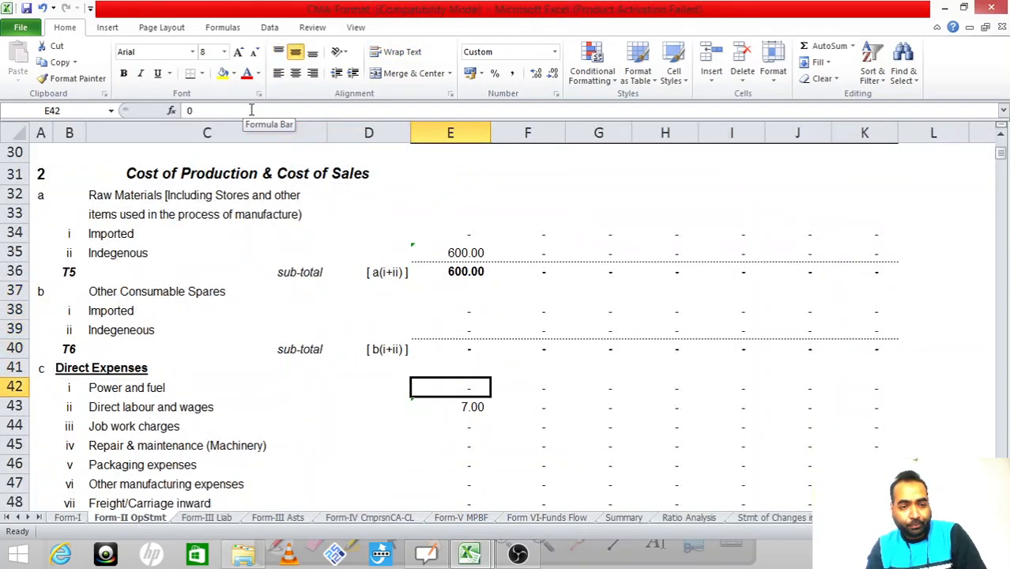
{"action": "key", "text": "Left"}
{"action": "key", "text": "Left"}
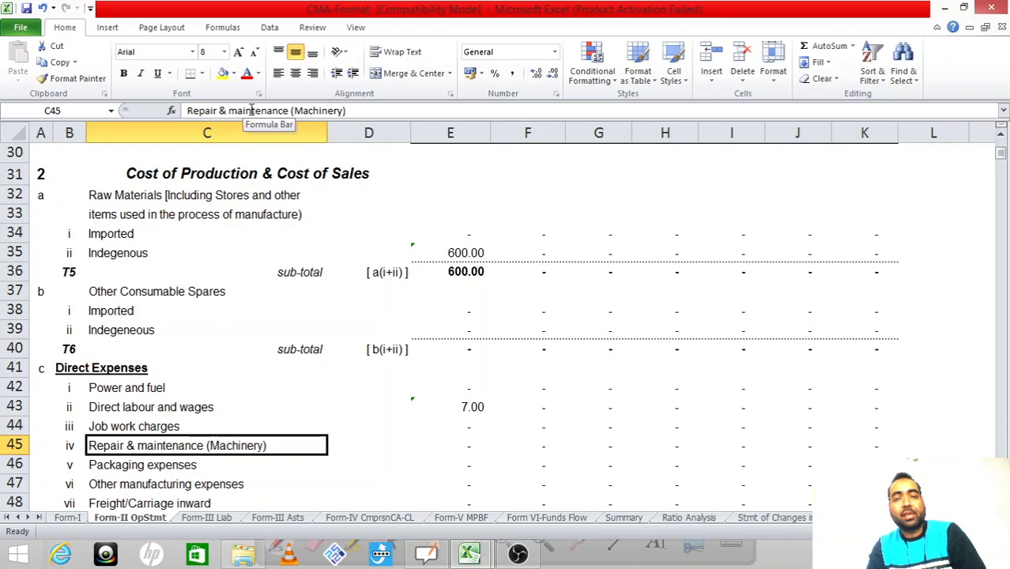
{"action": "key", "text": "Right"}
{"action": "key", "text": "Right"}
{"action": "key", "text": "Left"}
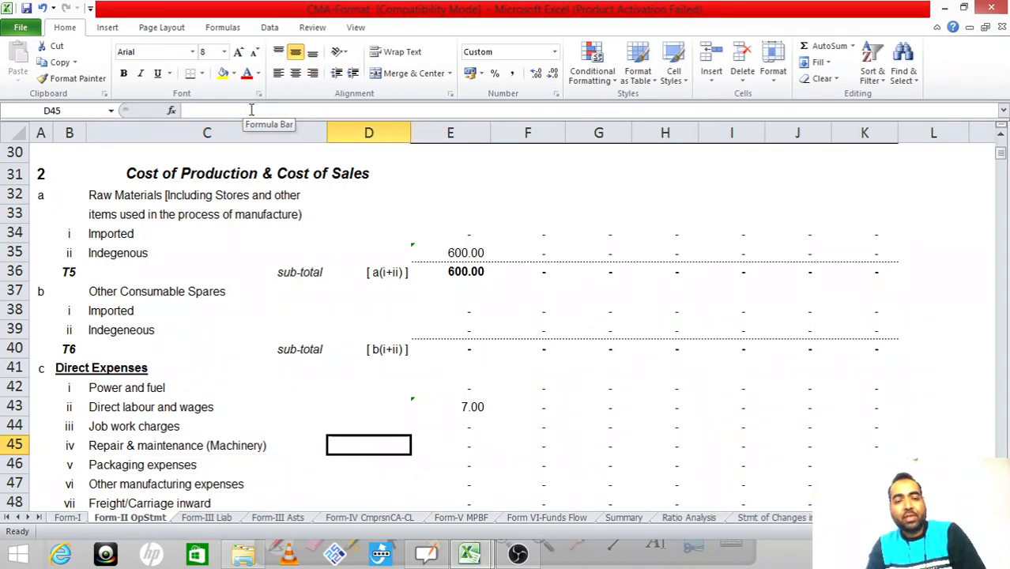
{"action": "key", "text": "Left"}
{"action": "key", "text": "Right"}
{"action": "key", "text": "Right"}
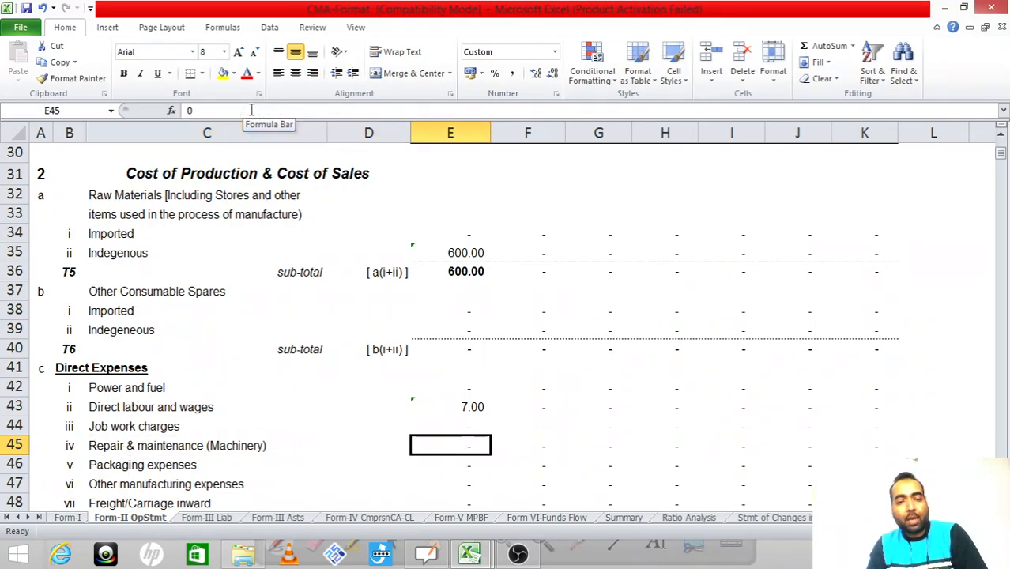
{"action": "key", "text": "ctrl+Tab"}
{"action": "key", "text": "ctrl+Tab"}
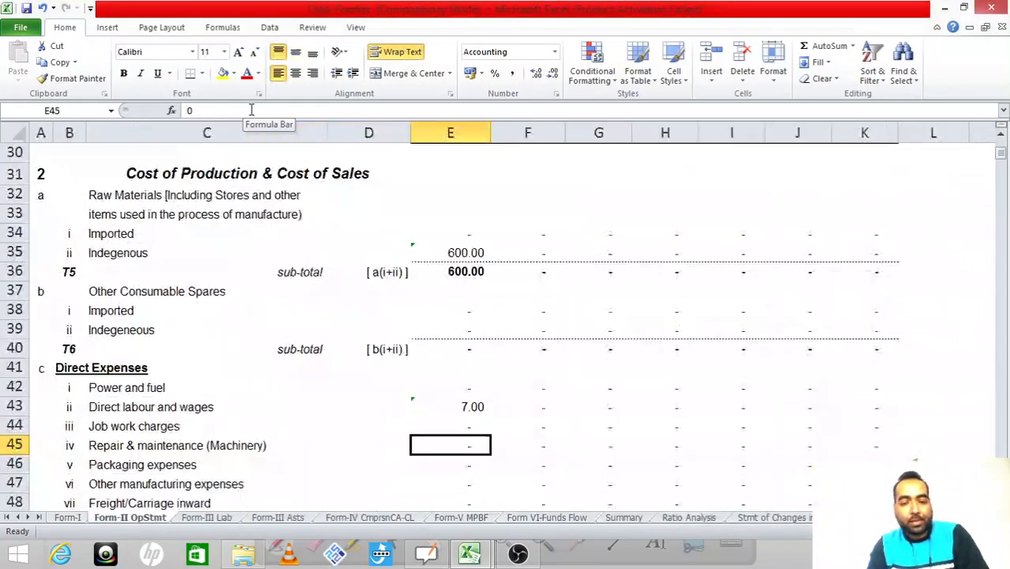
{"action": "type", "text": "=20"}
{"action": "key", "text": "Return"}
{"action": "key", "text": "Up"}
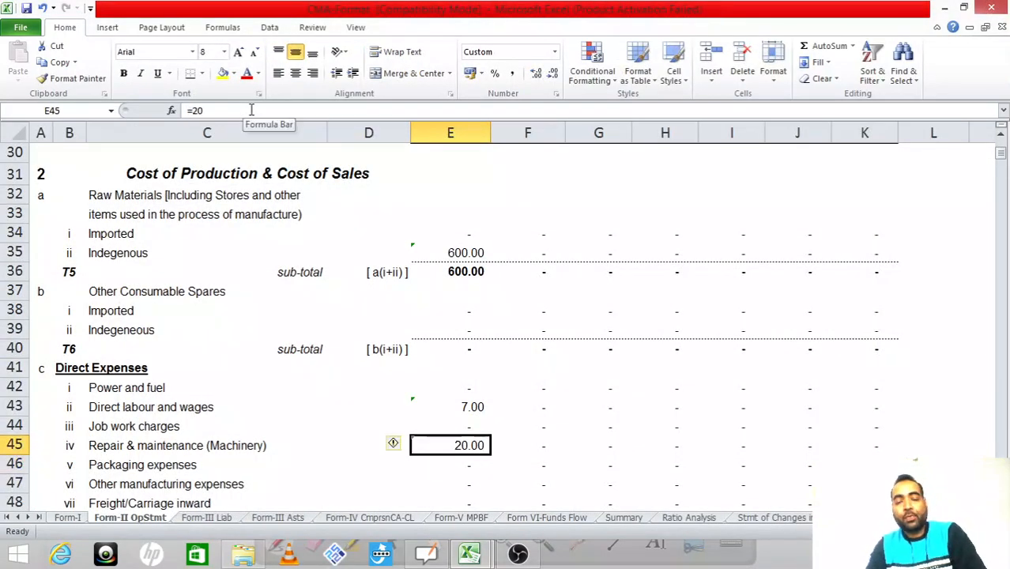
Step: Add the Ram Logistics Cement purchase to Form-II first-year Indegenous raw materials, making the formula =150+450+80
{"action": "key", "text": "ctrl+Tab"}
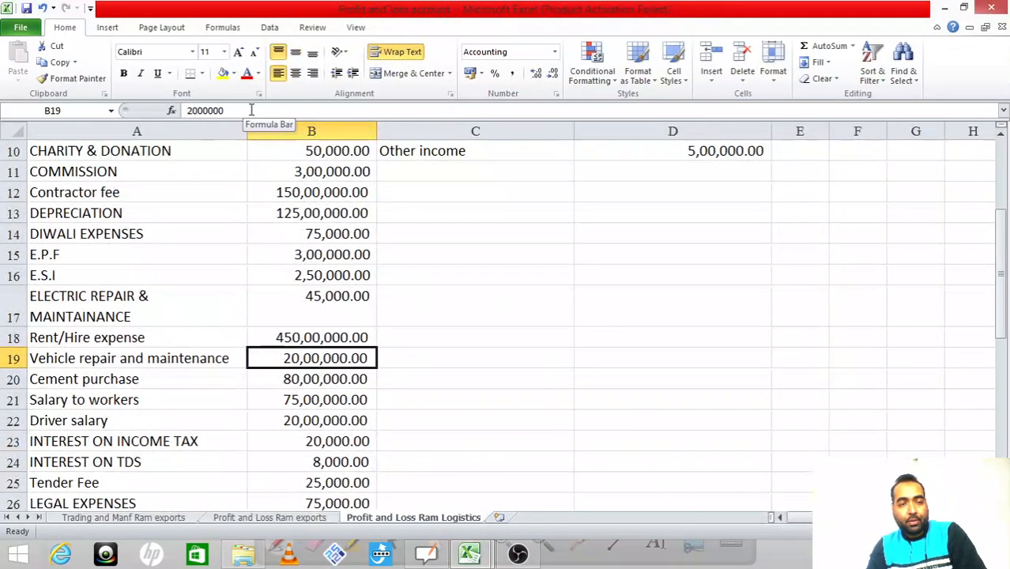
{"action": "key", "text": "Down"}
{"action": "key", "text": "Left"}
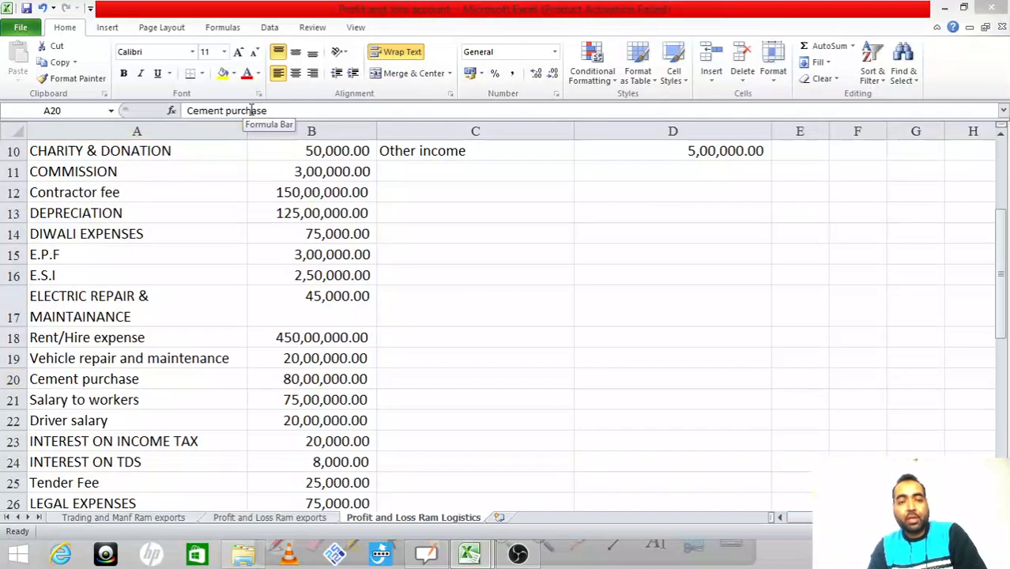
{"action": "key", "text": "ctrl+Tab"}
{"action": "key", "text": "Right"}
{"action": "key", "text": "Up"}
{"action": "key", "text": "Up"}
{"action": "key", "text": "Up"}
{"action": "key", "text": "Up"}
{"action": "key", "text": "Up"}
{"action": "key", "text": "Up"}
{"action": "key", "text": "Up"}
{"action": "key", "text": "Up"}
{"action": "key", "text": "Up"}
{"action": "key", "text": "Up"}
{"action": "key", "text": "Left"}
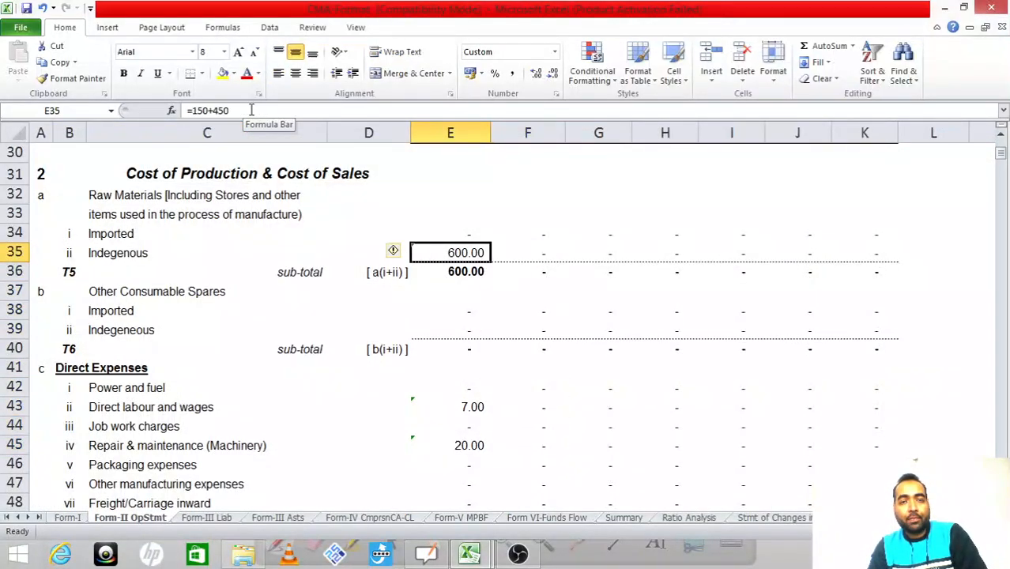
{"action": "key", "text": "F2"}
{"action": "type", "text": "+80"}
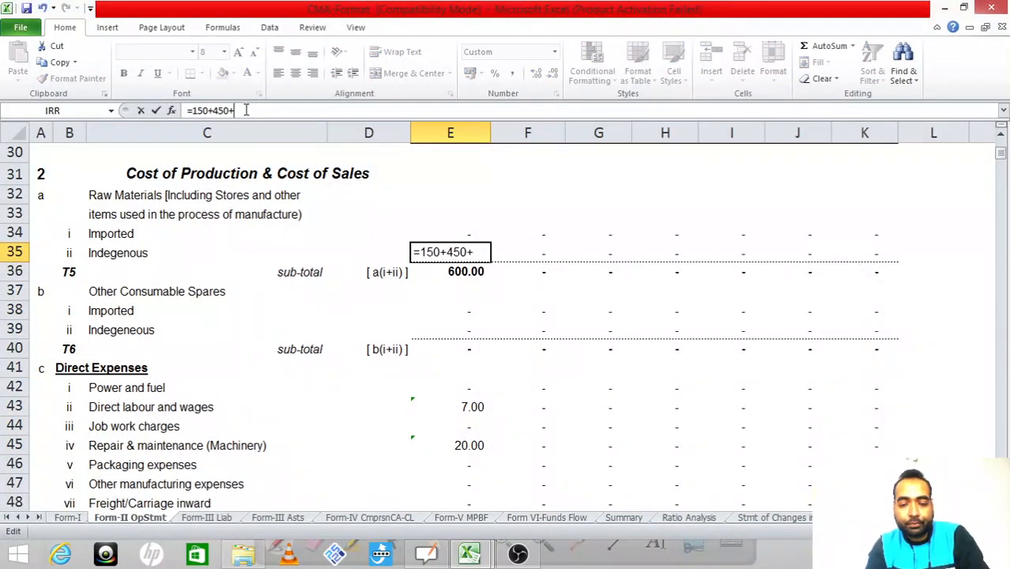
{"action": "key", "text": "Return"}
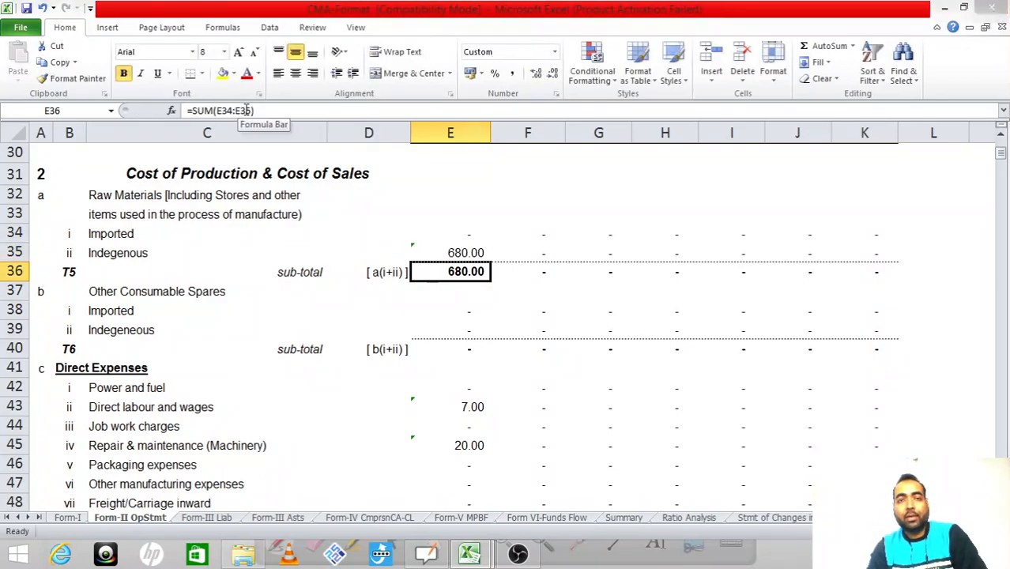
Step: Add the Salary to workers expense to Form-II first-year Direct labour and wages, making the formula =7+75
{"action": "key", "text": "ctrl+Tab"}
{"action": "key", "text": "Down"}
{"action": "key", "text": "Right"}
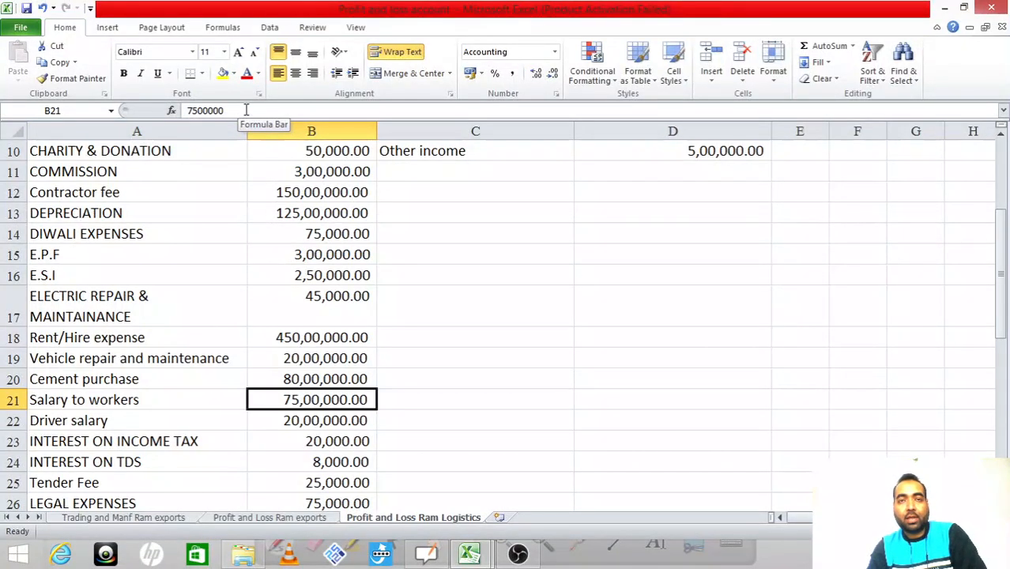
{"action": "key", "text": "Left"}
{"action": "key", "text": "Right"}
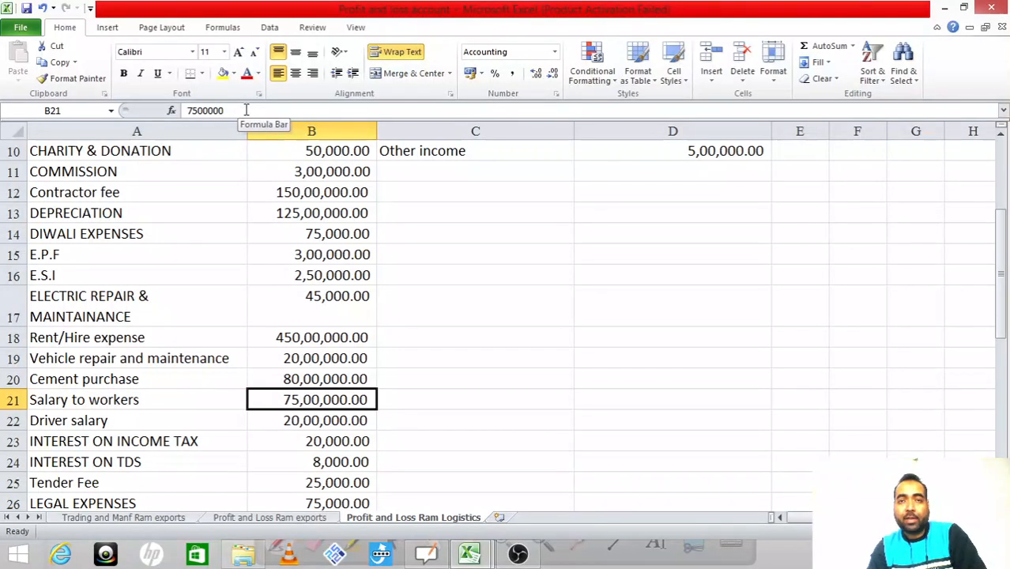
{"action": "key", "text": "ctrl+Tab"}
{"action": "key", "text": "Down"}
{"action": "key", "text": "Down"}
{"action": "key", "text": "Down"}
{"action": "key", "text": "Down"}
{"action": "key", "text": "Down"}
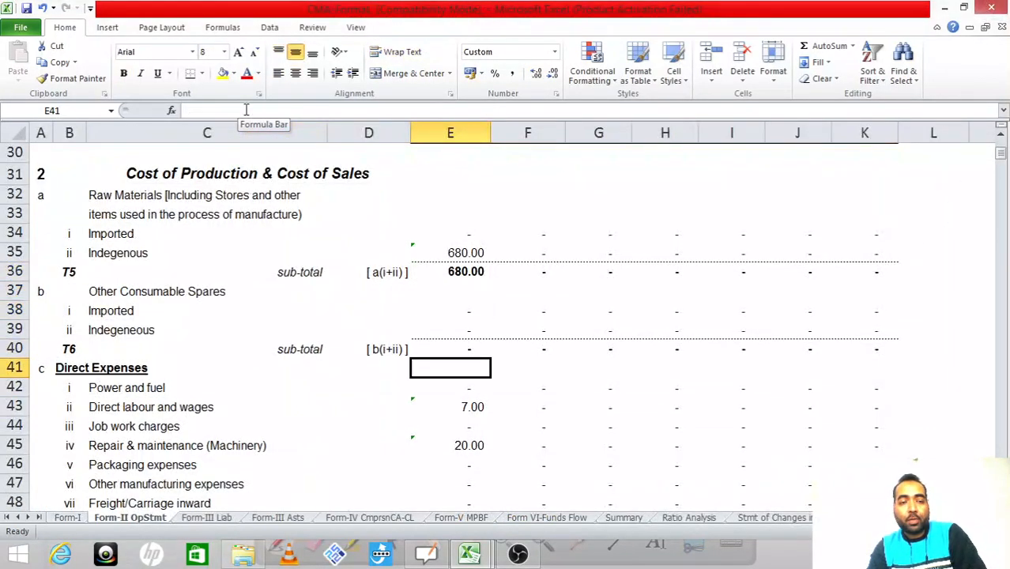
{"action": "key", "text": "Down"}
{"action": "key", "text": "Down"}
{"action": "left_click", "coordinate": [222, 109]}
{"action": "type", "text": "+75"}
{"action": "key", "text": "Return"}
{"action": "key", "text": "Up"}
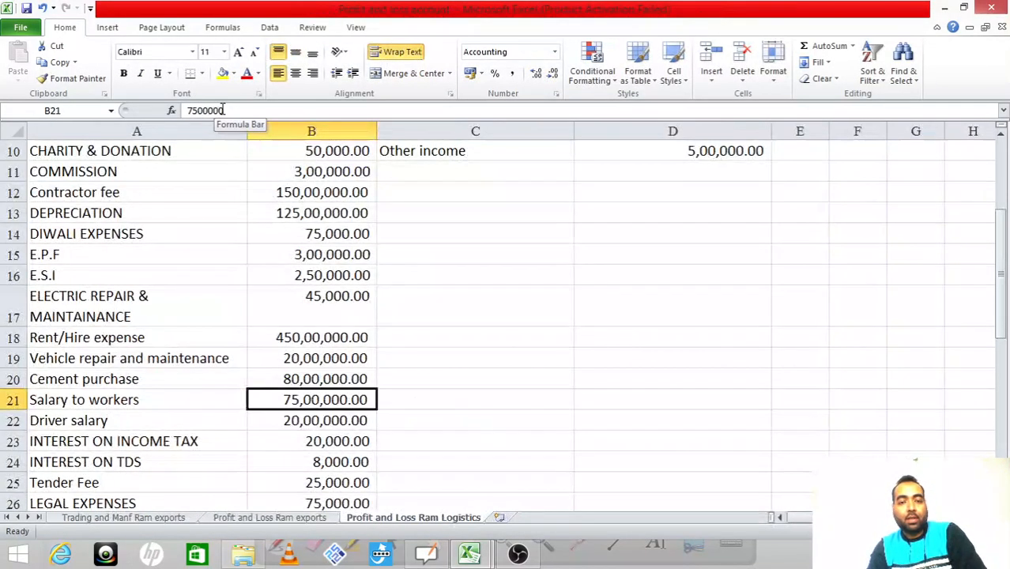
Step: Add the Driver salary expense to Form-II first-year Direct labour and wages, making the formula =7+75+20
{"action": "key", "text": "Down"}
{"action": "key", "text": "Left"}
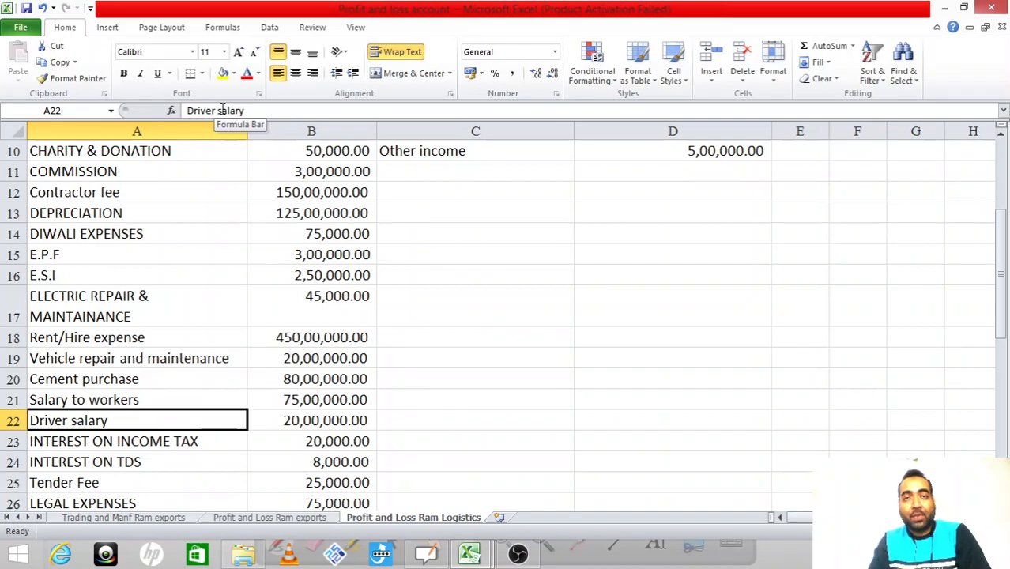
{"action": "key", "text": "alt+Tab"}
{"action": "key", "text": "Down"}
{"action": "key", "text": "Up"}
{"action": "left_click", "coordinate": [220, 113]}
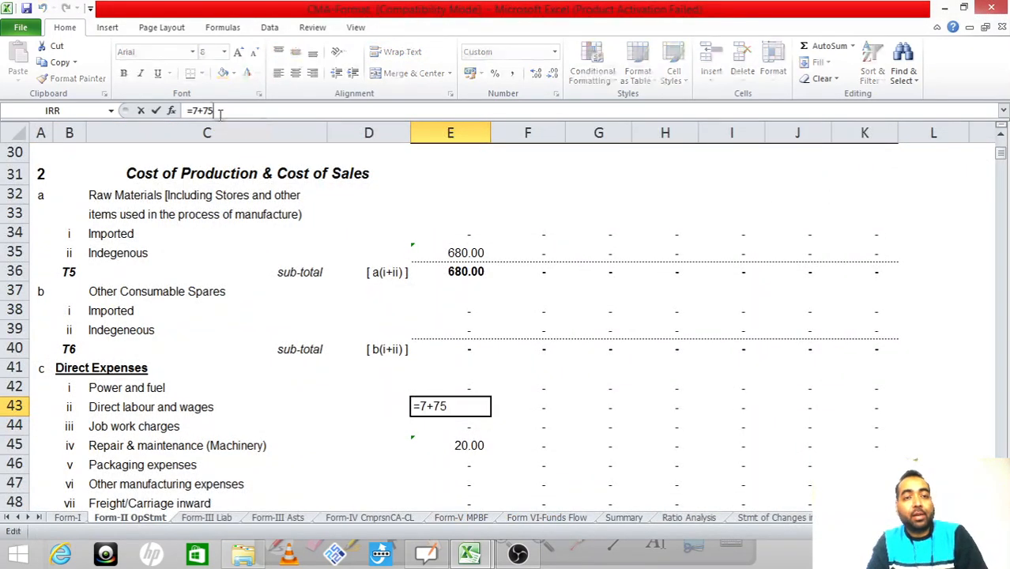
{"action": "type", "text": "+20"}
{"action": "key", "text": "Return"}
{"action": "key", "text": "Up"}
Step: Review the Ram Logistics entries from INTEREST ON INCOME TAX downward and look up the Tender Fee amount
{"action": "key", "text": "alt+Tab"}
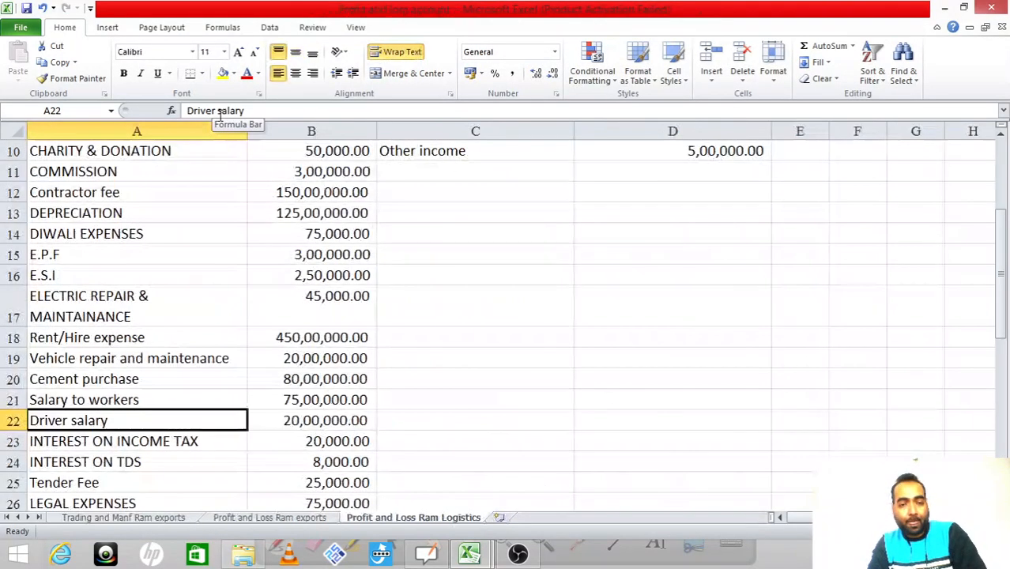
{"action": "key", "text": "Down"}
{"action": "key", "text": "Down"}
{"action": "key", "text": "Down"}
{"action": "key", "text": "Down"}
{"action": "key", "text": "Down"}
{"action": "key", "text": "Up"}
{"action": "key", "text": "Up"}
{"action": "key", "text": "Up"}
{"action": "key", "text": "Up"}
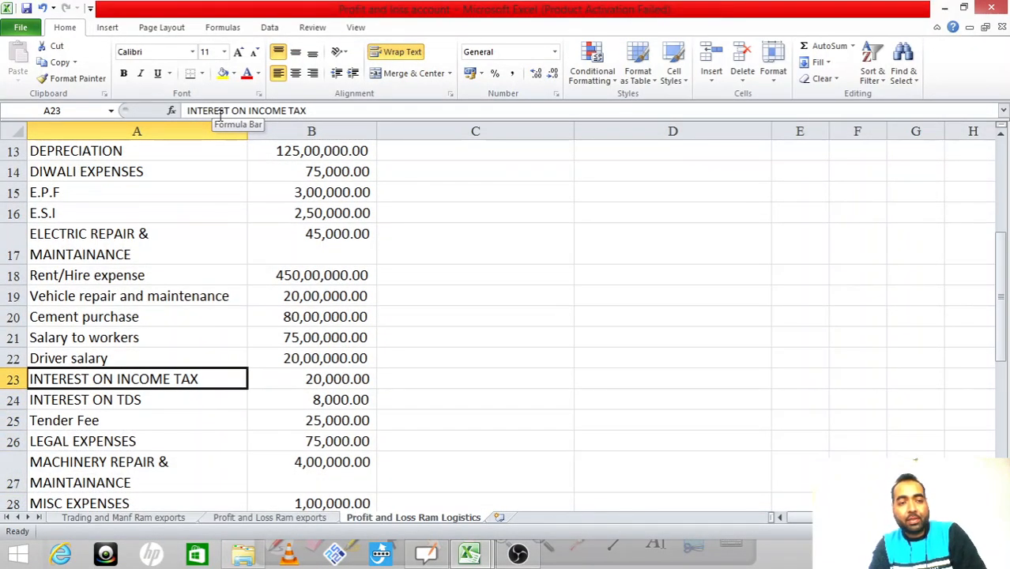
{"action": "key", "text": "Right"}
{"action": "key", "text": "Left"}
{"action": "key", "text": "Right"}
{"action": "key", "text": "Right"}
{"action": "key", "text": "Left"}
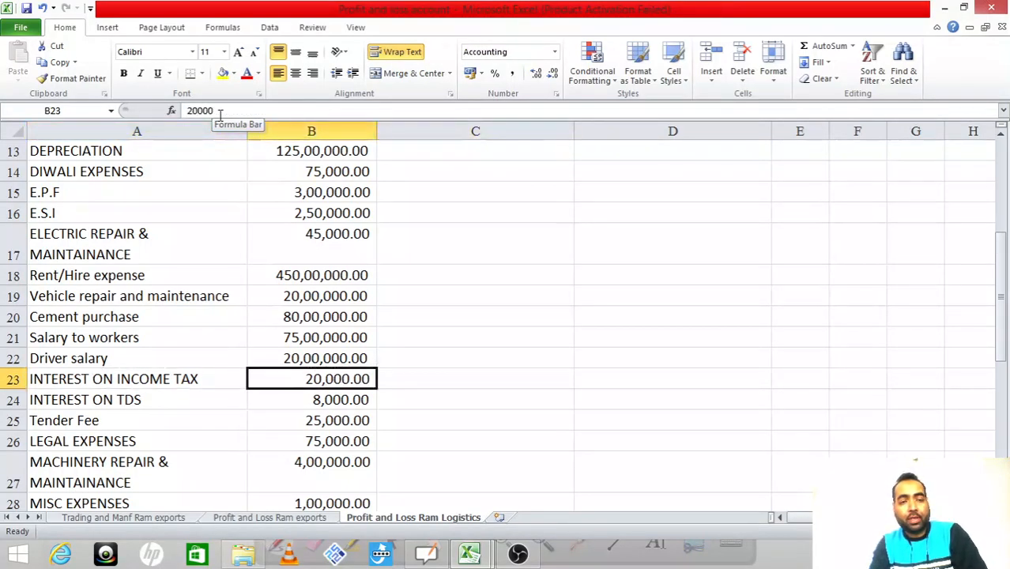
{"action": "key", "text": "Left"}
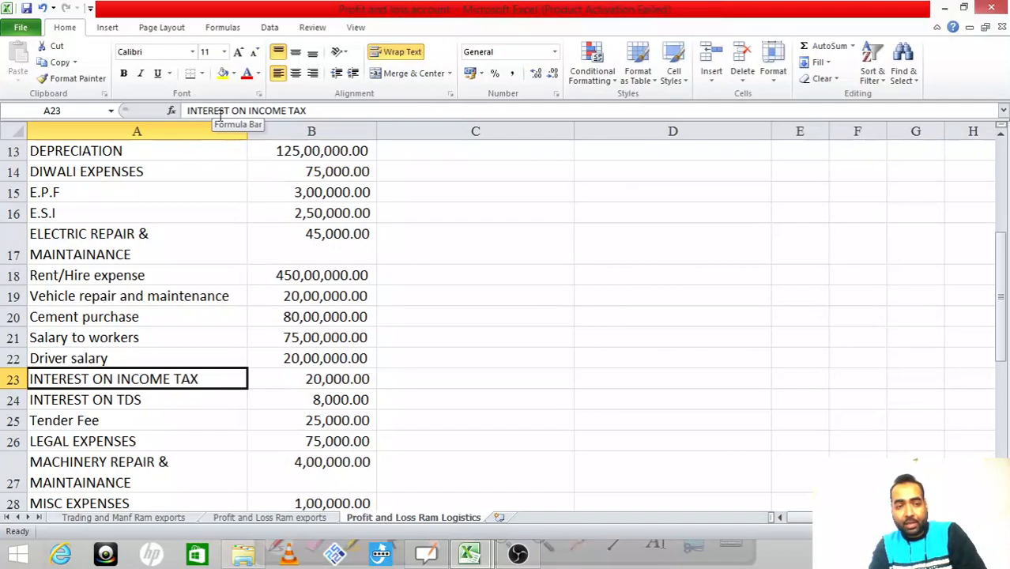
{"action": "key", "text": "Down"}
{"action": "key", "text": "Right"}
{"action": "key", "text": "Left"}
{"action": "key", "text": "Down"}
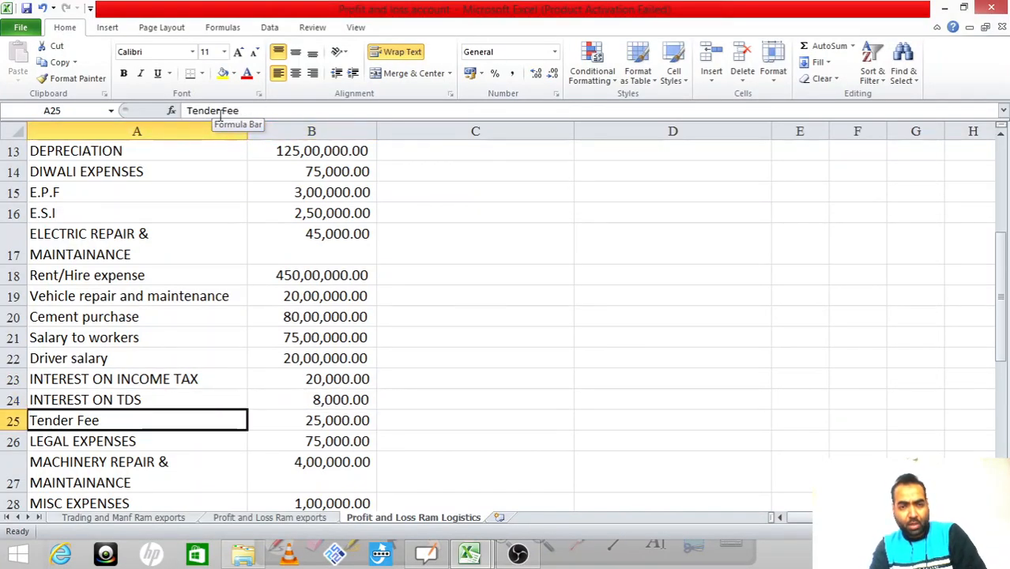
{"action": "key", "text": "Right"}
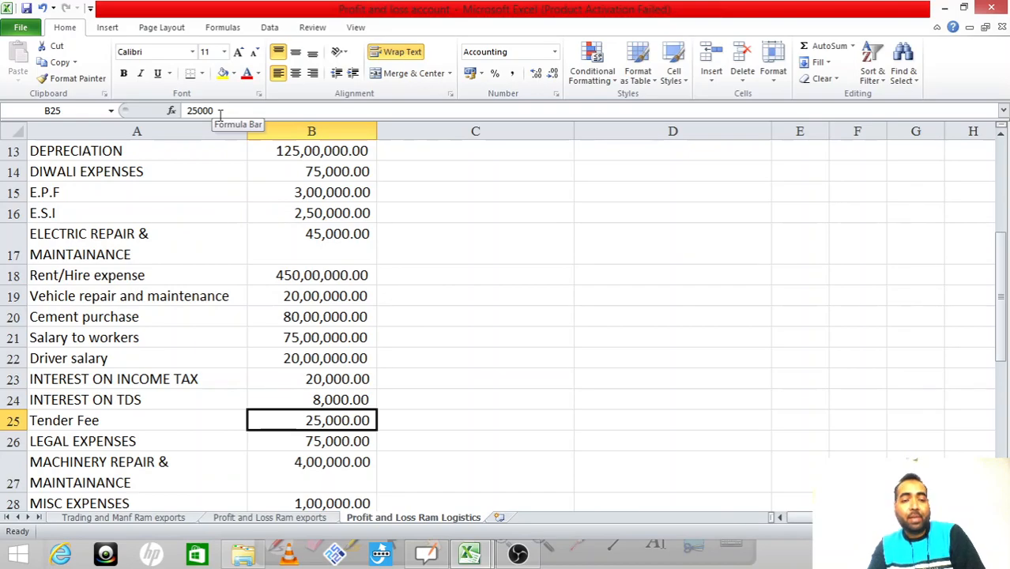
Step: Examine the Form-II Direct Expenses rows for one that suits the tender fee
{"action": "key", "text": "alt+Tab"}
{"action": "key", "text": "Down"}
{"action": "key", "text": "Down"}
{"action": "key", "text": "Down"}
{"action": "key", "text": "Down"}
{"action": "key", "text": "Down"}
{"action": "key", "text": "Down"}
{"action": "key", "text": "Down"}
{"action": "key", "text": "Down"}
{"action": "key", "text": "Up"}
{"action": "key", "text": "Up"}
{"action": "key", "text": "Up"}
{"action": "key", "text": "Left"}
{"action": "key", "text": "Up"}
{"action": "key", "text": "Left"}
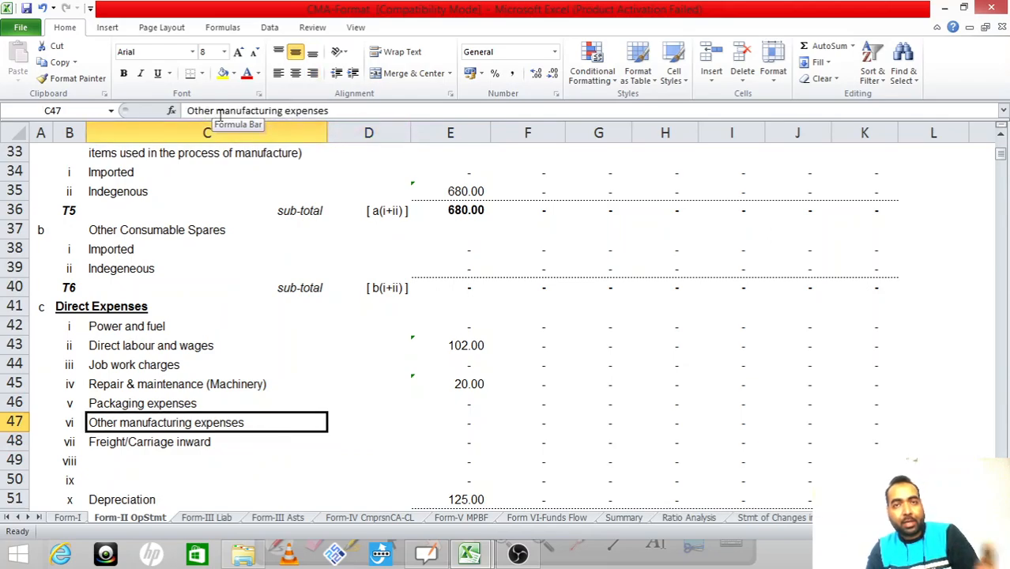
Step: Enter the Tender Fee as =.25 in Form-II first-year Other manufacturing expenses
{"action": "key", "text": "Right"}
{"action": "key", "text": "Right"}
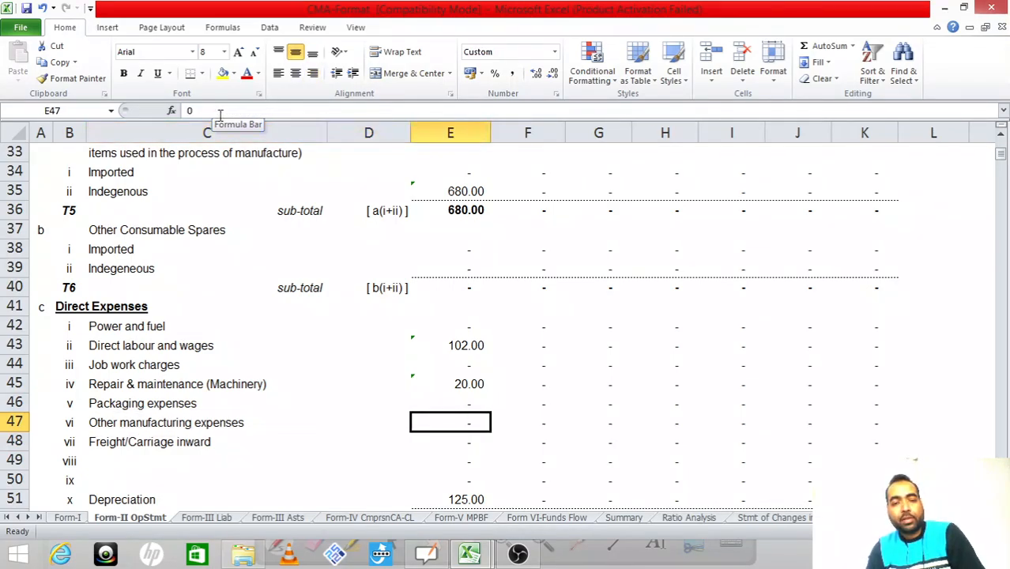
{"action": "key", "text": "Left"}
{"action": "key", "text": "Left"}
{"action": "key", "text": "Left"}
{"action": "key", "text": "Right"}
{"action": "key", "text": "Right"}
{"action": "key", "text": "Right"}
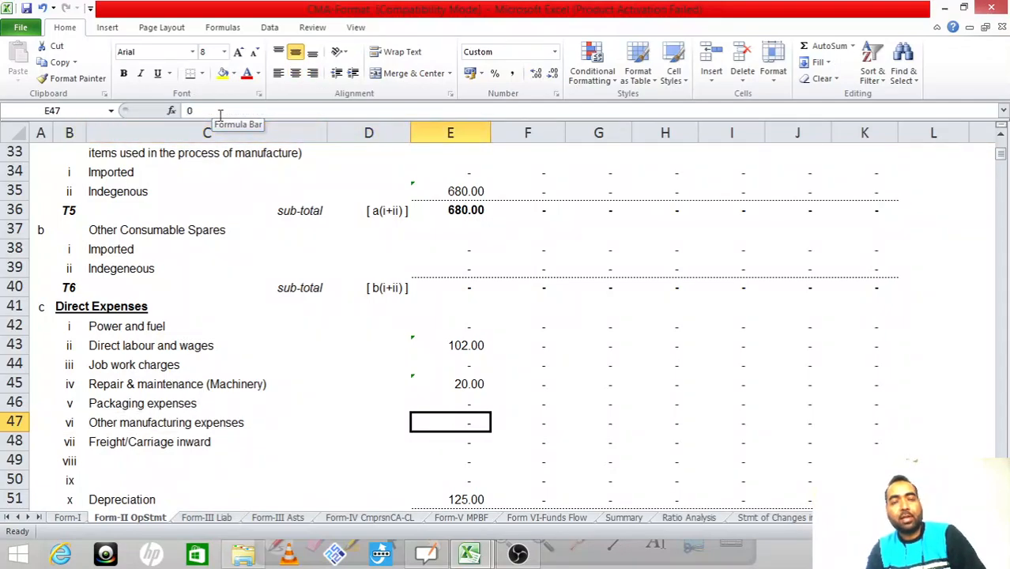
{"action": "key", "text": "ctrl+Tab"}
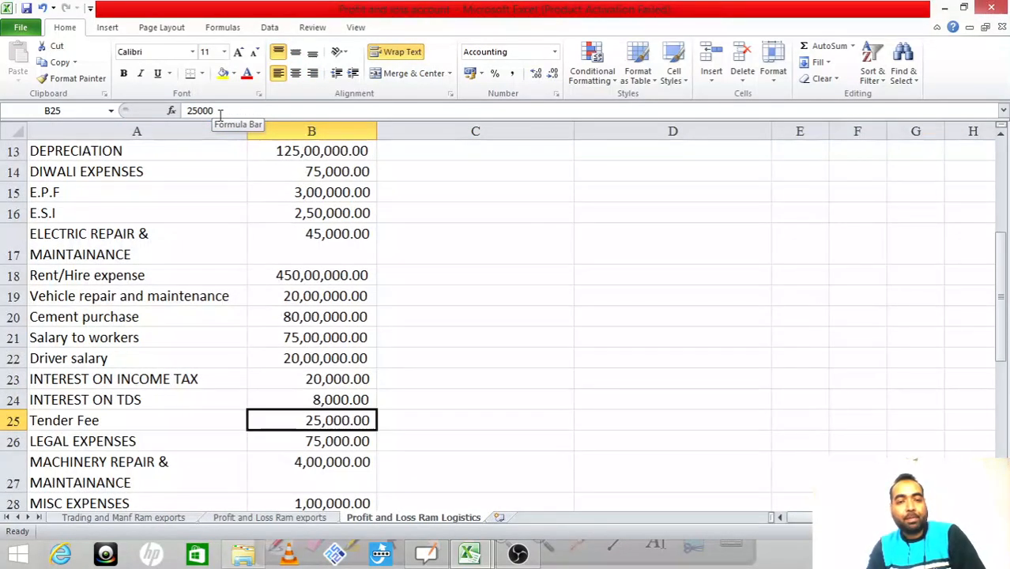
{"action": "key", "text": "ctrl+Tab"}
{"action": "type", "text": "=.25"}
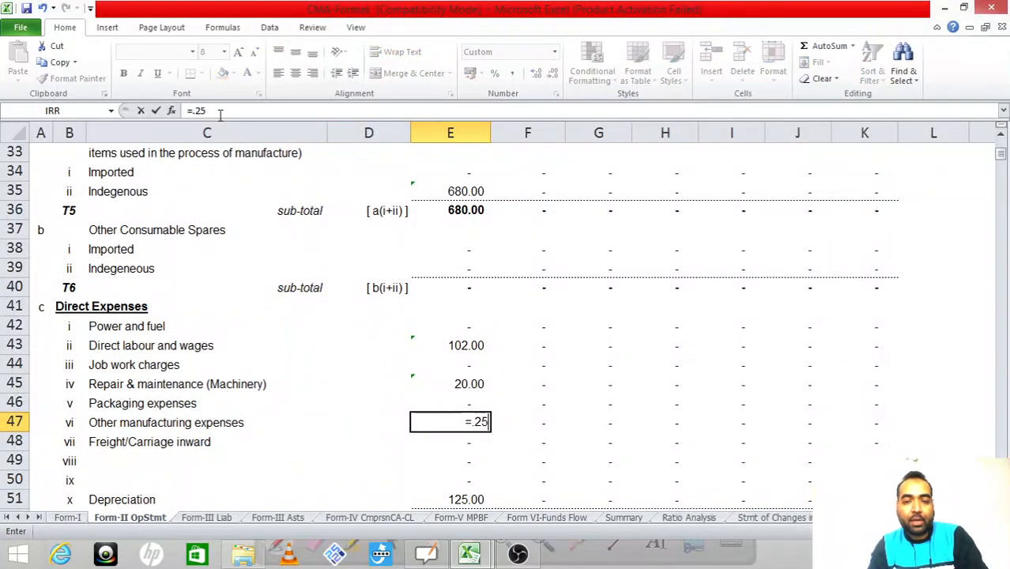
{"action": "key", "text": "Return"}
{"action": "key", "text": "Up"}
Step: Review the Ram Logistics entries from LEGAL EXPENSES to MOBILE PHONE EXPENSES and look up the MACHINERY REPAIR & MAINTAINANCE amount
{"action": "key", "text": "ctrl+Tab"}
{"action": "key", "text": "Left"}
{"action": "key", "text": "Down"}
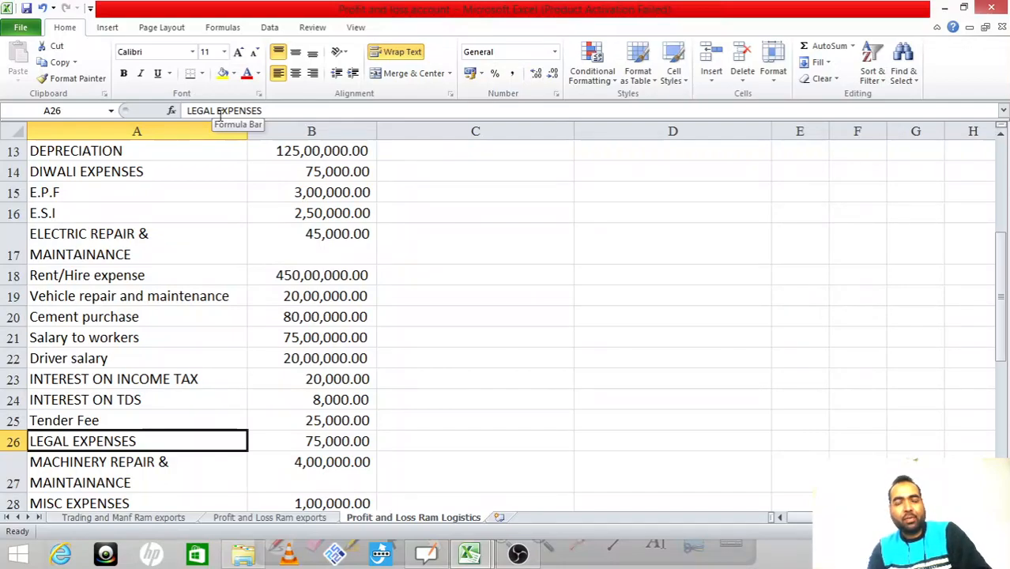
{"action": "key", "text": "Down"}
{"action": "key", "text": "Down"}
{"action": "key", "text": "Down"}
{"action": "key", "text": "Down"}
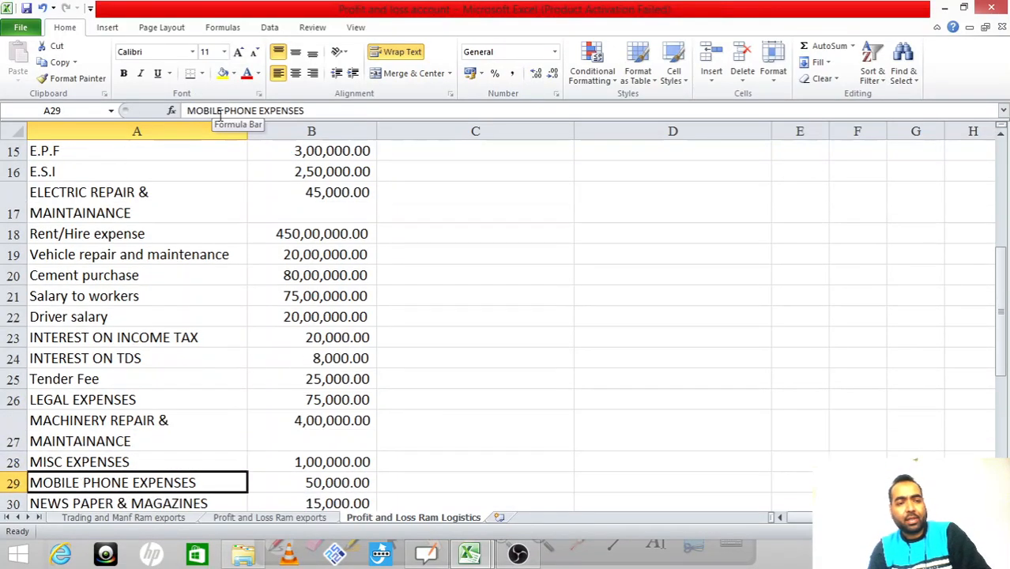
{"action": "key", "text": "Up"}
{"action": "key", "text": "Up"}
{"action": "key", "text": "Up"}
{"action": "key", "text": "Right"}
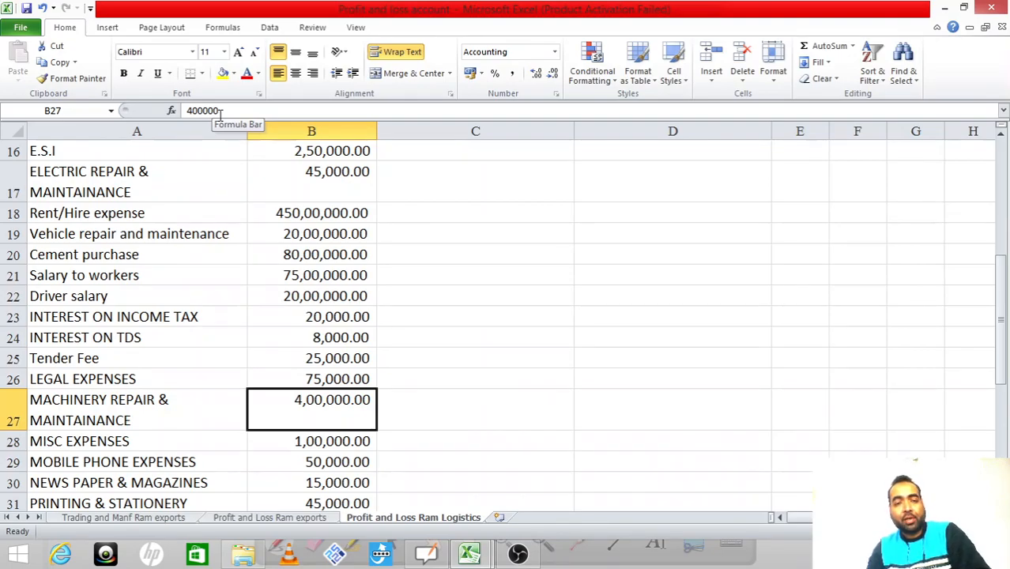
Step: Add the machinery repair expense to Form-II first-year Repair & maintenance (Machinery), making the formula =20+4
{"action": "key", "text": "ctrl+Tab"}
{"action": "key", "text": "Up"}
{"action": "key", "text": "Up"}
{"action": "key", "text": "Up"}
{"action": "key", "text": "Down"}
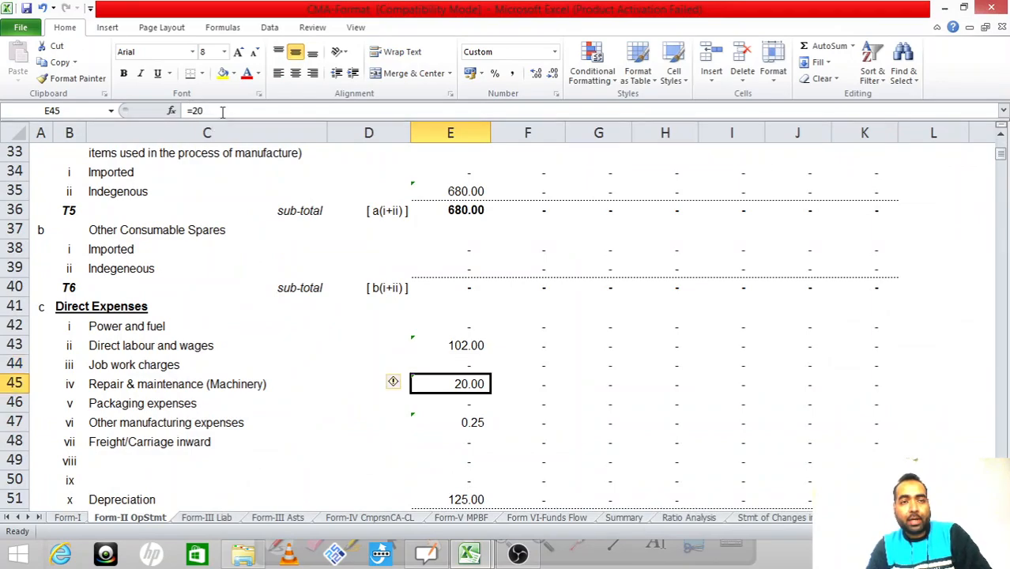
{"action": "left_click", "coordinate": [222, 111]}
{"action": "type", "text": "+4"}
{"action": "key", "text": "Return"}
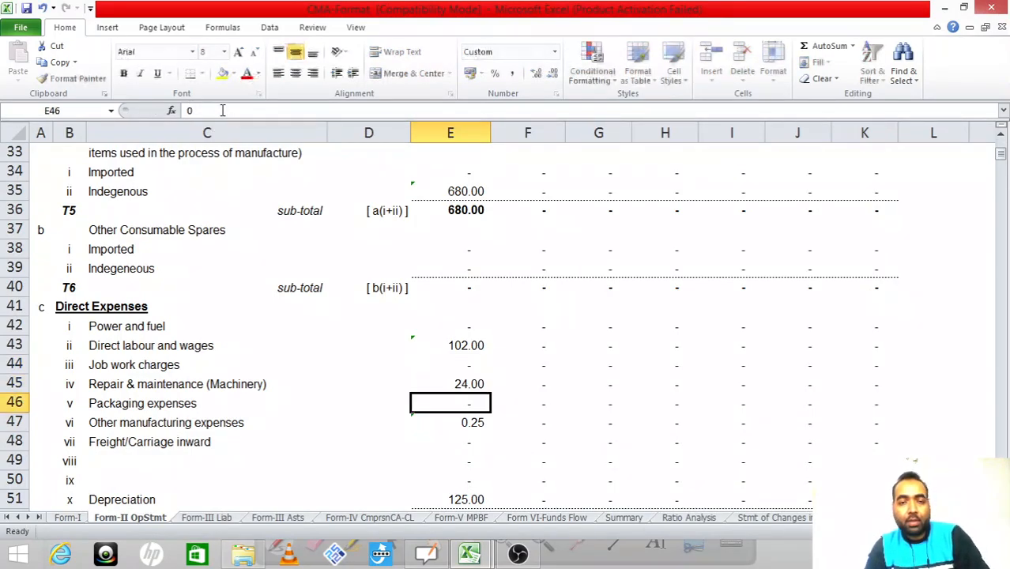
{"action": "key", "text": "Up"}
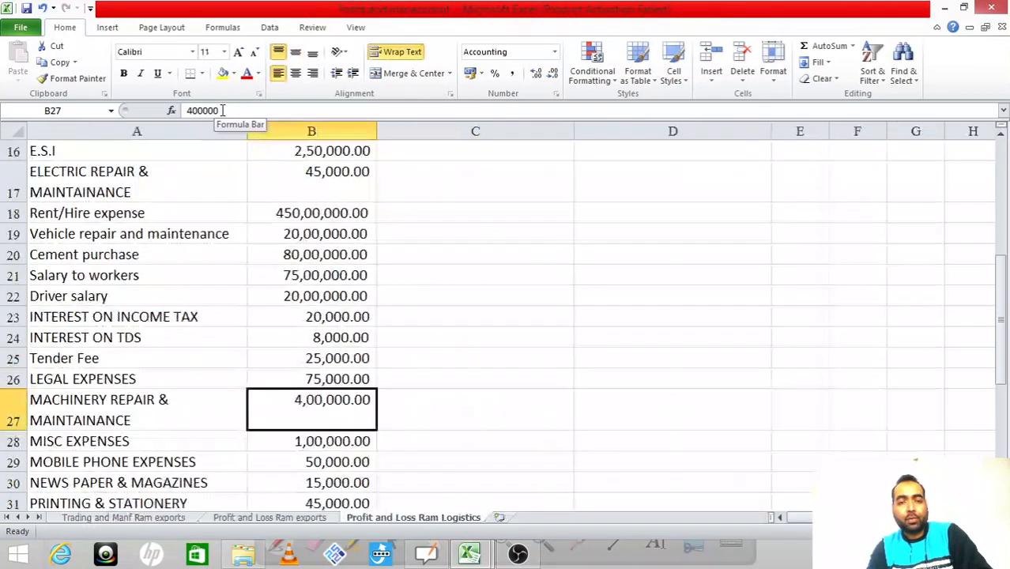
Step: Review the Ram Logistics expense entries from MISC EXPENSES down to PROFESSIONAL CHARGES
{"action": "key", "text": "Down"}
{"action": "key", "text": "Down"}
{"action": "key", "text": "Up"}
{"action": "key", "text": "Left"}
{"action": "key", "text": "Right"}
{"action": "key", "text": "Down"}
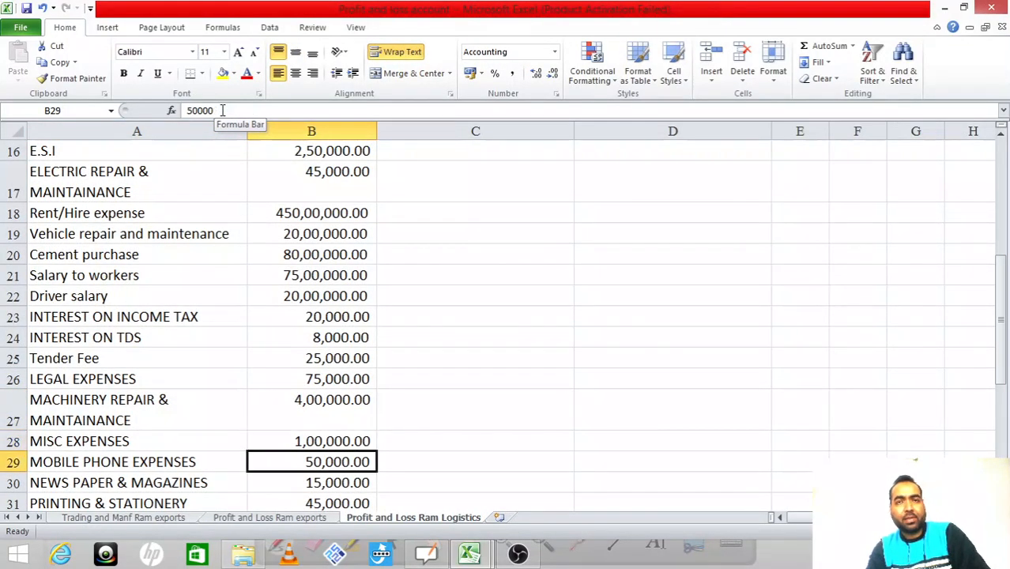
{"action": "key", "text": "Down"}
{"action": "key", "text": "Down"}
{"action": "key", "text": "Down"}
{"action": "key", "text": "Down"}
{"action": "key", "text": "Down"}
{"action": "key", "text": "Up"}
{"action": "key", "text": "Up"}
{"action": "key", "text": "Up"}
{"action": "key", "text": "Up"}
{"action": "key", "text": "Left"}
{"action": "key", "text": "Down"}
{"action": "key", "text": "Right"}
{"action": "key", "text": "Down"}
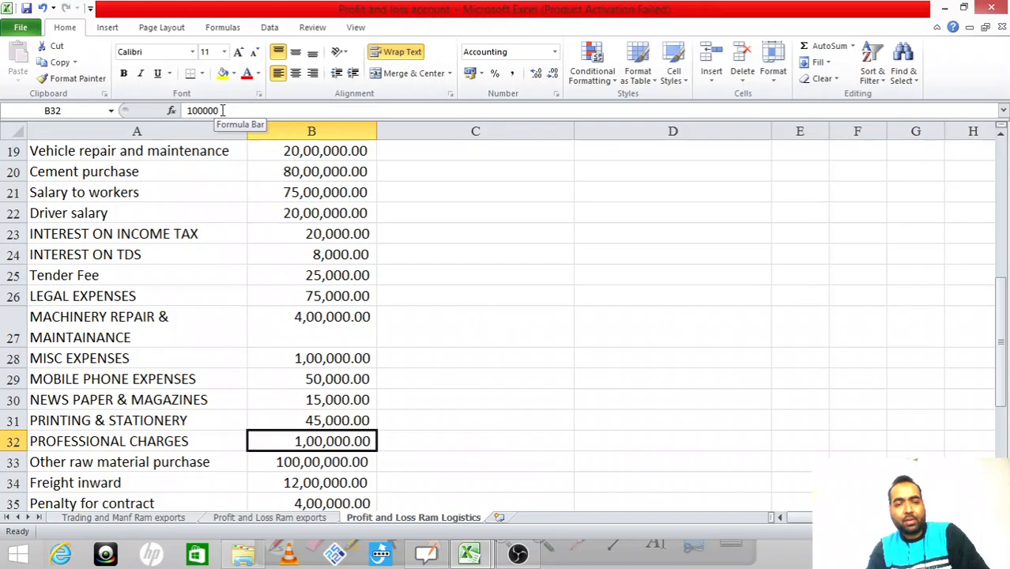
Step: Check the Ram Logistics entries after PROFESSIONAL CHARGES, from Other raw material purchase to Loss by fire
{"action": "key", "text": "Left"}
{"action": "key", "text": "Right"}
{"action": "key", "text": "Left"}
{"action": "key", "text": "Down"}
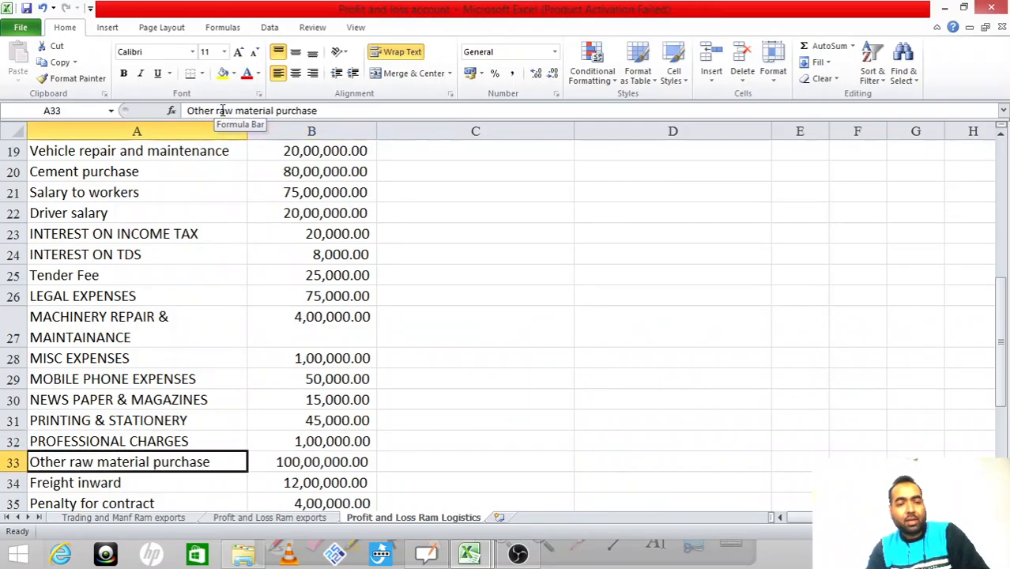
{"action": "key", "text": "Down"}
{"action": "key", "text": "Down"}
{"action": "key", "text": "Down"}
{"action": "key", "text": "Up"}
{"action": "key", "text": "Up"}
{"action": "key", "text": "Up"}
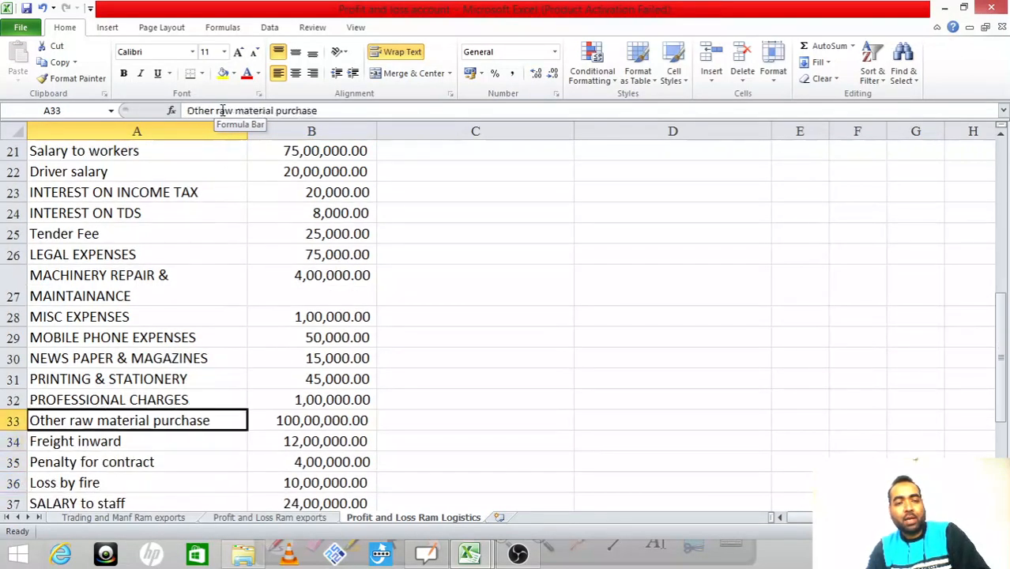
Step: Add the other raw material purchase to Form-II first-year Indegenous raw materials, making the formula =150+450+80+100
{"action": "key", "text": "ctrl+Tab"}
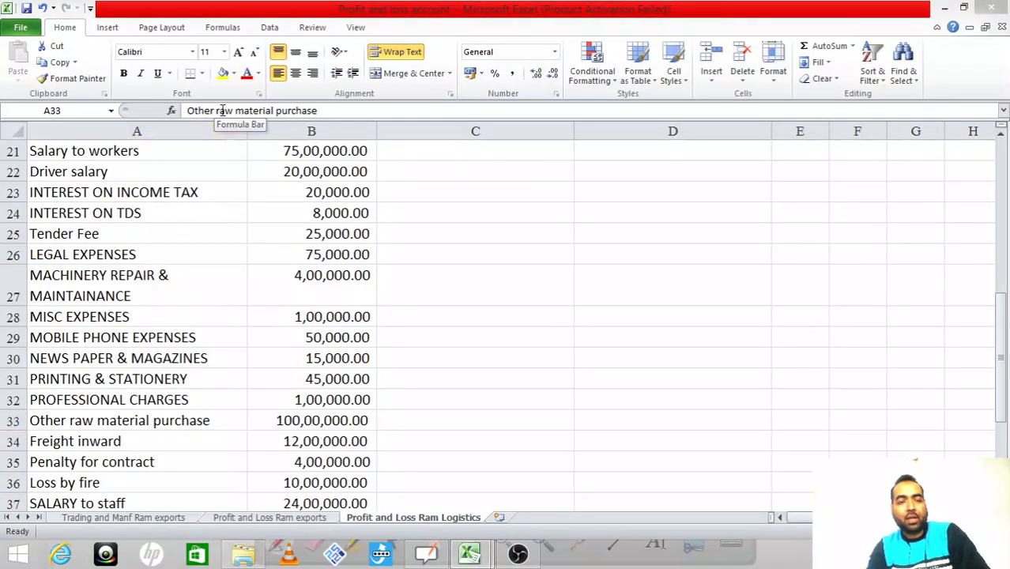
{"action": "key", "text": "Up"}
{"action": "key", "text": "Up"}
{"action": "key", "text": "Up"}
{"action": "key", "text": "Up"}
{"action": "key", "text": "Up"}
{"action": "key", "text": "Up"}
{"action": "key", "text": "Up"}
{"action": "key", "text": "Up"}
{"action": "key", "text": "Up"}
{"action": "key", "text": "Up"}
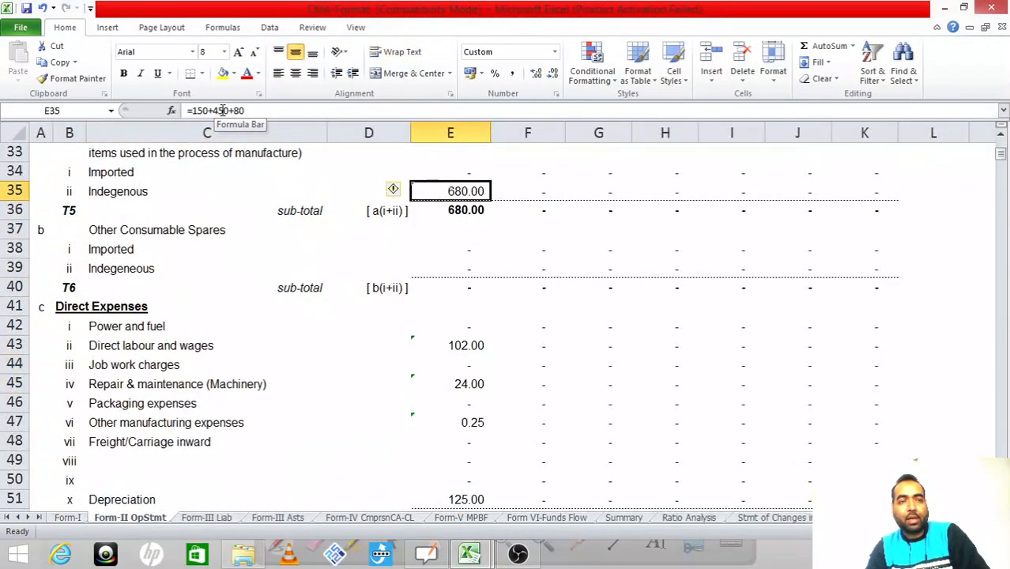
{"action": "left_click", "coordinate": [251, 110]}
{"action": "type", "text": "+100"}
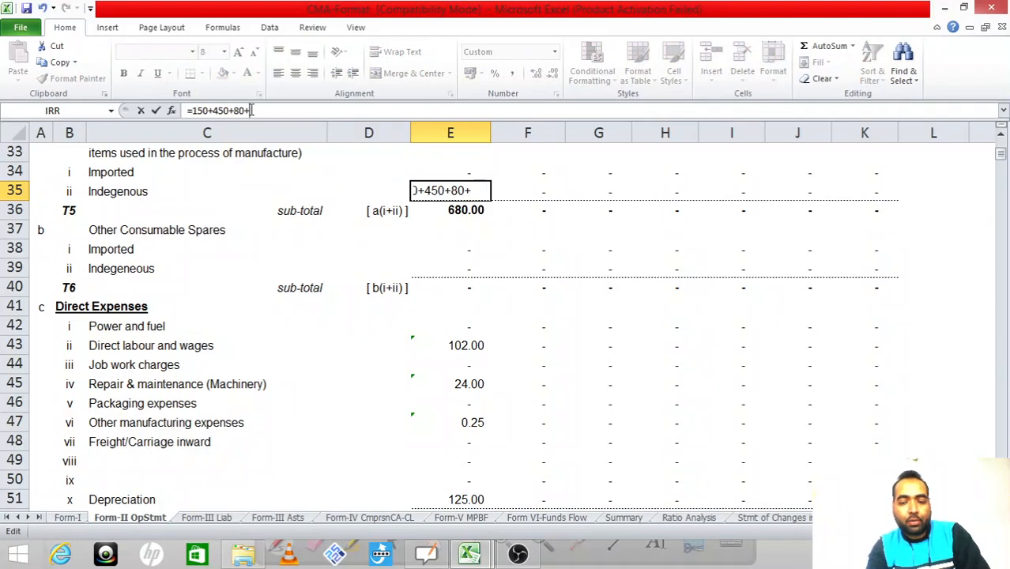
{"action": "key", "text": "Return"}
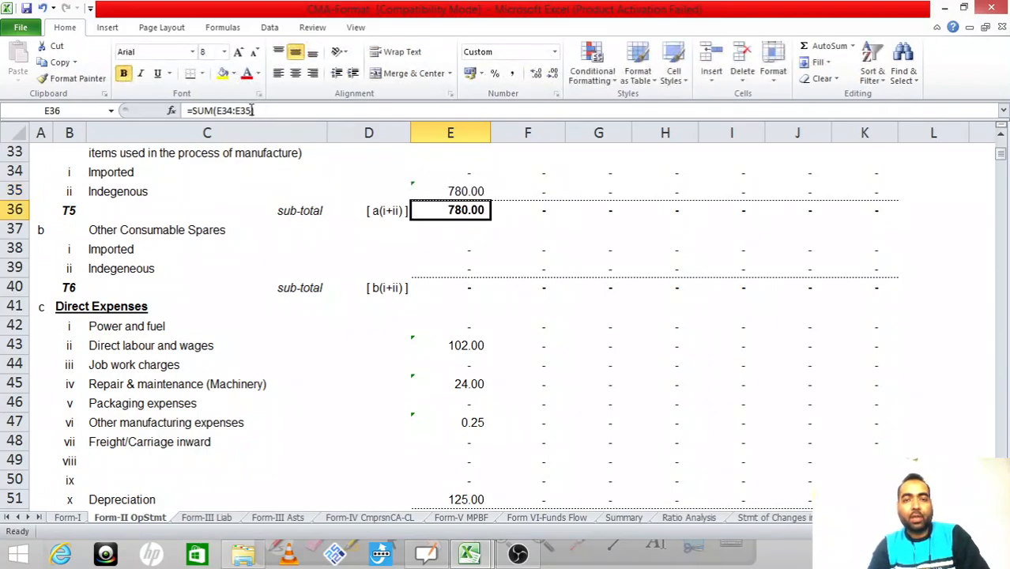
{"action": "key", "text": "Up"}
Step: Look up Freight inward on the Ram Logistics sheet and enter =12 for first-year Freight/Carriage inward in Form-II
{"action": "key", "text": "alt+Tab"}
{"action": "key", "text": "Right"}
{"action": "key", "text": "Left"}
{"action": "key", "text": "Down"}
{"action": "key", "text": "Right"}
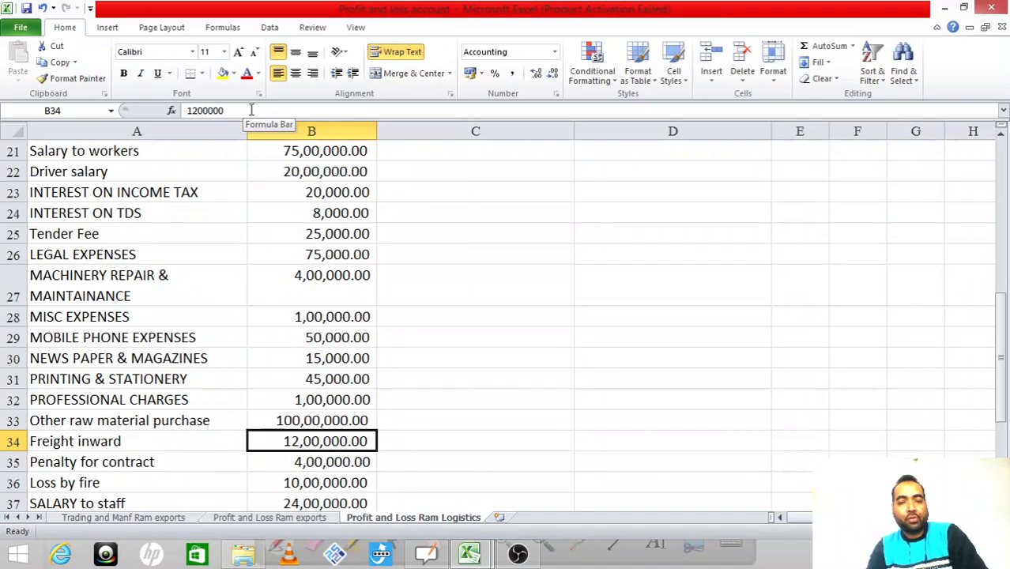
{"action": "key", "text": "alt+Tab"}
{"action": "key", "text": "Down"}
{"action": "key", "text": "Down"}
{"action": "key", "text": "Down"}
{"action": "key", "text": "Down"}
{"action": "key", "text": "Down"}
{"action": "key", "text": "Down"}
{"action": "key", "text": "Down"}
{"action": "key", "text": "Down"}
{"action": "key", "text": "Down"}
{"action": "key", "text": "Down"}
{"action": "key", "text": "Down"}
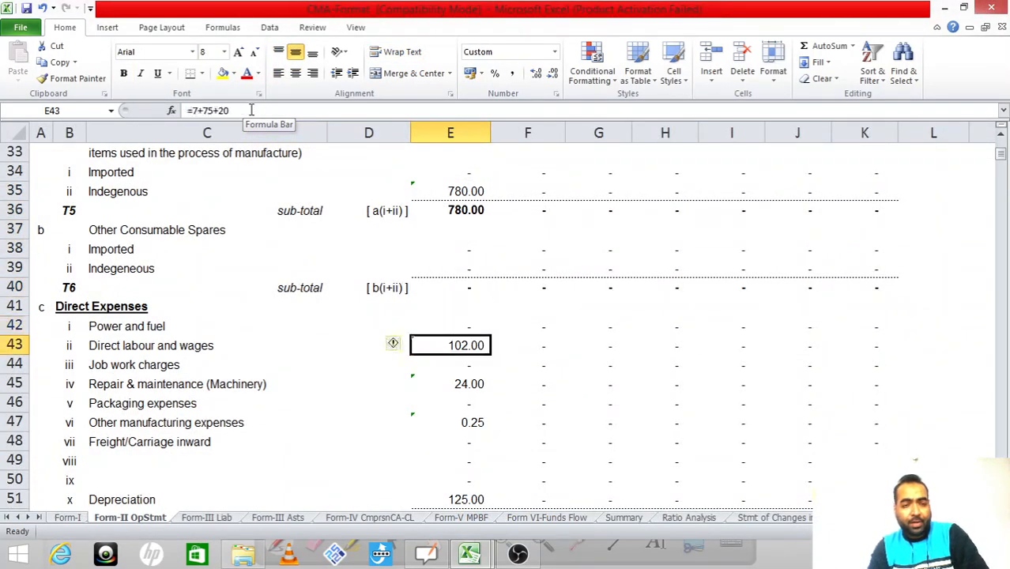
{"action": "key", "text": "Down"}
{"action": "key", "text": "Down"}
{"action": "key", "text": "Down"}
{"action": "key", "text": "Up"}
{"action": "key", "text": "Left"}
{"action": "key", "text": "Left"}
{"action": "key", "text": "Left"}
{"action": "key", "text": "Right"}
{"action": "key", "text": "Right"}
{"action": "key", "text": "Right"}
{"action": "key", "text": "alt+Tab"}
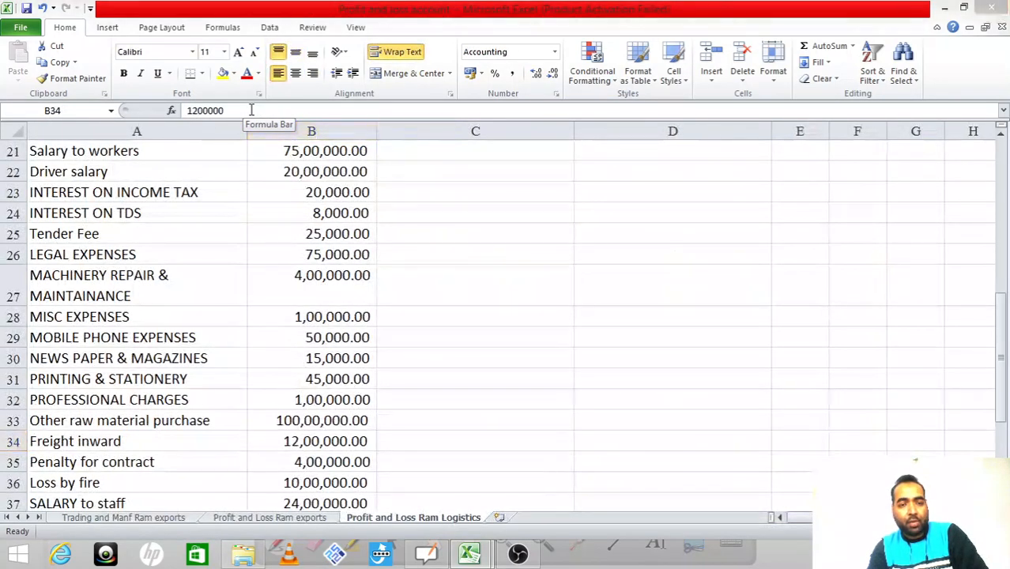
{"action": "key", "text": "alt+Tab"}
{"action": "type", "text": "12"}
{"action": "key", "text": "BackSpace"}
{"action": "key", "text": "BackSpace"}
{"action": "type", "text": "=12"}
{"action": "key", "text": "Return"}
{"action": "key", "text": "Up"}
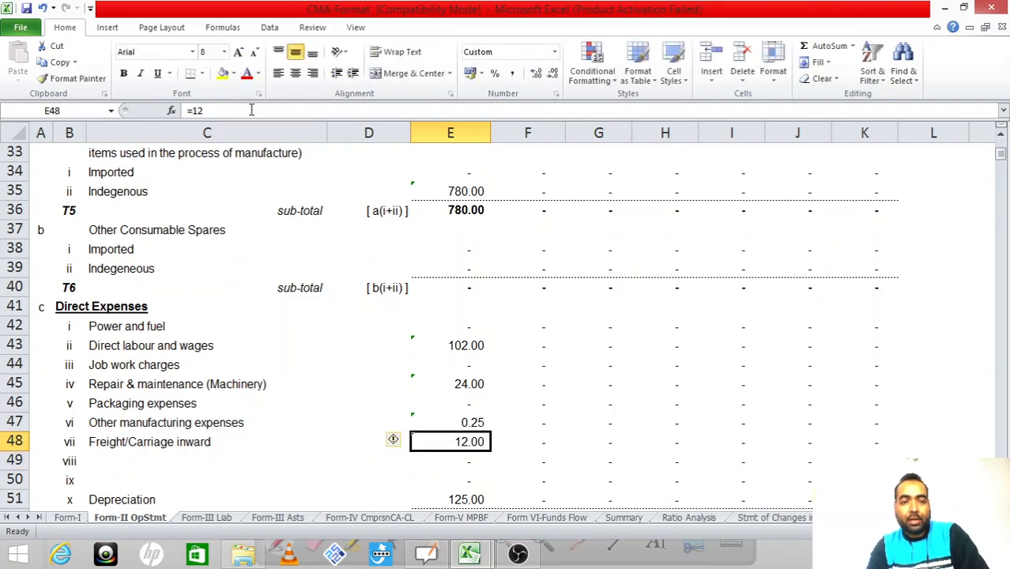
{"action": "key", "text": "Left"}
{"action": "key", "text": "Left"}
{"action": "key", "text": "Up"}
{"action": "key", "text": "Right"}
{"action": "key", "text": "Right"}
{"action": "key", "text": "Down"}
{"action": "key", "text": "Down"}
{"action": "key", "text": "Up"}
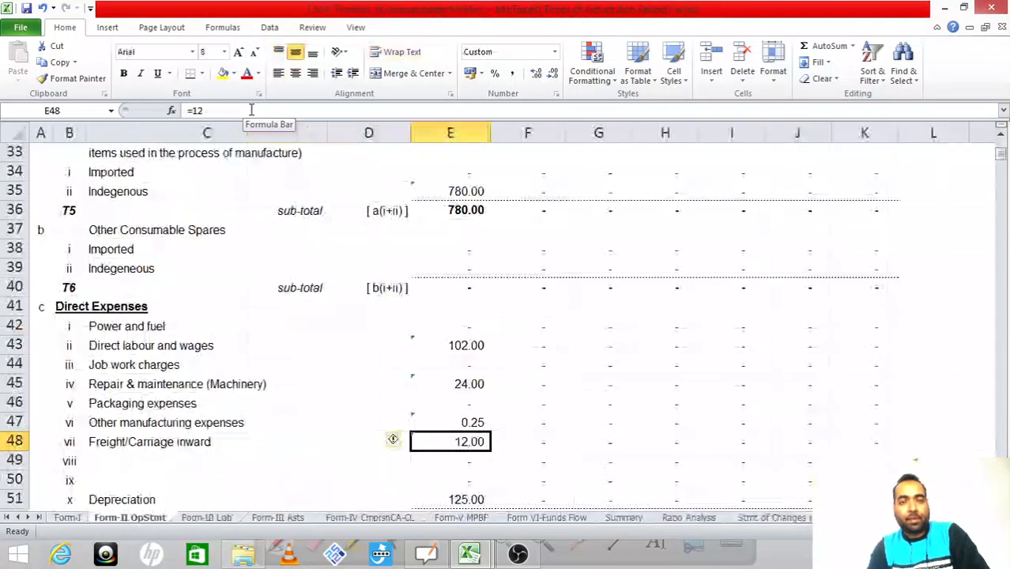
Step: Review the Ram Logistics entries from Penalty for contract down to STAFF & WORKER WELFARE and look up the contract penalty amount
{"action": "key", "text": "ctrl+Tab"}
{"action": "key", "text": "Left"}
{"action": "key", "text": "Down"}
{"action": "key", "text": "Down"}
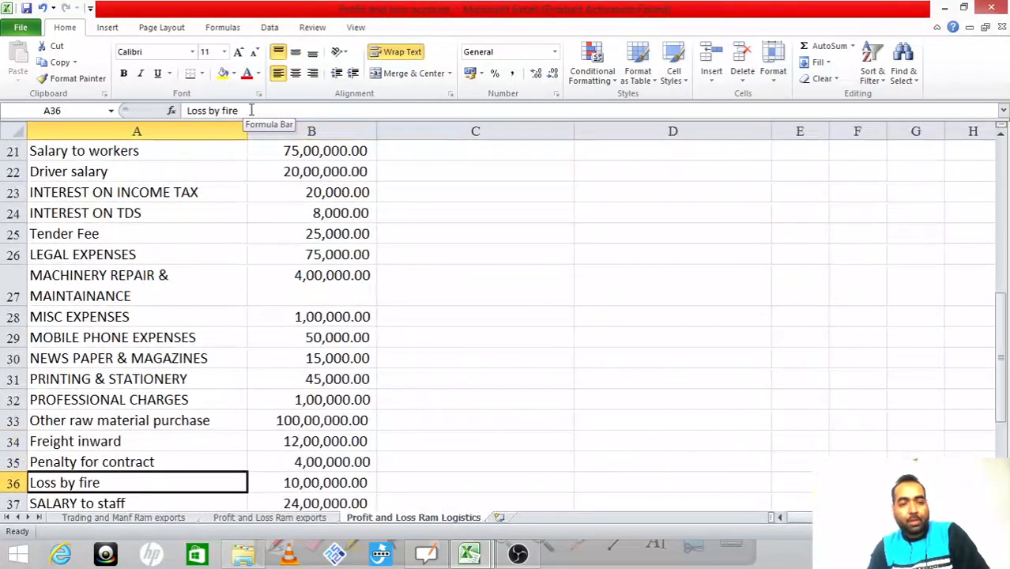
{"action": "key", "text": "Down"}
{"action": "key", "text": "Down"}
{"action": "key", "text": "Down"}
{"action": "key", "text": "Down"}
{"action": "key", "text": "Down"}
{"action": "key", "text": "Up"}
{"action": "key", "text": "Up"}
{"action": "key", "text": "Up"}
{"action": "key", "text": "Up"}
{"action": "key", "text": "Up"}
{"action": "key", "text": "Up"}
{"action": "key", "text": "Right"}
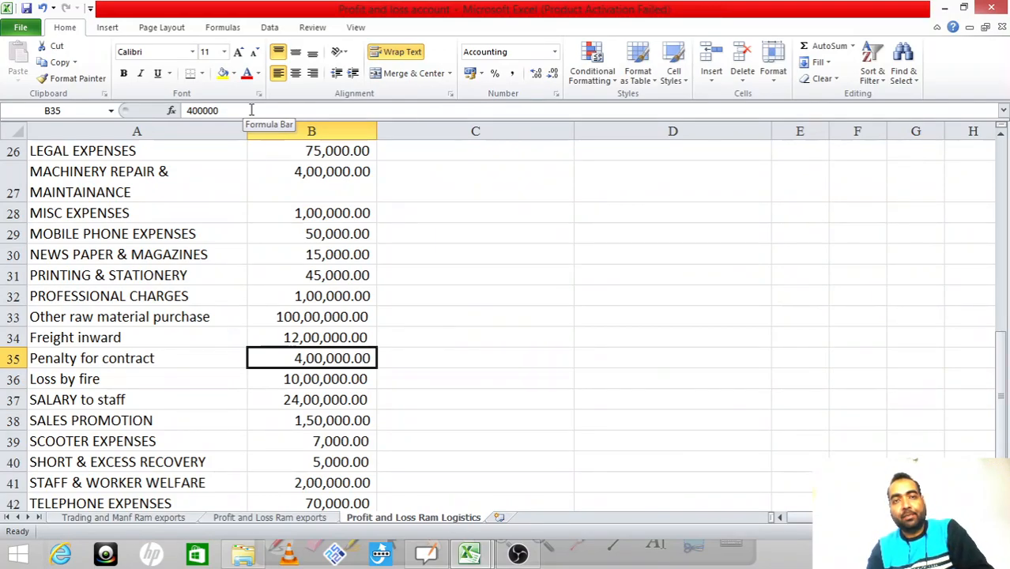
Step: Enter the contract penalty as =4 for first-year Other non-operating expenses under Non-Operating Expenses in Form-II
{"action": "key", "text": "ctrl+Tab"}
{"action": "key", "text": "Down"}
{"action": "key", "text": "Down"}
{"action": "key", "text": "Down"}
{"action": "key", "text": "Down"}
{"action": "key", "text": "Down"}
{"action": "key", "text": "Down"}
{"action": "key", "text": "Down"}
{"action": "key", "text": "Down"}
{"action": "key", "text": "Down"}
{"action": "key", "text": "Down"}
{"action": "key", "text": "Down"}
{"action": "key", "text": "Down"}
{"action": "key", "text": "Down"}
{"action": "key", "text": "Down"}
{"action": "key", "text": "Down"}
{"action": "key", "text": "Down"}
{"action": "key", "text": "Down"}
{"action": "key", "text": "Down"}
{"action": "key", "text": "Down"}
{"action": "key", "text": "Down"}
{"action": "key", "text": "Down"}
{"action": "key", "text": "Down"}
{"action": "key", "text": "Down"}
{"action": "key", "text": "Down"}
{"action": "key", "text": "Down"}
{"action": "key", "text": "Down"}
{"action": "key", "text": "Down"}
{"action": "key", "text": "Down"}
{"action": "key", "text": "Down"}
{"action": "key", "text": "Down"}
{"action": "key", "text": "Down"}
{"action": "key", "text": "Down"}
{"action": "key", "text": "Down"}
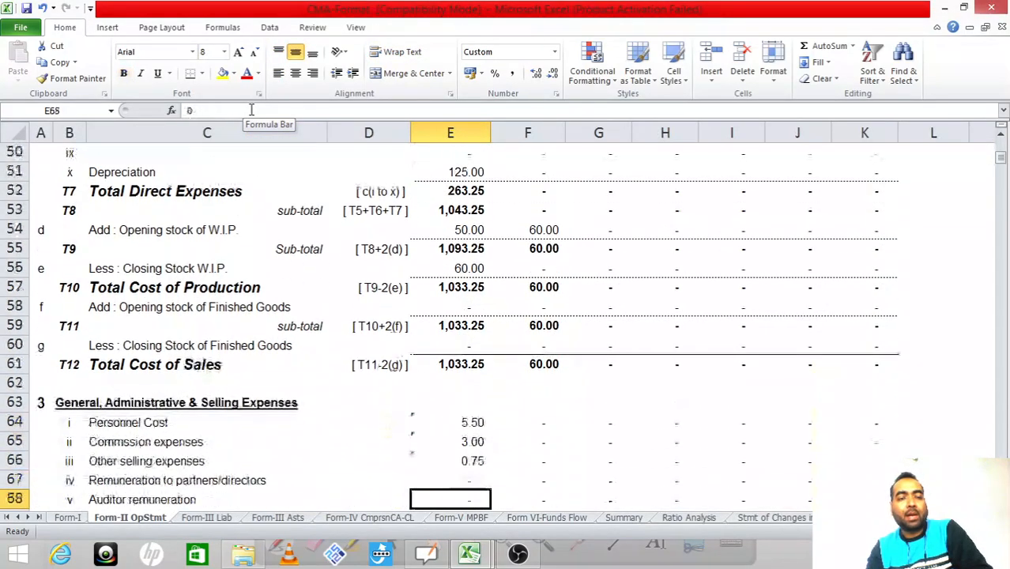
{"action": "key", "text": "Down"}
{"action": "key", "text": "Down"}
{"action": "key", "text": "Down"}
{"action": "key", "text": "Down"}
{"action": "key", "text": "Down"}
{"action": "key", "text": "Down"}
{"action": "key", "text": "Down"}
{"action": "key", "text": "Down"}
{"action": "key", "text": "Down"}
{"action": "key", "text": "Down"}
{"action": "key", "text": "Down"}
{"action": "key", "text": "Down"}
{"action": "key", "text": "Down"}
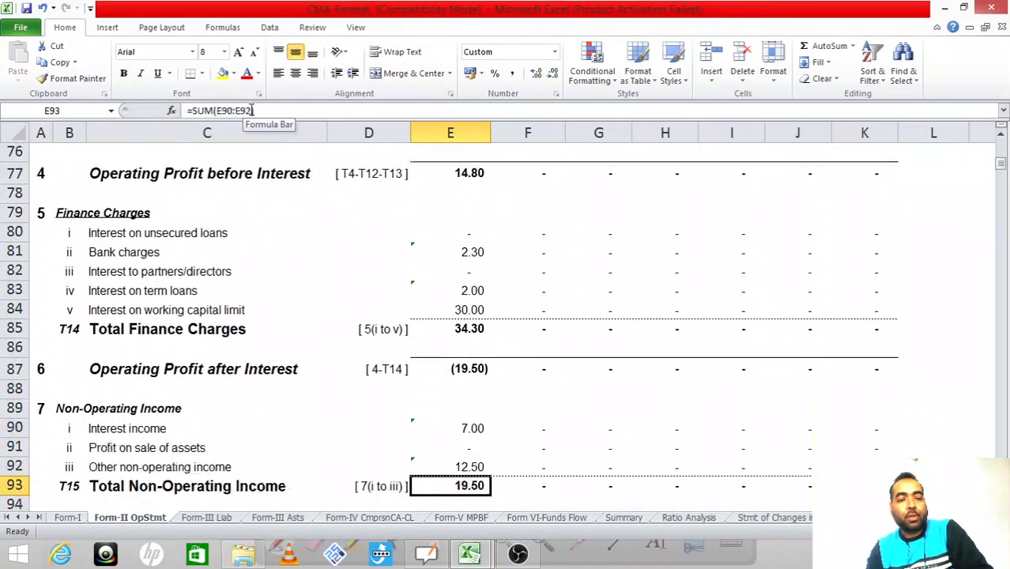
{"action": "key", "text": "Up"}
{"action": "key", "text": "Up"}
{"action": "key", "text": "Up"}
{"action": "key", "text": "Up"}
{"action": "key", "text": "Up"}
{"action": "key", "text": "Up"}
{"action": "key", "text": "Left"}
{"action": "key", "text": "Left"}
{"action": "key", "text": "Down"}
{"action": "key", "text": "Down"}
{"action": "key", "text": "Up"}
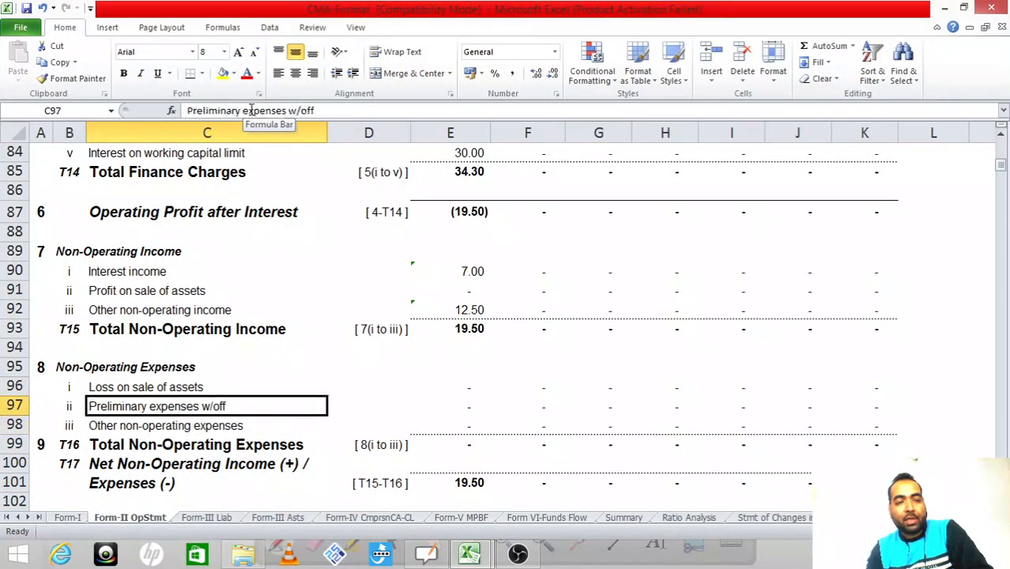
{"action": "key", "text": "Down"}
{"action": "key", "text": "Right"}
{"action": "key", "text": "Right"}
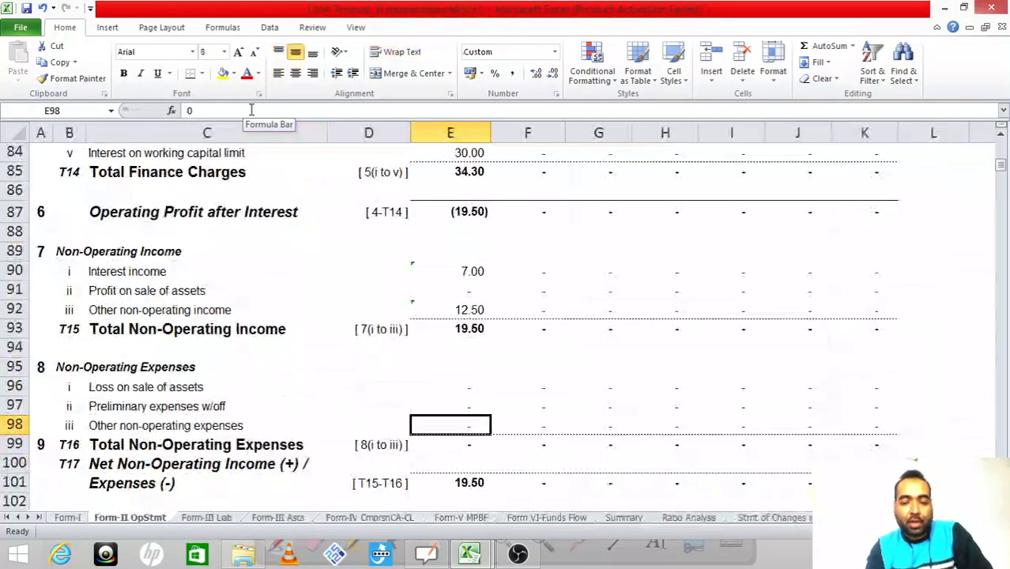
{"action": "type", "text": "=4"}
{"action": "key", "text": "Return"}
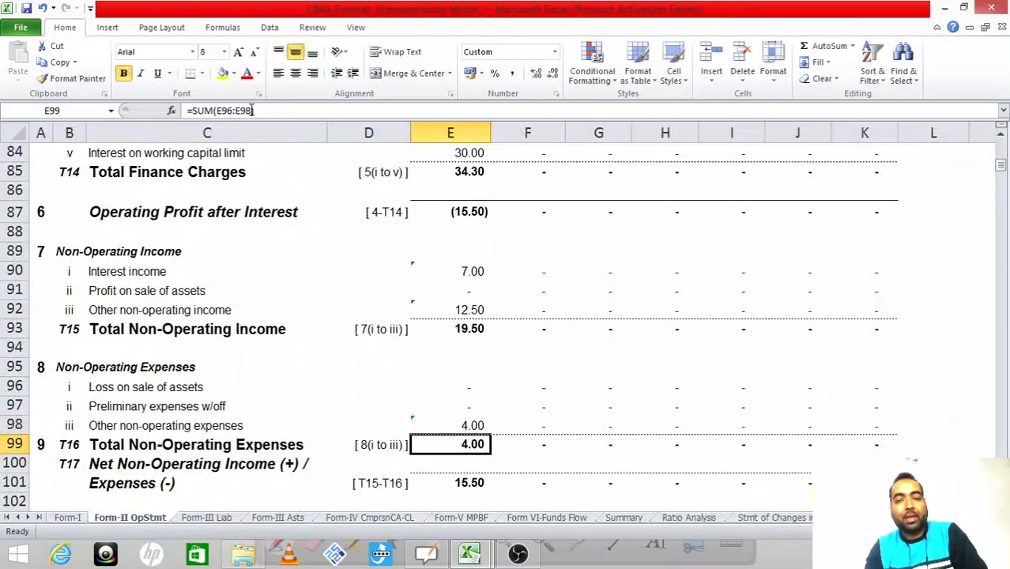
{"action": "key", "text": "Up"}
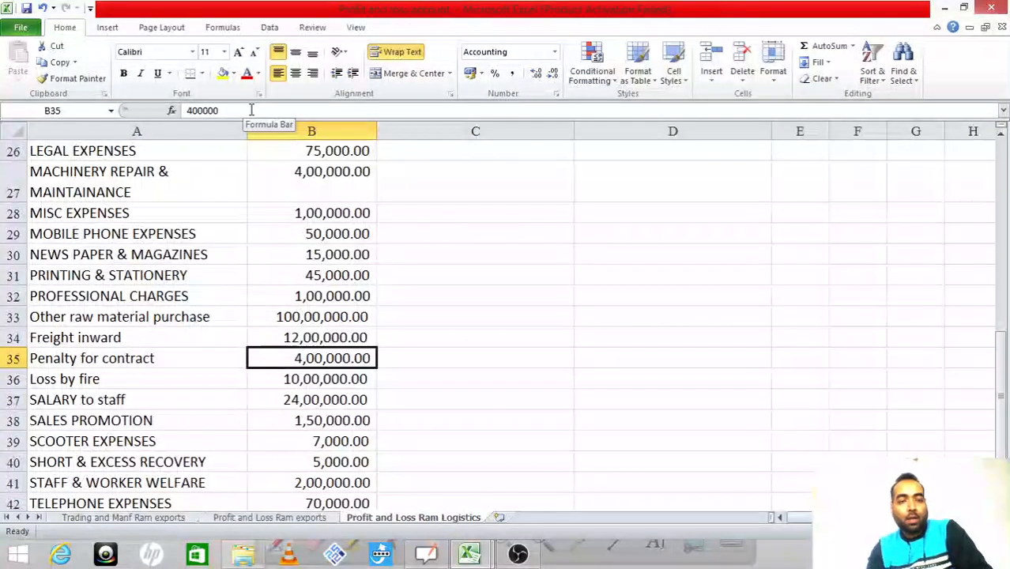
Step: Add the Loss by fire amount to Form-II first-year Other non-operating expenses, making the formula =4+10
{"action": "key", "text": "Down"}
{"action": "key", "text": "Left"}
{"action": "key", "text": "Right"}
{"action": "key", "text": "ctrl+Tab"}
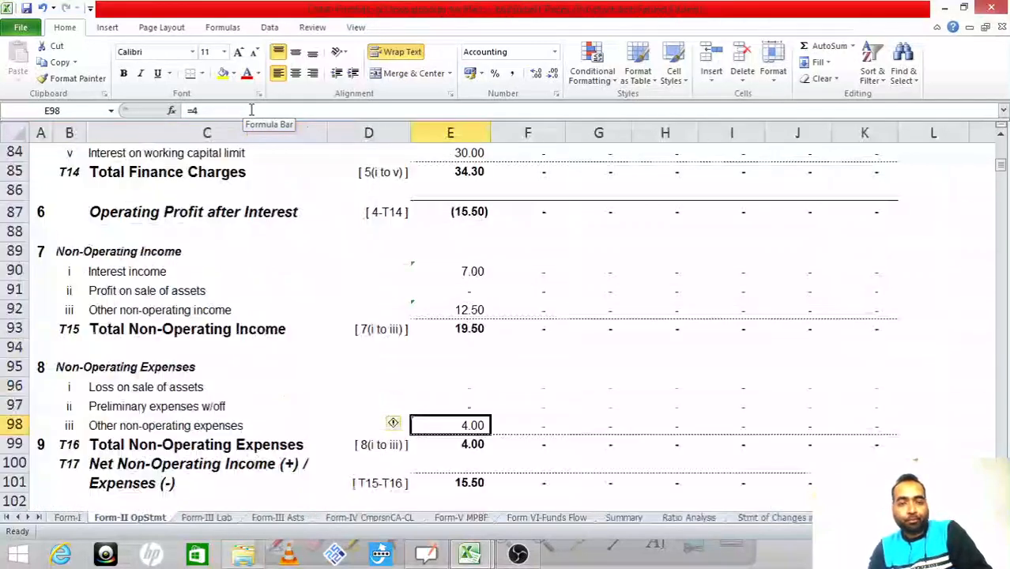
{"action": "key", "text": "ctrl+Tab"}
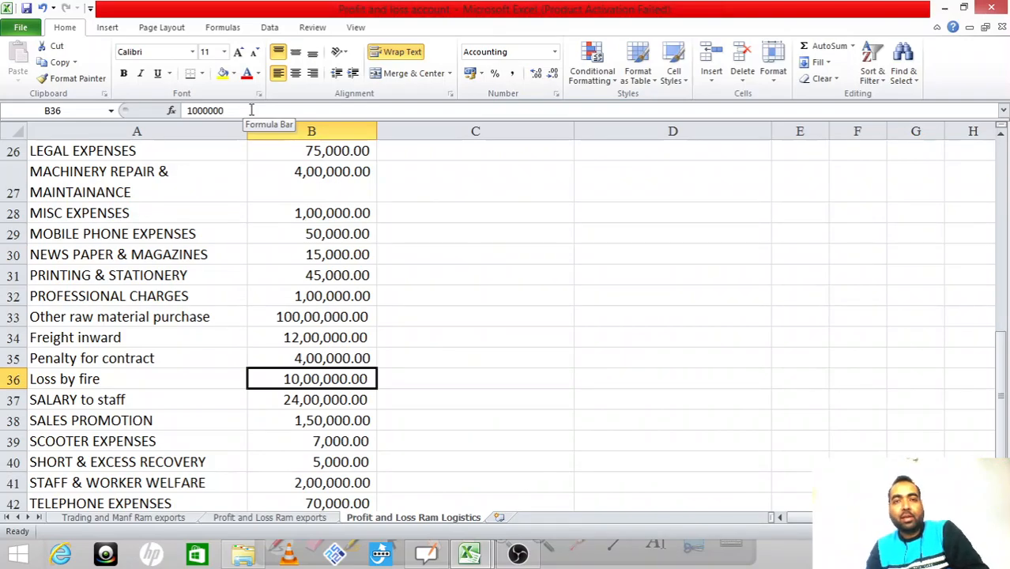
{"action": "key", "text": "ctrl+Tab"}
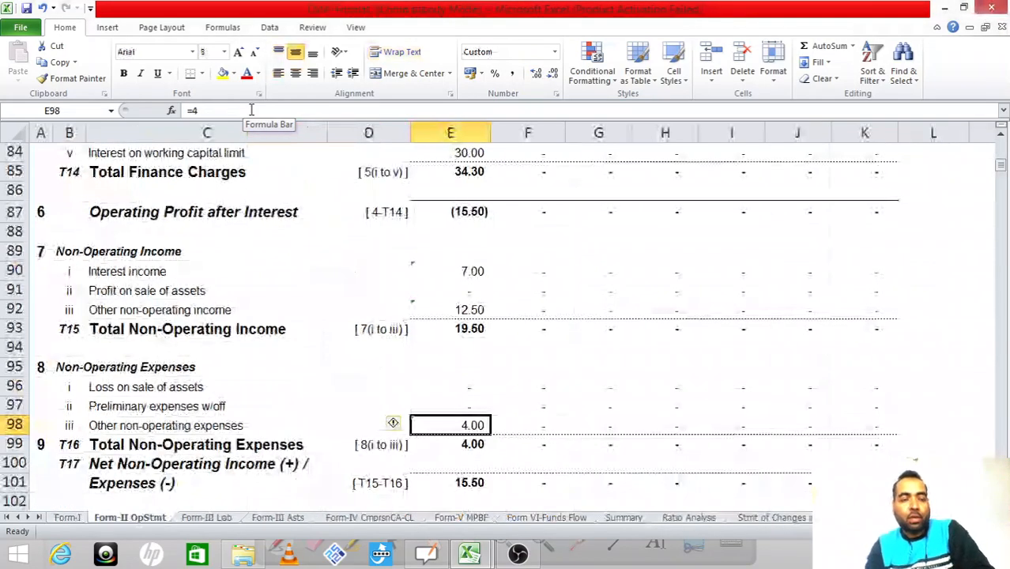
{"action": "left_click", "coordinate": [198, 110]}
{"action": "type", "text": "+10"}
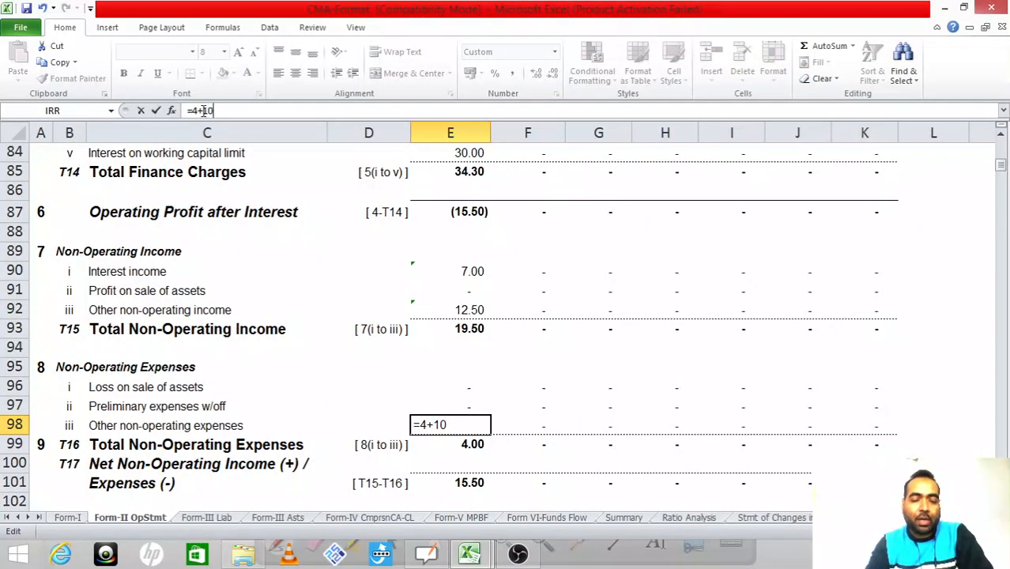
{"action": "key", "text": "Return"}
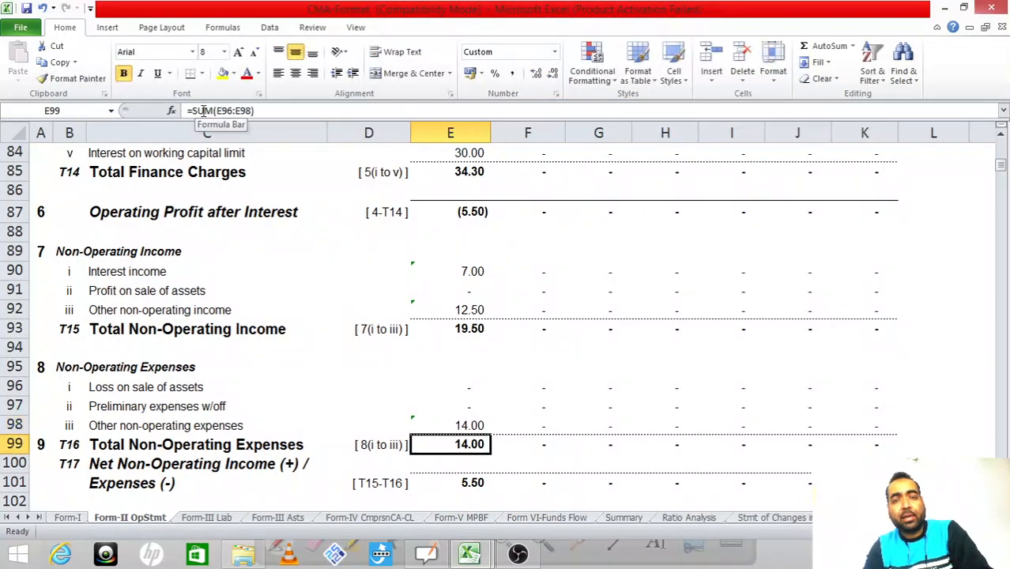
Step: Check the Form-II Other non-operating expenses row against the Loss by fire entry on the Ram Logistics sheet
{"action": "key", "text": "Up"}
{"action": "key", "text": "Left"}
{"action": "key", "text": "Left"}
{"action": "key", "text": "Left"}
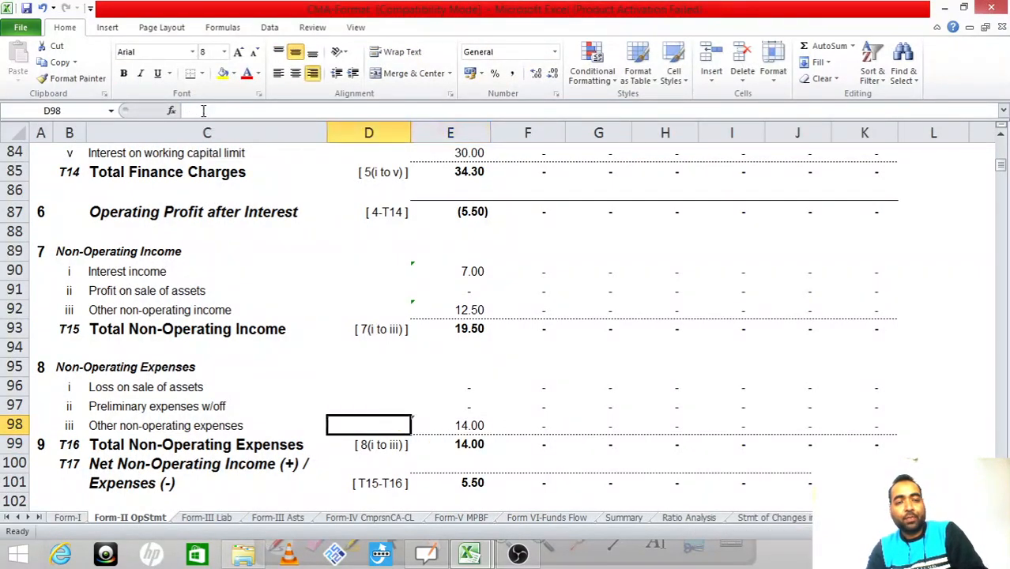
{"action": "key", "text": "Right"}
{"action": "key", "text": "Right"}
{"action": "key", "text": "Right"}
{"action": "key", "text": "alt+Tab"}
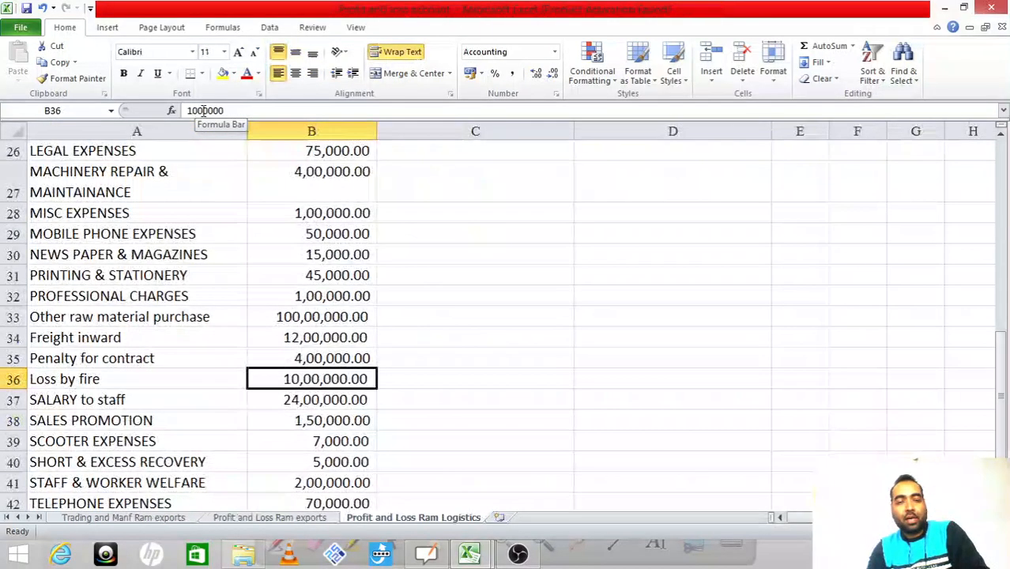
Step: Add the staff salary as 25 to first-year Personnel Cost in Form-II, making the formula =3+2.5+25
{"action": "key", "text": "Left"}
{"action": "key", "text": "Down"}
{"action": "key", "text": "alt+Tab"}
{"action": "key", "text": "Up"}
{"action": "key", "text": "Up"}
{"action": "key", "text": "Up"}
{"action": "key", "text": "Up"}
{"action": "key", "text": "Up"}
{"action": "key", "text": "Up"}
{"action": "key", "text": "Up"}
{"action": "key", "text": "Up"}
{"action": "key", "text": "Up"}
{"action": "key", "text": "Up"}
{"action": "key", "text": "Up"}
{"action": "key", "text": "Up"}
{"action": "key", "text": "Up"}
{"action": "key", "text": "Up"}
{"action": "key", "text": "Up"}
{"action": "key", "text": "Up"}
{"action": "key", "text": "Up"}
{"action": "key", "text": "Up"}
{"action": "key", "text": "Up"}
{"action": "key", "text": "Up"}
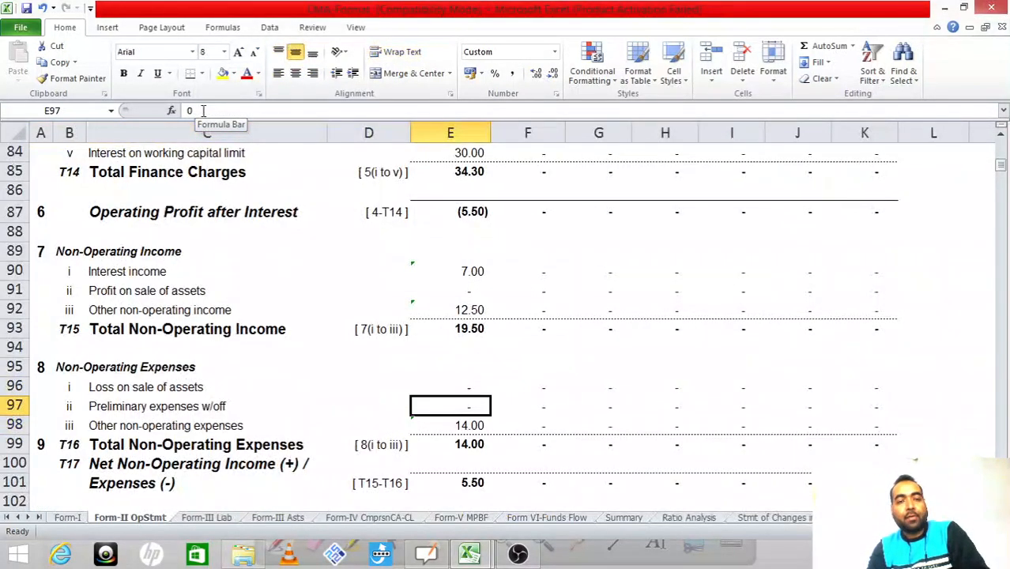
{"action": "key", "text": "Up"}
{"action": "key", "text": "Up"}
{"action": "key", "text": "Up"}
{"action": "key", "text": "Up"}
{"action": "key", "text": "Up"}
{"action": "key", "text": "Up"}
{"action": "key", "text": "Up"}
{"action": "key", "text": "Up"}
{"action": "key", "text": "Up"}
{"action": "key", "text": "Up"}
{"action": "key", "text": "Up"}
{"action": "key", "text": "Up"}
{"action": "key", "text": "Up"}
{"action": "key", "text": "Up"}
{"action": "key", "text": "Up"}
{"action": "key", "text": "Up"}
{"action": "key", "text": "Up"}
{"action": "key", "text": "Up"}
{"action": "key", "text": "Down"}
{"action": "key", "text": "Down"}
{"action": "key", "text": "Down"}
{"action": "key", "text": "Down"}
{"action": "key", "text": "Left"}
{"action": "key", "text": "Left"}
{"action": "key", "text": "Right"}
{"action": "key", "text": "Right"}
{"action": "key", "text": "Right"}
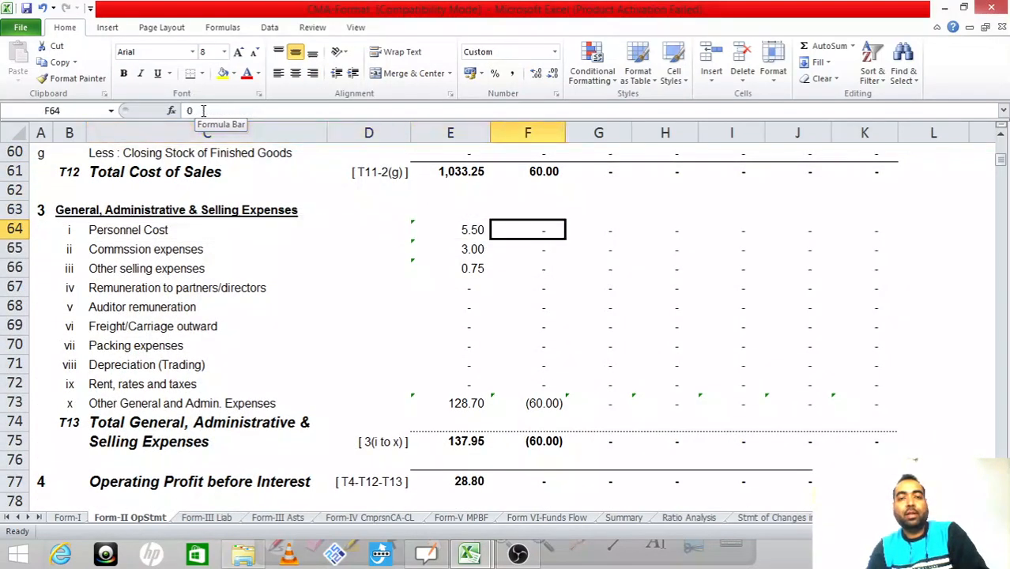
{"action": "key", "text": "Left"}
{"action": "left_click", "coordinate": [217, 110]}
{"action": "type", "text": "+25"}
{"action": "key", "text": "Return"}
{"action": "key", "text": "Up"}
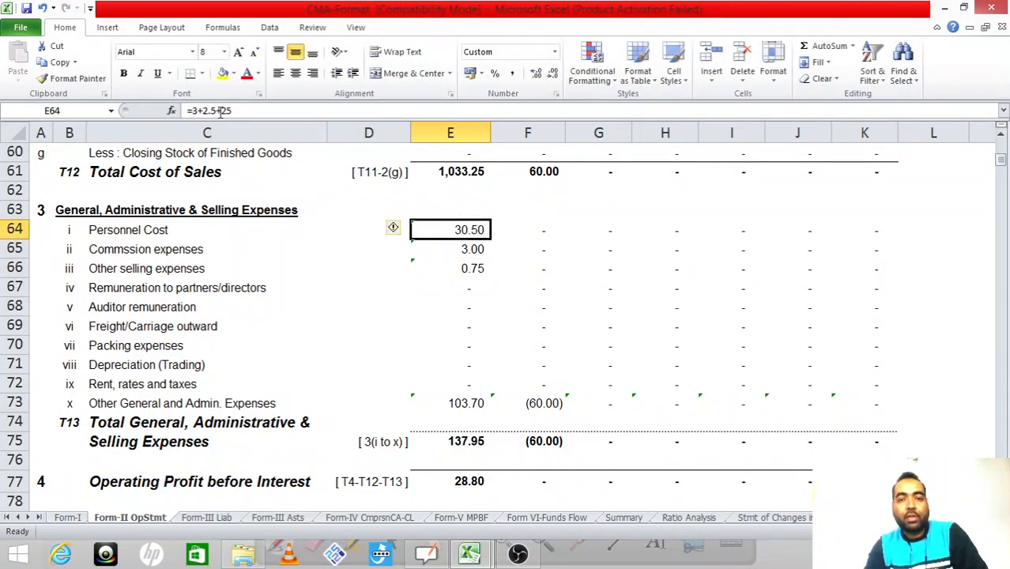
Step: Correct the salary part of first-year Personnel Cost to 24, making the formula =3+2.5+24
{"action": "key", "text": "alt+Tab"}
{"action": "key", "text": "alt+Tab"}
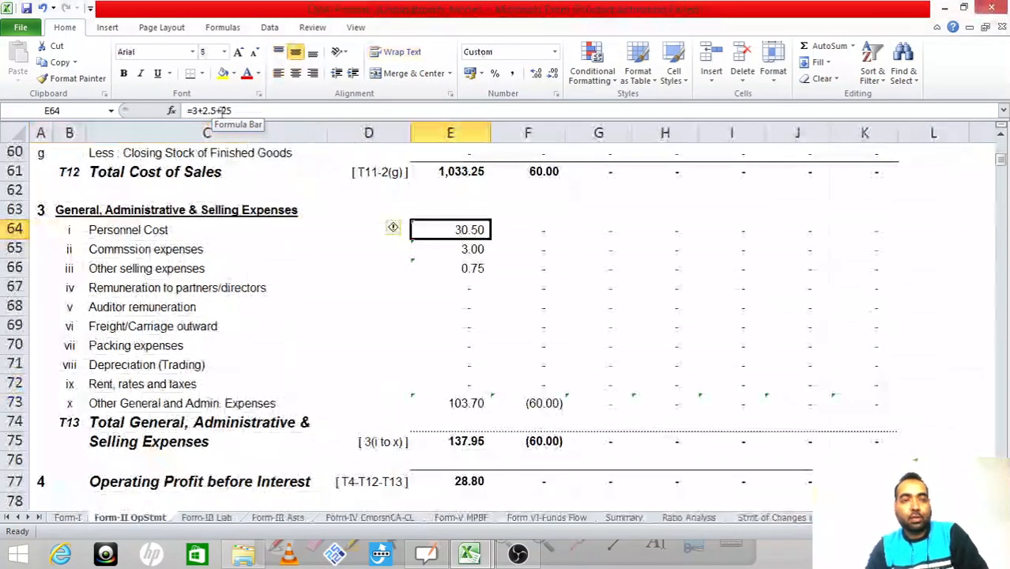
{"action": "left_click", "coordinate": [241, 110]}
{"action": "key", "text": "BackSpace"}
{"action": "type", "text": "4"}
{"action": "key", "text": "Return"}
{"action": "key", "text": "Up"}
Step: Add the sales promotion amount from the Ram Logistics sheet to Form-II first-year Other selling expenses, making the formula =0.75+1.5
{"action": "key", "text": "alt+Tab"}
{"action": "key", "text": "Right"}
{"action": "key", "text": "Left"}
{"action": "key", "text": "Down"}
{"action": "key", "text": "Right"}
{"action": "key", "text": "alt+Tab"}
{"action": "key", "text": "Down"}
{"action": "key", "text": "Down"}
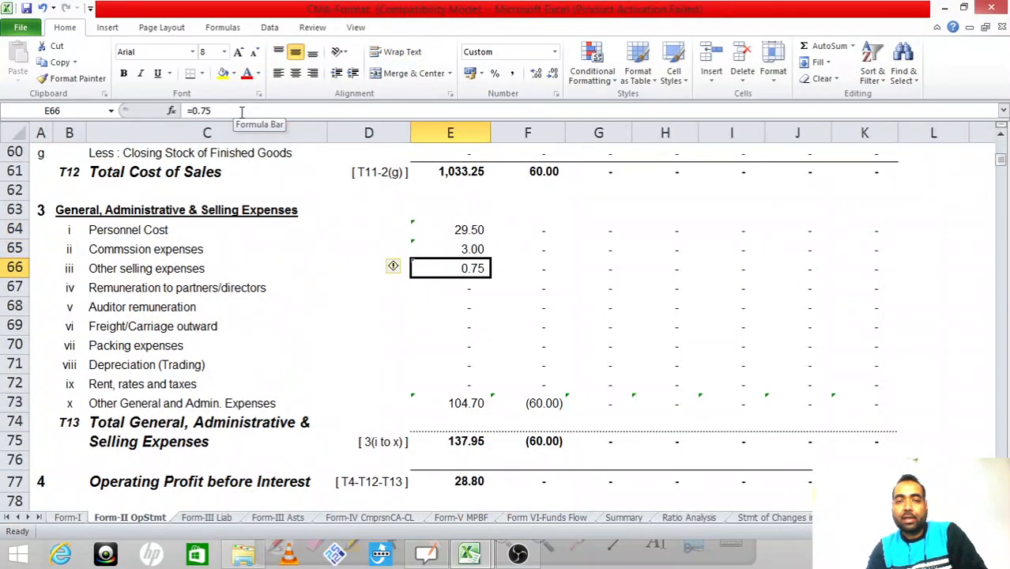
{"action": "key", "text": "F2"}
{"action": "type", "text": "+1.5"}
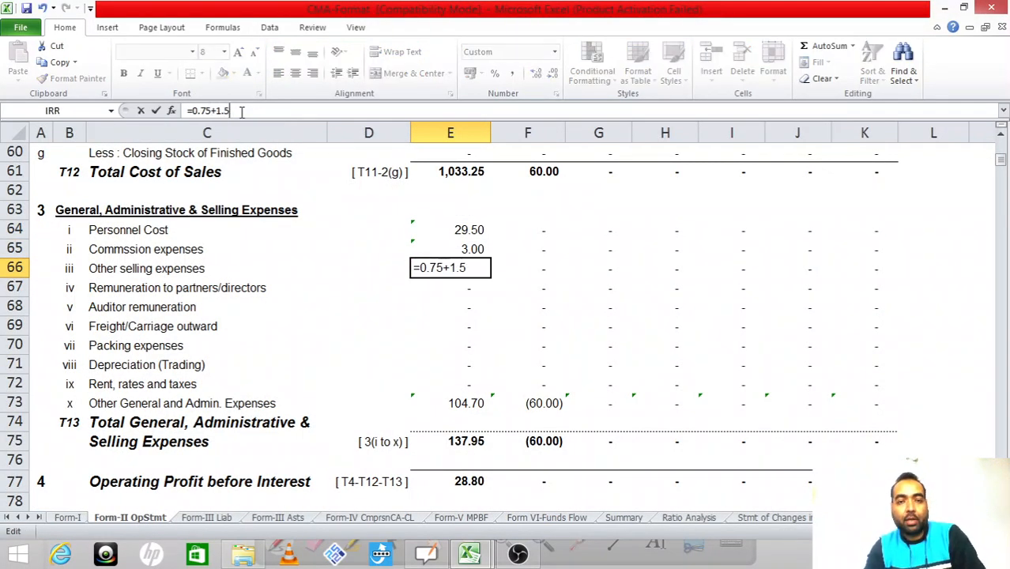
{"action": "key", "text": "Return"}
{"action": "key", "text": "Up"}
Step: Go past scooter expenses and short & excess recovery, and add staff & worker welfare to first-year Personnel Cost, making =3+2.5+24+2
{"action": "key", "text": "alt+Tab"}
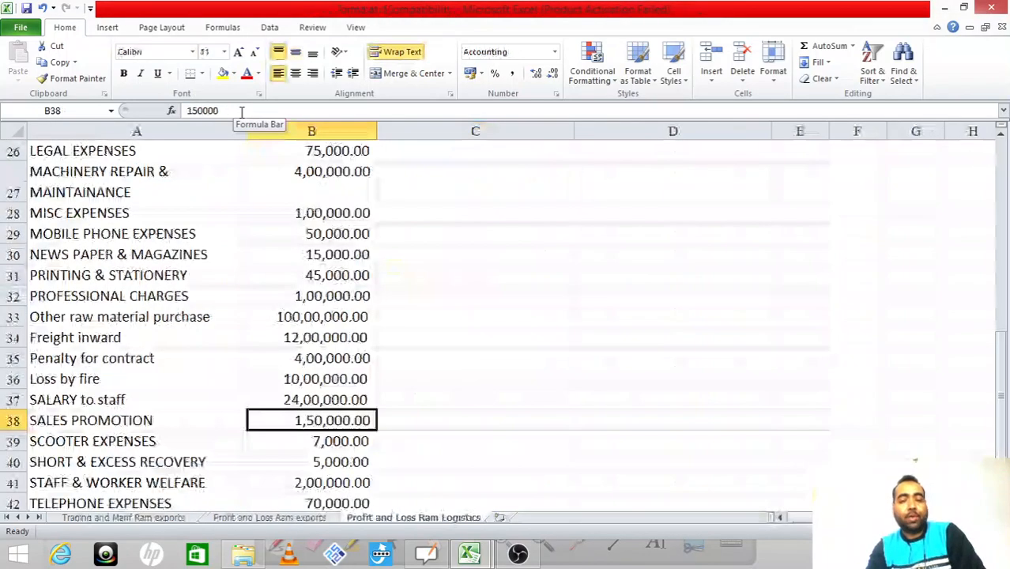
{"action": "key", "text": "Down"}
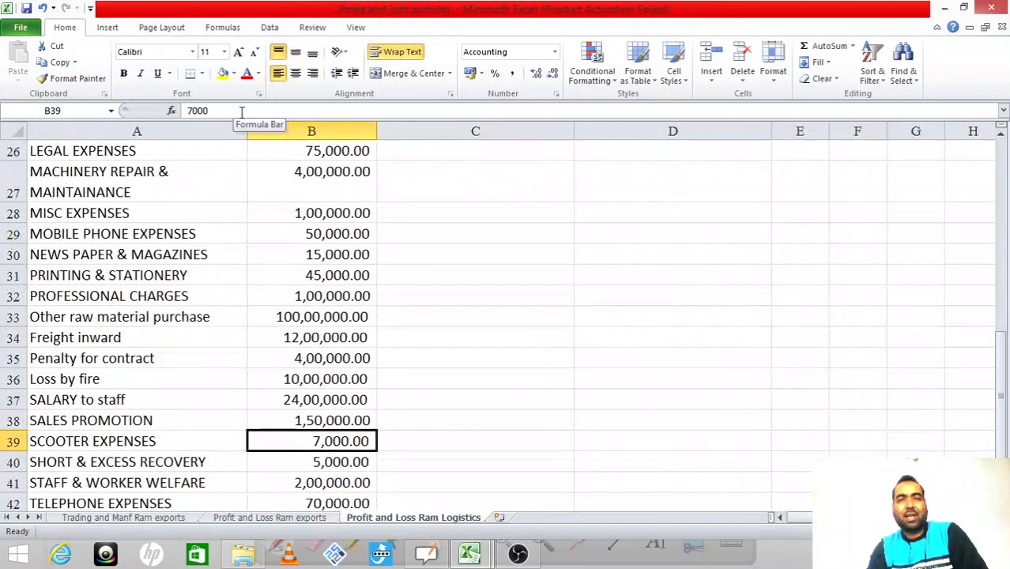
{"action": "key", "text": "Down"}
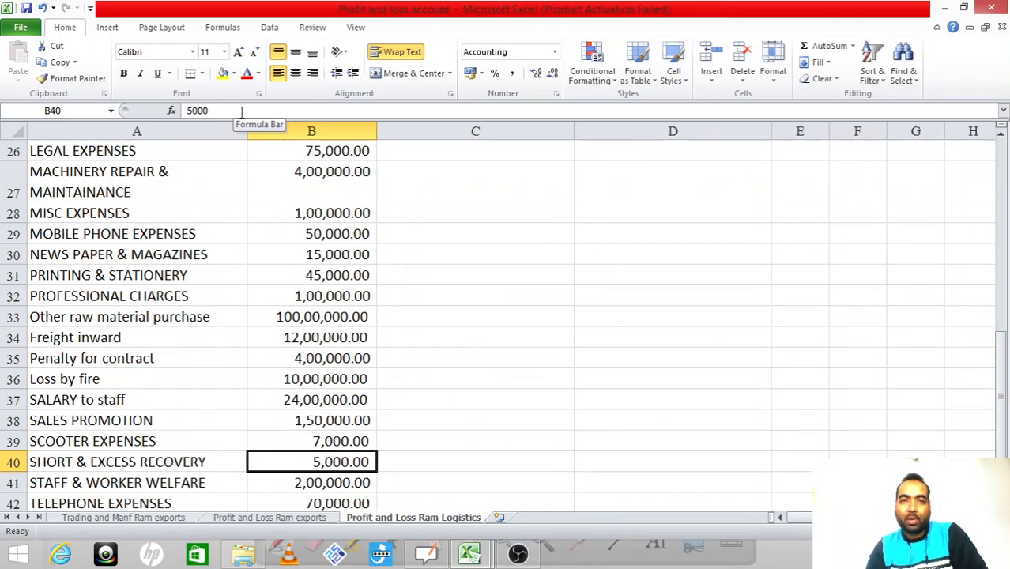
{"action": "key", "text": "Down"}
{"action": "key", "text": "Down"}
{"action": "key", "text": "Down"}
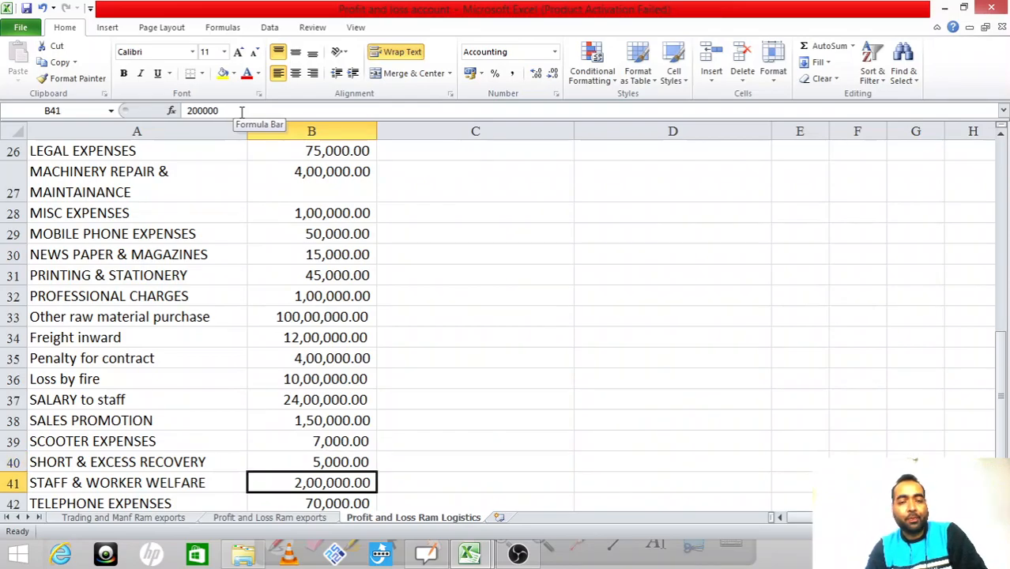
{"action": "key", "text": "Up"}
{"action": "key", "text": "Up"}
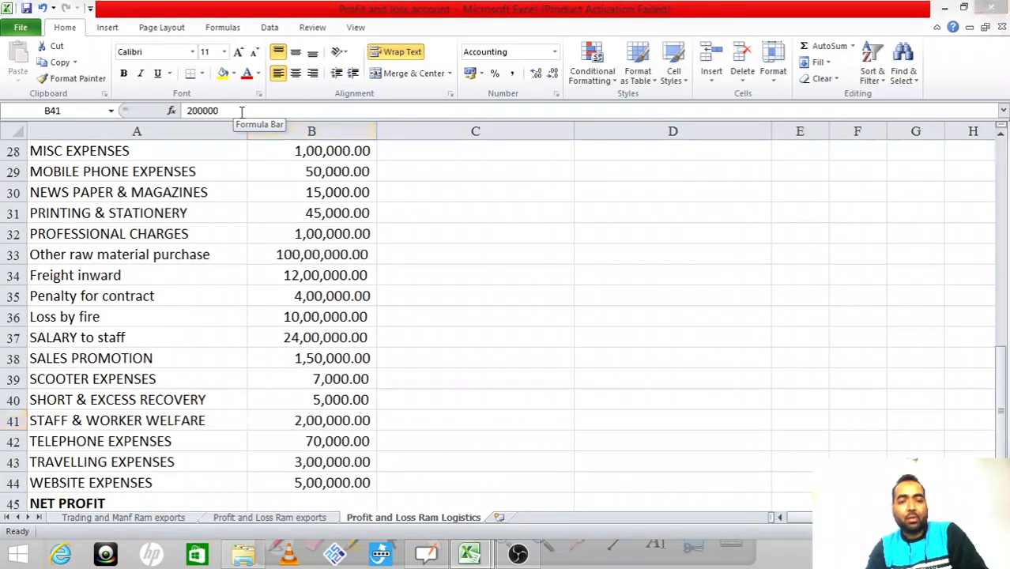
{"action": "key", "text": "ctrl+Tab"}
{"action": "key", "text": "Up"}
{"action": "key", "text": "Up"}
{"action": "left_click", "coordinate": [241, 111]}
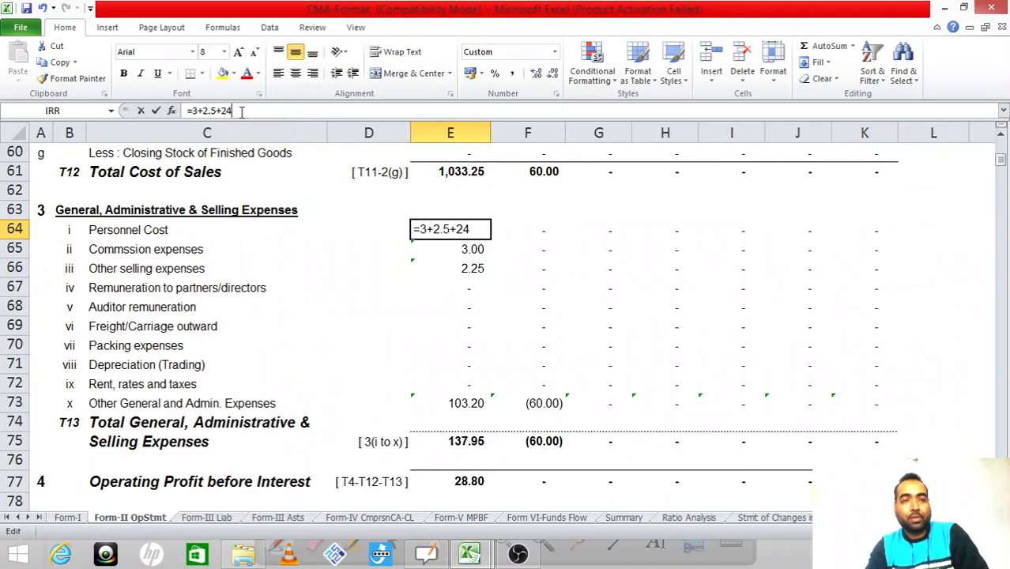
{"action": "type", "text": "+2"}
{"action": "key", "text": "Return"}
{"action": "key", "text": "Up"}
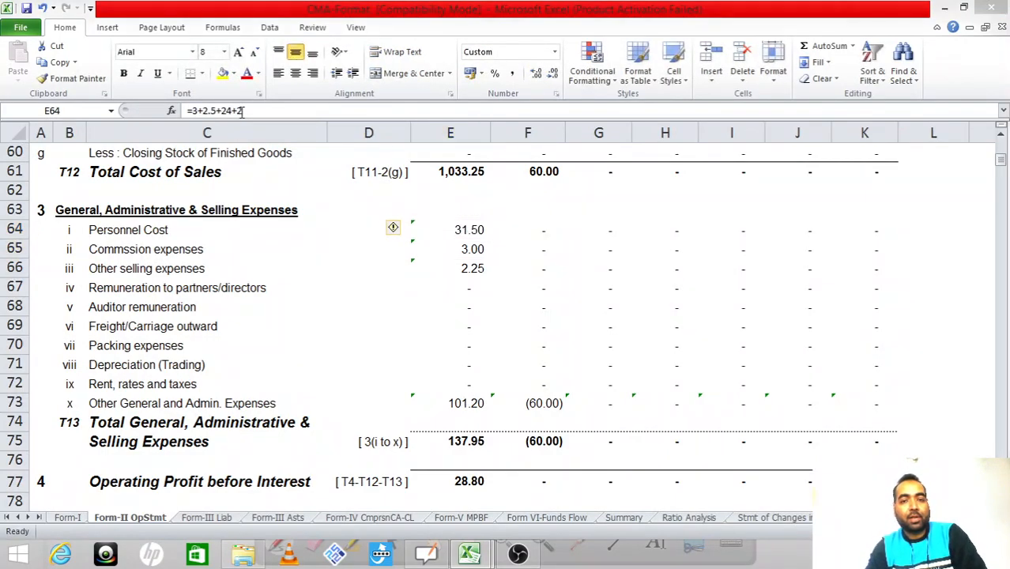
Step: Review the telephone and travelling expenses on the Ram Logistics sheet against the General, Administrative & Selling Expenses rows in Form-II
{"action": "key", "text": "ctrl+Tab"}
{"action": "key", "text": "Down"}
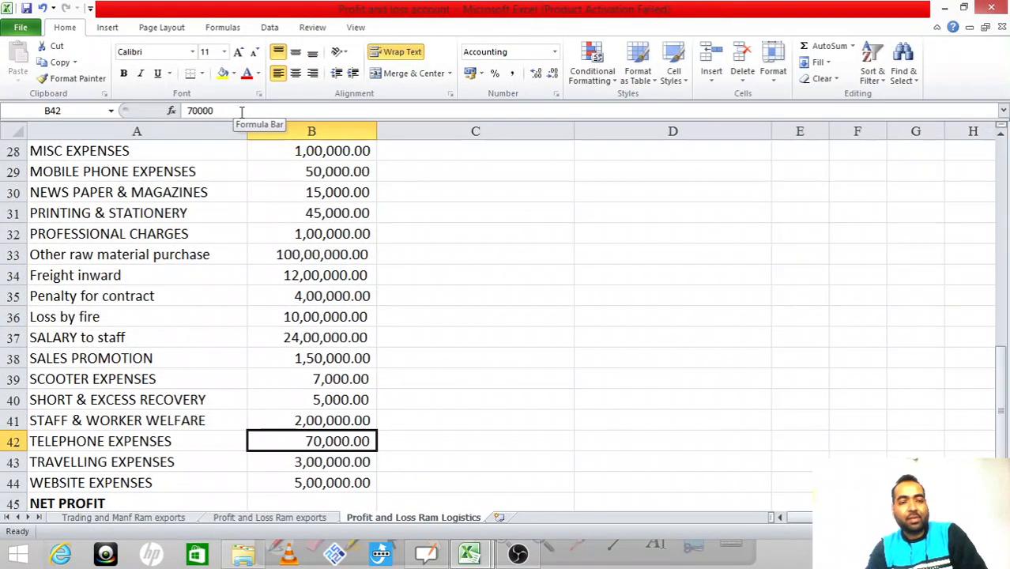
{"action": "key", "text": "Left"}
{"action": "key", "text": "Down"}
{"action": "key", "text": "Right"}
{"action": "key", "text": "ctrl+Tab"}
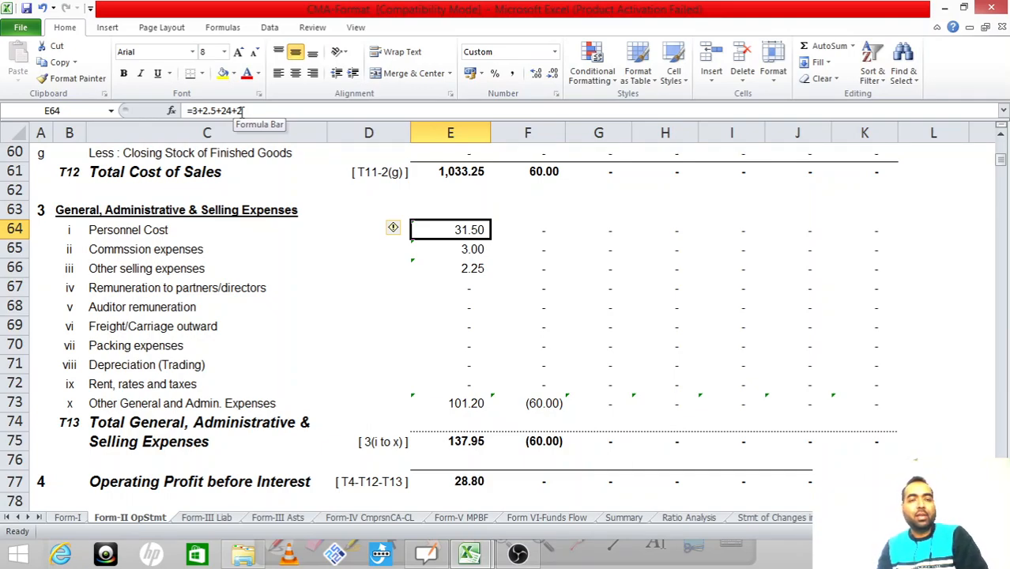
{"action": "key", "text": "Down"}
{"action": "key", "text": "Down"}
{"action": "key", "text": "Down"}
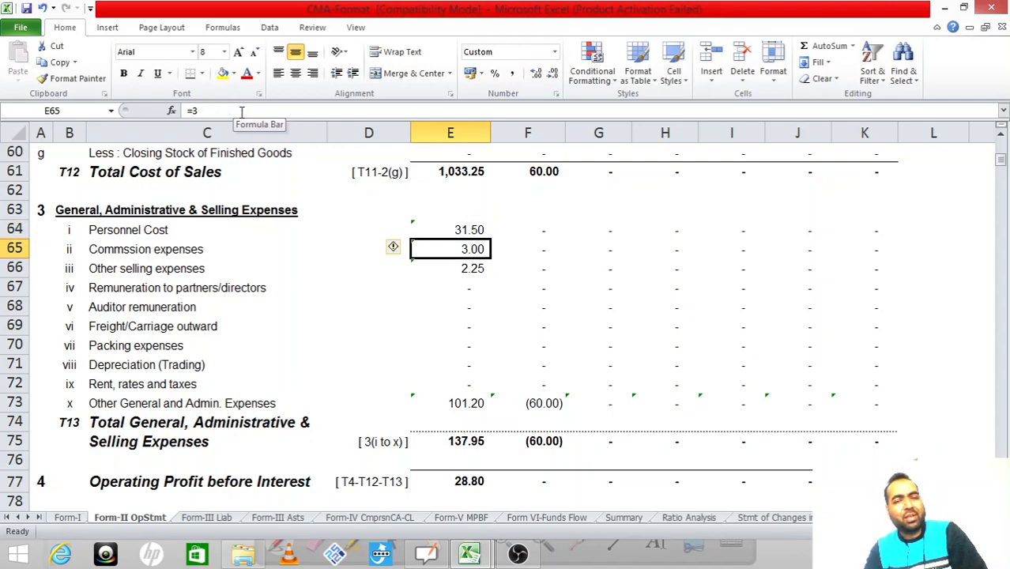
{"action": "key", "text": "alt+Tab"}
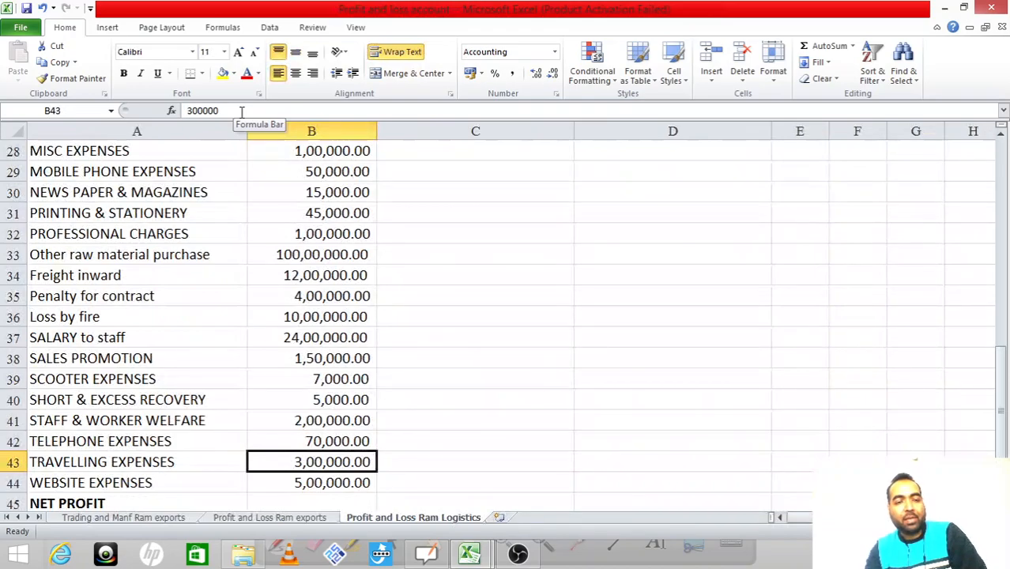
Step: Look up the website expenses and add them to Form-II first-year Other selling expenses, making the formula =0.75+1.5+5
{"action": "key", "text": "Down"}
{"action": "key", "text": "Down"}
{"action": "key", "text": "Down"}
{"action": "key", "text": "Up"}
{"action": "key", "text": "Up"}
{"action": "key", "text": "Left"}
{"action": "key", "text": "Right"}
{"action": "key", "text": "Right"}
{"action": "key", "text": "Left"}
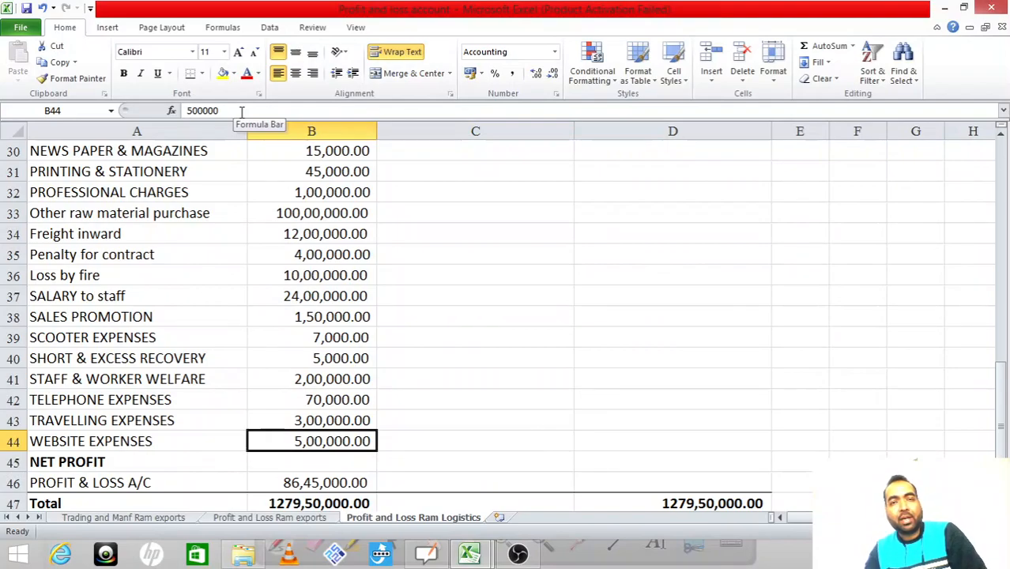
{"action": "key", "text": "ctrl+Tab"}
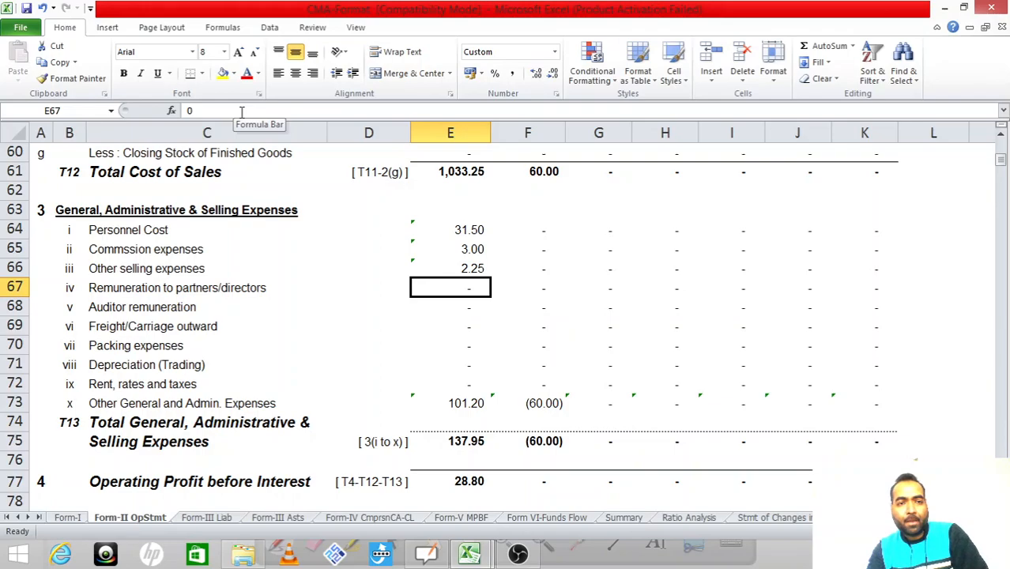
{"action": "key", "text": "Up"}
{"action": "left_click", "coordinate": [241, 110]}
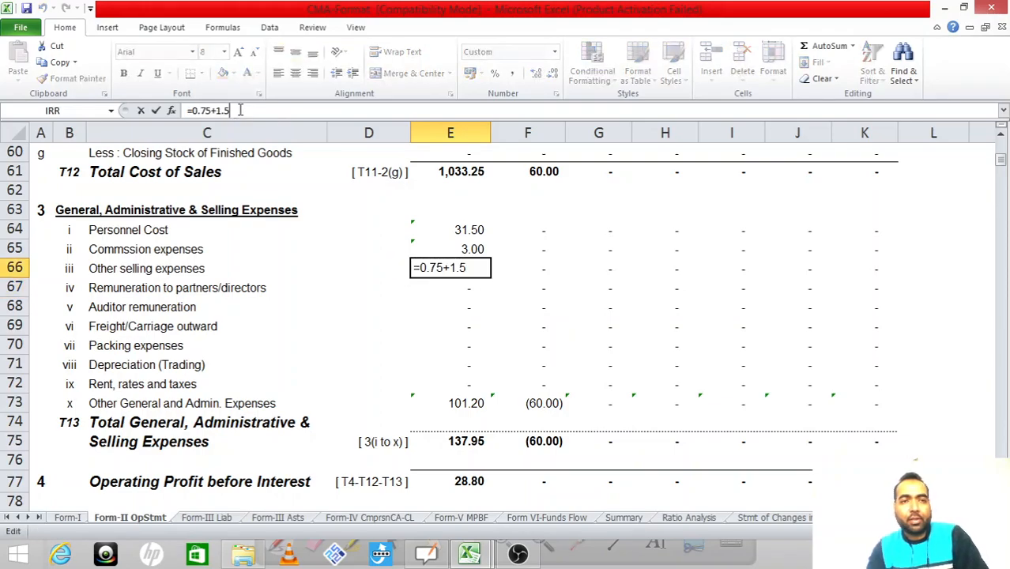
{"action": "type", "text": "+5"}
{"action": "key", "text": "Return"}
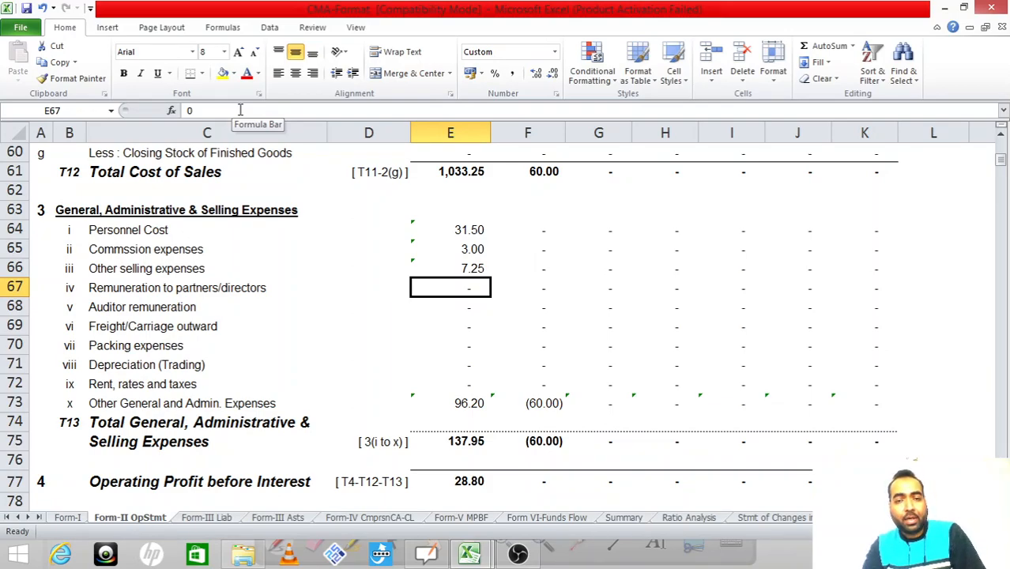
Step: Check the Ram Logistics PROFIT & LOSS A/C row and review the expense entries above it for a comparison with Form-II
{"action": "key", "text": "alt+Tab"}
{"action": "key", "text": "Down"}
{"action": "key", "text": "Down"}
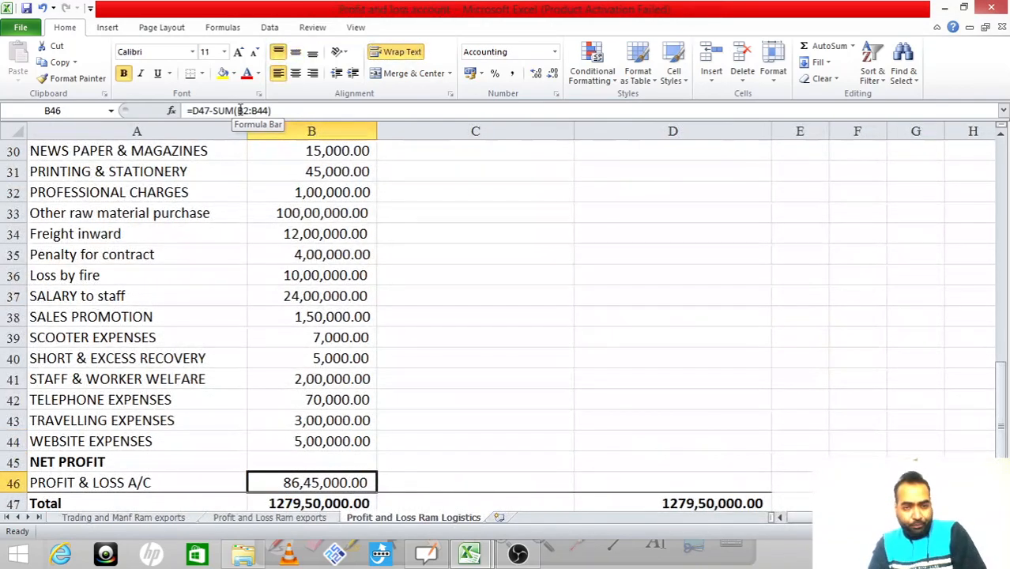
{"action": "key", "text": "Up"}
{"action": "key", "text": "Up"}
{"action": "key", "text": "Up"}
{"action": "key", "text": "Up"}
{"action": "key", "text": "Up"}
{"action": "key", "text": "Up"}
{"action": "key", "text": "Up"}
{"action": "key", "text": "Up"}
{"action": "key", "text": "Up"}
{"action": "key", "text": "Up"}
{"action": "key", "text": "Up"}
{"action": "key", "text": "Up"}
{"action": "key", "text": "Up"}
{"action": "key", "text": "Up"}
{"action": "key", "text": "Up"}
{"action": "key", "text": "Up"}
{"action": "key", "text": "Up"}
{"action": "key", "text": "Up"}
{"action": "key", "text": "Up"}
{"action": "key", "text": "Up"}
{"action": "key", "text": "Up"}
{"action": "key", "text": "Up"}
{"action": "key", "text": "Up"}
{"action": "key", "text": "Up"}
{"action": "key", "text": "Up"}
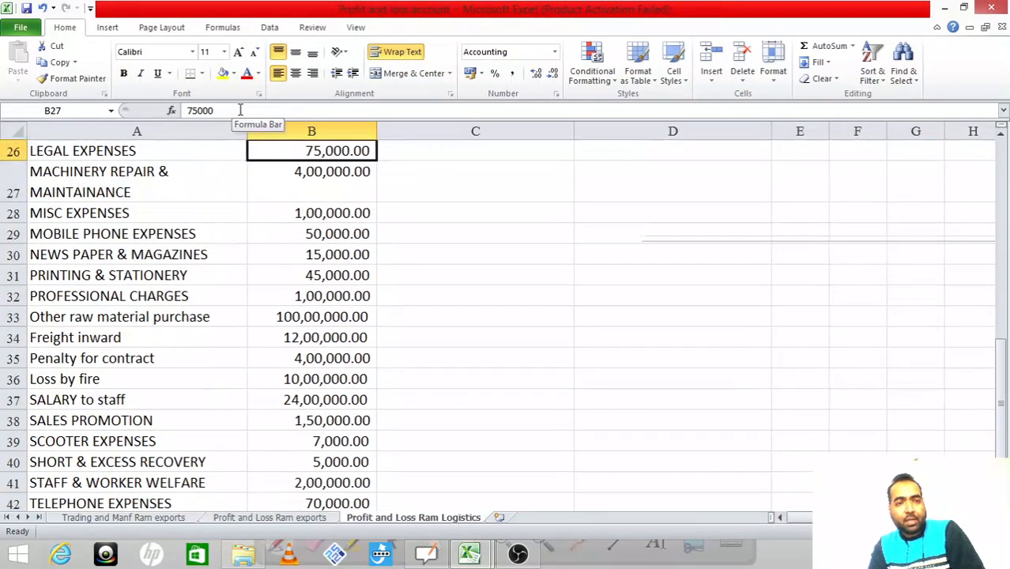
{"action": "key", "text": "alt+Tab"}
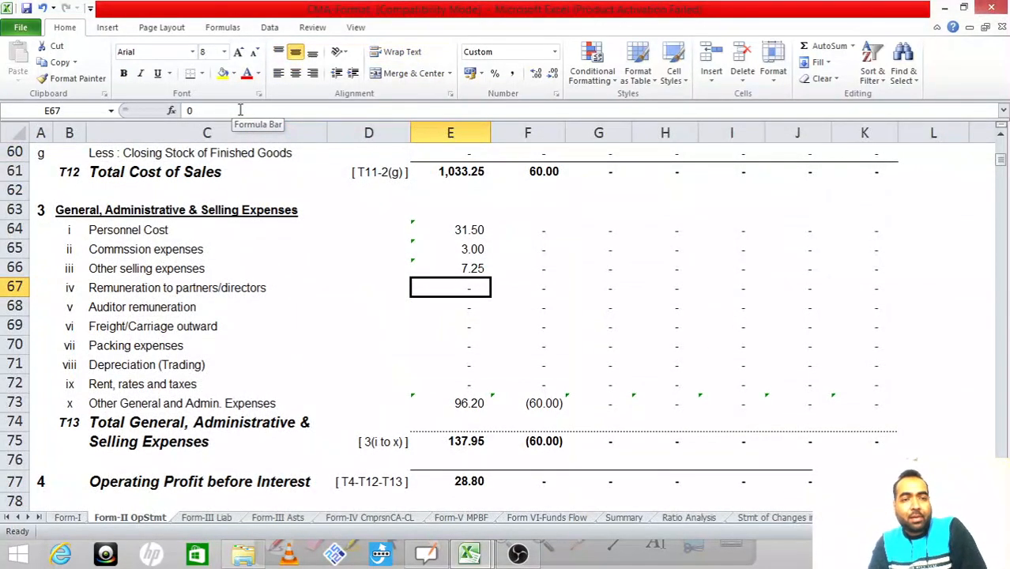
Step: Review the first-year Form-II figures from Remuneration to partners/directors back up to the Gross Income section
{"action": "key", "text": "Up"}
{"action": "key", "text": "Up"}
{"action": "key", "text": "Up"}
{"action": "key", "text": "Up"}
{"action": "key", "text": "Up"}
{"action": "key", "text": "Up"}
{"action": "key", "text": "Up"}
{"action": "key", "text": "Up"}
{"action": "key", "text": "Up"}
{"action": "key", "text": "Up"}
{"action": "key", "text": "Up"}
{"action": "key", "text": "Up"}
{"action": "key", "text": "Up"}
{"action": "key", "text": "Up"}
{"action": "key", "text": "Up"}
{"action": "key", "text": "Up"}
{"action": "key", "text": "Up"}
{"action": "key", "text": "Up"}
{"action": "key", "text": "Up"}
{"action": "key", "text": "Up"}
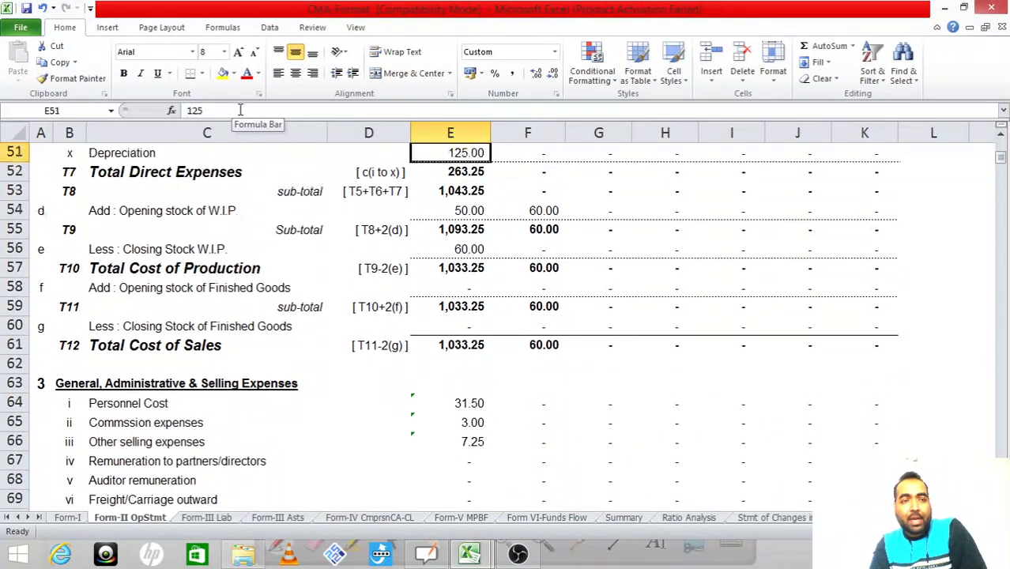
{"action": "key", "text": "Up"}
{"action": "key", "text": "Up"}
{"action": "key", "text": "Up"}
{"action": "key", "text": "Up"}
{"action": "key", "text": "Up"}
{"action": "key", "text": "Up"}
{"action": "key", "text": "Up"}
{"action": "key", "text": "Up"}
{"action": "key", "text": "Up"}
{"action": "key", "text": "Up"}
{"action": "key", "text": "Up"}
{"action": "key", "text": "Up"}
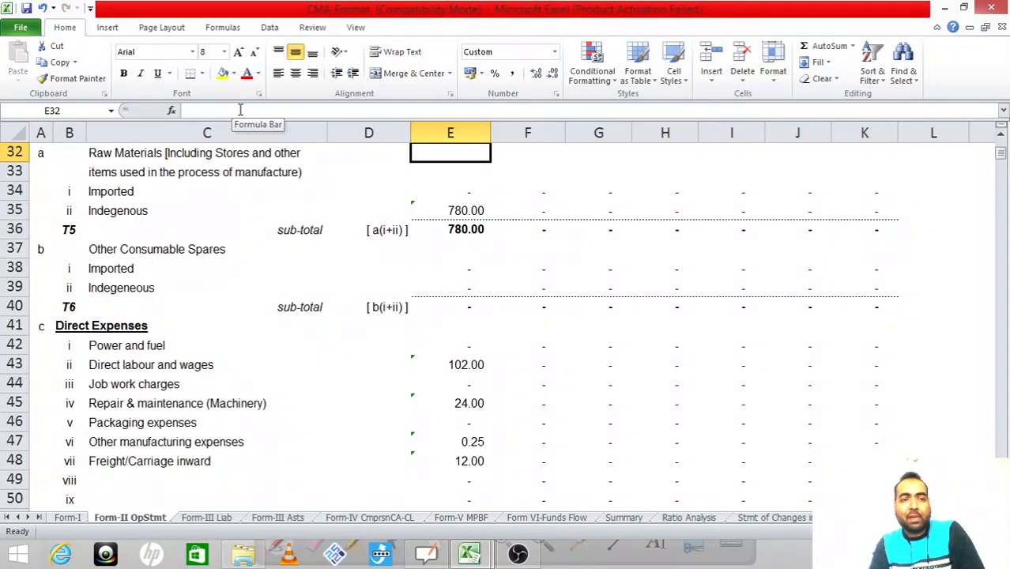
{"action": "key", "text": "Up"}
{"action": "key", "text": "Up"}
{"action": "key", "text": "Up"}
{"action": "key", "text": "Up"}
{"action": "key", "text": "Up"}
{"action": "key", "text": "Up"}
{"action": "key", "text": "Up"}
{"action": "key", "text": "Up"}
{"action": "key", "text": "Up"}
{"action": "key", "text": "Up"}
{"action": "key", "text": "Up"}
{"action": "key", "text": "Up"}
{"action": "key", "text": "Up"}
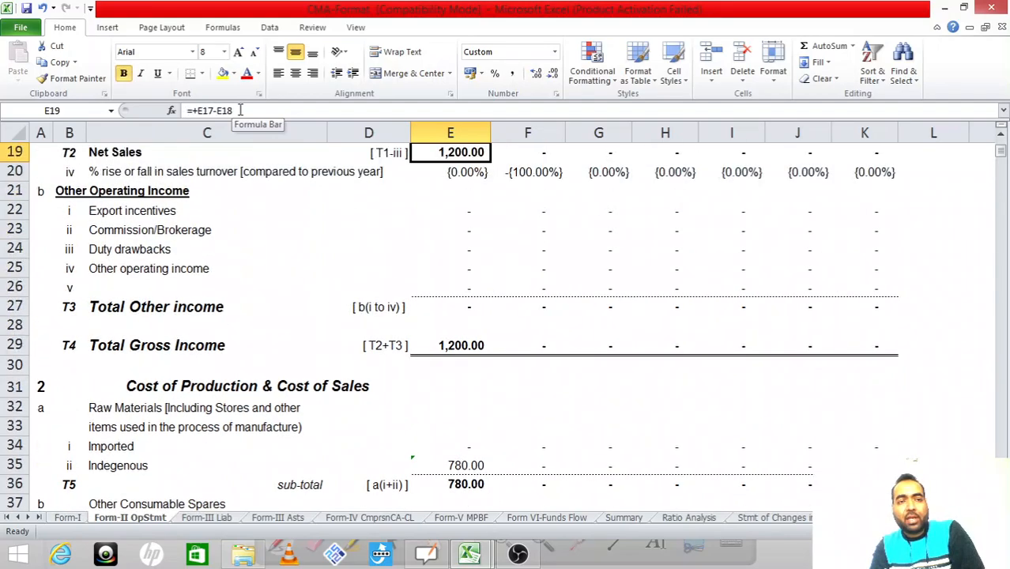
{"action": "key", "text": "Up"}
{"action": "key", "text": "Up"}
{"action": "key", "text": "Up"}
{"action": "key", "text": "Up"}
{"action": "key", "text": "Up"}
{"action": "key", "text": "Up"}
Step: Examine the Other Operating Income rows in Form-II and check them against the income entries on the Ram Logistics sheet
{"action": "key", "text": "Down"}
{"action": "key", "text": "Down"}
{"action": "key", "text": "Down"}
{"action": "key", "text": "Down"}
{"action": "key", "text": "Down"}
{"action": "key", "text": "Down"}
{"action": "key", "text": "Down"}
{"action": "key", "text": "Down"}
{"action": "key", "text": "Down"}
{"action": "key", "text": "Left"}
{"action": "key", "text": "Left"}
{"action": "key", "text": "Down"}
{"action": "key", "text": "Down"}
{"action": "key", "text": "Down"}
{"action": "key", "text": "Right"}
{"action": "key", "text": "Right"}
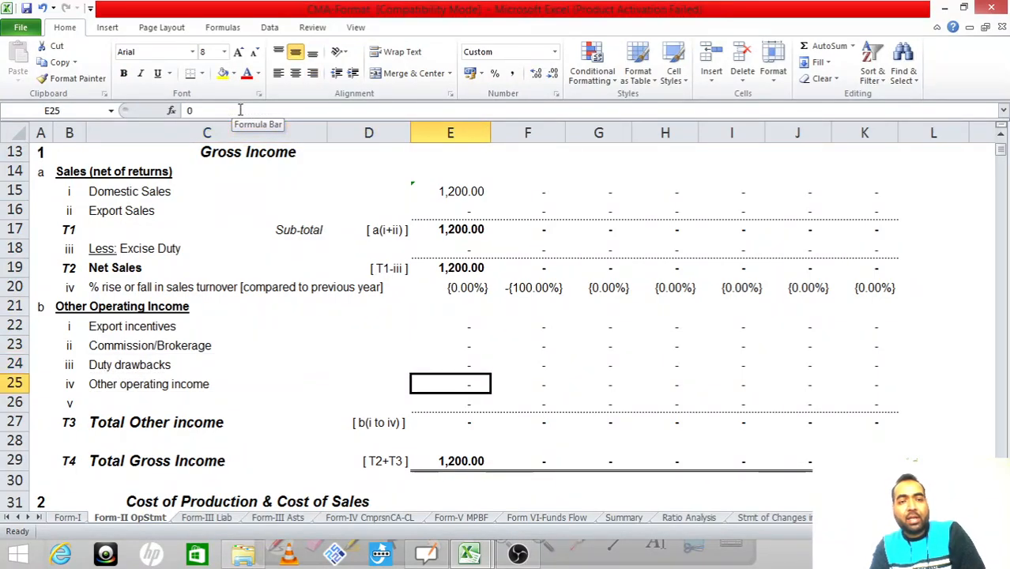
{"action": "key", "text": "ctrl+Tab"}
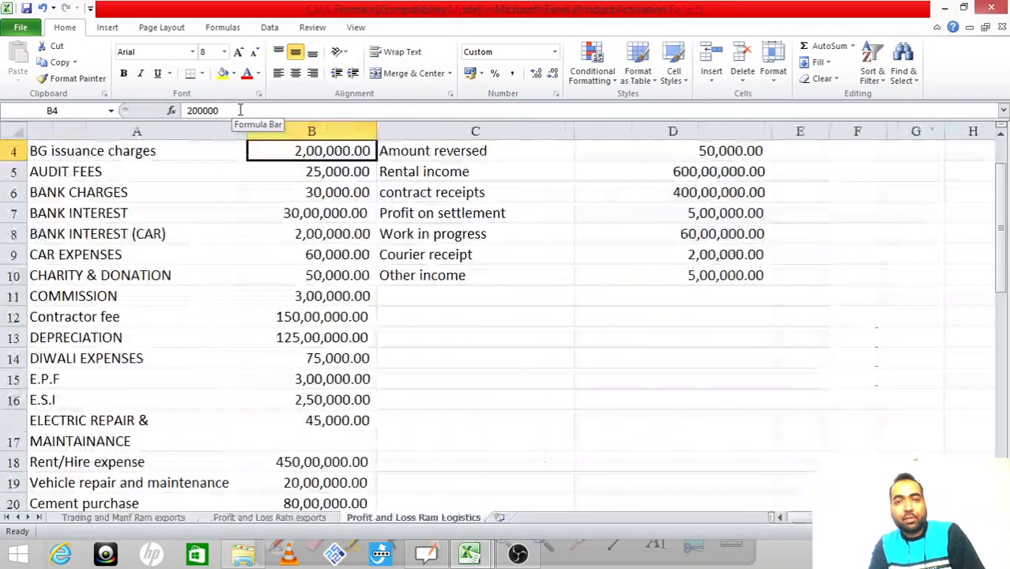
{"action": "key", "text": "ctrl+Tab"}
Step: Review the first-year raw materials, consumable spares and Direct Expenses entries under Cost of Production in Form-II
{"action": "key", "text": "Down"}
{"action": "key", "text": "Down"}
{"action": "key", "text": "Down"}
{"action": "key", "text": "Down"}
{"action": "key", "text": "Down"}
{"action": "key", "text": "Down"}
{"action": "key", "text": "Down"}
{"action": "key", "text": "Down"}
{"action": "key", "text": "Down"}
{"action": "key", "text": "Down"}
{"action": "key", "text": "Down"}
{"action": "key", "text": "Down"}
{"action": "key", "text": "Down"}
{"action": "key", "text": "Down"}
{"action": "key", "text": "Down"}
{"action": "key", "text": "Down"}
{"action": "key", "text": "Down"}
{"action": "key", "text": "Down"}
{"action": "key", "text": "Down"}
{"action": "key", "text": "Down"}
{"action": "key", "text": "Down"}
{"action": "key", "text": "Down"}
{"action": "key", "text": "Down"}
{"action": "key", "text": "Down"}
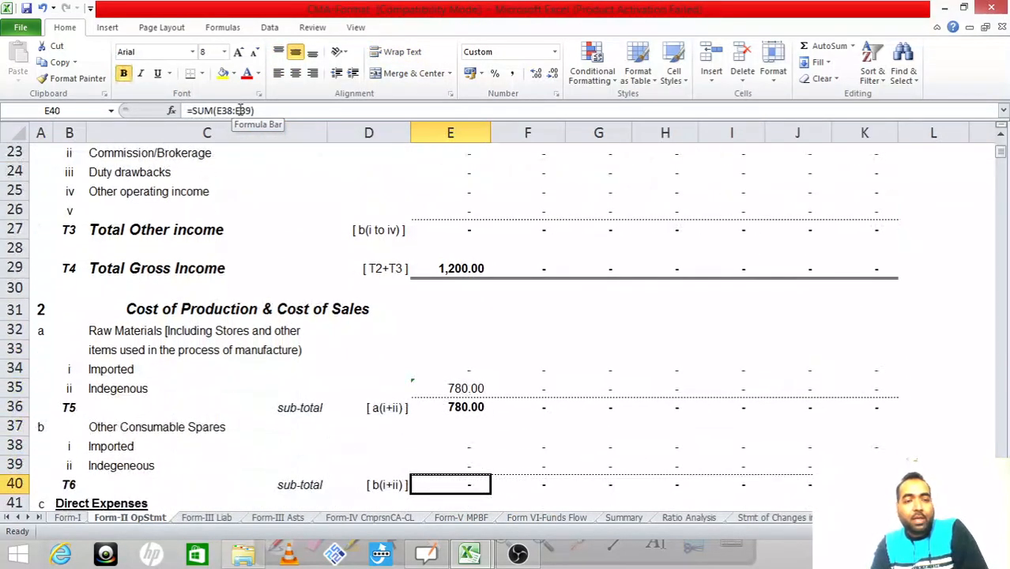
{"action": "key", "text": "Up"}
{"action": "key", "text": "Up"}
{"action": "key", "text": "Left"}
{"action": "key", "text": "Left"}
{"action": "key", "text": "Up"}
{"action": "key", "text": "Up"}
{"action": "key", "text": "Up"}
{"action": "key", "text": "Up"}
{"action": "key", "text": "Up"}
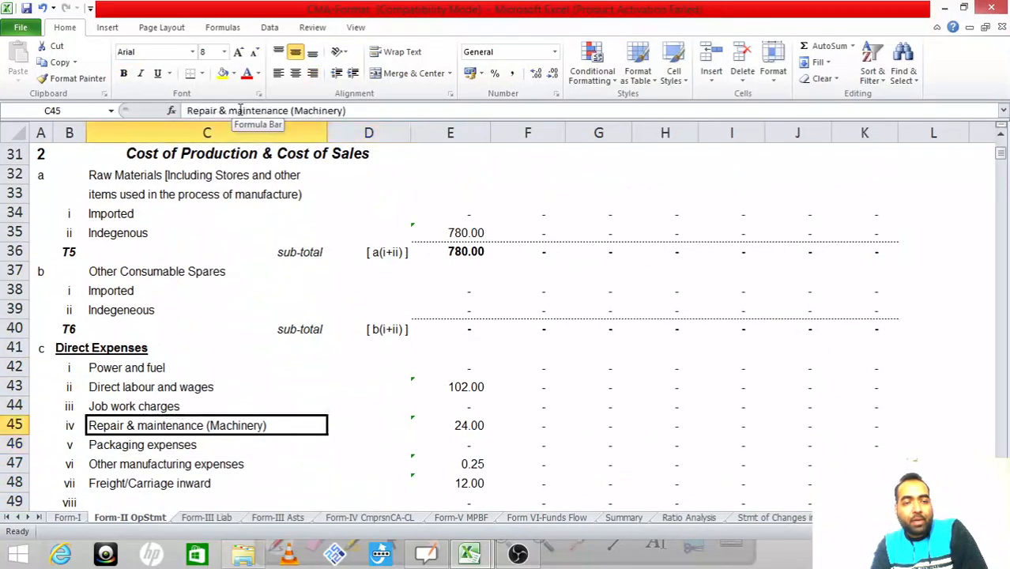
{"action": "key", "text": "Down"}
{"action": "key", "text": "Down"}
{"action": "key", "text": "Down"}
{"action": "key", "text": "Down"}
{"action": "key", "text": "Down"}
{"action": "key", "text": "Down"}
{"action": "key", "text": "Down"}
{"action": "key", "text": "Down"}
{"action": "key", "text": "Down"}
{"action": "key", "text": "Down"}
{"action": "key", "text": "Down"}
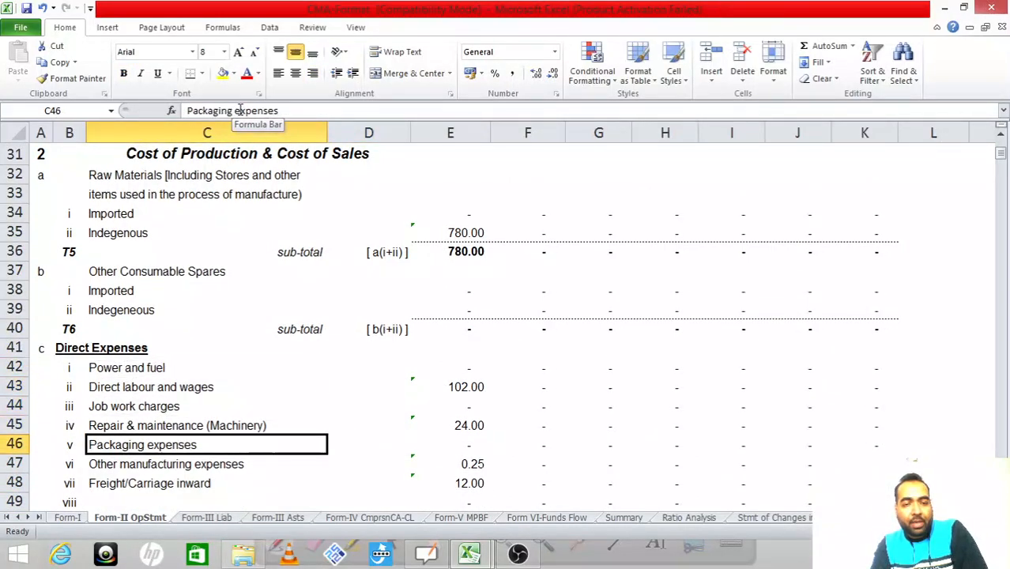
Step: Check the depreciation, W.I.P. and finished goods stock rows in Form-II, down to Commission expenses
{"action": "key", "text": "Down"}
{"action": "key", "text": "Down"}
{"action": "key", "text": "Down"}
{"action": "key", "text": "Down"}
{"action": "key", "text": "Down"}
{"action": "key", "text": "Down"}
{"action": "key", "text": "Down"}
{"action": "key", "text": "Down"}
{"action": "key", "text": "Down"}
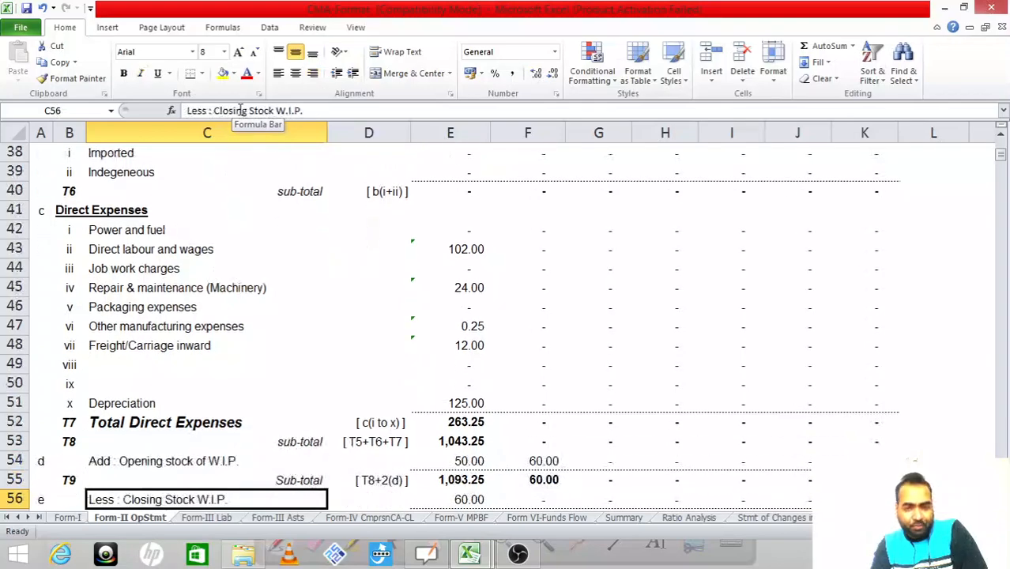
{"action": "key", "text": "Down"}
{"action": "key", "text": "Down"}
{"action": "key", "text": "Down"}
{"action": "key", "text": "Down"}
{"action": "key", "text": "Down"}
{"action": "key", "text": "Down"}
{"action": "key", "text": "Down"}
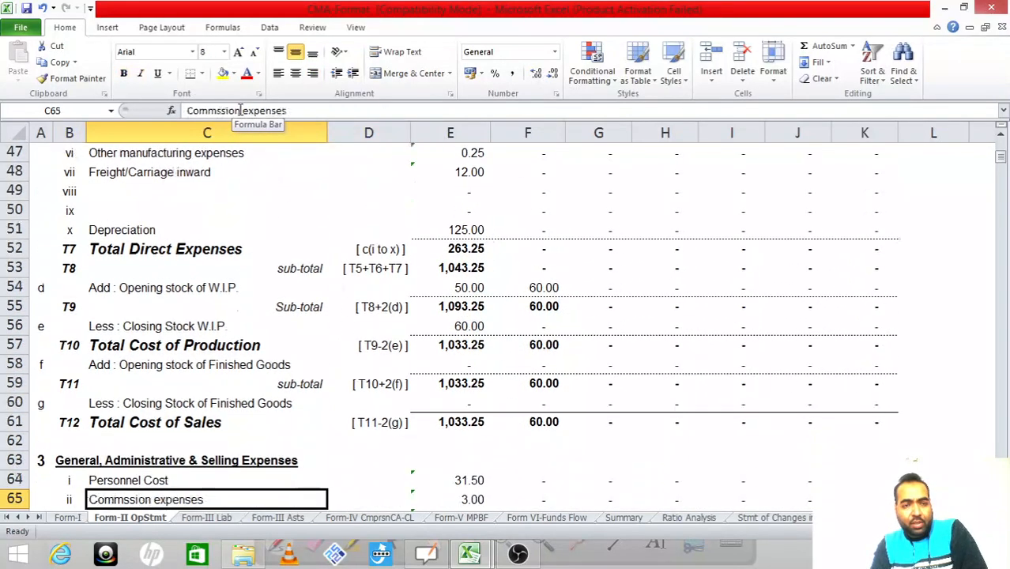
Step: Examine the General, Administrative & Selling Expenses rows in Form-II through Rent, rates and taxes, then locate Auditor remuneration
{"action": "key", "text": "Up"}
{"action": "key", "text": "Up"}
{"action": "key", "text": "Up"}
{"action": "key", "text": "Up"}
{"action": "key", "text": "Up"}
{"action": "key", "text": "Down"}
{"action": "key", "text": "Down"}
{"action": "key", "text": "Down"}
{"action": "key", "text": "Down"}
{"action": "key", "text": "Down"}
{"action": "key", "text": "Down"}
{"action": "key", "text": "Down"}
{"action": "key", "text": "Down"}
{"action": "key", "text": "Up"}
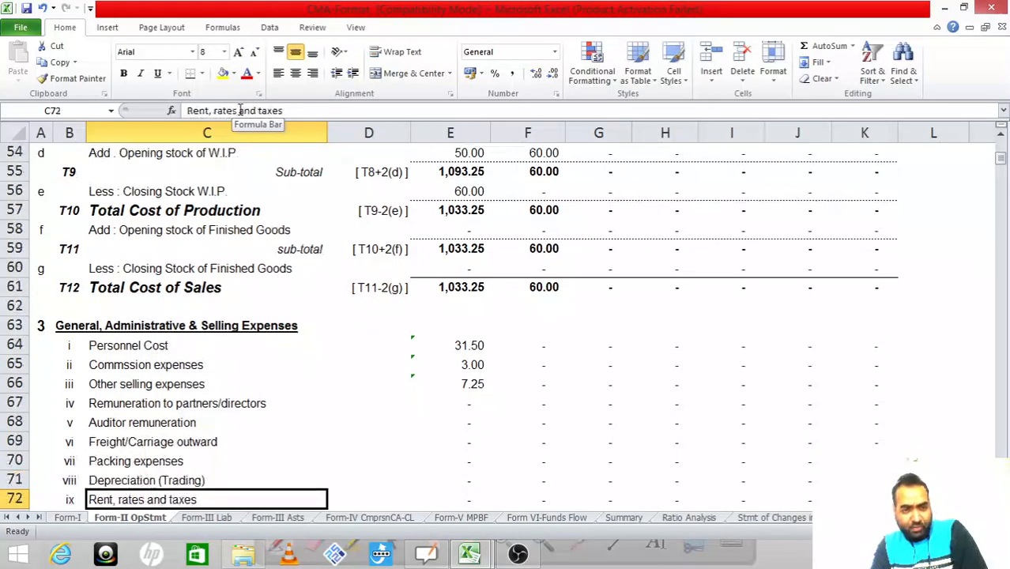
{"action": "key", "text": "Up"}
{"action": "key", "text": "Up"}
{"action": "key", "text": "Up"}
{"action": "key", "text": "Up"}
{"action": "key", "text": "Right"}
{"action": "key", "text": "Right"}
{"action": "key", "text": "Left"}
{"action": "key", "text": "Left"}
{"action": "key", "text": "Down"}
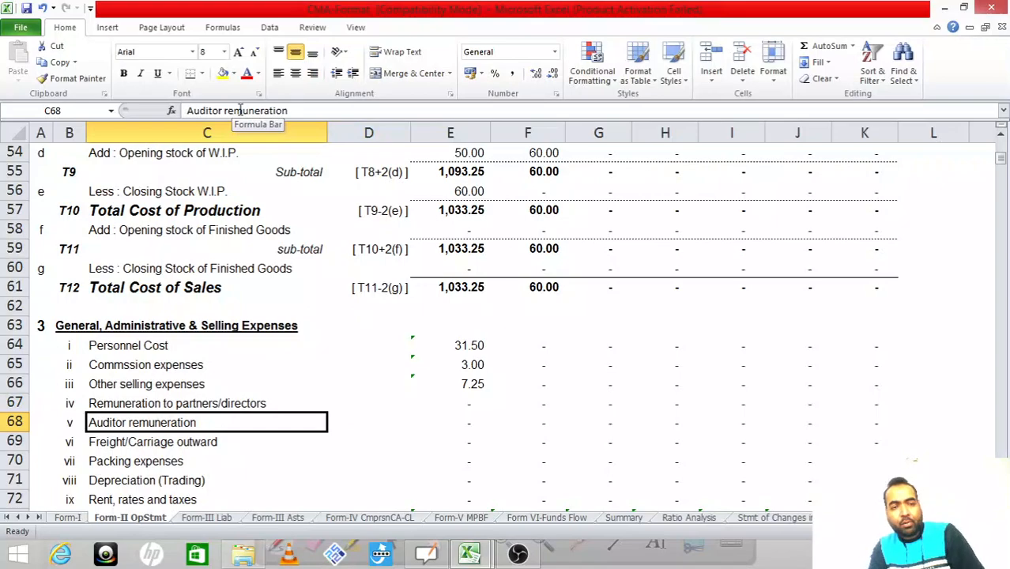
Step: Look up the audit fees on the Ram Logistics sheet and enter 0.25 as the first-year Auditor remuneration in Form-II
{"action": "key", "text": "Right"}
{"action": "key", "text": "Right"}
{"action": "key", "text": "ctrl+Tab"}
{"action": "key", "text": "Up"}
{"action": "key", "text": "Up"}
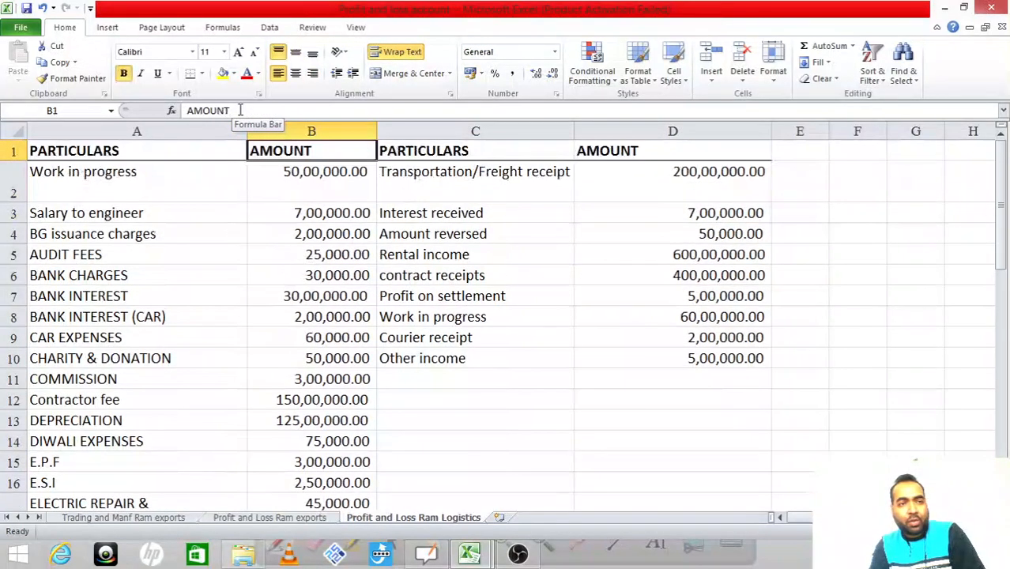
{"action": "key", "text": "Down"}
{"action": "key", "text": "Down"}
{"action": "key", "text": "Down"}
{"action": "key", "text": "Down"}
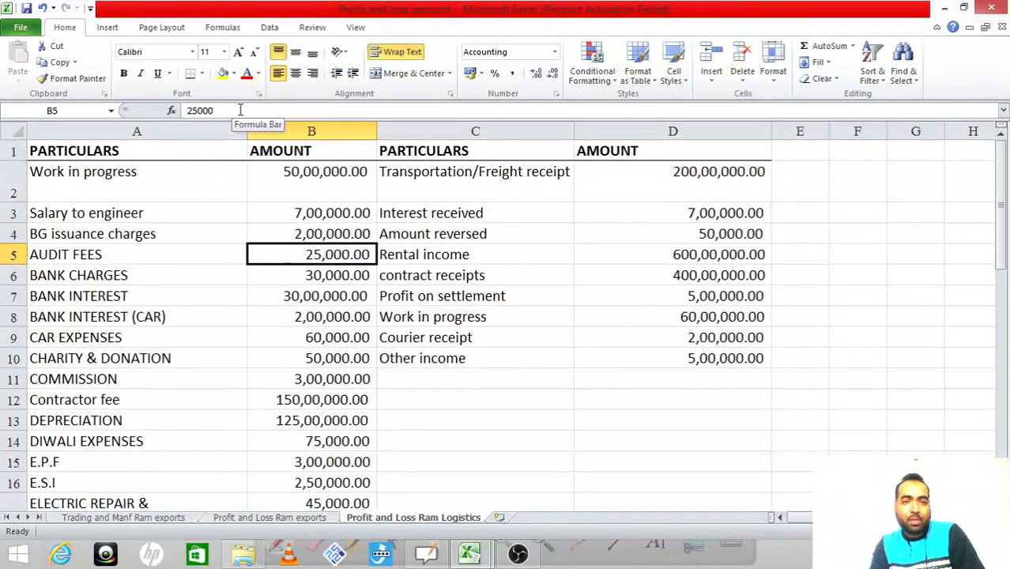
{"action": "key", "text": "ctrl+Tab"}
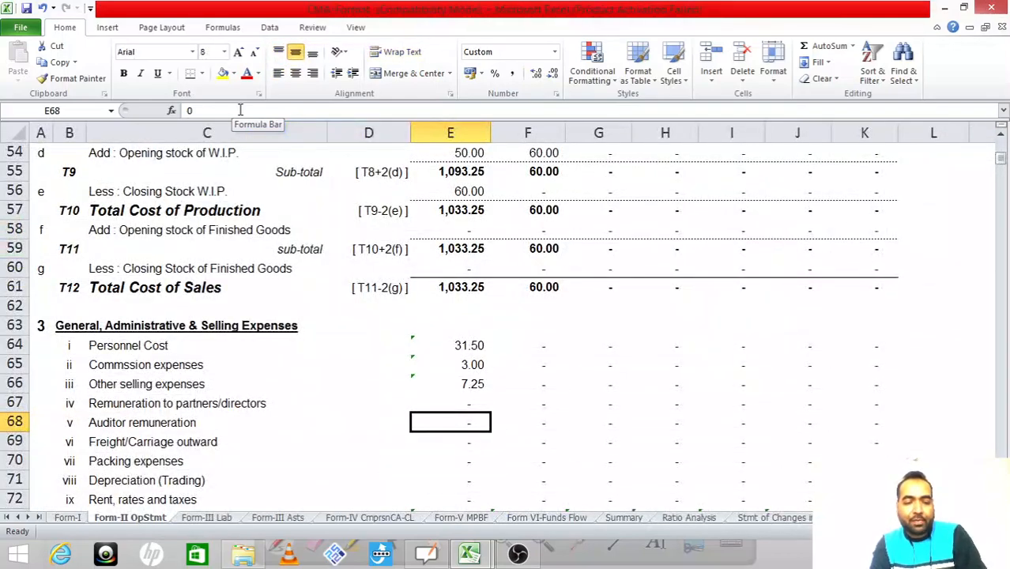
{"action": "type", "text": ".25"}
{"action": "key", "text": "Return"}
Step: Check the remaining General, Administrative & Selling Expenses rows in Form-II, from Freight/Carriage outward to the section total
{"action": "key", "text": "Left"}
{"action": "key", "text": "Left"}
{"action": "key", "text": "Down"}
{"action": "key", "text": "Down"}
{"action": "key", "text": "Down"}
{"action": "key", "text": "Down"}
{"action": "key", "text": "Down"}
{"action": "key", "text": "Down"}
{"action": "key", "text": "Down"}
{"action": "key", "text": "Up"}
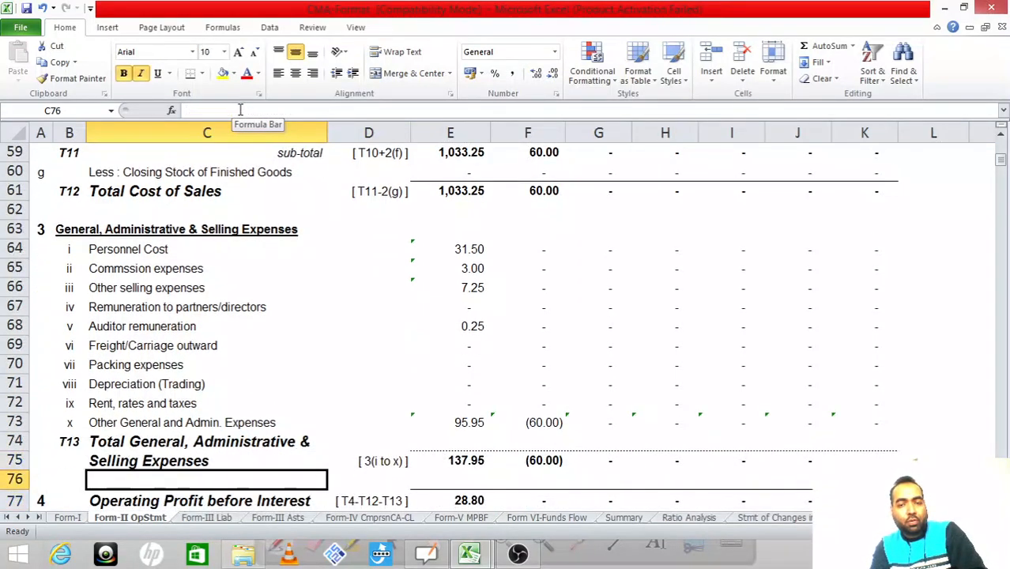
Step: Review the Operating Profit before Interest and the Finance Charges rows in Form-II
{"action": "key", "text": "Down"}
{"action": "key", "text": "Down"}
{"action": "key", "text": "Down"}
{"action": "key", "text": "Down"}
{"action": "key", "text": "Down"}
{"action": "key", "text": "Down"}
{"action": "key", "text": "Down"}
{"action": "key", "text": "Down"}
{"action": "key", "text": "Down"}
{"action": "key", "text": "Up"}
{"action": "key", "text": "Up"}
{"action": "key", "text": "Up"}
Step: Review the Operating Profit after Interest and the Non-Operating Income rows in Form-II for missed entries
{"action": "key", "text": "Down"}
{"action": "key", "text": "Down"}
{"action": "key", "text": "Down"}
{"action": "key", "text": "Down"}
{"action": "key", "text": "Down"}
{"action": "key", "text": "Down"}
{"action": "key", "text": "Down"}
{"action": "key", "text": "Down"}
{"action": "key", "text": "Down"}
{"action": "key", "text": "Down"}
{"action": "key", "text": "Down"}
{"action": "key", "text": "Down"}
{"action": "key", "text": "Down"}
{"action": "key", "text": "Up"}
{"action": "key", "text": "Up"}
{"action": "key", "text": "Up"}
{"action": "key", "text": "Up"}
Step: Check the Non-Operating Expenses rows in Form-II, down to Other non-operating expenses
{"action": "key", "text": "Down"}
{"action": "key", "text": "Down"}
{"action": "key", "text": "Down"}
{"action": "key", "text": "Down"}
{"action": "key", "text": "Down"}
{"action": "key", "text": "Down"}
{"action": "key", "text": "Down"}
{"action": "key", "text": "Down"}
{"action": "key", "text": "Down"}
{"action": "key", "text": "Down"}
{"action": "key", "text": "Down"}
{"action": "key", "text": "Down"}
{"action": "key", "text": "Up"}
{"action": "key", "text": "Up"}
{"action": "key", "text": "Up"}
{"action": "key", "text": "Up"}
{"action": "key", "text": "Up"}
{"action": "key", "text": "Up"}
{"action": "key", "text": "Up"}
{"action": "key", "text": "Up"}
{"action": "key", "text": "Up"}
{"action": "key", "text": "Down"}
{"action": "key", "text": "Down"}
{"action": "key", "text": "Down"}
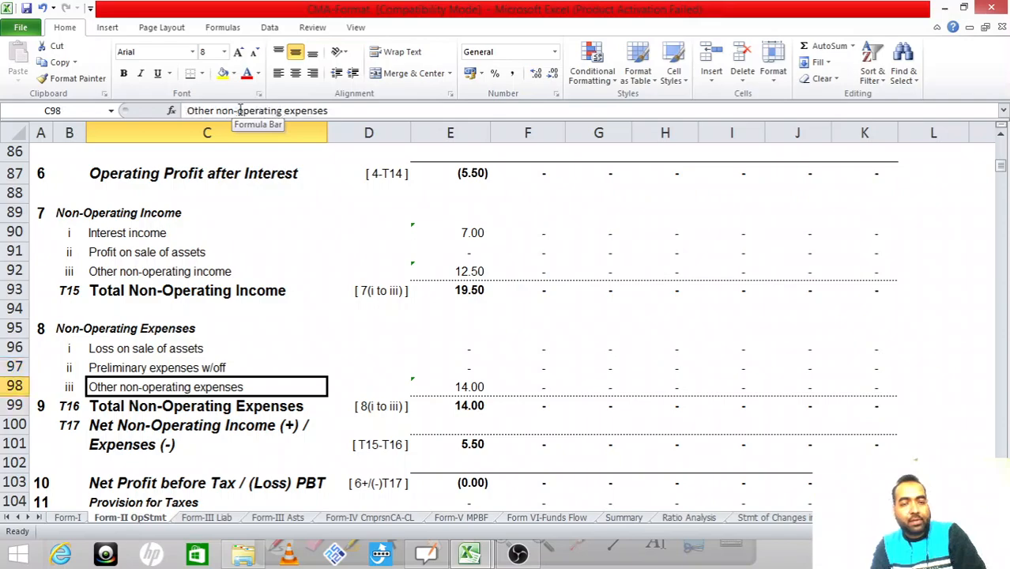
Step: Examine the net profit, tax provision and dividend rows in Form-II, ending at Net Profit before Tax
{"action": "key", "text": "Down"}
{"action": "key", "text": "Down"}
{"action": "key", "text": "Down"}
{"action": "key", "text": "Down"}
{"action": "key", "text": "Down"}
{"action": "key", "text": "Down"}
{"action": "key", "text": "Down"}
{"action": "key", "text": "Down"}
{"action": "key", "text": "Down"}
{"action": "key", "text": "Down"}
{"action": "key", "text": "Down"}
{"action": "key", "text": "Up"}
{"action": "key", "text": "Up"}
{"action": "key", "text": "Up"}
{"action": "key", "text": "Up"}
{"action": "key", "text": "Up"}
{"action": "key", "text": "Up"}
{"action": "key", "text": "Up"}
Step: Find the Profit & Loss A/C amount under Net Profit on the Ram Logistics sheet to compare with Form-II
{"action": "key", "text": "ctrl+Tab"}
{"action": "key", "text": "Down"}
{"action": "key", "text": "Down"}
{"action": "key", "text": "Down"}
{"action": "key", "text": "Down"}
{"action": "key", "text": "Down"}
{"action": "key", "text": "Down"}
{"action": "key", "text": "Down"}
{"action": "key", "text": "Down"}
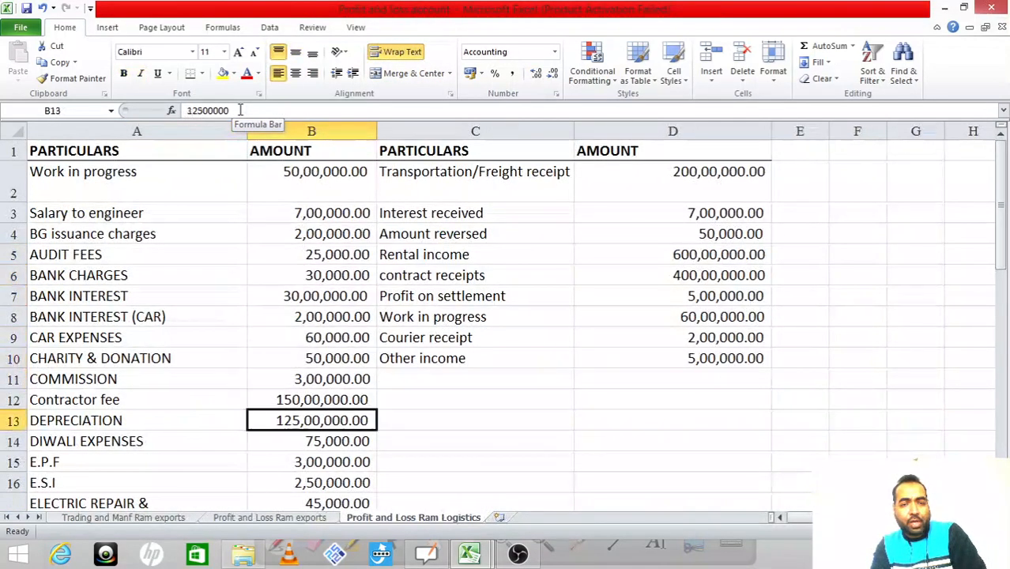
{"action": "key", "text": "Down"}
{"action": "key", "text": "Down"}
{"action": "key", "text": "Down"}
{"action": "key", "text": "Down"}
{"action": "key", "text": "Down"}
{"action": "key", "text": "Down"}
{"action": "key", "text": "Down"}
{"action": "key", "text": "Down"}
{"action": "key", "text": "Down"}
{"action": "key", "text": "Down"}
{"action": "key", "text": "Down"}
{"action": "key", "text": "Down"}
{"action": "key", "text": "Down"}
{"action": "key", "text": "Down"}
{"action": "key", "text": "Down"}
{"action": "key", "text": "Down"}
{"action": "key", "text": "Down"}
{"action": "key", "text": "Down"}
{"action": "key", "text": "Down"}
{"action": "key", "text": "Down"}
{"action": "key", "text": "Up"}
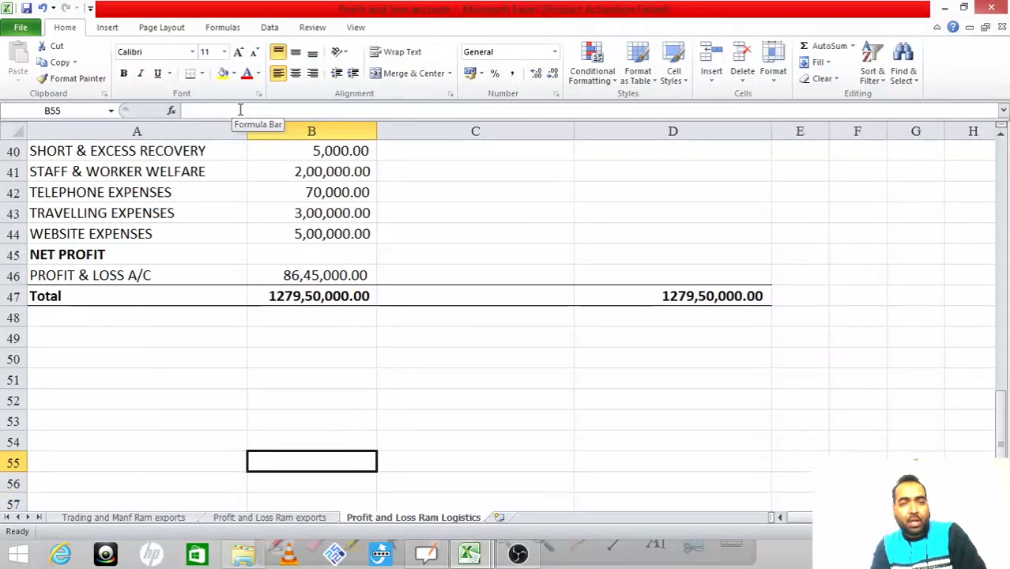
{"action": "key", "text": "Up"}
{"action": "key", "text": "Up"}
{"action": "key", "text": "Up"}
{"action": "key", "text": "Up"}
{"action": "key", "text": "Up"}
{"action": "key", "text": "Up"}
{"action": "key", "text": "Up"}
{"action": "key", "text": "Up"}
{"action": "key", "text": "Up"}
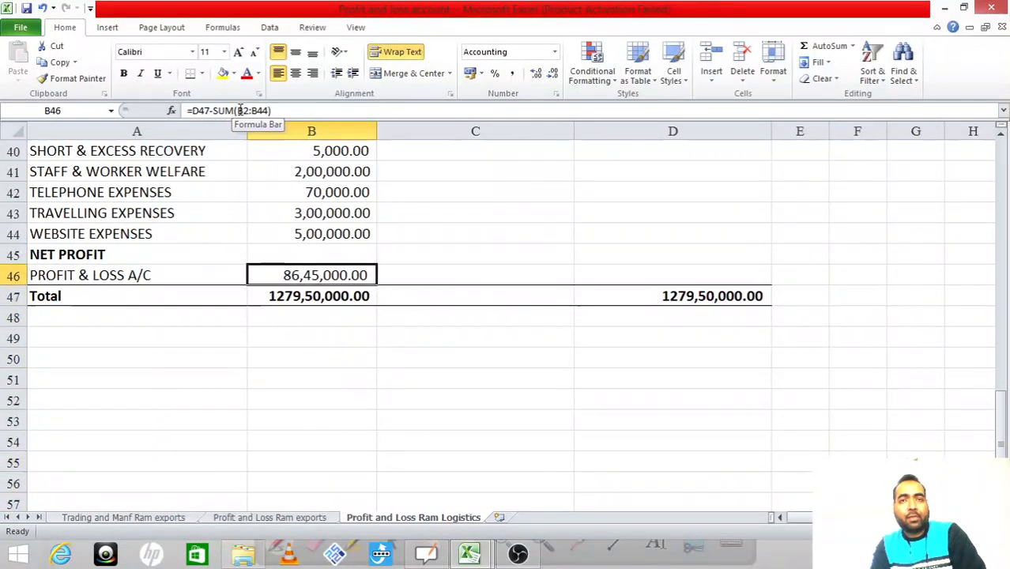
Step: Return to Form-II and inspect the first-year Net Profit before Tax formula
{"action": "key", "text": "alt+Tab"}
{"action": "key", "text": "Right"}
{"action": "key", "text": "Right"}
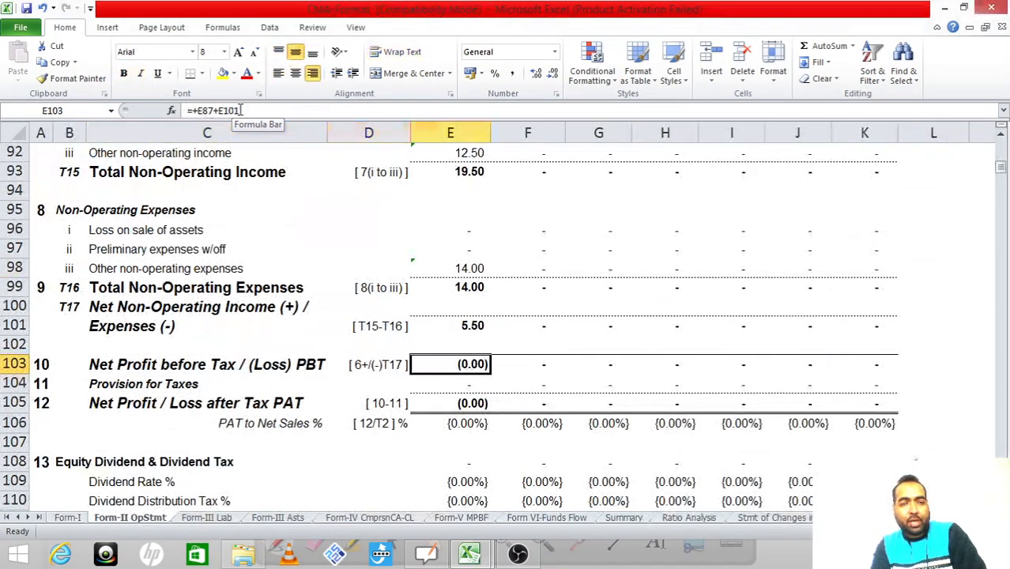
Step: Go back to the first-year Other General and Admin. Expenses cell in Form-II and examine its balancing formula
{"action": "key", "text": "Up"}
{"action": "key", "text": "Up"}
{"action": "key", "text": "Up"}
{"action": "key", "text": "Up"}
{"action": "key", "text": "Up"}
{"action": "key", "text": "Up"}
{"action": "key", "text": "Up"}
{"action": "key", "text": "Up"}
{"action": "key", "text": "Up"}
{"action": "key", "text": "Up"}
{"action": "key", "text": "Up"}
{"action": "key", "text": "Up"}
{"action": "key", "text": "Up"}
{"action": "key", "text": "Up"}
{"action": "key", "text": "Up"}
{"action": "key", "text": "Up"}
{"action": "key", "text": "Up"}
{"action": "key", "text": "Up"}
{"action": "key", "text": "Up"}
{"action": "key", "text": "Up"}
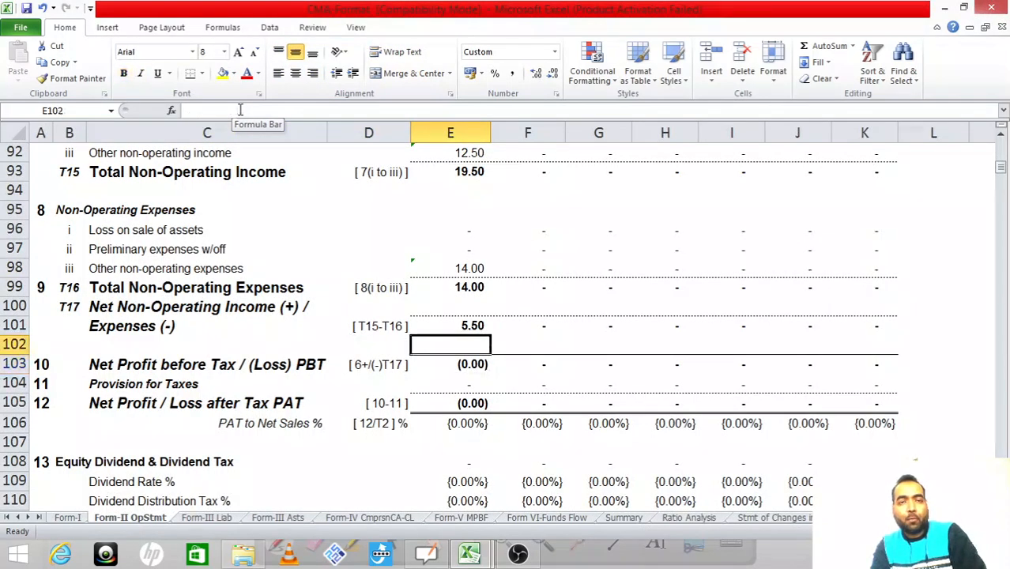
{"action": "key", "text": "Down"}
{"action": "key", "text": "Down"}
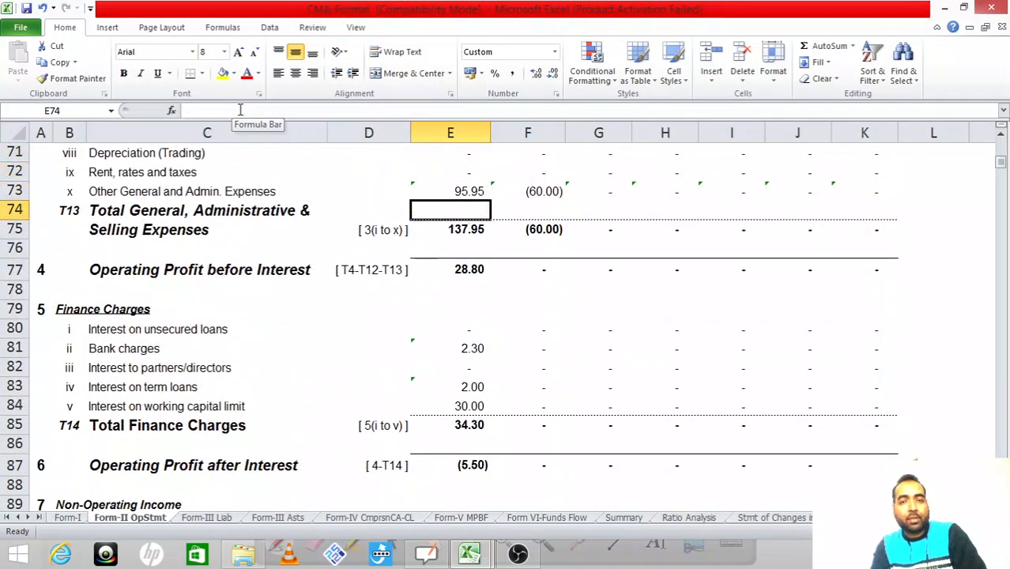
{"action": "key", "text": "Up"}
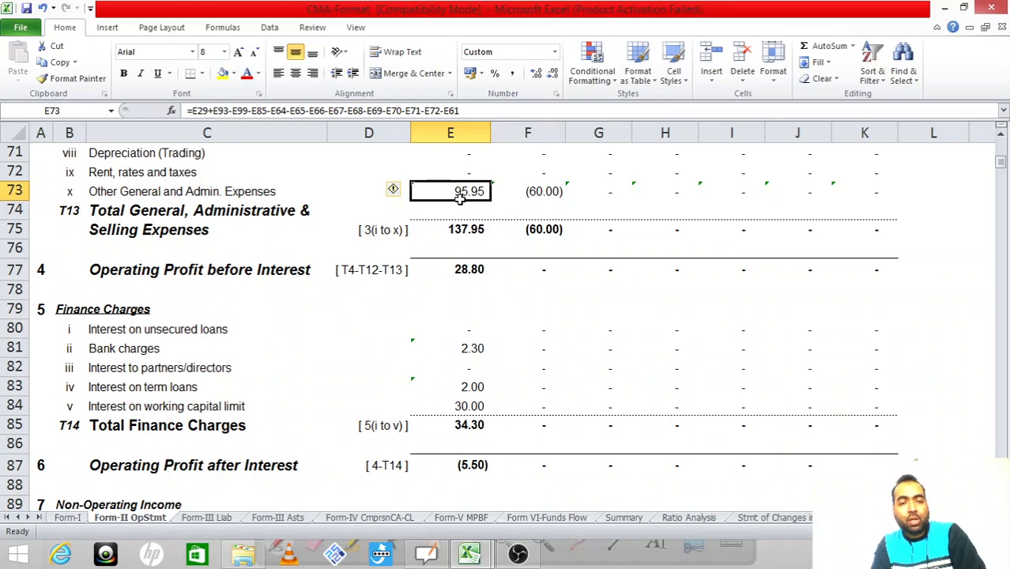
Step: Review the first-year finance charges and non-operating rows in Form-II down to Net Profit before Tax and inspect its formula
{"action": "key", "text": "Down"}
{"action": "key", "text": "Down"}
{"action": "key", "text": "Down"}
{"action": "key", "text": "Down"}
{"action": "key", "text": "Down"}
{"action": "key", "text": "Down"}
{"action": "key", "text": "Down"}
{"action": "key", "text": "Down"}
{"action": "key", "text": "Down"}
{"action": "key", "text": "Down"}
{"action": "key", "text": "Down"}
{"action": "key", "text": "Down"}
{"action": "key", "text": "Down"}
{"action": "key", "text": "Down"}
{"action": "key", "text": "Down"}
{"action": "key", "text": "Down"}
{"action": "key", "text": "Down"}
{"action": "key", "text": "Down"}
{"action": "key", "text": "Down"}
{"action": "key", "text": "Down"}
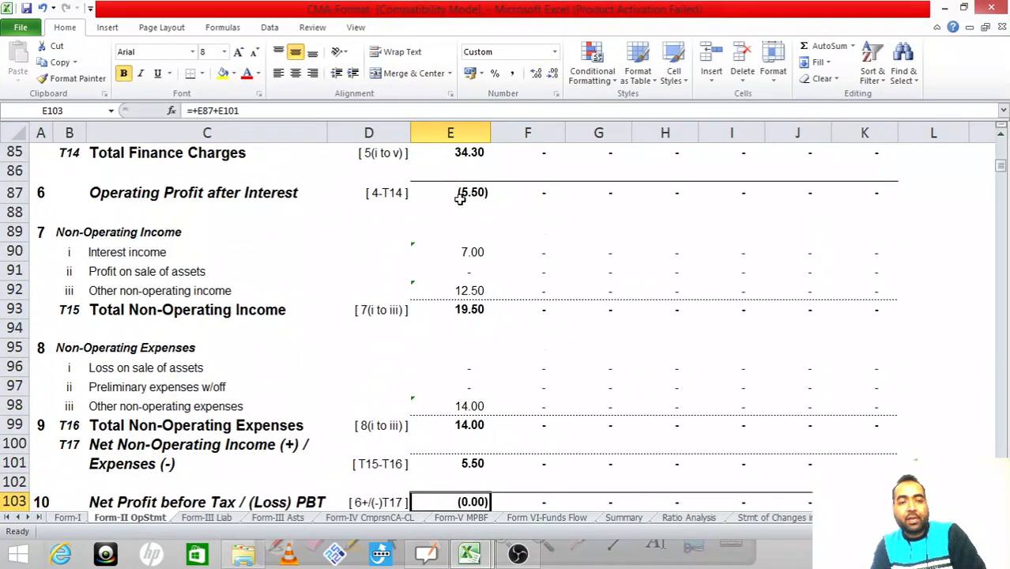
{"action": "key", "text": "Down"}
{"action": "key", "text": "Down"}
{"action": "key", "text": "Down"}
{"action": "key", "text": "Up"}
{"action": "key", "text": "Up"}
{"action": "key", "text": "Up"}
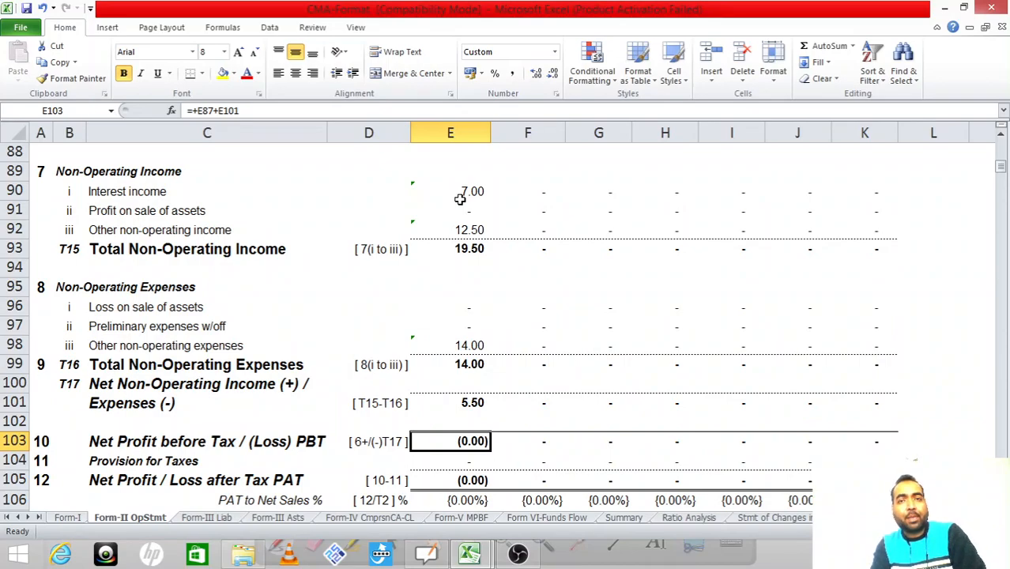
{"action": "key", "text": "Left"}
{"action": "key", "text": "Right"}
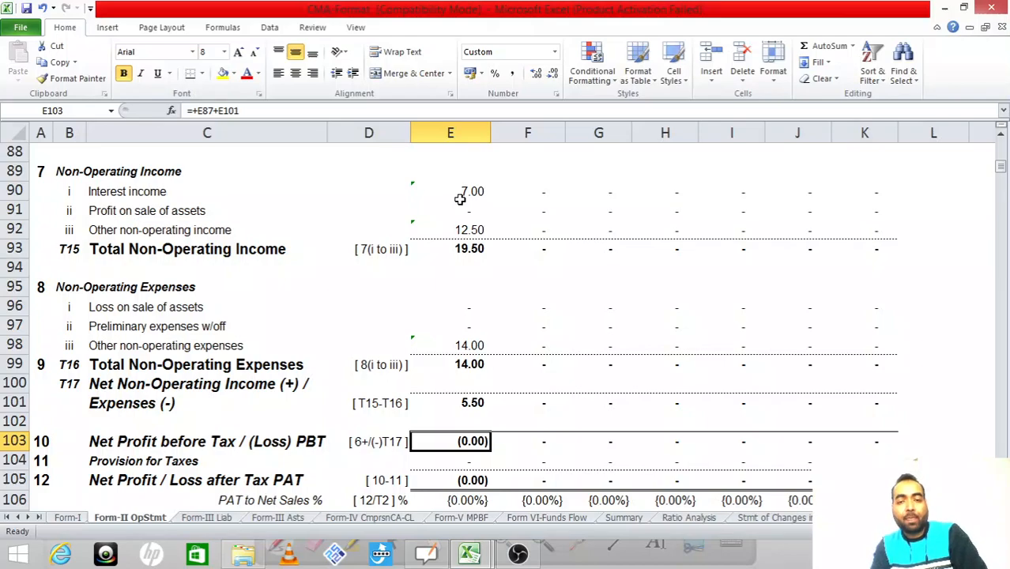
Step: Subtract the net profit of 86.45 at the end of the first-year Other General and Admin. Expenses balancing formula
{"action": "key", "text": "Up"}
{"action": "key", "text": "Up"}
{"action": "key", "text": "Up"}
{"action": "key", "text": "Up"}
{"action": "key", "text": "Up"}
{"action": "key", "text": "Up"}
{"action": "key", "text": "Up"}
{"action": "key", "text": "Up"}
{"action": "key", "text": "Up"}
{"action": "key", "text": "Up"}
{"action": "key", "text": "Up"}
{"action": "key", "text": "Up"}
{"action": "key", "text": "Up"}
{"action": "key", "text": "Up"}
{"action": "key", "text": "Up"}
{"action": "key", "text": "Up"}
{"action": "key", "text": "Up"}
{"action": "key", "text": "Up"}
{"action": "key", "text": "Up"}
{"action": "key", "text": "Up"}
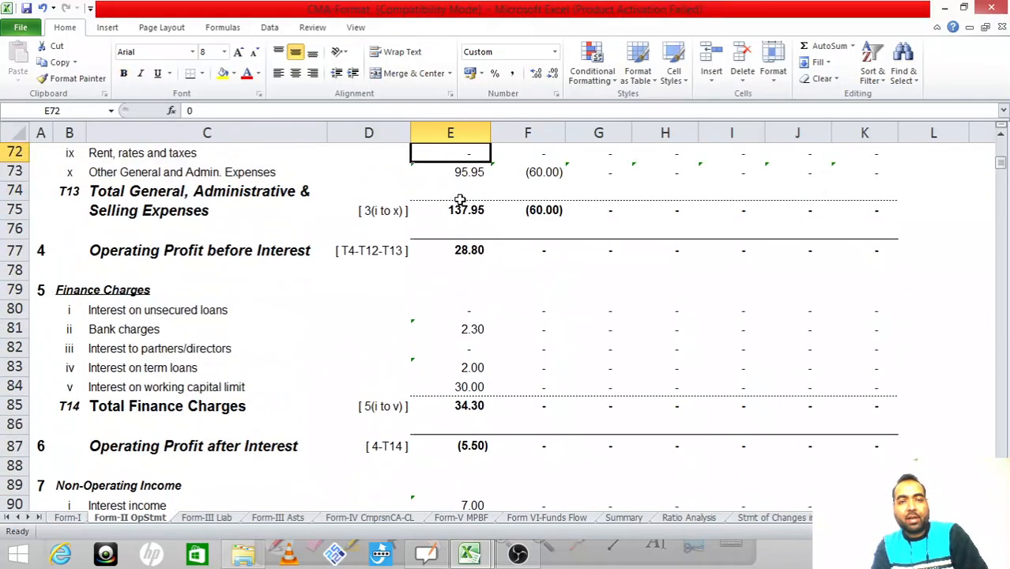
{"action": "key", "text": "Up"}
{"action": "key", "text": "Up"}
{"action": "key", "text": "Down"}
{"action": "key", "text": "Down"}
{"action": "key", "text": "Down"}
{"action": "key", "text": "Left"}
{"action": "key", "text": "Left"}
{"action": "key", "text": "Left"}
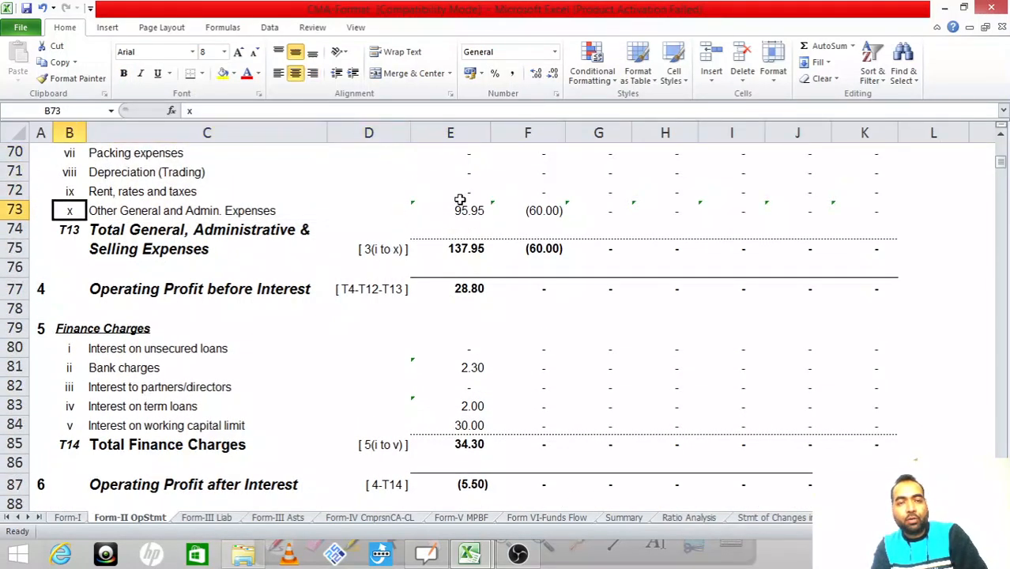
{"action": "key", "text": "Right"}
{"action": "key", "text": "Right"}
{"action": "key", "text": "Right"}
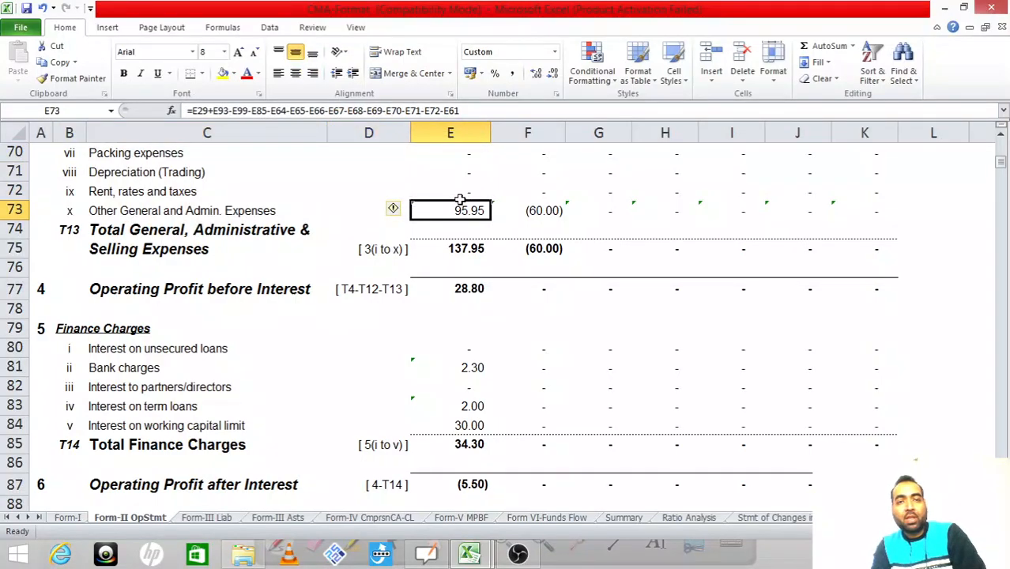
{"action": "left_click", "coordinate": [478, 112]}
{"action": "type", "text": "-"}
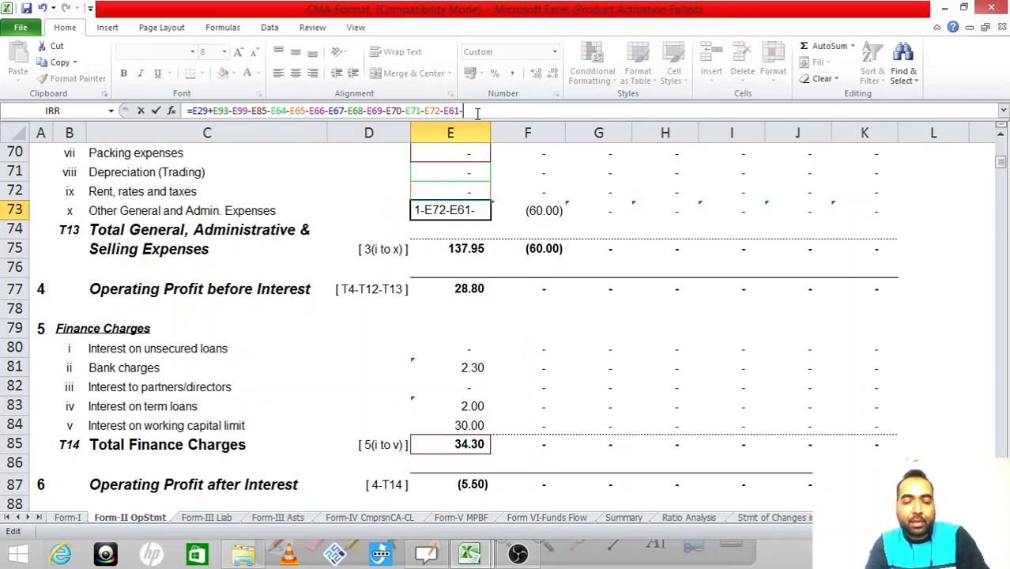
{"action": "type", "text": "86.45"}
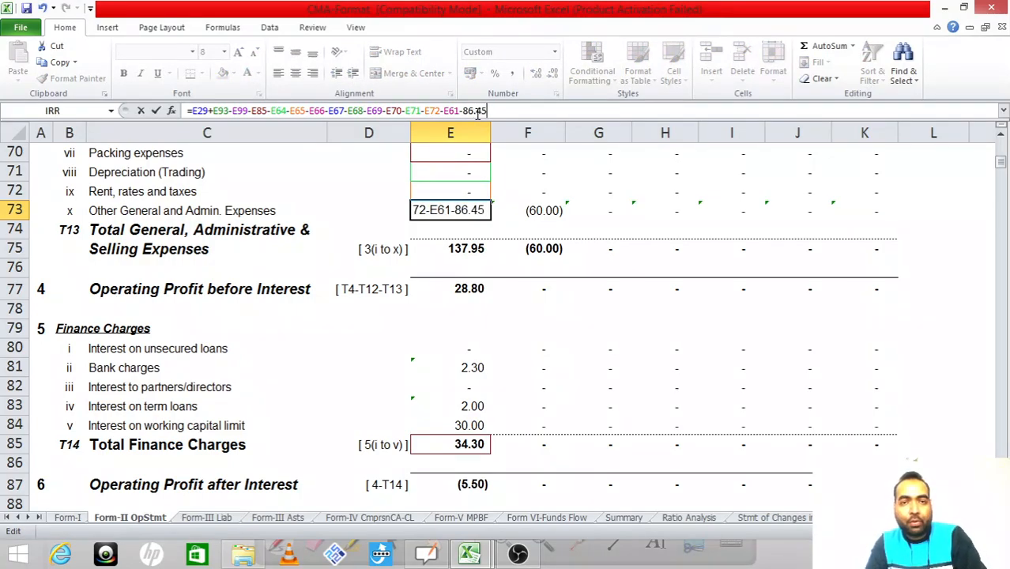
{"action": "key", "text": "Return"}
{"action": "key", "text": "Up"}
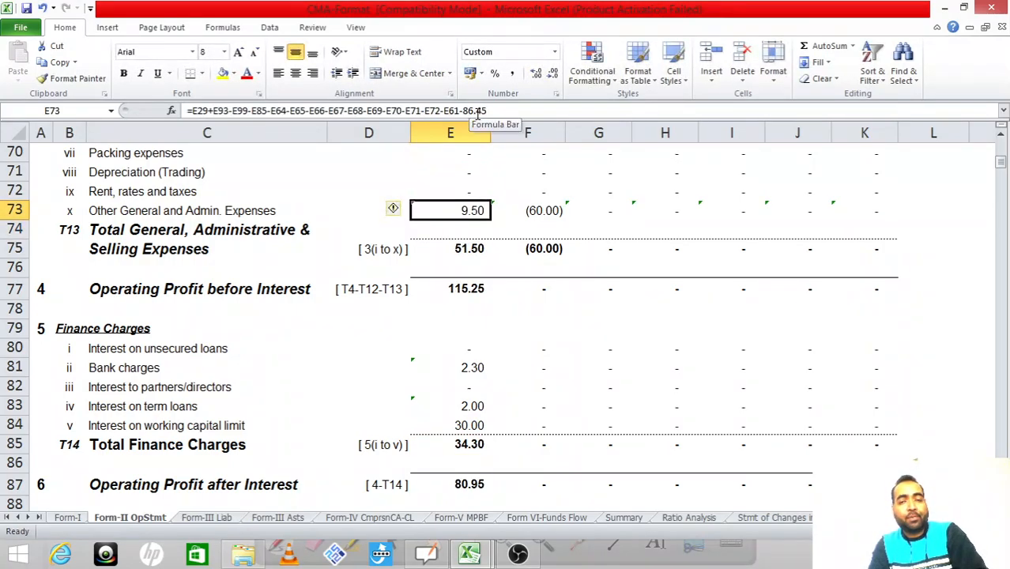
Step: Examine the recalculated first-year figures from Other General and Admin. Expenses through Net Profit before Tax and the rows below
{"action": "key", "text": "Left"}
{"action": "key", "text": "Right"}
{"action": "key", "text": "Right"}
{"action": "key", "text": "Down"}
{"action": "key", "text": "Down"}
{"action": "key", "text": "Down"}
{"action": "key", "text": "Down"}
{"action": "key", "text": "Down"}
{"action": "key", "text": "Down"}
{"action": "key", "text": "Down"}
{"action": "key", "text": "Down"}
{"action": "key", "text": "Down"}
{"action": "key", "text": "Down"}
{"action": "key", "text": "Down"}
{"action": "key", "text": "Down"}
{"action": "key", "text": "Down"}
{"action": "key", "text": "Down"}
{"action": "key", "text": "Down"}
{"action": "key", "text": "Down"}
{"action": "key", "text": "Down"}
{"action": "key", "text": "Down"}
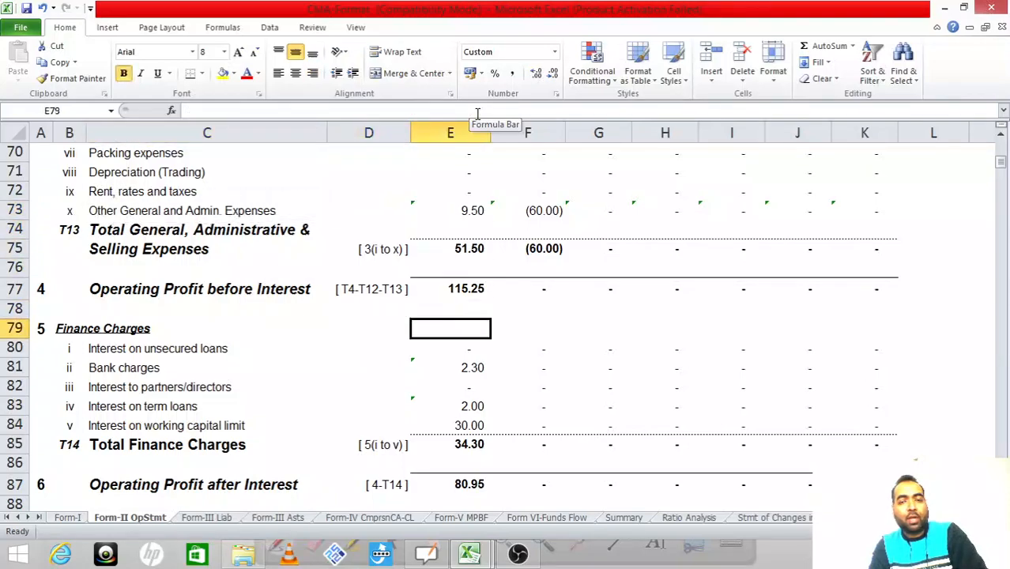
{"action": "key", "text": "Down"}
{"action": "key", "text": "Down"}
{"action": "key", "text": "Down"}
{"action": "key", "text": "Down"}
{"action": "key", "text": "Down"}
{"action": "key", "text": "Down"}
{"action": "key", "text": "Down"}
{"action": "key", "text": "Down"}
{"action": "key", "text": "Down"}
{"action": "key", "text": "Down"}
{"action": "key", "text": "Down"}
{"action": "key", "text": "Down"}
{"action": "key", "text": "Down"}
{"action": "key", "text": "Down"}
{"action": "key", "text": "Down"}
{"action": "key", "text": "Down"}
{"action": "key", "text": "Down"}
{"action": "key", "text": "Down"}
{"action": "key", "text": "Down"}
{"action": "key", "text": "Down"}
{"action": "key", "text": "Up"}
{"action": "key", "text": "Up"}
{"action": "key", "text": "Up"}
{"action": "key", "text": "Up"}
{"action": "key", "text": "Up"}
{"action": "key", "text": "Up"}
{"action": "key", "text": "Up"}
{"action": "key", "text": "Up"}
Step: Compare the Profit & Loss A/C amount on the Ram Logistics sheet with Net Profit before Tax in Form-II
{"action": "key", "text": "alt+Tab"}
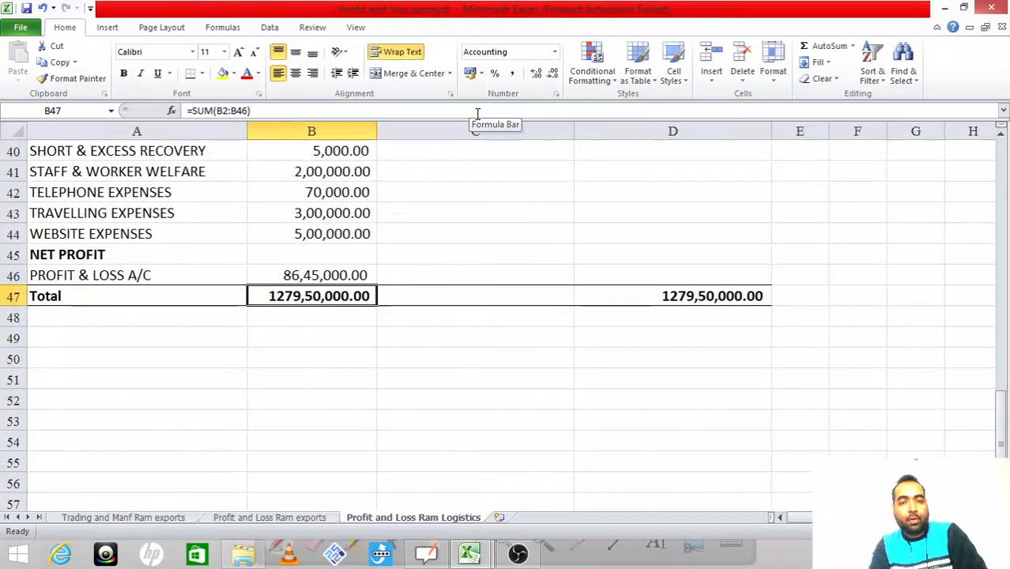
{"action": "key", "text": "alt+Tab"}
{"action": "key", "text": "Left"}
{"action": "key", "text": "Left"}
{"action": "key", "text": "Right"}
{"action": "key", "text": "Left"}
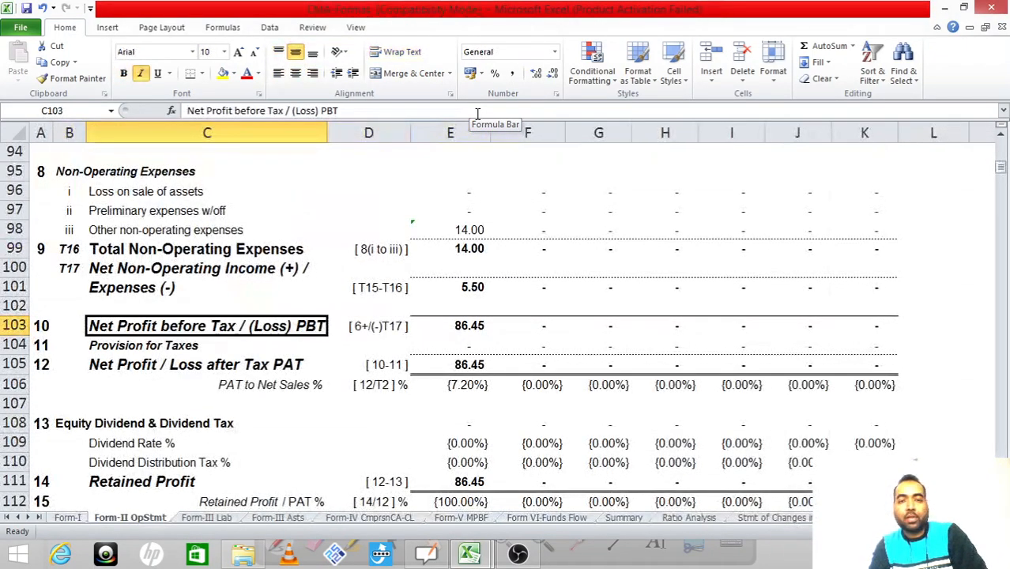
Step: Examine the first-year Provision for Taxes entry and the Net Profit before Tax formula above it
{"action": "key", "text": "Right"}
{"action": "key", "text": "Right"}
{"action": "key", "text": "Down"}
{"action": "key", "text": "Left"}
{"action": "key", "text": "Left"}
{"action": "key", "text": "Right"}
{"action": "key", "text": "Right"}
{"action": "key", "text": "Right"}
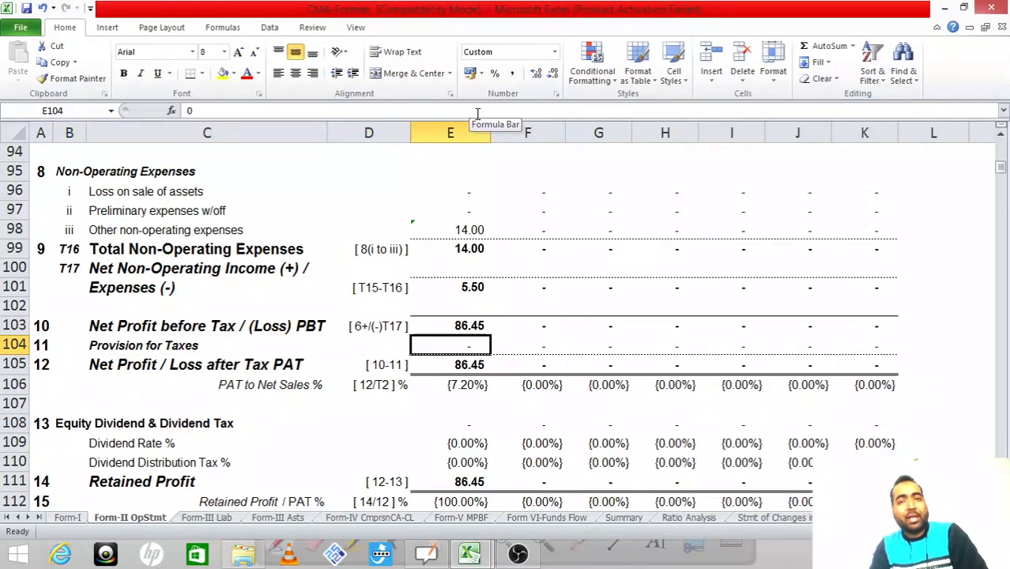
{"action": "key", "text": "Up"}
{"action": "key", "text": "Up"}
{"action": "key", "text": "Up"}
{"action": "key", "text": "Down"}
{"action": "key", "text": "Down"}
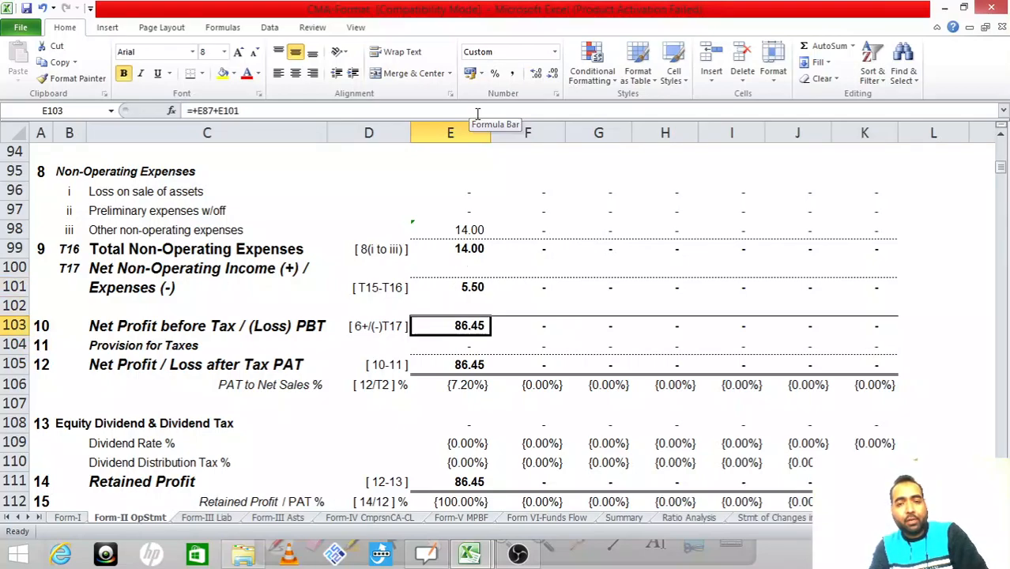
Step: Calculate the first-year Provision for Taxes as 30% of Net Profit before Tax with the formula =E103*30%
{"action": "key", "text": "Down"}
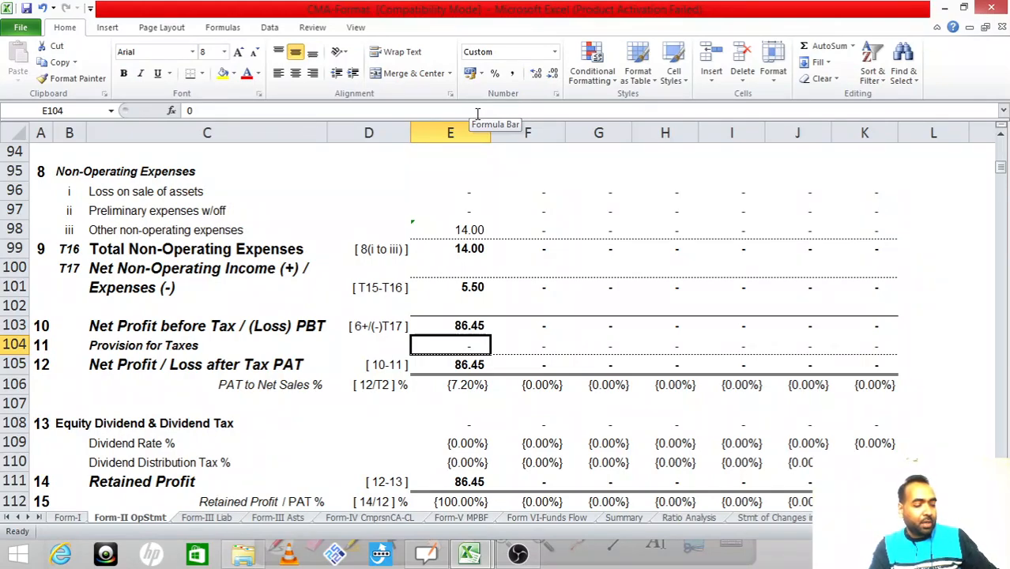
{"action": "type", "text": "="}
{"action": "key", "text": "Up"}
{"action": "type", "text": "*30%"}
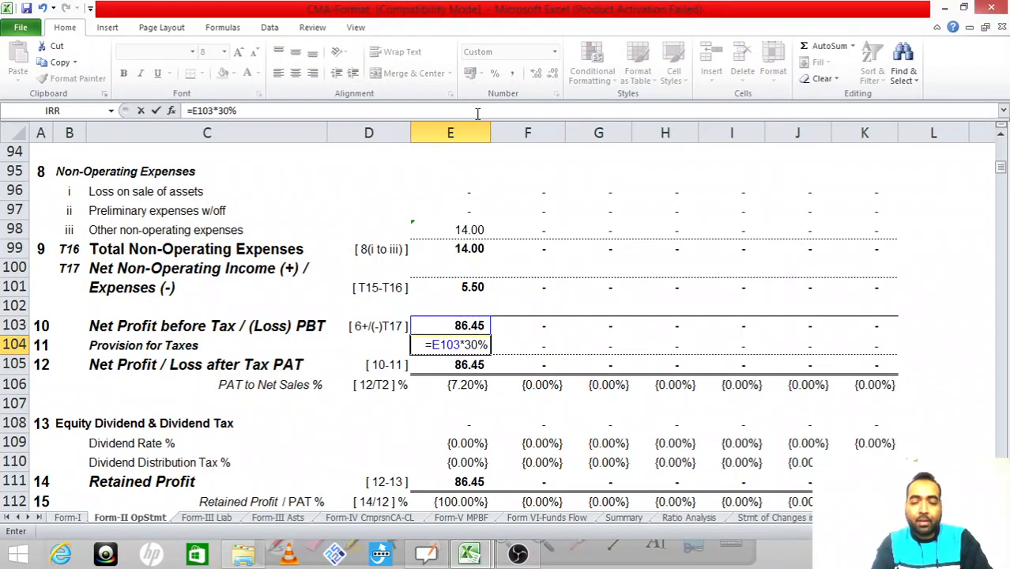
{"action": "key", "text": "Return"}
{"action": "key", "text": "Up"}
Step: Inspect the first-year Net Profit / Loss after Tax row and its formula
{"action": "key", "text": "Down"}
{"action": "key", "text": "Left"}
{"action": "key", "text": "Left"}
{"action": "key", "text": "Left"}
{"action": "key", "text": "Right"}
{"action": "key", "text": "Right"}
{"action": "key", "text": "Right"}
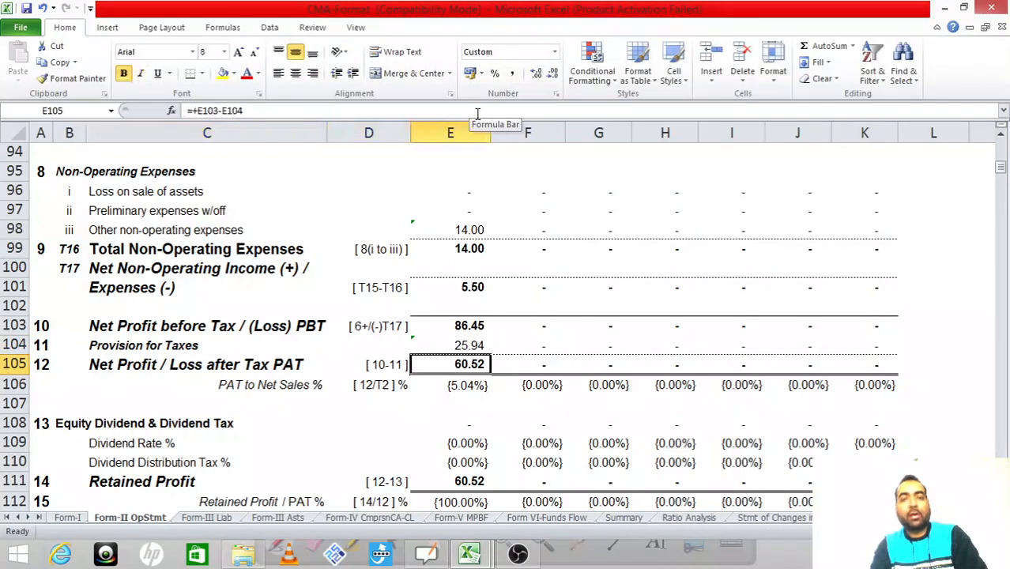
Step: Review the first-year Form-II figures from Net Profit / Loss after Tax back up to the gross income section
{"action": "key", "text": "Up"}
{"action": "key", "text": "Up"}
{"action": "key", "text": "Up"}
{"action": "key", "text": "Up"}
{"action": "key", "text": "Up"}
{"action": "key", "text": "Up"}
{"action": "key", "text": "Up"}
{"action": "key", "text": "Up"}
{"action": "key", "text": "Up"}
{"action": "key", "text": "Up"}
{"action": "key", "text": "Up"}
{"action": "key", "text": "Up"}
{"action": "key", "text": "Up"}
{"action": "key", "text": "Up"}
{"action": "key", "text": "Up"}
{"action": "key", "text": "Up"}
{"action": "key", "text": "Up"}
{"action": "key", "text": "Up"}
{"action": "key", "text": "Up"}
{"action": "key", "text": "Up"}
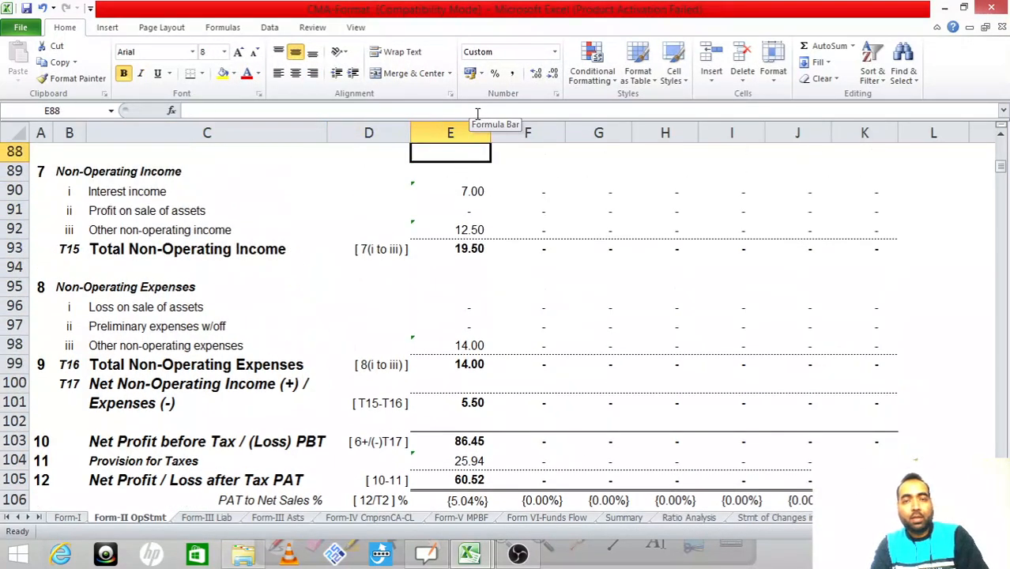
{"action": "key", "text": "Up"}
{"action": "key", "text": "Up"}
{"action": "key", "text": "Up"}
{"action": "key", "text": "Up"}
{"action": "key", "text": "Up"}
{"action": "key", "text": "Up"}
{"action": "key", "text": "Up"}
{"action": "key", "text": "Up"}
{"action": "key", "text": "Up"}
{"action": "key", "text": "Up"}
{"action": "key", "text": "Up"}
{"action": "key", "text": "Up"}
{"action": "key", "text": "Up"}
{"action": "key", "text": "Up"}
{"action": "key", "text": "Up"}
{"action": "key", "text": "Up"}
{"action": "key", "text": "Up"}
{"action": "key", "text": "Up"}
{"action": "key", "text": "Up"}
{"action": "key", "text": "Up"}
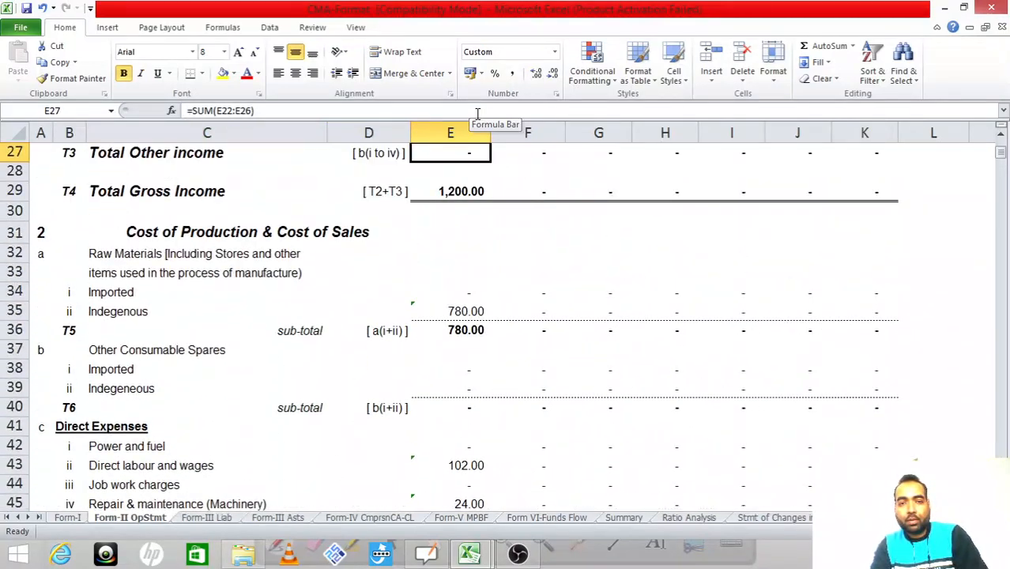
{"action": "key", "text": "Up"}
{"action": "key", "text": "Up"}
{"action": "key", "text": "Up"}
{"action": "key", "text": "Up"}
{"action": "key", "text": "Up"}
{"action": "key", "text": "Up"}
{"action": "key", "text": "Up"}
{"action": "key", "text": "Up"}
{"action": "key", "text": "Up"}
{"action": "key", "text": "Up"}
{"action": "key", "text": "Up"}
{"action": "key", "text": "Up"}
{"action": "key", "text": "Up"}
{"action": "key", "text": "Up"}
{"action": "key", "text": "Up"}
{"action": "key", "text": "Up"}
{"action": "key", "text": "Up"}
{"action": "key", "text": "Up"}
{"action": "key", "text": "Up"}
{"action": "key", "text": "Up"}
Step: Examine the first-year Cost of Production & Cost of Sales figures, from raw materials through direct expenses and stock of W.I.P
{"action": "key", "text": "Down"}
{"action": "key", "text": "Down"}
{"action": "key", "text": "Down"}
{"action": "key", "text": "Down"}
{"action": "key", "text": "Down"}
{"action": "key", "text": "Down"}
{"action": "key", "text": "Down"}
{"action": "key", "text": "Down"}
{"action": "key", "text": "Down"}
{"action": "key", "text": "Down"}
{"action": "key", "text": "Down"}
{"action": "key", "text": "Down"}
{"action": "key", "text": "Down"}
{"action": "key", "text": "Down"}
{"action": "key", "text": "Down"}
{"action": "key", "text": "Down"}
{"action": "key", "text": "Down"}
{"action": "key", "text": "Down"}
{"action": "key", "text": "Down"}
{"action": "key", "text": "Down"}
{"action": "key", "text": "Down"}
{"action": "key", "text": "Down"}
{"action": "key", "text": "Down"}
{"action": "key", "text": "Down"}
{"action": "key", "text": "Down"}
{"action": "key", "text": "Down"}
{"action": "key", "text": "Down"}
{"action": "key", "text": "Down"}
{"action": "key", "text": "Down"}
{"action": "key", "text": "Down"}
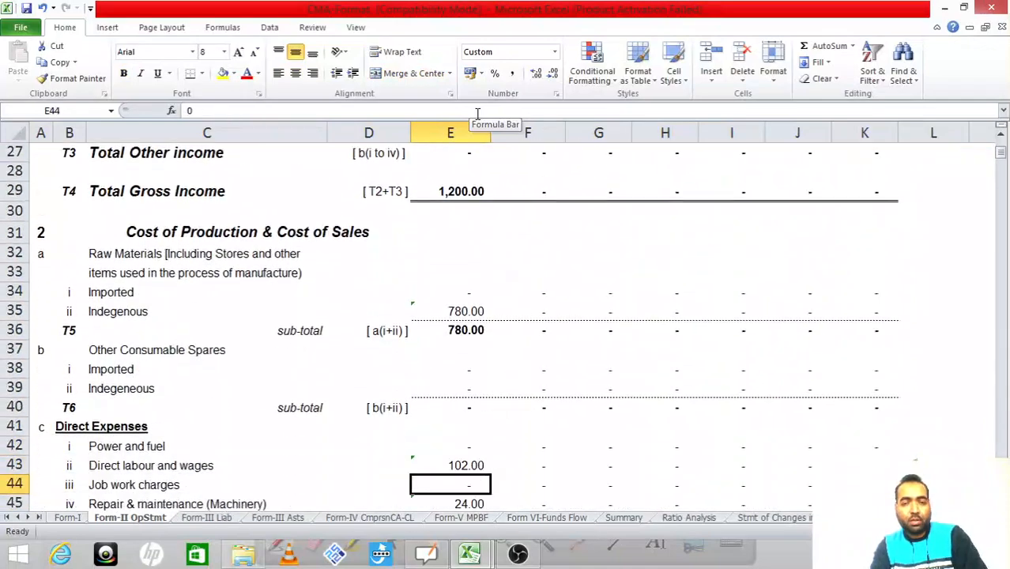
{"action": "key", "text": "Down"}
{"action": "key", "text": "Down"}
Step: Set the first-year Less : Closing Stock W.I.P. amount to 0
{"action": "key", "text": "Up"}
{"action": "key", "text": "Up"}
{"action": "key", "text": "Up"}
{"action": "key", "text": "Up"}
{"action": "key", "text": "Up"}
{"action": "key", "text": "Up"}
{"action": "key", "text": "Up"}
{"action": "key", "text": "Up"}
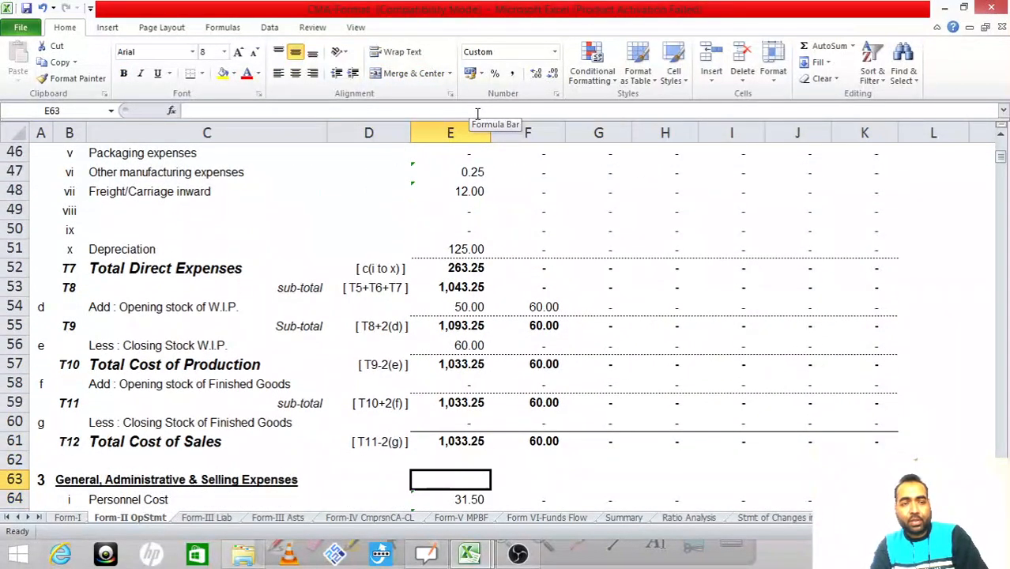
{"action": "type", "text": "0"}
{"action": "key", "text": "Return"}
Step: Check the second-year column from the W.I.P. stock rows through expenses, profit after tax and retained profit to Additional Data
{"action": "key", "text": "Up"}
{"action": "key", "text": "Up"}
{"action": "key", "text": "Right"}
{"action": "key", "text": "Down"}
{"action": "key", "text": "Down"}
{"action": "key", "text": "Down"}
{"action": "key", "text": "Down"}
{"action": "key", "text": "Down"}
{"action": "key", "text": "Down"}
{"action": "key", "text": "Down"}
{"action": "key", "text": "Down"}
{"action": "key", "text": "Down"}
{"action": "key", "text": "Down"}
{"action": "key", "text": "Down"}
{"action": "key", "text": "Down"}
{"action": "key", "text": "Down"}
{"action": "key", "text": "Down"}
{"action": "key", "text": "Down"}
{"action": "key", "text": "Down"}
{"action": "key", "text": "Down"}
{"action": "key", "text": "Down"}
{"action": "key", "text": "Down"}
{"action": "key", "text": "Down"}
{"action": "key", "text": "Down"}
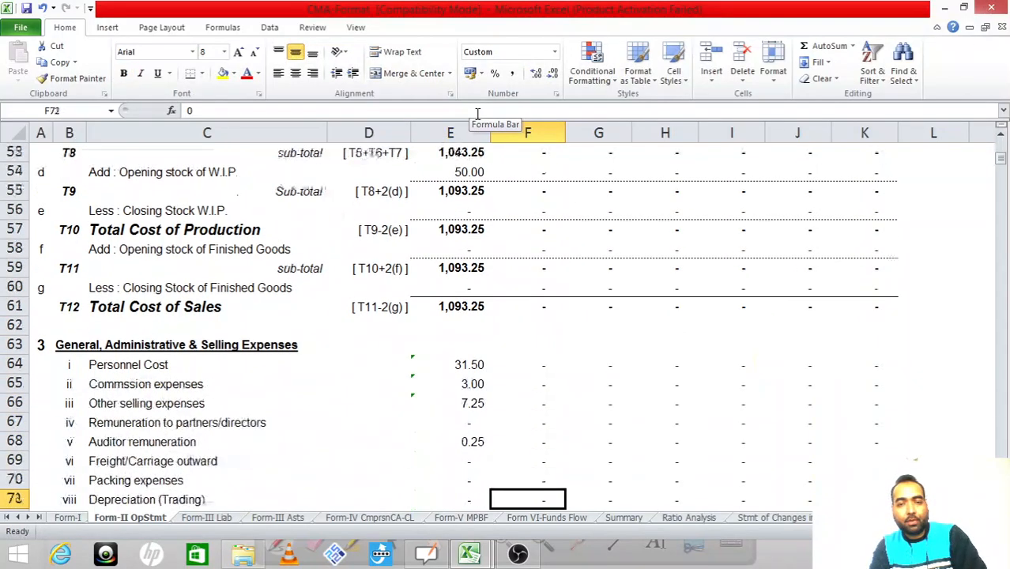
{"action": "key", "text": "Down"}
{"action": "key", "text": "Down"}
{"action": "key", "text": "Down"}
{"action": "key", "text": "Down"}
{"action": "key", "text": "Down"}
{"action": "key", "text": "Down"}
{"action": "key", "text": "Down"}
{"action": "key", "text": "Down"}
{"action": "key", "text": "Down"}
{"action": "key", "text": "Down"}
{"action": "key", "text": "Down"}
{"action": "key", "text": "Down"}
{"action": "key", "text": "Down"}
{"action": "key", "text": "Down"}
{"action": "key", "text": "Down"}
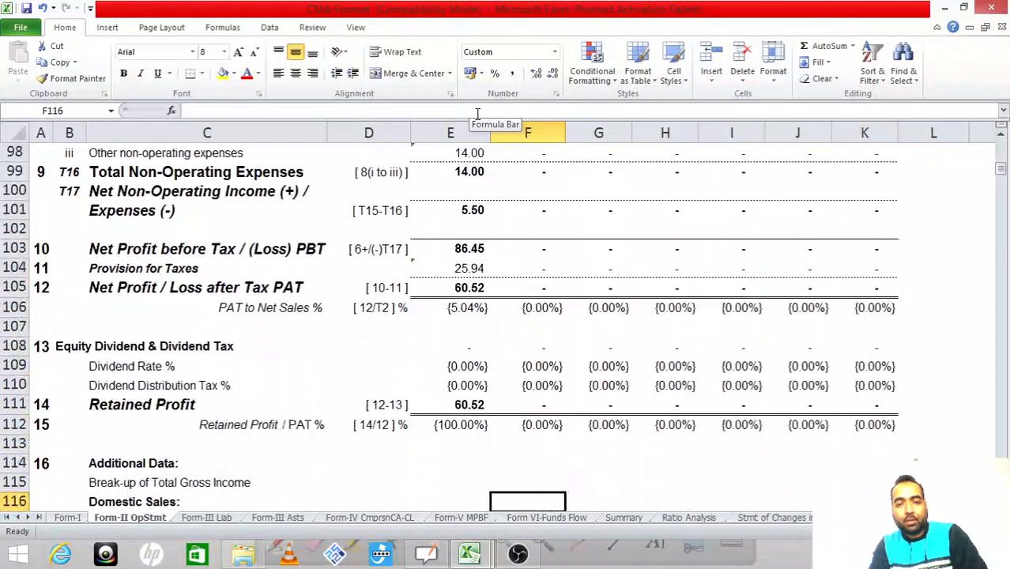
Step: Check the second-year column from Additional Data back up through costs and gross income to the Quantities section
{"action": "key", "text": "Up"}
{"action": "key", "text": "Up"}
{"action": "key", "text": "Up"}
{"action": "key", "text": "Up"}
{"action": "key", "text": "Up"}
{"action": "key", "text": "Up"}
{"action": "key", "text": "Up"}
{"action": "key", "text": "Up"}
{"action": "key", "text": "Up"}
{"action": "key", "text": "Up"}
{"action": "key", "text": "Up"}
{"action": "key", "text": "Up"}
{"action": "key", "text": "Up"}
{"action": "key", "text": "Up"}
{"action": "key", "text": "Up"}
{"action": "key", "text": "Up"}
{"action": "key", "text": "Up"}
{"action": "key", "text": "Up"}
{"action": "key", "text": "Up"}
{"action": "key", "text": "Up"}
{"action": "key", "text": "Up"}
{"action": "key", "text": "Up"}
{"action": "key", "text": "Up"}
{"action": "key", "text": "Up"}
{"action": "key", "text": "Up"}
{"action": "key", "text": "Up"}
{"action": "key", "text": "Up"}
{"action": "key", "text": "Up"}
{"action": "key", "text": "Up"}
{"action": "key", "text": "Up"}
{"action": "key", "text": "Up"}
{"action": "key", "text": "Up"}
{"action": "key", "text": "Up"}
{"action": "key", "text": "Up"}
{"action": "key", "text": "Up"}
{"action": "key", "text": "Up"}
{"action": "key", "text": "Up"}
{"action": "key", "text": "Up"}
{"action": "key", "text": "Up"}
{"action": "key", "text": "Up"}
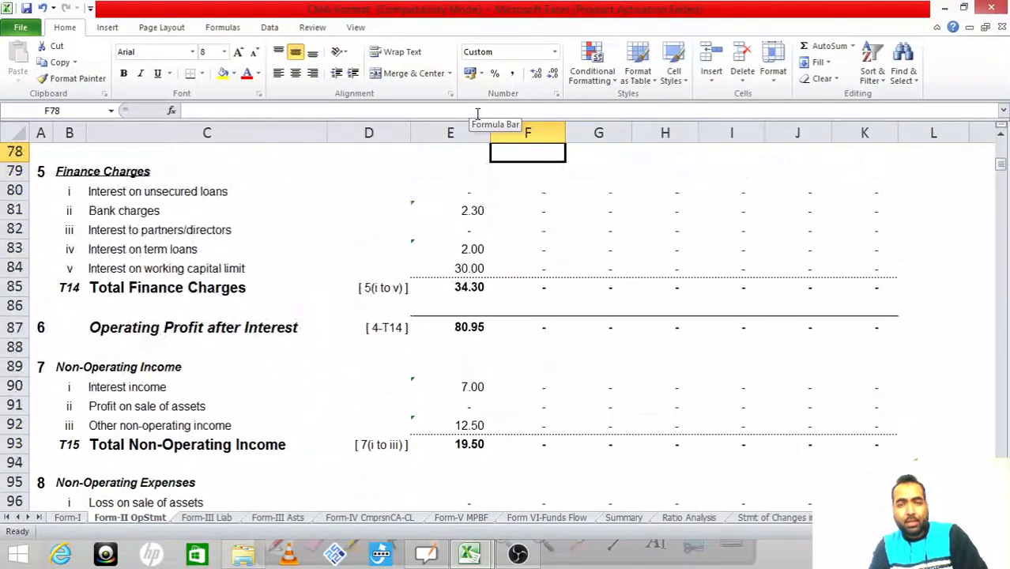
{"action": "key", "text": "Up"}
{"action": "key", "text": "Up"}
{"action": "key", "text": "Up"}
{"action": "key", "text": "Up"}
{"action": "key", "text": "Up"}
{"action": "key", "text": "Up"}
{"action": "key", "text": "Up"}
{"action": "key", "text": "Up"}
{"action": "key", "text": "Up"}
{"action": "key", "text": "Up"}
{"action": "key", "text": "Up"}
{"action": "key", "text": "Up"}
{"action": "key", "text": "Up"}
{"action": "key", "text": "Up"}
{"action": "key", "text": "Up"}
{"action": "key", "text": "Up"}
{"action": "key", "text": "Up"}
{"action": "key", "text": "Up"}
{"action": "key", "text": "Up"}
{"action": "key", "text": "Up"}
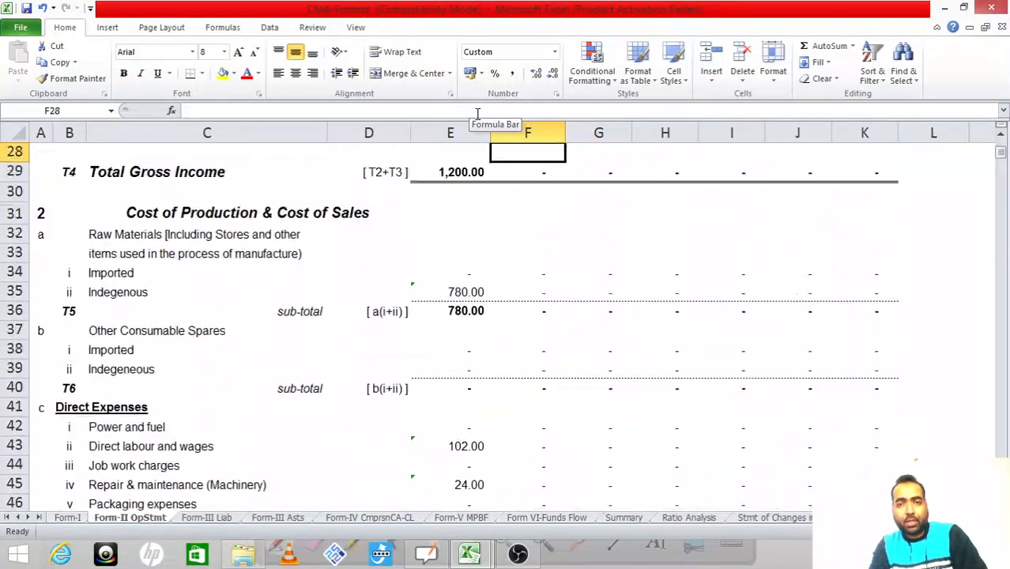
{"action": "key", "text": "Down"}
{"action": "key", "text": "Down"}
{"action": "key", "text": "Down"}
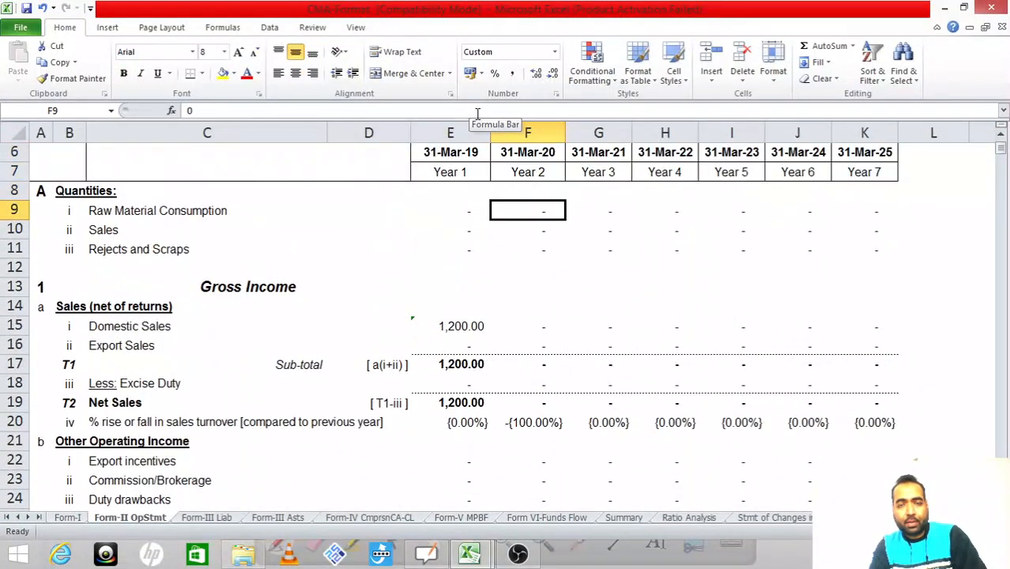
Step: Switch to OpenBoard and underline "Ram exports", "partnership concern", "3 brothers" and the three partners' names in red on the previous case study page
{"action": "key", "text": "alt+Tab"}
{"action": "key", "text": "alt+Tab"}
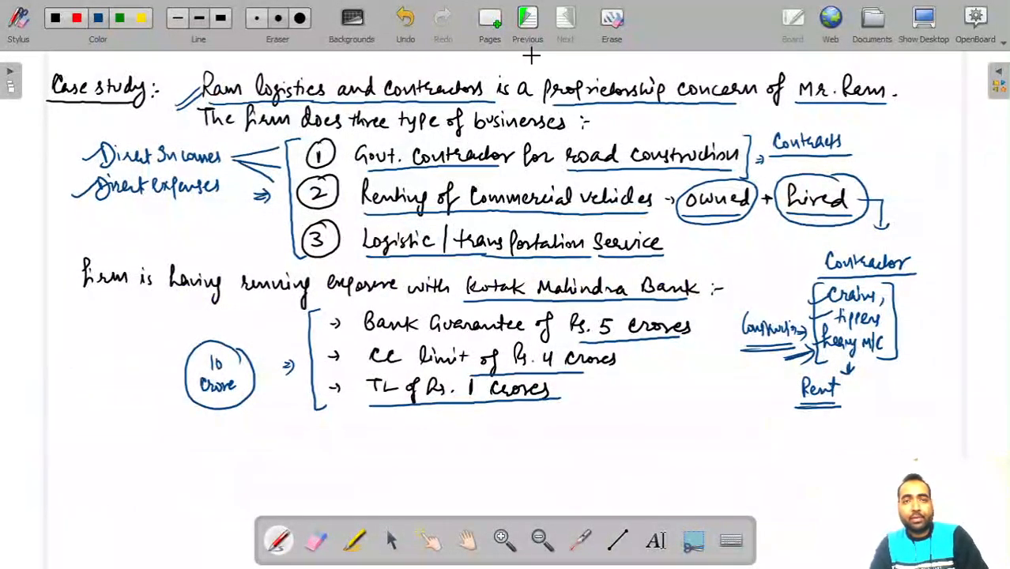
{"action": "left_click", "coordinate": [528, 23]}
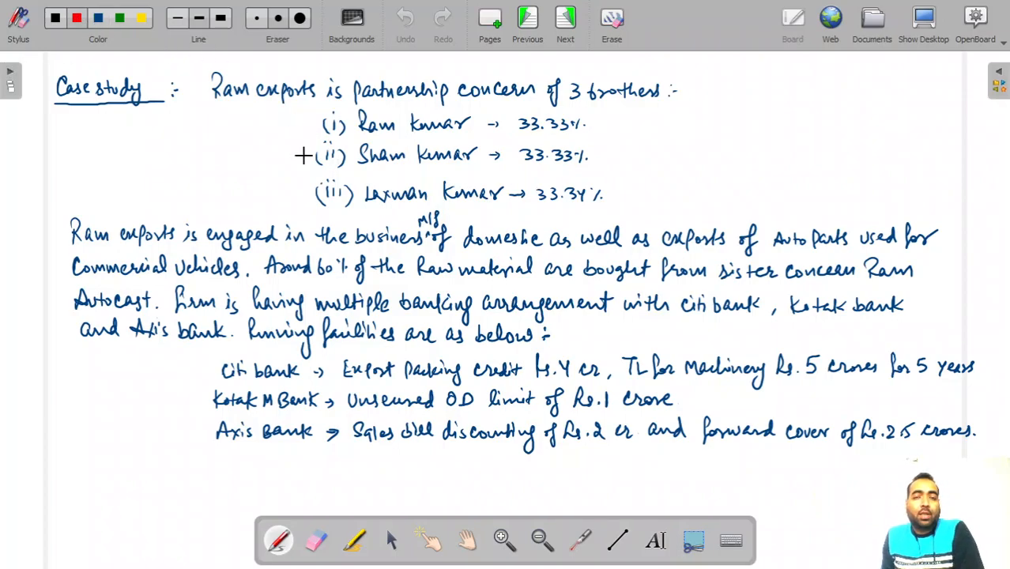
{"action": "left_click_drag", "start_coordinate": [236, 105], "coordinate": [509, 106]}
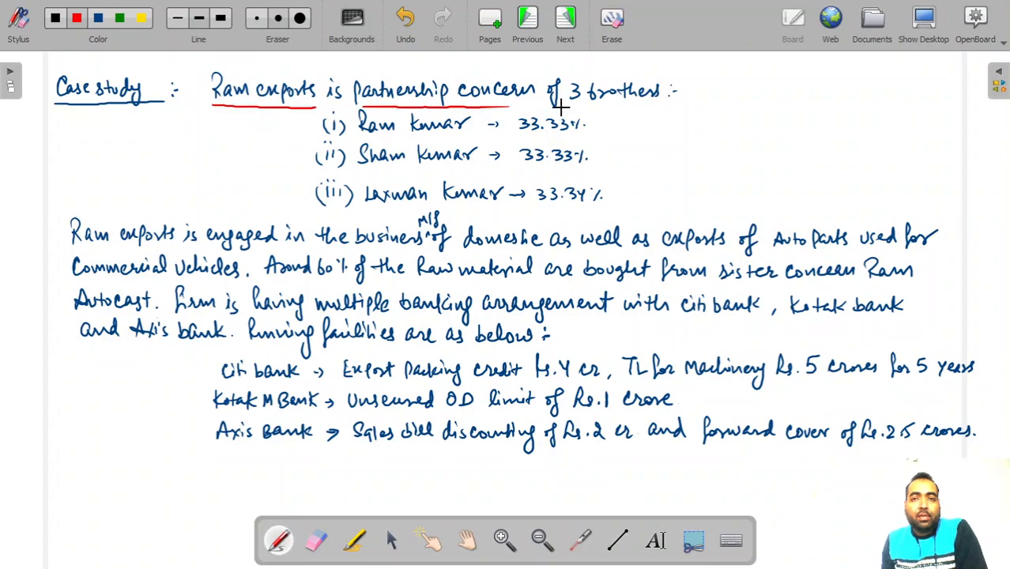
{"action": "left_click_drag", "start_coordinate": [588, 105], "coordinate": [654, 103]}
{"action": "left_click_drag", "start_coordinate": [358, 139], "coordinate": [455, 141]}
{"action": "left_click_drag", "start_coordinate": [357, 168], "coordinate": [466, 168]}
{"action": "left_click_drag", "start_coordinate": [367, 208], "coordinate": [493, 209]}
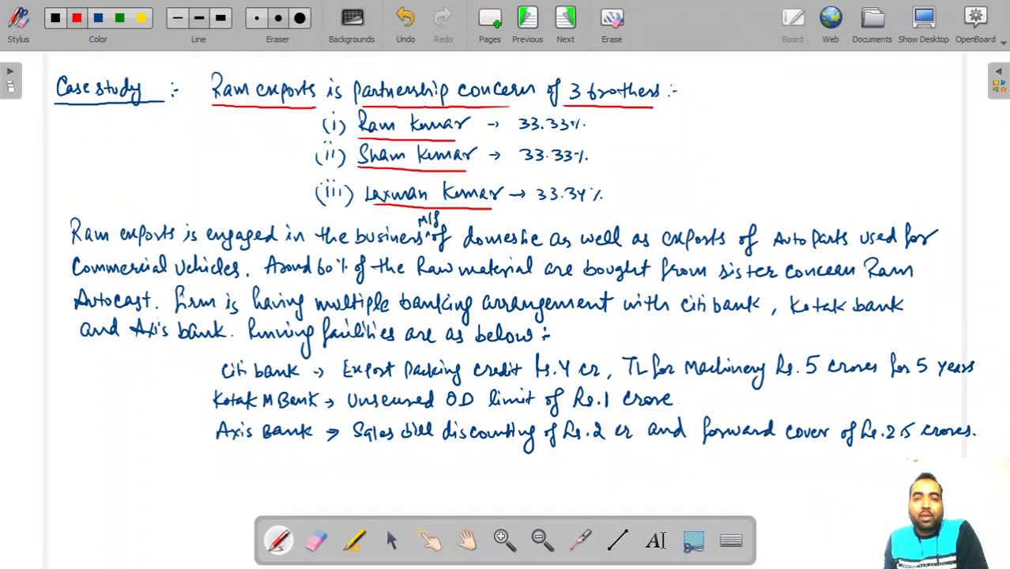
Step: Bracket the three partners' percentage shares and write "Equal Profit sharing ratio" beside them, double-underlining "ratio"
{"action": "mouse_move", "coordinate": [599, 118]}
{"action": "left_mouse_down"}
{"action": "mouse_move", "coordinate": [613, 178]}
{"action": "mouse_move", "coordinate": [600, 210]}
{"action": "left_mouse_up"}
{"action": "left_click", "coordinate": [632, 166]}
{"action": "mouse_move", "coordinate": [659, 148]}
{"action": "left_mouse_down"}
{"action": "mouse_move", "coordinate": [660, 163]}
{"action": "mouse_move", "coordinate": [689, 164]}
{"action": "left_mouse_up"}
{"action": "mouse_move", "coordinate": [695, 146]}
{"action": "left_mouse_down"}
{"action": "mouse_move", "coordinate": [696, 165]}
{"action": "mouse_move", "coordinate": [718, 144]}
{"action": "left_mouse_up"}
{"action": "mouse_move", "coordinate": [718, 143]}
{"action": "left_mouse_down"}
{"action": "mouse_move", "coordinate": [718, 155]}
{"action": "mouse_move", "coordinate": [766, 142]}
{"action": "mouse_move", "coordinate": [764, 152]}
{"action": "mouse_move", "coordinate": [783, 161]}
{"action": "left_mouse_up"}
{"action": "mouse_move", "coordinate": [788, 139]}
{"action": "left_mouse_down"}
{"action": "mouse_move", "coordinate": [789, 163]}
{"action": "mouse_move", "coordinate": [828, 145]}
{"action": "mouse_move", "coordinate": [839, 156]}
{"action": "mouse_move", "coordinate": [829, 180]}
{"action": "left_mouse_up"}
{"action": "left_click_drag", "start_coordinate": [686, 174], "coordinate": [703, 187]}
{"action": "mouse_move", "coordinate": [712, 174]}
{"action": "left_mouse_down"}
{"action": "mouse_move", "coordinate": [718, 187]}
{"action": "mouse_move", "coordinate": [737, 183]}
{"action": "left_mouse_up"}
{"action": "left_click_drag", "start_coordinate": [673, 203], "coordinate": [756, 200]}
Step: Underline the Ram exports business description through auto parts for commercial vehicles, and circle the small note inserted above that line
{"action": "left_click_drag", "start_coordinate": [65, 248], "coordinate": [155, 248]}
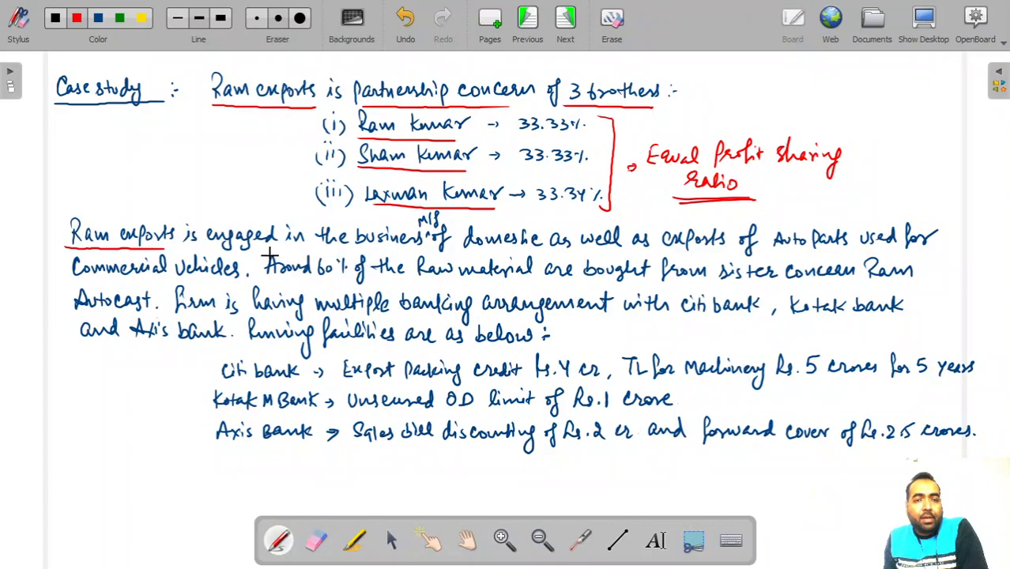
{"action": "left_click_drag", "start_coordinate": [288, 249], "coordinate": [405, 250]}
{"action": "mouse_move", "coordinate": [436, 243]}
{"action": "left_mouse_down"}
{"action": "mouse_move", "coordinate": [448, 236]}
{"action": "mouse_move", "coordinate": [442, 212]}
{"action": "mouse_move", "coordinate": [421, 229]}
{"action": "left_mouse_up"}
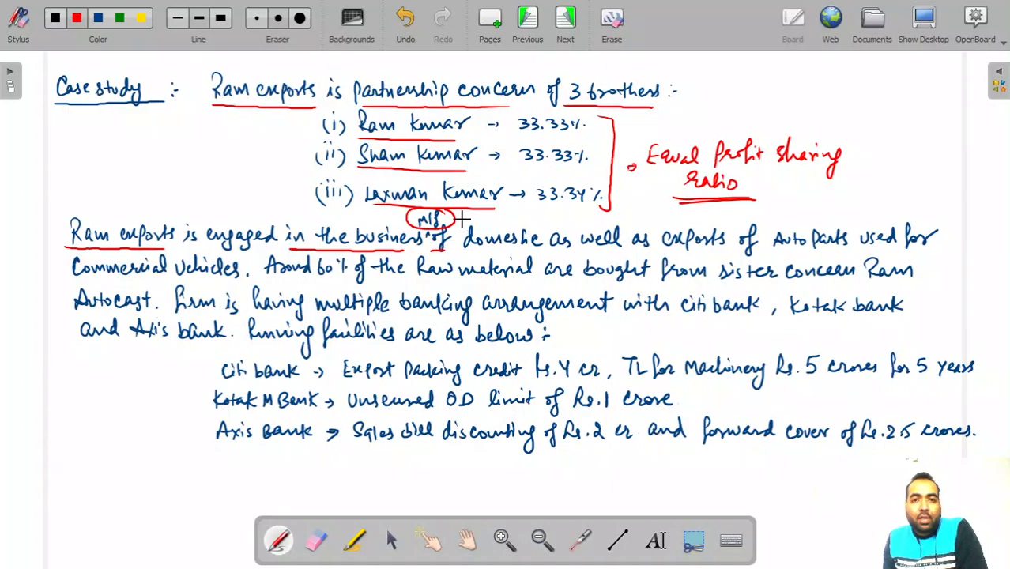
{"action": "left_click_drag", "start_coordinate": [462, 214], "coordinate": [471, 223]}
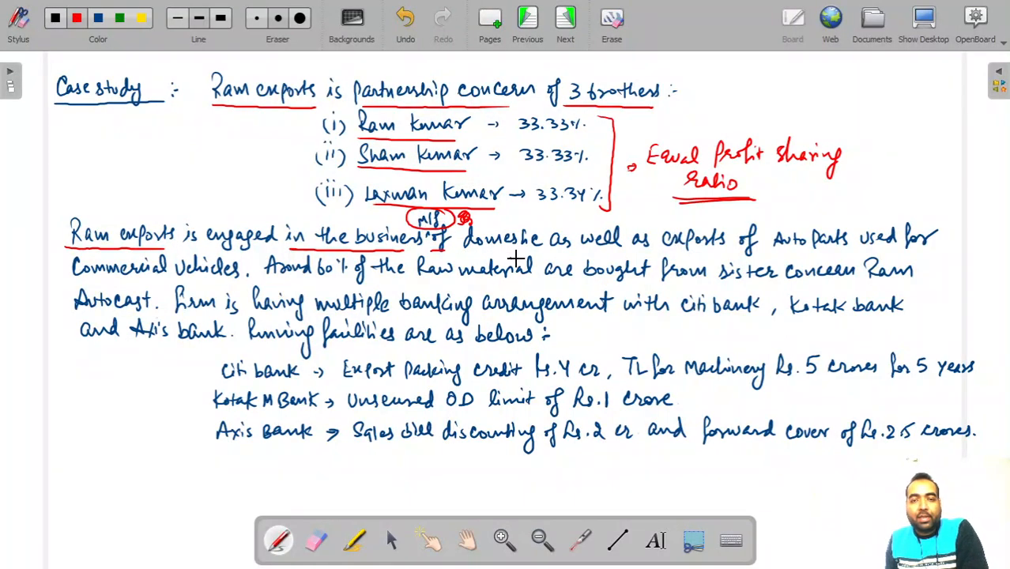
{"action": "left_click_drag", "start_coordinate": [465, 252], "coordinate": [854, 253]}
{"action": "left_click_drag", "start_coordinate": [770, 253], "coordinate": [841, 254]}
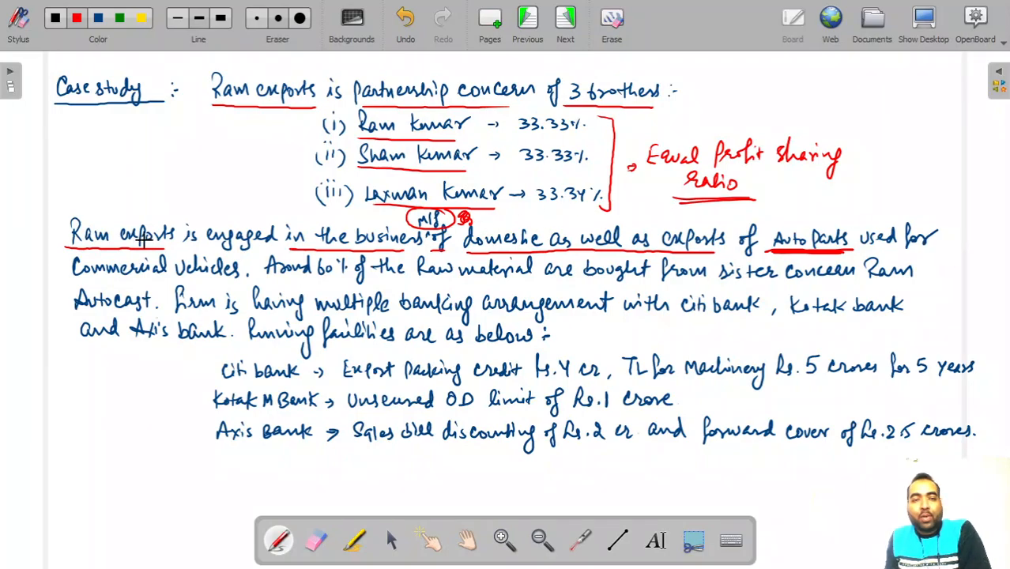
{"action": "left_click_drag", "start_coordinate": [74, 282], "coordinate": [190, 283]}
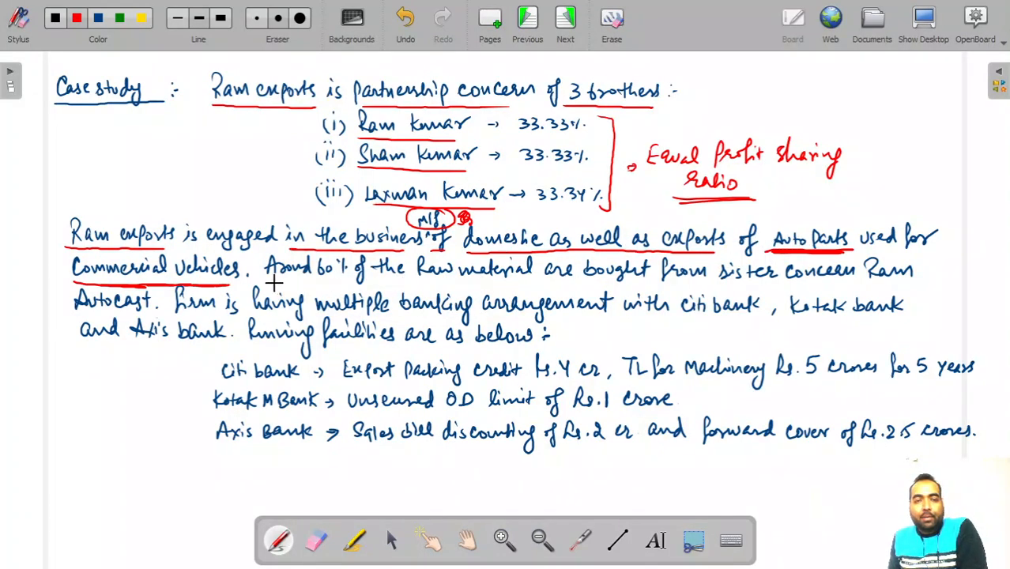
Step: Underline the phrases about around 60% of raw material bought from the sister concern Ram Autocast
{"action": "left_click_drag", "start_coordinate": [418, 282], "coordinate": [571, 278]}
{"action": "left_click_drag", "start_coordinate": [711, 286], "coordinate": [901, 282]}
{"action": "left_click_drag", "start_coordinate": [71, 316], "coordinate": [158, 313]}
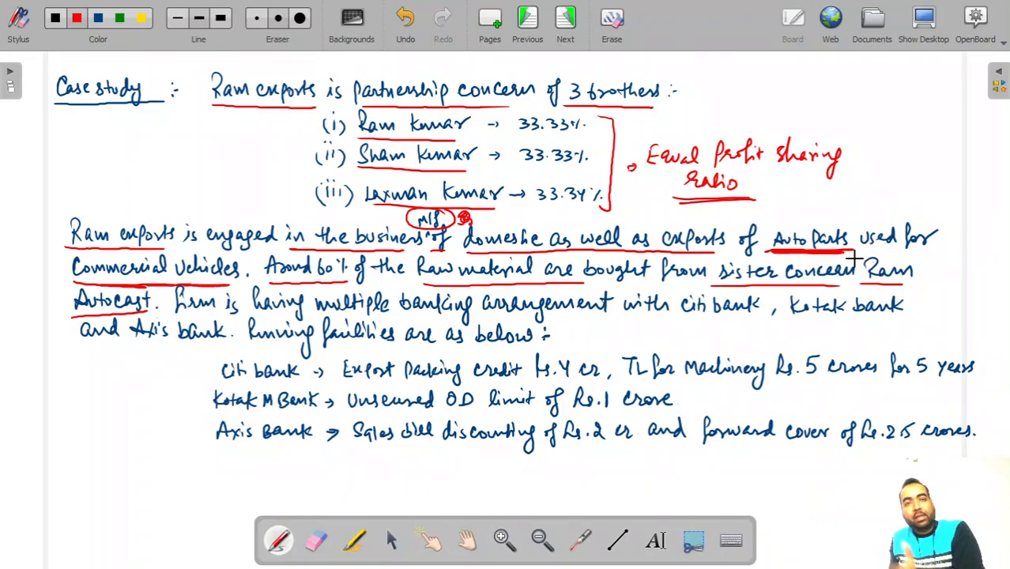
Step: Write and underline "Ram Autocast" above the profit sharing note, and add a circled "+ 60%" beside it
{"action": "mouse_move", "coordinate": [742, 68]}
{"action": "left_mouse_down"}
{"action": "mouse_move", "coordinate": [741, 85]}
{"action": "mouse_move", "coordinate": [806, 86]}
{"action": "left_mouse_up"}
{"action": "left_click_drag", "start_coordinate": [810, 79], "coordinate": [849, 76]}
{"action": "left_click_drag", "start_coordinate": [723, 97], "coordinate": [858, 97]}
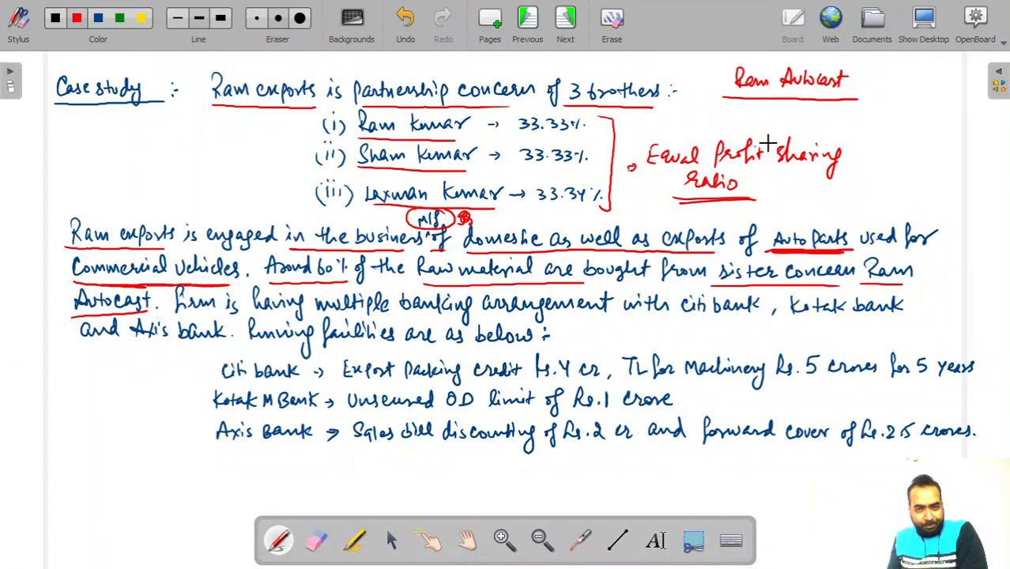
{"action": "mouse_move", "coordinate": [853, 82]}
{"action": "left_mouse_down"}
{"action": "mouse_move", "coordinate": [897, 87]}
{"action": "mouse_move", "coordinate": [931, 73]}
{"action": "mouse_move", "coordinate": [892, 63]}
{"action": "left_mouse_up"}
{"action": "left_click", "coordinate": [894, 78]}
{"action": "left_click", "coordinate": [906, 84]}
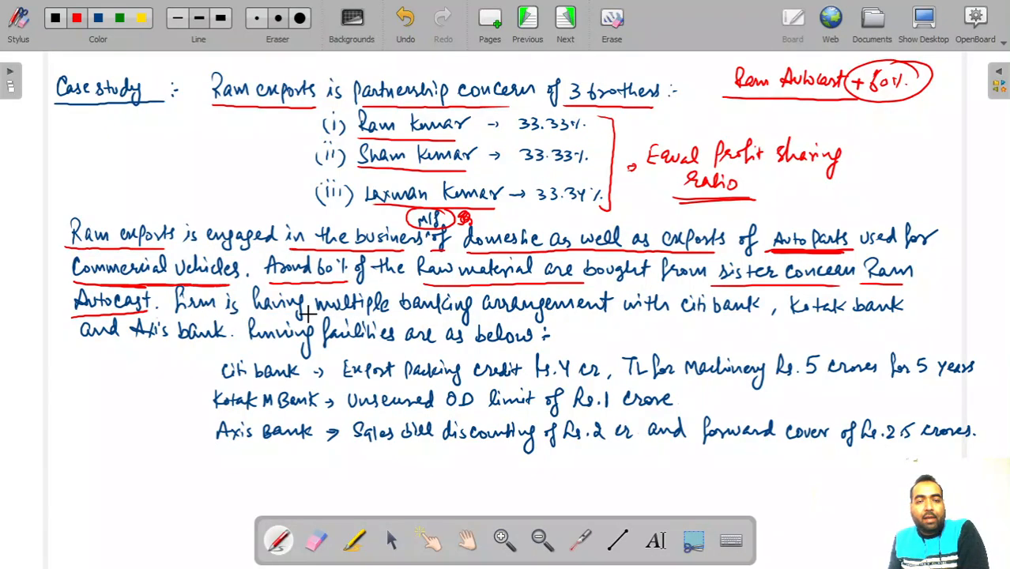
Step: Underline "multiple banking arrangement" and the bank names Citi bank, Kotak bank and Axis bank in the case study text
{"action": "left_click_drag", "start_coordinate": [318, 313], "coordinate": [550, 316]}
{"action": "left_click_drag", "start_coordinate": [683, 315], "coordinate": [726, 315]}
{"action": "left_click_drag", "start_coordinate": [792, 319], "coordinate": [903, 320]}
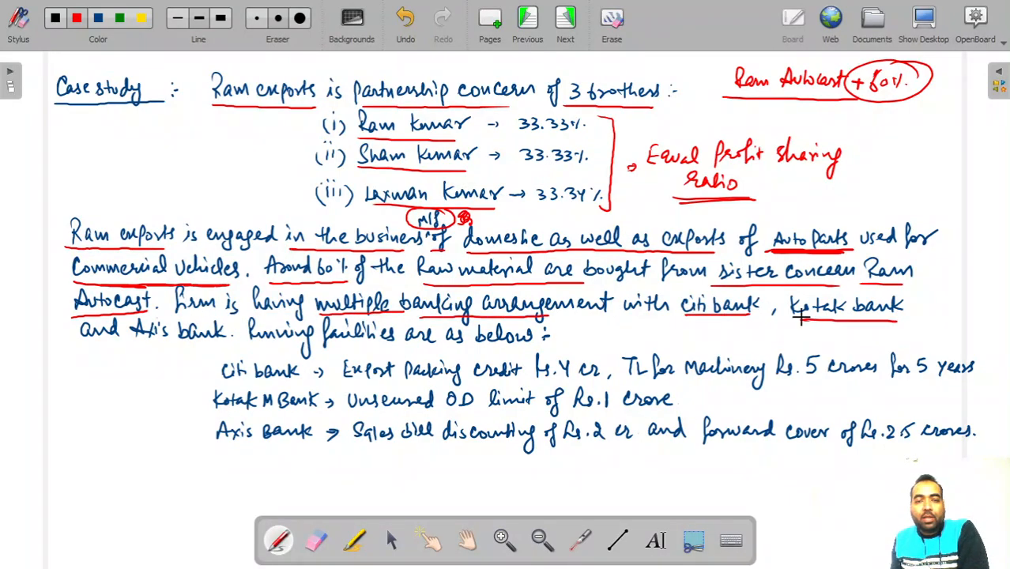
{"action": "left_click_drag", "start_coordinate": [126, 348], "coordinate": [197, 348]}
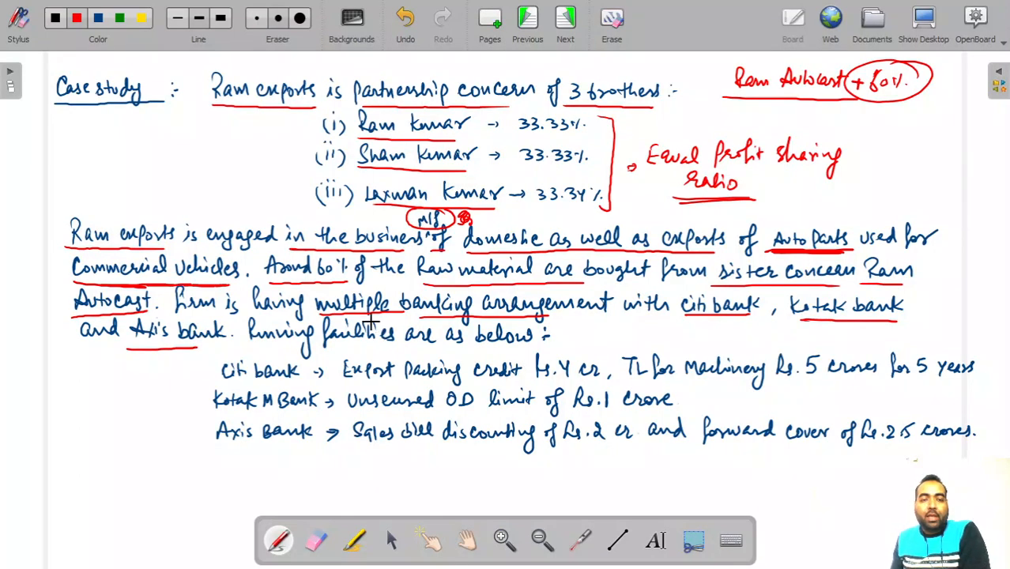
Step: Write an underlined "Multiple banking arrangement" heading and list Sole Banking, Multiple Banking and Consortium finance below it, each followed by a dash
{"action": "mouse_move", "coordinate": [67, 133]}
{"action": "left_mouse_down"}
{"action": "mouse_move", "coordinate": [261, 125]}
{"action": "mouse_move", "coordinate": [309, 136]}
{"action": "left_mouse_up"}
{"action": "left_click_drag", "start_coordinate": [62, 149], "coordinate": [286, 145]}
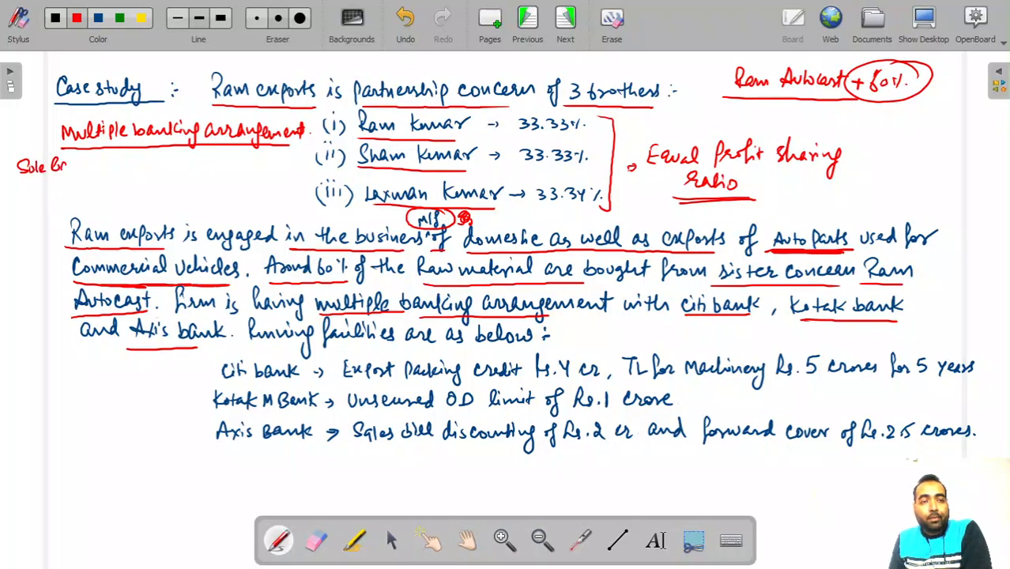
{"action": "left_click_drag", "start_coordinate": [92, 164], "coordinate": [106, 171]}
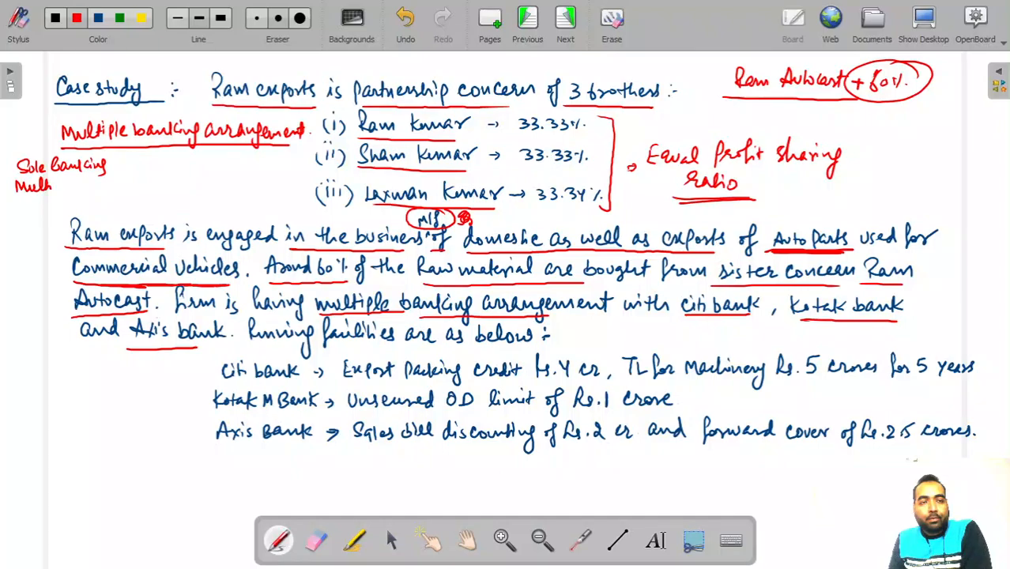
{"action": "left_click_drag", "start_coordinate": [60, 180], "coordinate": [131, 198]}
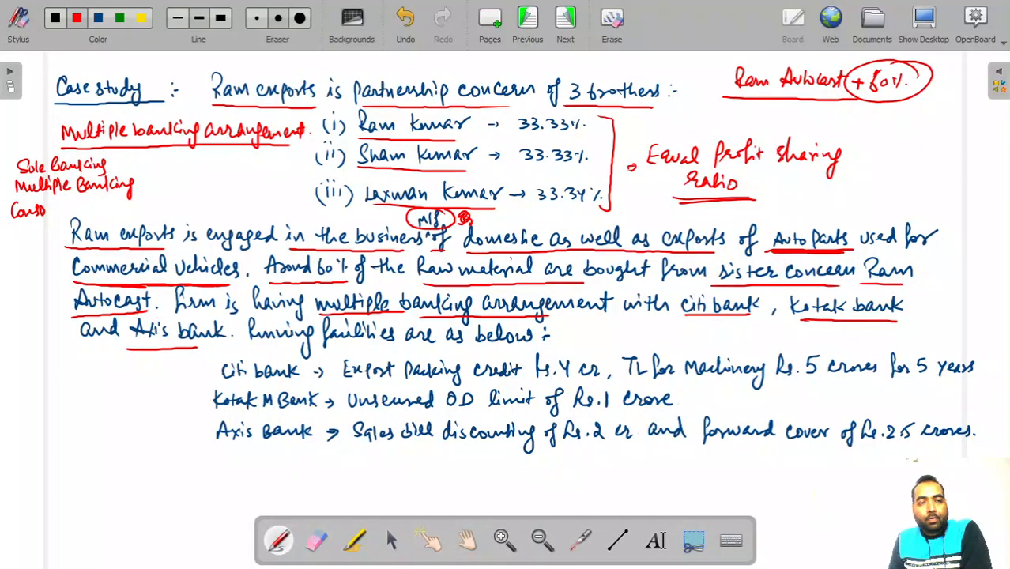
{"action": "left_click_drag", "start_coordinate": [58, 210], "coordinate": [138, 210]}
{"action": "mouse_move", "coordinate": [121, 166]}
{"action": "left_mouse_down"}
{"action": "mouse_move", "coordinate": [157, 164]}
{"action": "mouse_move", "coordinate": [180, 202]}
{"action": "left_mouse_up"}
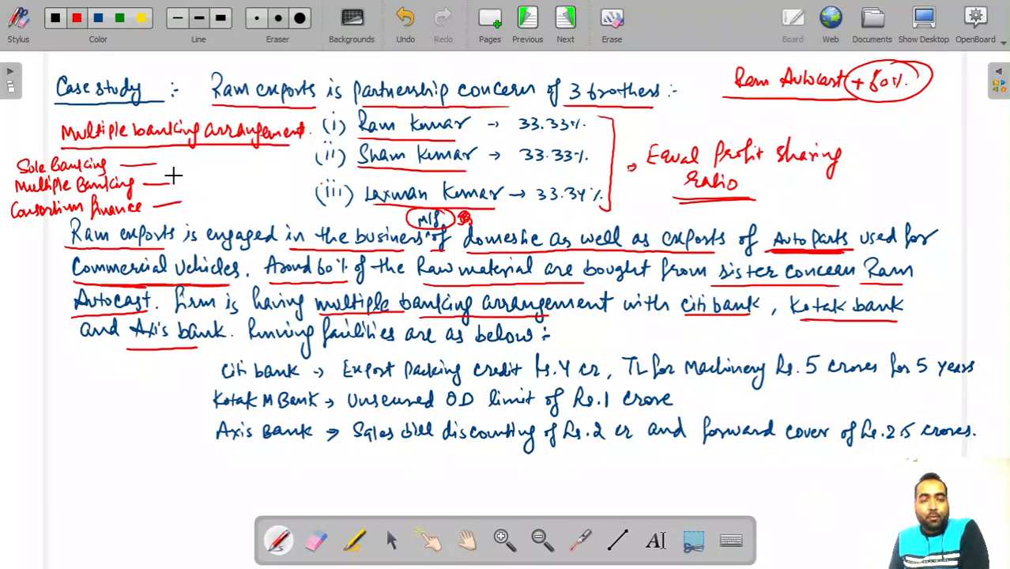
Step: Add an underlined explanation beside Sole Banking, with an arrow leading to "1 Bank"
{"action": "left_click_drag", "start_coordinate": [170, 158], "coordinate": [200, 164]}
{"action": "left_click_drag", "start_coordinate": [203, 161], "coordinate": [207, 163]}
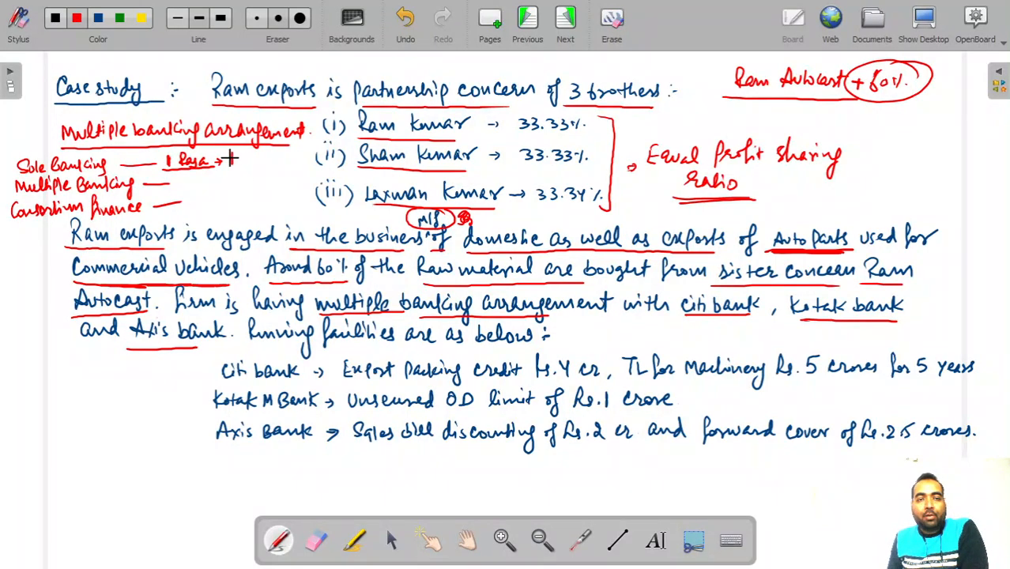
{"action": "left_click_drag", "start_coordinate": [266, 159], "coordinate": [273, 165]}
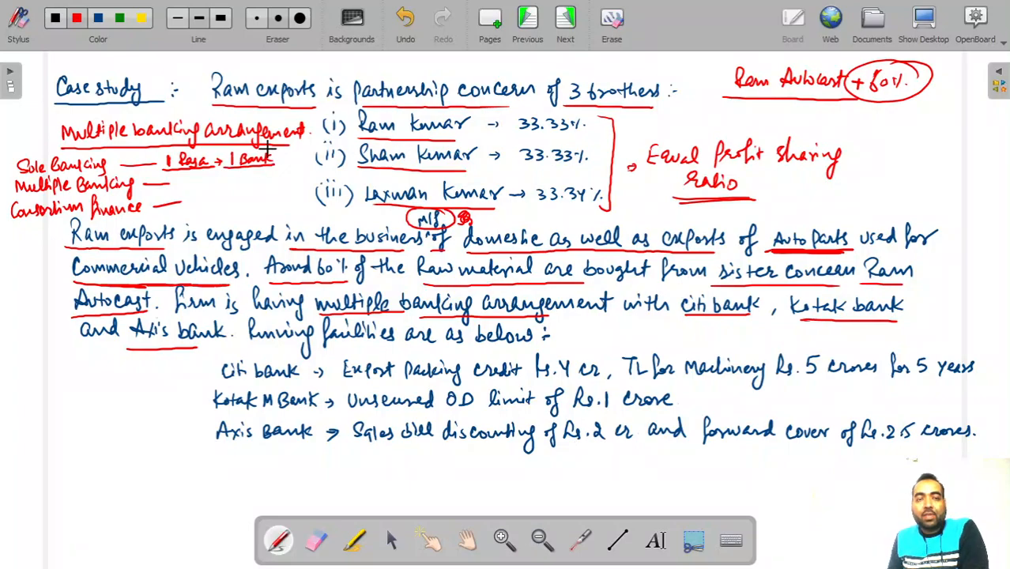
Step: Go to the Ram logistics case study page, underline "Kotak Mahindra Bank" in red and bracket its three credit facilities
{"action": "left_click", "coordinate": [565, 24]}
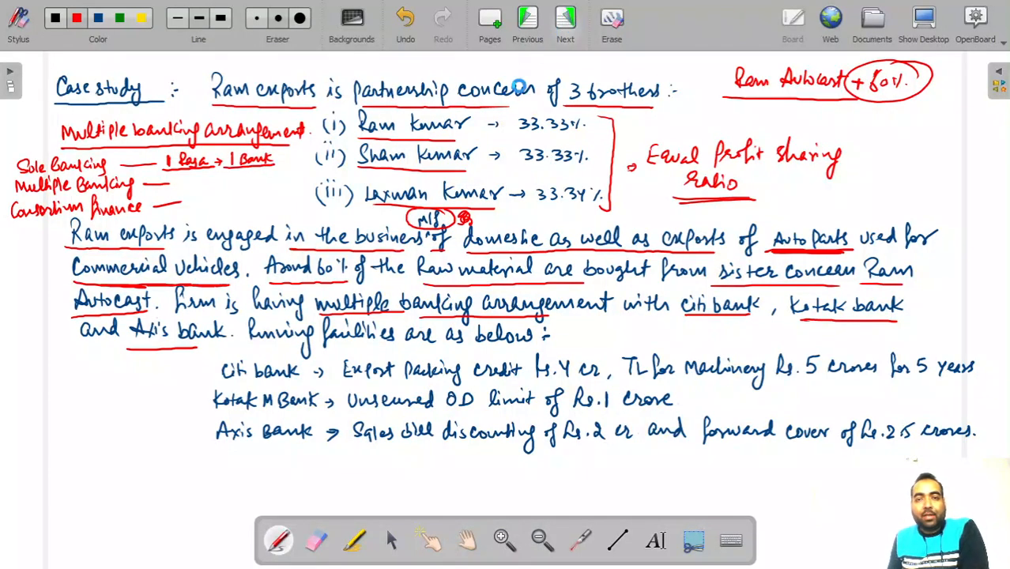
{"action": "left_click_drag", "start_coordinate": [468, 300], "coordinate": [698, 298]}
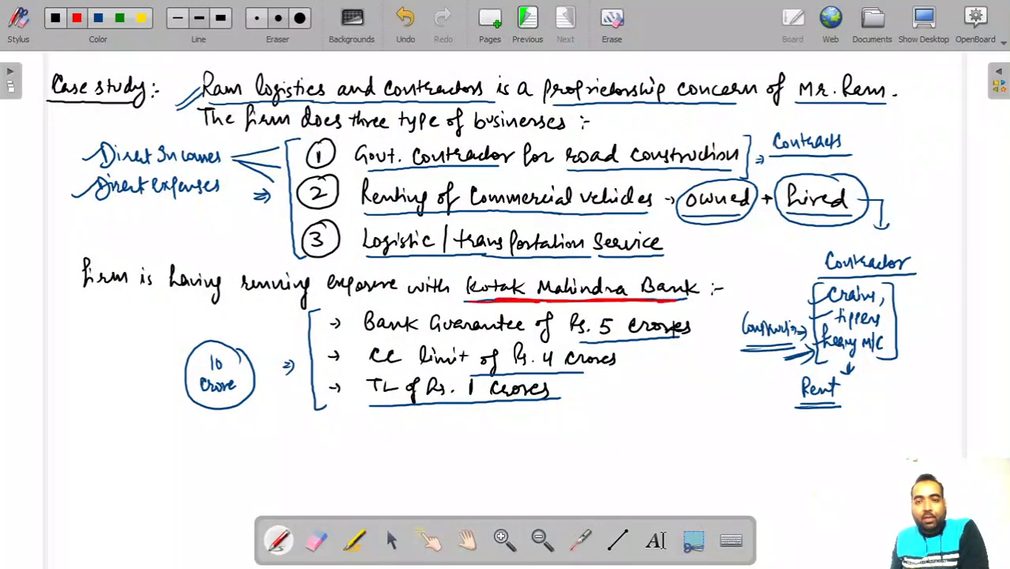
{"action": "mouse_move", "coordinate": [376, 303]}
{"action": "left_mouse_down"}
{"action": "mouse_move", "coordinate": [350, 307]}
{"action": "mouse_move", "coordinate": [352, 402]}
{"action": "mouse_move", "coordinate": [423, 404]}
{"action": "left_mouse_up"}
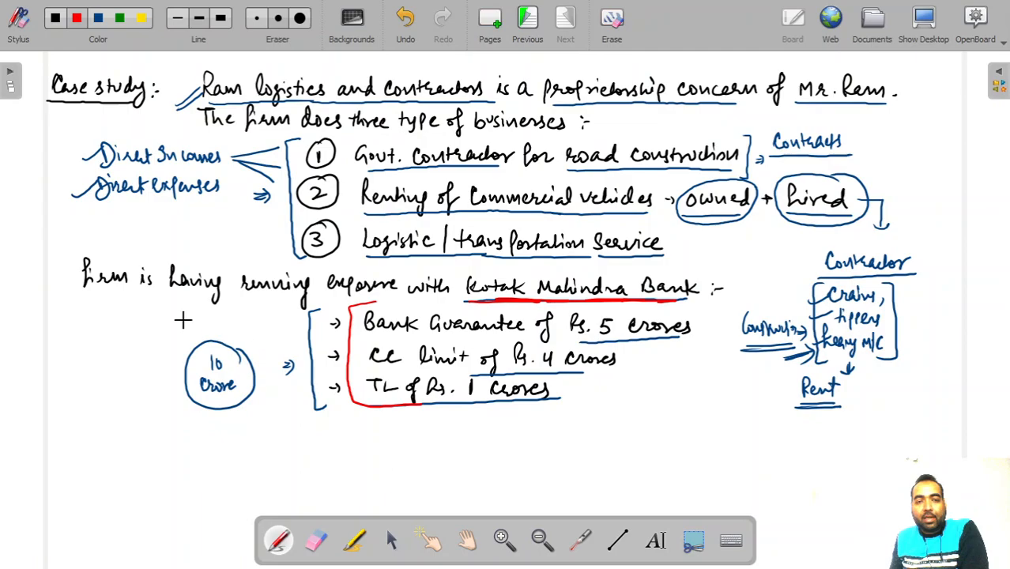
Step: Underline "Firm is having running", write a double-underlined "Sole Banking" below it, and return to the Ram exports page
{"action": "left_click_drag", "start_coordinate": [83, 295], "coordinate": [324, 300]}
{"action": "left_click_drag", "start_coordinate": [99, 310], "coordinate": [87, 327]}
{"action": "left_click_drag", "start_coordinate": [106, 320], "coordinate": [209, 323]}
{"action": "left_click_drag", "start_coordinate": [111, 346], "coordinate": [204, 347]}
{"action": "left_click_drag", "start_coordinate": [79, 352], "coordinate": [204, 351]}
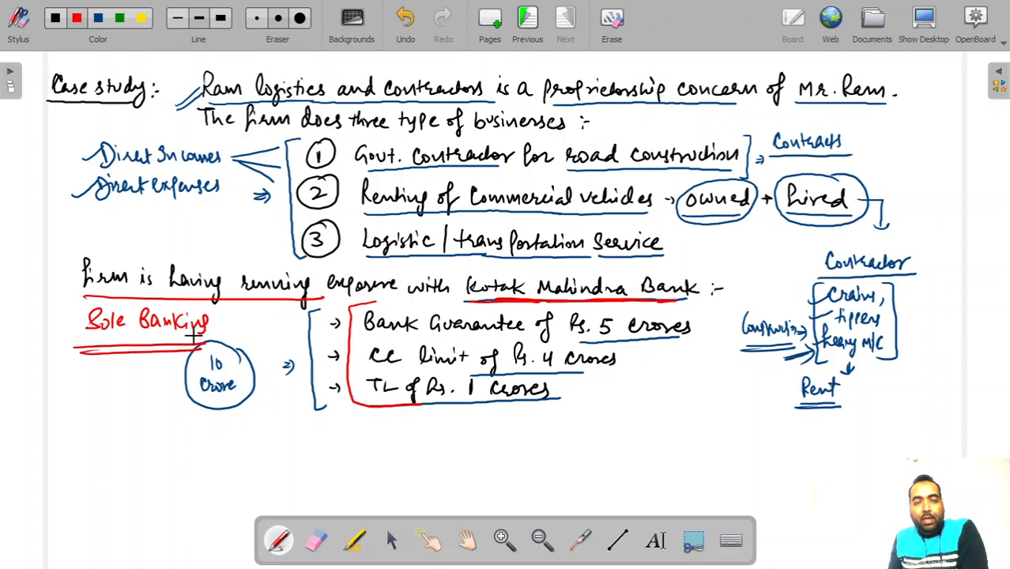
{"action": "left_click", "coordinate": [527, 40]}
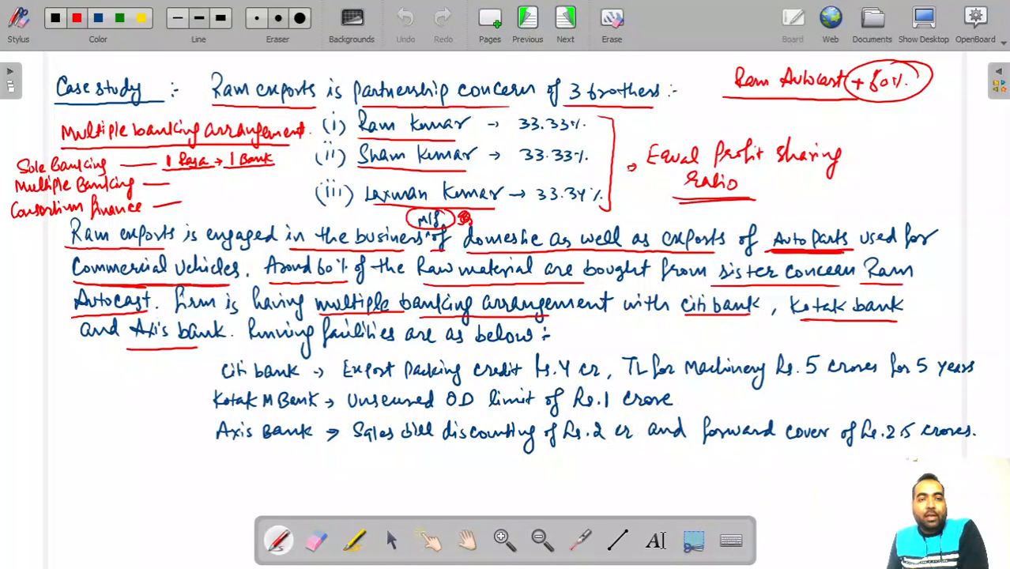
Step: Write the Hindi note "कई सारे राजा" beside Multiple Banking and underline it
{"action": "mouse_move", "coordinate": [197, 180]}
{"action": "left_mouse_down"}
{"action": "mouse_move", "coordinate": [191, 188]}
{"action": "mouse_move", "coordinate": [213, 180]}
{"action": "mouse_move", "coordinate": [253, 193]}
{"action": "mouse_move", "coordinate": [244, 179]}
{"action": "left_mouse_up"}
{"action": "left_click_drag", "start_coordinate": [175, 192], "coordinate": [257, 189]}
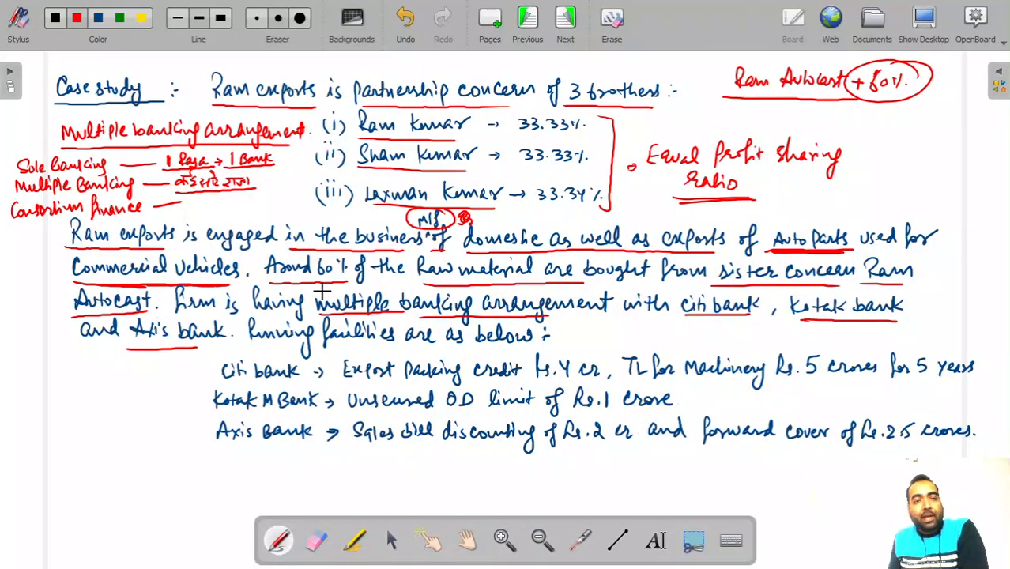
Step: Underline the names Citi bank, Kotak M Bank and Axis Bank and bracket the three facility lines together
{"action": "left_click_drag", "start_coordinate": [253, 386], "coordinate": [287, 386]}
{"action": "left_click_drag", "start_coordinate": [217, 411], "coordinate": [310, 410]}
{"action": "left_click_drag", "start_coordinate": [224, 448], "coordinate": [309, 449]}
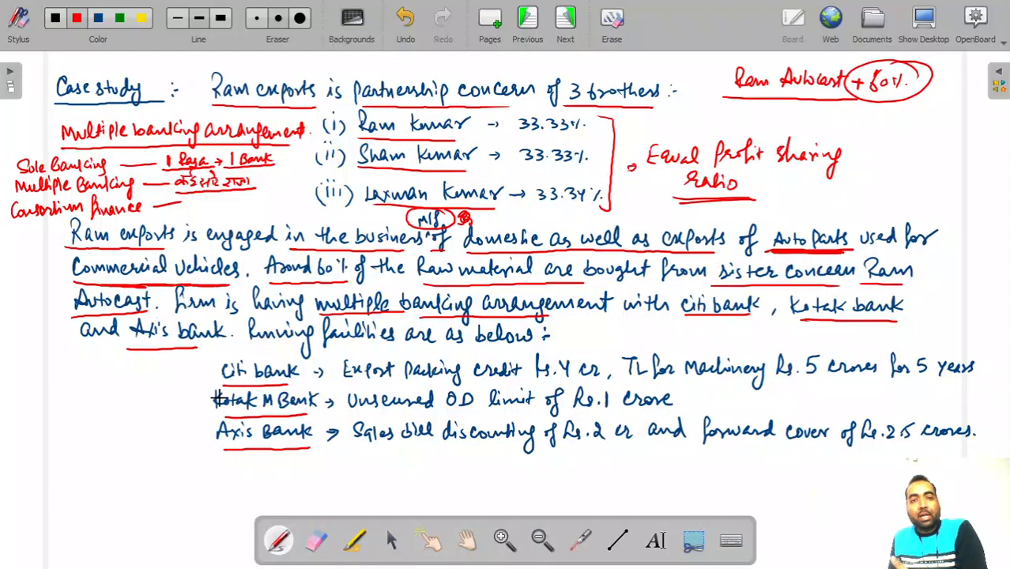
{"action": "mouse_move", "coordinate": [223, 358]}
{"action": "left_mouse_down"}
{"action": "mouse_move", "coordinate": [203, 380]}
{"action": "mouse_move", "coordinate": [203, 454]}
{"action": "mouse_move", "coordinate": [224, 457]}
{"action": "left_mouse_up"}
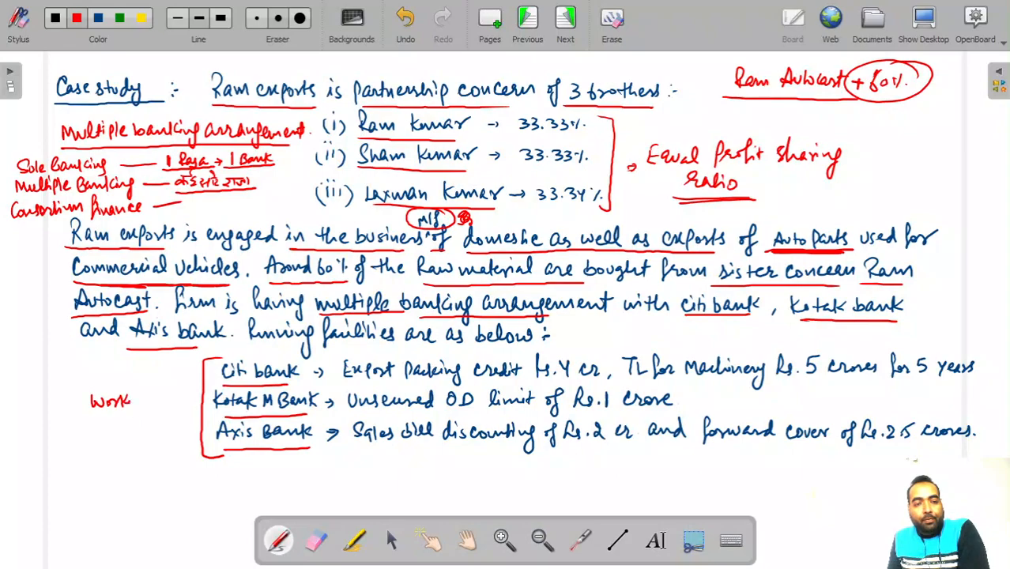
Step: Write "Working Cap. facilities" beside the bracketed bank lines and circle it
{"action": "left_click_drag", "start_coordinate": [136, 398], "coordinate": [145, 405]}
{"action": "mouse_move", "coordinate": [150, 400]}
{"action": "left_mouse_down"}
{"action": "mouse_move", "coordinate": [112, 447]}
{"action": "mouse_move", "coordinate": [174, 437]}
{"action": "left_mouse_up"}
{"action": "left_click", "coordinate": [177, 439]}
{"action": "mouse_move", "coordinate": [187, 425]}
{"action": "left_mouse_down"}
{"action": "mouse_move", "coordinate": [189, 400]}
{"action": "mouse_move", "coordinate": [142, 378]}
{"action": "mouse_move", "coordinate": [89, 431]}
{"action": "mouse_move", "coordinate": [184, 443]}
{"action": "mouse_move", "coordinate": [192, 394]}
{"action": "left_mouse_up"}
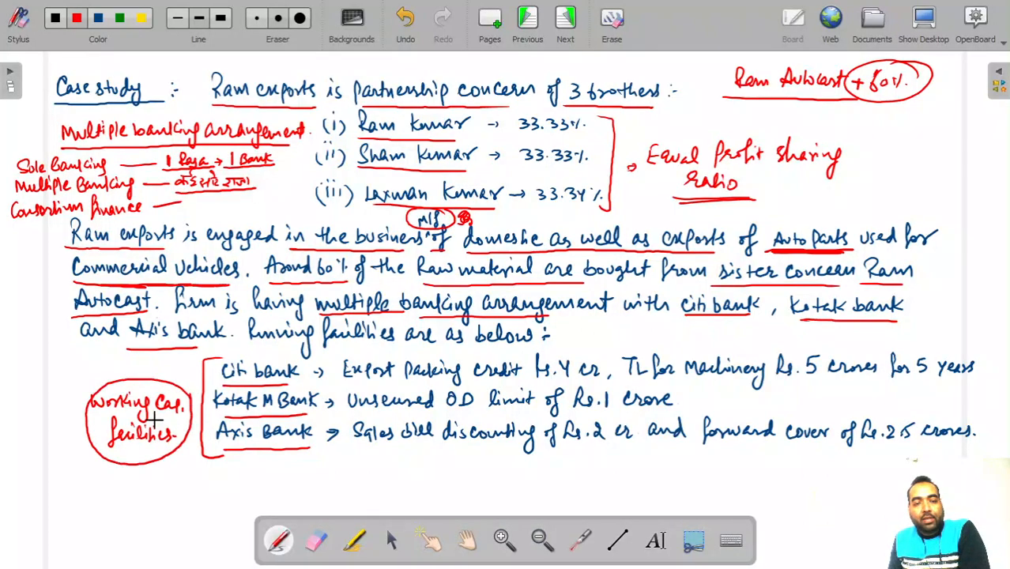
Step: Underline Consortium finance and add boxed notes "Multiple Banking" and "Lead Bank" beneath it, linked by downward arrows
{"action": "left_click_drag", "start_coordinate": [11, 226], "coordinate": [153, 215]}
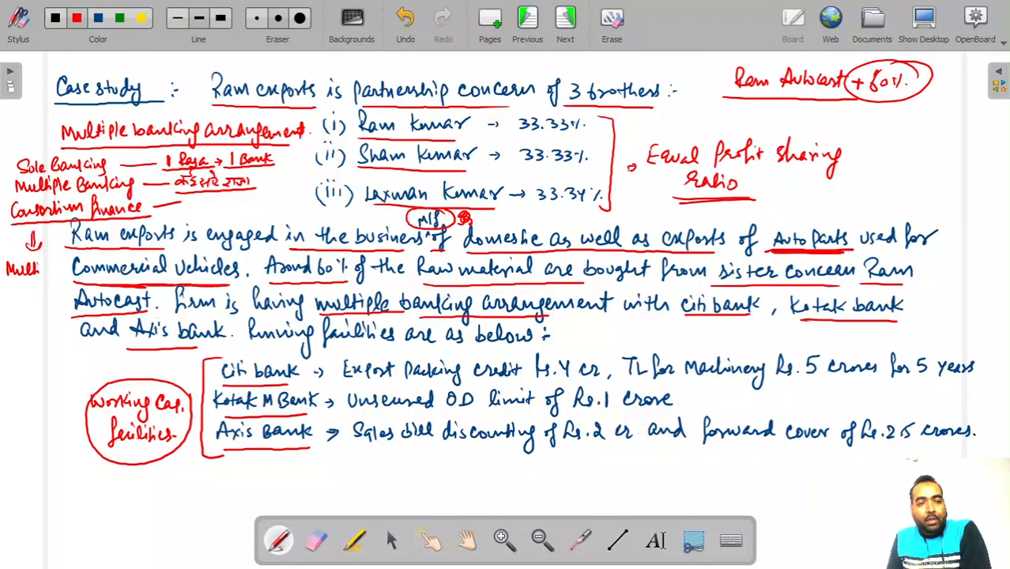
{"action": "left_click_drag", "start_coordinate": [46, 275], "coordinate": [49, 261]}
{"action": "left_click_drag", "start_coordinate": [50, 270], "coordinate": [57, 274]}
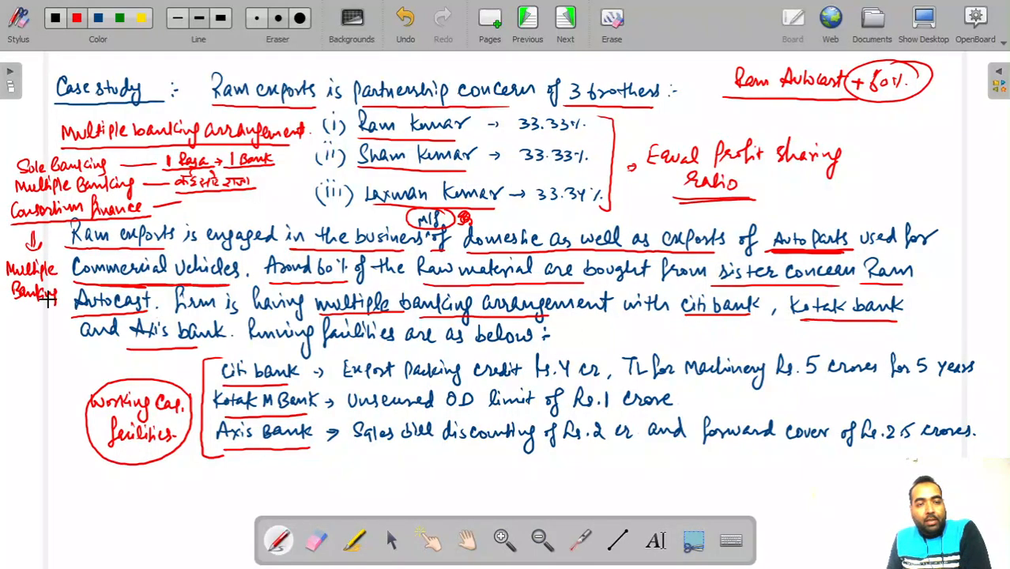
{"action": "left_click_drag", "start_coordinate": [1, 256], "coordinate": [71, 250]}
{"action": "mouse_move", "coordinate": [70, 302]}
{"action": "left_mouse_down"}
{"action": "mouse_move", "coordinate": [2, 316]}
{"action": "mouse_move", "coordinate": [28, 335]}
{"action": "mouse_move", "coordinate": [37, 328]}
{"action": "left_mouse_up"}
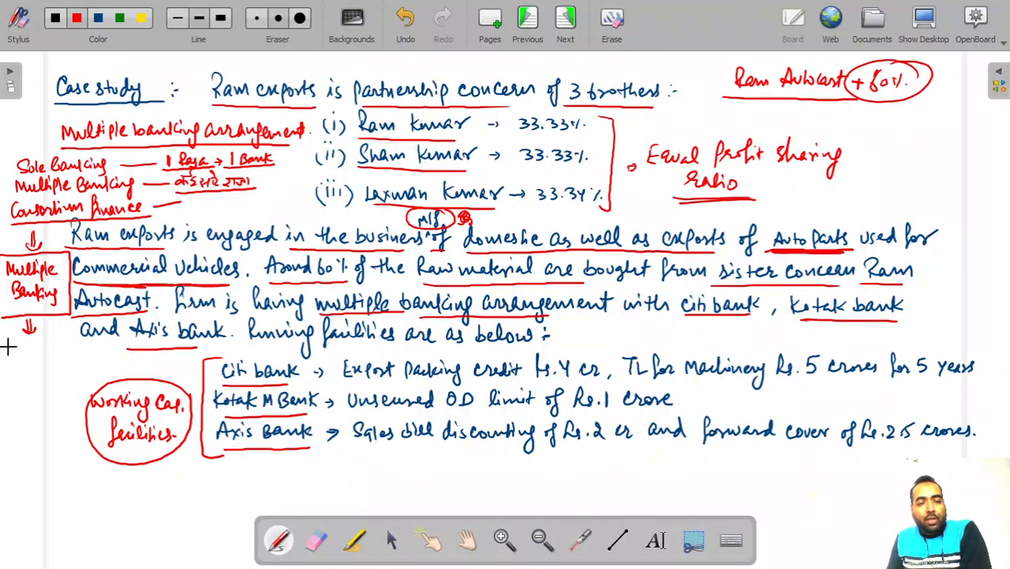
{"action": "left_click_drag", "start_coordinate": [37, 352], "coordinate": [41, 377]}
{"action": "left_click_drag", "start_coordinate": [49, 365], "coordinate": [20, 391]}
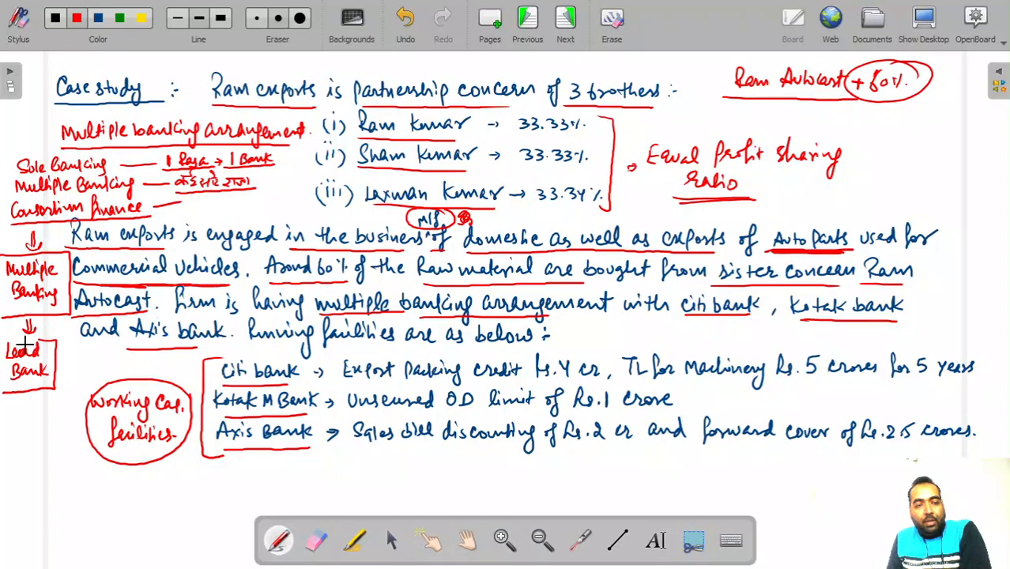
Step: Circle the Hindi note beside Multiple Banking and link it with an arrow to a second, two-line Hindi note
{"action": "mouse_move", "coordinate": [252, 183]}
{"action": "left_mouse_down"}
{"action": "mouse_move", "coordinate": [253, 169]}
{"action": "mouse_move", "coordinate": [181, 175]}
{"action": "mouse_move", "coordinate": [237, 199]}
{"action": "left_mouse_up"}
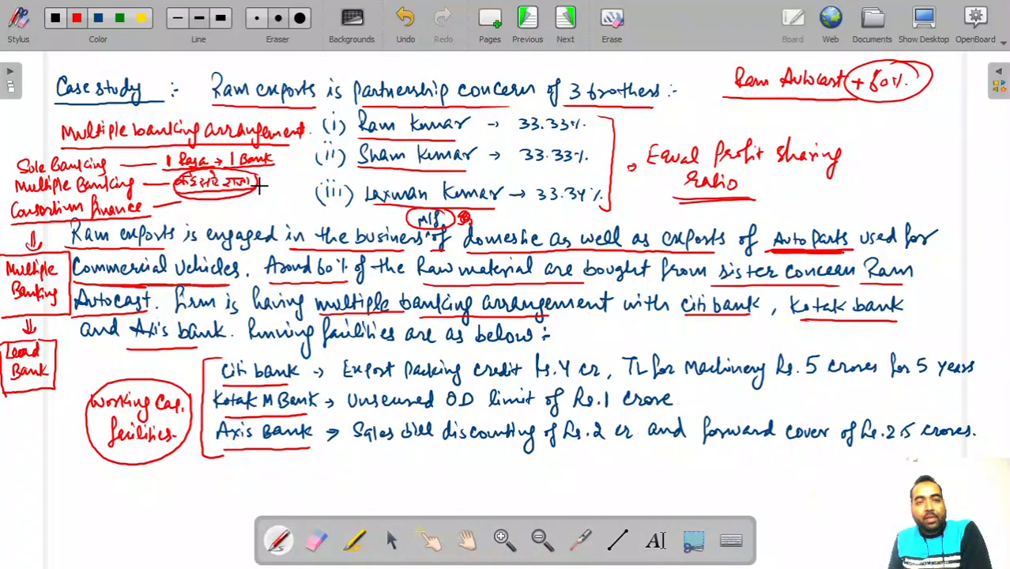
{"action": "left_click_drag", "start_coordinate": [286, 180], "coordinate": [302, 184]}
{"action": "mouse_move", "coordinate": [277, 200]}
{"action": "left_mouse_down"}
{"action": "mouse_move", "coordinate": [297, 187]}
{"action": "mouse_move", "coordinate": [273, 209]}
{"action": "mouse_move", "coordinate": [293, 207]}
{"action": "left_mouse_up"}
{"action": "mouse_move", "coordinate": [298, 198]}
{"action": "left_mouse_down"}
{"action": "mouse_move", "coordinate": [297, 209]}
{"action": "mouse_move", "coordinate": [301, 196]}
{"action": "left_mouse_up"}
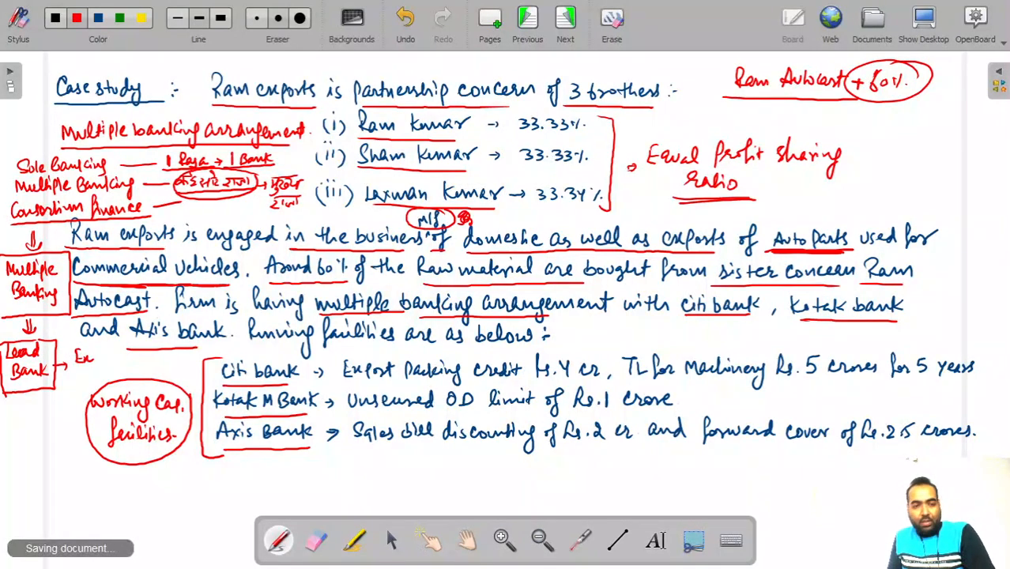
Step: Label the Lead Bank box "Exposure" and write an underlined "Collateral" below the box with a downward arrow
{"action": "mouse_move", "coordinate": [92, 358]}
{"action": "left_mouse_down"}
{"action": "mouse_move", "coordinate": [131, 356]}
{"action": "mouse_move", "coordinate": [130, 370]}
{"action": "left_mouse_up"}
{"action": "key", "text": "ctrl+z"}
{"action": "left_click_drag", "start_coordinate": [27, 395], "coordinate": [26, 406]}
{"action": "mouse_move", "coordinate": [22, 400]}
{"action": "left_mouse_down"}
{"action": "mouse_move", "coordinate": [32, 400]}
{"action": "mouse_move", "coordinate": [33, 422]}
{"action": "mouse_move", "coordinate": [71, 416]}
{"action": "left_mouse_up"}
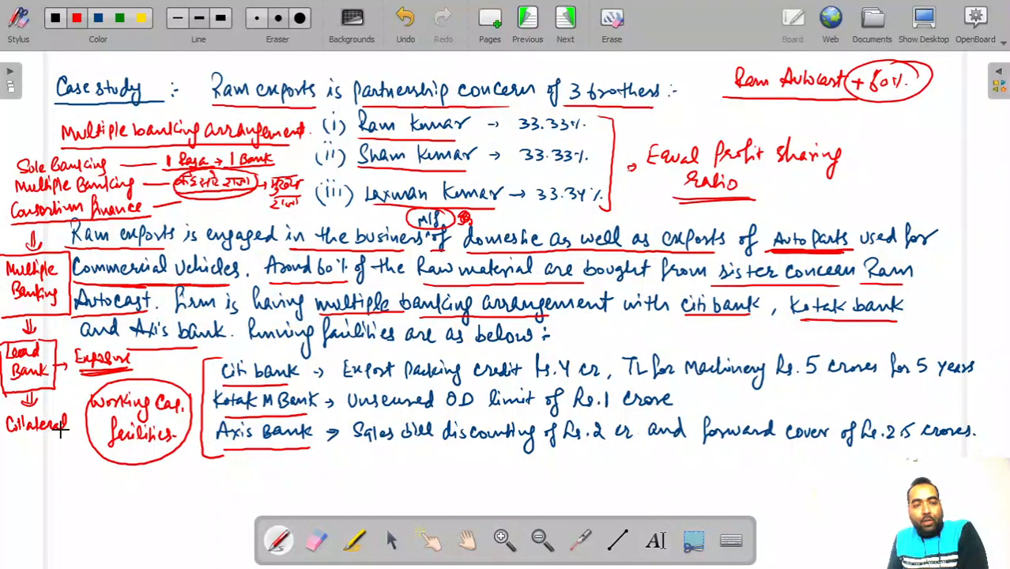
{"action": "left_click_drag", "start_coordinate": [4, 434], "coordinate": [74, 429]}
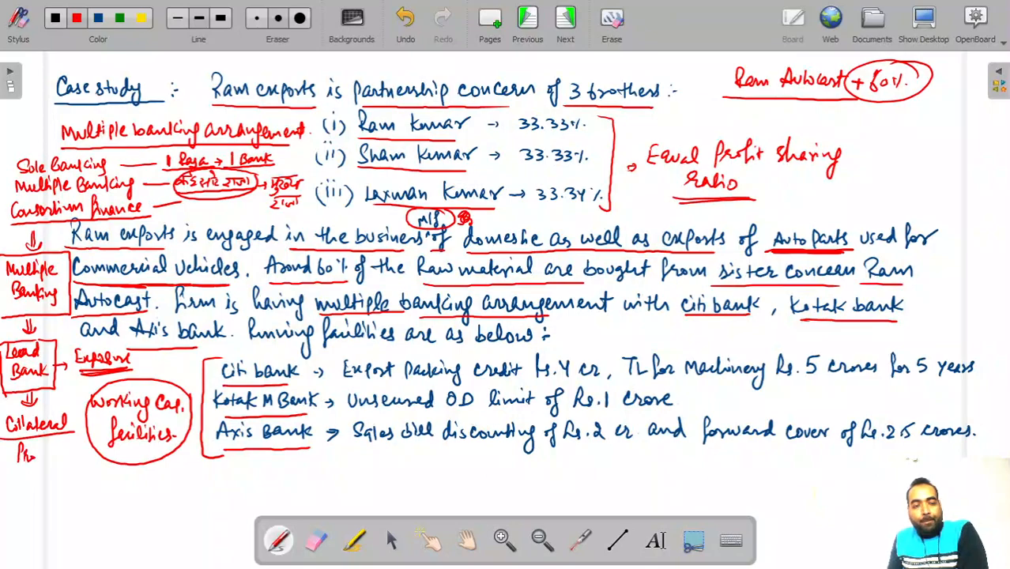
Step: Write an underlined "Property" under Collateral and branch a circled "40 cr" into circled "SBI" and "Axis" notes
{"action": "left_click_drag", "start_coordinate": [60, 461], "coordinate": [53, 468]}
{"action": "left_click_drag", "start_coordinate": [11, 468], "coordinate": [61, 464]}
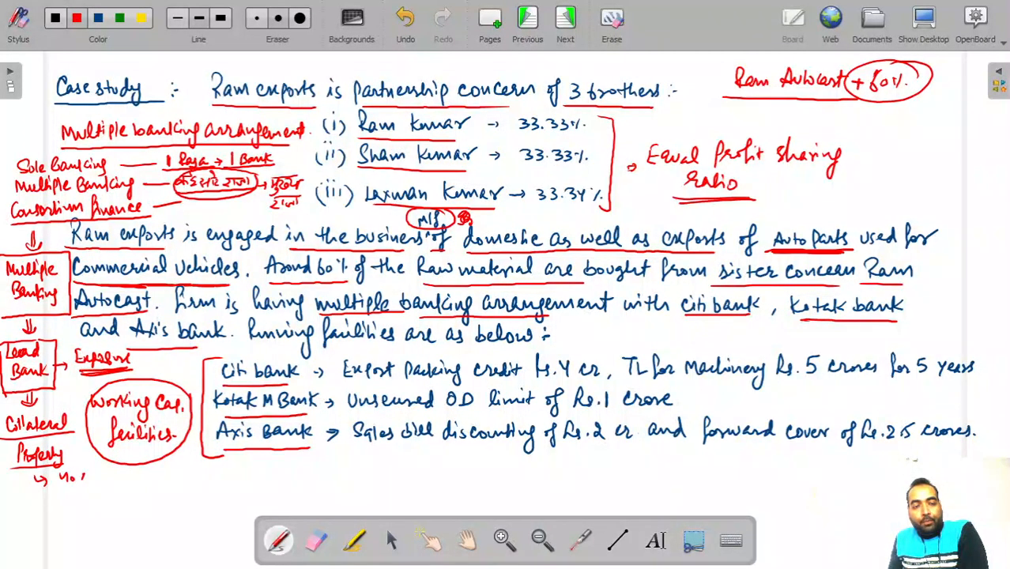
{"action": "mouse_move", "coordinate": [101, 466]}
{"action": "left_mouse_down"}
{"action": "mouse_move", "coordinate": [60, 508]}
{"action": "mouse_move", "coordinate": [62, 528]}
{"action": "mouse_move", "coordinate": [112, 525]}
{"action": "left_mouse_up"}
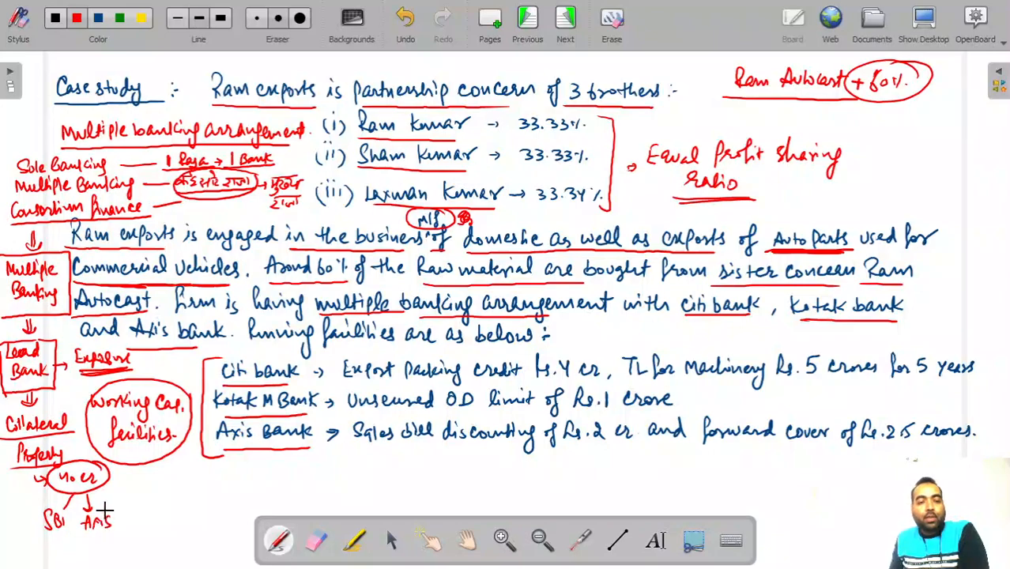
{"action": "mouse_move", "coordinate": [38, 544]}
{"action": "left_mouse_down"}
{"action": "mouse_move", "coordinate": [111, 535]}
{"action": "mouse_move", "coordinate": [82, 514]}
{"action": "mouse_move", "coordinate": [102, 506]}
{"action": "left_mouse_up"}
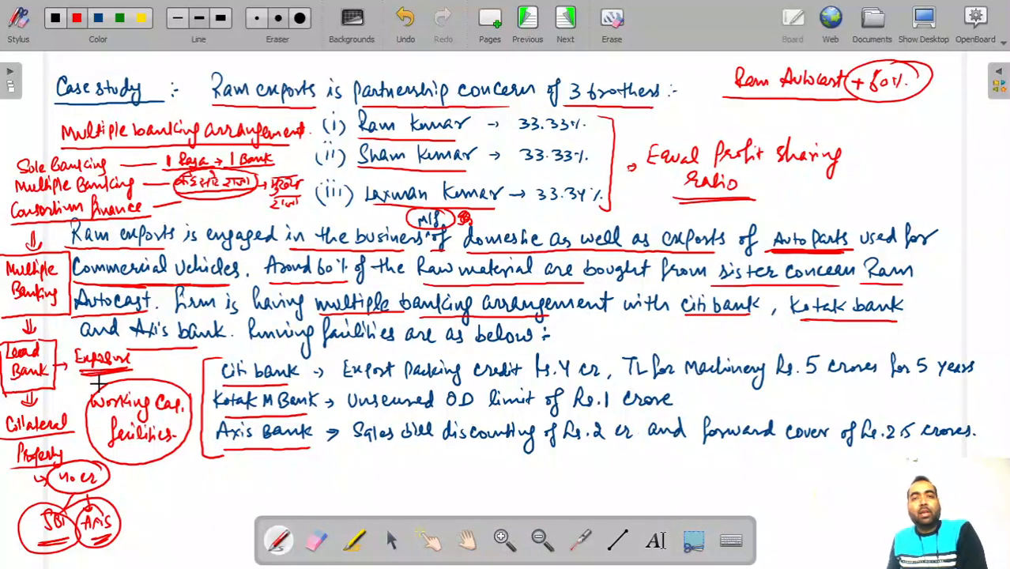
Step: Underline Multiple Banking, the Citi bank packing credit and machinery term loan, and Kotak's OD limit, with extra emphasis on "Unsecured"
{"action": "left_click_drag", "start_coordinate": [17, 197], "coordinate": [113, 195]}
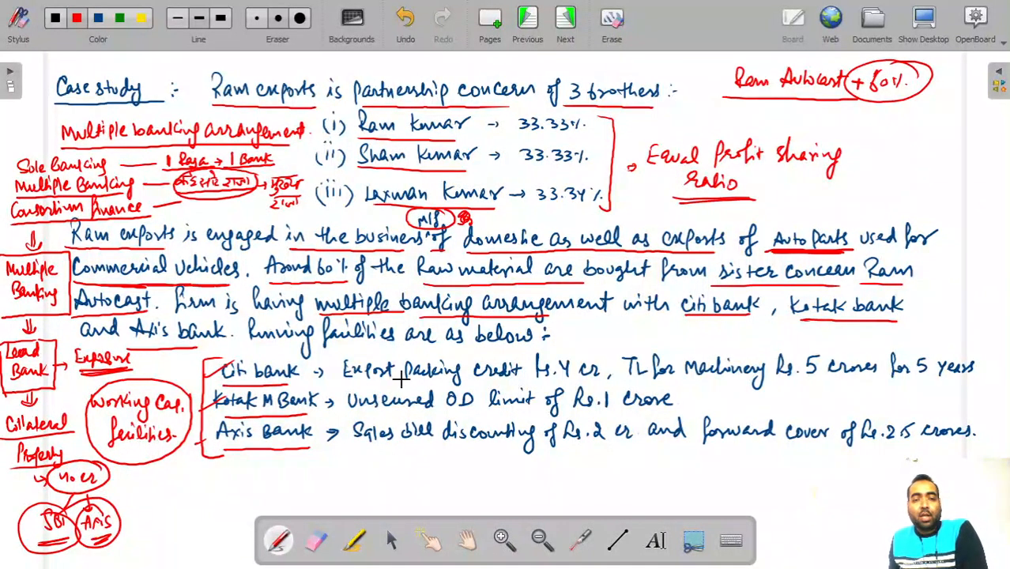
{"action": "left_click_drag", "start_coordinate": [347, 383], "coordinate": [599, 379]}
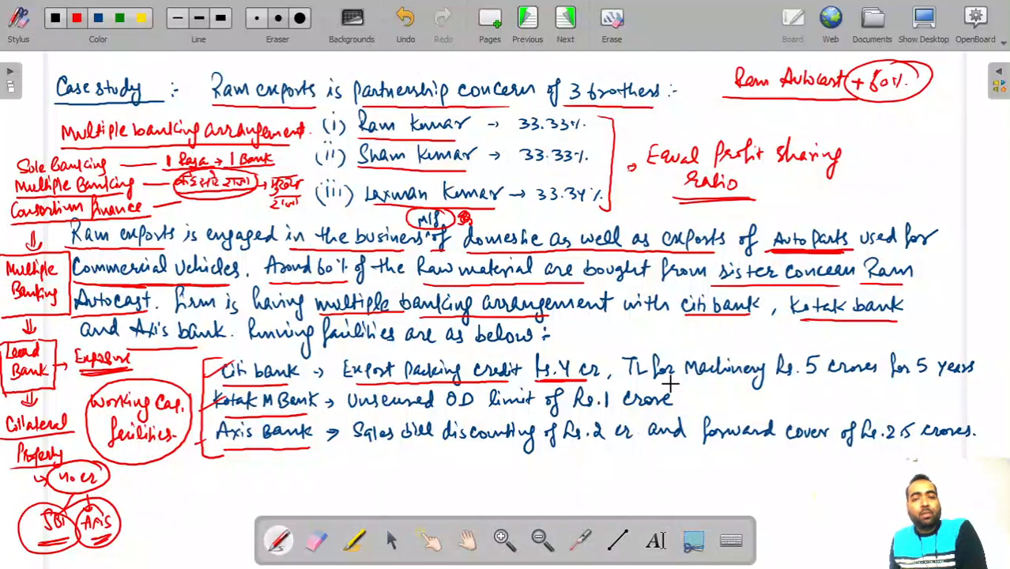
{"action": "left_click_drag", "start_coordinate": [650, 384], "coordinate": [835, 382]}
{"action": "left_click_drag", "start_coordinate": [907, 381], "coordinate": [963, 380]}
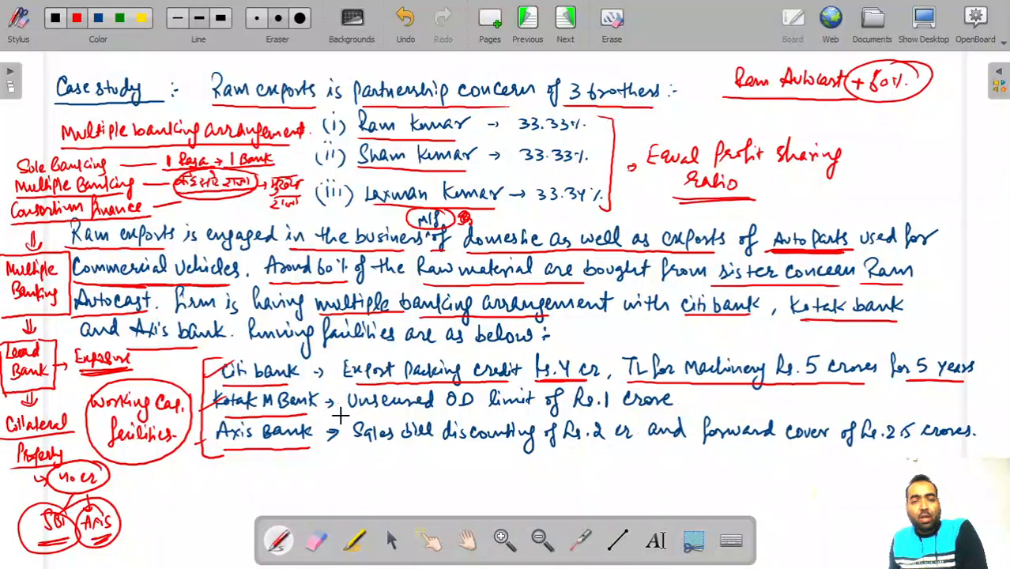
{"action": "left_click_drag", "start_coordinate": [361, 417], "coordinate": [672, 413]}
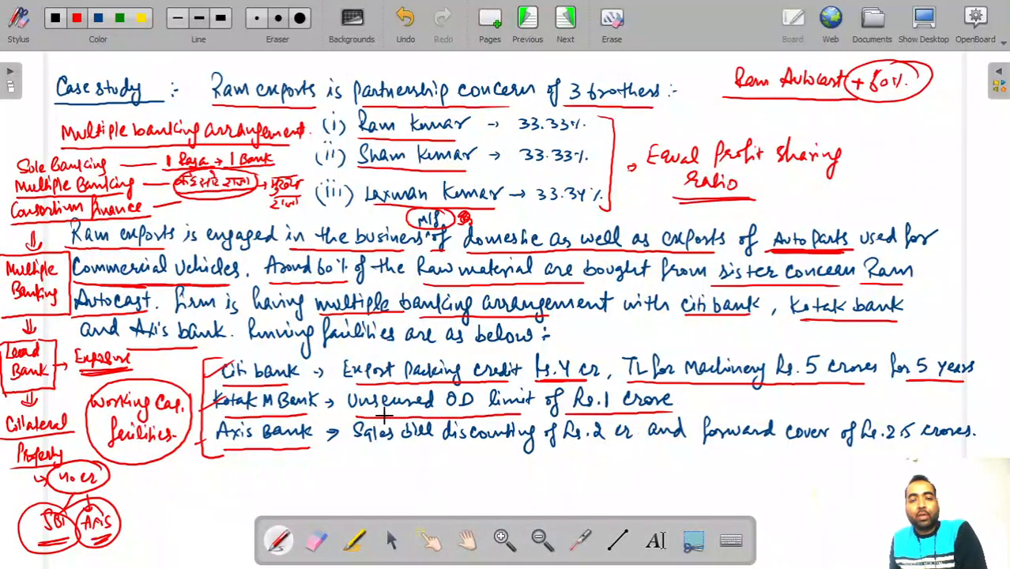
{"action": "left_click_drag", "start_coordinate": [355, 413], "coordinate": [417, 412]}
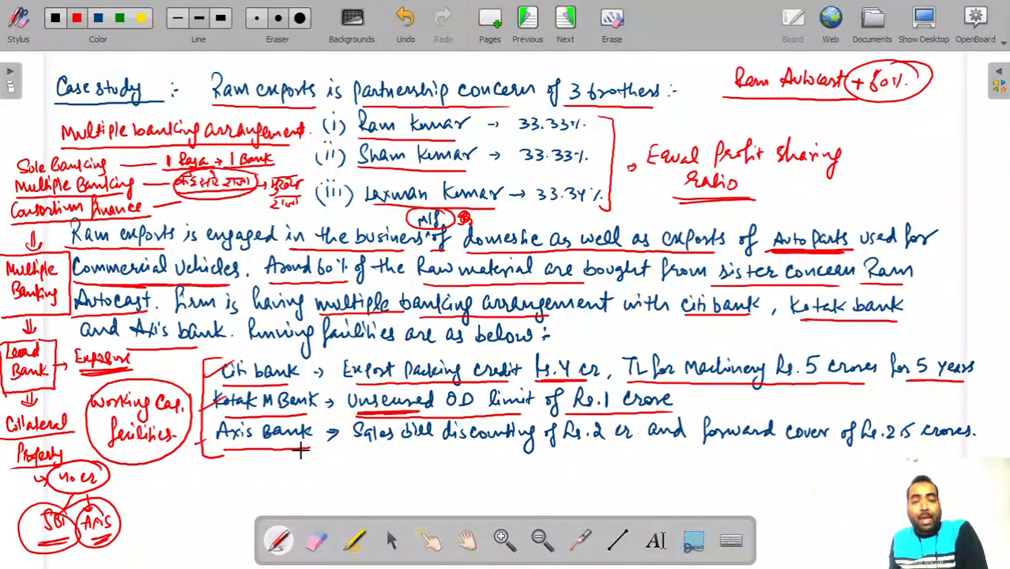
Step: Underline Axis Bank's sales bill discounting of Rs. 2 cr and write an underlined "Cover x" beneath it with an arrow
{"action": "left_click_drag", "start_coordinate": [354, 447], "coordinate": [645, 446]}
{"action": "left_click_drag", "start_coordinate": [426, 452], "coordinate": [426, 463]}
{"action": "mouse_move", "coordinate": [421, 459]}
{"action": "left_mouse_down"}
{"action": "mouse_move", "coordinate": [430, 459]}
{"action": "mouse_move", "coordinate": [405, 485]}
{"action": "left_mouse_up"}
{"action": "left_click_drag", "start_coordinate": [408, 477], "coordinate": [456, 487]}
{"action": "left_click_drag", "start_coordinate": [389, 497], "coordinate": [472, 495]}
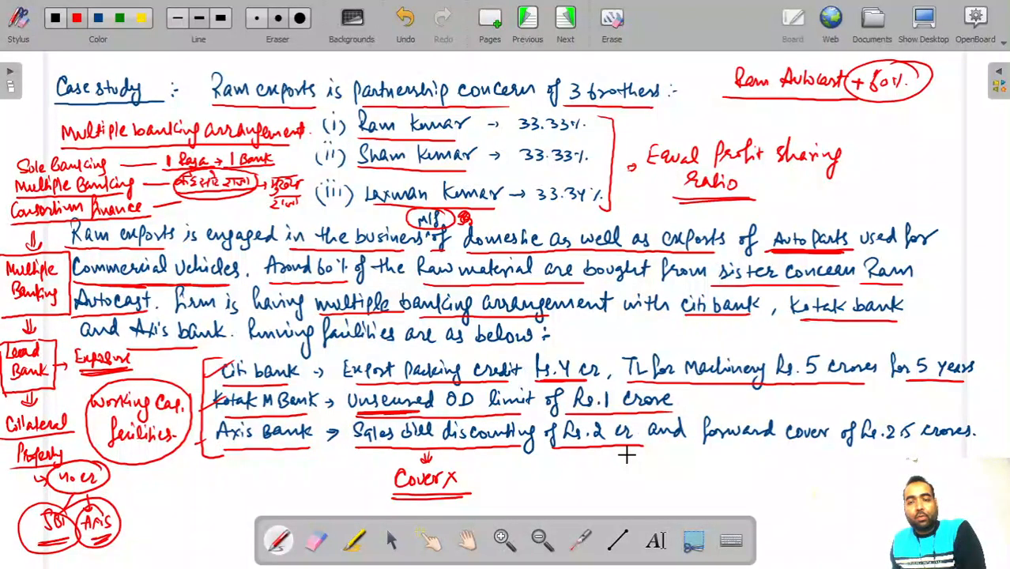
Step: Underline the forward cover of Rs. 2.5 crores and write "Foreign exch. Risk" beneath it with an arrow
{"action": "left_click_drag", "start_coordinate": [720, 447], "coordinate": [963, 444]}
{"action": "mouse_move", "coordinate": [795, 447]}
{"action": "left_mouse_down"}
{"action": "mouse_move", "coordinate": [795, 460]}
{"action": "mouse_move", "coordinate": [800, 453]}
{"action": "left_mouse_up"}
{"action": "mouse_move", "coordinate": [720, 458]}
{"action": "left_mouse_down"}
{"action": "mouse_move", "coordinate": [726, 482]}
{"action": "mouse_move", "coordinate": [800, 477]}
{"action": "mouse_move", "coordinate": [809, 492]}
{"action": "left_mouse_up"}
{"action": "mouse_move", "coordinate": [728, 487]}
{"action": "left_mouse_down"}
{"action": "mouse_move", "coordinate": [755, 504]}
{"action": "mouse_move", "coordinate": [775, 498]}
{"action": "left_mouse_up"}
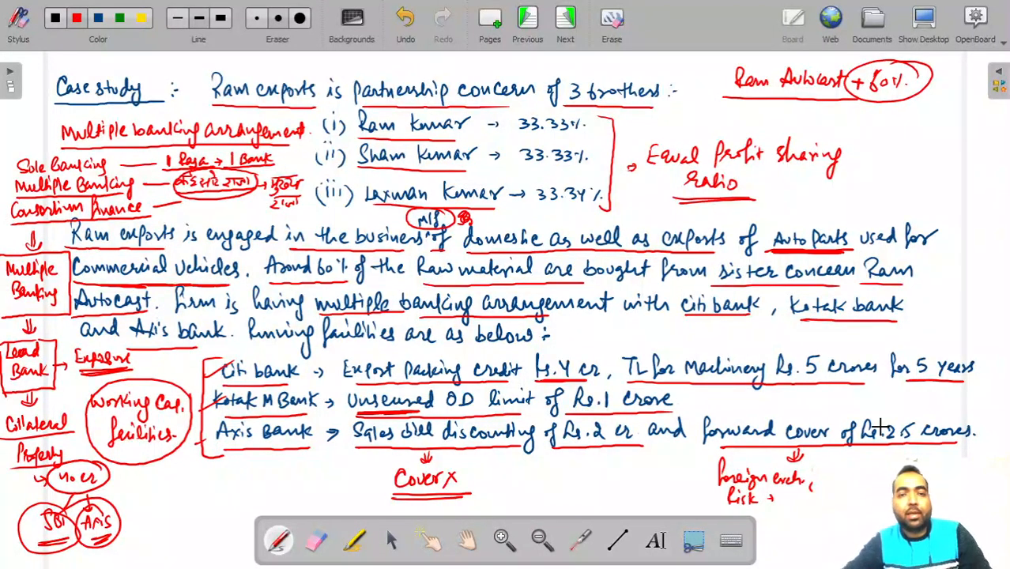
Step: Switch to the CMA-Format workbook in Excel and select the Year 2 Domestic Sales cell in Form-II OpStmt
{"action": "key", "text": "alt+Tab"}
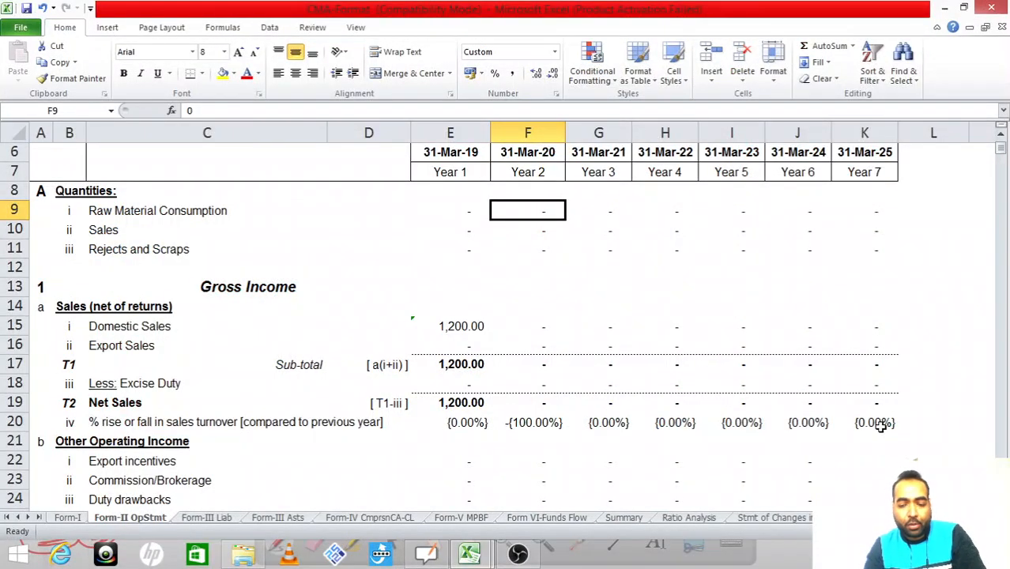
{"action": "key", "text": "Down"}
{"action": "key", "text": "Down"}
{"action": "key", "text": "Down"}
{"action": "key", "text": "Down"}
{"action": "key", "text": "Down"}
{"action": "key", "text": "Down"}
Step: Switch to the Profit and loss account workbook and open the Trading and Manf Ram exports sheet
{"action": "key", "text": "alt+Tab"}
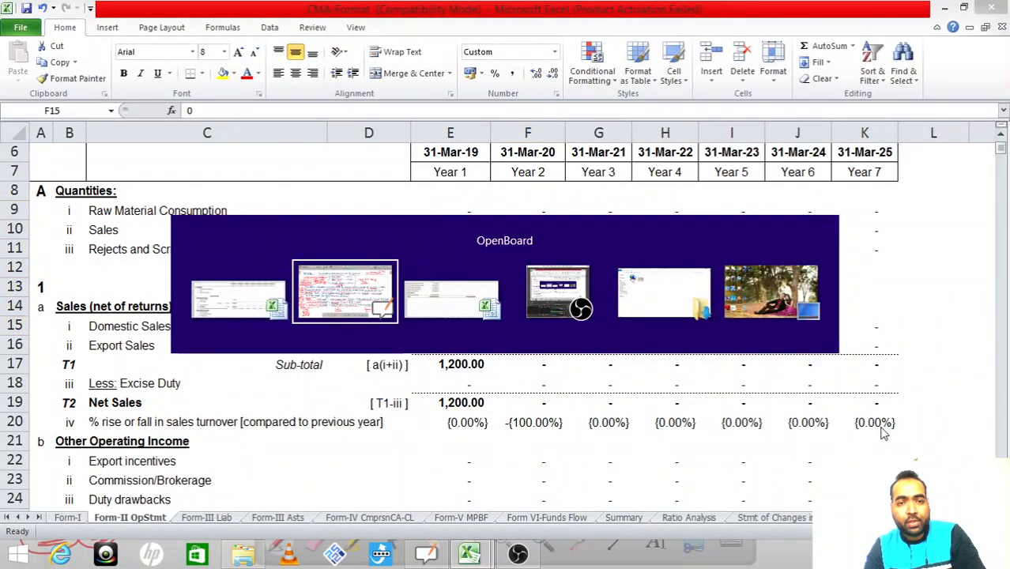
{"action": "key", "text": "alt+Tab"}
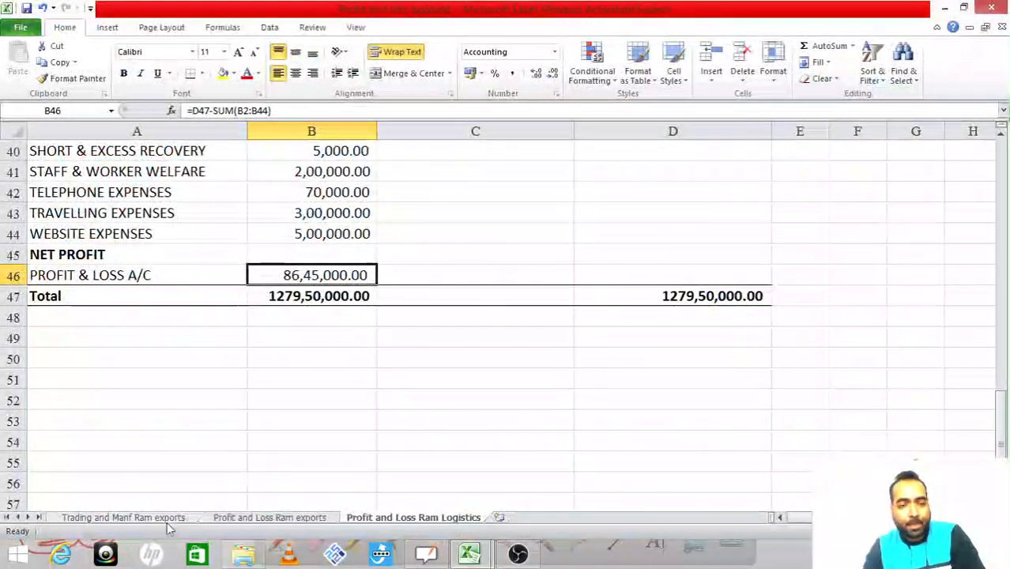
{"action": "left_click", "coordinate": [154, 519]}
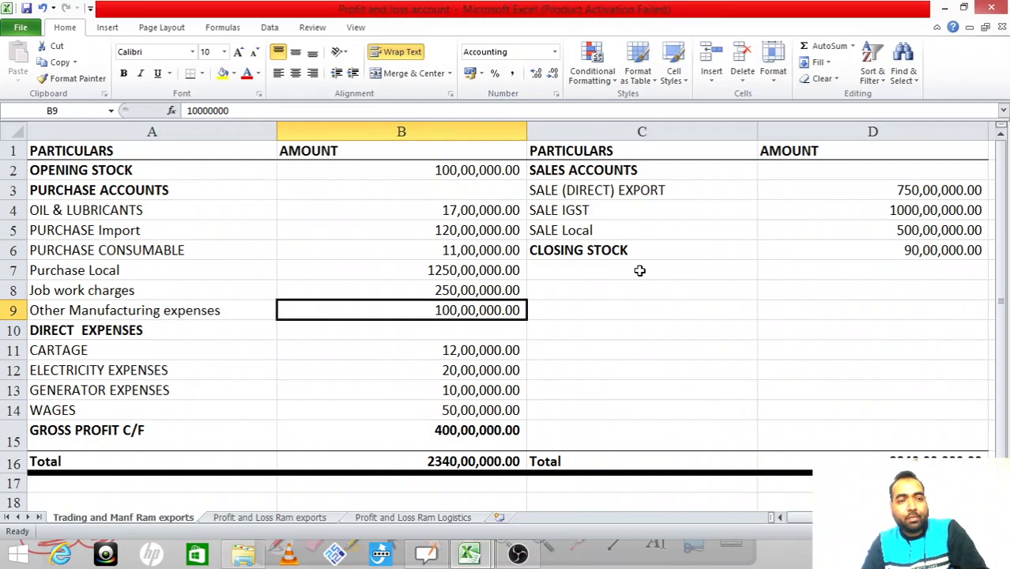
Step: Go through the purchase entries and examine the direct export sales amount in the trading account
{"action": "key", "text": "Up"}
{"action": "key", "text": "Up"}
{"action": "key", "text": "Up"}
{"action": "key", "text": "Up"}
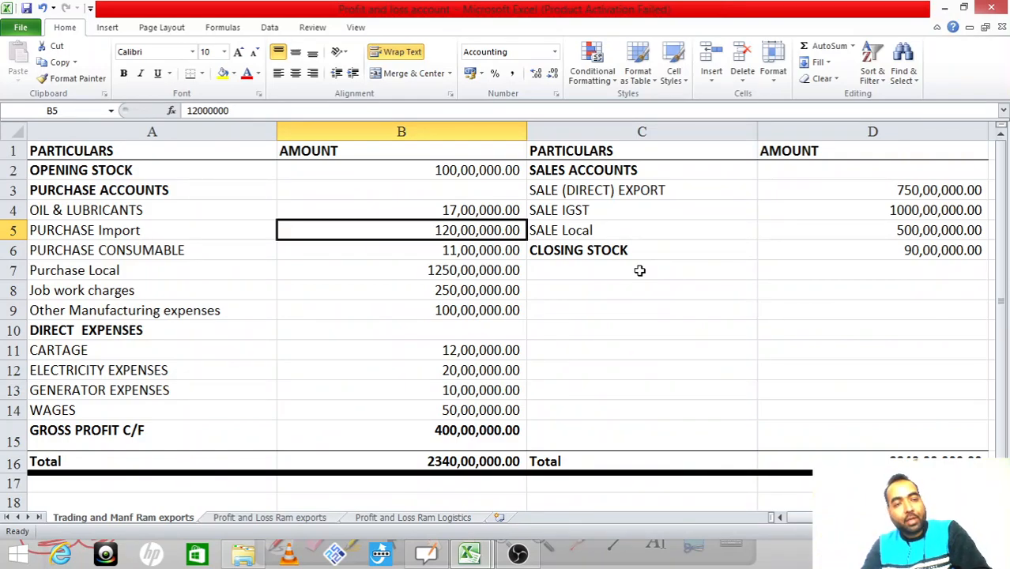
{"action": "key", "text": "Up"}
{"action": "key", "text": "Up"}
{"action": "key", "text": "Up"}
{"action": "key", "text": "Down"}
{"action": "key", "text": "Down"}
{"action": "key", "text": "Up"}
{"action": "key", "text": "Right"}
{"action": "key", "text": "Right"}
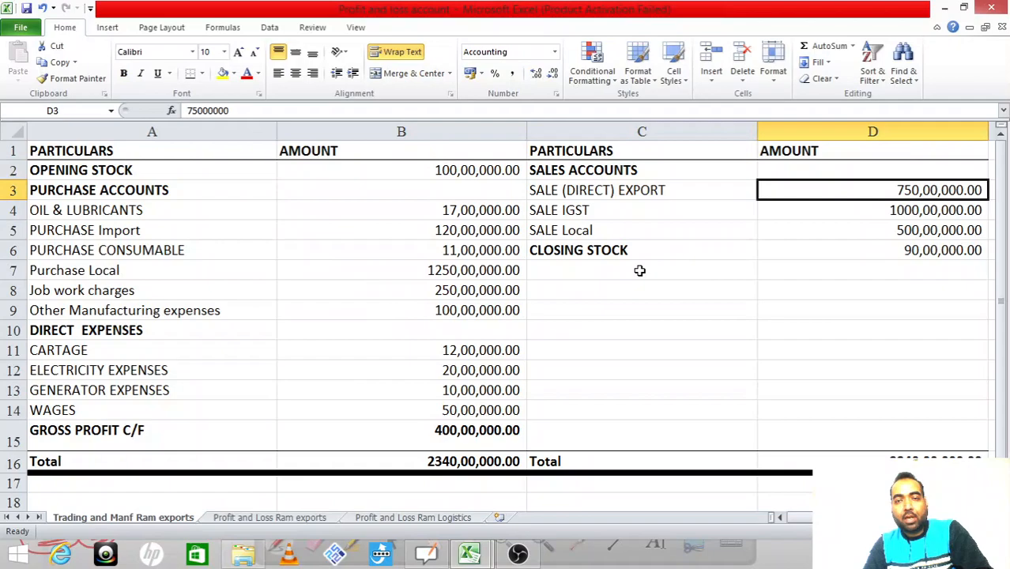
{"action": "key", "text": "Left"}
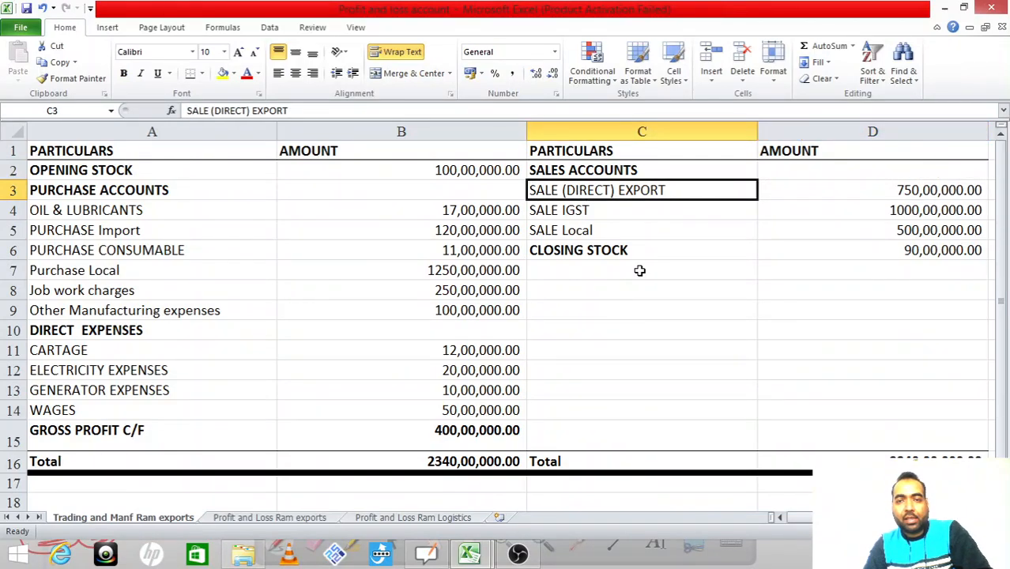
Step: In the CMA-Format workbook, enter 750 as Year 2 Export Sales in Form-II OpStmt
{"action": "key", "text": "alt+Tab"}
{"action": "key", "text": "Left"}
{"action": "key", "text": "Right"}
{"action": "key", "text": "Left"}
{"action": "key", "text": "Down"}
{"action": "key", "text": "Right"}
{"action": "type", "text": "750"}
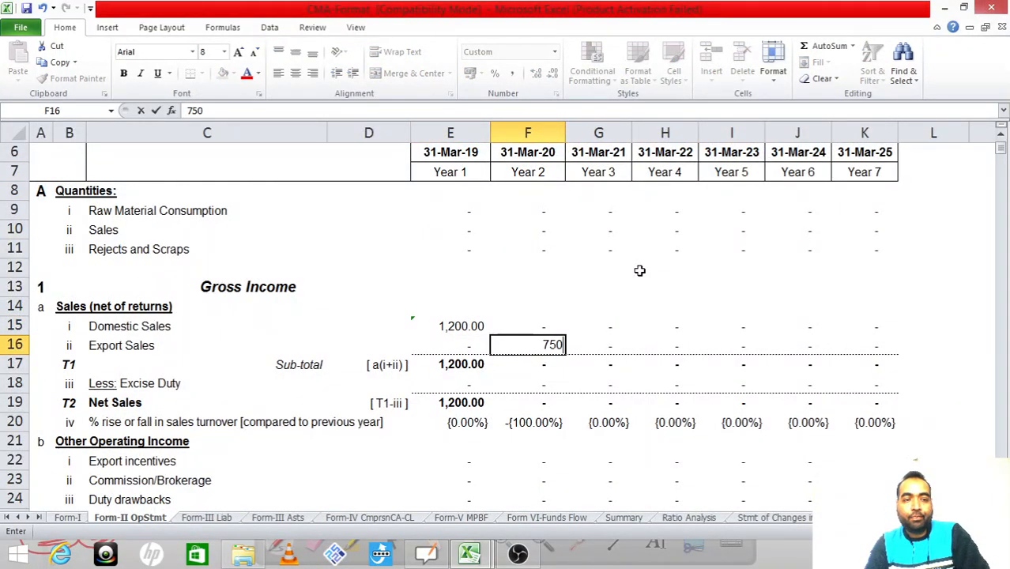
{"action": "key", "text": "Return"}
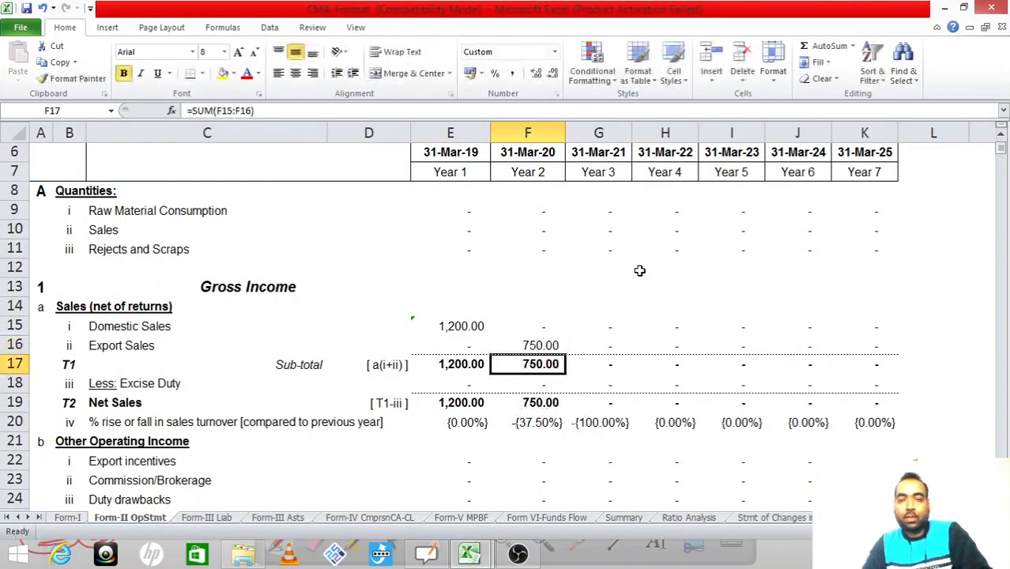
Step: Return to the Profit and loss account workbook and examine the IGST and local sales amounts
{"action": "key", "text": "ctrl+Tab"}
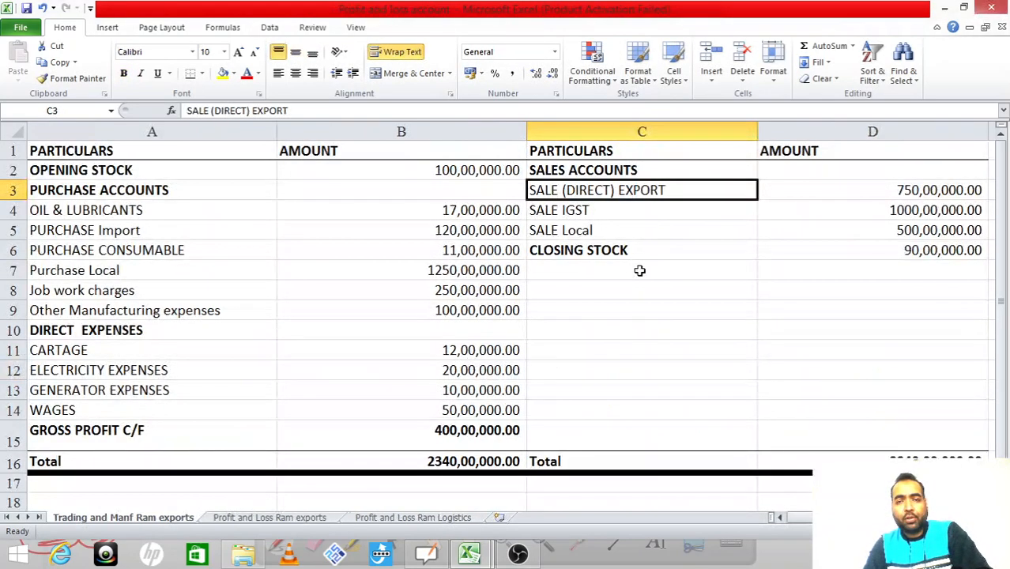
{"action": "key", "text": "Down"}
{"action": "key", "text": "Down"}
{"action": "key", "text": "Up"}
{"action": "key", "text": "Right"}
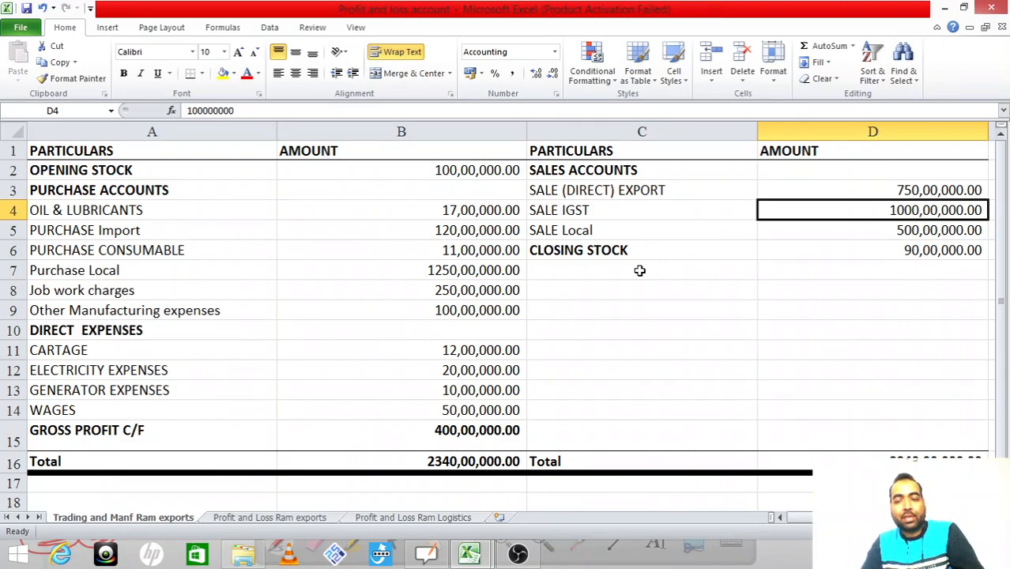
{"action": "key", "text": "Left"}
{"action": "key", "text": "Right"}
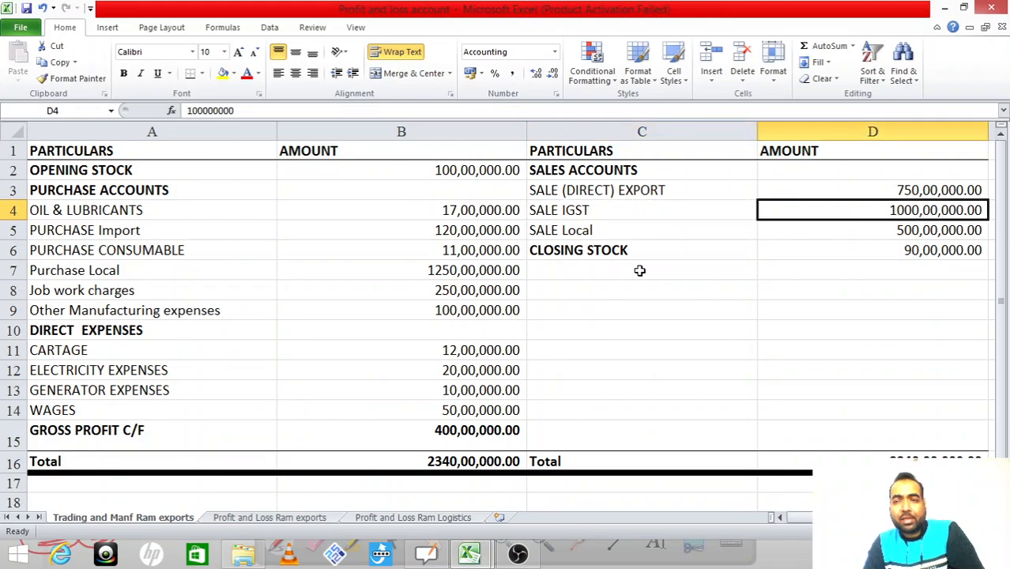
{"action": "key", "text": "Left"}
{"action": "key", "text": "Down"}
{"action": "key", "text": "Right"}
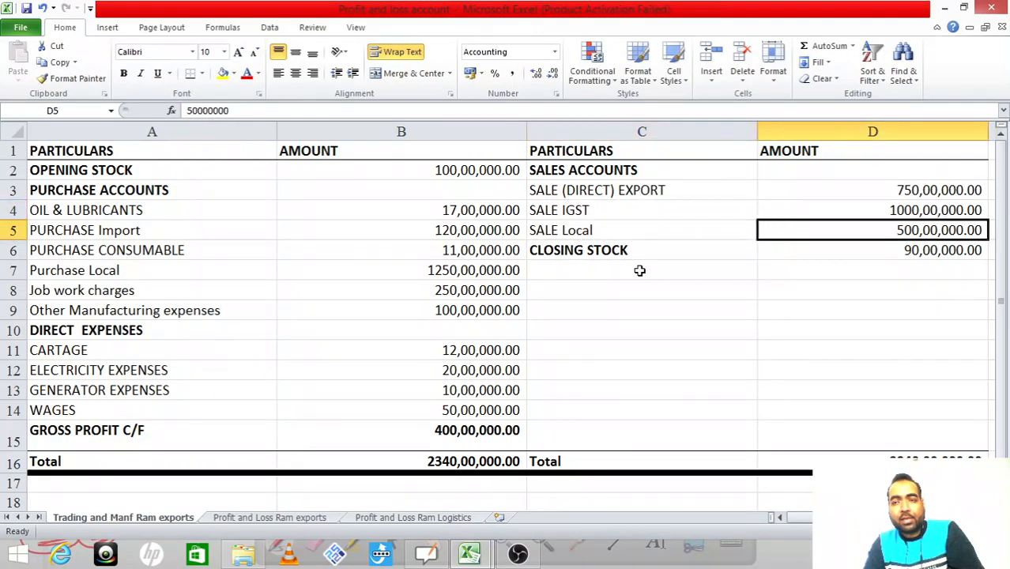
Step: Switch to the CMA-Format workbook and enter =1500 as Year 2 Domestic Sales in Form-II OpStmt
{"action": "key", "text": "Up"}
{"action": "key", "text": "Down"}
{"action": "key", "text": "Up"}
{"action": "key", "text": "ctrl+Tab"}
{"action": "key", "text": "Down"}
{"action": "key", "text": "Up"}
{"action": "key", "text": "Up"}
{"action": "key", "text": "Up"}
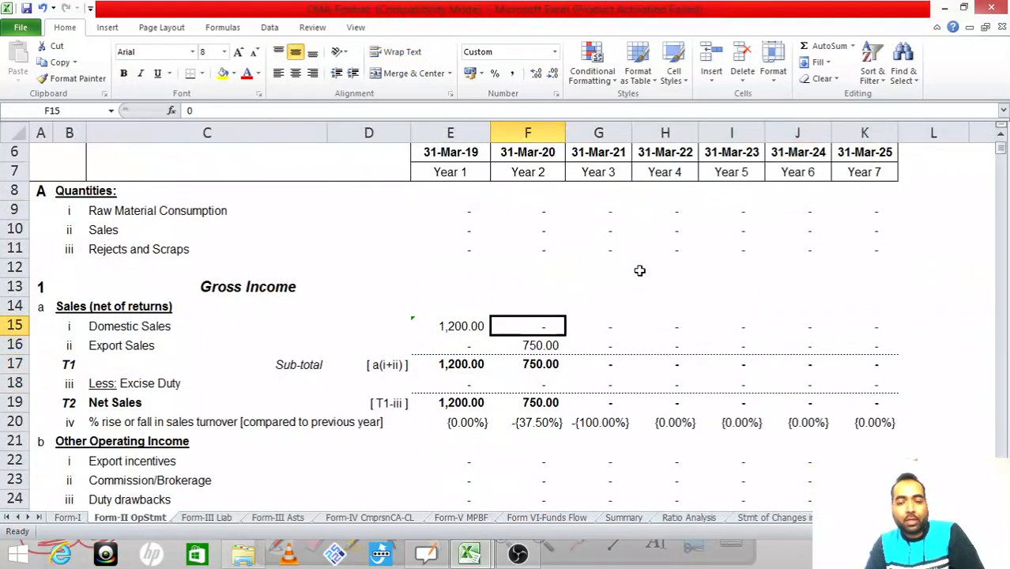
{"action": "type", "text": "=1500"}
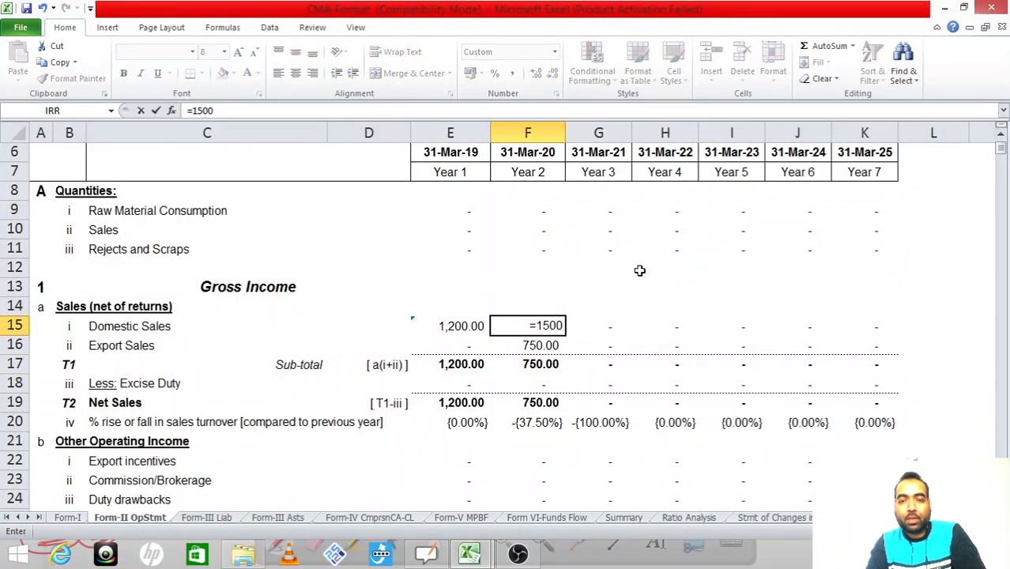
{"action": "key", "text": "Return"}
{"action": "key", "text": "Up"}
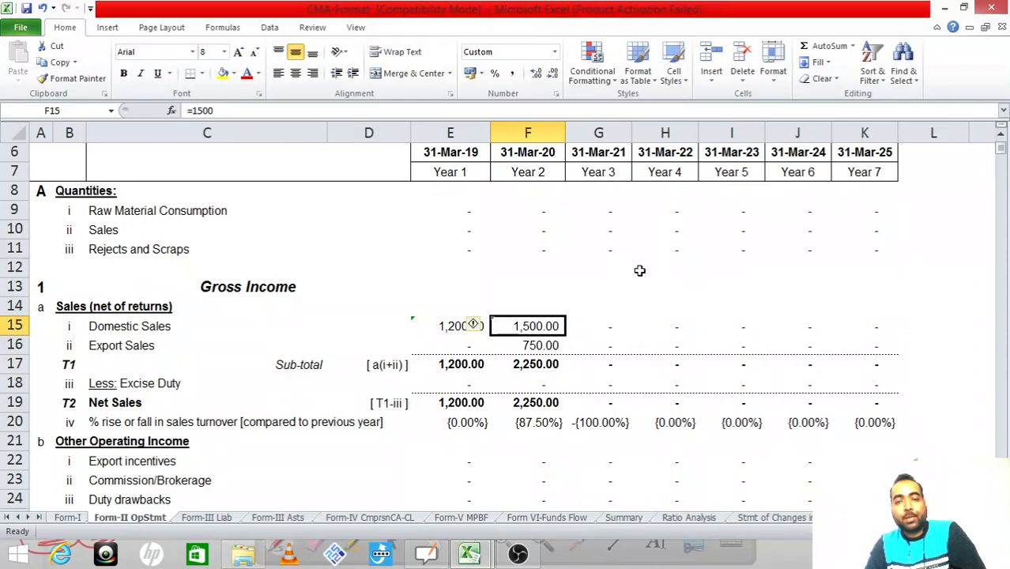
Step: Recheck the IGST sales and closing stock amounts in the Profit and loss account workbook against the Form-II rows
{"action": "key", "text": "alt+Tab"}
{"action": "key", "text": "Down"}
{"action": "key", "text": "Up"}
{"action": "key", "text": "Up"}
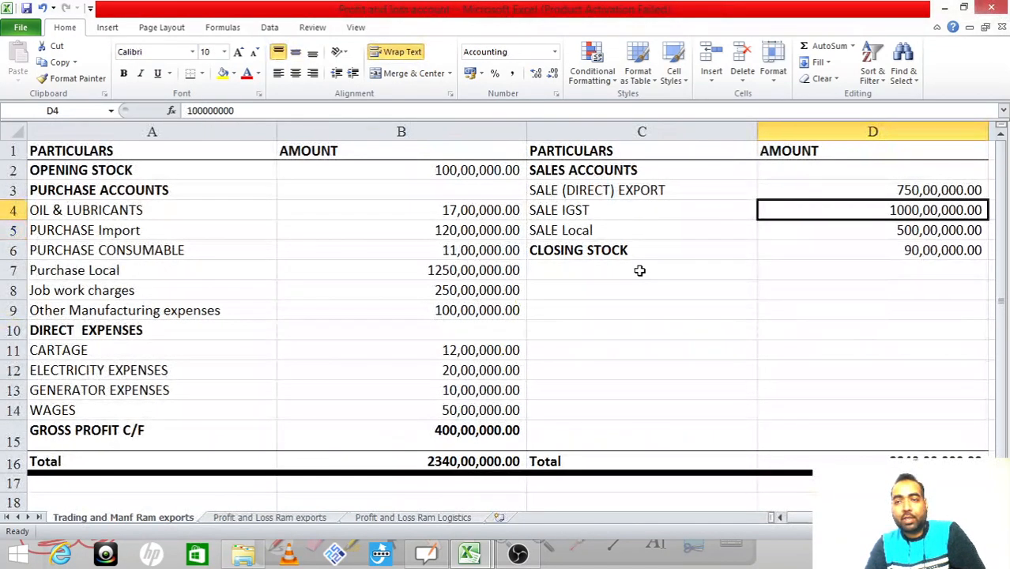
{"action": "key", "text": "Down"}
{"action": "key", "text": "Down"}
{"action": "key", "text": "Down"}
{"action": "key", "text": "alt+Tab"}
{"action": "key", "text": "Down"}
{"action": "key", "text": "Down"}
{"action": "key", "text": "Down"}
{"action": "key", "text": "Down"}
{"action": "key", "text": "Down"}
{"action": "key", "text": "Down"}
{"action": "key", "text": "Down"}
{"action": "key", "text": "Down"}
{"action": "key", "text": "Down"}
{"action": "key", "text": "Down"}
{"action": "key", "text": "Down"}
{"action": "key", "text": "Down"}
{"action": "key", "text": "alt+Tab"}
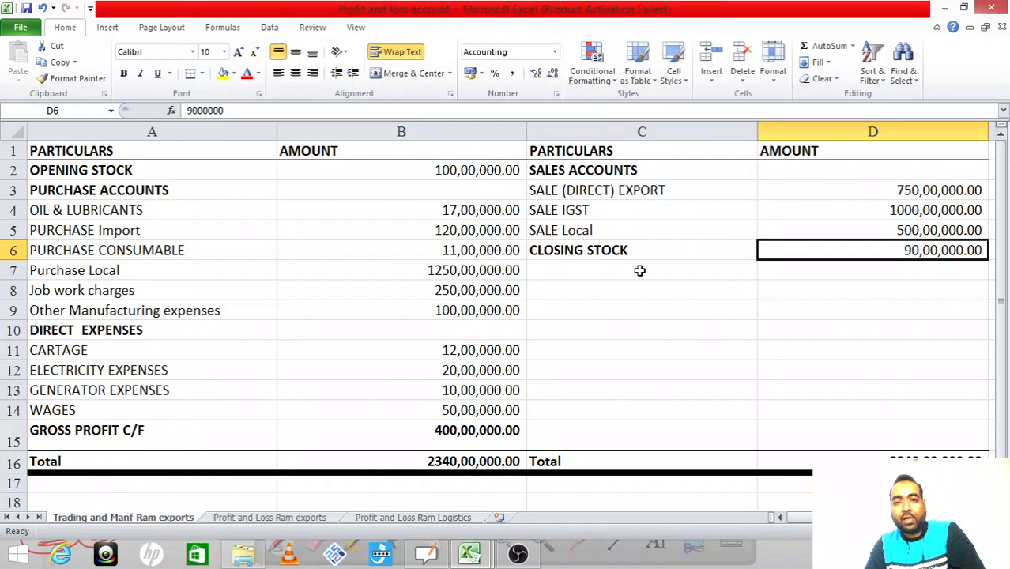
Step: In the CMA-Format workbook, enter 90 as Year 2 Closing Stock of Finished Goods in Form-II OpStmt
{"action": "key", "text": "alt+Tab"}
{"action": "key", "text": "Down"}
{"action": "key", "text": "Down"}
{"action": "key", "text": "Down"}
{"action": "key", "text": "Down"}
{"action": "key", "text": "Down"}
{"action": "key", "text": "Down"}
{"action": "key", "text": "Down"}
{"action": "key", "text": "Down"}
{"action": "key", "text": "Down"}
{"action": "key", "text": "Down"}
{"action": "key", "text": "Down"}
{"action": "key", "text": "Down"}
{"action": "key", "text": "Down"}
{"action": "key", "text": "Down"}
{"action": "key", "text": "Down"}
{"action": "key", "text": "Down"}
{"action": "key", "text": "Down"}
{"action": "key", "text": "Down"}
{"action": "key", "text": "Down"}
{"action": "key", "text": "Down"}
{"action": "key", "text": "Down"}
{"action": "key", "text": "Down"}
{"action": "key", "text": "Down"}
{"action": "key", "text": "Down"}
{"action": "key", "text": "Down"}
{"action": "key", "text": "Down"}
{"action": "key", "text": "Down"}
{"action": "key", "text": "Down"}
{"action": "key", "text": "Down"}
{"action": "key", "text": "Down"}
{"action": "key", "text": "Down"}
{"action": "key", "text": "Down"}
{"action": "key", "text": "Down"}
{"action": "key", "text": "Down"}
{"action": "key", "text": "Down"}
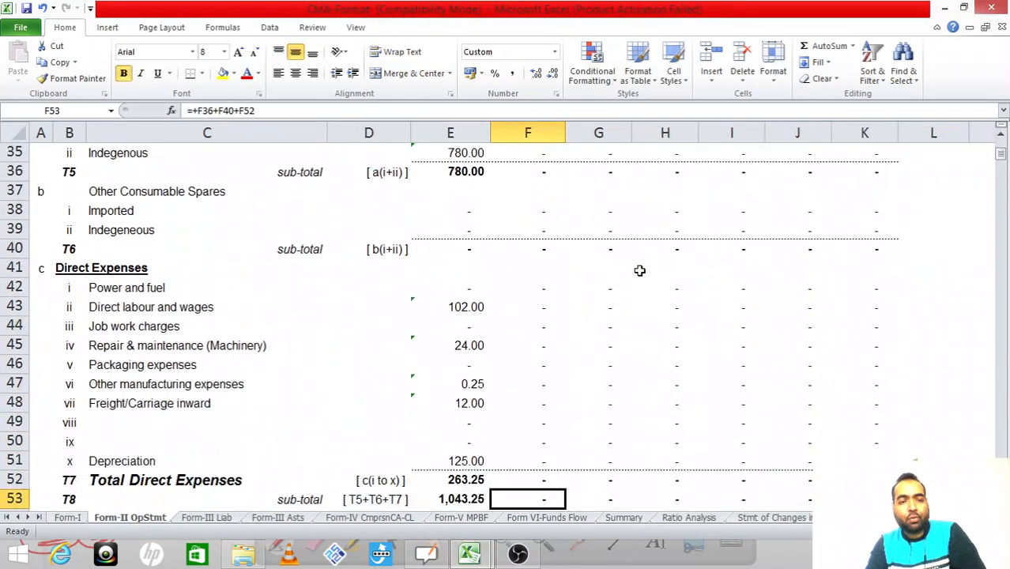
{"action": "key", "text": "Up"}
{"action": "key", "text": "Up"}
{"action": "key", "text": "Up"}
{"action": "key", "text": "Up"}
{"action": "key", "text": "Up"}
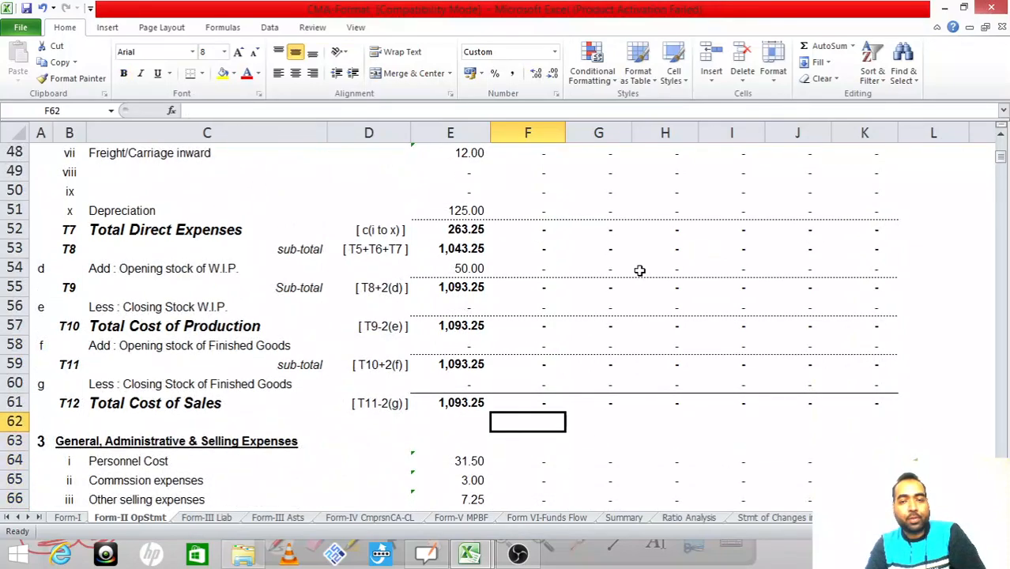
{"action": "key", "text": "alt+Tab"}
{"action": "key", "text": "alt+Tab"}
{"action": "type", "text": "90"}
{"action": "key", "text": "Return"}
{"action": "key", "text": "Up"}
{"action": "key", "text": "Up"}
Step: Check the opening stock in the trading account and enter 100 as Year 2 Opening stock of Finished Goods in the CMA-Format workbook
{"action": "key", "text": "alt+Tab"}
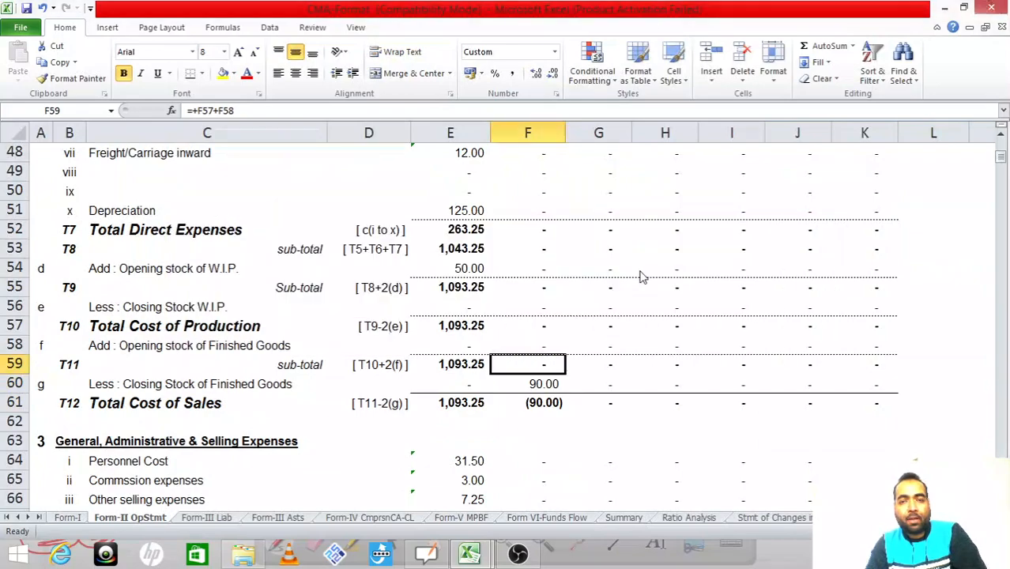
{"action": "key", "text": "Left"}
{"action": "key", "text": "Up"}
{"action": "key", "text": "Up"}
{"action": "key", "text": "Up"}
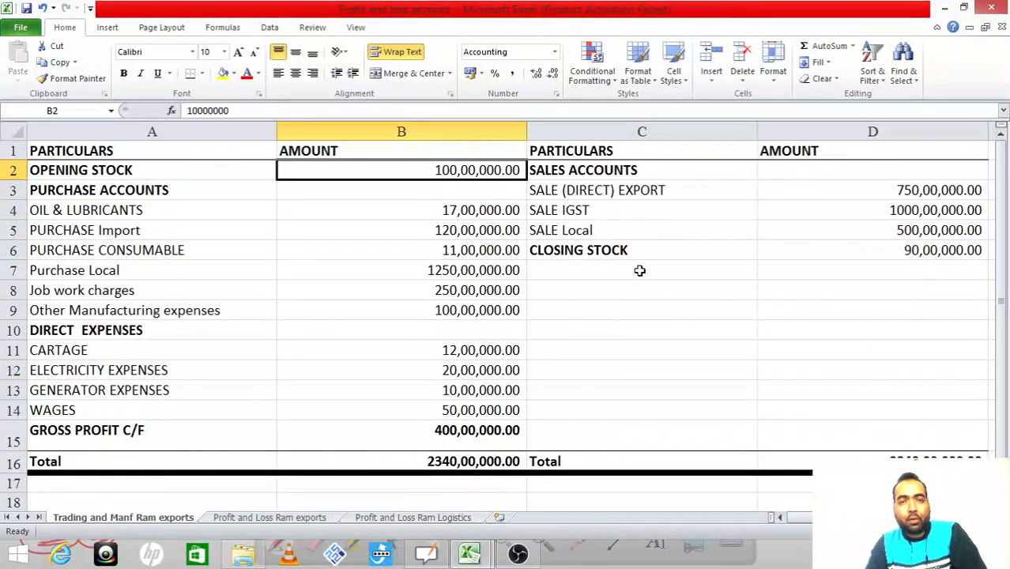
{"action": "key", "text": "alt+Tab"}
{"action": "key", "text": "Up"}
{"action": "type", "text": "100"}
{"action": "key", "text": "Return"}
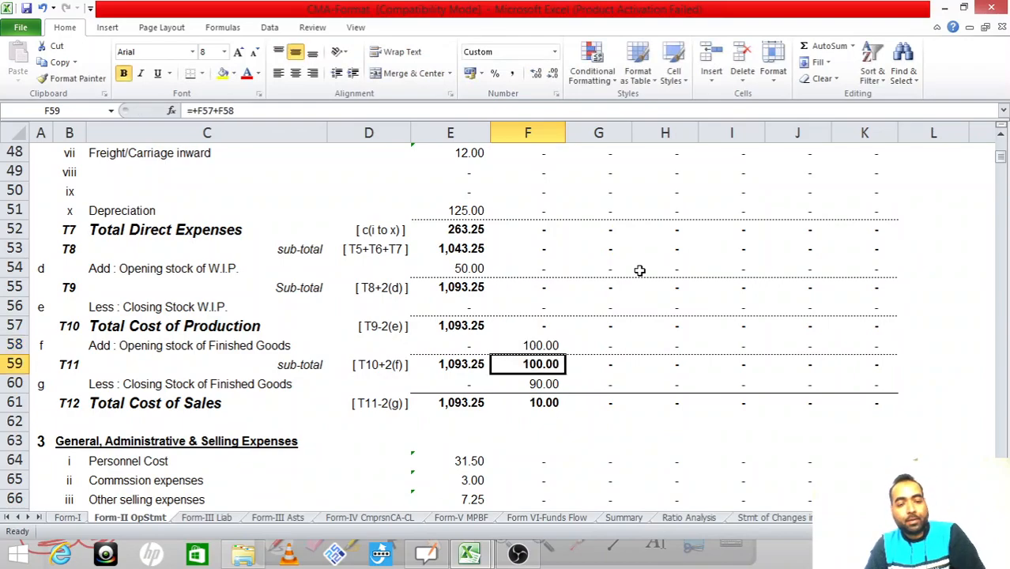
Step: Go back up through the Form-II OpStmt rows from cost of production to the gross income section
{"action": "key", "text": "Up"}
{"action": "key", "text": "Up"}
{"action": "key", "text": "alt+Tab"}
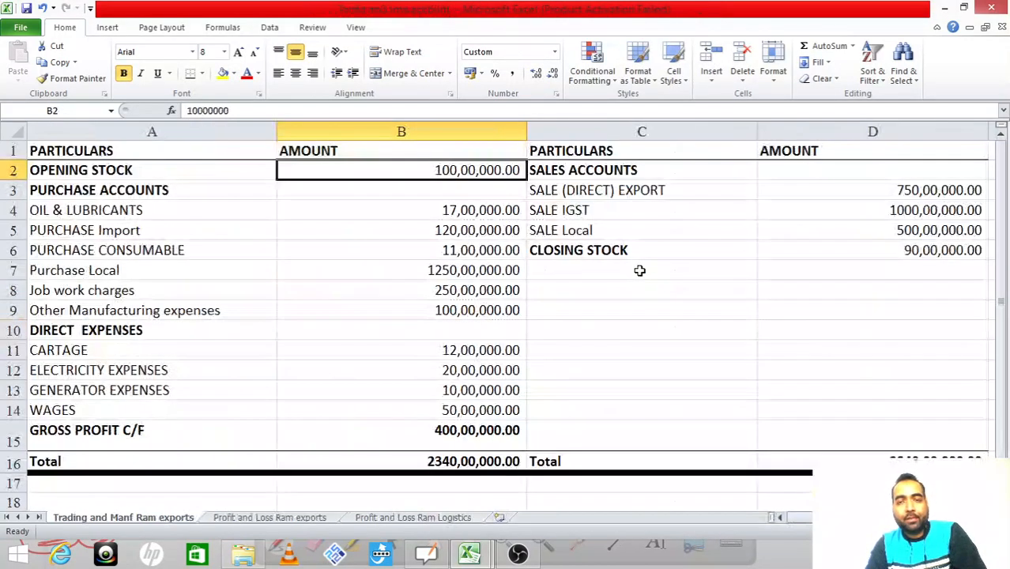
{"action": "key", "text": "alt+Tab"}
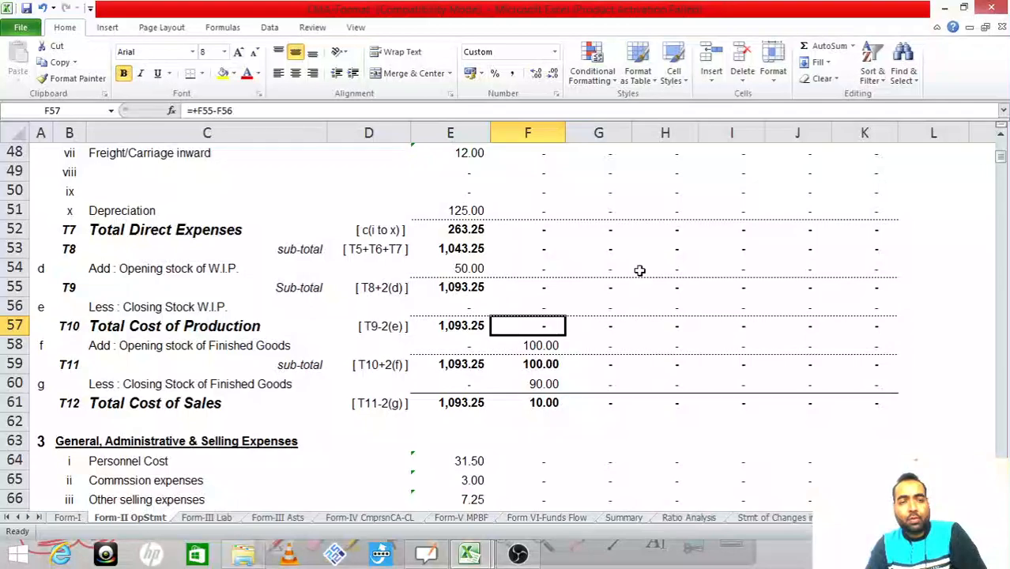
{"action": "key", "text": "Up"}
{"action": "key", "text": "Up"}
{"action": "key", "text": "Up"}
{"action": "key", "text": "Up"}
{"action": "key", "text": "Up"}
{"action": "key", "text": "Up"}
{"action": "key", "text": "Up"}
{"action": "key", "text": "Up"}
{"action": "key", "text": "Up"}
{"action": "key", "text": "Up"}
{"action": "key", "text": "Up"}
{"action": "key", "text": "Up"}
{"action": "key", "text": "Up"}
{"action": "key", "text": "Up"}
{"action": "key", "text": "Up"}
{"action": "key", "text": "Up"}
{"action": "key", "text": "Up"}
{"action": "key", "text": "Up"}
{"action": "key", "text": "Up"}
{"action": "key", "text": "Up"}
{"action": "key", "text": "Up"}
{"action": "key", "text": "Up"}
{"action": "key", "text": "Up"}
{"action": "key", "text": "Up"}
{"action": "key", "text": "Up"}
{"action": "key", "text": "Up"}
{"action": "key", "text": "Up"}
{"action": "key", "text": "Up"}
{"action": "key", "text": "Up"}
{"action": "key", "text": "Up"}
{"action": "key", "text": "Down"}
{"action": "key", "text": "Down"}
{"action": "key", "text": "Down"}
{"action": "key", "text": "Down"}
{"action": "key", "text": "Down"}
{"action": "key", "text": "Down"}
{"action": "key", "text": "Down"}
{"action": "key", "text": "Down"}
{"action": "key", "text": "Down"}
Step: Switch to the Profit and loss account workbook and examine the Oil & Lubricants purchase entry
{"action": "key", "text": "alt+Tab"}
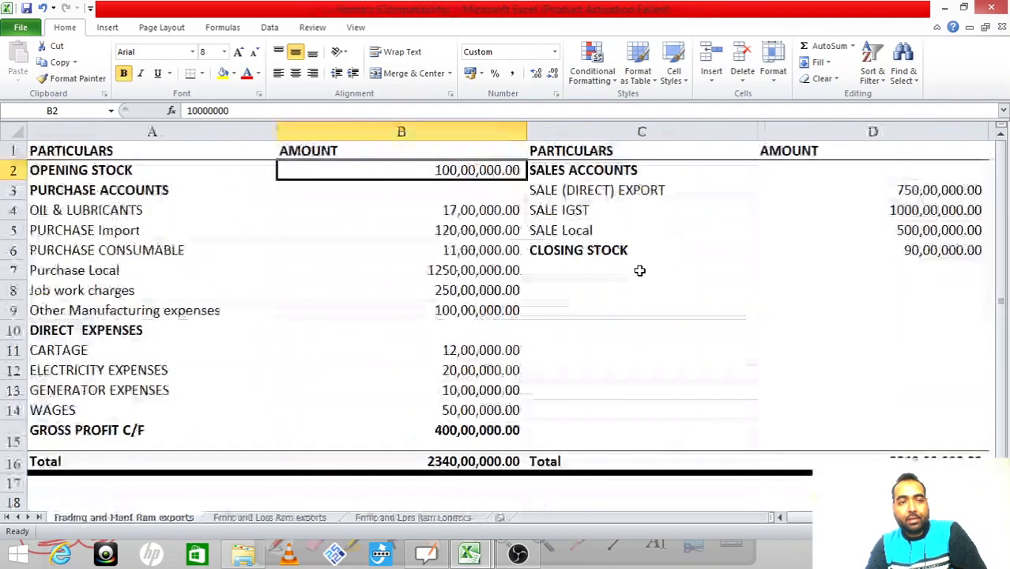
{"action": "key", "text": "Left"}
{"action": "key", "text": "Down"}
{"action": "key", "text": "Down"}
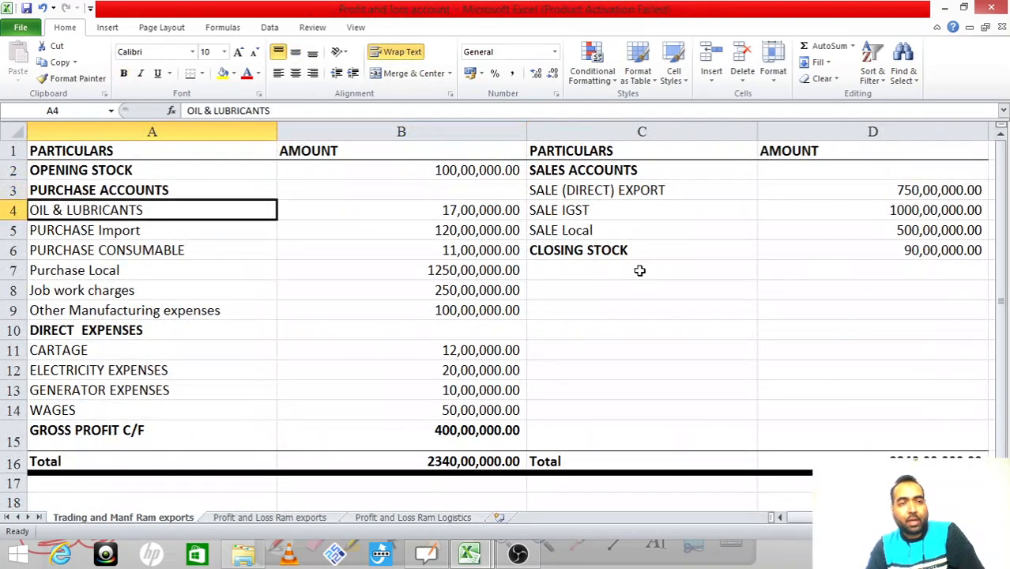
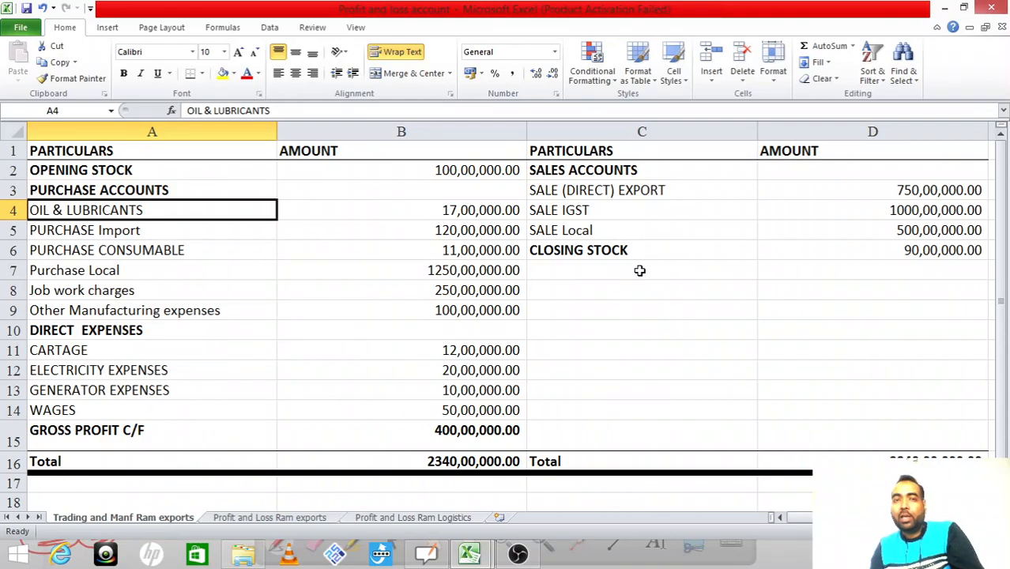
Step: In the CMA-Format workbook, enter 17 as Year 2 Indigenous Other Consumable Spares in Form-II OpStmt
{"action": "key", "text": "ctrl+Tab"}
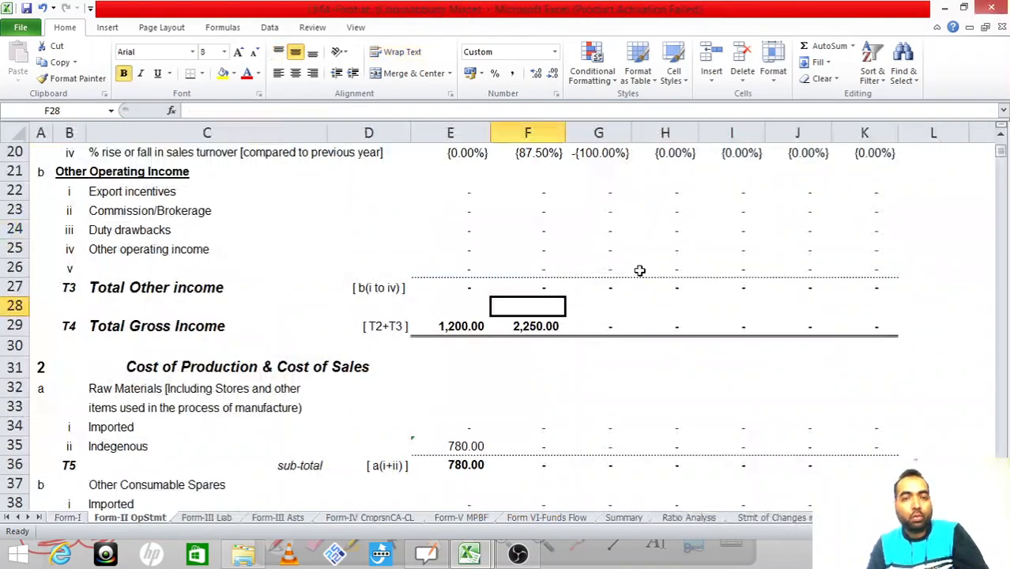
{"action": "key", "text": "Down"}
{"action": "key", "text": "Down"}
{"action": "key", "text": "Down"}
{"action": "key", "text": "Down"}
{"action": "key", "text": "Down"}
{"action": "key", "text": "Down"}
{"action": "key", "text": "Down"}
{"action": "key", "text": "Down"}
{"action": "key", "text": "Down"}
{"action": "key", "text": "Down"}
{"action": "key", "text": "Down"}
{"action": "key", "text": "Down"}
{"action": "key", "text": "Down"}
{"action": "key", "text": "Down"}
{"action": "key", "text": "Down"}
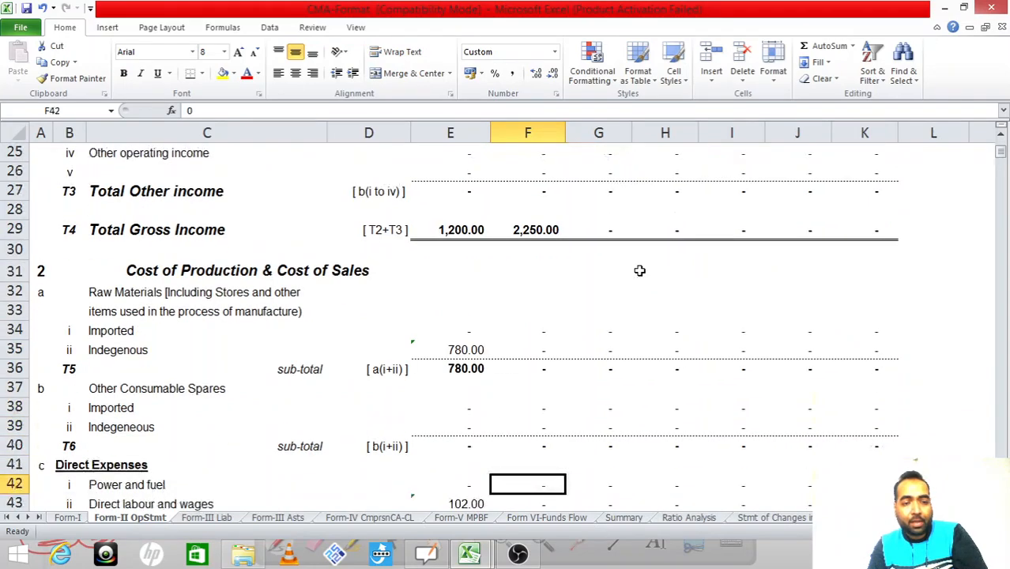
{"action": "key", "text": "Left"}
{"action": "key", "text": "Up"}
{"action": "key", "text": "Up"}
{"action": "key", "text": "Up"}
{"action": "key", "text": "Up"}
{"action": "key", "text": "Left"}
{"action": "key", "text": "Left"}
{"action": "key", "text": "Right"}
{"action": "key", "text": "Right"}
{"action": "key", "text": "Right"}
{"action": "type", "text": "=17"}
{"action": "key", "text": "Return"}
{"action": "key", "text": "Up"}
Step: Check PURCHASE Import in the trading account and enter 120 as Year 2 Imported Raw Materials in the CMA-Format workbook
{"action": "key", "text": "ctrl+Tab"}
{"action": "key", "text": "Down"}
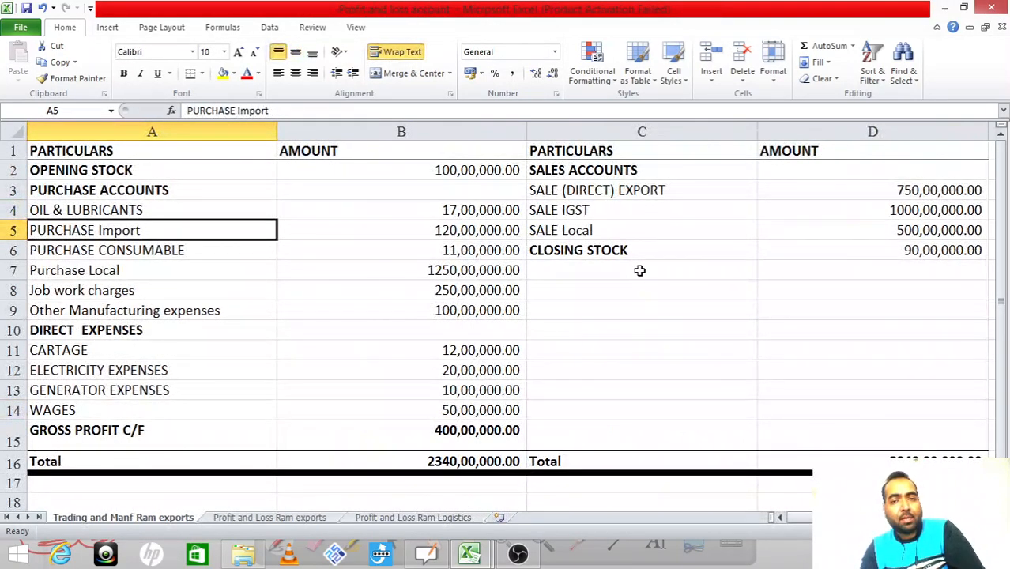
{"action": "key", "text": "ctrl+Tab"}
{"action": "key", "text": "Up"}
{"action": "key", "text": "Up"}
{"action": "key", "text": "Up"}
{"action": "key", "text": "Up"}
{"action": "key", "text": "Up"}
{"action": "key", "text": "Up"}
{"action": "key", "text": "Up"}
{"action": "key", "text": "Up"}
{"action": "key", "text": "Up"}
{"action": "key", "text": "Up"}
{"action": "key", "text": "Up"}
{"action": "key", "text": "Up"}
{"action": "key", "text": "Up"}
{"action": "key", "text": "Up"}
{"action": "key", "text": "Up"}
{"action": "key", "text": "Up"}
{"action": "key", "text": "Up"}
{"action": "key", "text": "Up"}
{"action": "key", "text": "Up"}
{"action": "key", "text": "Up"}
{"action": "key", "text": "Up"}
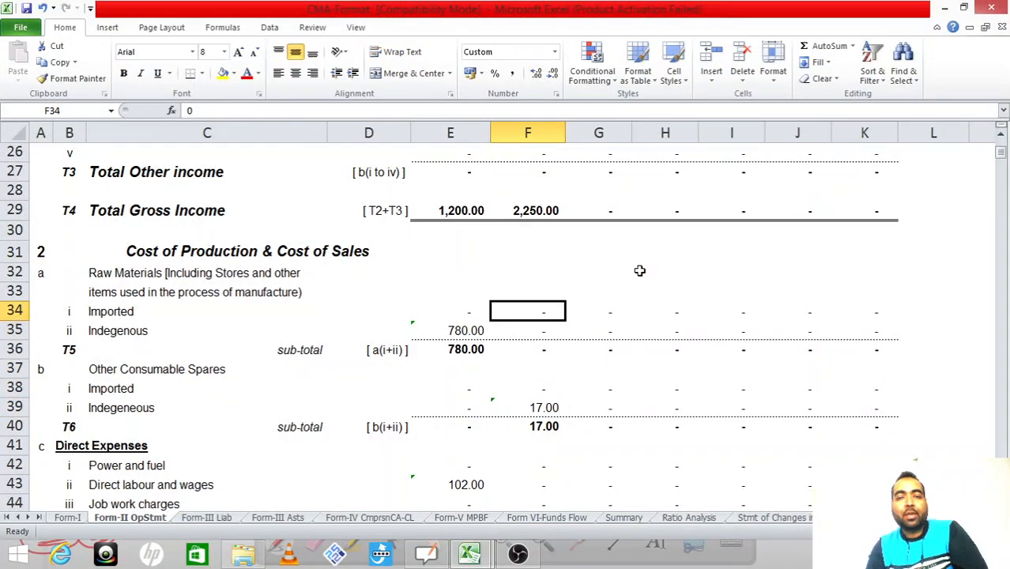
{"action": "key", "text": "Up"}
{"action": "key", "text": "Down"}
{"action": "key", "text": "Down"}
{"action": "key", "text": "Down"}
{"action": "key", "text": "Down"}
{"action": "key", "text": "Down"}
{"action": "key", "text": "Down"}
{"action": "key", "text": "Down"}
{"action": "key", "text": "Down"}
{"action": "key", "text": "Down"}
{"action": "key", "text": "Down"}
{"action": "key", "text": "Down"}
{"action": "key", "text": "Down"}
{"action": "key", "text": "Down"}
{"action": "key", "text": "Down"}
{"action": "key", "text": "Down"}
{"action": "key", "text": "Down"}
{"action": "key", "text": "Down"}
{"action": "key", "text": "Down"}
{"action": "key", "text": "Down"}
{"action": "key", "text": "Down"}
{"action": "key", "text": "Up"}
{"action": "key", "text": "Up"}
{"action": "key", "text": "Up"}
{"action": "key", "text": "Up"}
{"action": "key", "text": "Up"}
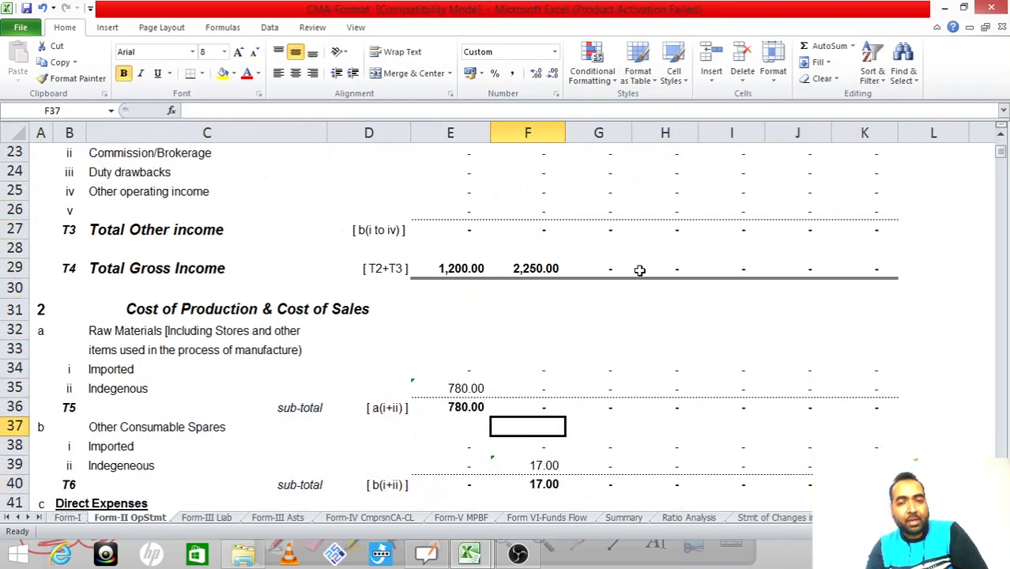
{"action": "key", "text": "Left"}
{"action": "key", "text": "Left"}
{"action": "key", "text": "Left"}
{"action": "key", "text": "Right"}
{"action": "key", "text": "Right"}
{"action": "key", "text": "Right"}
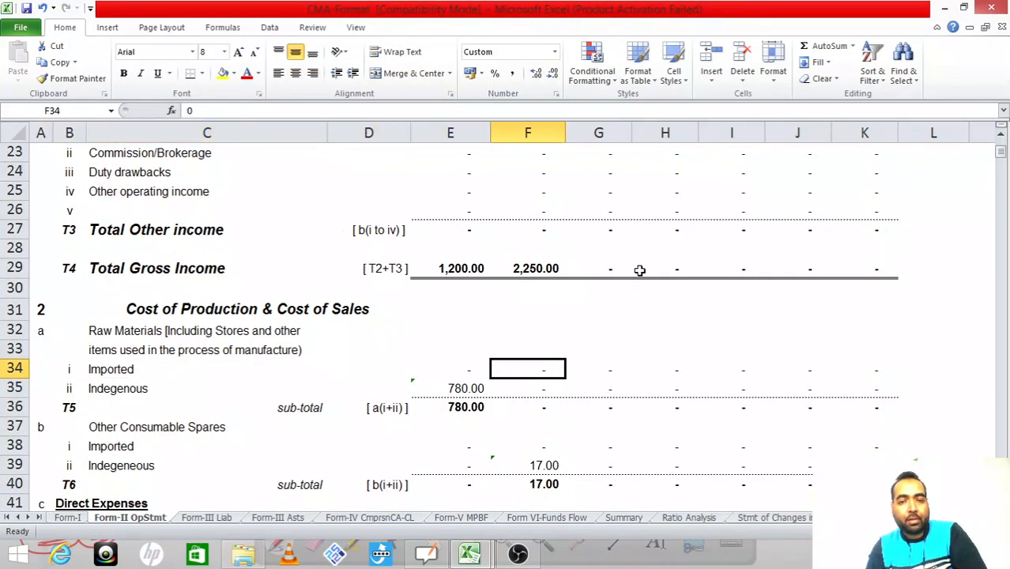
{"action": "type", "text": "=120"}
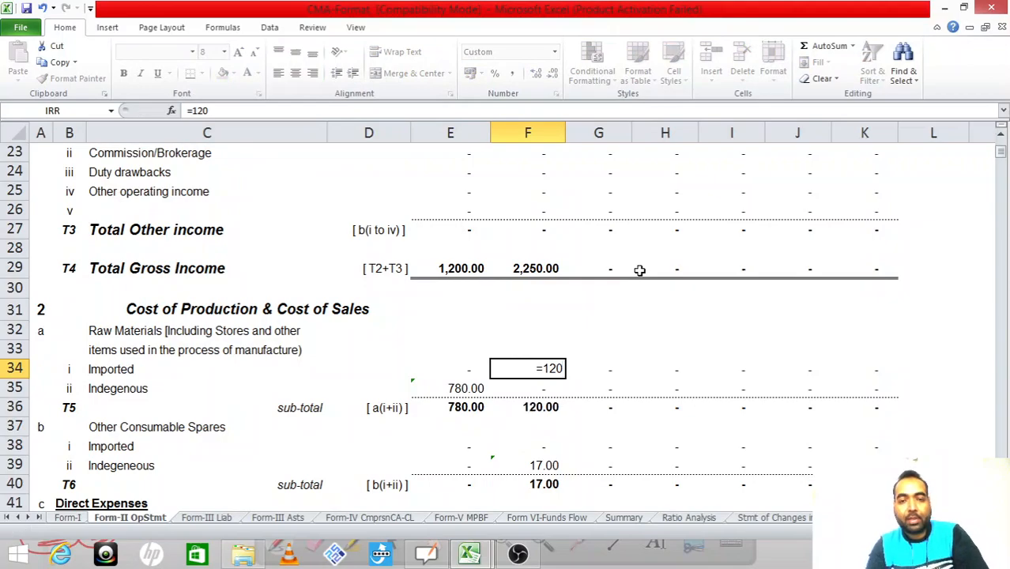
{"action": "key", "text": "Return"}
Step: Check PURCHASE CONSUMABLE in the trading account and add 11 to the Year 2 Indigenous Other Consumable Spares formula, making it =17+11
{"action": "key", "text": "ctrl+Tab"}
{"action": "key", "text": "Down"}
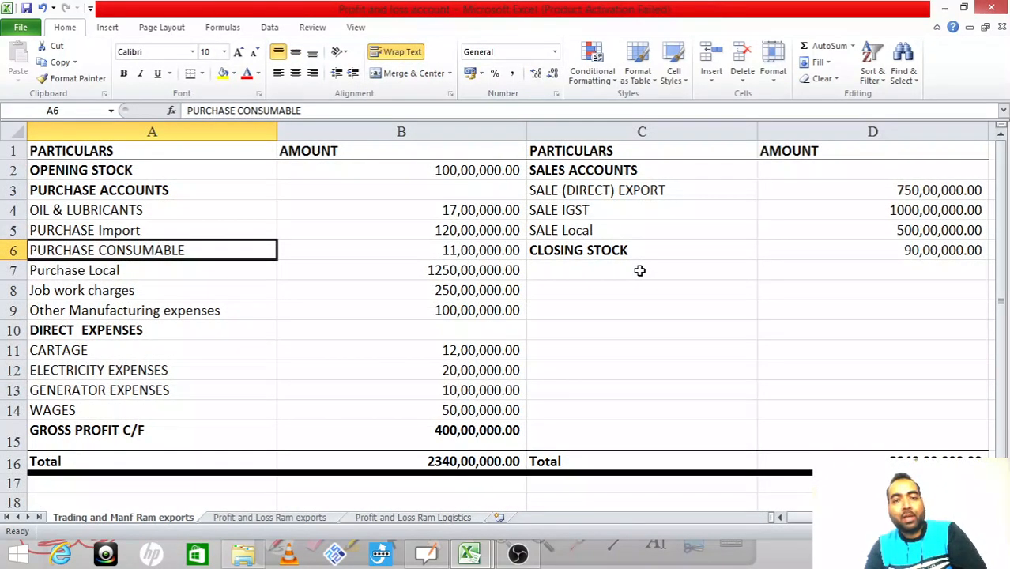
{"action": "key", "text": "ctrl+Tab"}
{"action": "key", "text": "Down"}
{"action": "key", "text": "Down"}
{"action": "key", "text": "Down"}
{"action": "key", "text": "Down"}
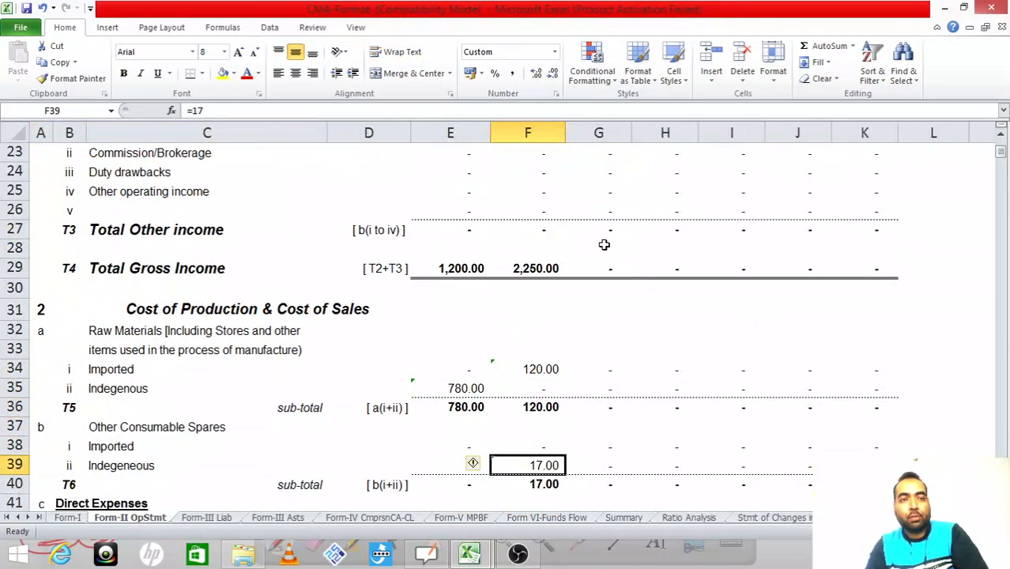
{"action": "left_click", "coordinate": [259, 109]}
{"action": "type", "text": "+11"}
{"action": "key", "text": "Return"}
{"action": "key", "text": "Up"}
Step: Compare the Year 2 Indigenous Other Consumable Spares entry with the PURCHASE CONSUMABLE amount in the trading account
{"action": "key", "text": "ctrl+Tab"}
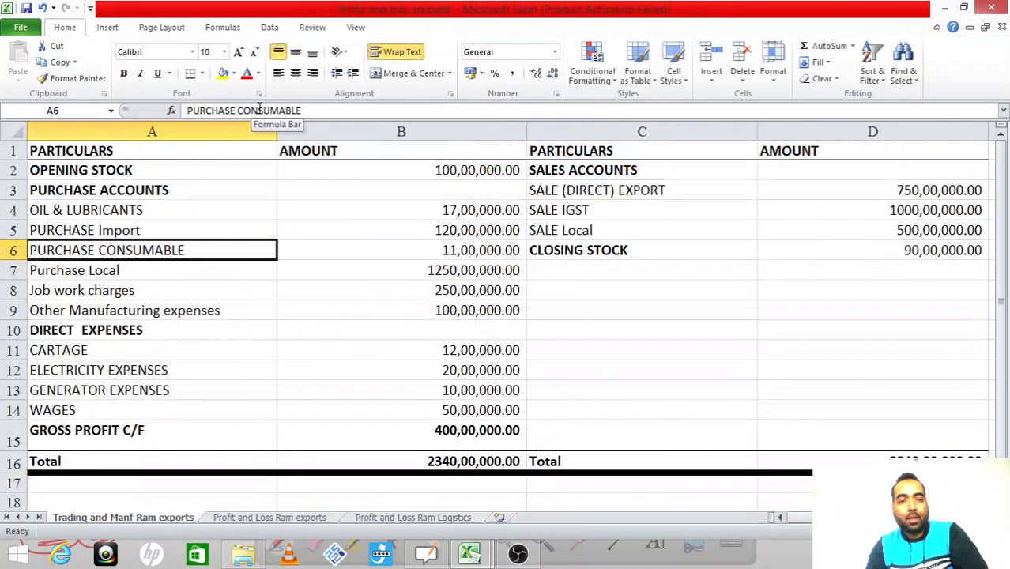
{"action": "key", "text": "ctrl+Tab"}
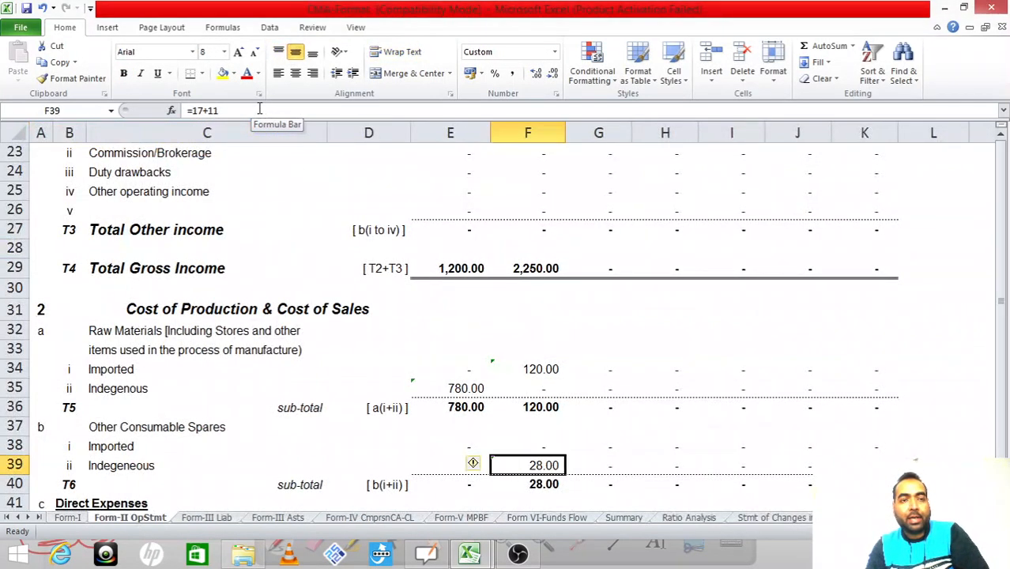
{"action": "key", "text": "ctrl+Tab"}
{"action": "key", "text": "ctrl+Tab"}
{"action": "key", "text": "Left"}
{"action": "key", "text": "Left"}
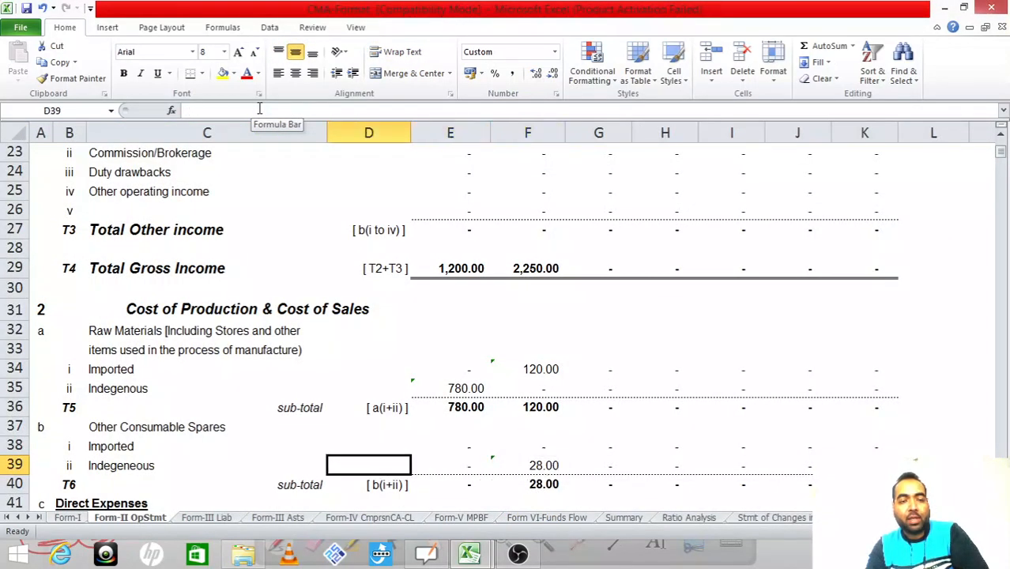
{"action": "key", "text": "Right"}
{"action": "key", "text": "Right"}
Step: Check Purchase Local in the trading account, enter 1250 as Year 2 Indigenous Raw Materials in the CMA-Format workbook and save it
{"action": "key", "text": "ctrl+Tab"}
{"action": "key", "text": "Down"}
{"action": "key", "text": "Right"}
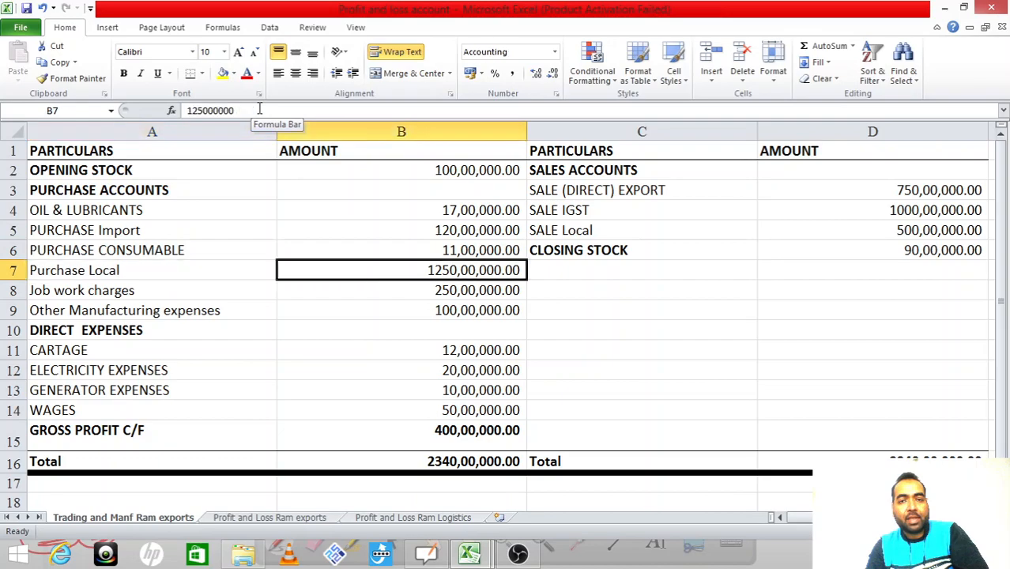
{"action": "key", "text": "ctrl+Tab"}
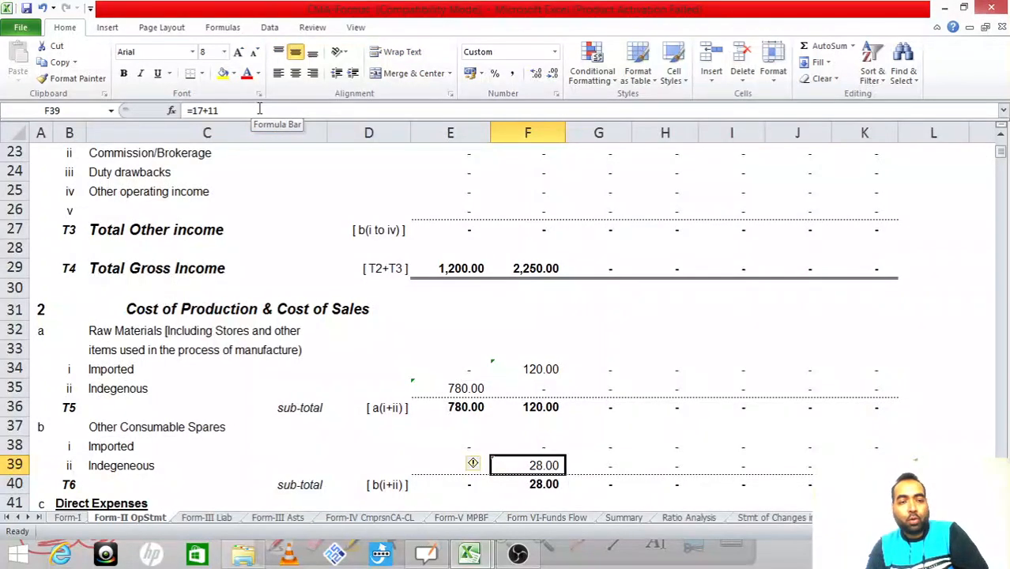
{"action": "key", "text": "Up"}
{"action": "key", "text": "Up"}
{"action": "key", "text": "Up"}
{"action": "key", "text": "Up"}
{"action": "type", "text": "=1250"}
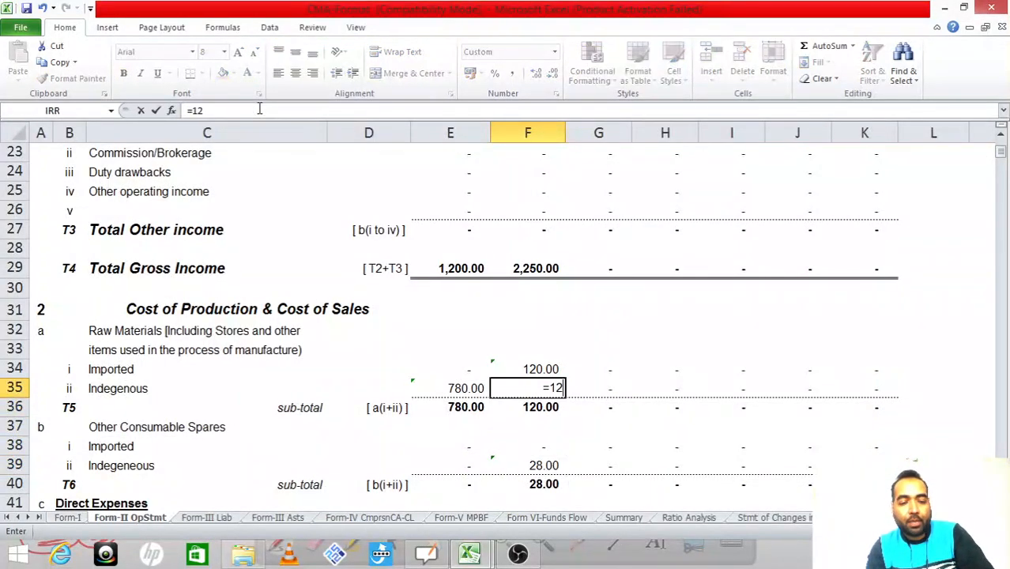
{"action": "key", "text": "Return"}
{"action": "key", "text": "Up"}
{"action": "key", "text": "Up"}
{"action": "key", "text": "Up"}
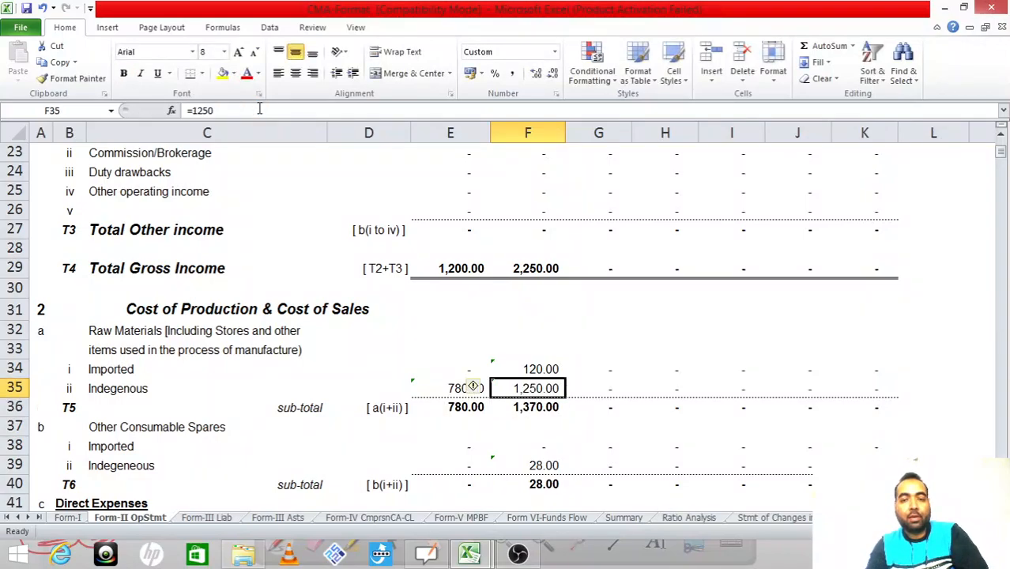
{"action": "key", "text": "Down"}
{"action": "key", "text": "Down"}
{"action": "key", "text": "ctrl+s"}
Step: Switch to the Profit and loss account workbook and examine the Job work charges amount
{"action": "key", "text": "ctrl+Tab"}
{"action": "key", "text": "Down"}
{"action": "key", "text": "Left"}
{"action": "key", "text": "Right"}
{"action": "key", "text": "Right"}
{"action": "key", "text": "Left"}
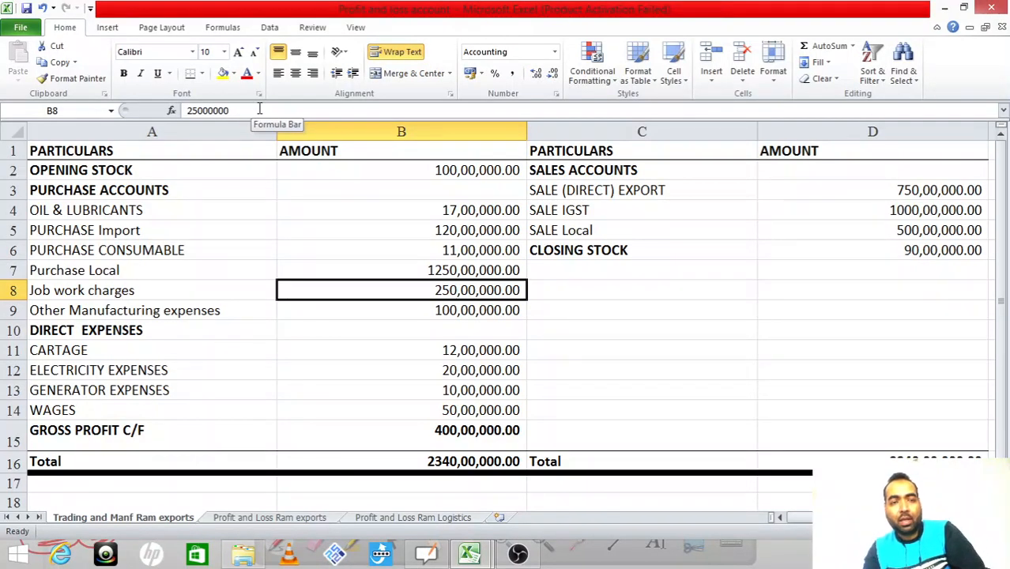
{"action": "key", "text": "ctrl+Tab"}
{"action": "key", "text": "ctrl+Tab"}
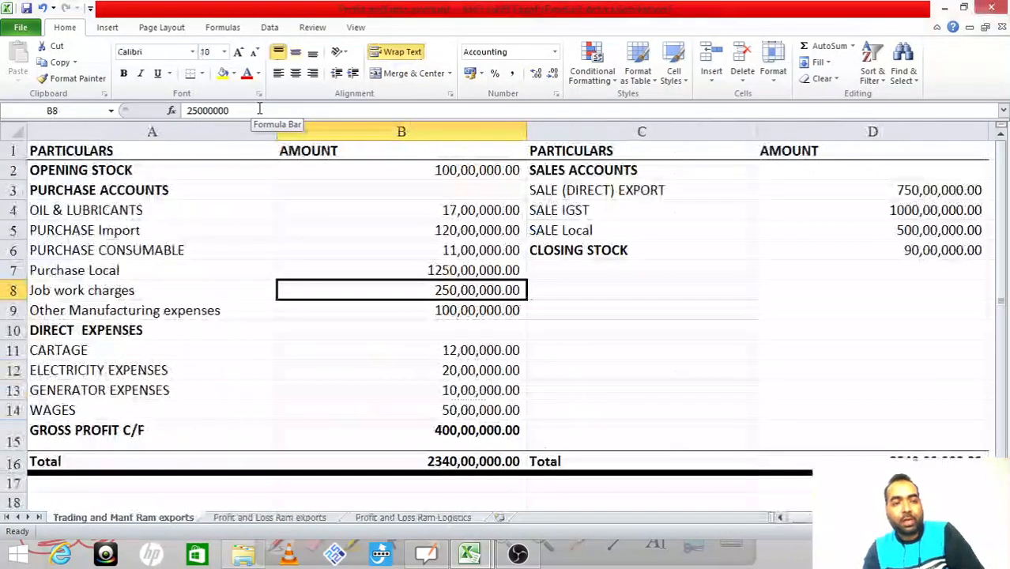
Step: Switch to the CMA-Format workbook and examine the Direct Expenses line items in the operating statement
{"action": "key", "text": "ctrl+Tab"}
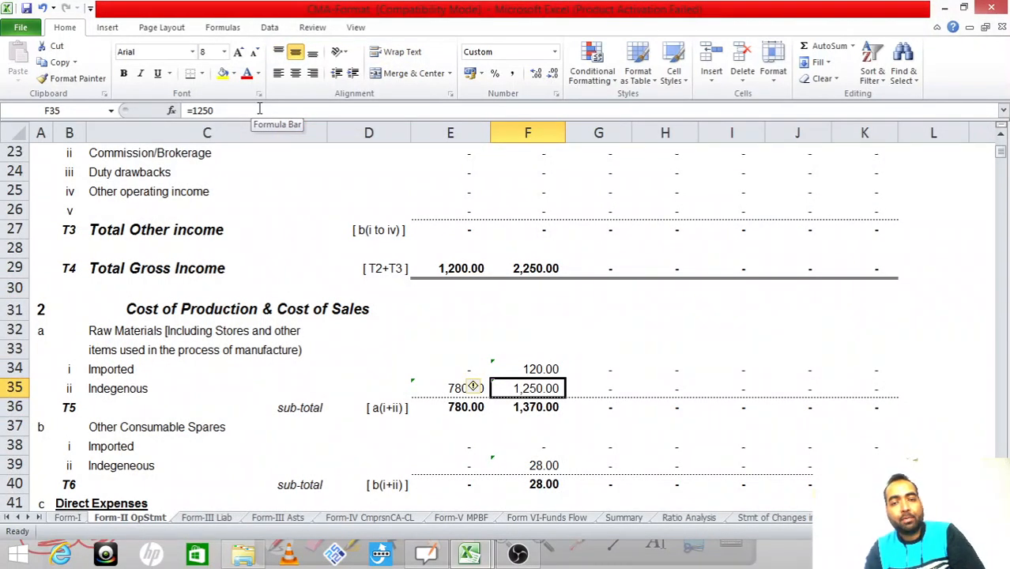
{"action": "key", "text": "Down"}
{"action": "key", "text": "Down"}
{"action": "key", "text": "Down"}
{"action": "key", "text": "Down"}
{"action": "key", "text": "Down"}
{"action": "key", "text": "Down"}
{"action": "key", "text": "Down"}
{"action": "key", "text": "Down"}
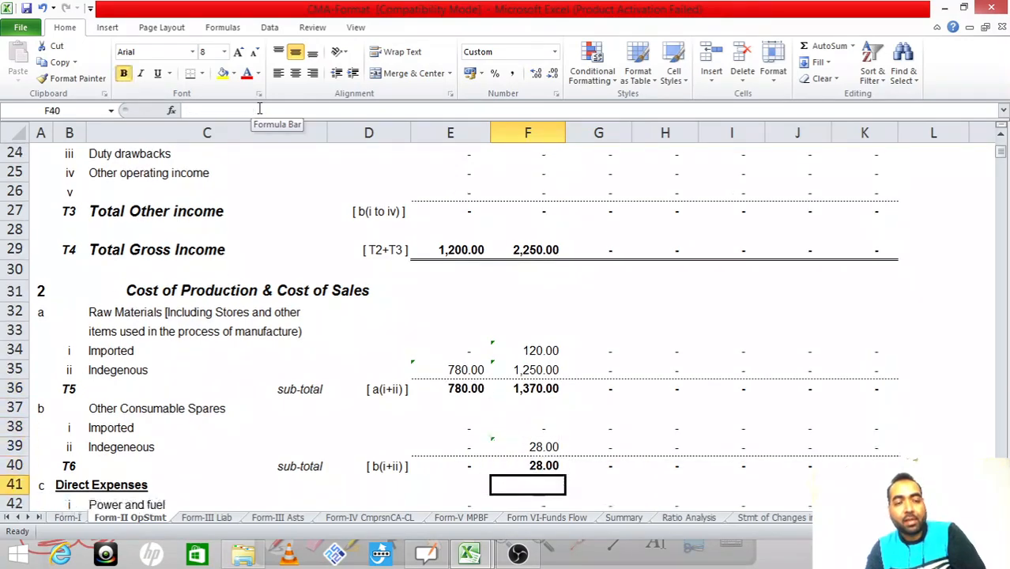
{"action": "key", "text": "Down"}
{"action": "key", "text": "Down"}
{"action": "key", "text": "Down"}
{"action": "key", "text": "Down"}
{"action": "key", "text": "Down"}
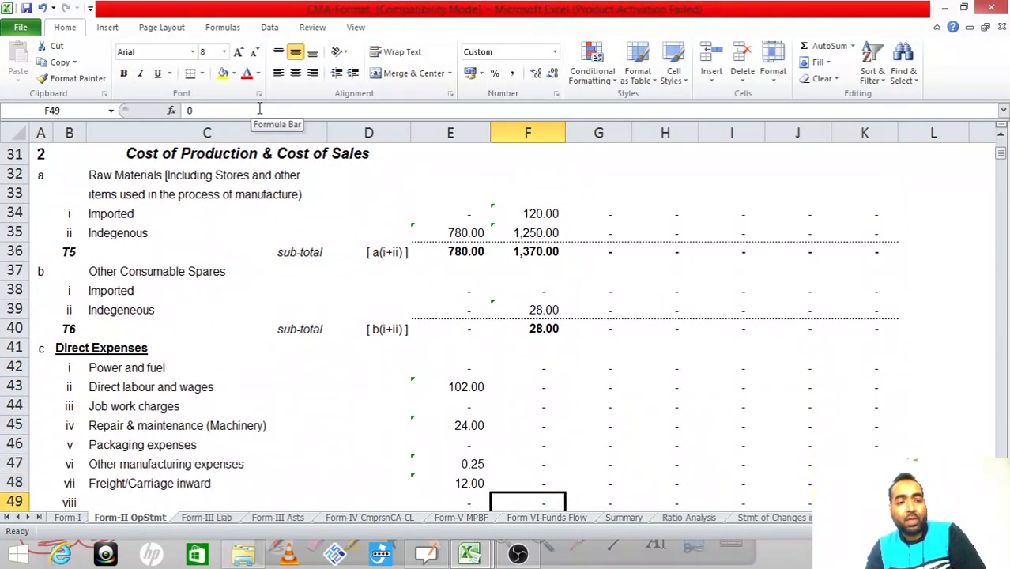
{"action": "key", "text": "Up"}
{"action": "key", "text": "Left"}
{"action": "key", "text": "Up"}
{"action": "key", "text": "Left"}
{"action": "key", "text": "Left"}
{"action": "key", "text": "Up"}
{"action": "key", "text": "Up"}
{"action": "key", "text": "Up"}
{"action": "key", "text": "Down"}
{"action": "key", "text": "Down"}
{"action": "key", "text": "Down"}
{"action": "key", "text": "Down"}
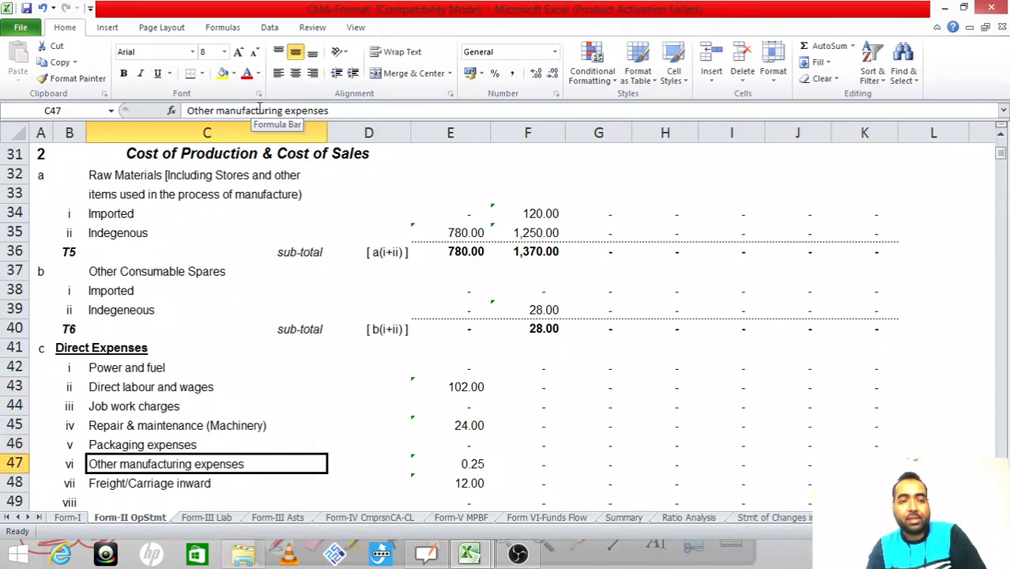
Step: Check Job work charges in the trading account and enter =250 as the Year 2 Job work charges in the CMA-Format workbook
{"action": "key", "text": "Up"}
{"action": "key", "text": "Up"}
{"action": "key", "text": "Up"}
{"action": "key", "text": "Right"}
{"action": "key", "text": "Right"}
{"action": "key", "text": "Right"}
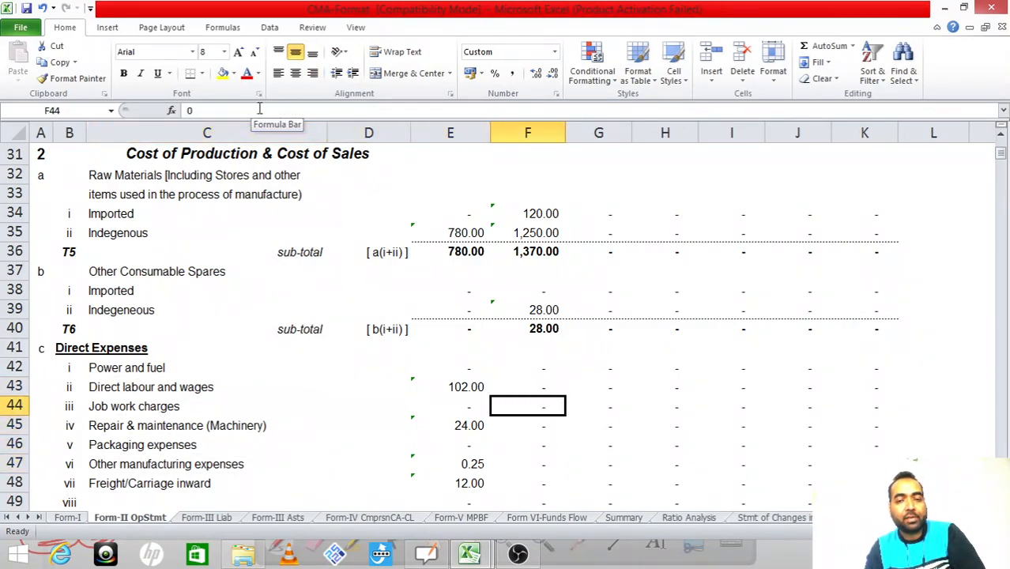
{"action": "key", "text": "alt+Tab"}
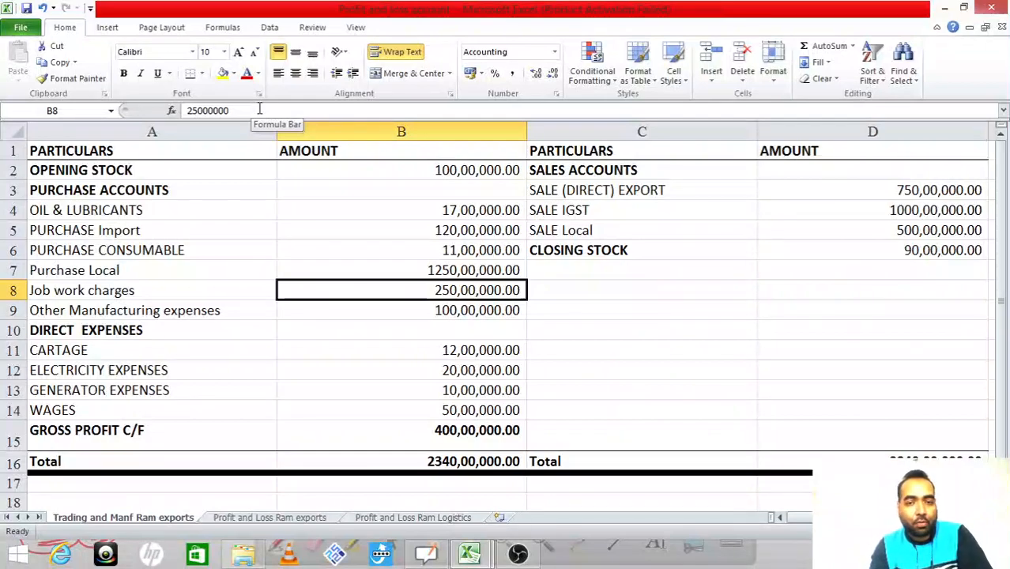
{"action": "key", "text": "alt+Tab"}
{"action": "type", "text": "=250"}
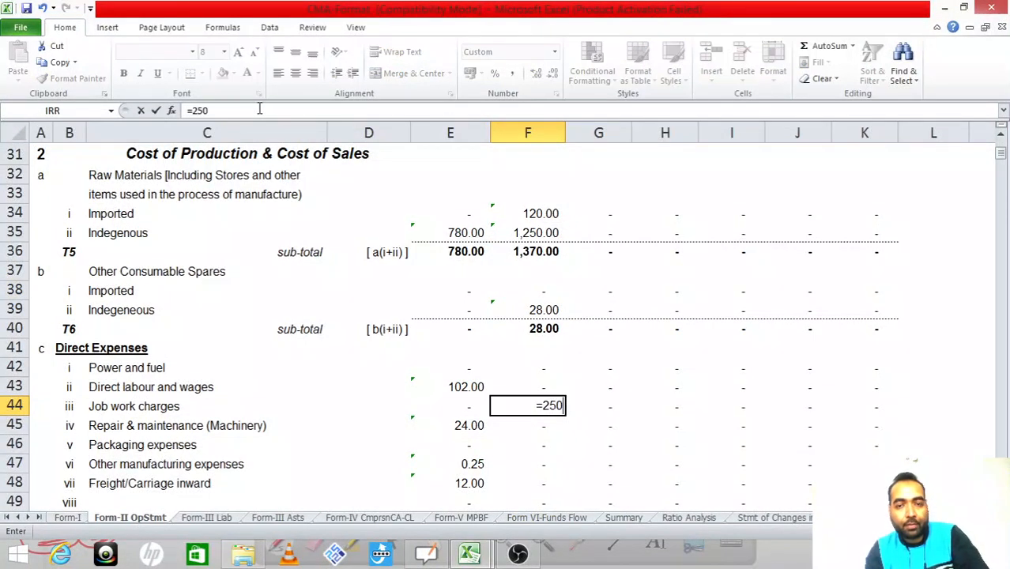
{"action": "key", "text": "Return"}
{"action": "key", "text": "Up"}
Step: Check Other Manufacturing expenses in the trading account and enter =100 as Year 2 Other manufacturing expenses in the CMA-Format workbook
{"action": "key", "text": "alt+Tab"}
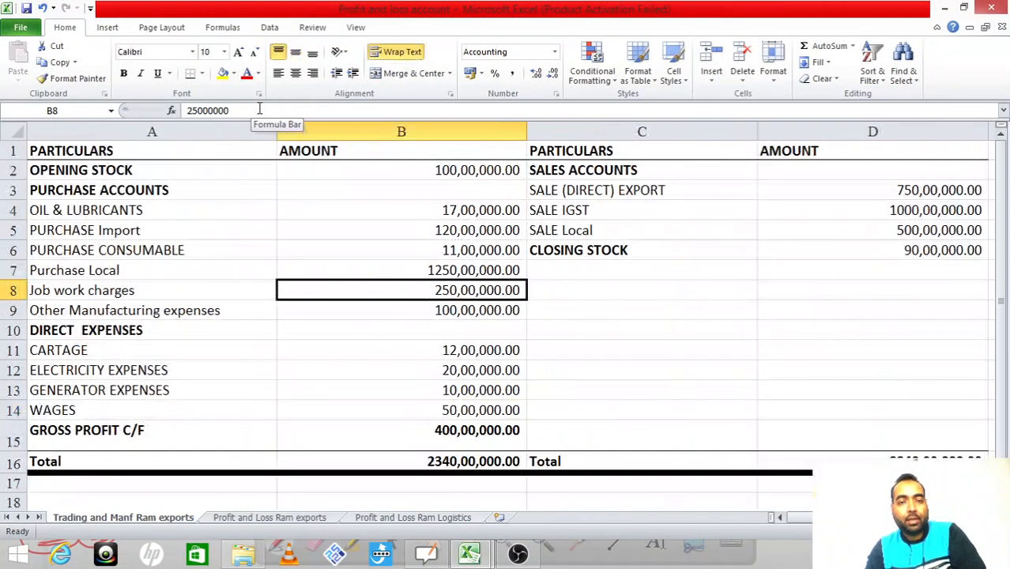
{"action": "key", "text": "Down"}
{"action": "key", "text": "Left"}
{"action": "key", "text": "Right"}
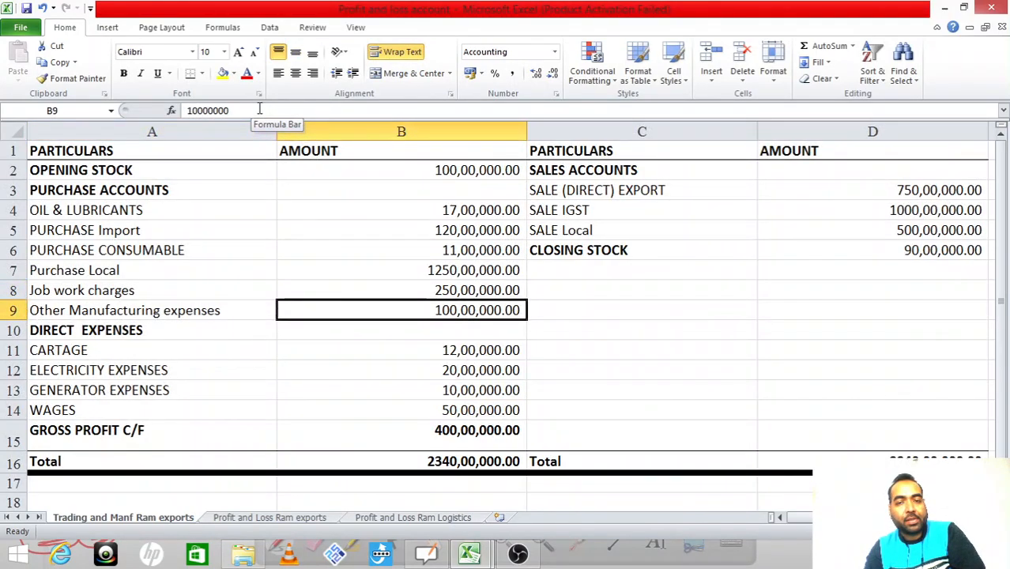
{"action": "key", "text": "alt+Tab"}
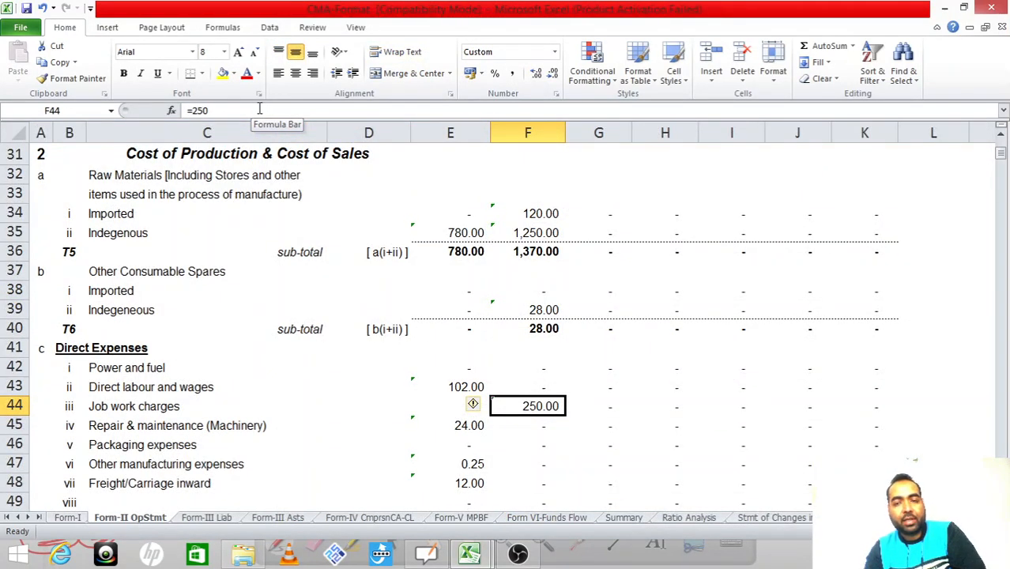
{"action": "key", "text": "alt+Tab"}
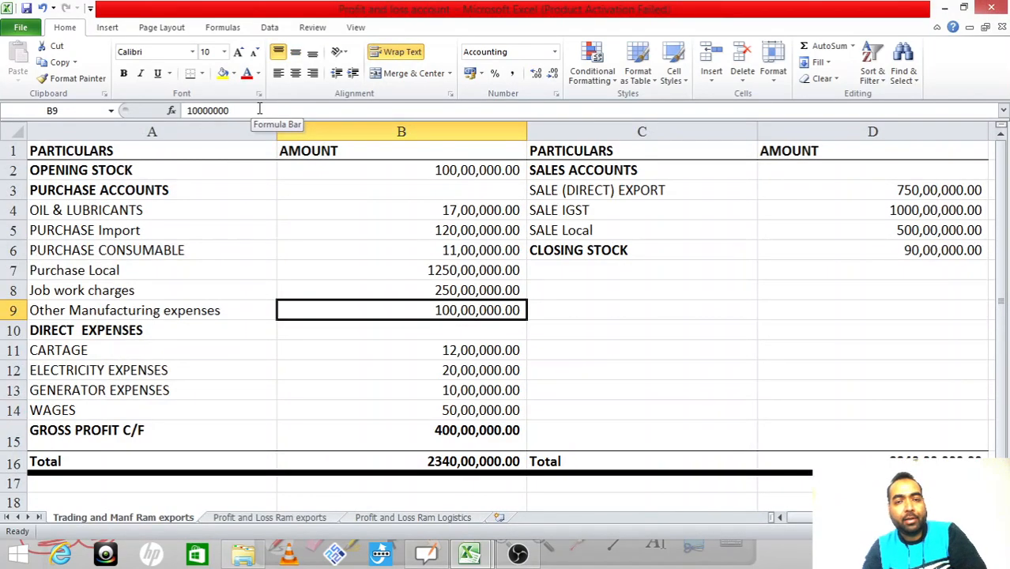
{"action": "key", "text": "alt+Tab"}
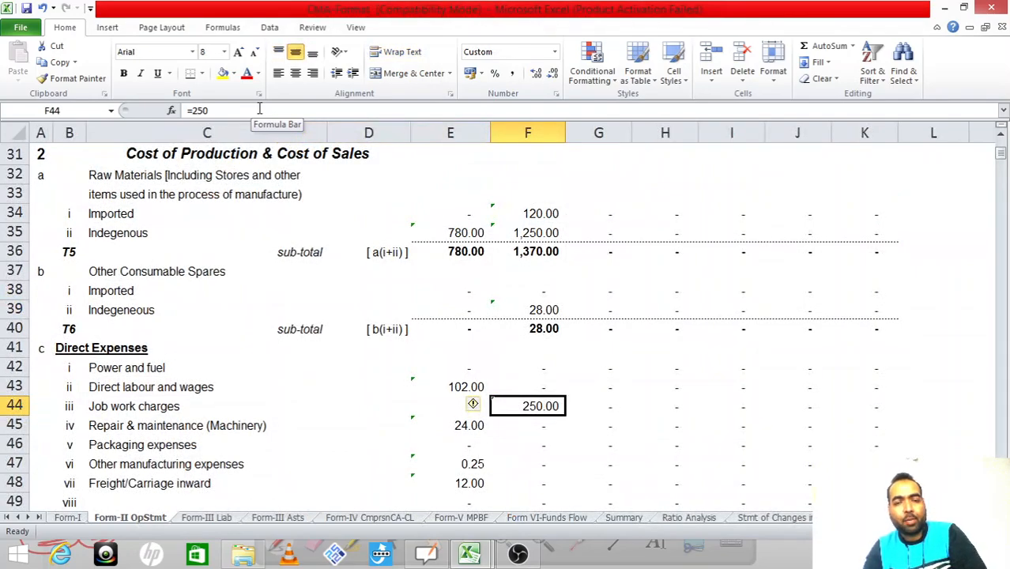
{"action": "key", "text": "Down"}
{"action": "key", "text": "Down"}
{"action": "key", "text": "Down"}
{"action": "type", "text": "=100"}
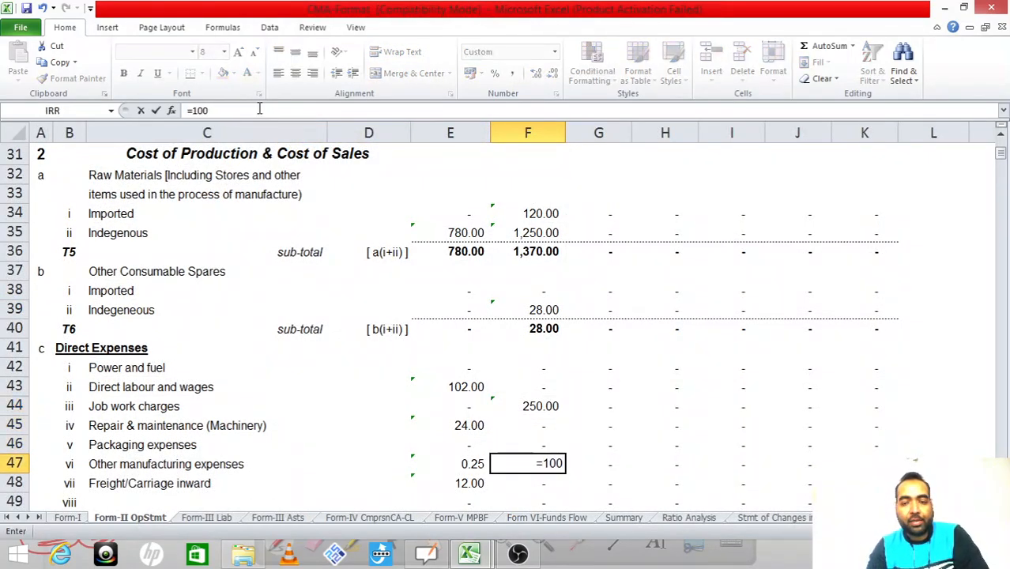
{"action": "key", "text": "Return"}
{"action": "key", "text": "Up"}
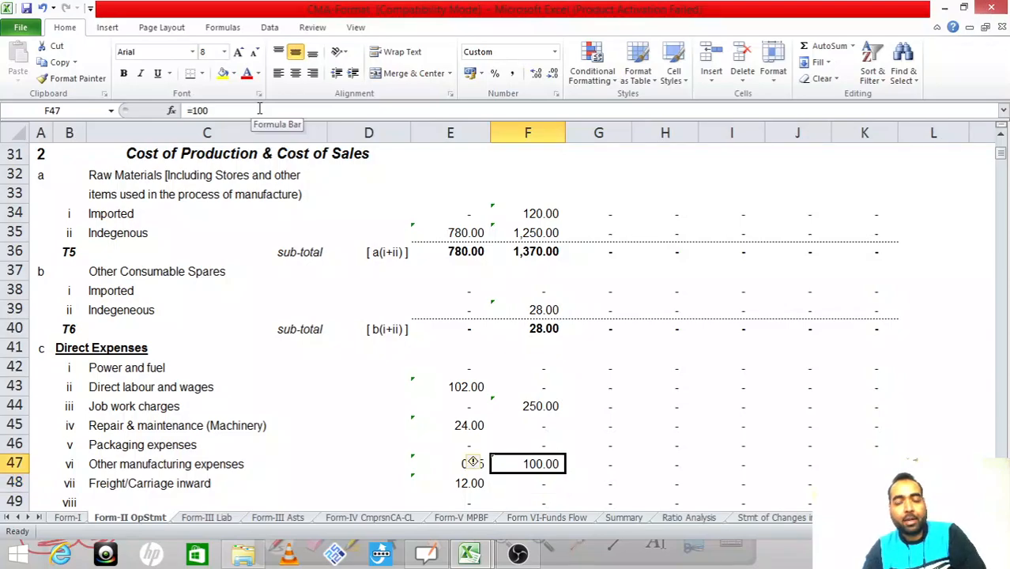
Step: Check CARTAGE in the trading account and enter =12 as Year 2 Freight/Carriage inward in the CMA-Format workbook
{"action": "key", "text": "alt+Tab"}
{"action": "key", "text": "Down"}
{"action": "key", "text": "Left"}
{"action": "key", "text": "Down"}
{"action": "key", "text": "Right"}
{"action": "key", "text": "Right"}
{"action": "key", "text": "Left"}
{"action": "key", "text": "alt+Tab"}
{"action": "key", "text": "Up"}
{"action": "key", "text": "Up"}
{"action": "key", "text": "Up"}
{"action": "key", "text": "Up"}
{"action": "key", "text": "Up"}
{"action": "key", "text": "Down"}
{"action": "key", "text": "Down"}
{"action": "key", "text": "Down"}
{"action": "key", "text": "Down"}
{"action": "key", "text": "Down"}
{"action": "key", "text": "Down"}
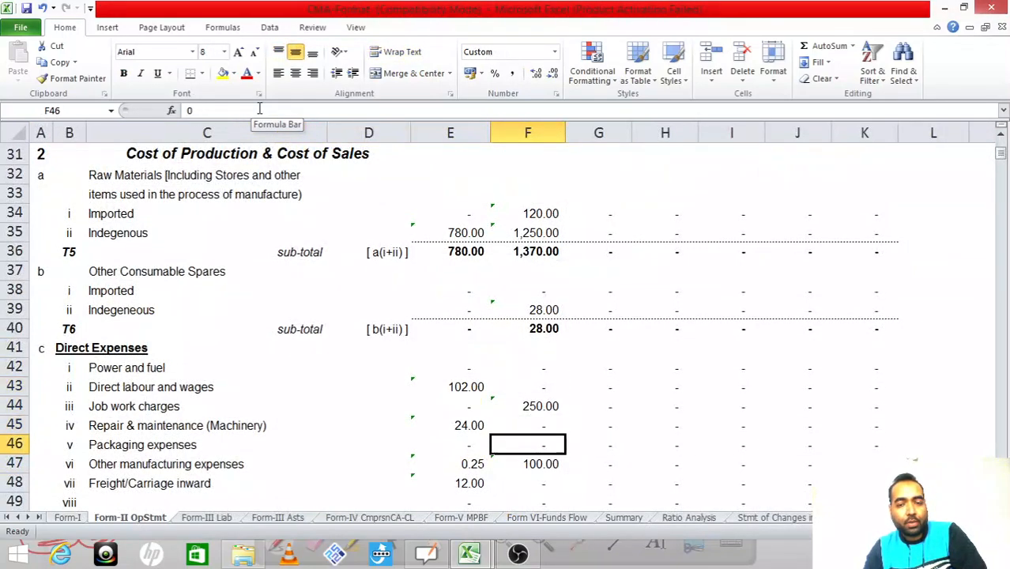
{"action": "type", "text": "=12"}
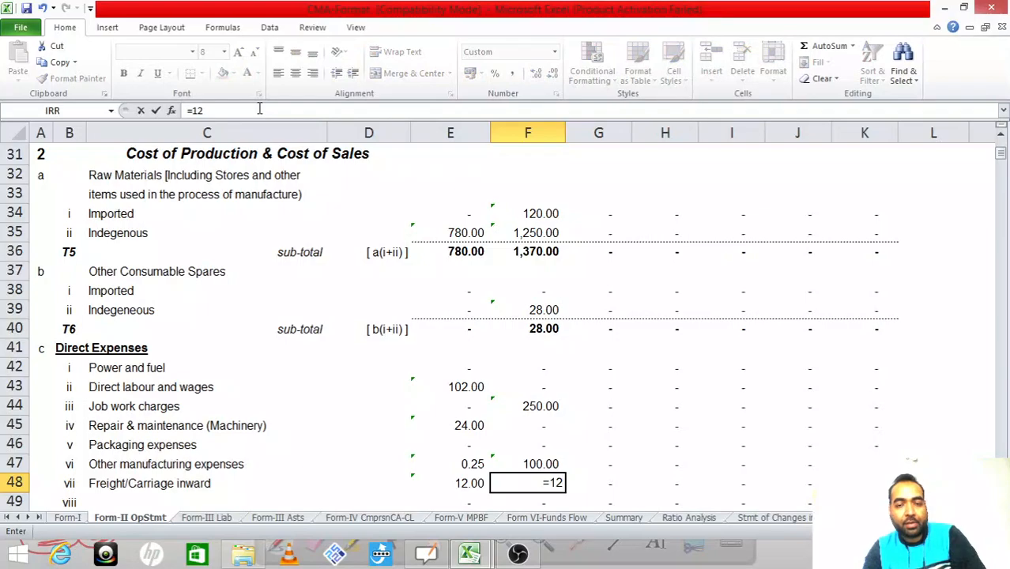
{"action": "key", "text": "Return"}
{"action": "key", "text": "Up"}
Step: Look up ELECTRICITY EXPENSES in the trading account and enter =12 as Year 2 Power and fuel in the CMA-Format workbook
{"action": "key", "text": "alt+Tab"}
{"action": "key", "text": "Down"}
{"action": "key", "text": "Left"}
{"action": "key", "text": "Right"}
{"action": "key", "text": "alt+Tab"}
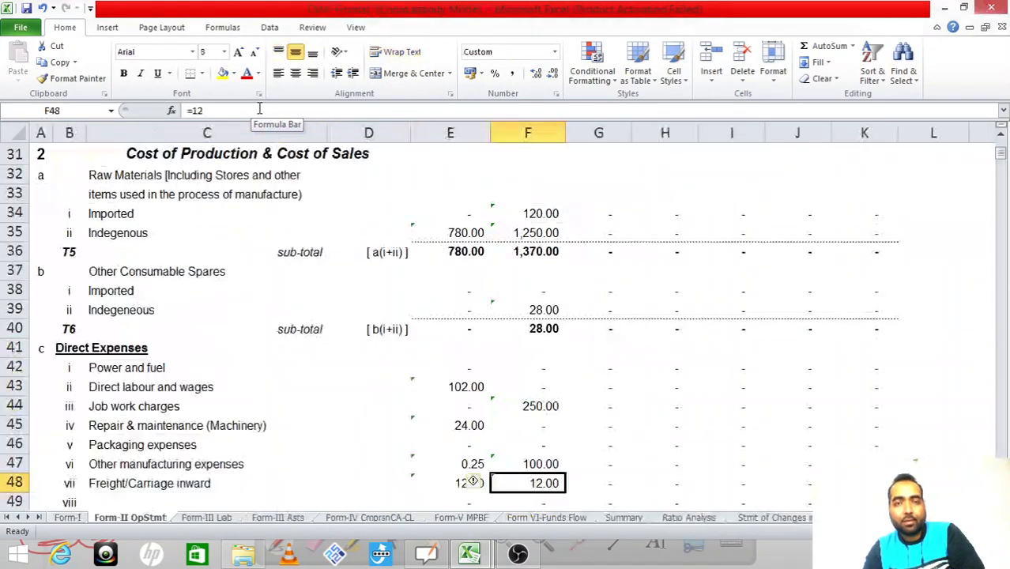
{"action": "key", "text": "Up"}
{"action": "key", "text": "Up"}
{"action": "key", "text": "Up"}
{"action": "key", "text": "Up"}
{"action": "key", "text": "Up"}
{"action": "key", "text": "Up"}
{"action": "key", "text": "Left"}
{"action": "key", "text": "Left"}
{"action": "key", "text": "Left"}
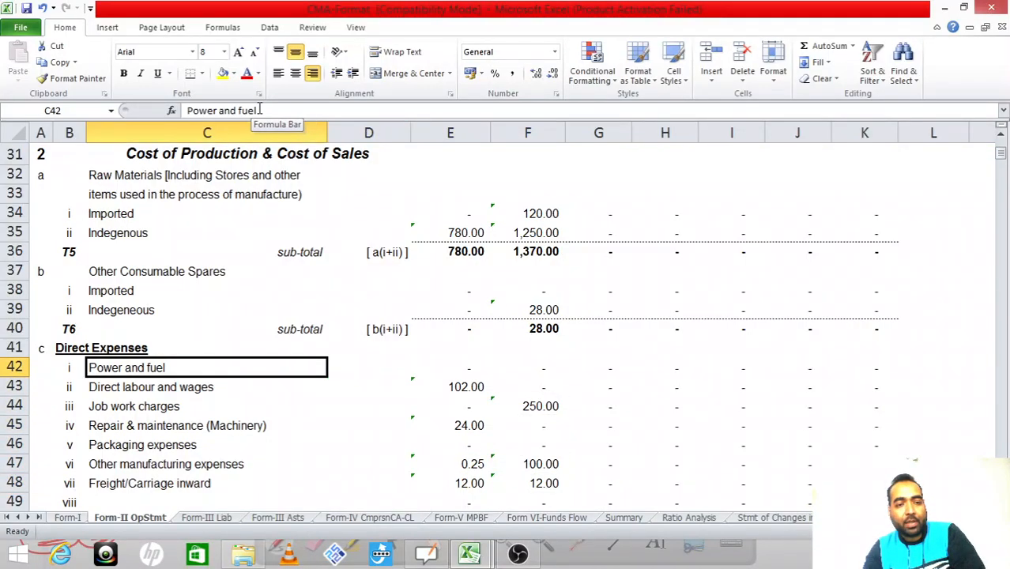
{"action": "key", "text": "Right"}
{"action": "key", "text": "Right"}
{"action": "key", "text": "Right"}
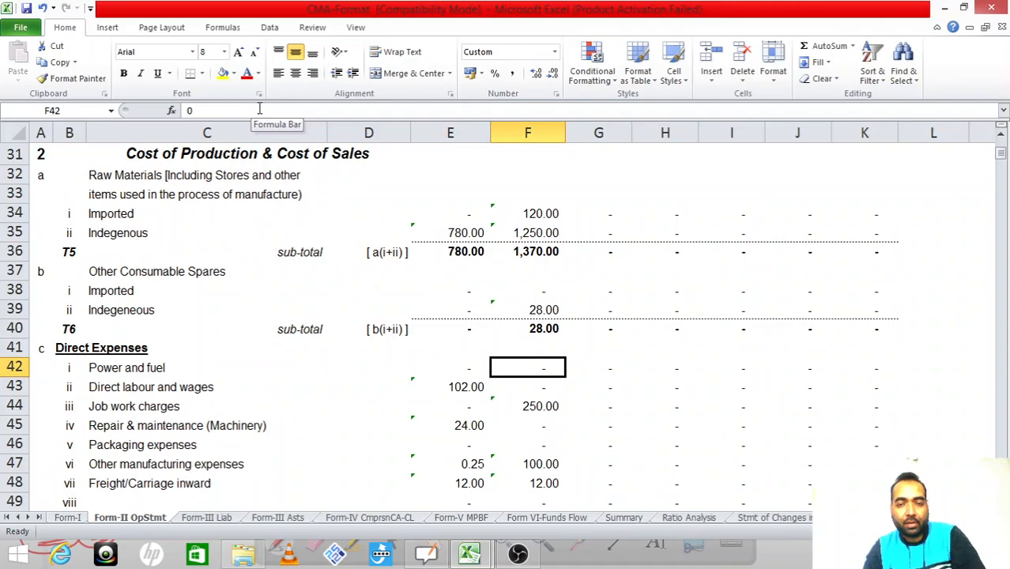
{"action": "type", "text": "=12"}
{"action": "key", "text": "Return"}
{"action": "key", "text": "Up"}
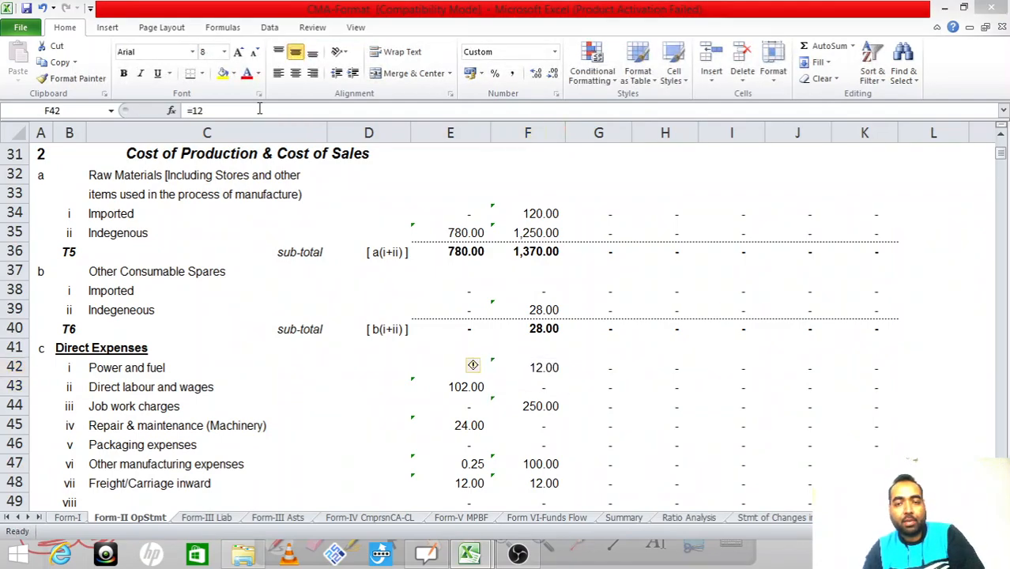
Step: Check GENERATOR EXPENSES in the trading account and add 10 to the Year 2 Power and fuel formula, making it =12+10
{"action": "key", "text": "ctrl+Tab"}
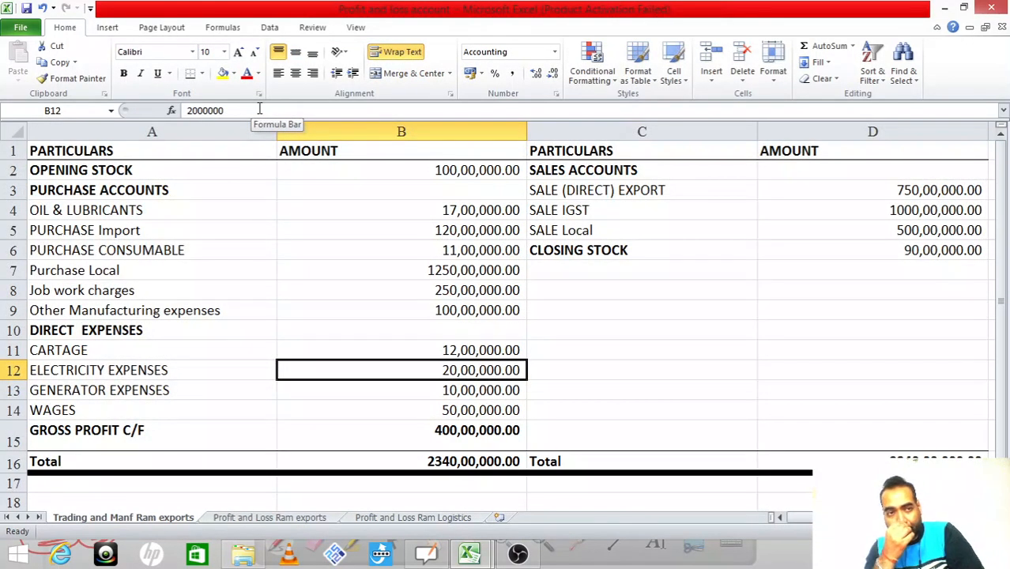
{"action": "key", "text": "Left"}
{"action": "key", "text": "Right"}
{"action": "key", "text": "Left"}
{"action": "key", "text": "Down"}
{"action": "key", "text": "Right"}
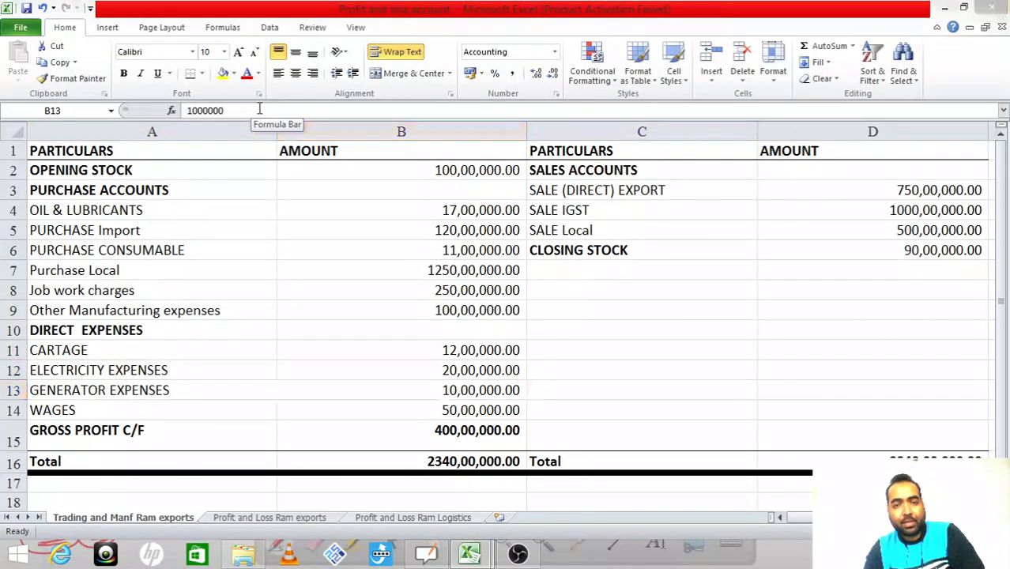
{"action": "key", "text": "ctrl+Tab"}
{"action": "key", "text": "Left"}
{"action": "key", "text": "Left"}
{"action": "key", "text": "Left"}
{"action": "key", "text": "Right"}
{"action": "key", "text": "Right"}
{"action": "key", "text": "Right"}
{"action": "key", "text": "Right"}
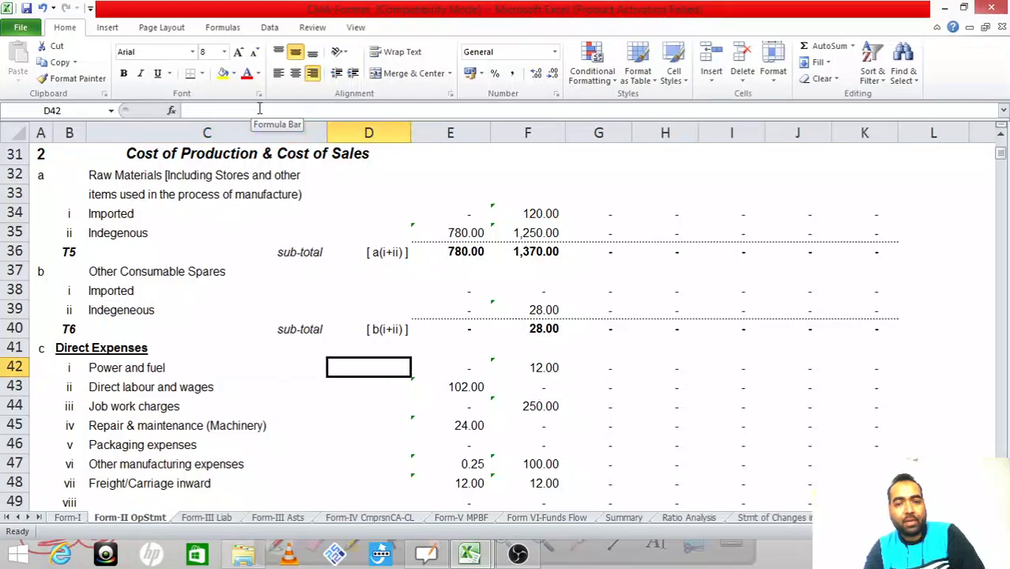
{"action": "key", "text": "Left"}
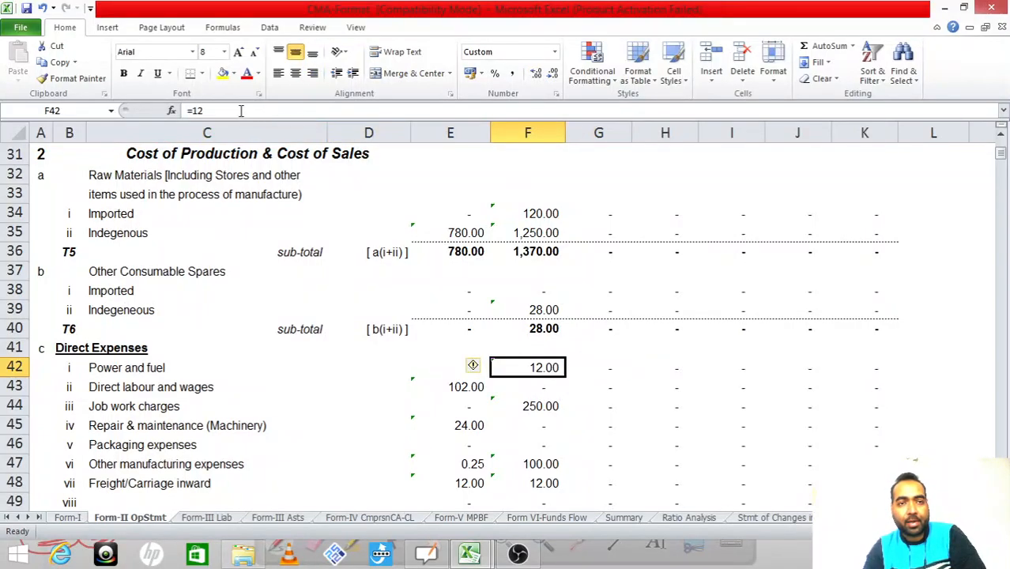
{"action": "left_click", "coordinate": [239, 111]}
{"action": "type", "text": "+10"}
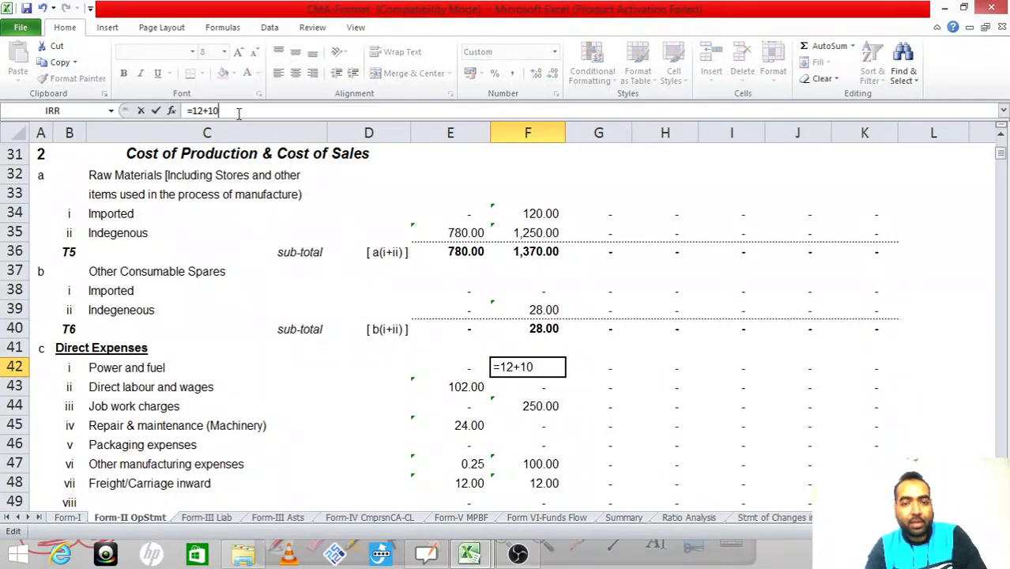
{"action": "key", "text": "Return"}
{"action": "key", "text": "Up"}
Step: Check WAGES in the trading account, enter =50 as Year 2 Direct labour and wages in the CMA-Format workbook and save it
{"action": "key", "text": "ctrl+Tab"}
{"action": "key", "text": "Left"}
{"action": "key", "text": "Down"}
{"action": "key", "text": "Right"}
{"action": "key", "text": "ctrl+Tab"}
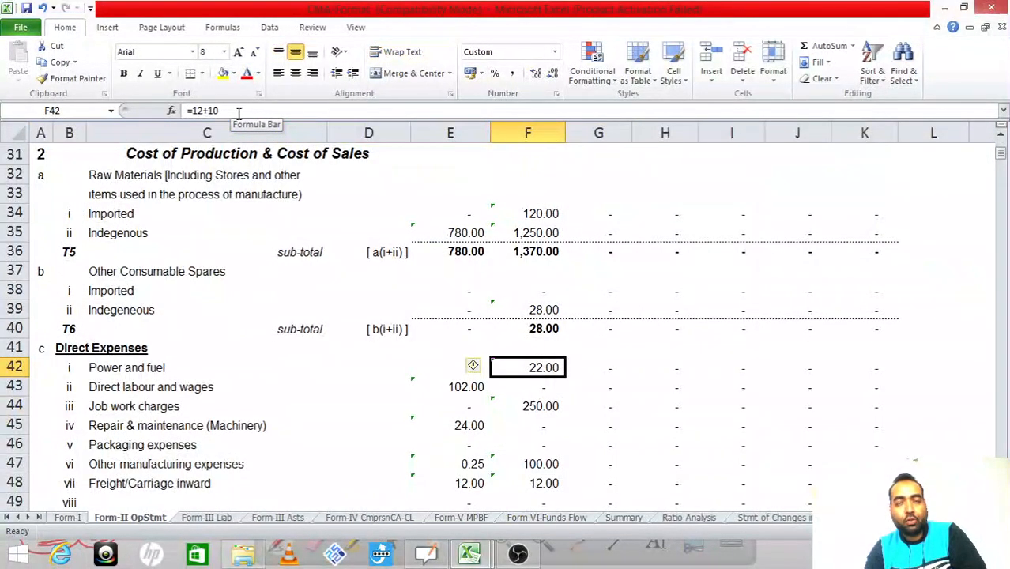
{"action": "key", "text": "Down"}
{"action": "type", "text": "=50"}
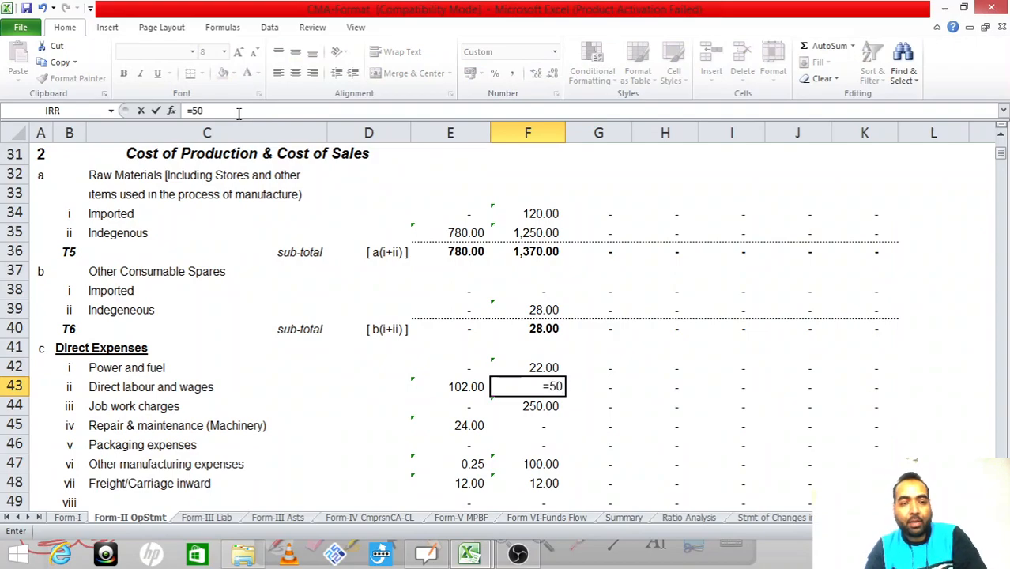
{"action": "key", "text": "Return"}
{"action": "key", "text": "Up"}
{"action": "key", "text": "ctrl+s"}
Step: Switch to the Profit and loss account workbook and review the trading account amounts down to GROSS PROFIT C/F
{"action": "key", "text": "alt+Tab"}
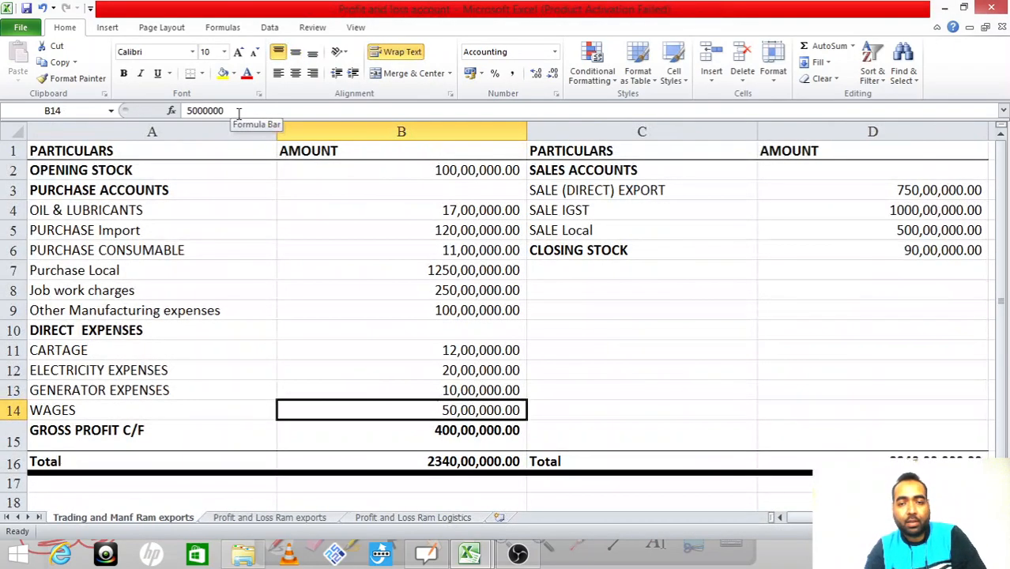
{"action": "key", "text": "Down"}
{"action": "key", "text": "Up"}
{"action": "key", "text": "Up"}
{"action": "key", "text": "Up"}
{"action": "key", "text": "Up"}
{"action": "key", "text": "Up"}
{"action": "key", "text": "Up"}
{"action": "key", "text": "Up"}
{"action": "key", "text": "Up"}
{"action": "key", "text": "Up"}
{"action": "key", "text": "Up"}
{"action": "key", "text": "Right"}
{"action": "key", "text": "Right"}
{"action": "key", "text": "Left"}
{"action": "key", "text": "Left"}
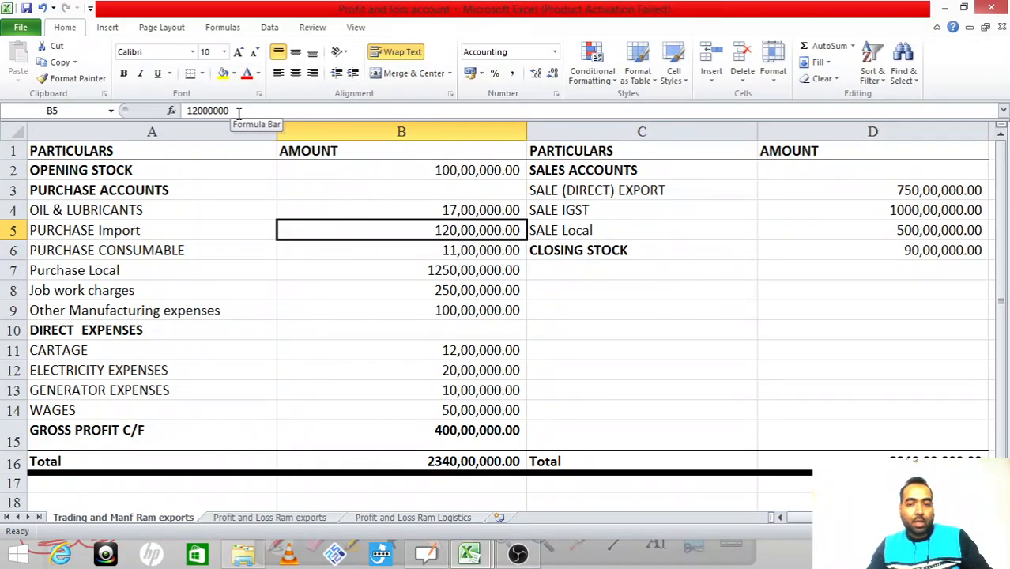
{"action": "key", "text": "Down"}
{"action": "key", "text": "Down"}
{"action": "key", "text": "Down"}
{"action": "key", "text": "Down"}
{"action": "key", "text": "Down"}
{"action": "key", "text": "Down"}
{"action": "key", "text": "Down"}
{"action": "key", "text": "Down"}
{"action": "key", "text": "Down"}
{"action": "key", "text": "Down"}
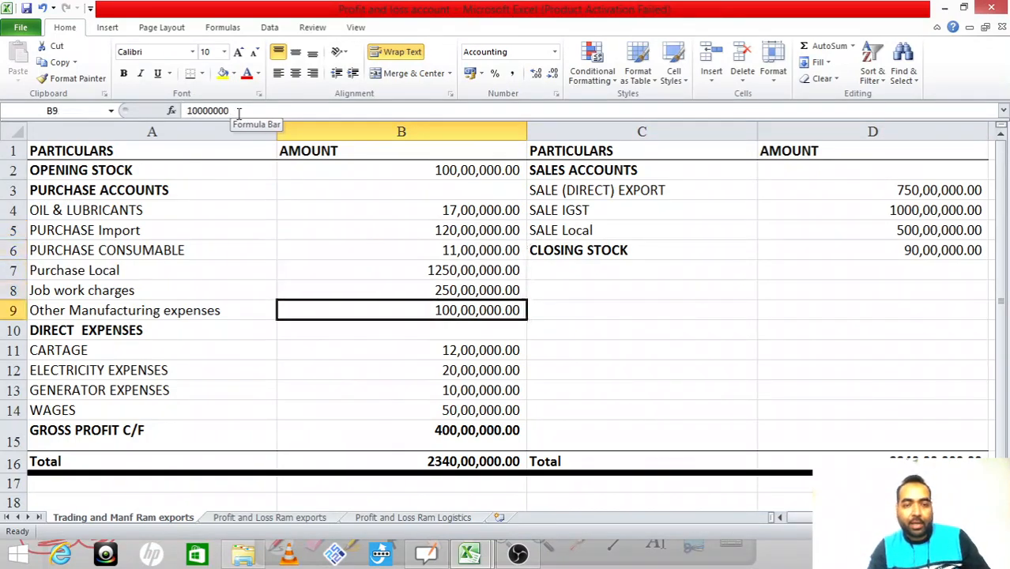
{"action": "key", "text": "ctrl+b"}
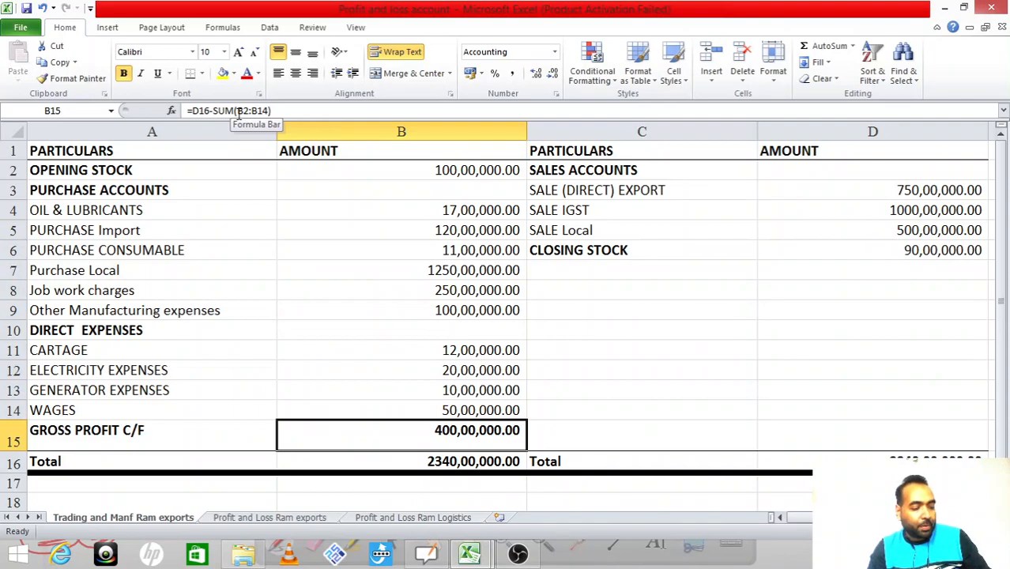
Step: Review the trading account's sales side and select the SALE (DIRECT) EXPORT, SALE IGST and SALE Local amounts to check their sum
{"action": "key", "text": "Up"}
{"action": "key", "text": "Up"}
{"action": "key", "text": "Up"}
{"action": "key", "text": "Up"}
{"action": "key", "text": "Up"}
{"action": "key", "text": "Up"}
{"action": "key", "text": "Up"}
{"action": "key", "text": "Right"}
{"action": "key", "text": "Up"}
{"action": "key", "text": "Up"}
{"action": "key", "text": "Up"}
{"action": "key", "text": "Up"}
{"action": "key", "text": "Up"}
{"action": "key", "text": "Right"}
{"action": "key", "text": "Right"}
{"action": "key", "text": "Left"}
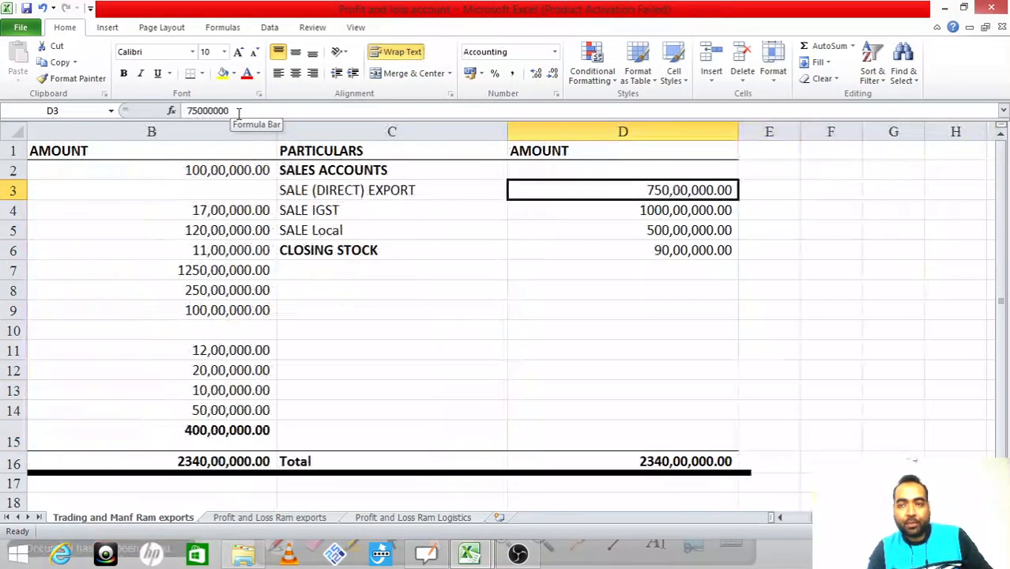
{"action": "key", "text": "shift+Down"}
{"action": "key", "text": "shift+Down"}
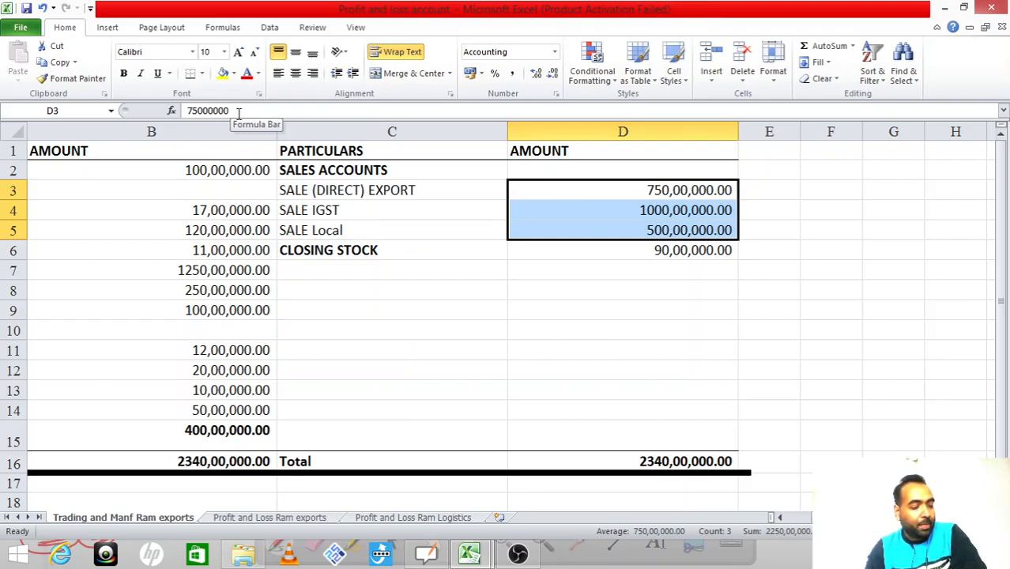
Step: Examine the trading account's purchase and direct expense items from PURCHASE ACCOUNTS down to the GROSS PROFIT C/F amount
{"action": "key", "text": "Left"}
{"action": "key", "text": "Left"}
{"action": "key", "text": "Left"}
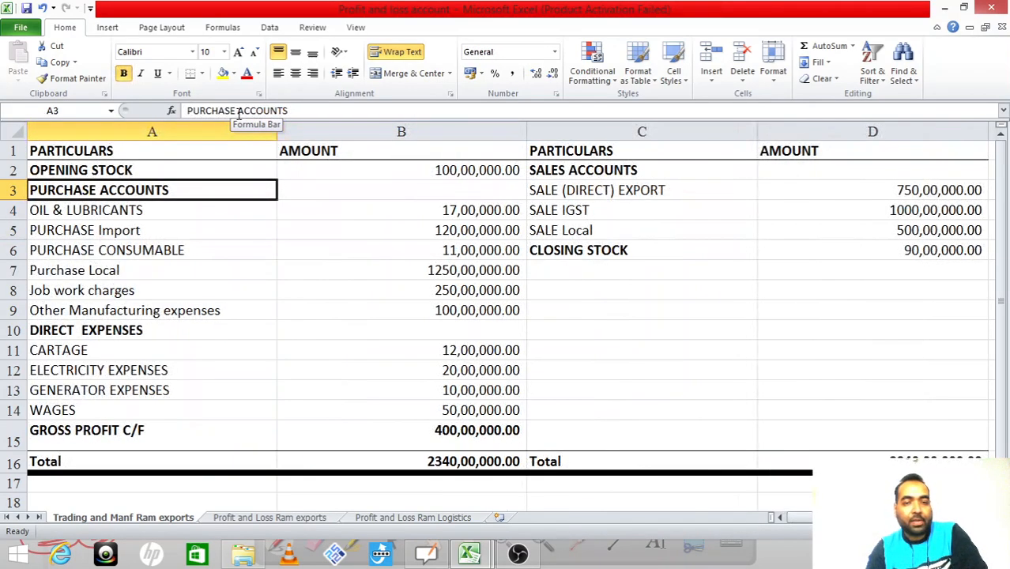
{"action": "key", "text": "Down"}
{"action": "key", "text": "Down"}
{"action": "key", "text": "Down"}
{"action": "key", "text": "Down"}
{"action": "key", "text": "Down"}
{"action": "key", "text": "Down"}
{"action": "key", "text": "Down"}
{"action": "key", "text": "Down"}
{"action": "key", "text": "Down"}
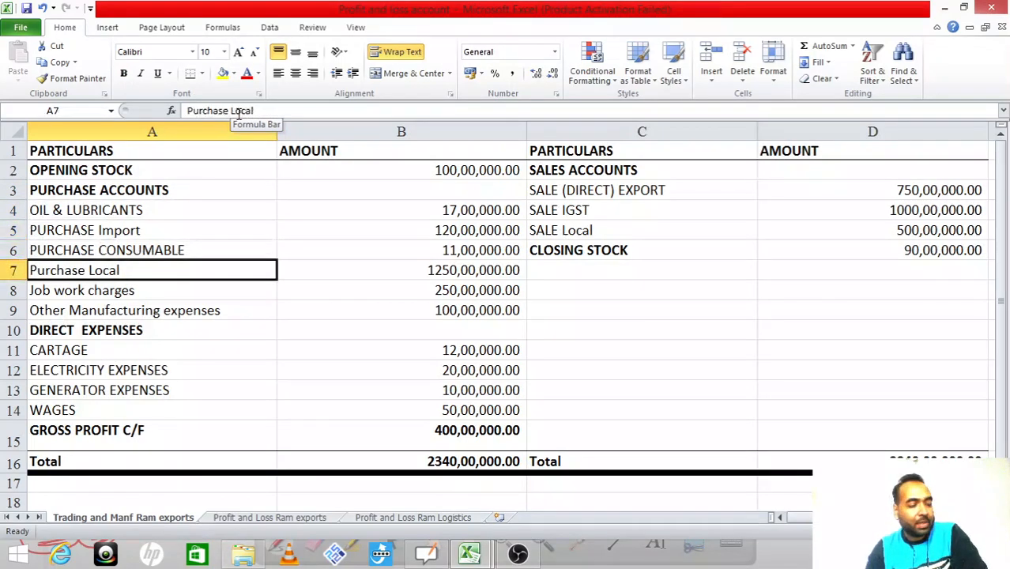
{"action": "key", "text": "Down"}
{"action": "key", "text": "Down"}
{"action": "key", "text": "Down"}
{"action": "key", "text": "Right"}
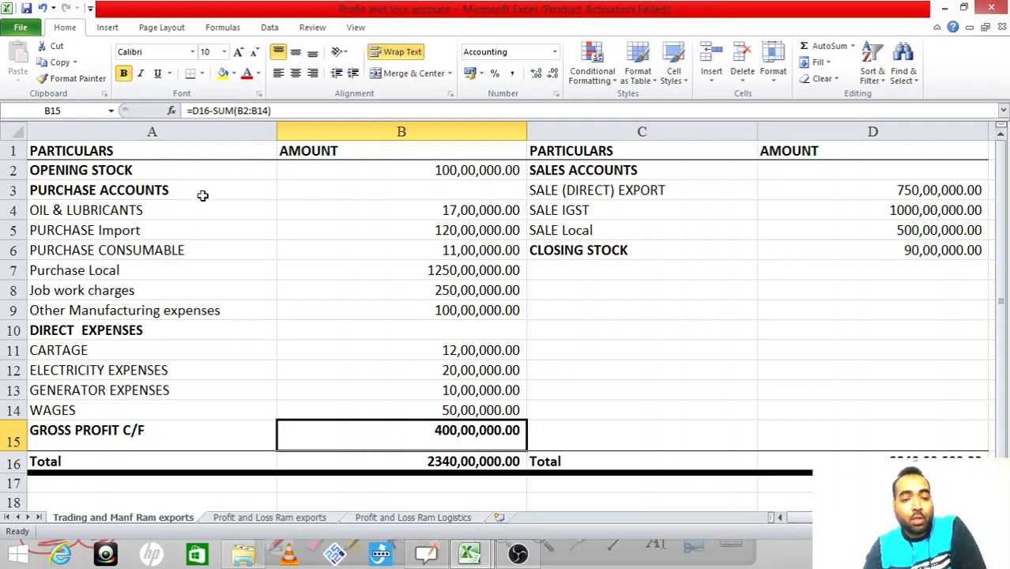
Step: Open the Profit and Loss Ram exports sheet and review the indirect expenses down to the net profit amount
{"action": "left_click", "coordinate": [264, 518]}
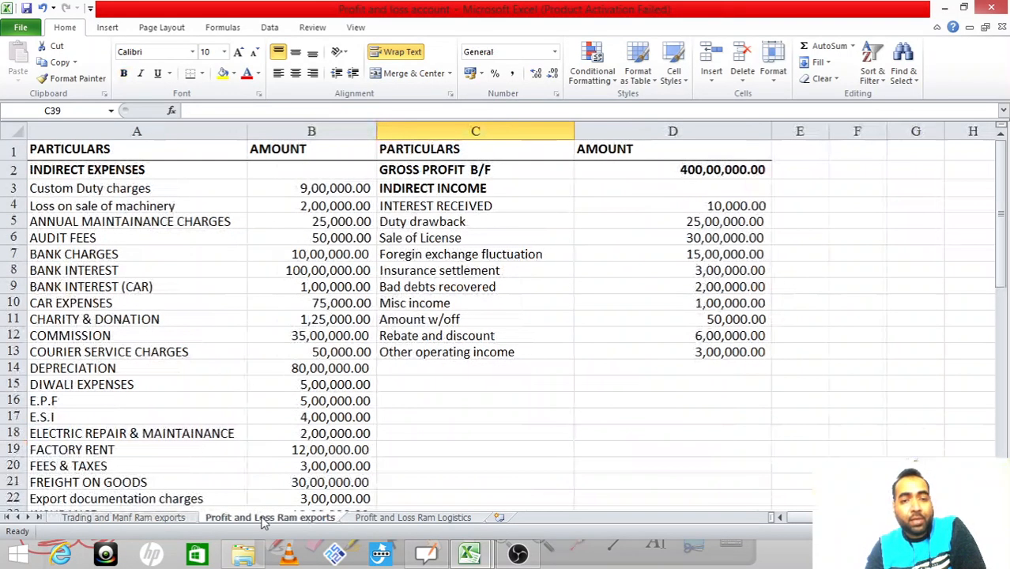
{"action": "left_click", "coordinate": [354, 435]}
{"action": "key", "text": "Down"}
{"action": "key", "text": "Down"}
{"action": "key", "text": "Down"}
{"action": "key", "text": "Down"}
{"action": "key", "text": "Down"}
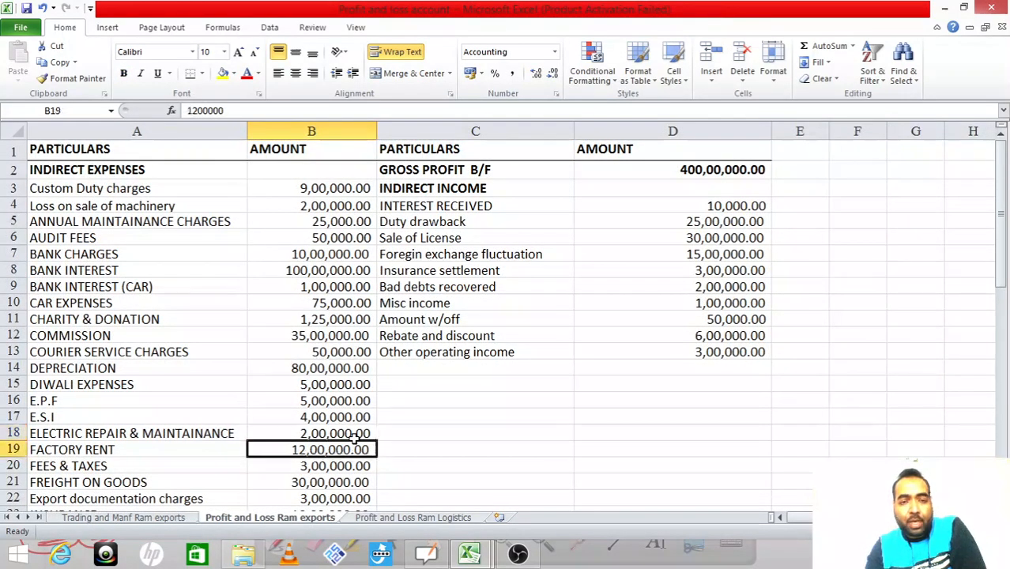
{"action": "key", "text": "Down"}
{"action": "key", "text": "Down"}
{"action": "key", "text": "Down"}
{"action": "key", "text": "Down"}
{"action": "key", "text": "Down"}
{"action": "key", "text": "Down"}
{"action": "key", "text": "Down"}
{"action": "key", "text": "Down"}
{"action": "key", "text": "Down"}
{"action": "key", "text": "Down"}
{"action": "key", "text": "Down"}
{"action": "key", "text": "Down"}
{"action": "key", "text": "Down"}
{"action": "key", "text": "Down"}
{"action": "key", "text": "Down"}
{"action": "key", "text": "Down"}
{"action": "key", "text": "Down"}
{"action": "key", "text": "Down"}
{"action": "key", "text": "Down"}
{"action": "key", "text": "Down"}
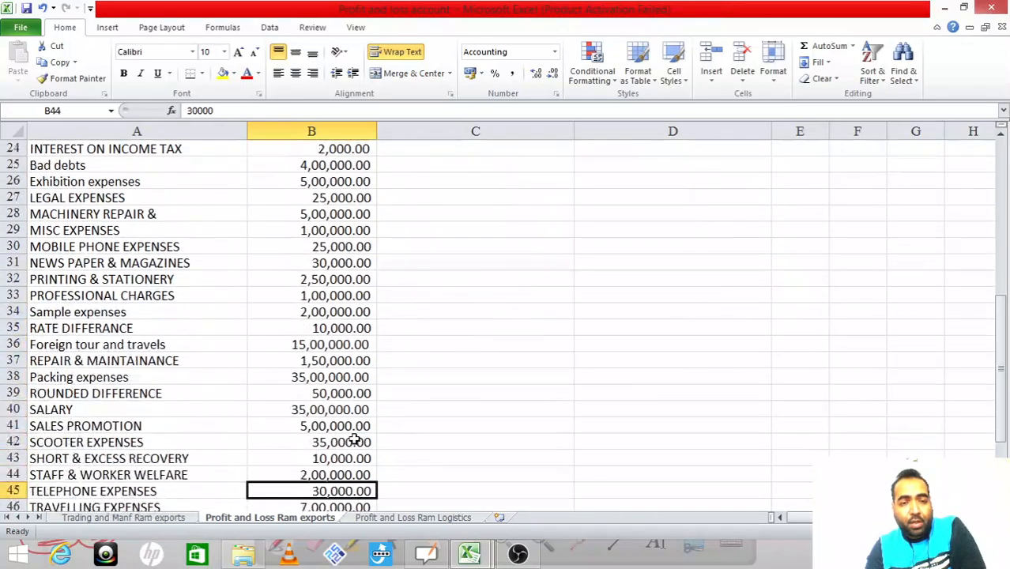
{"action": "key", "text": "Up"}
{"action": "key", "text": "Up"}
{"action": "key", "text": "Up"}
{"action": "key", "text": "Up"}
{"action": "key", "text": "Up"}
{"action": "key", "text": "Up"}
{"action": "key", "text": "Up"}
{"action": "key", "text": "Up"}
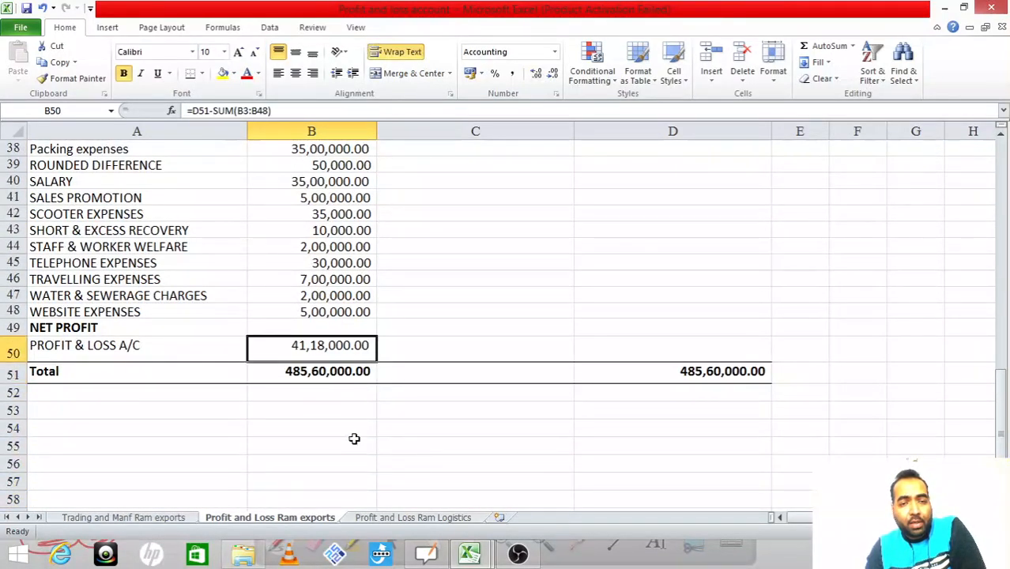
{"action": "key", "text": "Left"}
{"action": "key", "text": "Right"}
{"action": "key", "text": "Left"}
Step: Switch to the CMA-Format workbook and append -41.18 to the Year 2 Other General and Admin. Expenses formula
{"action": "key", "text": "alt+Tab"}
{"action": "key", "text": "Down"}
{"action": "key", "text": "Down"}
{"action": "key", "text": "Down"}
{"action": "key", "text": "Down"}
{"action": "key", "text": "Down"}
{"action": "key", "text": "Down"}
{"action": "key", "text": "Down"}
{"action": "key", "text": "Down"}
{"action": "key", "text": "Down"}
{"action": "key", "text": "Down"}
{"action": "key", "text": "Down"}
{"action": "key", "text": "Down"}
{"action": "key", "text": "Down"}
{"action": "key", "text": "Down"}
{"action": "key", "text": "Down"}
{"action": "key", "text": "Down"}
{"action": "key", "text": "Down"}
{"action": "key", "text": "Down"}
{"action": "key", "text": "Down"}
{"action": "key", "text": "Down"}
{"action": "key", "text": "Down"}
{"action": "key", "text": "Down"}
{"action": "key", "text": "Down"}
{"action": "key", "text": "Down"}
{"action": "key", "text": "Down"}
{"action": "key", "text": "Down"}
{"action": "key", "text": "Down"}
{"action": "key", "text": "Down"}
{"action": "key", "text": "Down"}
{"action": "key", "text": "Down"}
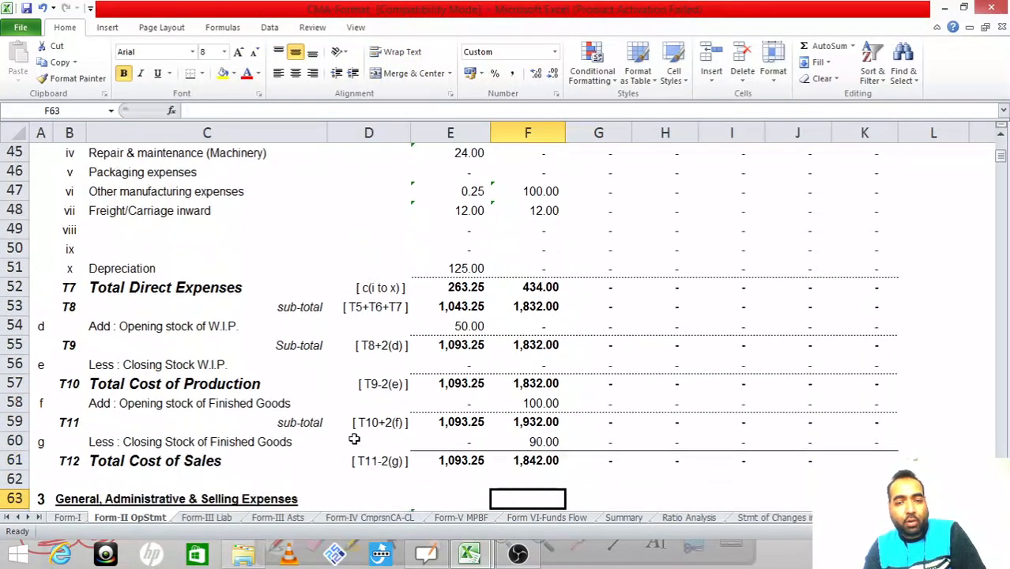
{"action": "key", "text": "Down"}
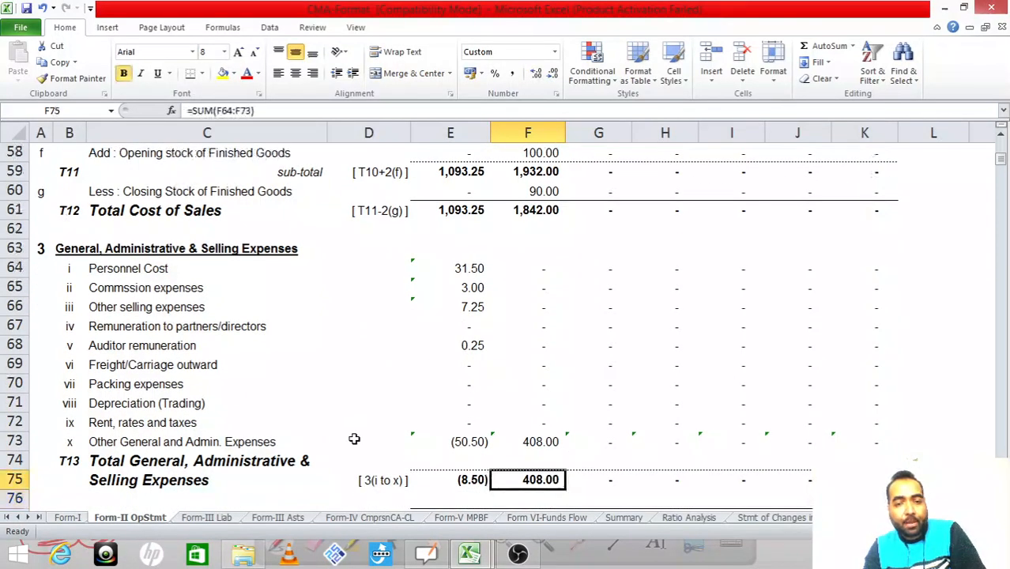
{"action": "key", "text": "Up"}
{"action": "key", "text": "Up"}
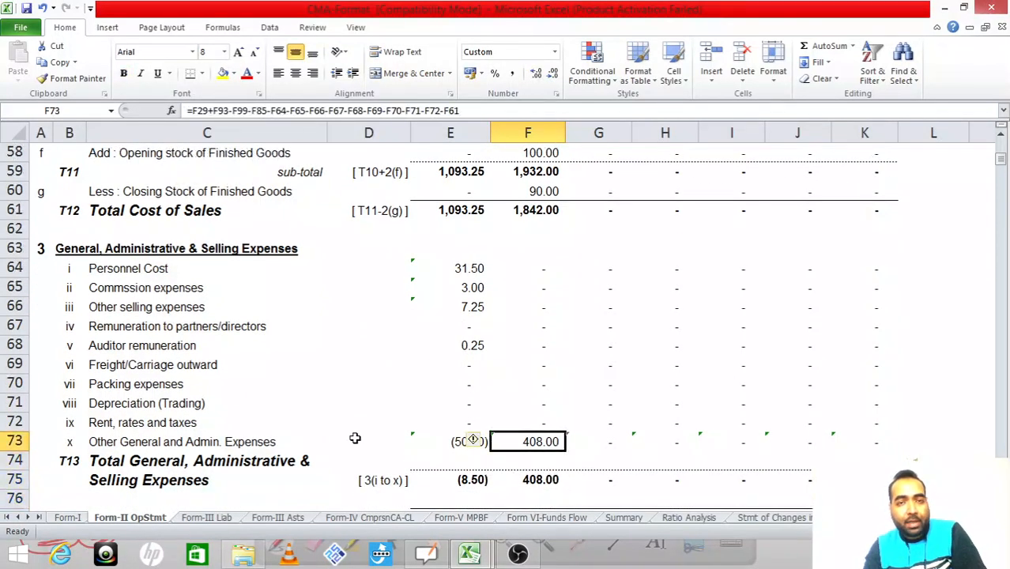
{"action": "left_click", "coordinate": [471, 111]}
{"action": "type", "text": "-41.18"}
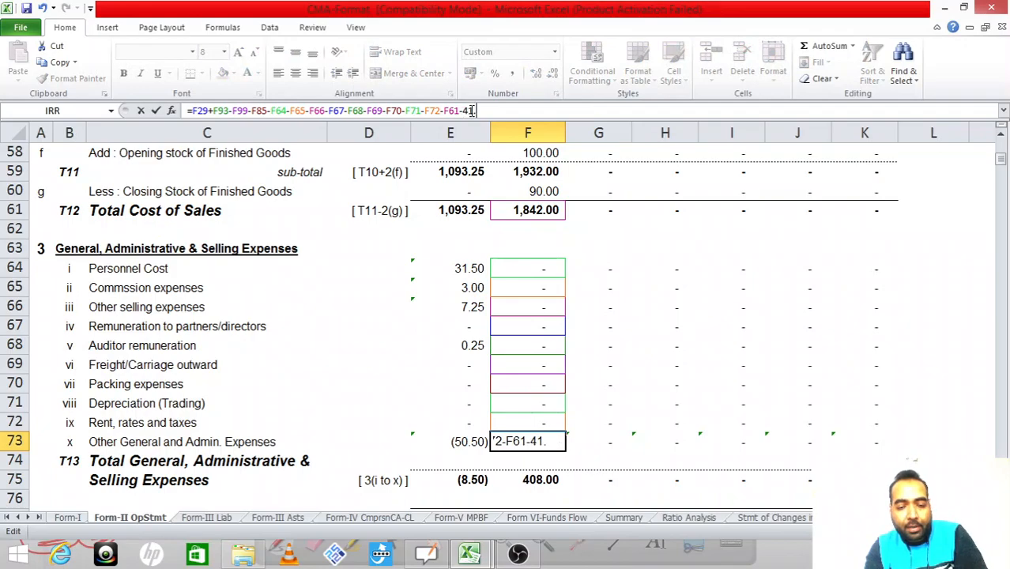
{"action": "key", "text": "Return"}
Step: Commit the Year 2 Other General and Admin. Expenses formula and check the Year 2 column down through the finance charges and operating profit rows
{"action": "key", "text": "Return"}
{"action": "key", "text": "Return"}
{"action": "key", "text": "Return"}
{"action": "key", "text": "Return"}
{"action": "key", "text": "Return"}
{"action": "key", "text": "Return"}
{"action": "key", "text": "Return"}
{"action": "key", "text": "Return"}
{"action": "key", "text": "Return"}
{"action": "key", "text": "Return"}
{"action": "key", "text": "Return"}
{"action": "key", "text": "Return"}
{"action": "key", "text": "Return"}
{"action": "key", "text": "Return"}
{"action": "key", "text": "Return"}
{"action": "key", "text": "Return"}
{"action": "key", "text": "Return"}
{"action": "key", "text": "Return"}
{"action": "key", "text": "Return"}
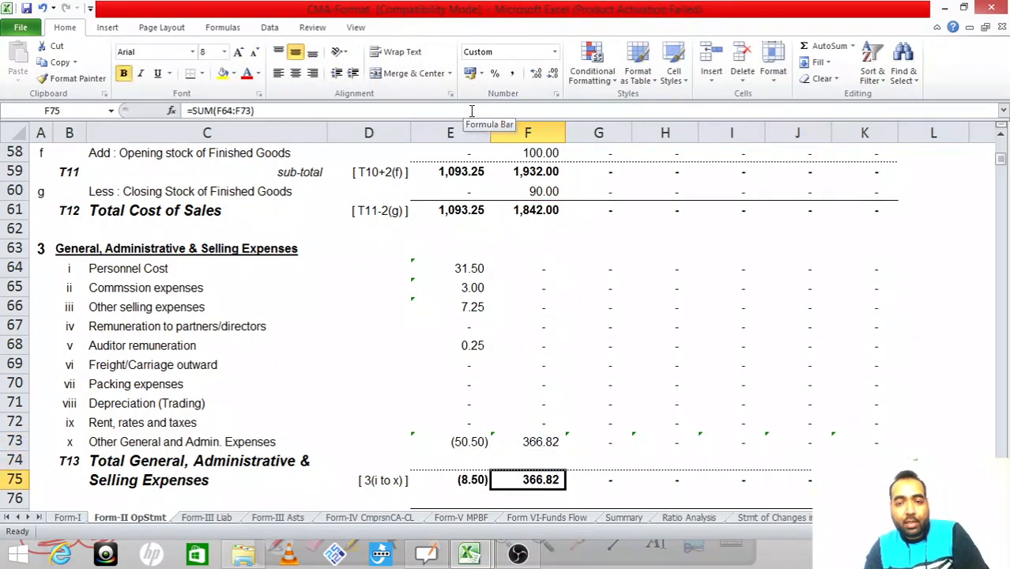
{"action": "key", "text": "Return"}
{"action": "key", "text": "Return"}
{"action": "key", "text": "Return"}
{"action": "key", "text": "Return"}
{"action": "key", "text": "Return"}
{"action": "key", "text": "Return"}
{"action": "key", "text": "Return"}
{"action": "key", "text": "Return"}
{"action": "key", "text": "Return"}
{"action": "key", "text": "Return"}
{"action": "key", "text": "Return"}
Step: Review the Year 2 column upward from the operating profit and finance charges through the cost of production to Total Gross Income
{"action": "key", "text": "Up"}
{"action": "key", "text": "Up"}
{"action": "key", "text": "Up"}
{"action": "key", "text": "Up"}
{"action": "key", "text": "Up"}
{"action": "key", "text": "Up"}
{"action": "key", "text": "Up"}
{"action": "key", "text": "Up"}
{"action": "key", "text": "Up"}
{"action": "key", "text": "Up"}
{"action": "key", "text": "Up"}
{"action": "key", "text": "Up"}
{"action": "key", "text": "Up"}
{"action": "key", "text": "Up"}
{"action": "key", "text": "Up"}
{"action": "key", "text": "Up"}
{"action": "key", "text": "Up"}
{"action": "key", "text": "Up"}
{"action": "key", "text": "Up"}
{"action": "key", "text": "Up"}
{"action": "key", "text": "Up"}
{"action": "key", "text": "Up"}
{"action": "key", "text": "Up"}
{"action": "key", "text": "Up"}
{"action": "key", "text": "Up"}
{"action": "key", "text": "Up"}
{"action": "key", "text": "Up"}
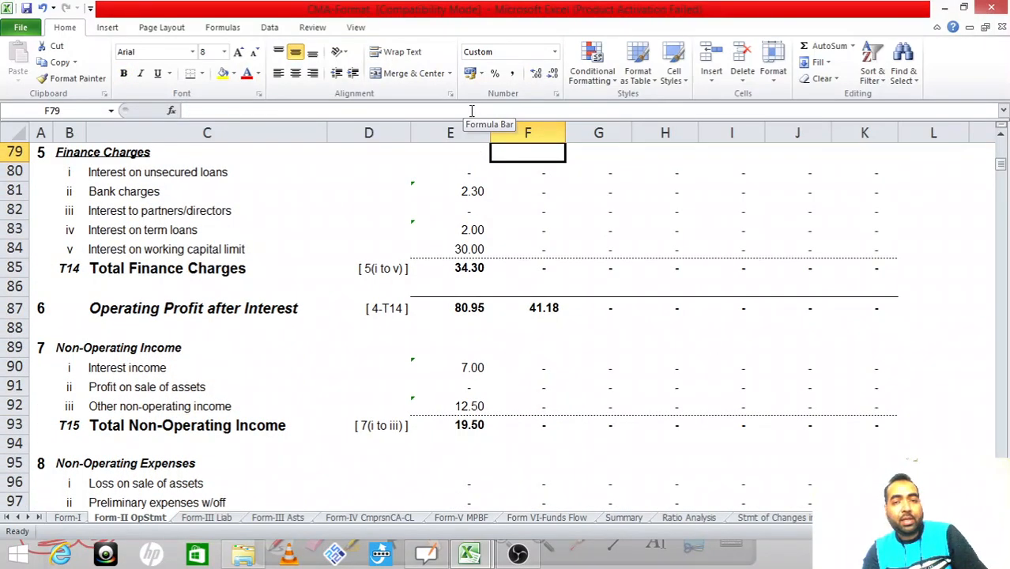
{"action": "key", "text": "Up"}
{"action": "key", "text": "Up"}
{"action": "key", "text": "Up"}
{"action": "key", "text": "Up"}
{"action": "key", "text": "Up"}
{"action": "key", "text": "Up"}
{"action": "key", "text": "Up"}
{"action": "key", "text": "Up"}
{"action": "key", "text": "Up"}
{"action": "key", "text": "Up"}
{"action": "key", "text": "Up"}
{"action": "key", "text": "Up"}
{"action": "key", "text": "Up"}
{"action": "key", "text": "Up"}
{"action": "key", "text": "Up"}
{"action": "key", "text": "Up"}
{"action": "key", "text": "Up"}
{"action": "key", "text": "Up"}
{"action": "key", "text": "Up"}
{"action": "key", "text": "Up"}
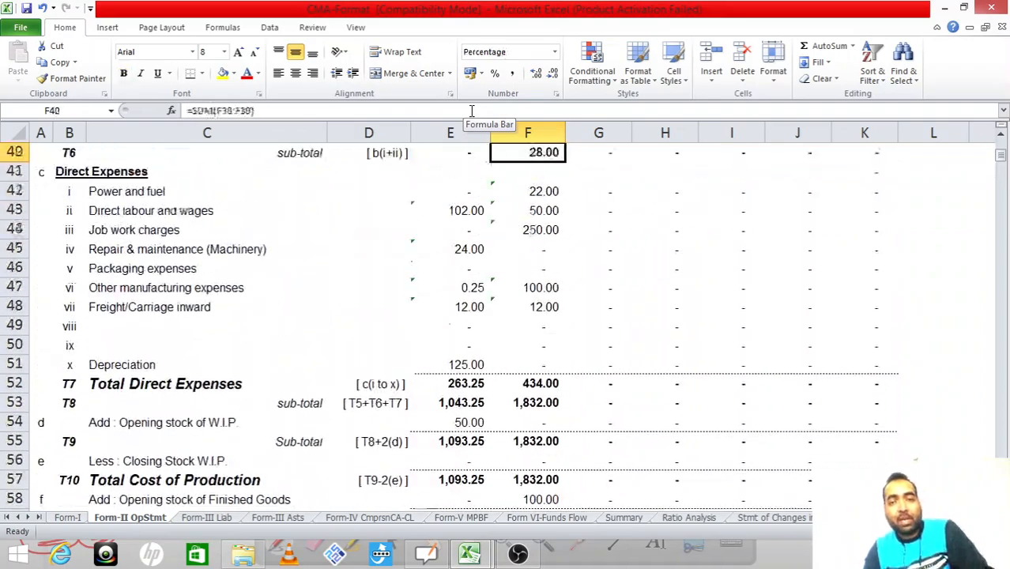
{"action": "key", "text": "Up"}
{"action": "key", "text": "Up"}
{"action": "key", "text": "Up"}
{"action": "key", "text": "Up"}
{"action": "key", "text": "Up"}
{"action": "key", "text": "Up"}
{"action": "key", "text": "Up"}
{"action": "key", "text": "Up"}
{"action": "key", "text": "Up"}
{"action": "key", "text": "Up"}
{"action": "key", "text": "Up"}
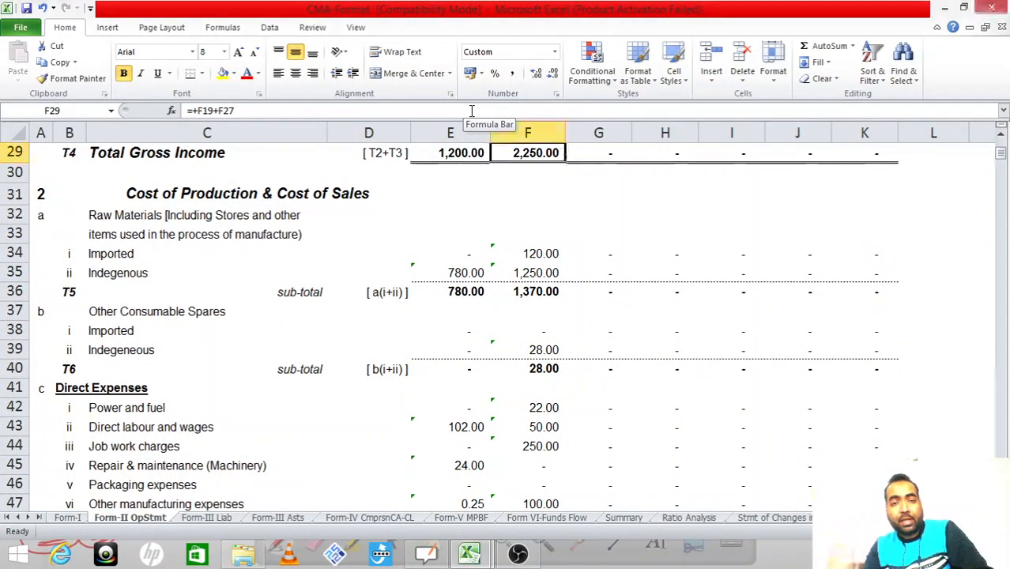
Step: Switch to the Profit and loss account workbook and examine the GROSS PROFIT B/F amount and the INDIRECT INCOME items of Ram exports
{"action": "key", "text": "ctrl+Tab"}
{"action": "key", "text": "Up"}
{"action": "key", "text": "Up"}
{"action": "key", "text": "Up"}
{"action": "key", "text": "Up"}
{"action": "key", "text": "Up"}
{"action": "key", "text": "Up"}
{"action": "key", "text": "Up"}
{"action": "key", "text": "Up"}
{"action": "key", "text": "Up"}
{"action": "key", "text": "Up"}
{"action": "key", "text": "Up"}
{"action": "key", "text": "Up"}
{"action": "key", "text": "Up"}
{"action": "key", "text": "Up"}
{"action": "key", "text": "Up"}
{"action": "key", "text": "Up"}
{"action": "key", "text": "Up"}
{"action": "key", "text": "Up"}
{"action": "key", "text": "Up"}
{"action": "key", "text": "Up"}
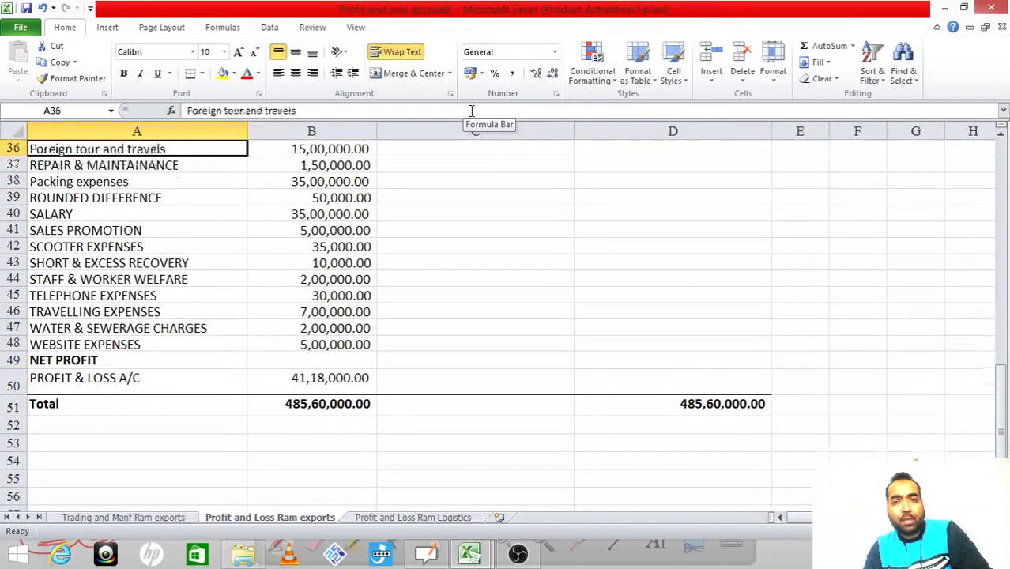
{"action": "key", "text": "Up"}
{"action": "key", "text": "Up"}
{"action": "key", "text": "Up"}
{"action": "key", "text": "Up"}
{"action": "key", "text": "Down"}
{"action": "key", "text": "Down"}
{"action": "key", "text": "Right"}
{"action": "key", "text": "Right"}
{"action": "key", "text": "Right"}
{"action": "key", "text": "Up"}
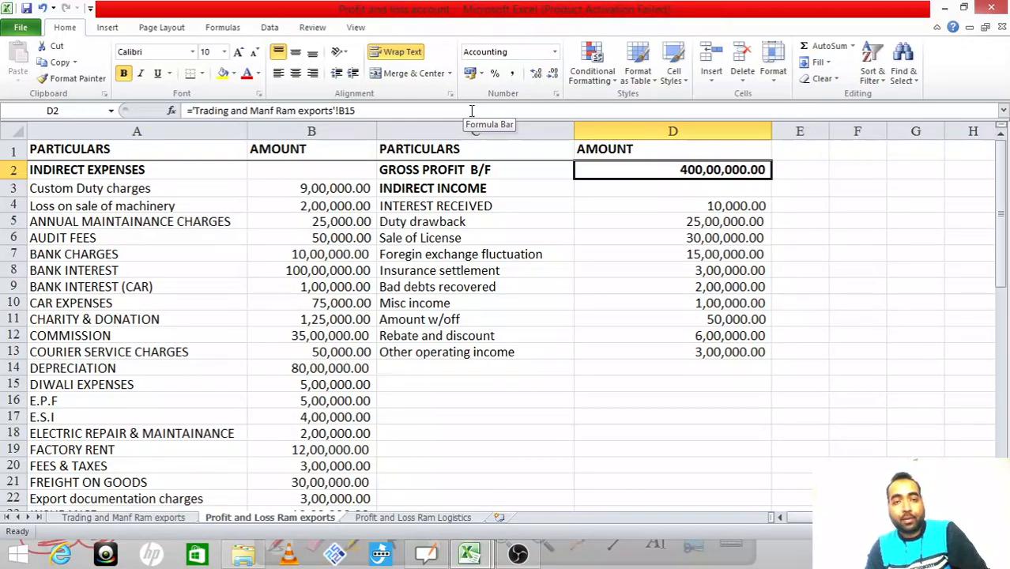
Step: Switch back to the CMA-Format workbook and examine the Year 2 raw material and consumable spares entries
{"action": "key", "text": "ctrl+Tab"}
{"action": "key", "text": "Down"}
{"action": "key", "text": "Up"}
{"action": "key", "text": "Up"}
{"action": "key", "text": "Down"}
{"action": "key", "text": "Down"}
{"action": "key", "text": "Down"}
{"action": "key", "text": "Down"}
{"action": "key", "text": "Down"}
{"action": "key", "text": "Down"}
{"action": "key", "text": "Down"}
{"action": "key", "text": "Down"}
{"action": "key", "text": "Down"}
{"action": "key", "text": "Down"}
{"action": "key", "text": "Down"}
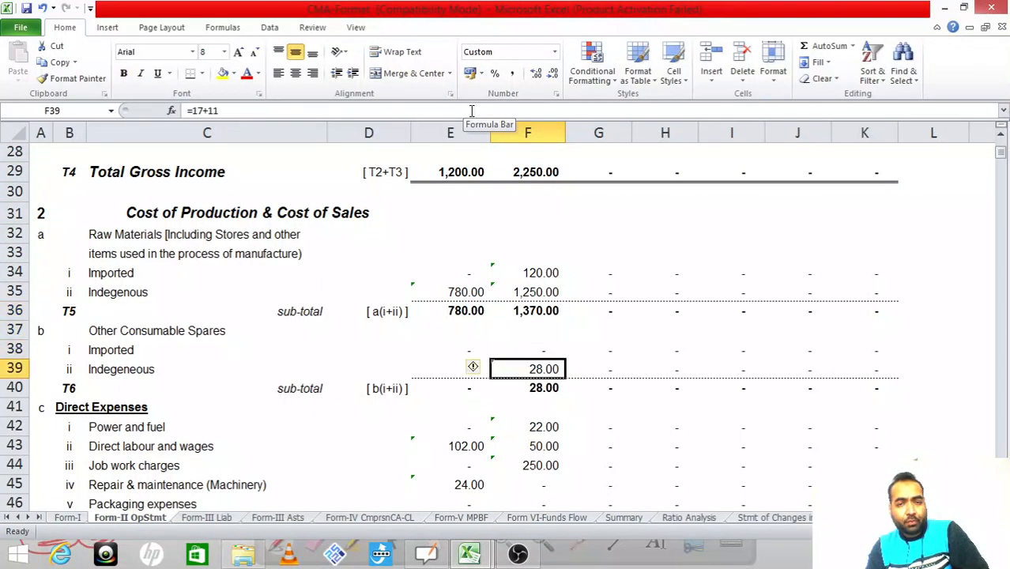
Step: Review the Year 2 sales rows and the Other Operating Income section above Total Gross Income
{"action": "key", "text": "Up"}
{"action": "key", "text": "Up"}
{"action": "key", "text": "Up"}
{"action": "key", "text": "Up"}
{"action": "key", "text": "Up"}
{"action": "key", "text": "Up"}
{"action": "key", "text": "Up"}
{"action": "key", "text": "Up"}
{"action": "key", "text": "Up"}
{"action": "key", "text": "Up"}
{"action": "key", "text": "Up"}
{"action": "key", "text": "Up"}
{"action": "key", "text": "Up"}
{"action": "key", "text": "Up"}
{"action": "key", "text": "Up"}
{"action": "key", "text": "Up"}
{"action": "key", "text": "Up"}
{"action": "key", "text": "Up"}
{"action": "key", "text": "Up"}
{"action": "key", "text": "Up"}
{"action": "key", "text": "Down"}
{"action": "key", "text": "Down"}
{"action": "key", "text": "Down"}
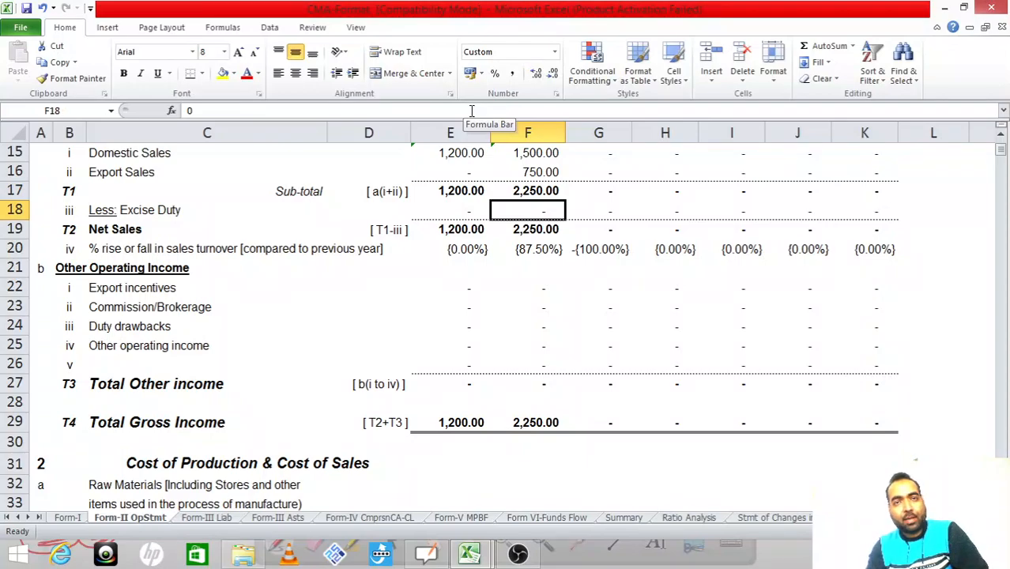
Step: Look up INTEREST RECEIVED in the Profit and loss account workbook and enter =0.1 as Year 2 Interest income in the CMA-Format workbook
{"action": "key", "text": "alt+Tab"}
{"action": "key", "text": "Down"}
{"action": "key", "text": "Down"}
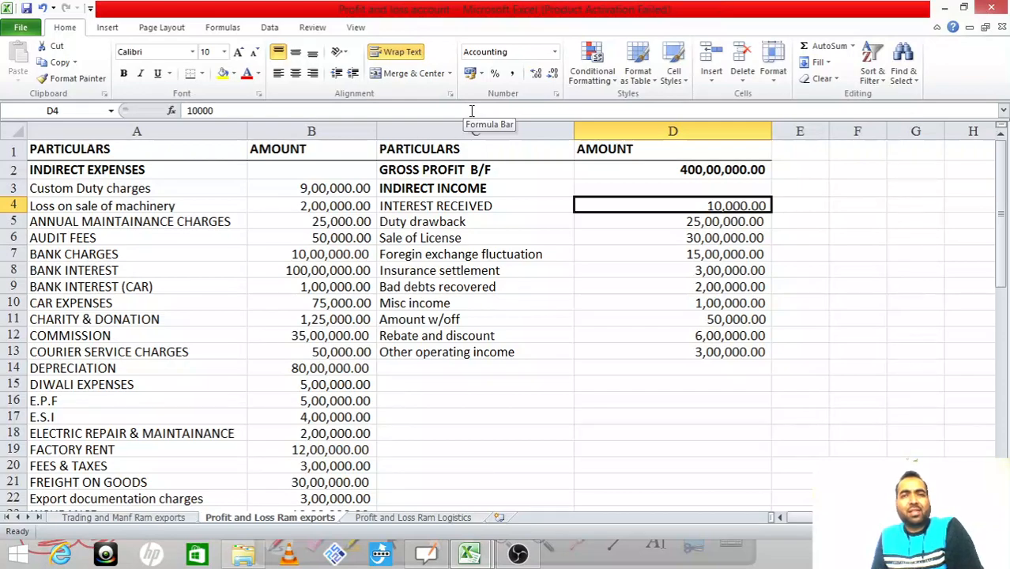
{"action": "key", "text": "alt+Tab"}
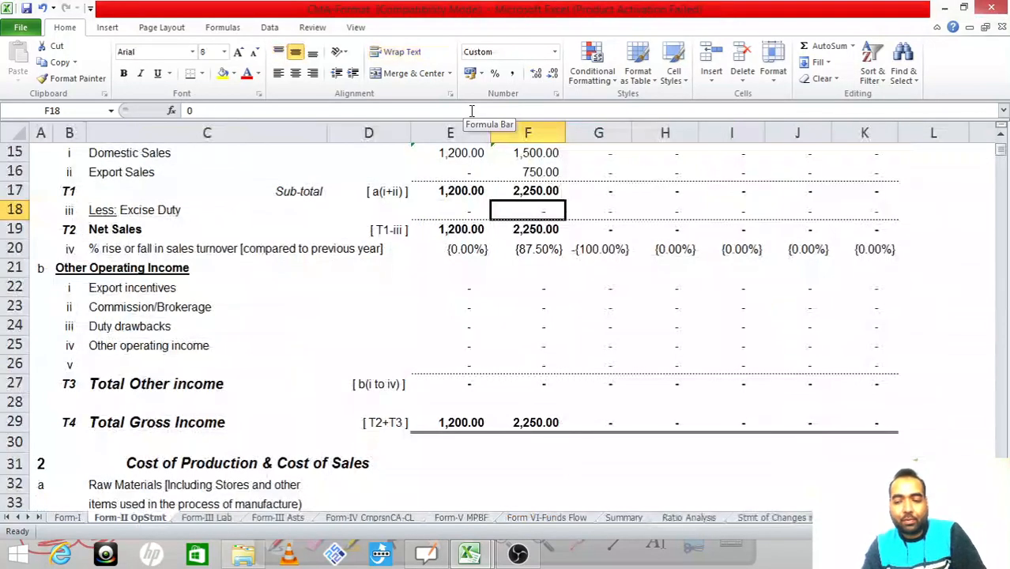
{"action": "key", "text": "Page_Down"}
{"action": "key", "text": "Page_Down"}
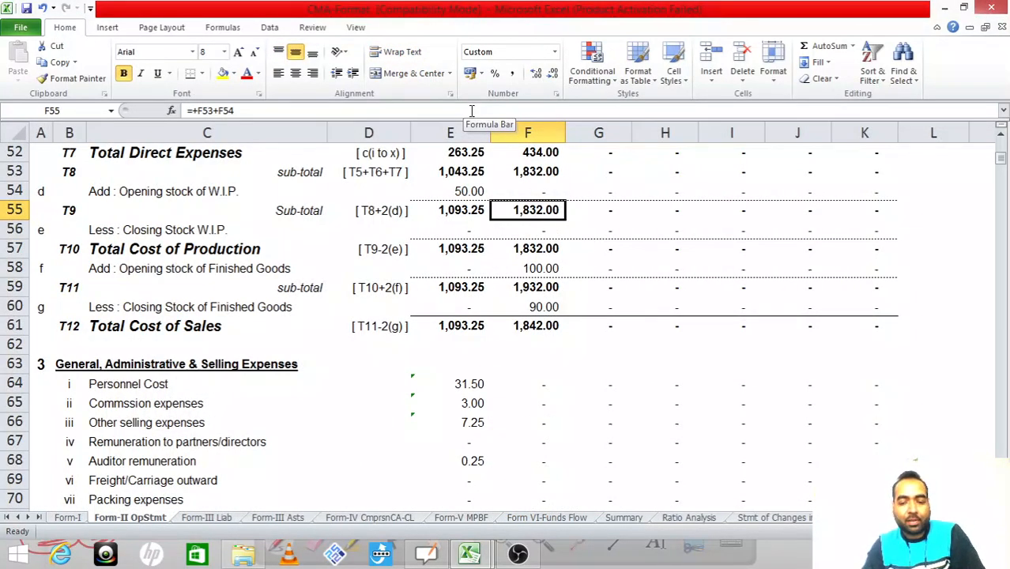
{"action": "key", "text": "Page_Down"}
{"action": "key", "text": "Down"}
{"action": "key", "text": "Down"}
{"action": "key", "text": "Down"}
{"action": "key", "text": "Down"}
{"action": "key", "text": "Down"}
{"action": "key", "text": "Down"}
{"action": "key", "text": "Down"}
{"action": "key", "text": "Down"}
{"action": "key", "text": "Down"}
{"action": "key", "text": "Down"}
{"action": "key", "text": "Down"}
{"action": "key", "text": "Down"}
{"action": "key", "text": "Down"}
{"action": "key", "text": "Down"}
{"action": "key", "text": "Down"}
{"action": "key", "text": "Down"}
{"action": "key", "text": "Down"}
{"action": "key", "text": "Down"}
{"action": "key", "text": "Down"}
{"action": "key", "text": "Down"}
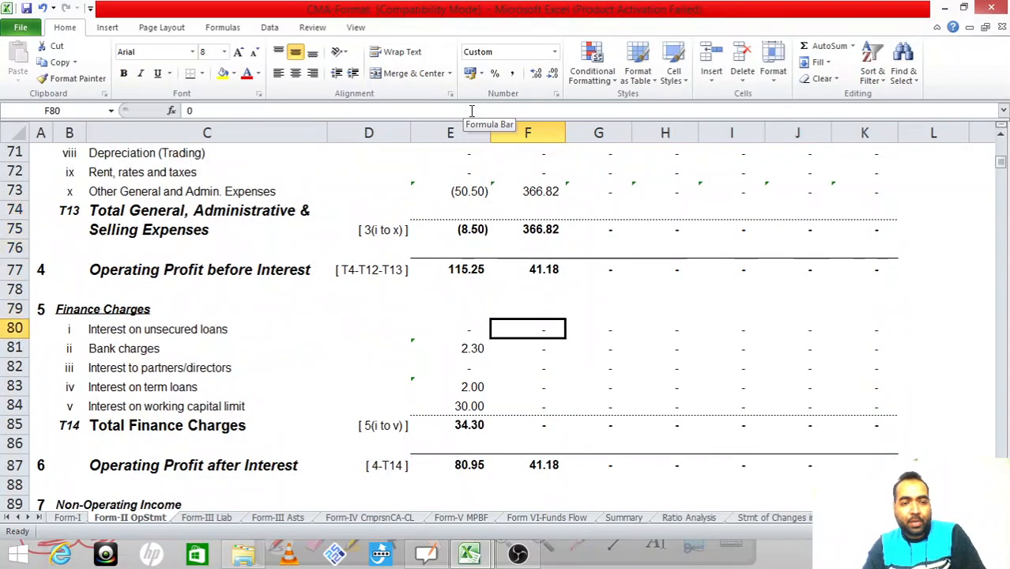
{"action": "key", "text": "Up"}
{"action": "key", "text": "Up"}
{"action": "key", "text": "Up"}
{"action": "key", "text": "Up"}
{"action": "key", "text": "Up"}
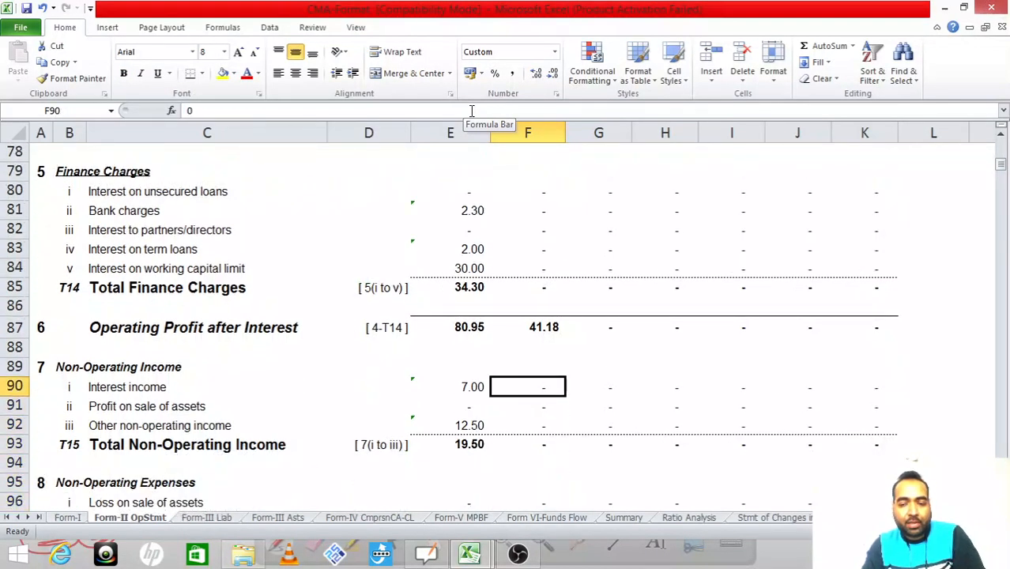
{"action": "type", "text": "=0.1"}
{"action": "key", "text": "Return"}
{"action": "key", "text": "Up"}
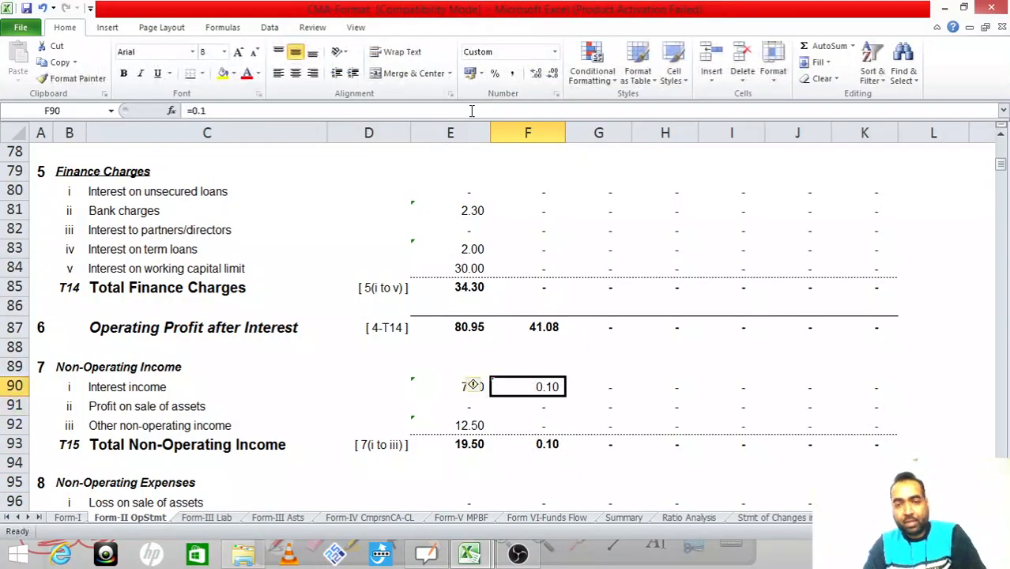
Step: Look up Duty drawback in the Profit and loss account workbook and enter =25 for Year 2 Duty drawbacks in the CMA-Format workbook
{"action": "key", "text": "ctrl+Tab"}
{"action": "key", "text": "Left"}
{"action": "key", "text": "Down"}
{"action": "key", "text": "Right"}
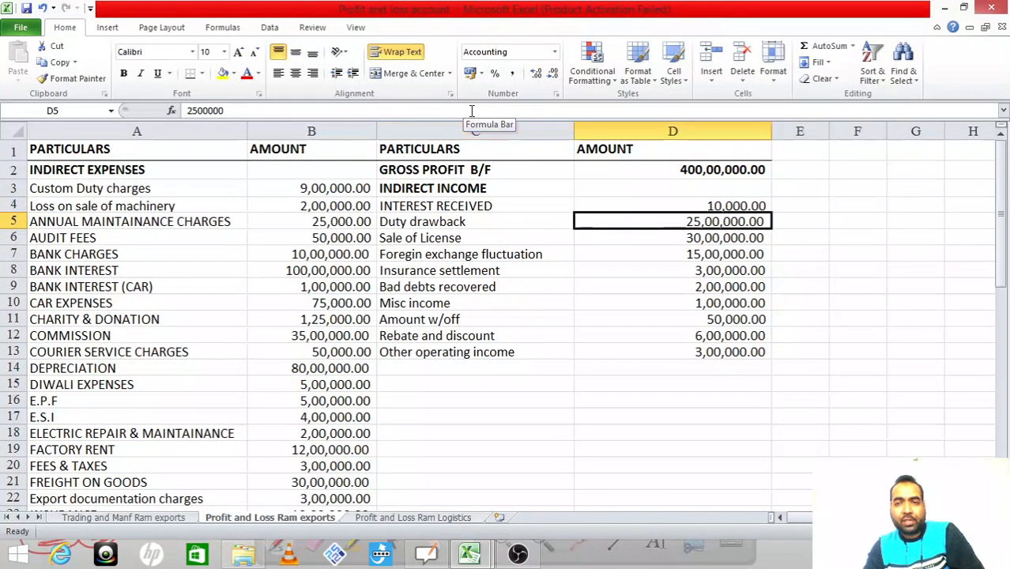
{"action": "key", "text": "ctrl+Tab"}
{"action": "key", "text": "Page_Up"}
{"action": "key", "text": "Page_Up"}
{"action": "key", "text": "Page_Up"}
{"action": "key", "text": "Page_Up"}
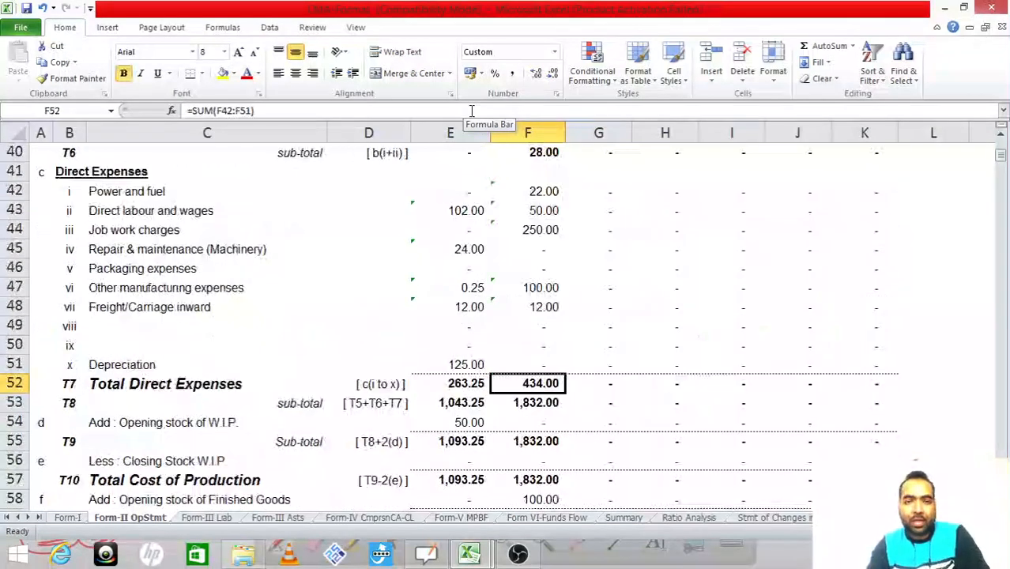
{"action": "key", "text": "Down"}
{"action": "key", "text": "Down"}
{"action": "key", "text": "Down"}
{"action": "key", "text": "Down"}
{"action": "key", "text": "Down"}
{"action": "key", "text": "Down"}
{"action": "key", "text": "Down"}
{"action": "key", "text": "Down"}
{"action": "key", "text": "Down"}
{"action": "key", "text": "Down"}
{"action": "key", "text": "Down"}
{"action": "key", "text": "Down"}
{"action": "key", "text": "Down"}
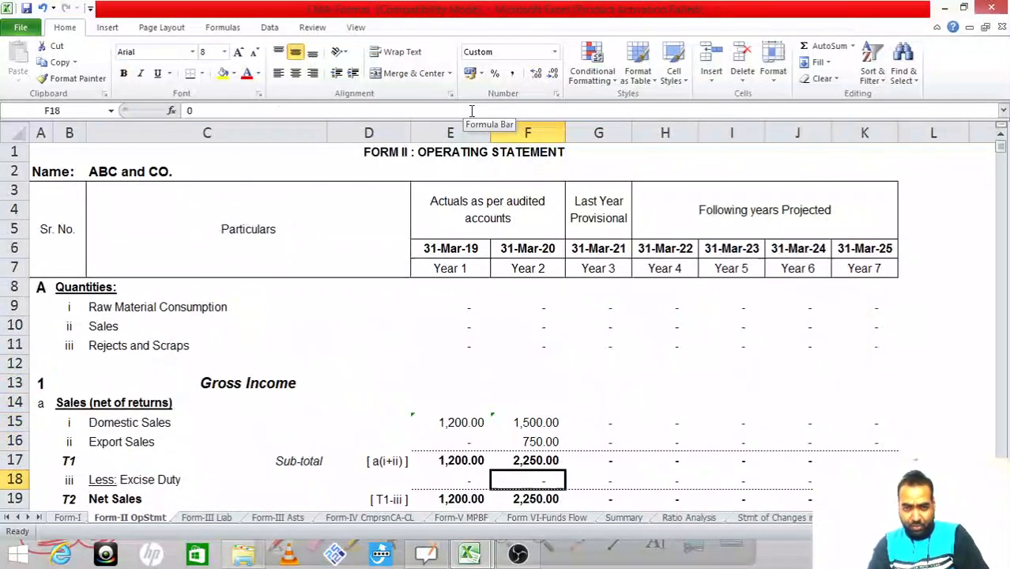
{"action": "key", "text": "Up"}
{"action": "key", "text": "Up"}
{"action": "key", "text": "Up"}
{"action": "key", "text": "Up"}
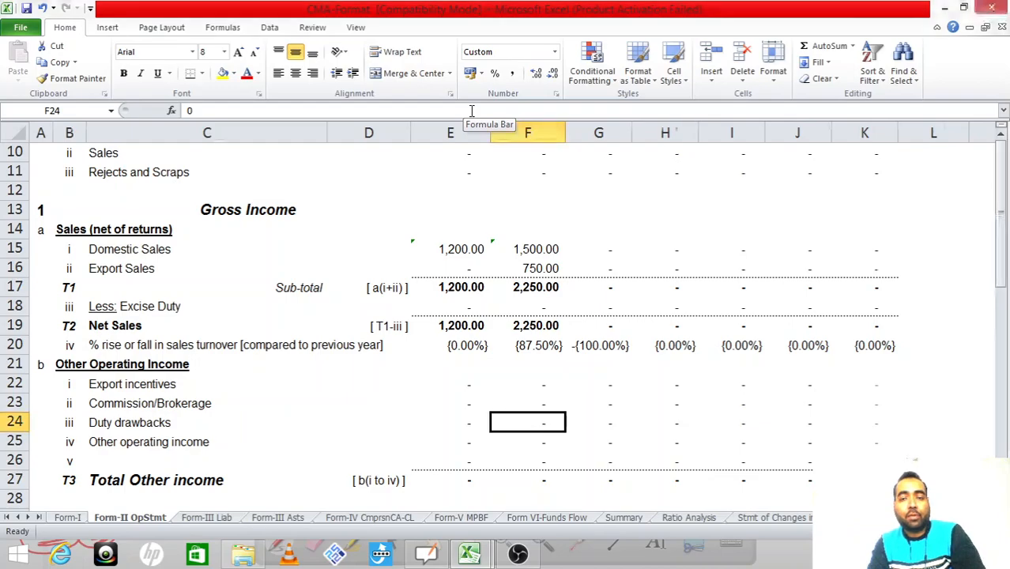
{"action": "key", "text": "alt+Tab"}
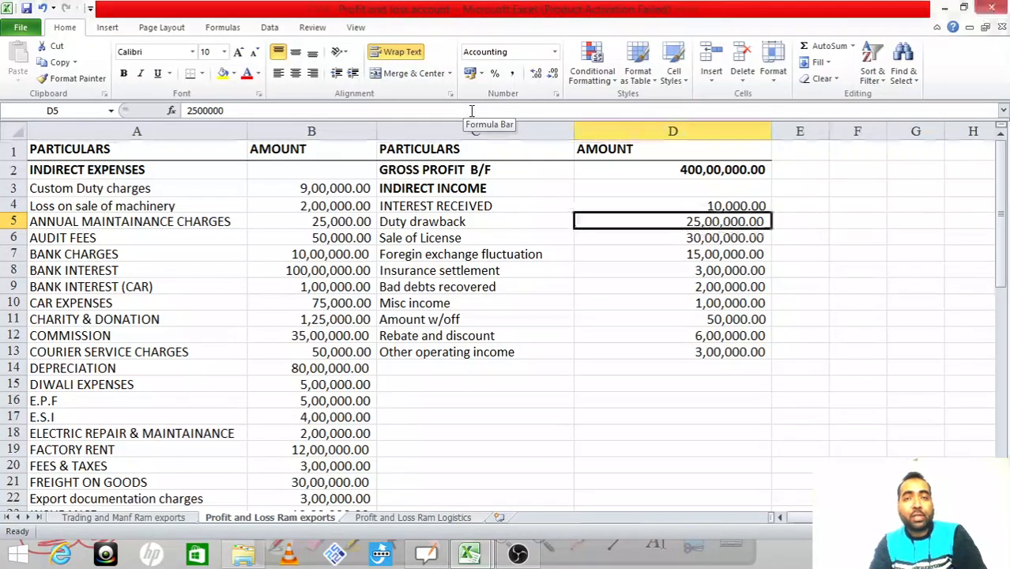
{"action": "key", "text": "alt+Tab"}
{"action": "key", "text": "Down"}
{"action": "key", "text": "Up"}
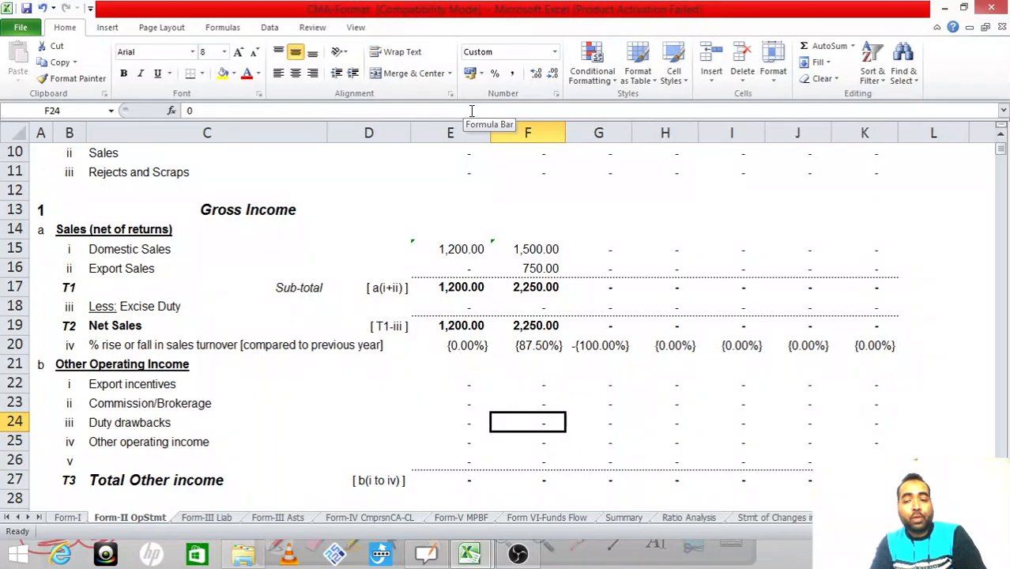
{"action": "type", "text": "=25"}
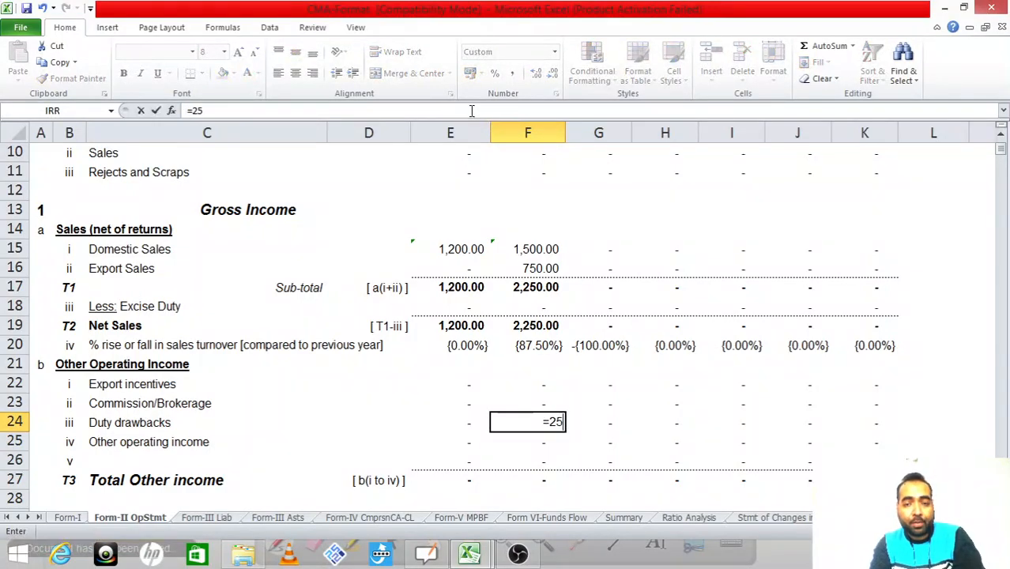
{"action": "key", "text": "Return"}
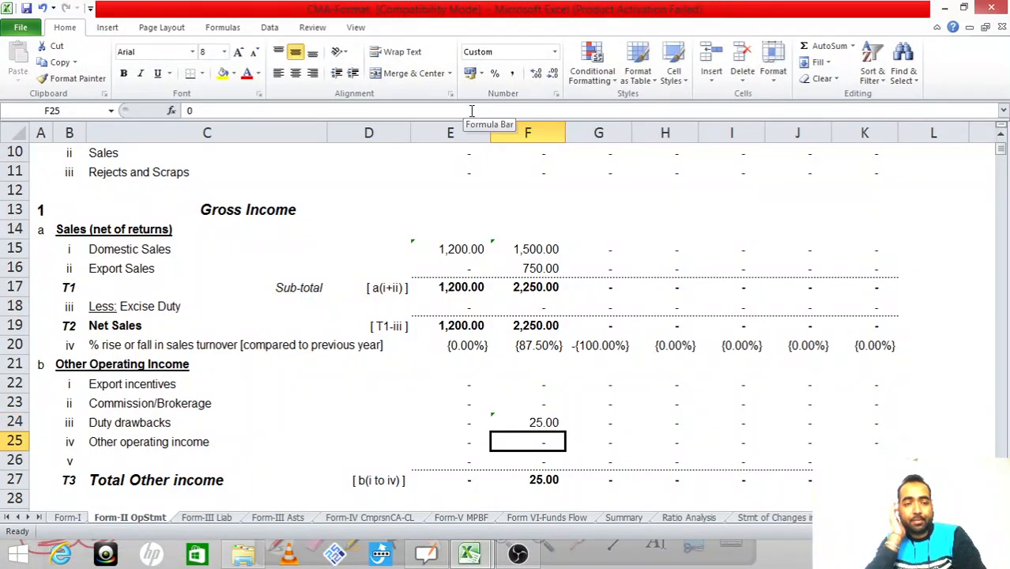
Step: Look up Sale of License in the Profit and loss account workbook and enter =30 for Year 2 Export incentives in the CMA-Format workbook
{"action": "key", "text": "alt+Tab"}
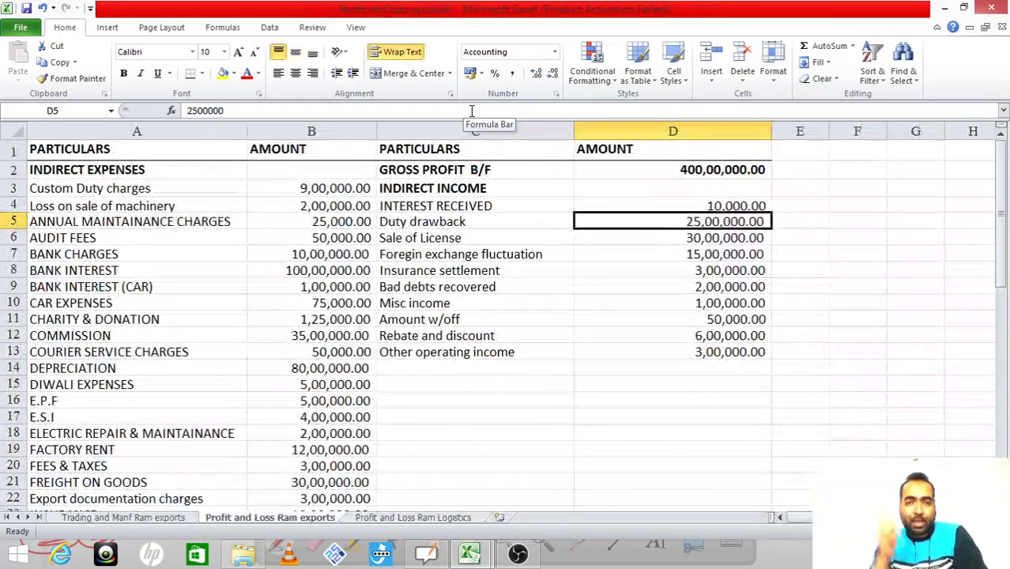
{"action": "key", "text": "Down"}
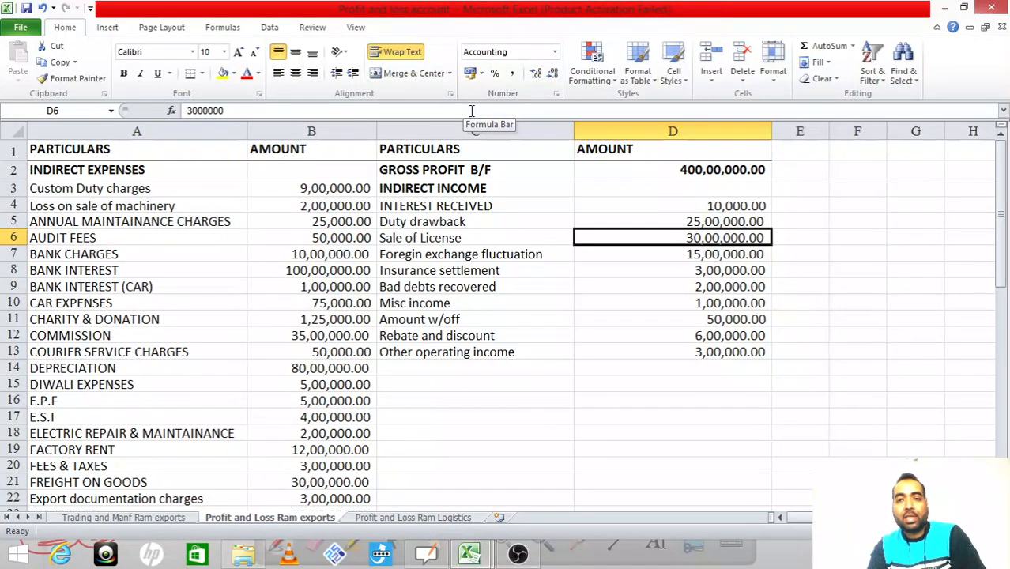
{"action": "key", "text": "ctrl+Tab"}
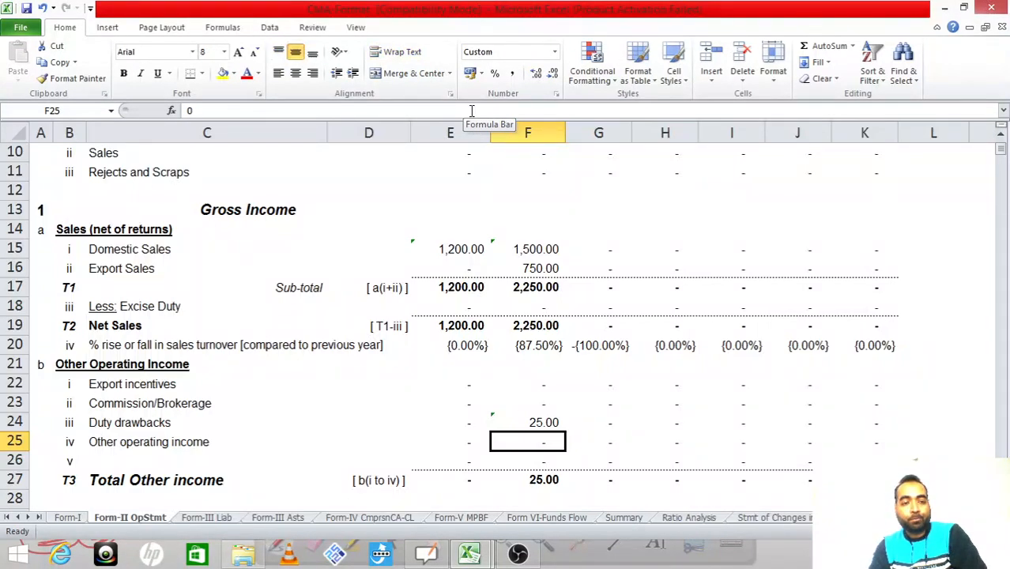
{"action": "key", "text": "Up"}
{"action": "key", "text": "Up"}
{"action": "key", "text": "Up"}
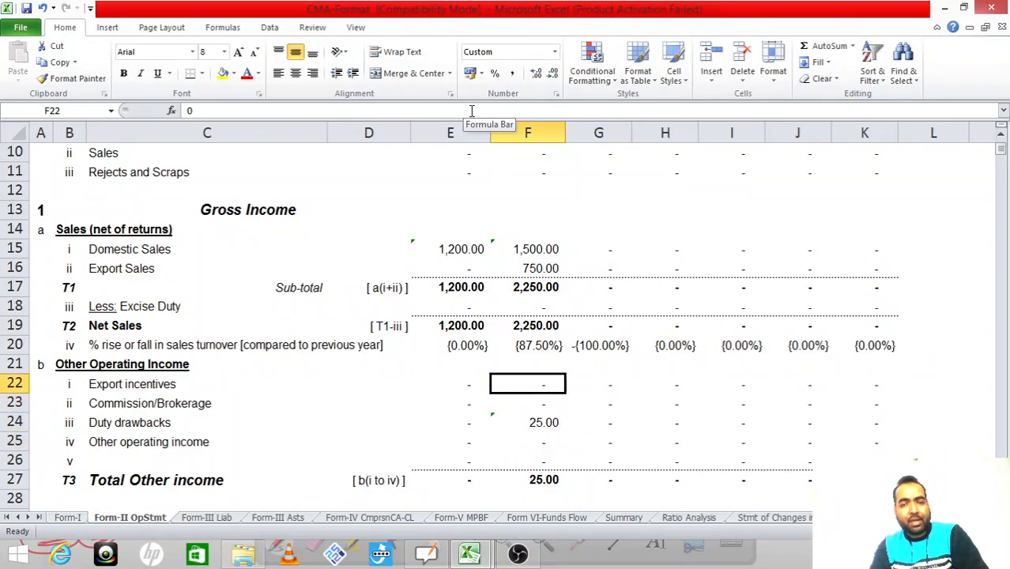
{"action": "key", "text": "Down"}
{"action": "key", "text": "Down"}
{"action": "key", "text": "Down"}
{"action": "key", "text": "Up"}
{"action": "key", "text": "Up"}
{"action": "key", "text": "Up"}
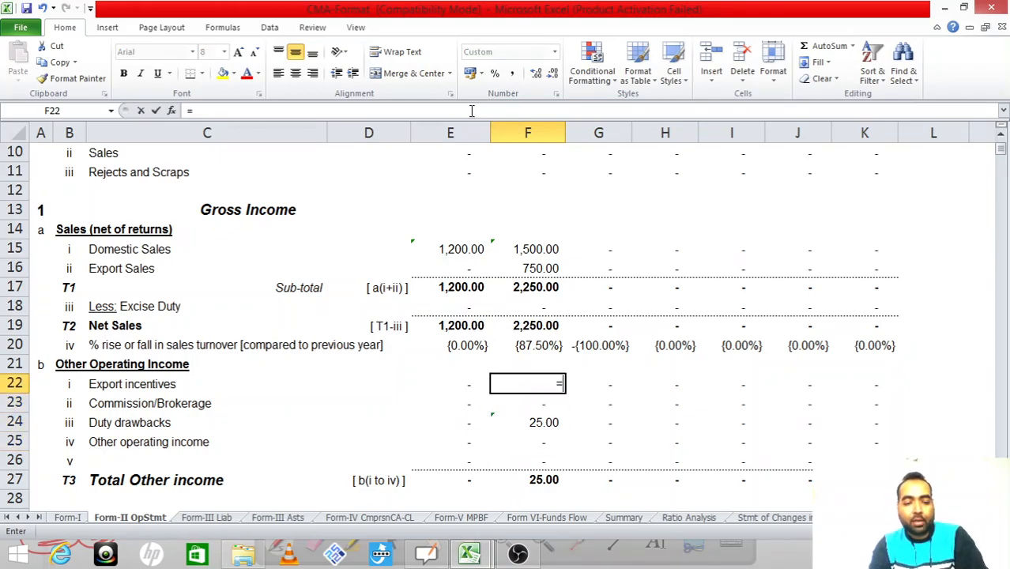
{"action": "type", "text": "=30"}
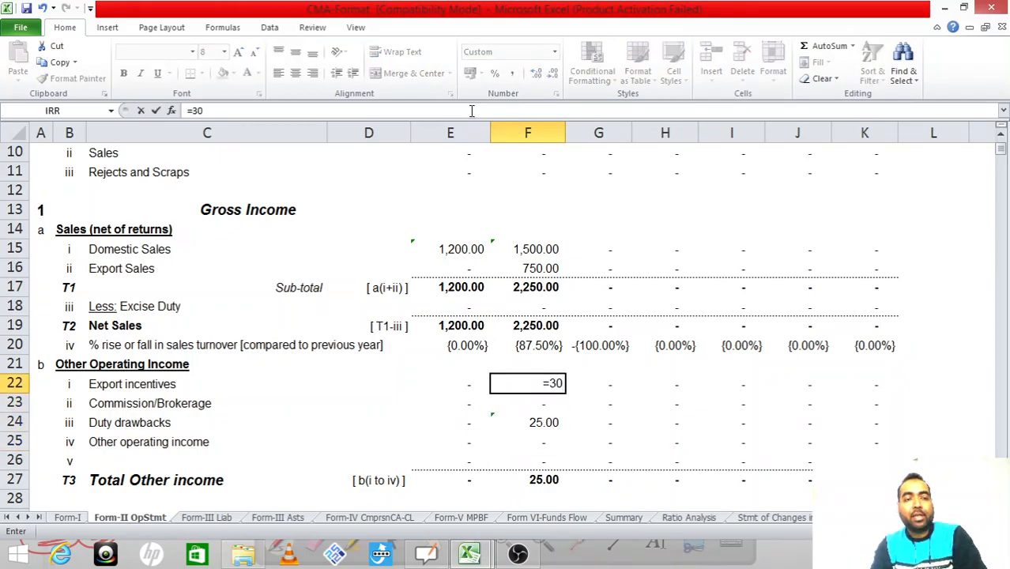
{"action": "key", "text": "Return"}
{"action": "key", "text": "Up"}
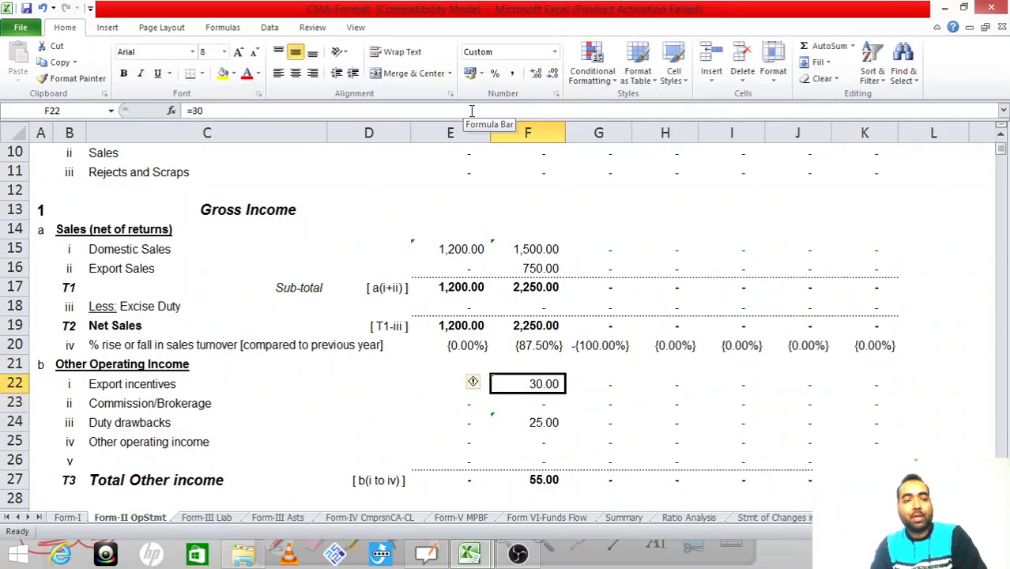
Step: Look up the foreign exchange fluctuation income in the Profit and loss account workbook and enter =15 as CMA-Format's Year 2 Other operating income
{"action": "key", "text": "alt+Tab"}
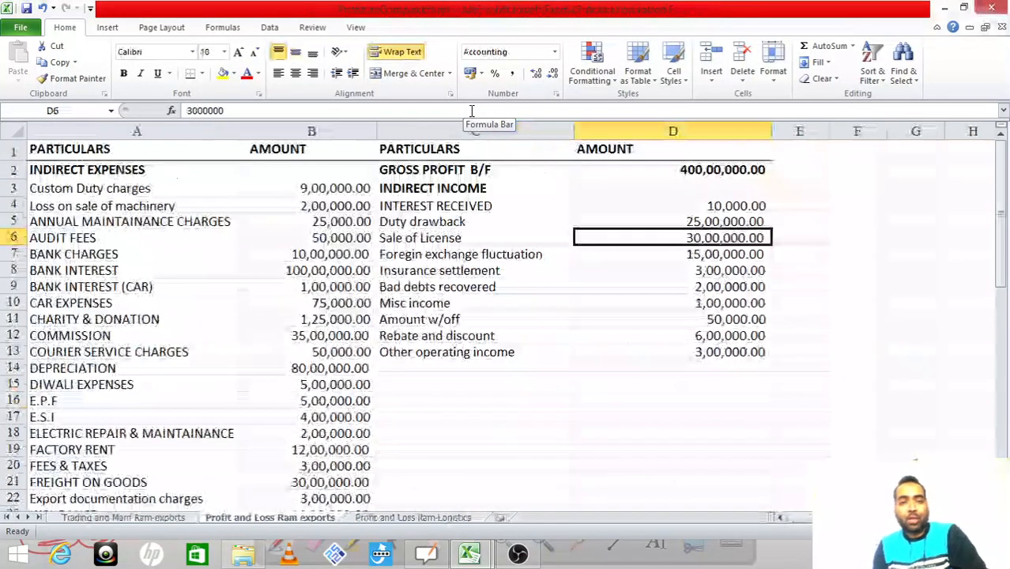
{"action": "key", "text": "Down"}
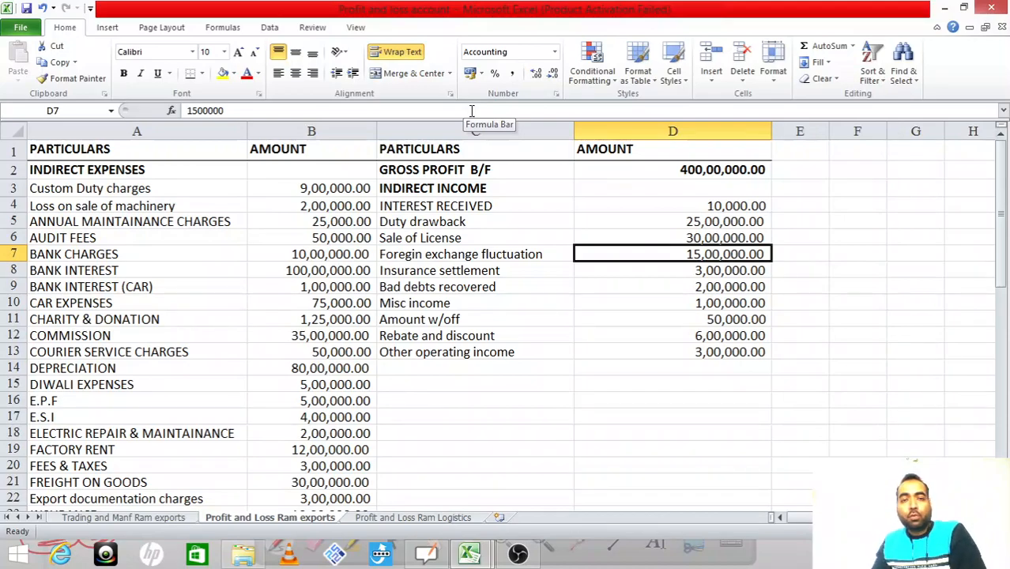
{"action": "key", "text": "Left"}
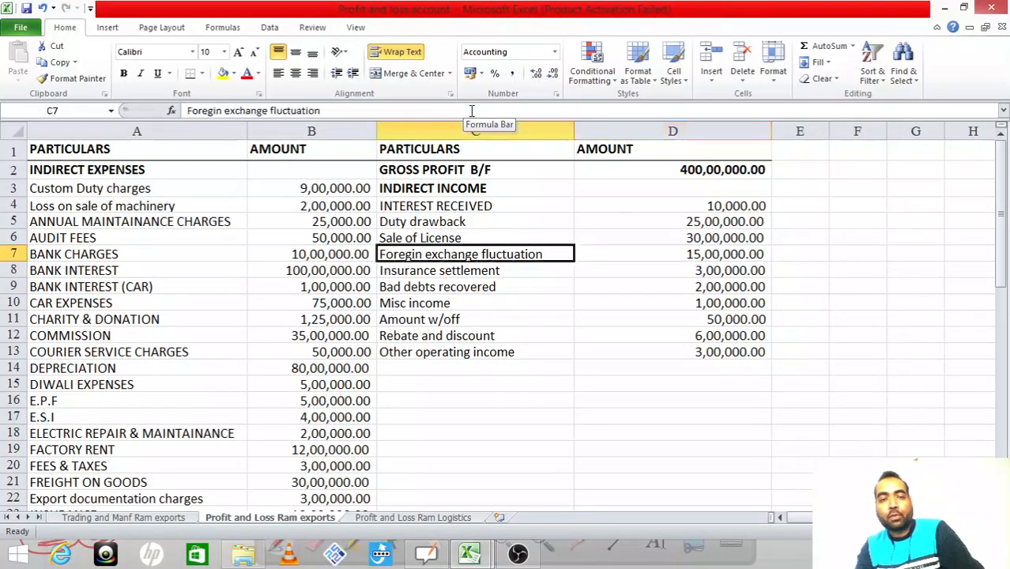
{"action": "key", "text": "Right"}
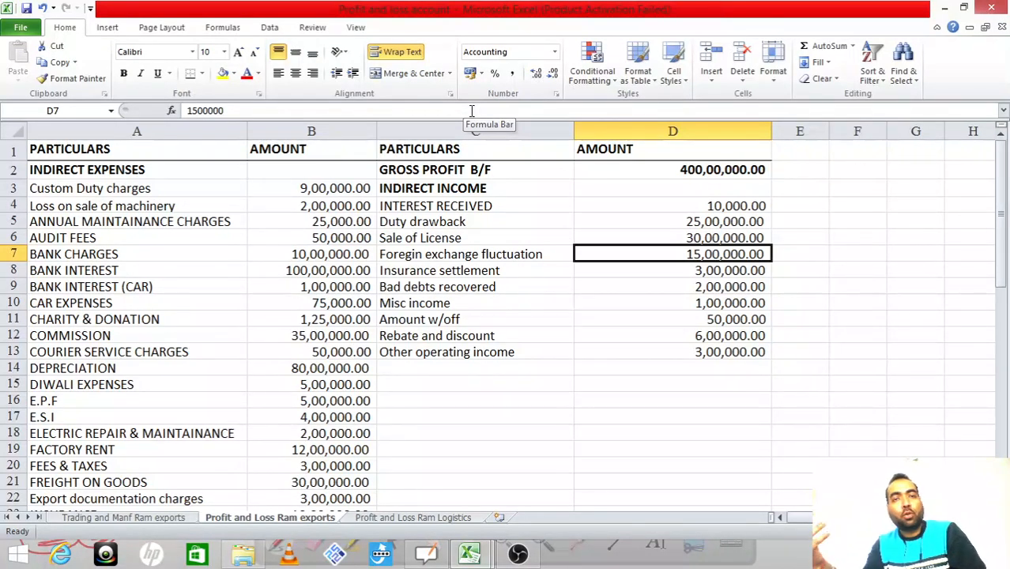
{"action": "key", "text": "alt+Tab"}
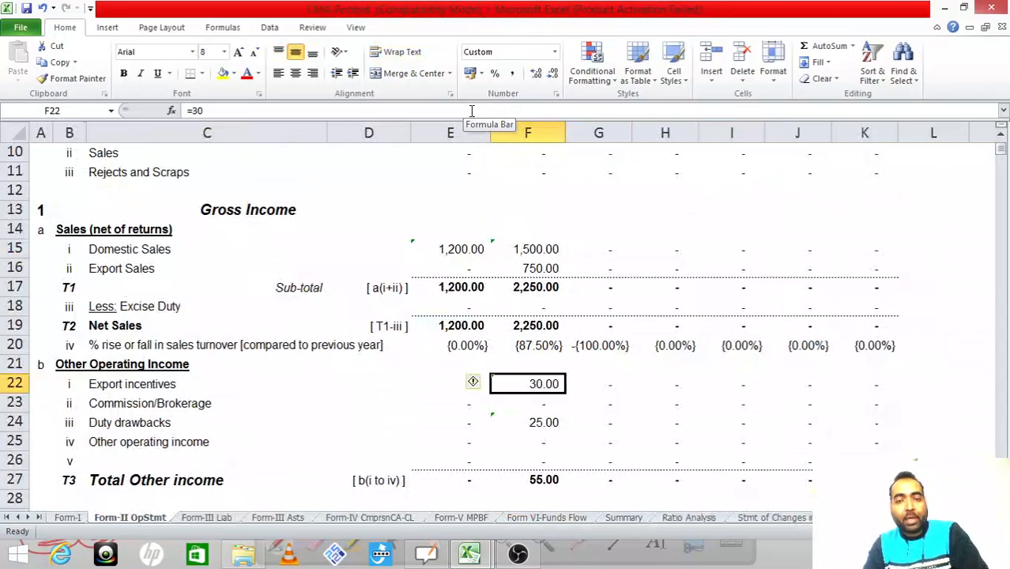
{"action": "key", "text": "Down"}
{"action": "key", "text": "Down"}
{"action": "key", "text": "Down"}
{"action": "key", "text": "Down"}
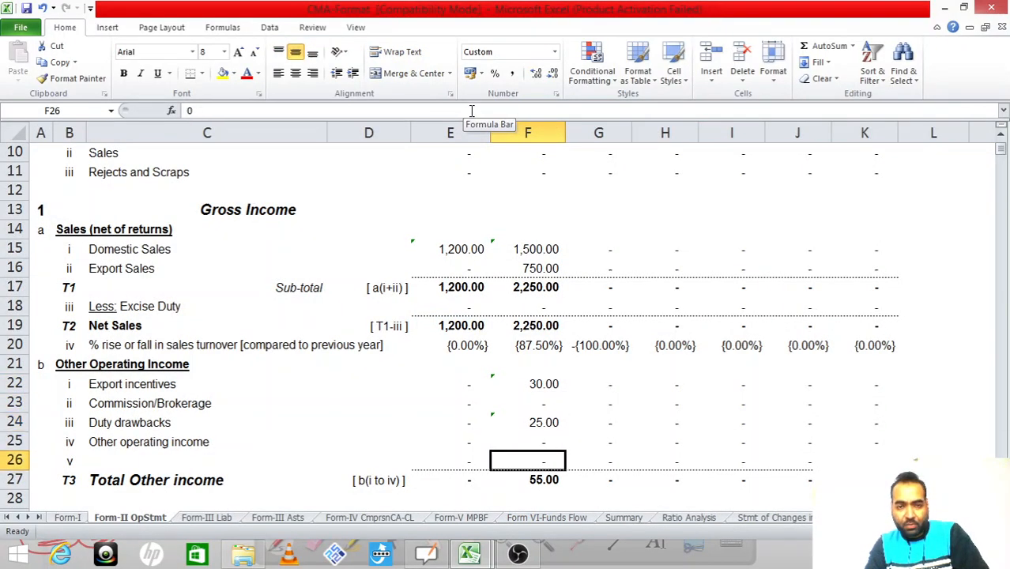
{"action": "key", "text": "Up"}
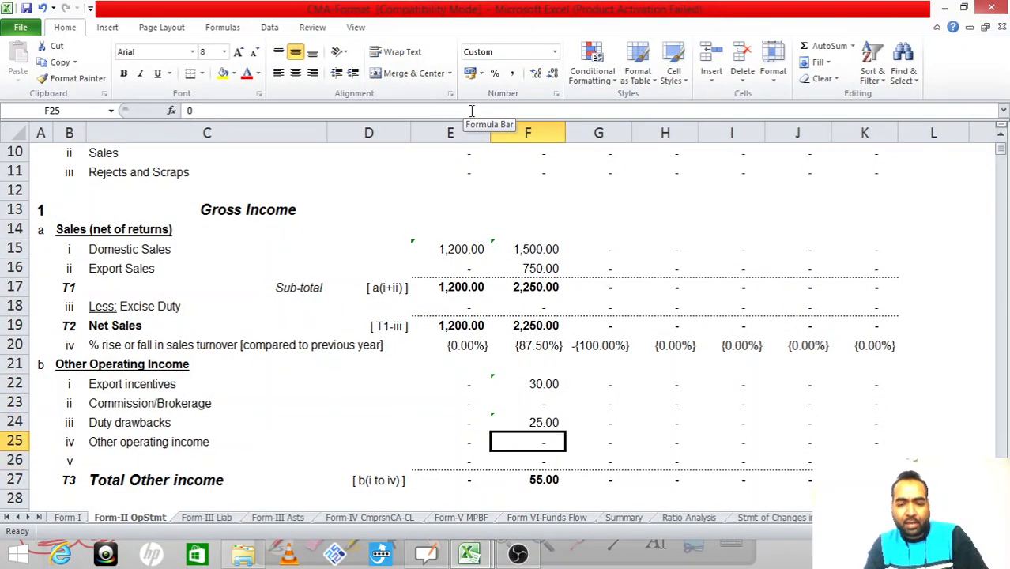
{"action": "type", "text": "=15"}
{"action": "key", "text": "Return"}
{"action": "key", "text": "Up"}
{"action": "key", "text": "Left"}
{"action": "key", "text": "Left"}
{"action": "key", "text": "Left"}
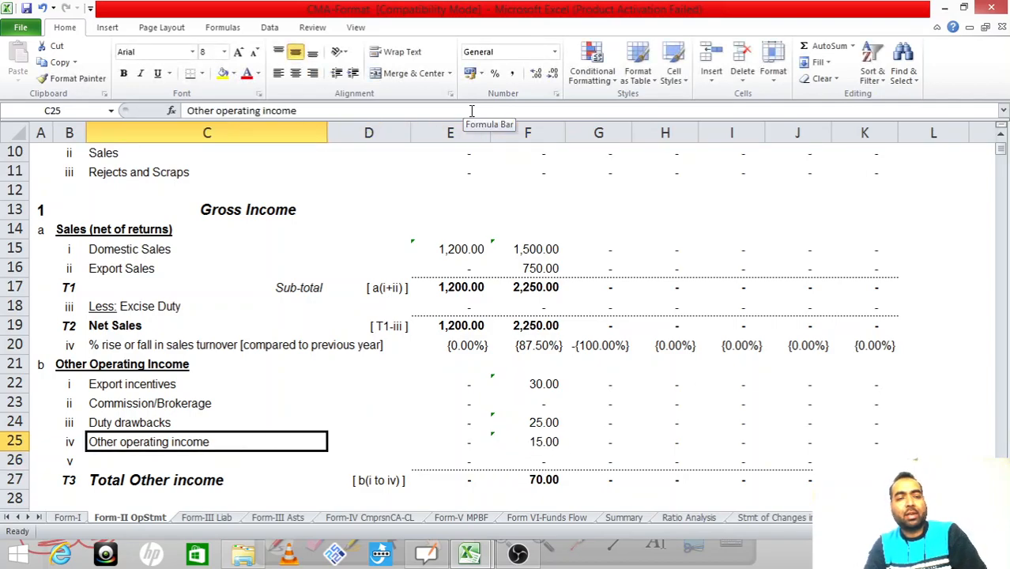
{"action": "key", "text": "Right"}
{"action": "key", "text": "Right"}
{"action": "key", "text": "Right"}
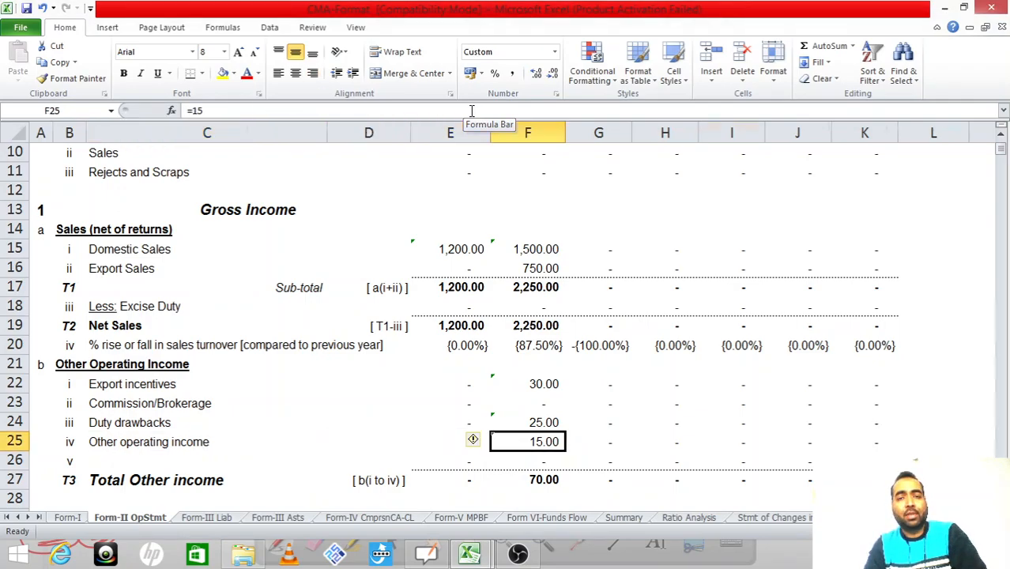
Step: Look up Insurance settlement in the Profit and loss account workbook and enter =3 as CMA-Format's Year 2 Other non-operating income
{"action": "key", "text": "ctrl+Tab"}
{"action": "key", "text": "Left"}
{"action": "key", "text": "Down"}
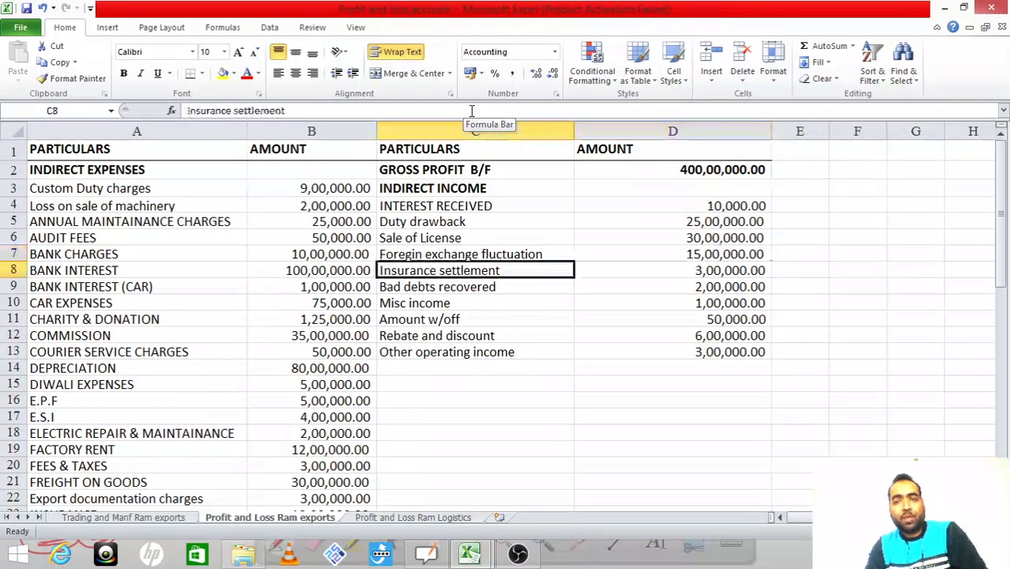
{"action": "key", "text": "Right"}
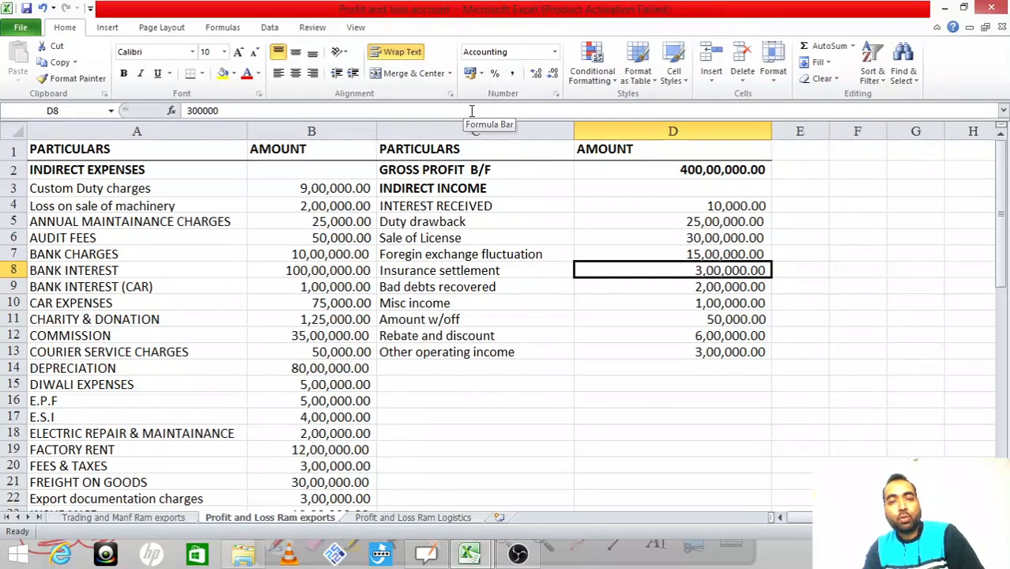
{"action": "key", "text": "alt+Tab"}
{"action": "key", "text": "Down"}
{"action": "key", "text": "Down"}
{"action": "key", "text": "Down"}
{"action": "key", "text": "Down"}
{"action": "key", "text": "Down"}
{"action": "key", "text": "Down"}
{"action": "key", "text": "Down"}
{"action": "key", "text": "Down"}
{"action": "key", "text": "Down"}
{"action": "key", "text": "Down"}
{"action": "key", "text": "Down"}
{"action": "key", "text": "Down"}
{"action": "key", "text": "Down"}
{"action": "key", "text": "Down"}
{"action": "key", "text": "Down"}
{"action": "key", "text": "Down"}
{"action": "key", "text": "Down"}
{"action": "key", "text": "Down"}
{"action": "key", "text": "Down"}
{"action": "key", "text": "Down"}
{"action": "key", "text": "Down"}
{"action": "key", "text": "Down"}
{"action": "key", "text": "Down"}
{"action": "key", "text": "Down"}
{"action": "key", "text": "Down"}
{"action": "key", "text": "Down"}
{"action": "key", "text": "Down"}
{"action": "key", "text": "Down"}
{"action": "key", "text": "Down"}
{"action": "key", "text": "Down"}
{"action": "key", "text": "Down"}
{"action": "key", "text": "Down"}
{"action": "key", "text": "Down"}
{"action": "key", "text": "Down"}
{"action": "key", "text": "Down"}
{"action": "key", "text": "Down"}
{"action": "key", "text": "Down"}
{"action": "key", "text": "Down"}
{"action": "key", "text": "Down"}
{"action": "key", "text": "Down"}
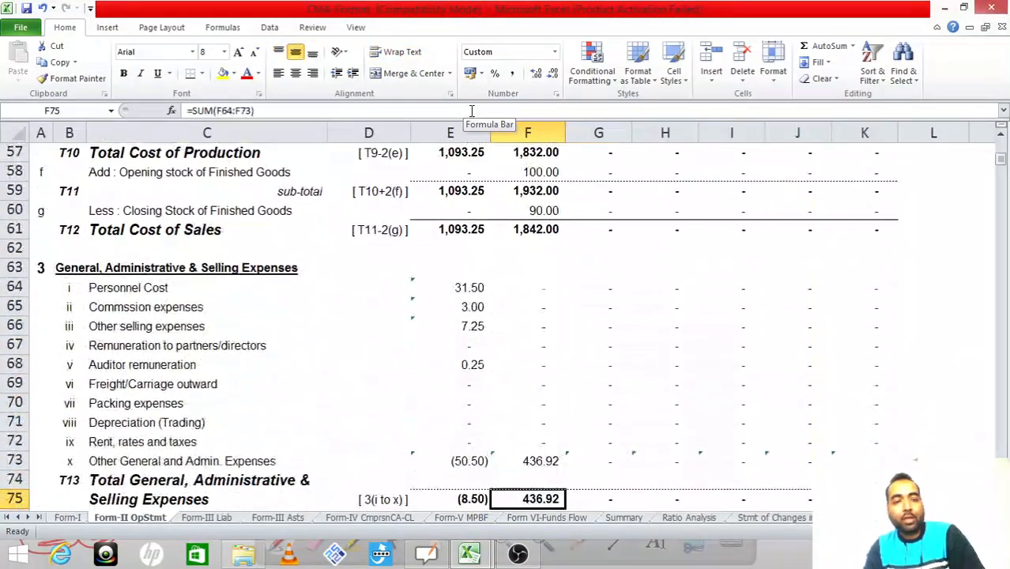
{"action": "key", "text": "Down"}
{"action": "key", "text": "Down"}
{"action": "key", "text": "Down"}
{"action": "key", "text": "Down"}
{"action": "key", "text": "Down"}
{"action": "key", "text": "Down"}
{"action": "key", "text": "Down"}
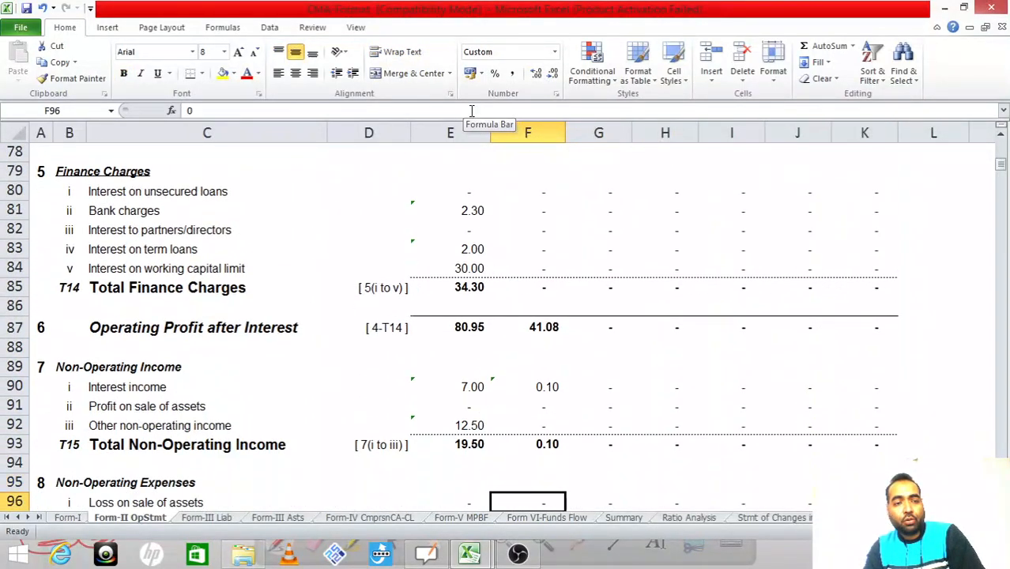
{"action": "key", "text": "Up"}
{"action": "key", "text": "Up"}
{"action": "key", "text": "Up"}
{"action": "key", "text": "Up"}
{"action": "key", "text": "Up"}
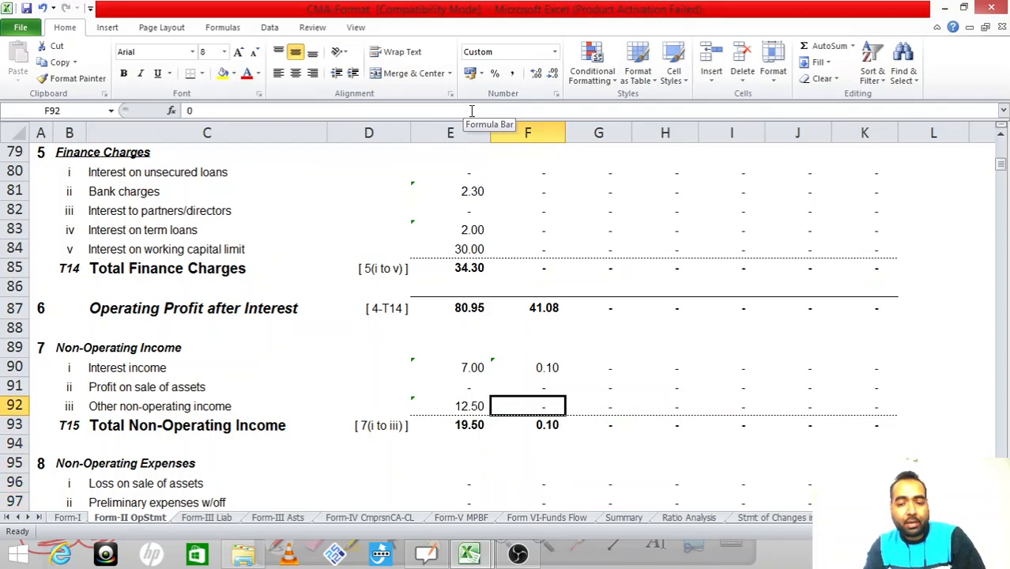
{"action": "type", "text": "=3"}
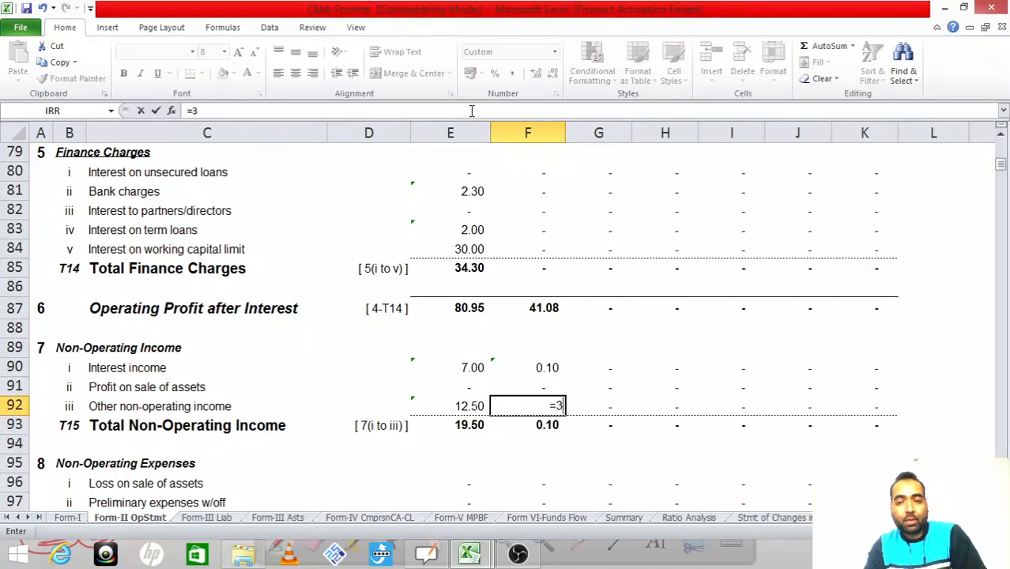
{"action": "key", "text": "Return"}
{"action": "key", "text": "Up"}
Step: Look up Bad debts recovered in the Profit and loss account workbook and add +2 to CMA-Format's Year 2 Other non-operating income formula
{"action": "key", "text": "alt+Tab"}
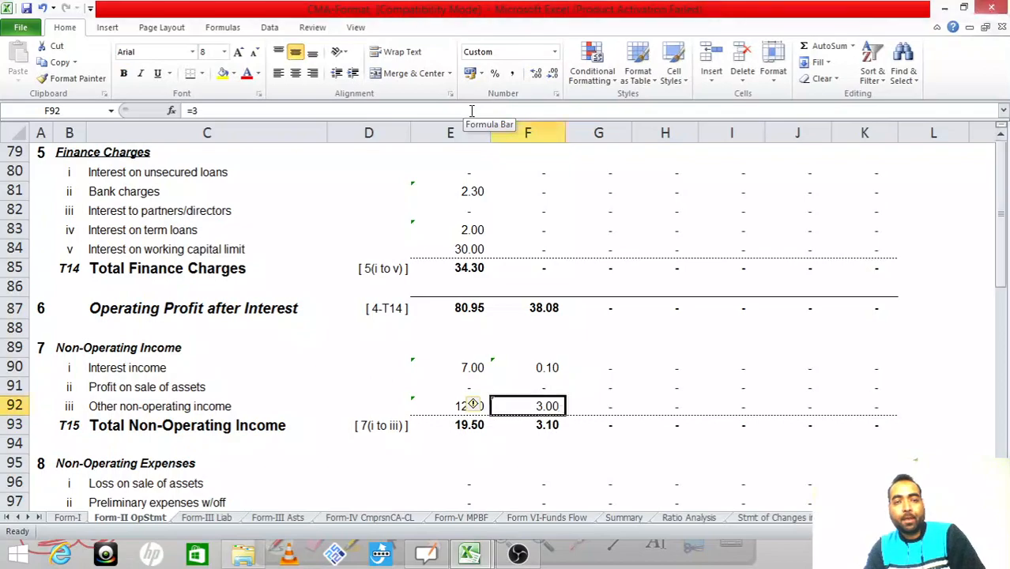
{"action": "key", "text": "Left"}
{"action": "key", "text": "Down"}
{"action": "key", "text": "Right"}
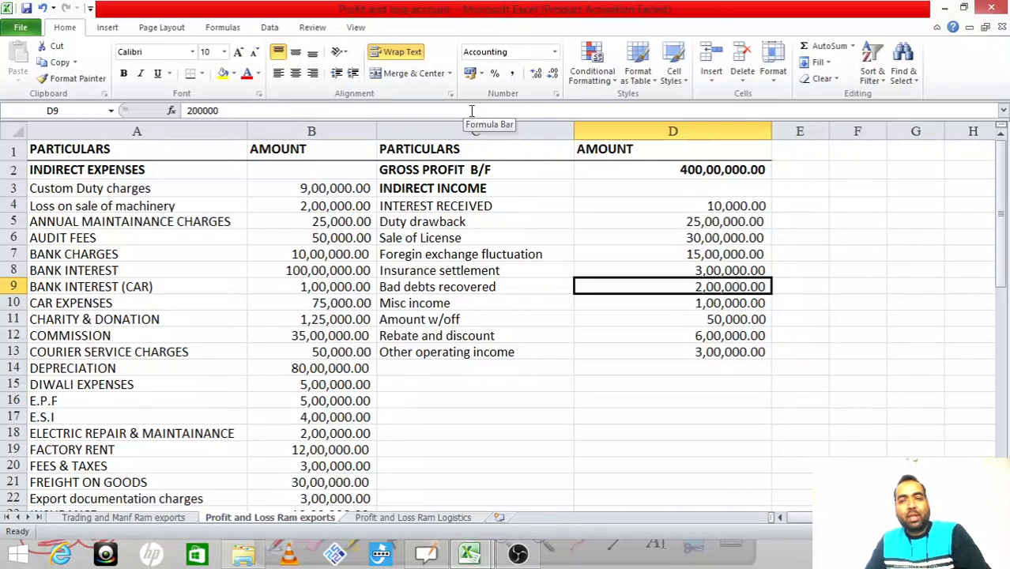
{"action": "key", "text": "ctrl+Tab"}
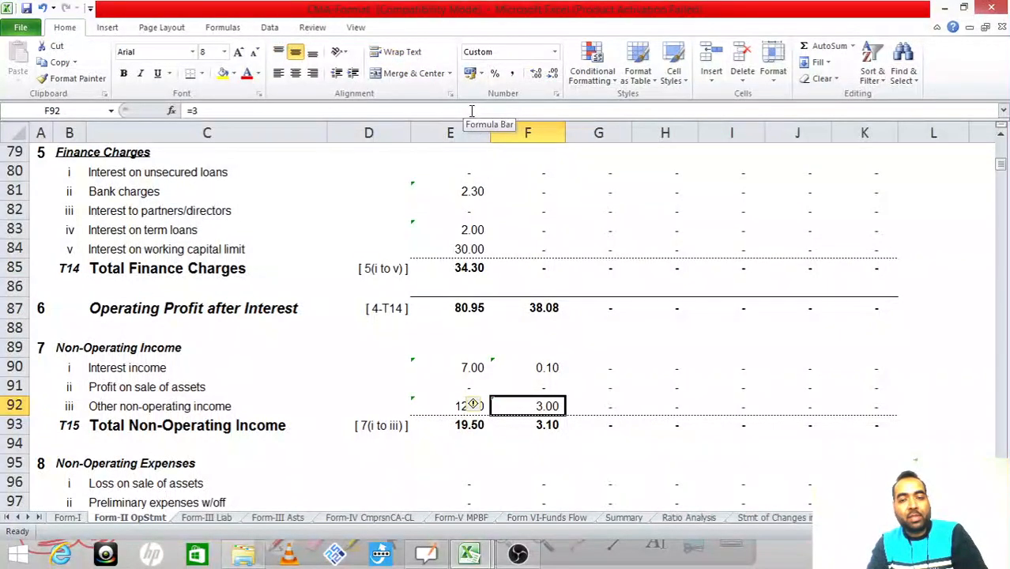
{"action": "left_click", "coordinate": [362, 110]}
{"action": "type", "text": "+2"}
{"action": "key", "text": "Return"}
{"action": "key", "text": "Up"}
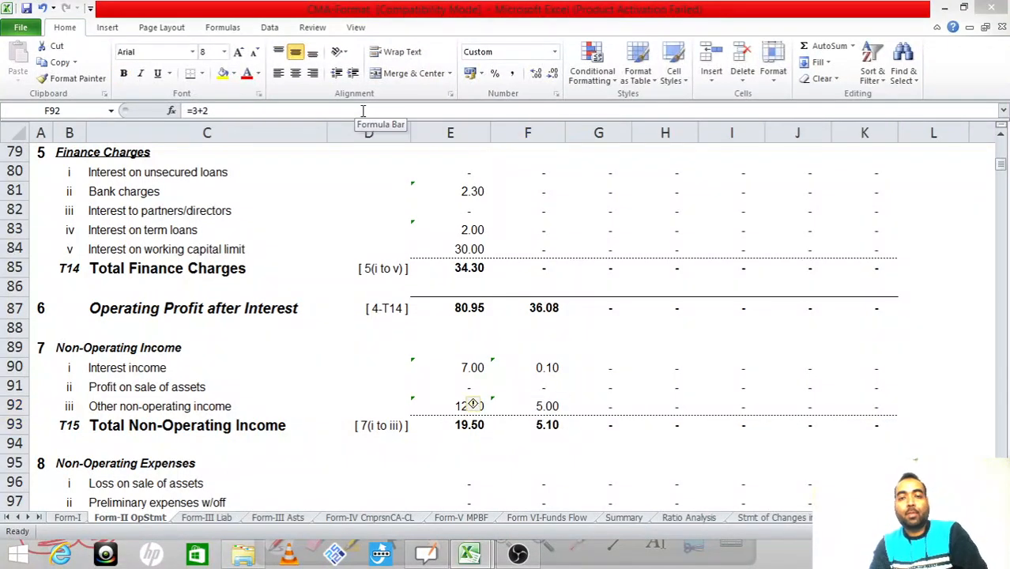
Step: Look up Misc income and Amount w/off in the Profit and loss account workbook and add +1.5 to CMA-Format's Year 2 Other non-operating income
{"action": "key", "text": "ctrl+Tab"}
{"action": "key", "text": "Down"}
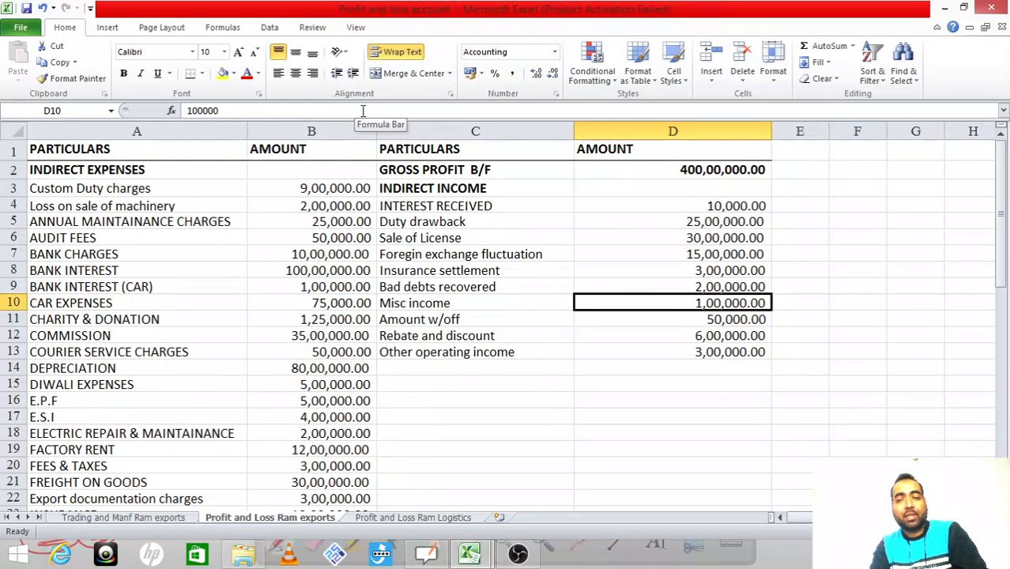
{"action": "key", "text": "Left"}
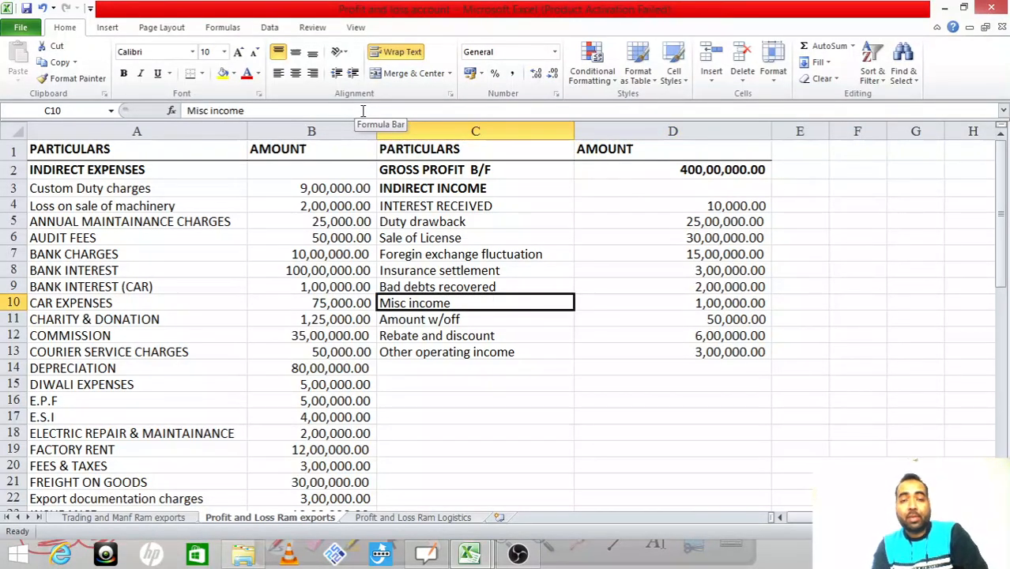
{"action": "key", "text": "Down"}
{"action": "key", "text": "Right"}
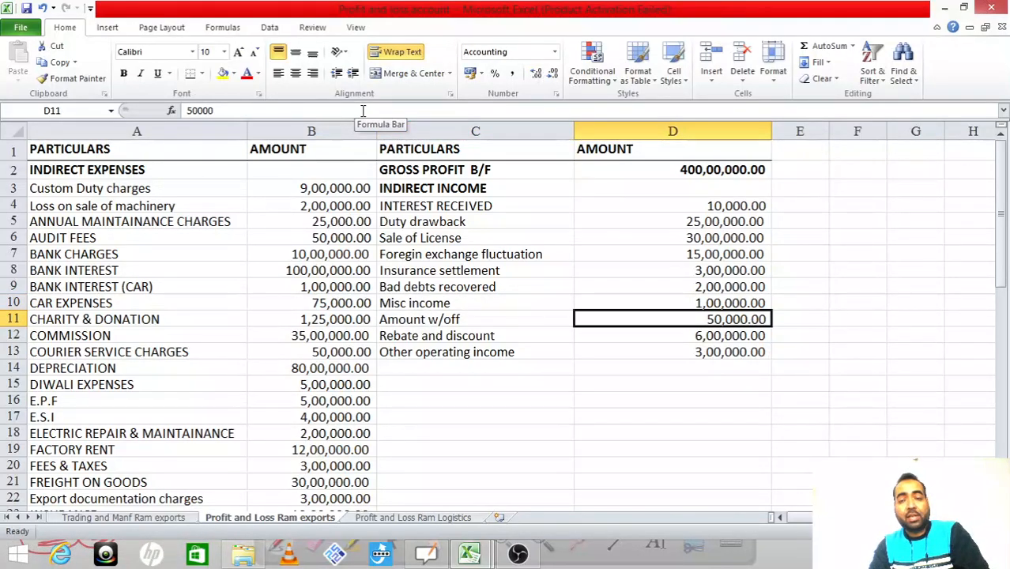
{"action": "key", "text": "Up"}
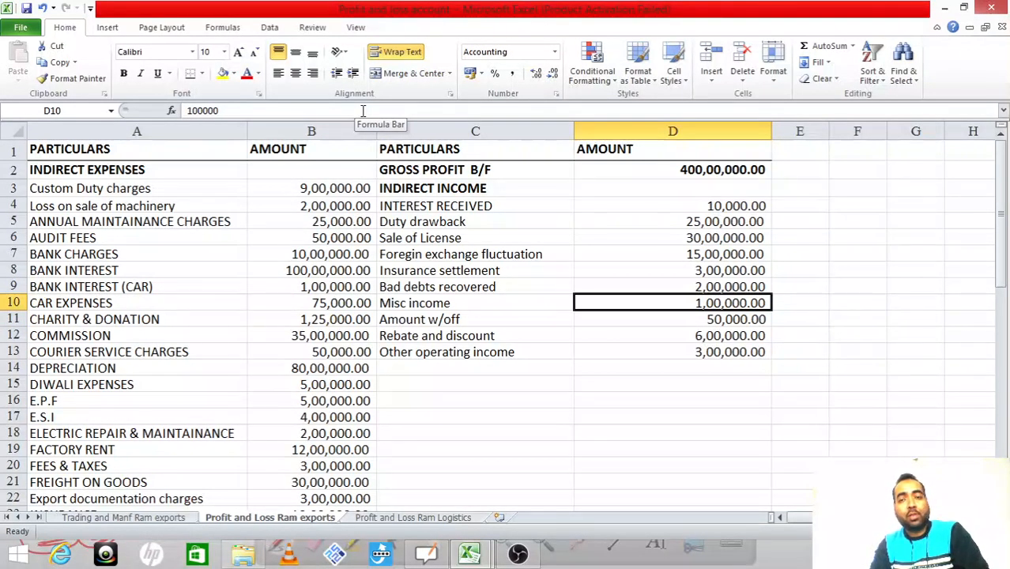
{"action": "key", "text": "shift+Down"}
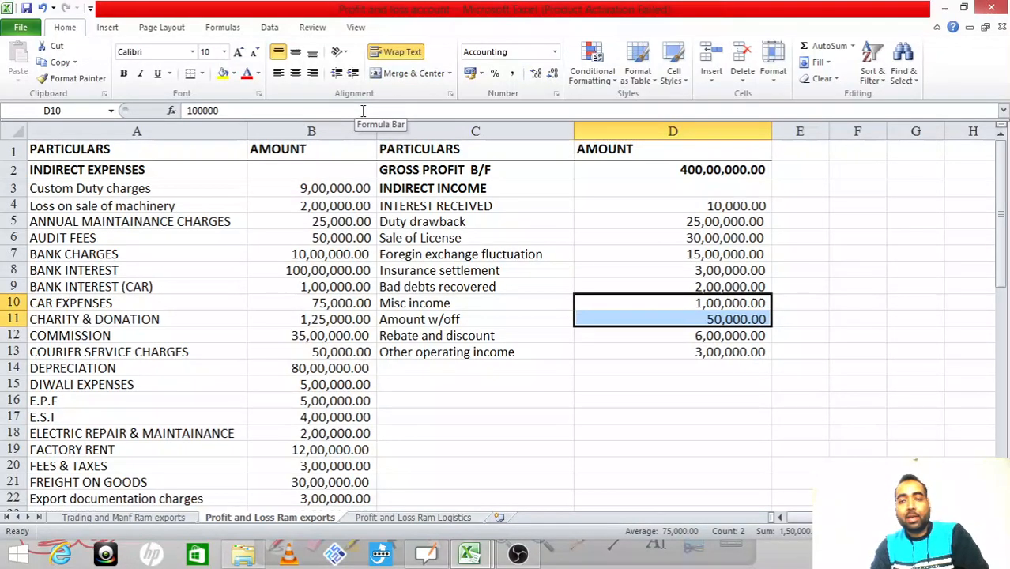
{"action": "key", "text": "alt+Tab"}
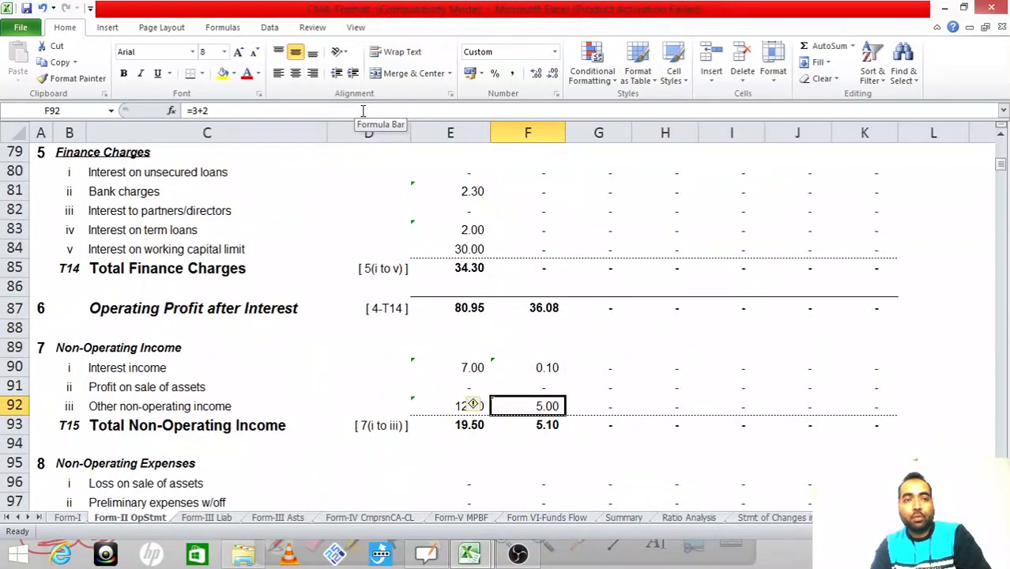
{"action": "left_click", "coordinate": [348, 111]}
{"action": "type", "text": "+1.5"}
{"action": "key", "text": "Return"}
{"action": "key", "text": "Up"}
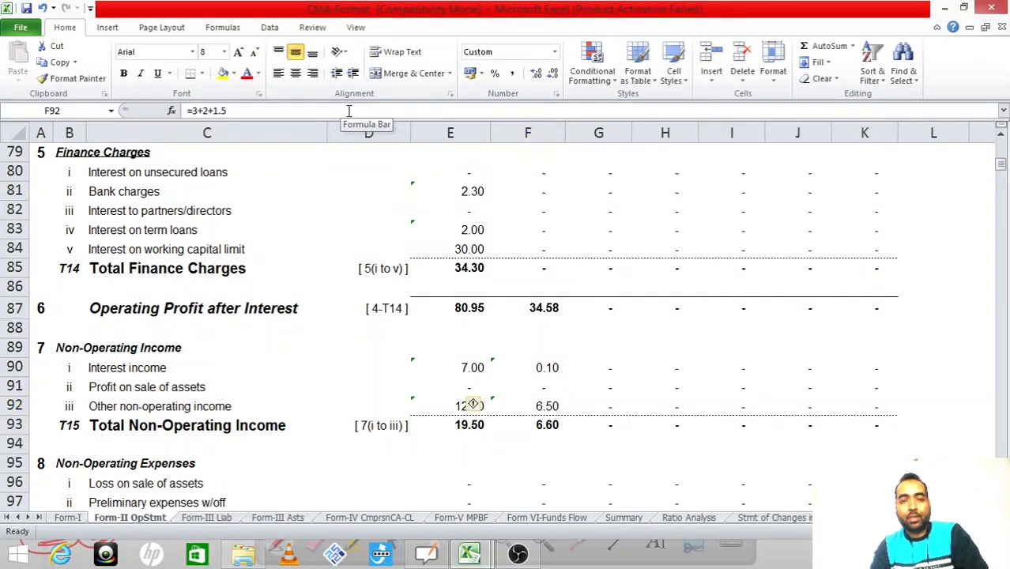
Step: Look up Other operating income in the Profit and loss account workbook and add +3 to CMA-Format's Year 2 Other non-operating income formula
{"action": "key", "text": "alt+Tab"}
{"action": "key", "text": "Down"}
{"action": "key", "text": "Down"}
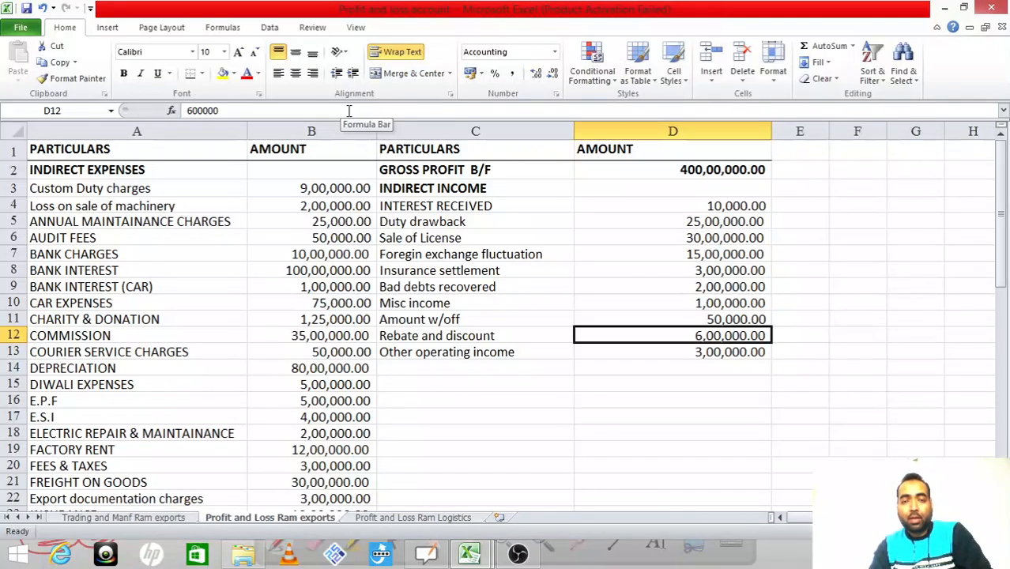
{"action": "key", "text": "Down"}
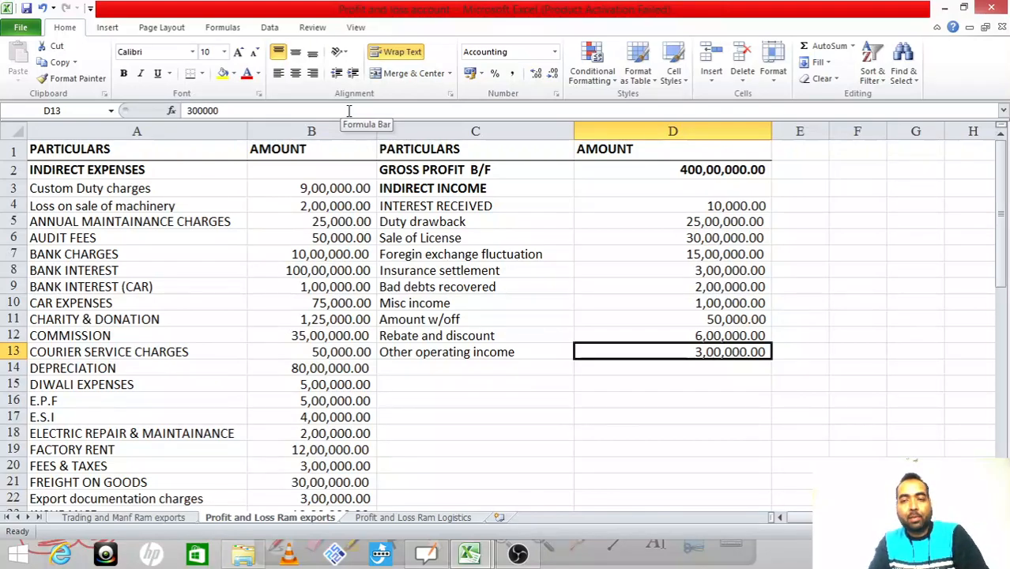
{"action": "key", "text": "alt+Tab"}
{"action": "left_click", "coordinate": [339, 108]}
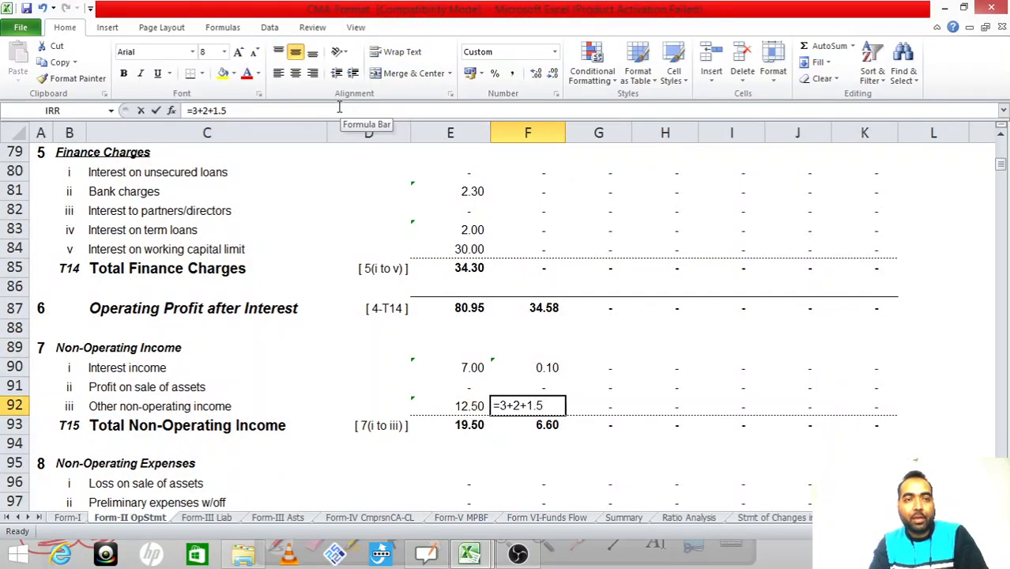
{"action": "type", "text": "+3"}
{"action": "key", "text": "Return"}
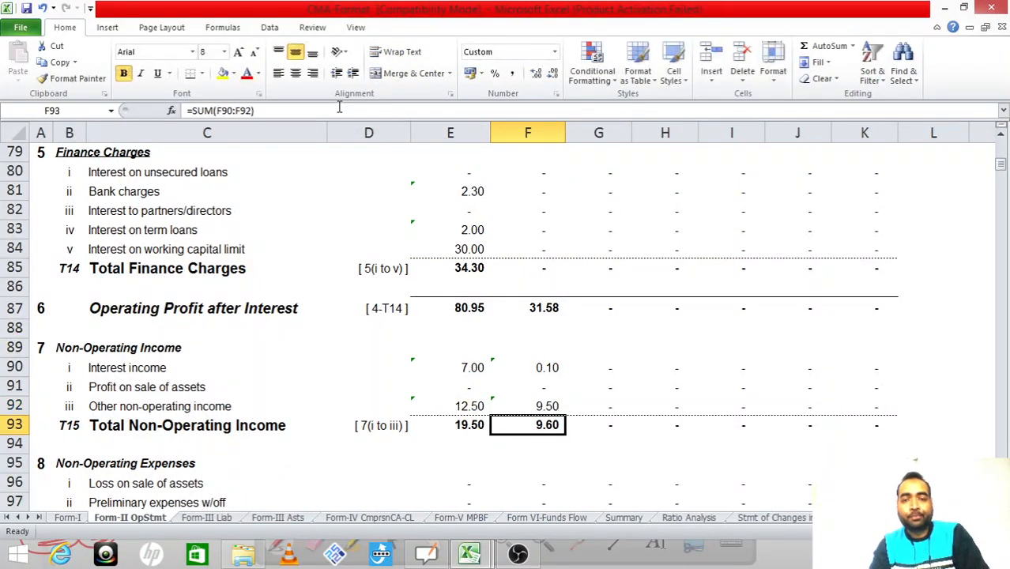
{"action": "key", "text": "Up"}
Step: Look up Rebate and discount in the Profit and loss account workbook and extend CMA-Format's Year 2 Other operating income formula to =15+6
{"action": "key", "text": "alt+Tab"}
{"action": "key", "text": "Up"}
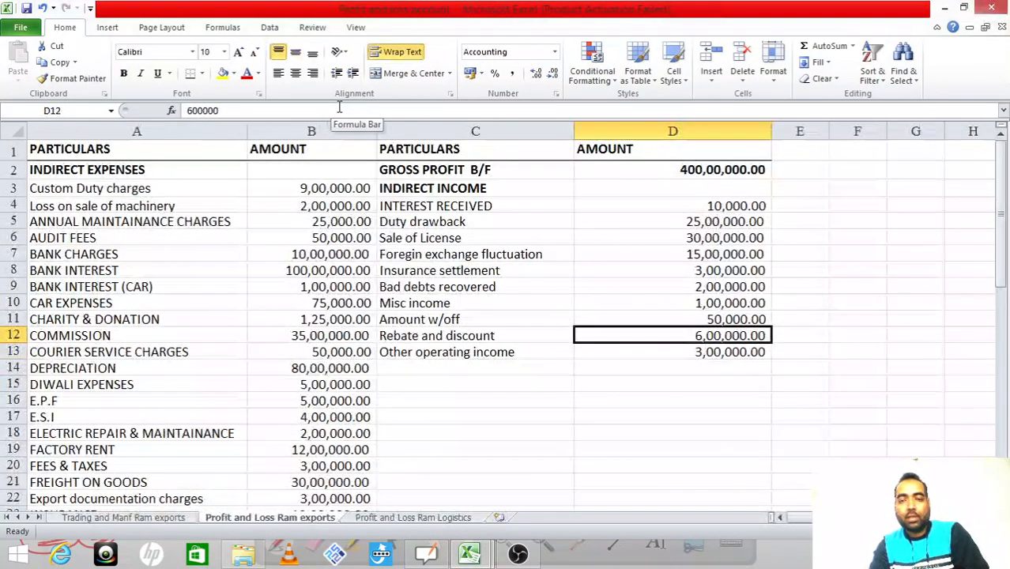
{"action": "key", "text": "alt+Tab"}
{"action": "key", "text": "Up"}
{"action": "key", "text": "Up"}
{"action": "key", "text": "Up"}
{"action": "key", "text": "Up"}
{"action": "key", "text": "Up"}
{"action": "key", "text": "Up"}
{"action": "key", "text": "Up"}
{"action": "key", "text": "Up"}
{"action": "key", "text": "Up"}
{"action": "key", "text": "Up"}
{"action": "key", "text": "Up"}
{"action": "key", "text": "Up"}
{"action": "key", "text": "Up"}
{"action": "key", "text": "Up"}
{"action": "key", "text": "Up"}
{"action": "key", "text": "Up"}
{"action": "key", "text": "Up"}
{"action": "key", "text": "Up"}
{"action": "key", "text": "Up"}
{"action": "key", "text": "Up"}
{"action": "key", "text": "Up"}
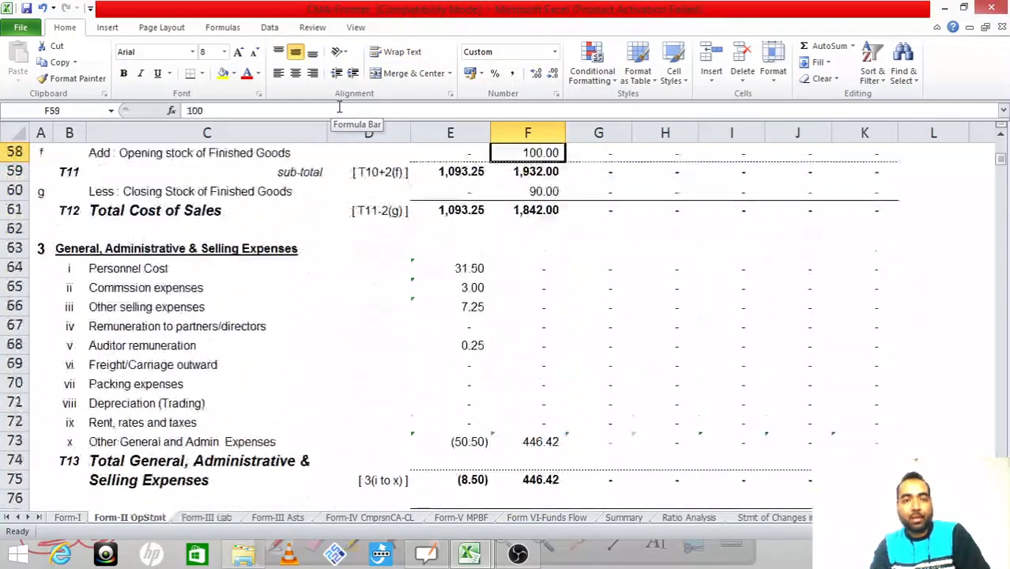
{"action": "key", "text": "Up"}
{"action": "key", "text": "Up"}
{"action": "key", "text": "Up"}
{"action": "key", "text": "Up"}
{"action": "key", "text": "Up"}
{"action": "key", "text": "Up"}
{"action": "key", "text": "Up"}
{"action": "key", "text": "Up"}
{"action": "key", "text": "Up"}
{"action": "key", "text": "Up"}
{"action": "key", "text": "Up"}
{"action": "key", "text": "Up"}
{"action": "key", "text": "Up"}
{"action": "key", "text": "Up"}
{"action": "key", "text": "Up"}
{"action": "key", "text": "Up"}
{"action": "key", "text": "Up"}
{"action": "key", "text": "Up"}
{"action": "key", "text": "Up"}
{"action": "key", "text": "Up"}
{"action": "key", "text": "Down"}
{"action": "key", "text": "Down"}
{"action": "key", "text": "Down"}
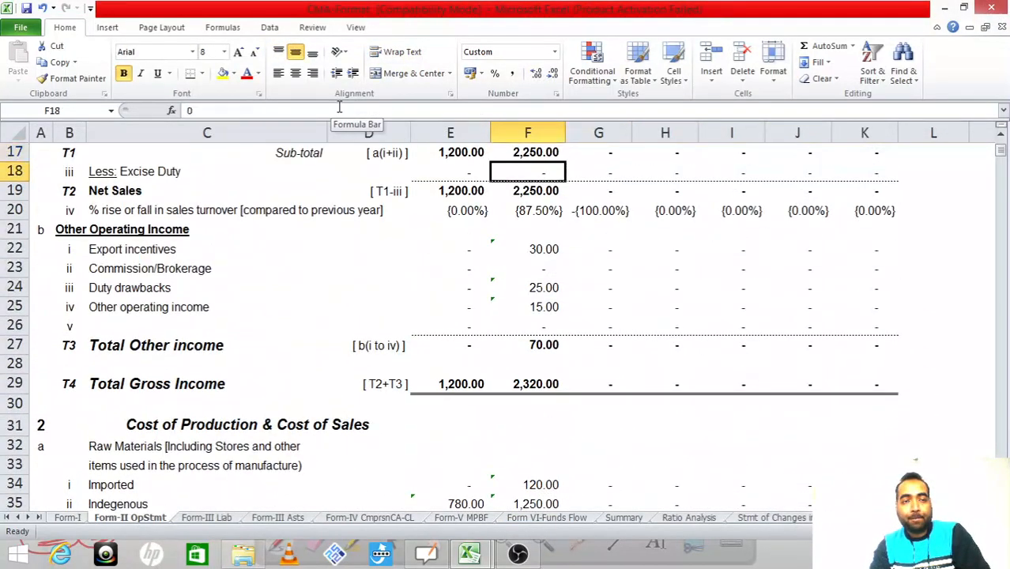
{"action": "key", "text": "Down"}
{"action": "key", "text": "Down"}
{"action": "key", "text": "Down"}
{"action": "key", "text": "Down"}
{"action": "key", "text": "Down"}
{"action": "key", "text": "alt+Tab"}
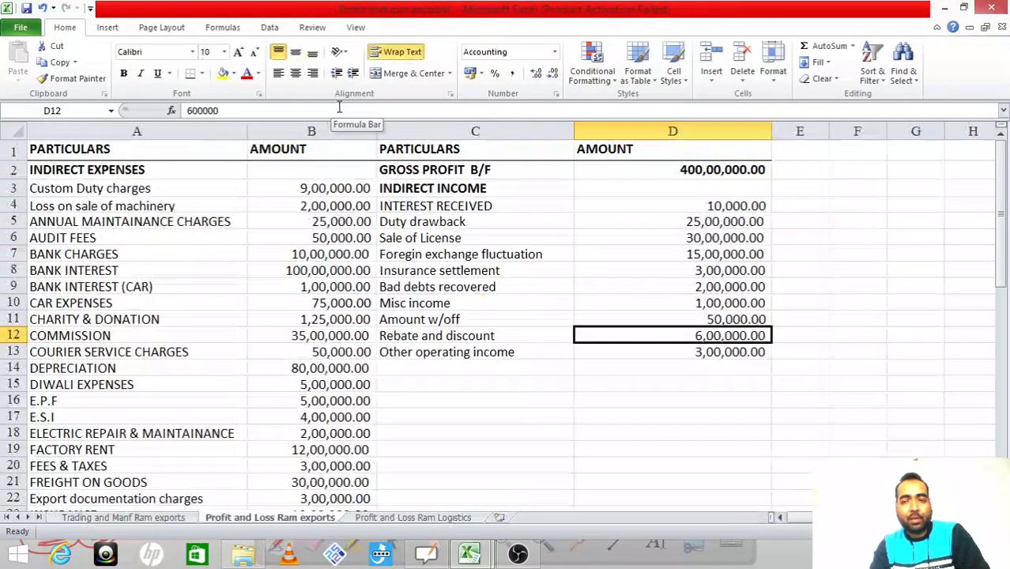
{"action": "key", "text": "alt+Tab"}
{"action": "type", "text": "=15"}
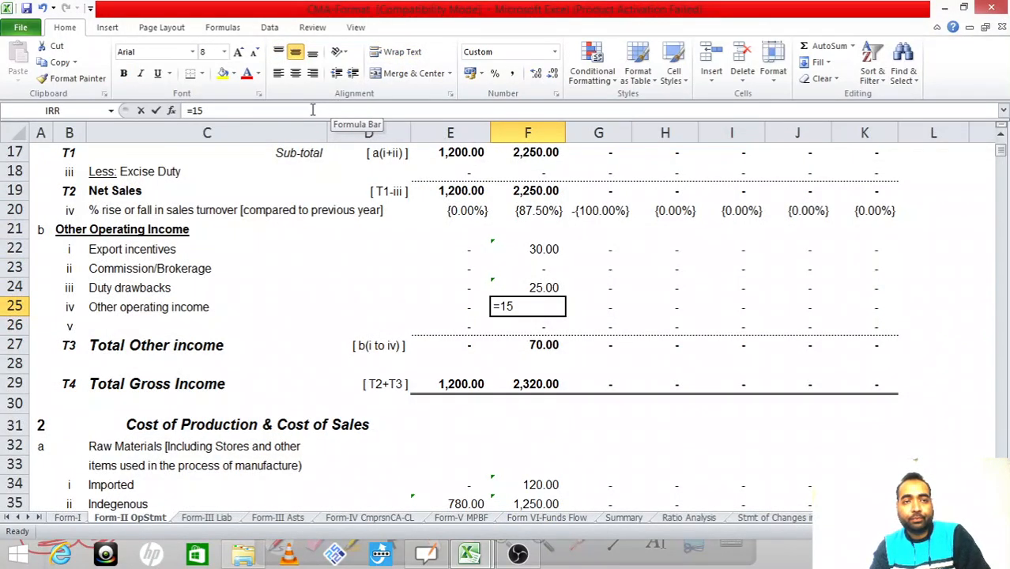
{"action": "type", "text": "+6"}
{"action": "key", "text": "Return"}
{"action": "key", "text": "Up"}
Step: Review the indirect income amounts in the Profit and loss account workbook from Rebate and discount back up to GROSS PROFIT B/F
{"action": "key", "text": "alt+Tab"}
{"action": "key", "text": "Up"}
{"action": "key", "text": "Up"}
{"action": "key", "text": "Up"}
{"action": "key", "text": "Up"}
{"action": "key", "text": "Up"}
{"action": "key", "text": "Up"}
{"action": "key", "text": "Up"}
{"action": "key", "text": "Up"}
{"action": "key", "text": "Up"}
{"action": "key", "text": "Up"}
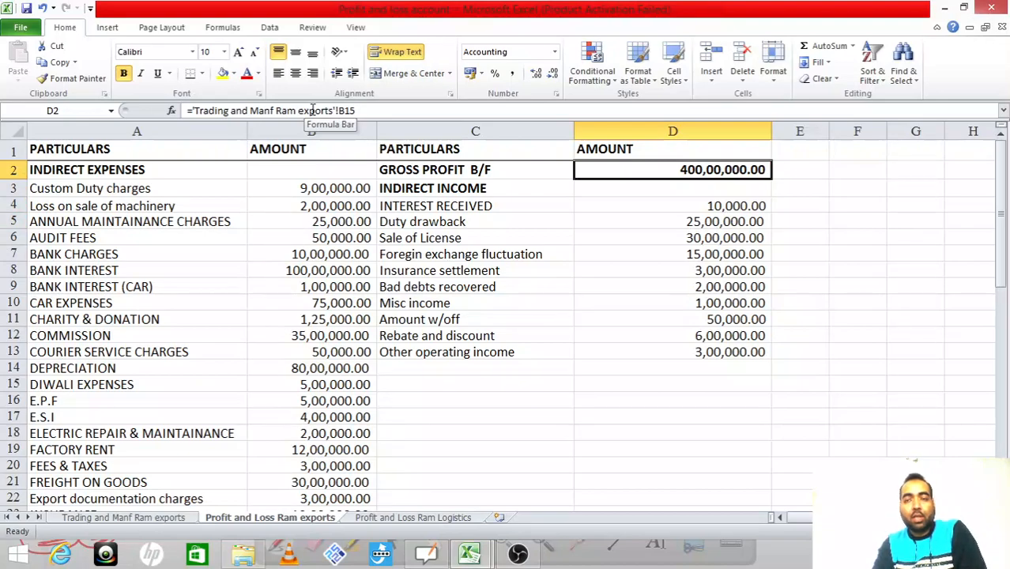
Step: Select the Duty drawback, Sale of License, Foregin exchange fluctuation and Rebate and discount amounts to read their sum
{"action": "key", "text": "Down"}
{"action": "key", "text": "Down"}
{"action": "key", "text": "Down"}
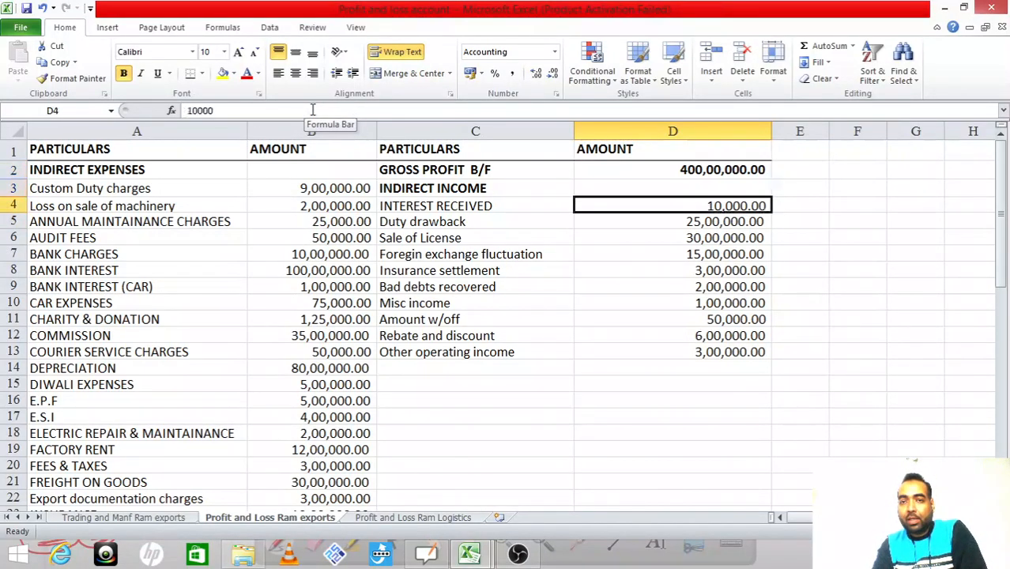
{"action": "key", "text": "shift+Down"}
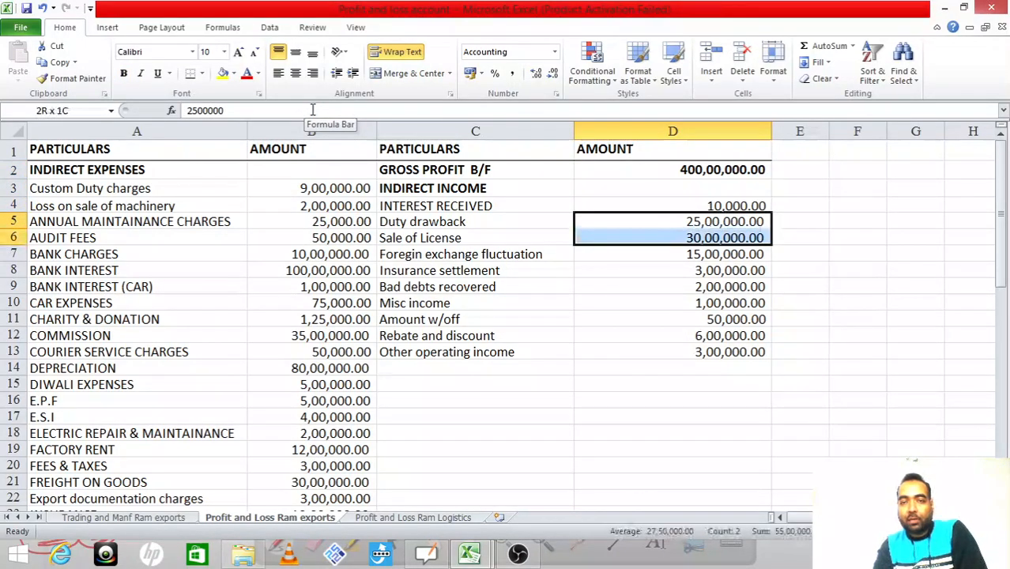
{"action": "key", "text": "shift+Down"}
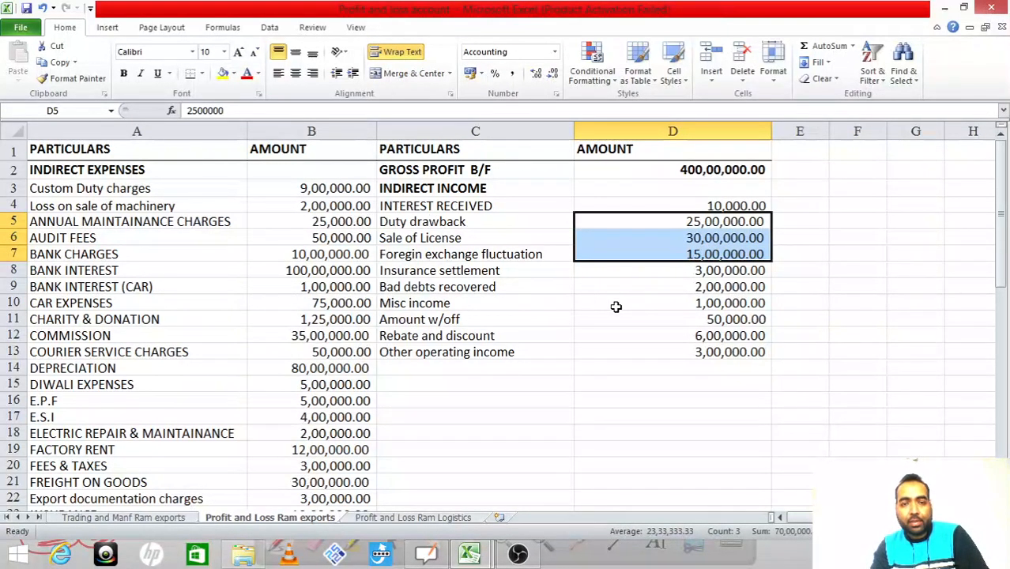
{"action": "left_click", "coordinate": [712, 336], "text": "ctrl"}
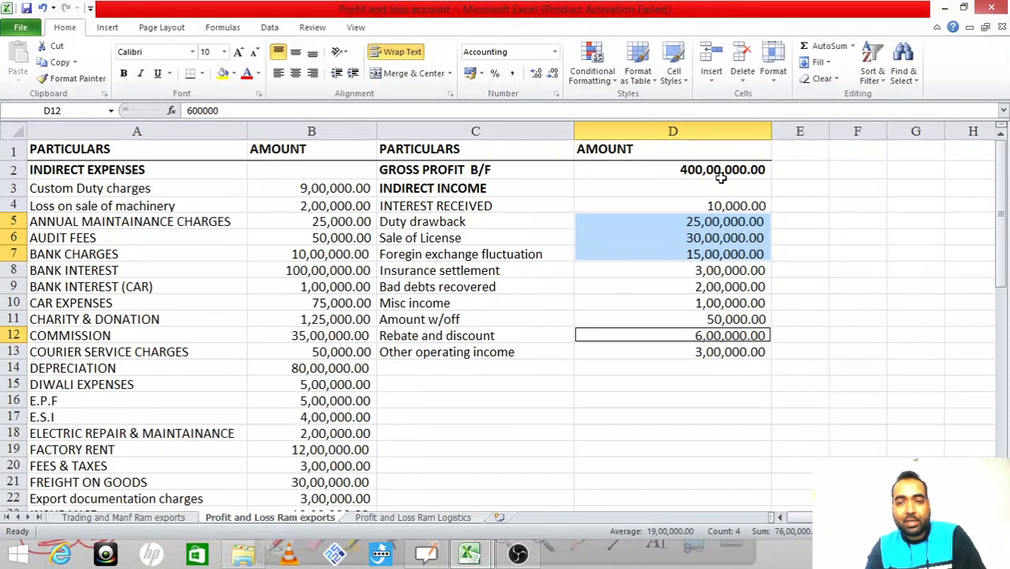
Step: Enter =47600000 in cell C15 below the indirect income list
{"action": "key", "text": "Down"}
{"action": "key", "text": "Down"}
{"action": "key", "text": "Up"}
{"action": "key", "text": "Up"}
{"action": "key", "text": "Down"}
{"action": "key", "text": "Down"}
{"action": "key", "text": "Down"}
{"action": "key", "text": "Left"}
{"action": "type", "text": "=476"}
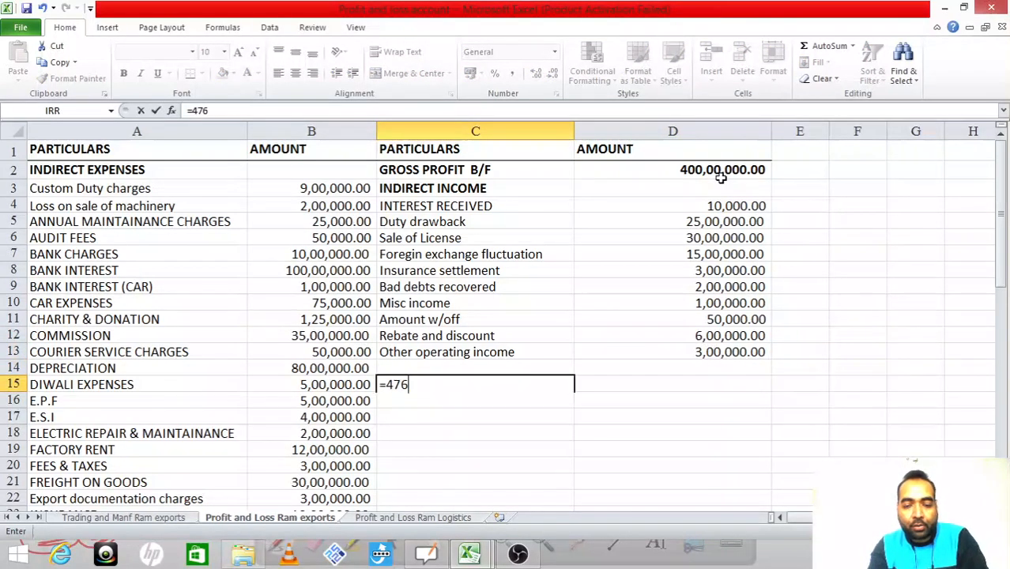
{"action": "type", "text": "00000"}
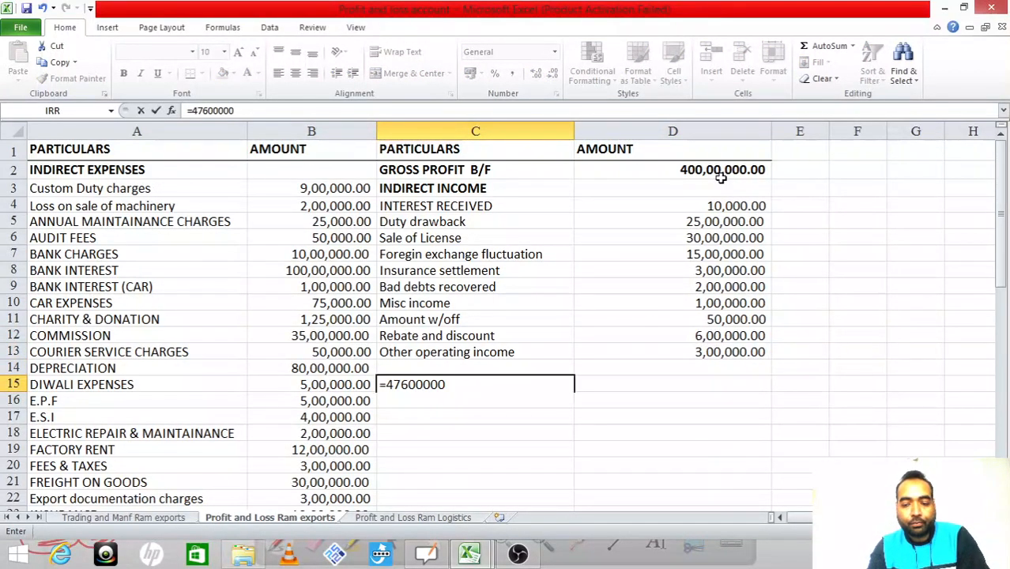
{"action": "key", "text": "Return"}
{"action": "key", "text": "Up"}
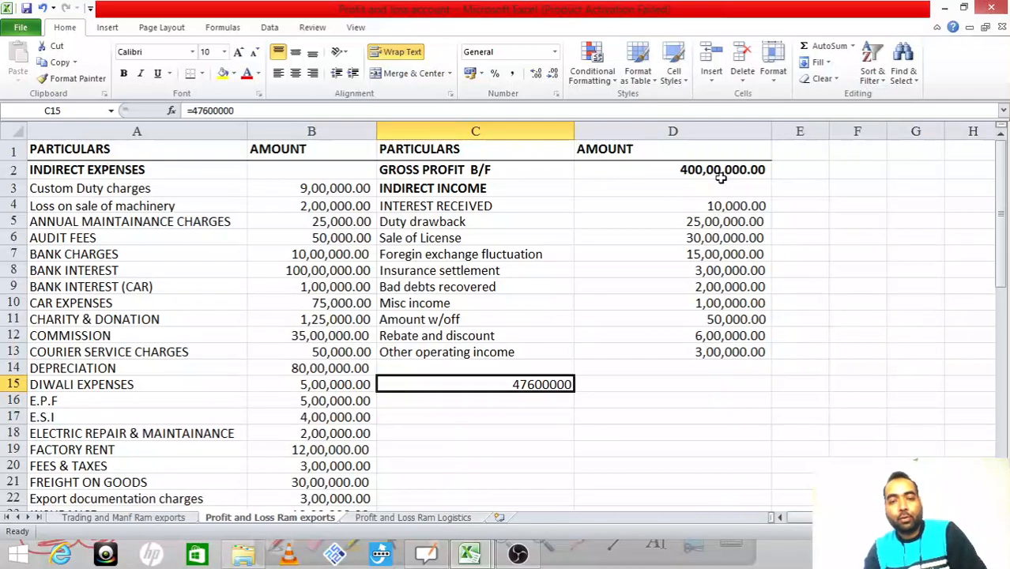
Step: Look up the Custom Duty charges amount under INDIRECT EXPENSES
{"action": "key", "text": "Up"}
{"action": "key", "text": "Up"}
{"action": "key", "text": "Left"}
{"action": "key", "text": "Right"}
{"action": "key", "text": "Right"}
{"action": "key", "text": "Up"}
{"action": "key", "text": "Left"}
{"action": "key", "text": "Left"}
{"action": "key", "text": "Up"}
{"action": "key", "text": "Left"}
{"action": "key", "text": "Up"}
{"action": "key", "text": "Up"}
{"action": "key", "text": "Up"}
{"action": "key", "text": "Up"}
{"action": "key", "text": "Up"}
{"action": "key", "text": "Up"}
{"action": "key", "text": "Up"}
{"action": "key", "text": "Up"}
{"action": "key", "text": "Up"}
{"action": "key", "text": "Up"}
{"action": "key", "text": "Down"}
{"action": "key", "text": "Down"}
{"action": "key", "text": "Right"}
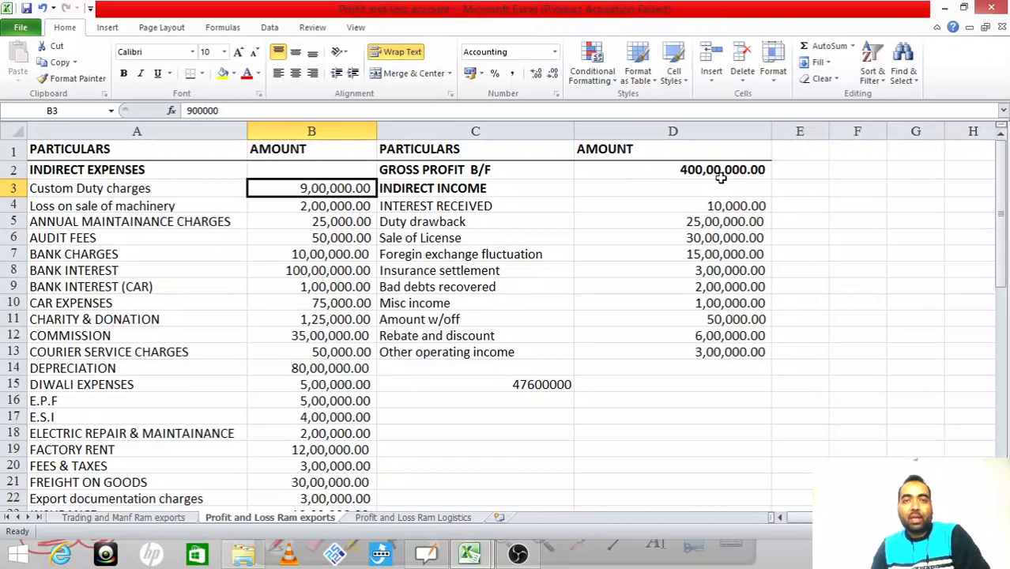
Step: Check PURCHASE Import on the Trading and Manf Ram exports sheet against Custom Duty charges on the Profit and Loss Ram exports sheet
{"action": "left_click", "coordinate": [192, 521]}
{"action": "left_click", "coordinate": [244, 233]}
{"action": "key", "text": "Right"}
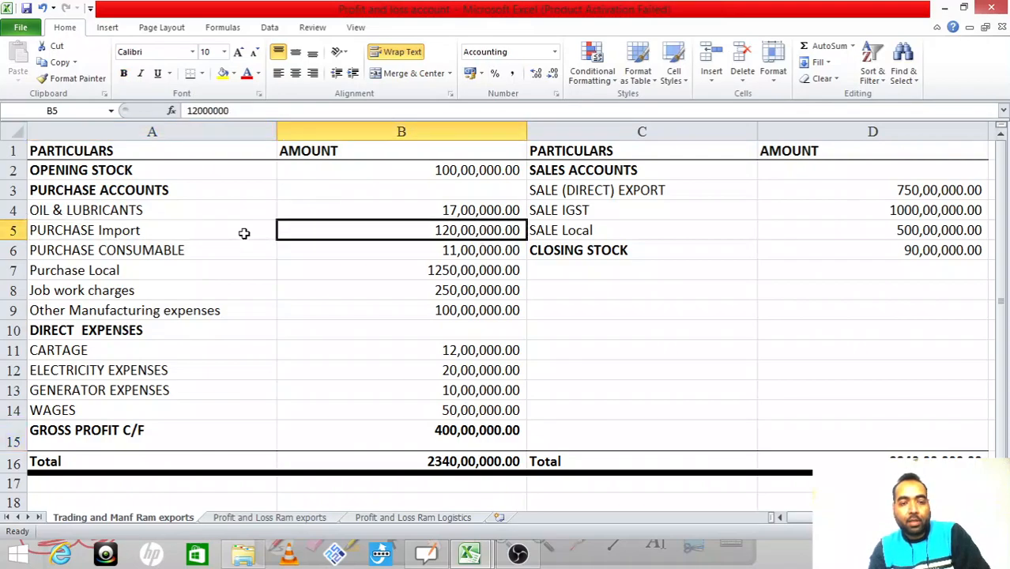
{"action": "left_click", "coordinate": [273, 518]}
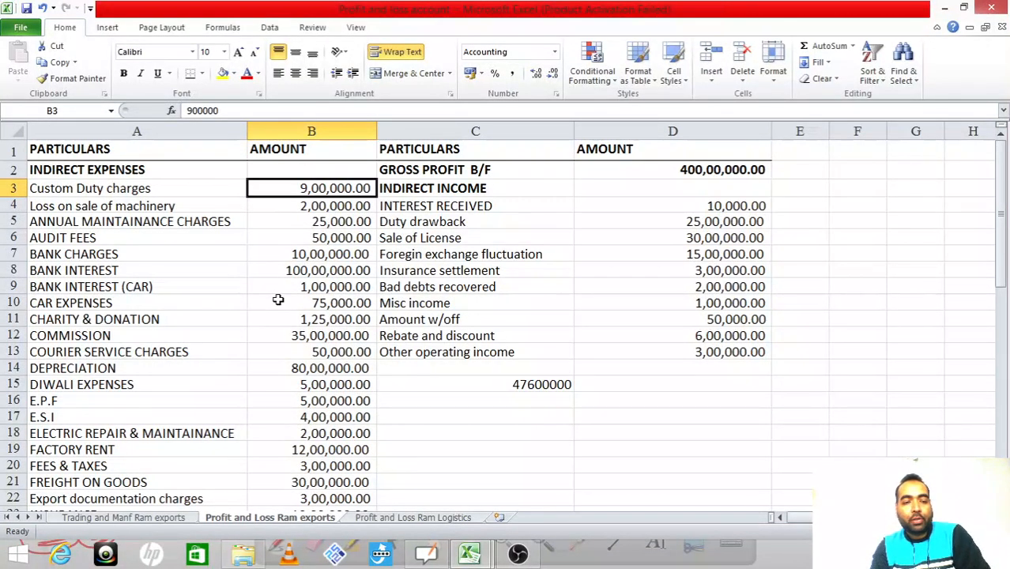
{"action": "left_click", "coordinate": [163, 518]}
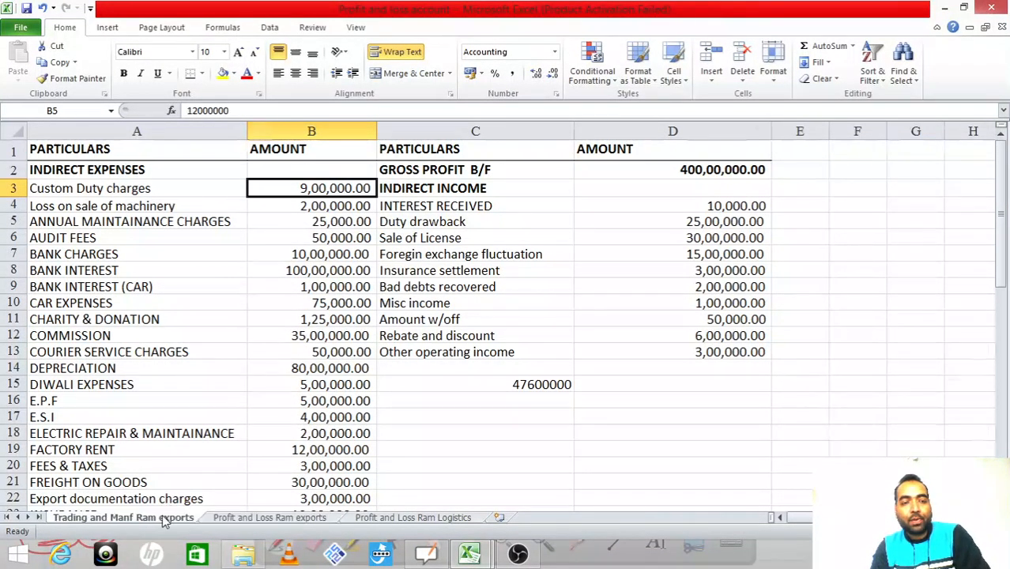
{"action": "left_click", "coordinate": [266, 520]}
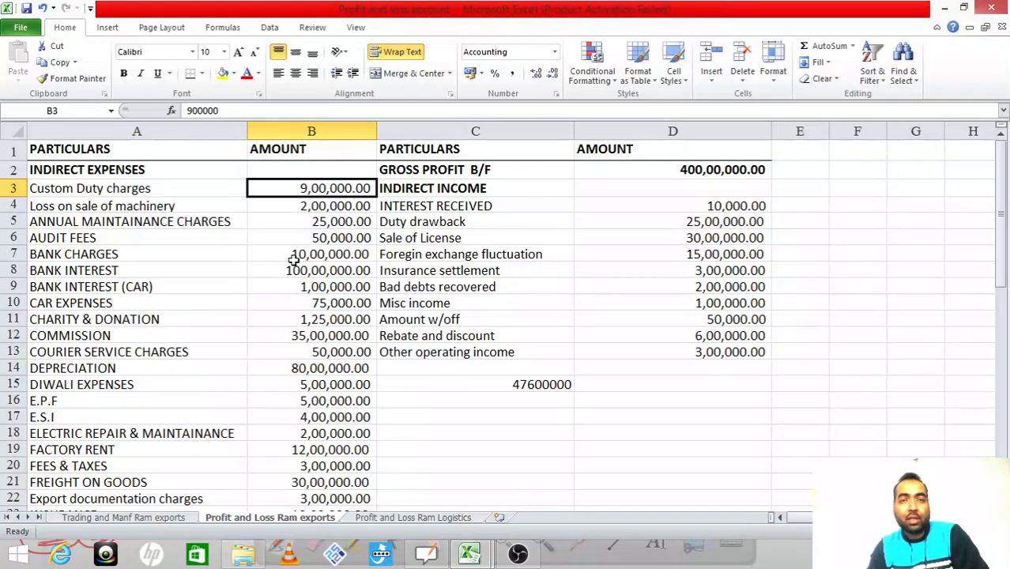
Step: Switch to the CMA-Format workbook and label row viii under Direct Expenses "Other direct expenses"
{"action": "key", "text": "alt+Tab"}
{"action": "key", "text": "Down"}
{"action": "key", "text": "Down"}
{"action": "key", "text": "Down"}
{"action": "key", "text": "Down"}
{"action": "key", "text": "Down"}
{"action": "key", "text": "Down"}
{"action": "key", "text": "Down"}
{"action": "key", "text": "Down"}
{"action": "key", "text": "Down"}
{"action": "key", "text": "Down"}
{"action": "key", "text": "Down"}
{"action": "key", "text": "Down"}
{"action": "key", "text": "Down"}
{"action": "key", "text": "Down"}
{"action": "key", "text": "Down"}
{"action": "key", "text": "Down"}
{"action": "key", "text": "Down"}
{"action": "key", "text": "Down"}
{"action": "key", "text": "Down"}
{"action": "key", "text": "Down"}
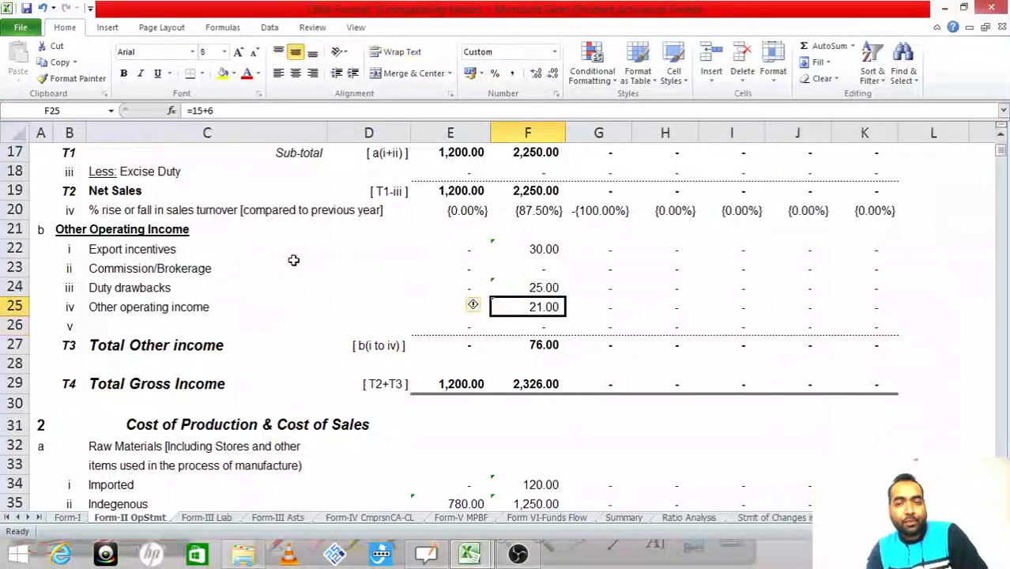
{"action": "key", "text": "Down"}
{"action": "key", "text": "Down"}
{"action": "key", "text": "Down"}
{"action": "key", "text": "Down"}
{"action": "key", "text": "Down"}
{"action": "key", "text": "Up"}
{"action": "key", "text": "Up"}
{"action": "key", "text": "Up"}
{"action": "key", "text": "Up"}
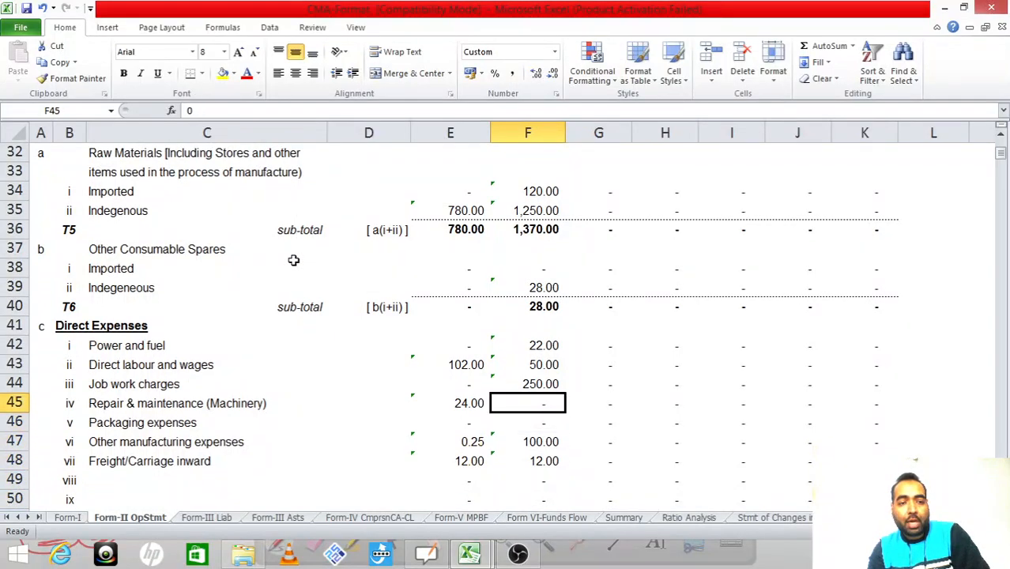
{"action": "key", "text": "Down"}
{"action": "key", "text": "Down"}
{"action": "key", "text": "Left"}
{"action": "key", "text": "Left"}
{"action": "key", "text": "Left"}
{"action": "key", "text": "Right"}
{"action": "key", "text": "Up"}
{"action": "key", "text": "Right"}
{"action": "key", "text": "Right"}
{"action": "key", "text": "Left"}
{"action": "key", "text": "Left"}
{"action": "key", "text": "Left"}
{"action": "key", "text": "Right"}
{"action": "key", "text": "Down"}
{"action": "key", "text": "Left"}
{"action": "key", "text": "Down"}
{"action": "type", "text": "Othwers"}
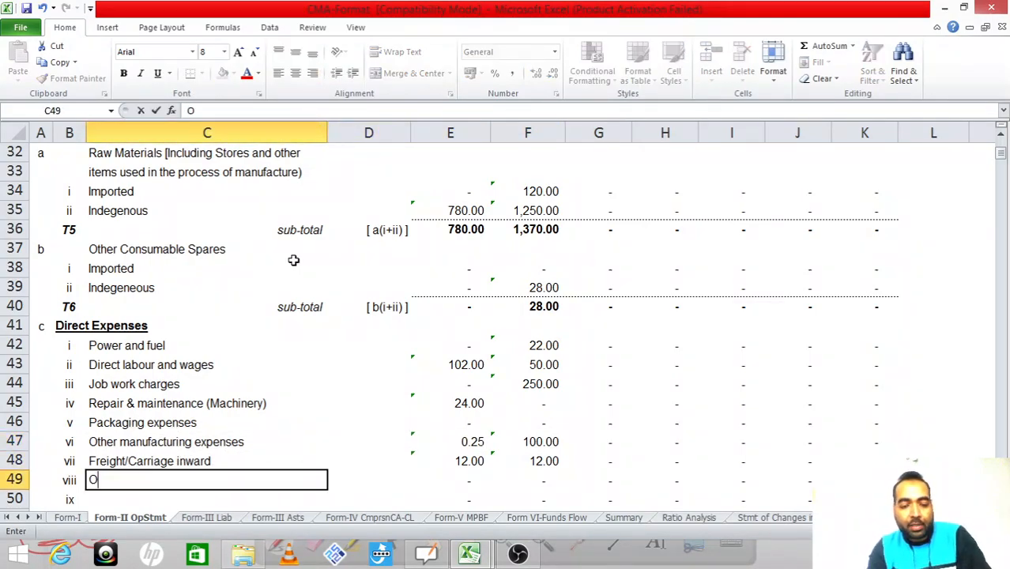
{"action": "key", "text": "BackSpace"}
{"action": "key", "text": "BackSpace"}
{"action": "key", "text": "BackSpace"}
{"action": "key", "text": "BackSpace"}
{"action": "type", "text": "er direct expenses"}
{"action": "key", "text": "Right"}
{"action": "key", "text": "Right"}
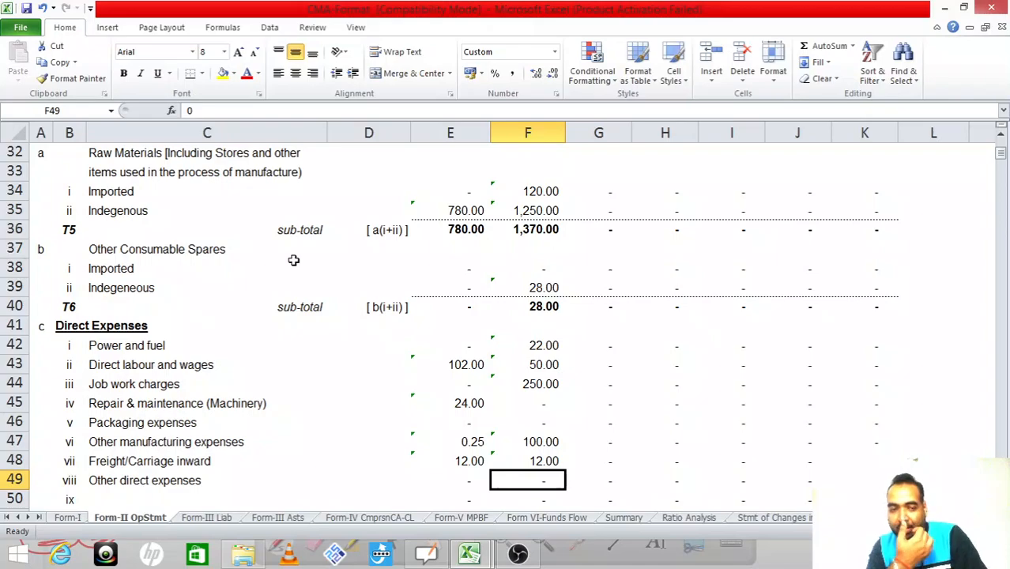
Step: Set the Year 2 amount of Other direct expenses to =9
{"action": "key", "text": "alt+Tab"}
{"action": "key", "text": "alt+Tab"}
{"action": "type", "text": "=9"}
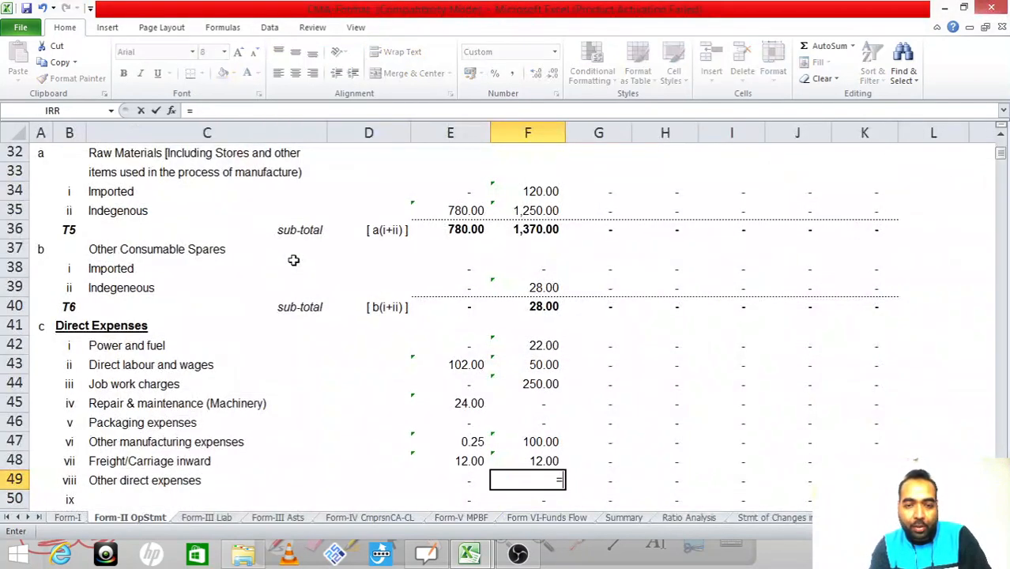
{"action": "key", "text": "Return"}
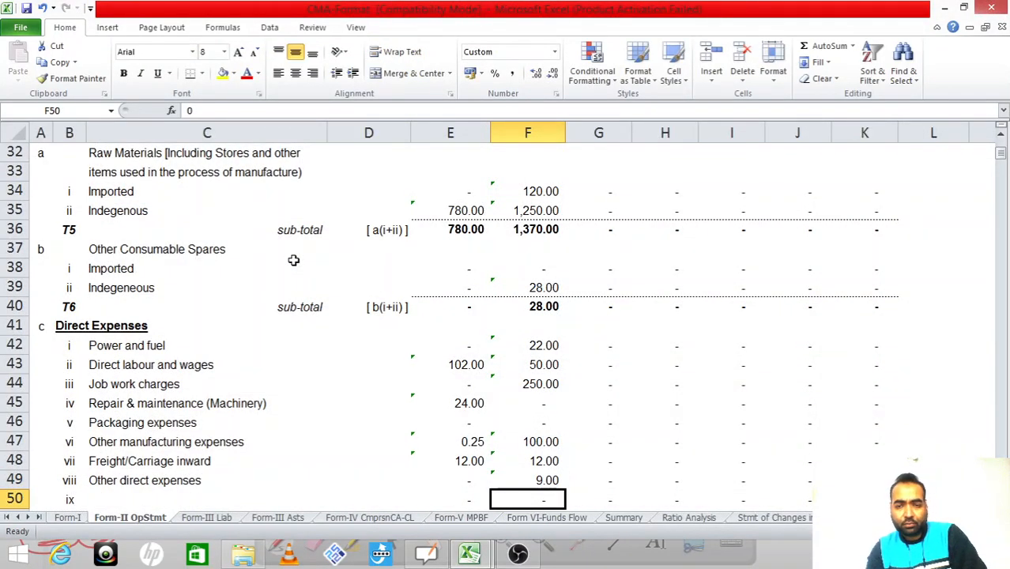
Step: Switch to the Profit and loss account workbook and enter =9 in C16, below the 47600000 figure
{"action": "key", "text": "alt+Tab"}
{"action": "key", "text": "Right"}
{"action": "key", "text": "Down"}
{"action": "key", "text": "Down"}
{"action": "key", "text": "Down"}
{"action": "key", "text": "Down"}
{"action": "key", "text": "Down"}
{"action": "key", "text": "Down"}
{"action": "key", "text": "Down"}
{"action": "key", "text": "Down"}
{"action": "key", "text": "Down"}
{"action": "key", "text": "Down"}
{"action": "key", "text": "Down"}
{"action": "key", "text": "Down"}
{"action": "key", "text": "Down"}
{"action": "type", "text": "9"}
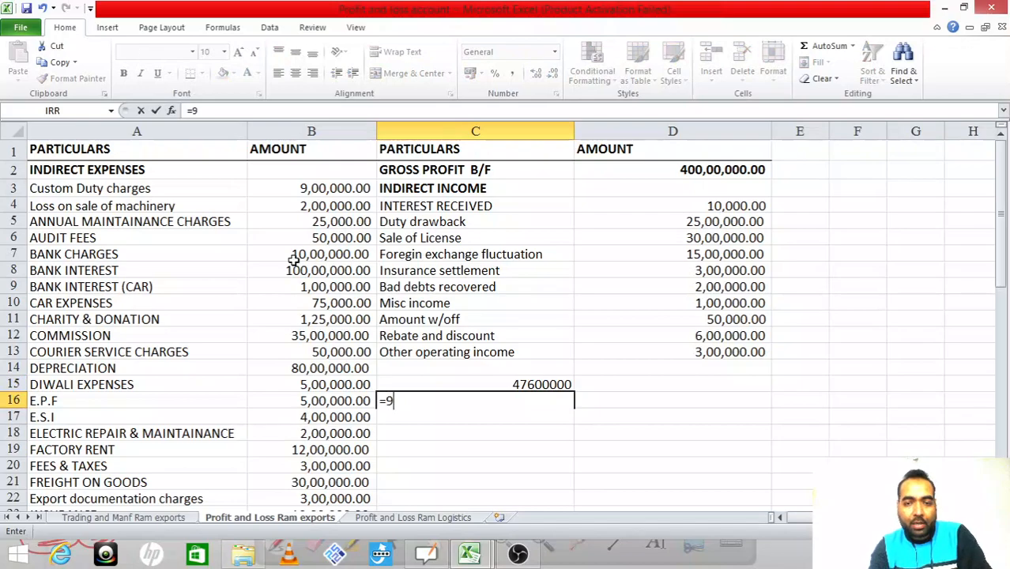
{"action": "key", "text": "Return"}
{"action": "key", "text": "Up"}
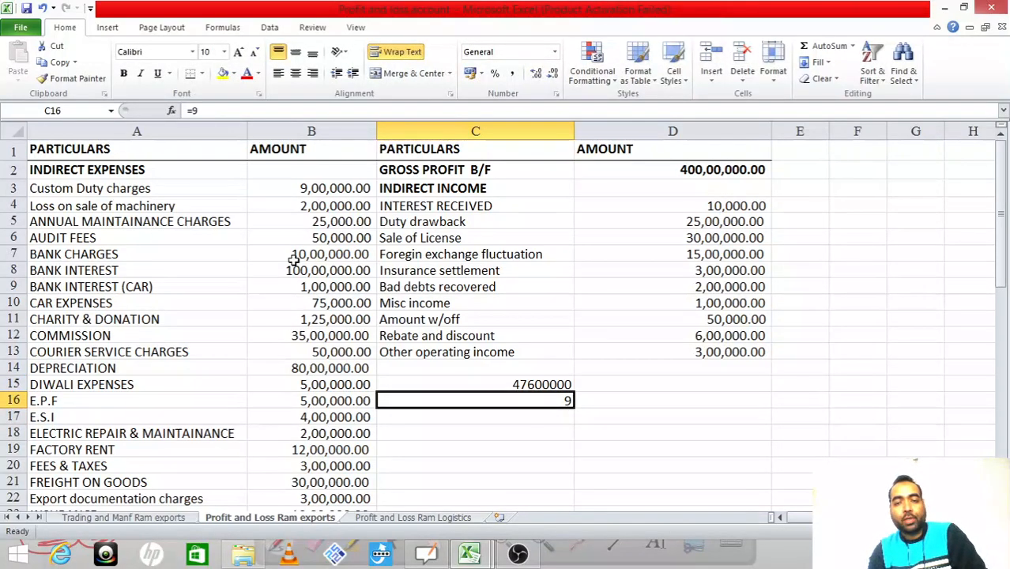
Step: Carry the Profit and Loss Ram exports loss on sale of machinery into CMA-Format, setting Year 2 Loss on sale of assets to =2
{"action": "key", "text": "Up"}
{"action": "key", "text": "Up"}
{"action": "key", "text": "Up"}
{"action": "key", "text": "Left"}
{"action": "key", "text": "Left"}
{"action": "key", "text": "Up"}
{"action": "key", "text": "Up"}
{"action": "key", "text": "Up"}
{"action": "key", "text": "Up"}
{"action": "key", "text": "Up"}
{"action": "key", "text": "Up"}
{"action": "key", "text": "Up"}
{"action": "key", "text": "Up"}
{"action": "key", "text": "Up"}
{"action": "key", "text": "Right"}
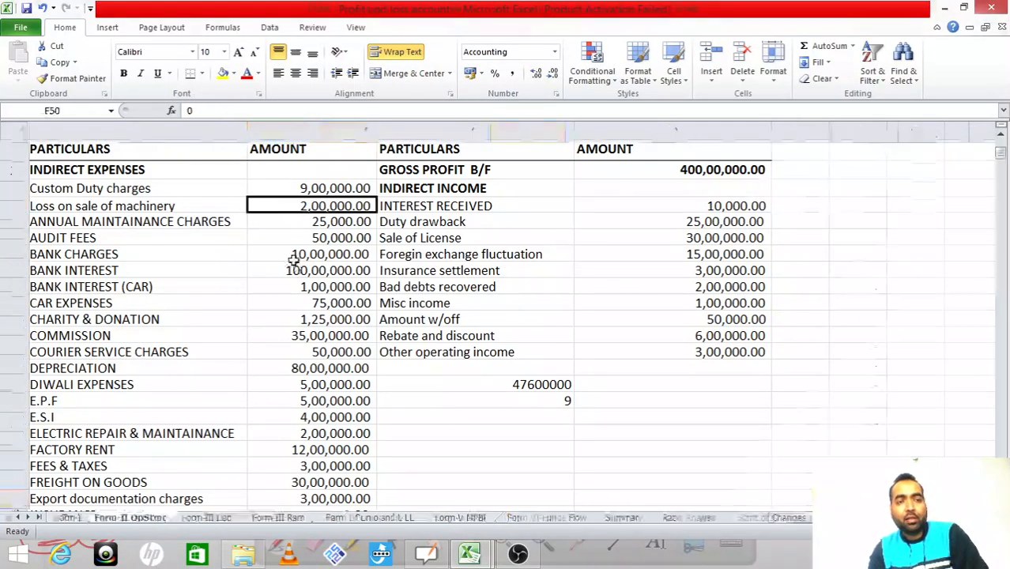
{"action": "key", "text": "ctrl+Tab"}
{"action": "key", "text": "Down"}
{"action": "key", "text": "Down"}
{"action": "key", "text": "Down"}
{"action": "key", "text": "Down"}
{"action": "key", "text": "Down"}
{"action": "key", "text": "Down"}
{"action": "key", "text": "Down"}
{"action": "key", "text": "Down"}
{"action": "key", "text": "Down"}
{"action": "key", "text": "Down"}
{"action": "key", "text": "Down"}
{"action": "key", "text": "Down"}
{"action": "key", "text": "Down"}
{"action": "key", "text": "Down"}
{"action": "key", "text": "Down"}
{"action": "key", "text": "Down"}
{"action": "key", "text": "Down"}
{"action": "key", "text": "Down"}
{"action": "key", "text": "Down"}
{"action": "key", "text": "Down"}
{"action": "key", "text": "Down"}
{"action": "key", "text": "Down"}
{"action": "key", "text": "Down"}
{"action": "key", "text": "Down"}
{"action": "key", "text": "Down"}
{"action": "key", "text": "Down"}
{"action": "key", "text": "Down"}
{"action": "key", "text": "Down"}
{"action": "key", "text": "Down"}
{"action": "key", "text": "Down"}
{"action": "key", "text": "Down"}
{"action": "key", "text": "Down"}
{"action": "key", "text": "Down"}
{"action": "key", "text": "Down"}
{"action": "key", "text": "Down"}
{"action": "key", "text": "Down"}
{"action": "key", "text": "Down"}
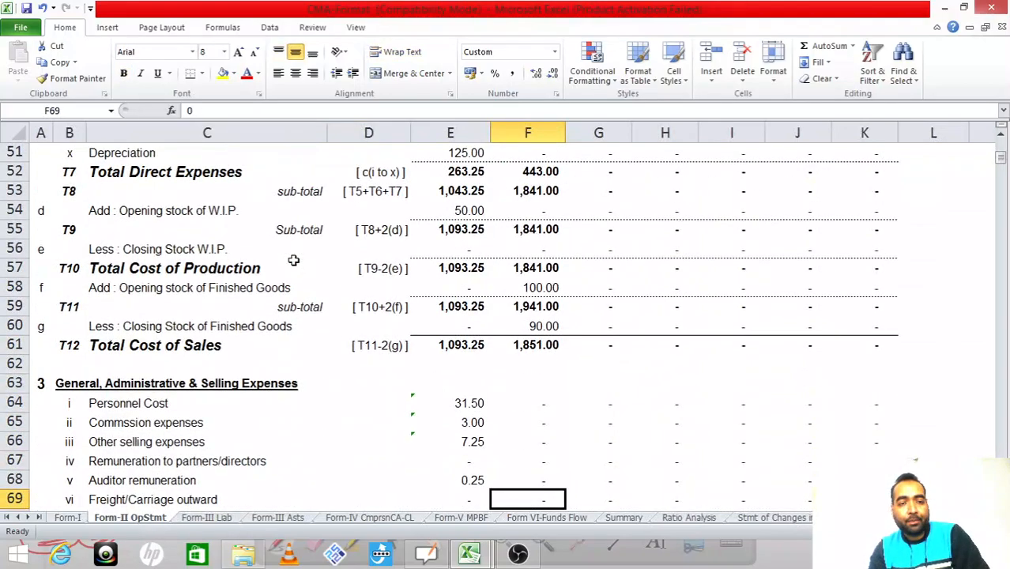
{"action": "key", "text": "Down"}
{"action": "key", "text": "Down"}
{"action": "key", "text": "Down"}
{"action": "key", "text": "Down"}
{"action": "key", "text": "Down"}
{"action": "key", "text": "Down"}
{"action": "key", "text": "Down"}
{"action": "key", "text": "Down"}
{"action": "key", "text": "Down"}
{"action": "key", "text": "Down"}
{"action": "key", "text": "Down"}
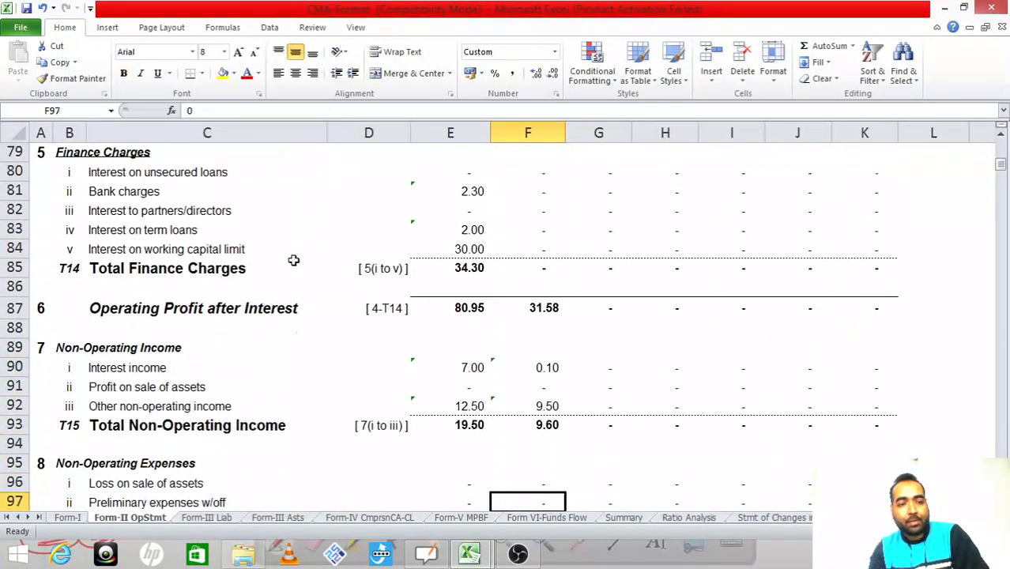
{"action": "key", "text": "Up"}
{"action": "key", "text": "Up"}
{"action": "key", "text": "Up"}
{"action": "key", "text": "Up"}
{"action": "key", "text": "Up"}
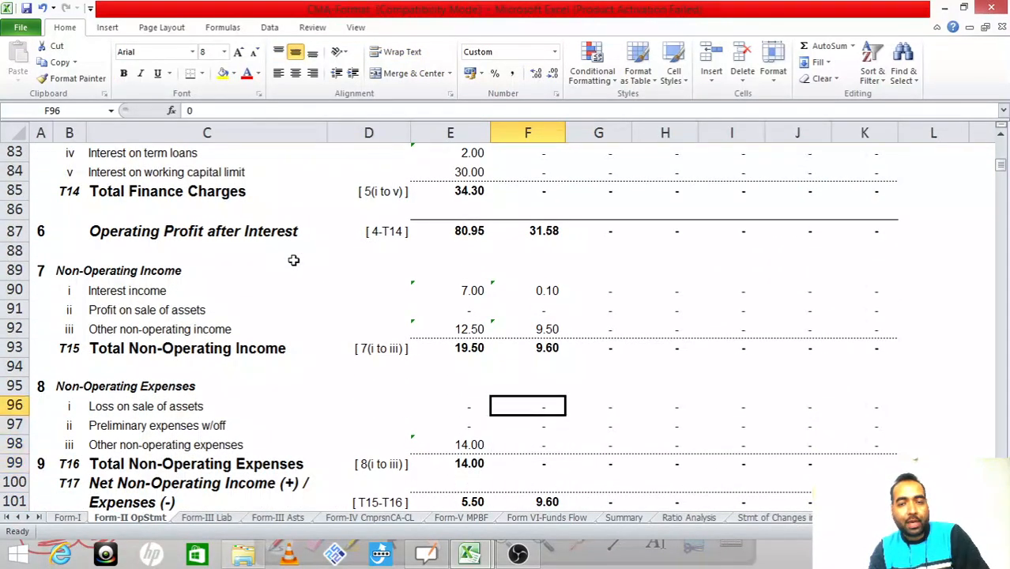
{"action": "type", "text": "=2"}
{"action": "key", "text": "Return"}
{"action": "key", "text": "Up"}
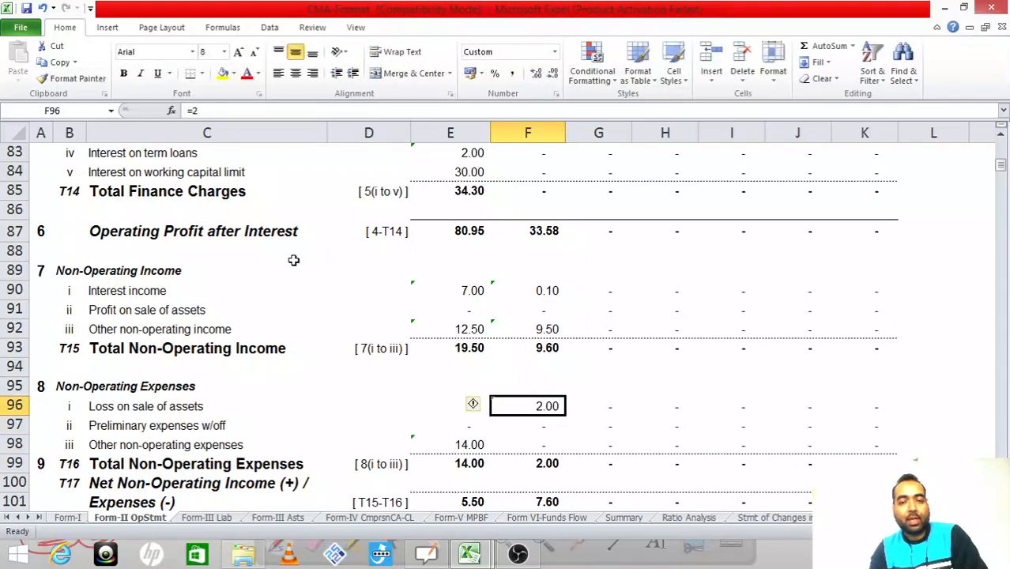
Step: Carry AUDIT FEES from the Profit and loss account workbook into CMA-Format, setting Year 2 Auditor remuneration to 0.5
{"action": "key", "text": "alt+Tab"}
{"action": "key", "text": "Left"}
{"action": "key", "text": "Down"}
{"action": "key", "text": "Right"}
{"action": "key", "text": "Down"}
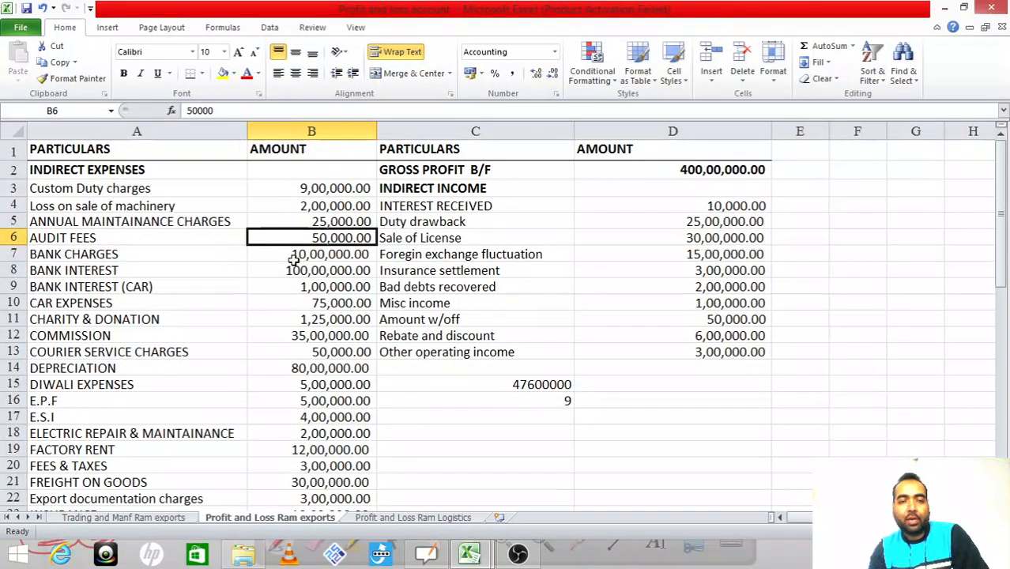
{"action": "key", "text": "alt+Tab"}
{"action": "key", "text": "Up"}
{"action": "key", "text": "Up"}
{"action": "key", "text": "Up"}
{"action": "key", "text": "Up"}
{"action": "key", "text": "Up"}
{"action": "key", "text": "Up"}
{"action": "key", "text": "Up"}
{"action": "key", "text": "Up"}
{"action": "key", "text": "Up"}
{"action": "key", "text": "Up"}
{"action": "key", "text": "Up"}
{"action": "key", "text": "Up"}
{"action": "key", "text": "Up"}
{"action": "key", "text": "Up"}
{"action": "key", "text": "Up"}
{"action": "key", "text": "Up"}
{"action": "key", "text": "Up"}
{"action": "key", "text": "Up"}
{"action": "key", "text": "Up"}
{"action": "key", "text": "Up"}
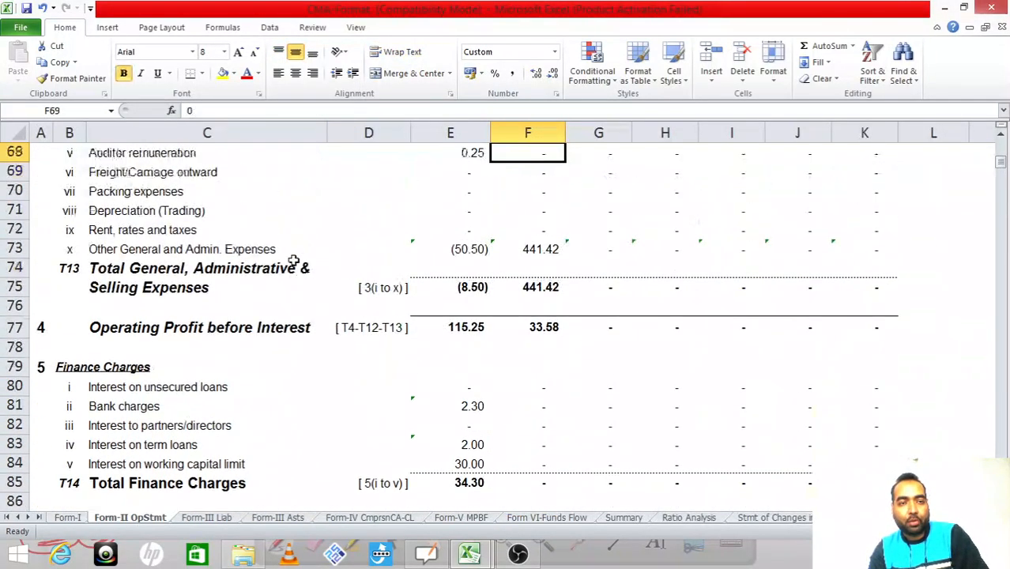
{"action": "key", "text": "Up"}
{"action": "key", "text": "Up"}
{"action": "key", "text": "Up"}
{"action": "key", "text": "Up"}
{"action": "key", "text": "Up"}
{"action": "key", "text": "Up"}
{"action": "key", "text": "Up"}
{"action": "key", "text": "Up"}
{"action": "key", "text": "Down"}
{"action": "key", "text": "Down"}
{"action": "key", "text": "Down"}
{"action": "key", "text": "Down"}
{"action": "key", "text": "Down"}
{"action": "key", "text": "Down"}
{"action": "key", "text": "Down"}
{"action": "key", "text": "Down"}
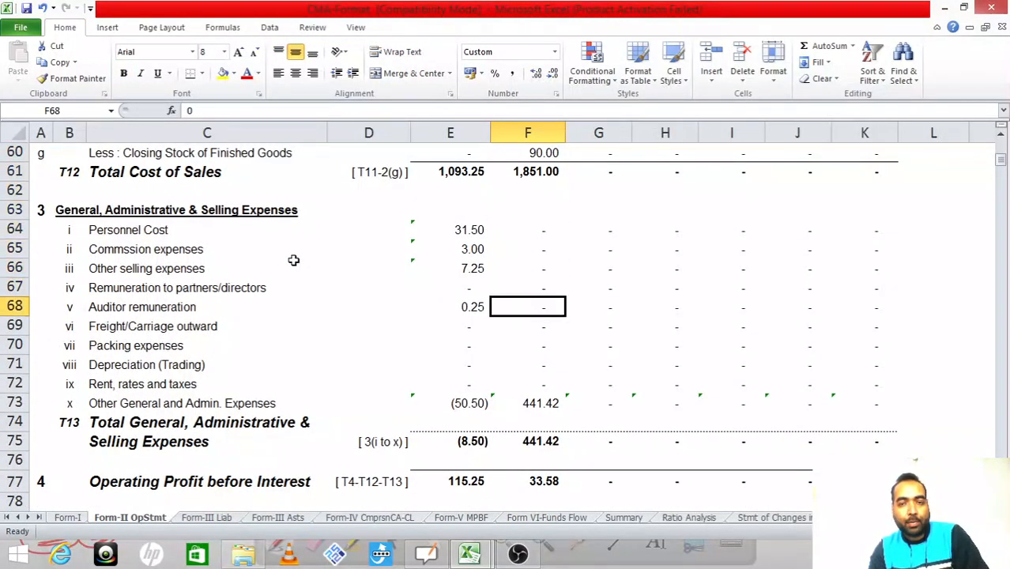
{"action": "type", "text": ".5"}
{"action": "key", "text": "Return"}
{"action": "key", "text": "Up"}
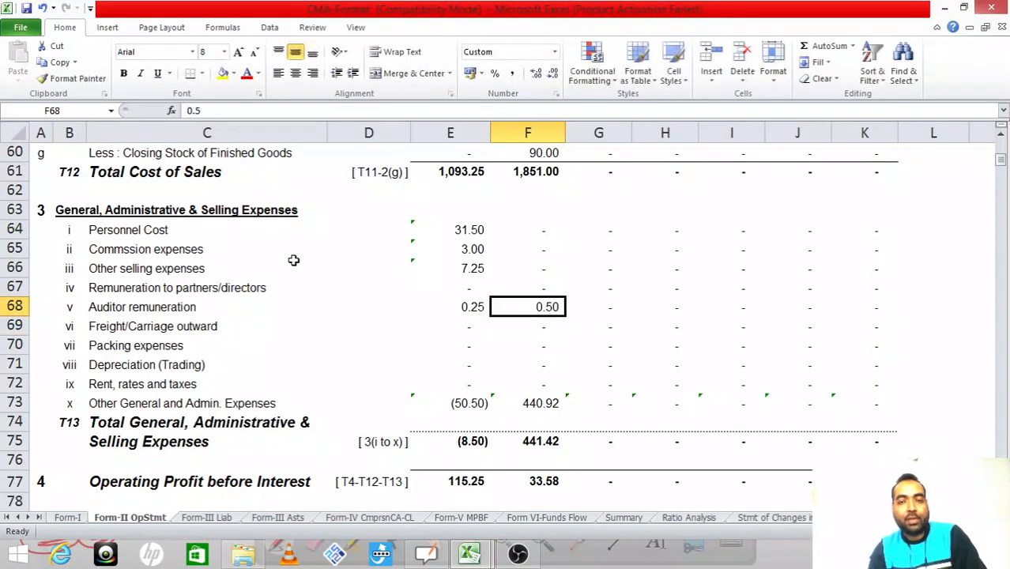
Step: Carry BANK CHARGES from the Profit and loss account workbook into CMA-Format, setting Year 2 Bank charges under Finance Charges to 10
{"action": "key", "text": "alt+Tab"}
{"action": "key", "text": "Down"}
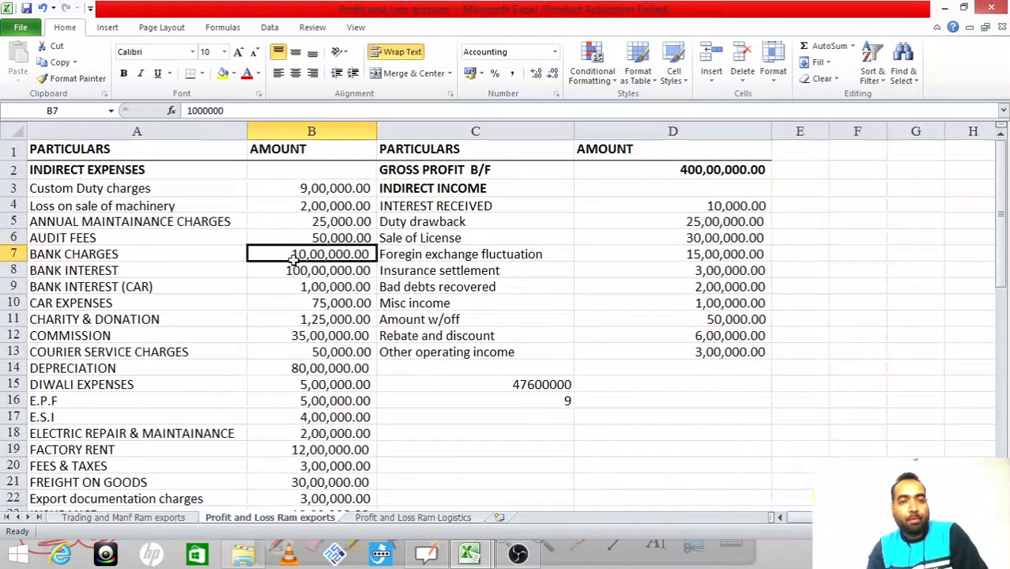
{"action": "key", "text": "alt+Tab"}
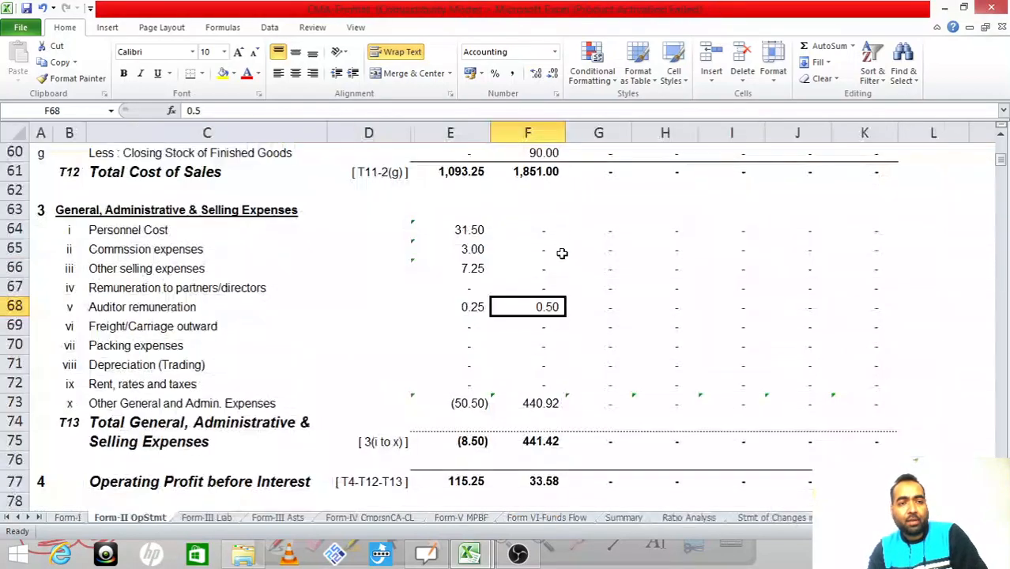
{"action": "key", "text": "Down"}
{"action": "key", "text": "Down"}
{"action": "key", "text": "Down"}
{"action": "key", "text": "Down"}
{"action": "key", "text": "Down"}
{"action": "key", "text": "Down"}
{"action": "key", "text": "Down"}
{"action": "key", "text": "Down"}
{"action": "key", "text": "Down"}
{"action": "key", "text": "Down"}
{"action": "key", "text": "Down"}
{"action": "key", "text": "Down"}
{"action": "key", "text": "Down"}
{"action": "key", "text": "Down"}
{"action": "key", "text": "Down"}
{"action": "key", "text": "Down"}
{"action": "key", "text": "Down"}
{"action": "key", "text": "Down"}
{"action": "key", "text": "Down"}
{"action": "key", "text": "Down"}
{"action": "key", "text": "Down"}
{"action": "key", "text": "Down"}
{"action": "key", "text": "Up"}
{"action": "key", "text": "Up"}
{"action": "key", "text": "Up"}
{"action": "key", "text": "Up"}
{"action": "key", "text": "Up"}
{"action": "key", "text": "Up"}
{"action": "key", "text": "Up"}
{"action": "key", "text": "Up"}
{"action": "key", "text": "Up"}
{"action": "type", "text": "10"}
{"action": "key", "text": "Return"}
Step: Carry BANK INTEREST from the Profit and loss account workbook into CMA-Format, setting Year 2 Interest on working capital limit to =100
{"action": "key", "text": "alt+Tab"}
{"action": "key", "text": "Down"}
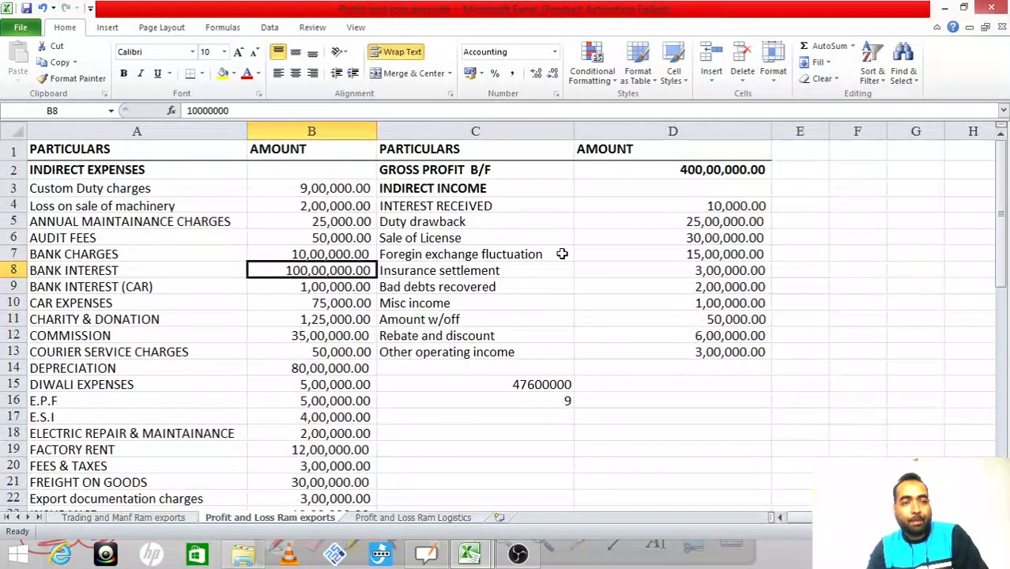
{"action": "key", "text": "alt+Tab"}
{"action": "key", "text": "Down"}
{"action": "key", "text": "Down"}
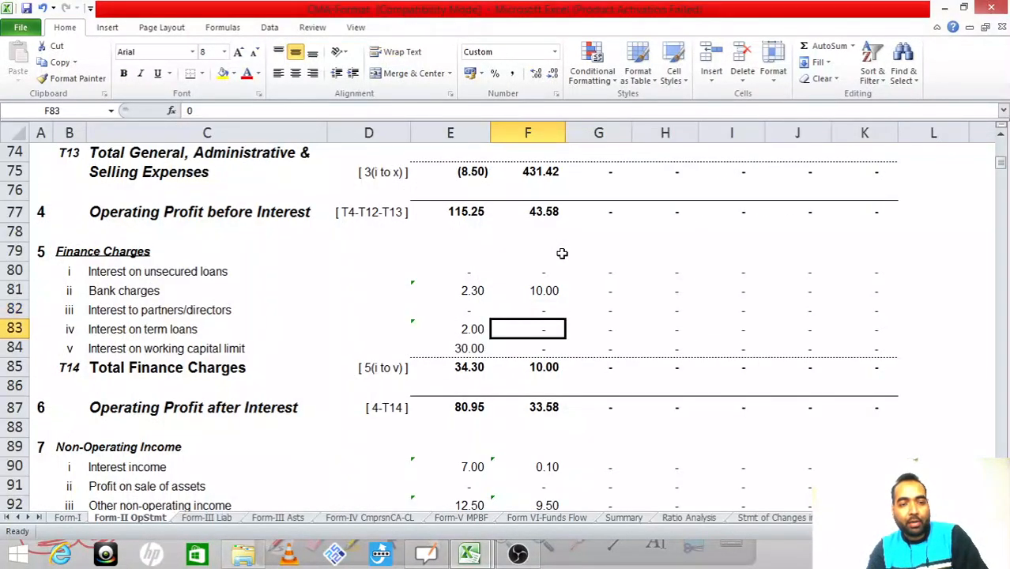
{"action": "type", "text": "=10-0"}
{"action": "key", "text": "BackSpace"}
{"action": "key", "text": "BackSpace"}
{"action": "type", "text": "0"}
{"action": "key", "text": "Return"}
Step: Examine the Finance Charges rows and the Total Finance Charges formula for Year 2 in the operating statement
{"action": "key", "text": "Up"}
{"action": "key", "text": "Left"}
{"action": "key", "text": "Up"}
{"action": "key", "text": "Left"}
{"action": "key", "text": "Left"}
{"action": "key", "text": "Right"}
{"action": "key", "text": "Right"}
{"action": "key", "text": "Right"}
{"action": "key", "text": "Down"}
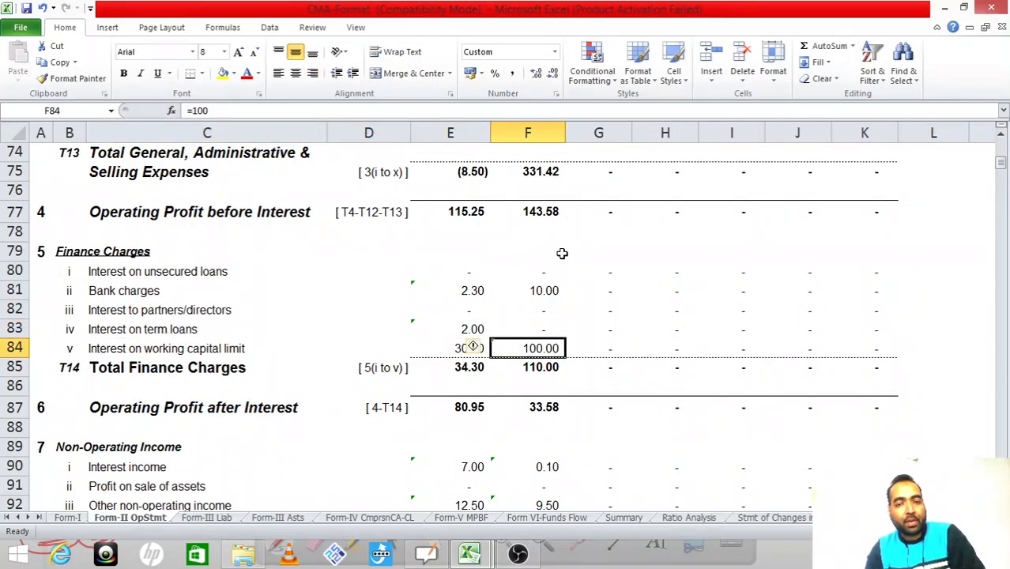
{"action": "key", "text": "Up"}
{"action": "key", "text": "Down"}
{"action": "key", "text": "Down"}
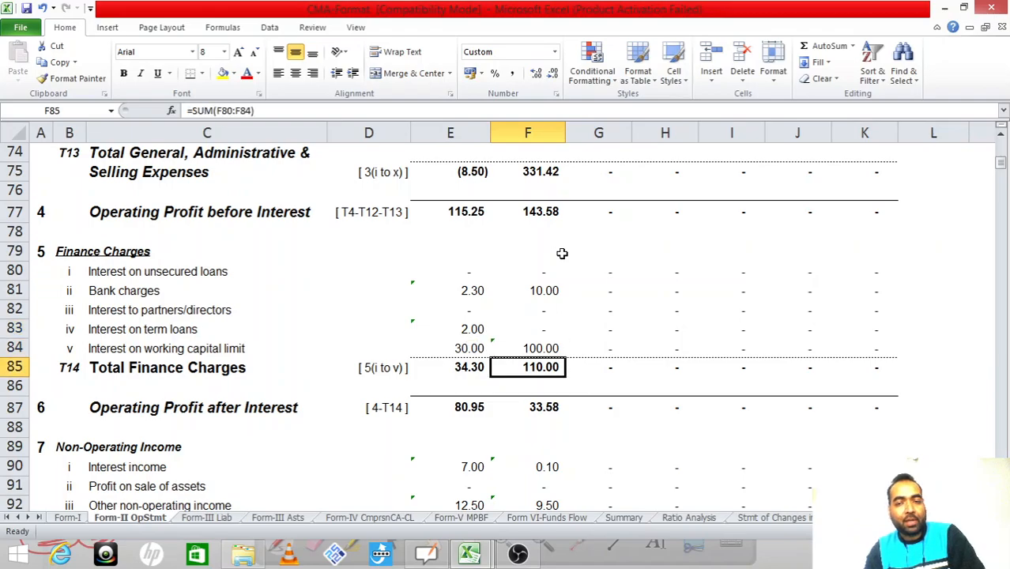
{"action": "key", "text": "Left"}
{"action": "key", "text": "Left"}
{"action": "key", "text": "Left"}
{"action": "key", "text": "Right"}
{"action": "key", "text": "Right"}
{"action": "key", "text": "Right"}
{"action": "key", "text": "Right"}
{"action": "key", "text": "Left"}
{"action": "key", "text": "Up"}
{"action": "key", "text": "Up"}
{"action": "key", "text": "Up"}
{"action": "key", "text": "Up"}
{"action": "key", "text": "Up"}
Step: Carry BANK INTEREST (CAR) from the Profit and loss account workbook into CMA-Format, setting Year 2 Interest on term loans to 1
{"action": "key", "text": "Down"}
{"action": "key", "text": "Down"}
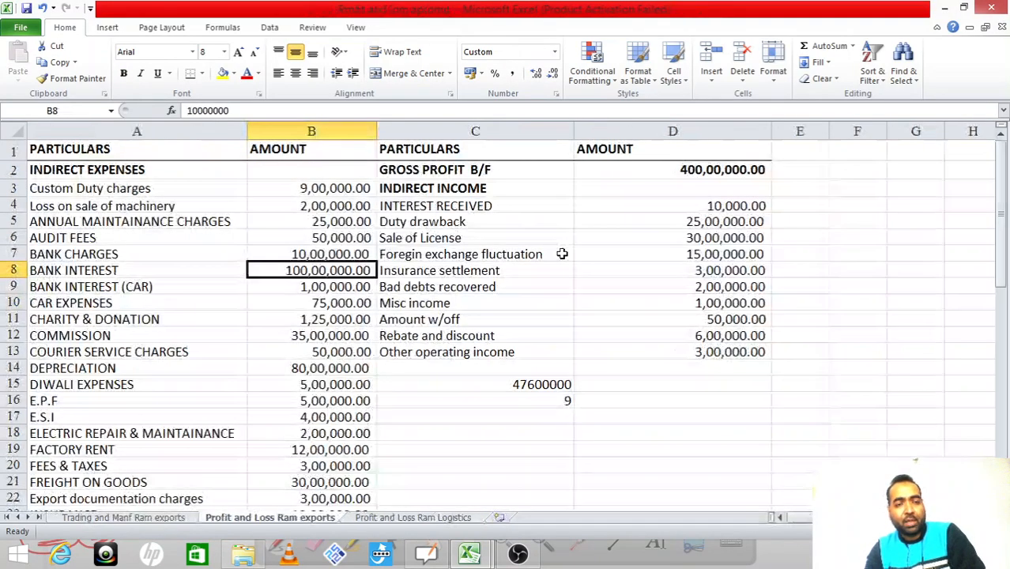
{"action": "key", "text": "Down"}
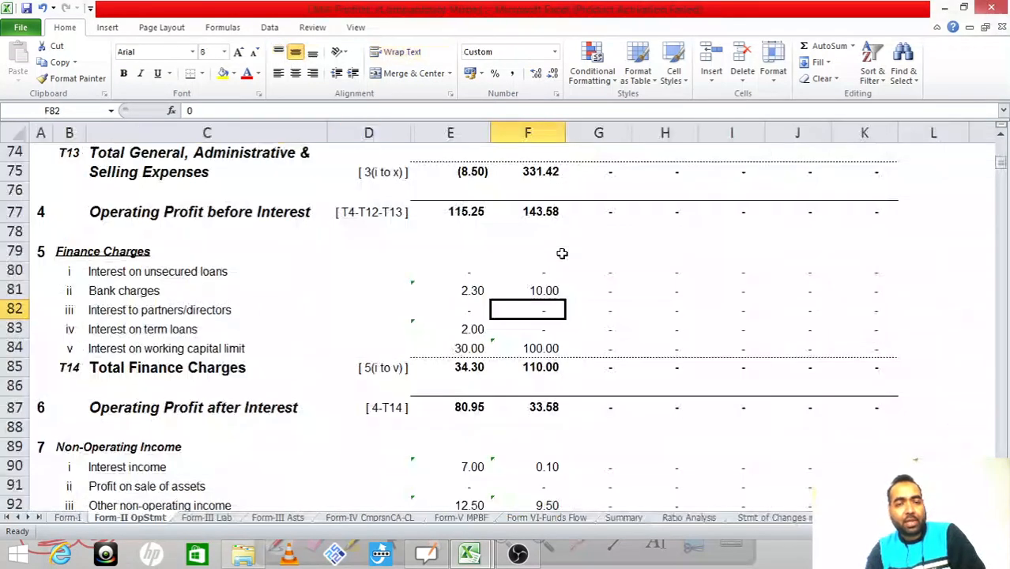
{"action": "key", "text": "Down"}
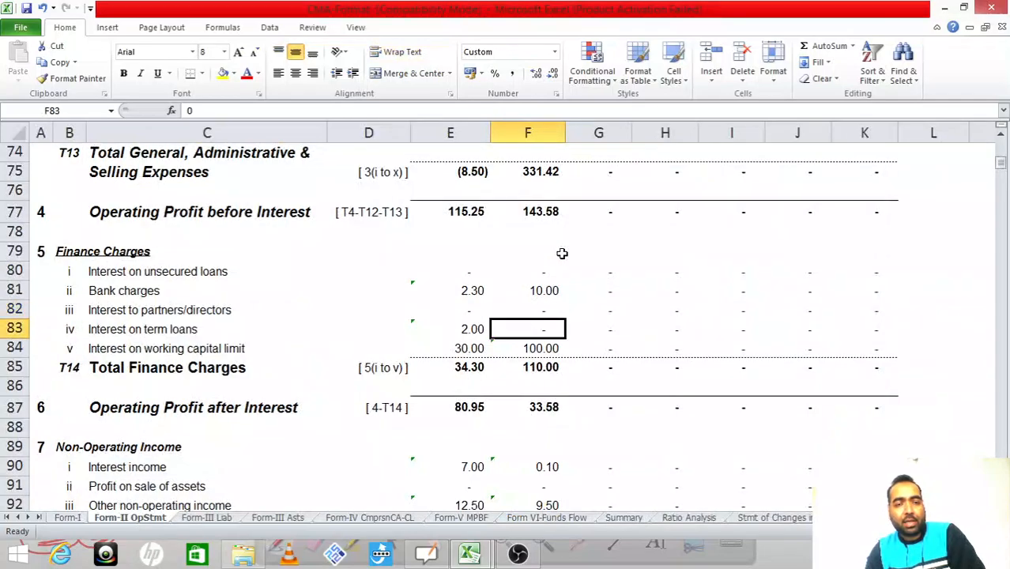
{"action": "type", "text": "1"}
{"action": "key", "text": "Return"}
{"action": "key", "text": "Up"}
{"action": "key", "text": "Up"}
{"action": "key", "text": "Left"}
{"action": "key", "text": "Left"}
{"action": "key", "text": "Left"}
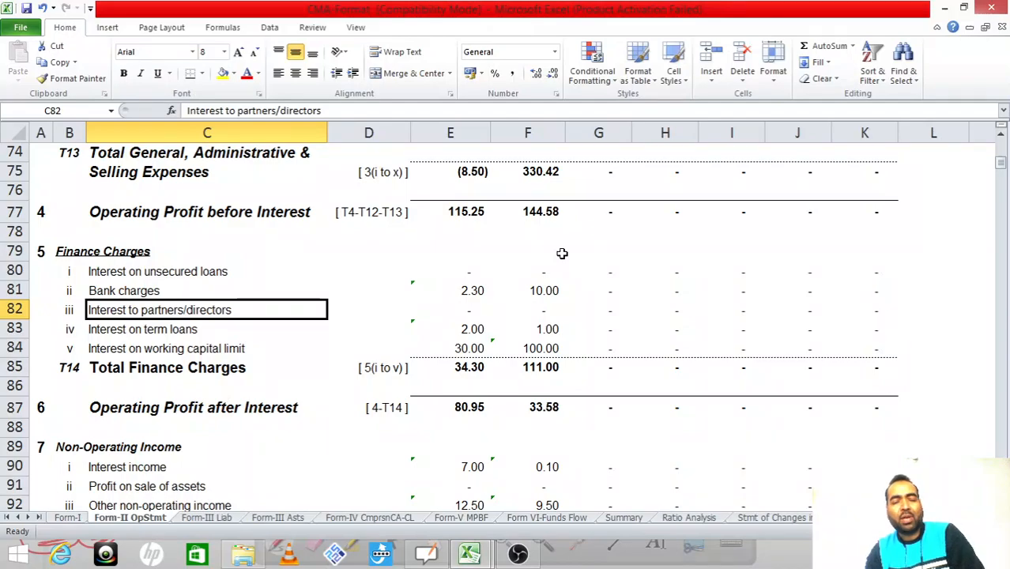
Step: Review the BANK INTEREST (CAR), CAR EXPENSES and CHARITY & DONATION entries in the Profit and Loss Ram exports sheet
{"action": "key", "text": "ctrl+Tab"}
{"action": "key", "text": "Left"}
{"action": "key", "text": "Right"}
{"action": "key", "text": "Left"}
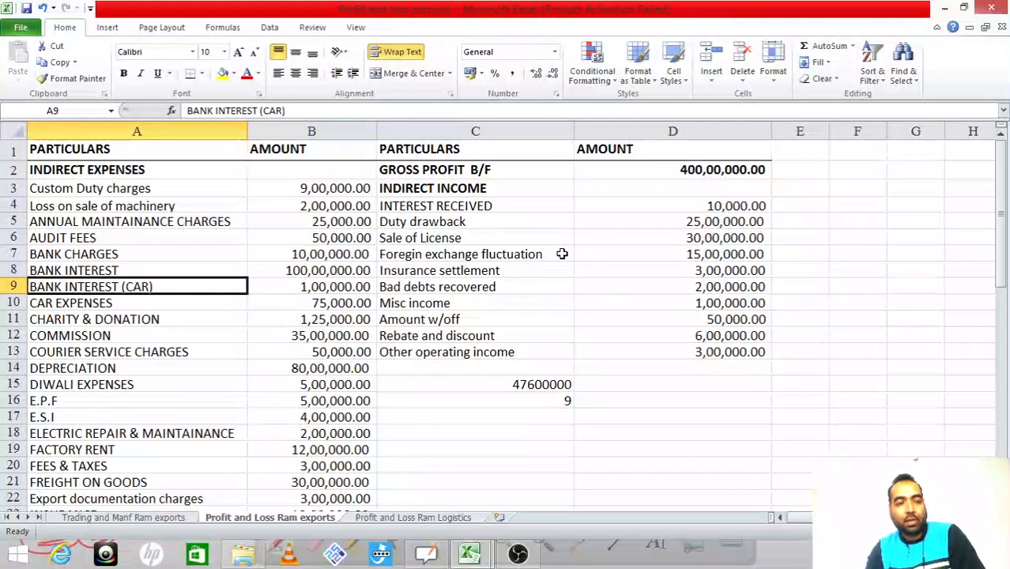
{"action": "key", "text": "Down"}
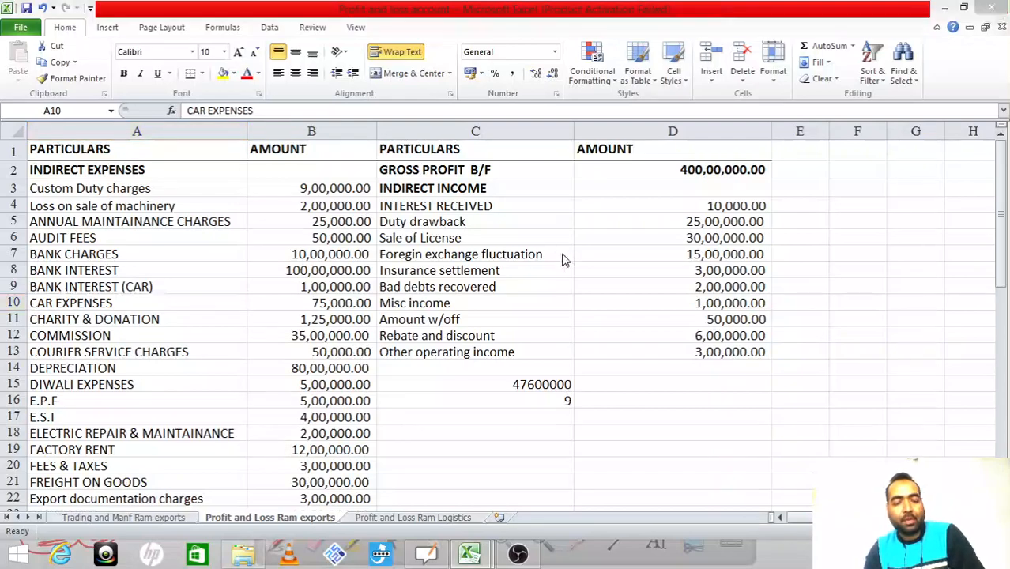
{"action": "key", "text": "ctrl+Tab"}
{"action": "key", "text": "Right"}
{"action": "key", "text": "Right"}
{"action": "key", "text": "Right"}
{"action": "key", "text": "ctrl+Tab"}
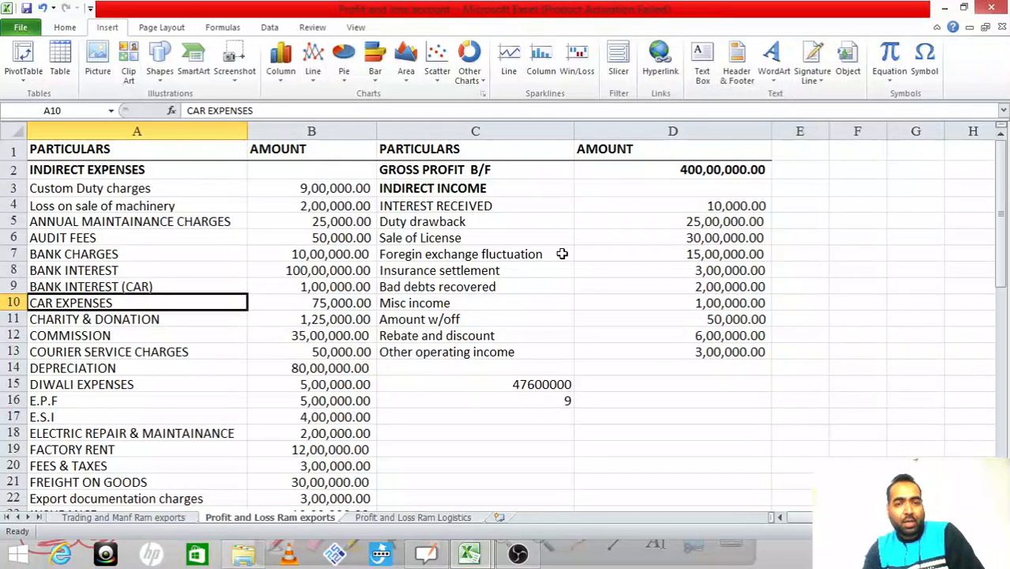
{"action": "key", "text": "Right"}
{"action": "key", "text": "Left"}
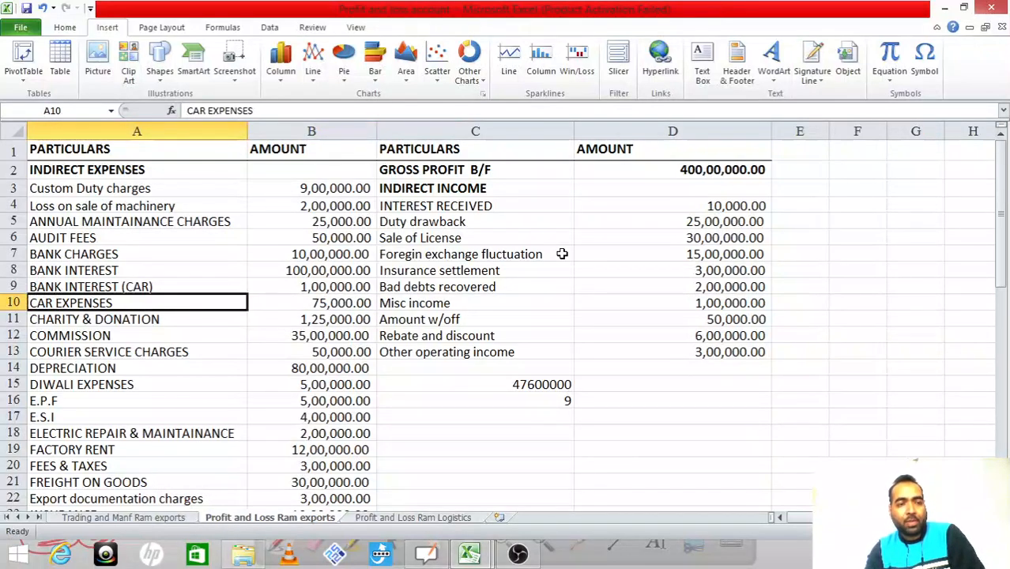
{"action": "key", "text": "Down"}
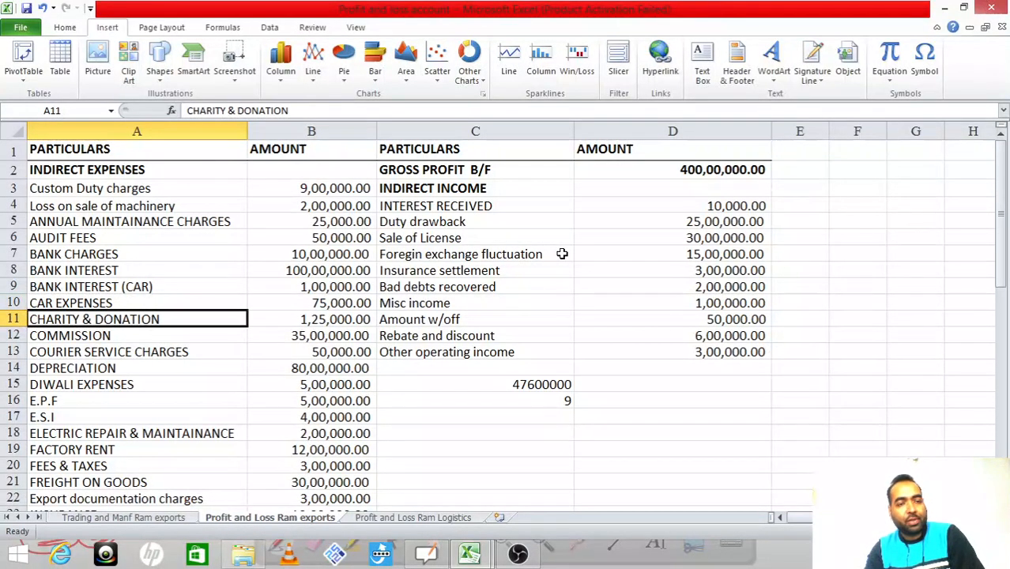
Step: Carry COMMISSION from the Profit and loss account workbook into CMA-Format, setting Year 2 Commssion expenses to =35
{"action": "key", "text": "Down"}
{"action": "key", "text": "Right"}
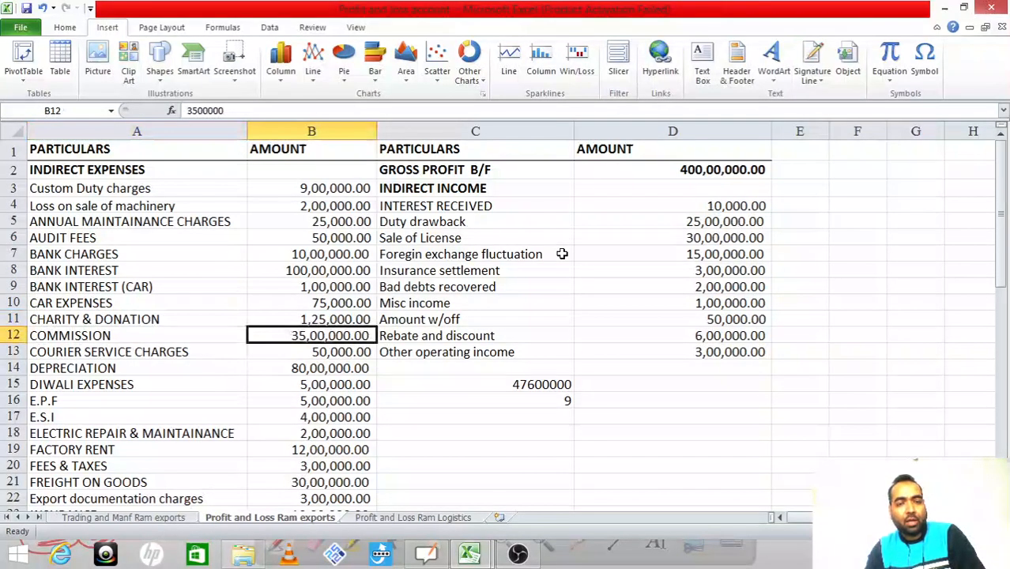
{"action": "key", "text": "ctrl+Tab"}
{"action": "key", "text": "Up"}
{"action": "key", "text": "Up"}
{"action": "key", "text": "Up"}
{"action": "key", "text": "Up"}
{"action": "key", "text": "Up"}
{"action": "key", "text": "Up"}
{"action": "key", "text": "Up"}
{"action": "key", "text": "Up"}
{"action": "key", "text": "Up"}
{"action": "key", "text": "Up"}
{"action": "key", "text": "Up"}
{"action": "key", "text": "Up"}
{"action": "key", "text": "Up"}
{"action": "key", "text": "Up"}
{"action": "key", "text": "Up"}
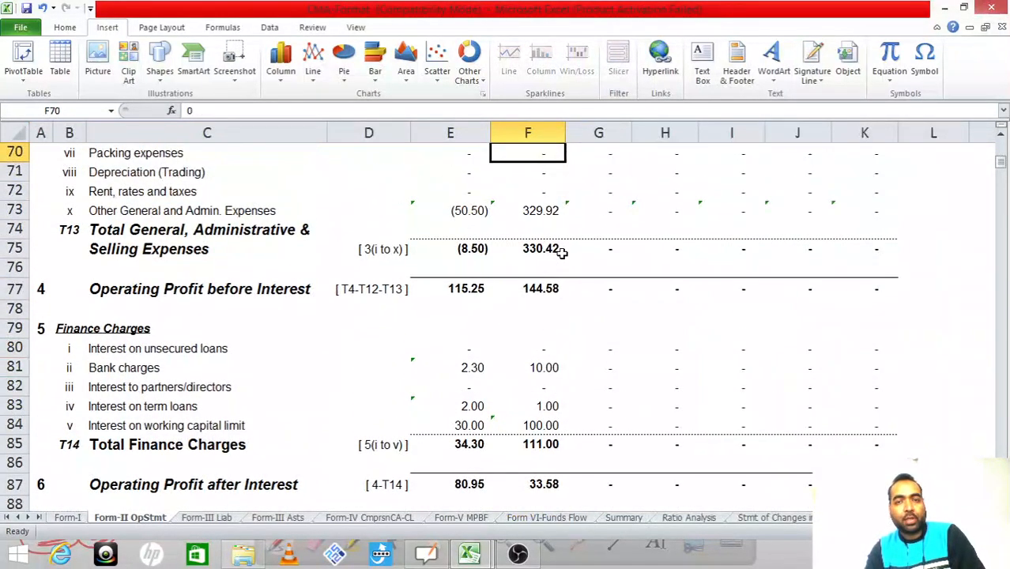
{"action": "key", "text": "Up"}
{"action": "key", "text": "Up"}
{"action": "key", "text": "Up"}
{"action": "key", "text": "Up"}
{"action": "key", "text": "Up"}
{"action": "key", "text": "Down"}
{"action": "key", "text": "Down"}
{"action": "key", "text": "Down"}
{"action": "type", "text": "=35"}
{"action": "key", "text": "Return"}
{"action": "key", "text": "Up"}
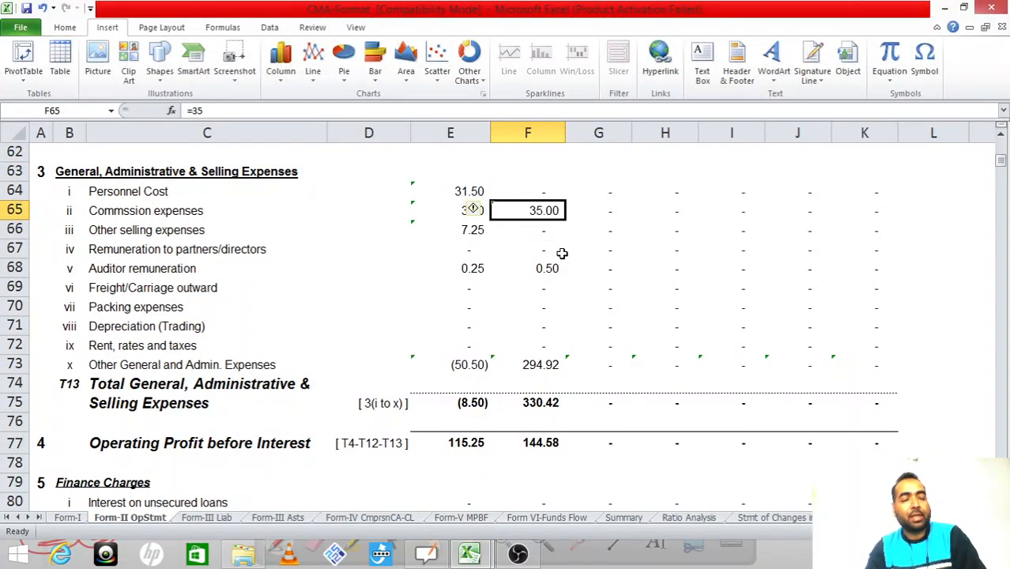
Step: Review the COURIER SERVICE CHARGES and DEPRECIATION entries in the Profit and Loss Ram exports sheet
{"action": "key", "text": "alt+Tab"}
{"action": "key", "text": "Down"}
{"action": "key", "text": "Left"}
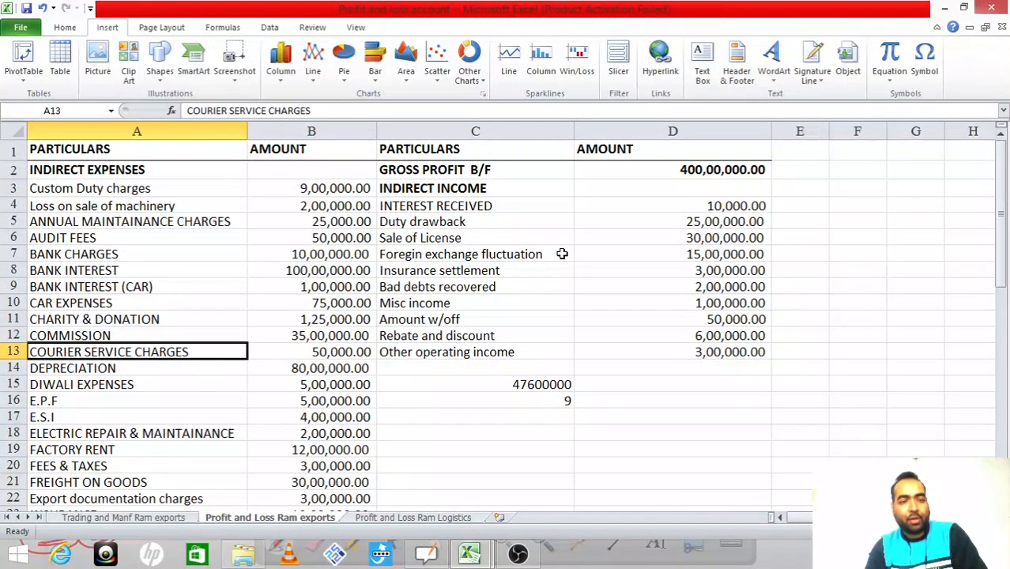
{"action": "key", "text": "Right"}
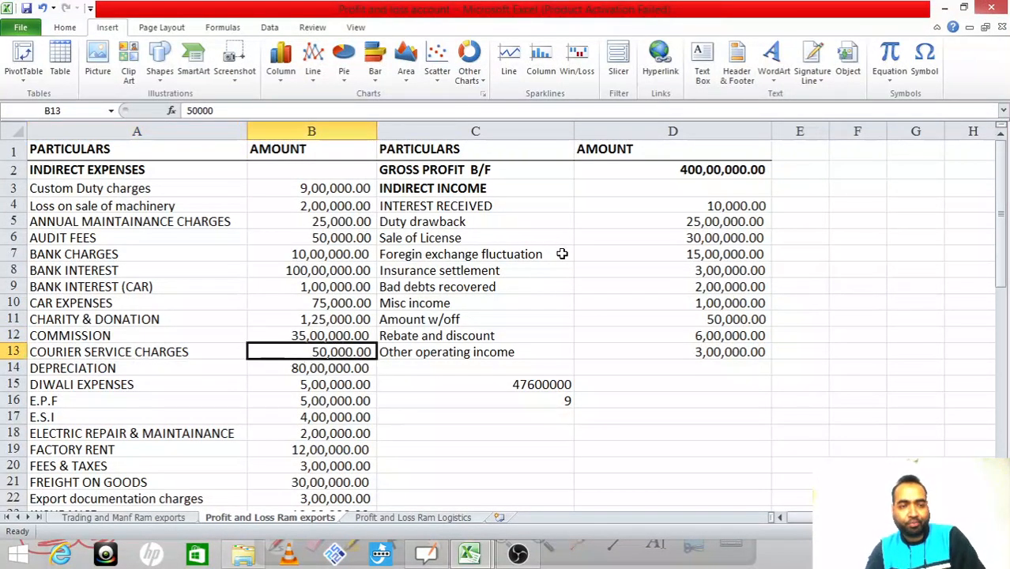
{"action": "key", "text": "Left"}
{"action": "key", "text": "Down"}
{"action": "key", "text": "Right"}
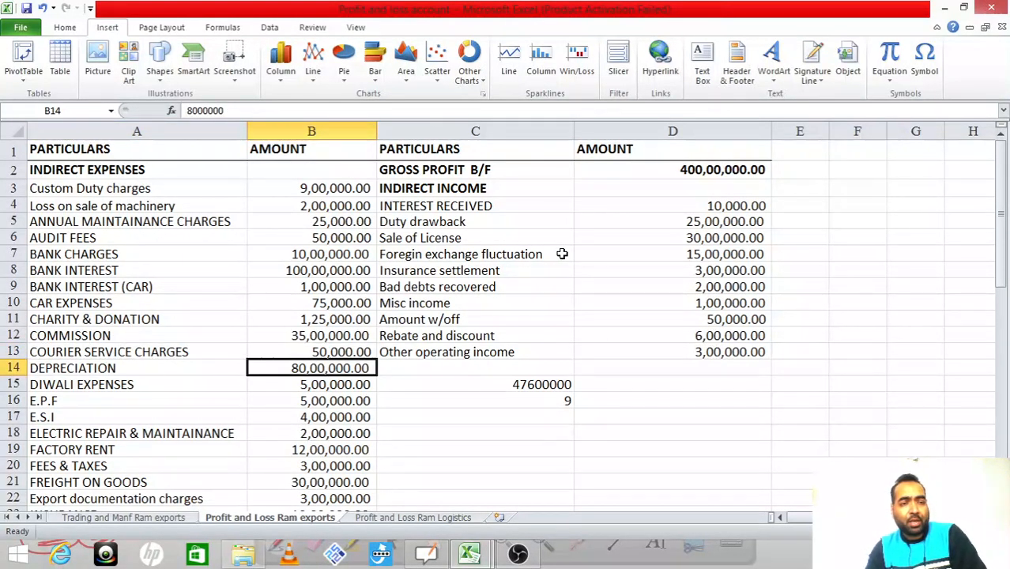
{"action": "key", "text": "Left"}
{"action": "key", "text": "Right"}
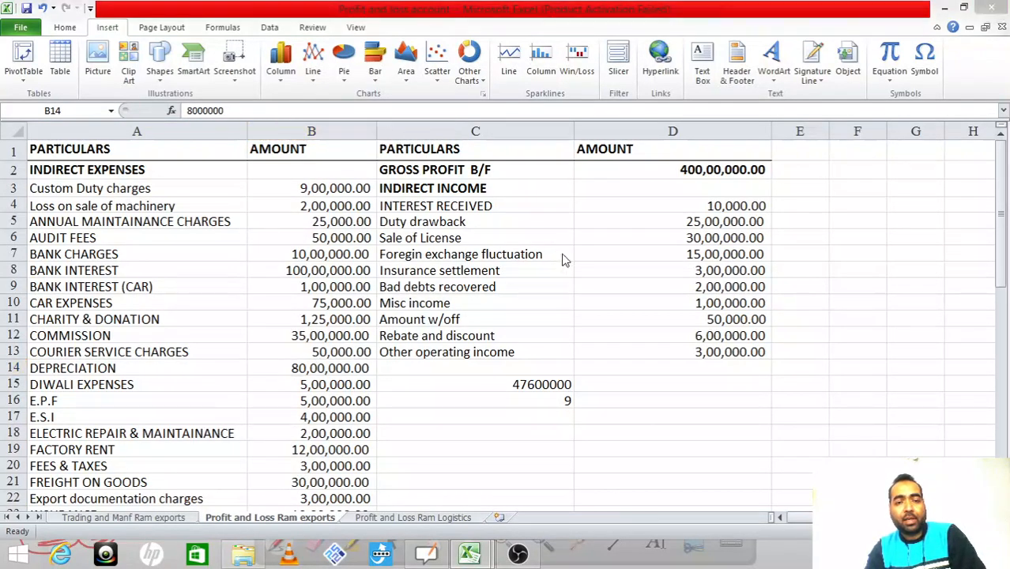
Step: Carry DEPRECIATION into the direct expenses section of CMA-Format, setting Year 2 Depreciation to =80
{"action": "key", "text": "ctrl+Tab"}
{"action": "key", "text": "Up"}
{"action": "key", "text": "Up"}
{"action": "key", "text": "Up"}
{"action": "key", "text": "Up"}
{"action": "key", "text": "Up"}
{"action": "key", "text": "Up"}
{"action": "key", "text": "Up"}
{"action": "key", "text": "Up"}
{"action": "key", "text": "Up"}
{"action": "key", "text": "Up"}
{"action": "key", "text": "Up"}
{"action": "key", "text": "Up"}
{"action": "key", "text": "Up"}
{"action": "key", "text": "Up"}
{"action": "key", "text": "Up"}
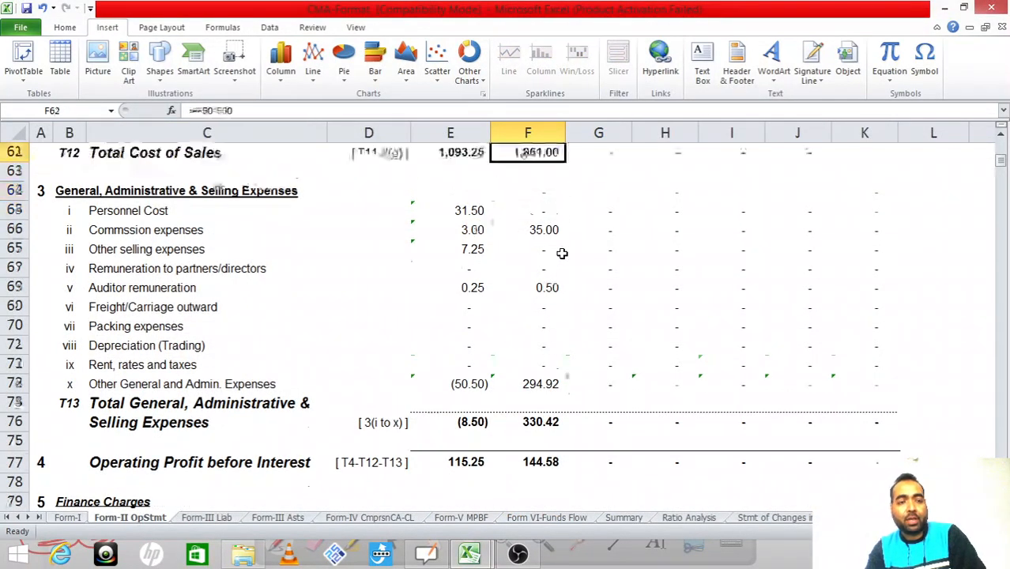
{"action": "key", "text": "Up"}
{"action": "key", "text": "Up"}
{"action": "key", "text": "Up"}
{"action": "key", "text": "Up"}
{"action": "key", "text": "Up"}
{"action": "key", "text": "Up"}
{"action": "key", "text": "Down"}
{"action": "key", "text": "Down"}
{"action": "key", "text": "Down"}
{"action": "key", "text": "Down"}
{"action": "key", "text": "Down"}
{"action": "key", "text": "Down"}
{"action": "key", "text": "Down"}
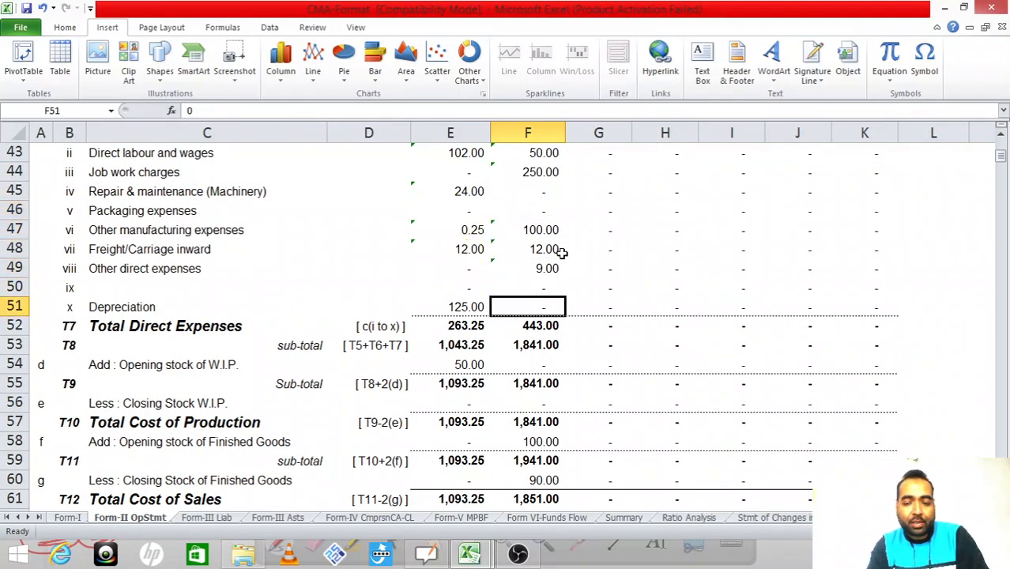
{"action": "type", "text": "=80"}
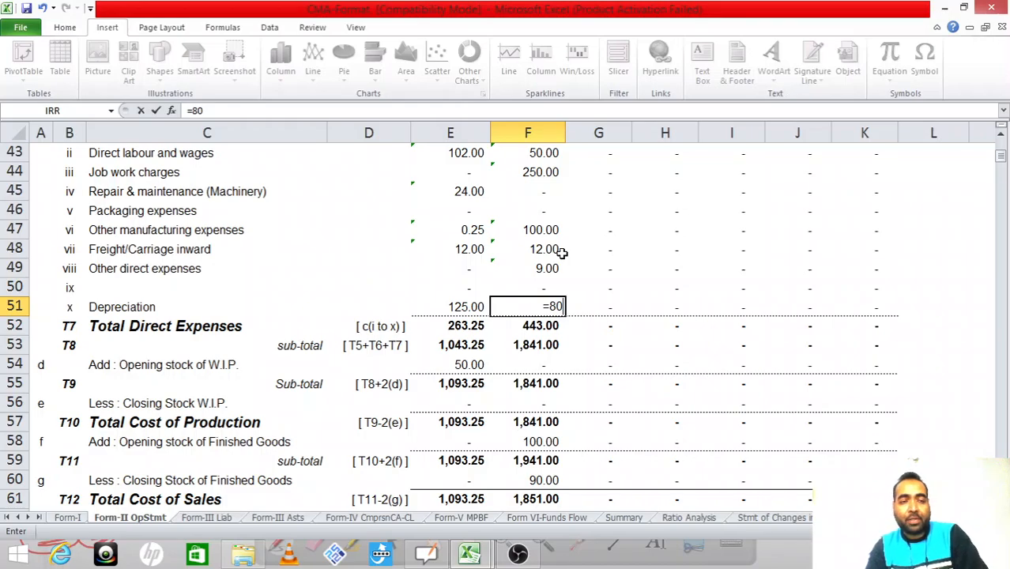
{"action": "key", "text": "Return"}
{"action": "key", "text": "Up"}
Step: Examine the Year 2 cost totals and the Other General and Admin. Expenses formula in the operating statement
{"action": "key", "text": "Down"}
{"action": "key", "text": "Down"}
{"action": "key", "text": "Down"}
{"action": "key", "text": "Down"}
{"action": "key", "text": "Down"}
{"action": "key", "text": "Down"}
{"action": "key", "text": "Down"}
{"action": "key", "text": "Down"}
{"action": "key", "text": "Down"}
{"action": "key", "text": "Down"}
{"action": "key", "text": "Down"}
{"action": "key", "text": "Down"}
{"action": "key", "text": "Down"}
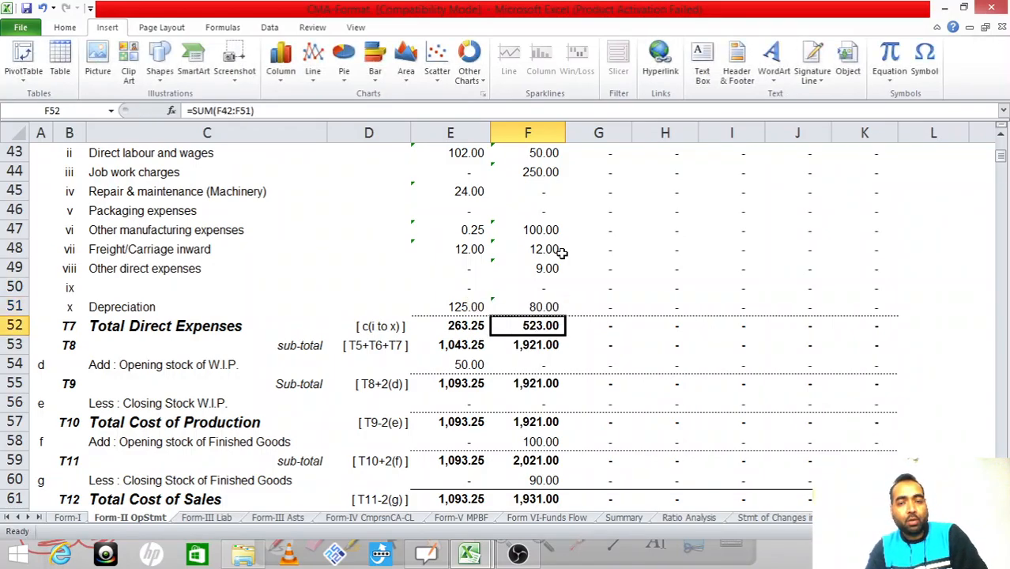
{"action": "key", "text": "Down"}
{"action": "key", "text": "Down"}
{"action": "key", "text": "Down"}
{"action": "key", "text": "Down"}
{"action": "key", "text": "Down"}
{"action": "key", "text": "Down"}
{"action": "key", "text": "Down"}
{"action": "key", "text": "Down"}
{"action": "key", "text": "Down"}
{"action": "key", "text": "Down"}
{"action": "key", "text": "Up"}
{"action": "key", "text": "Up"}
{"action": "key", "text": "Up"}
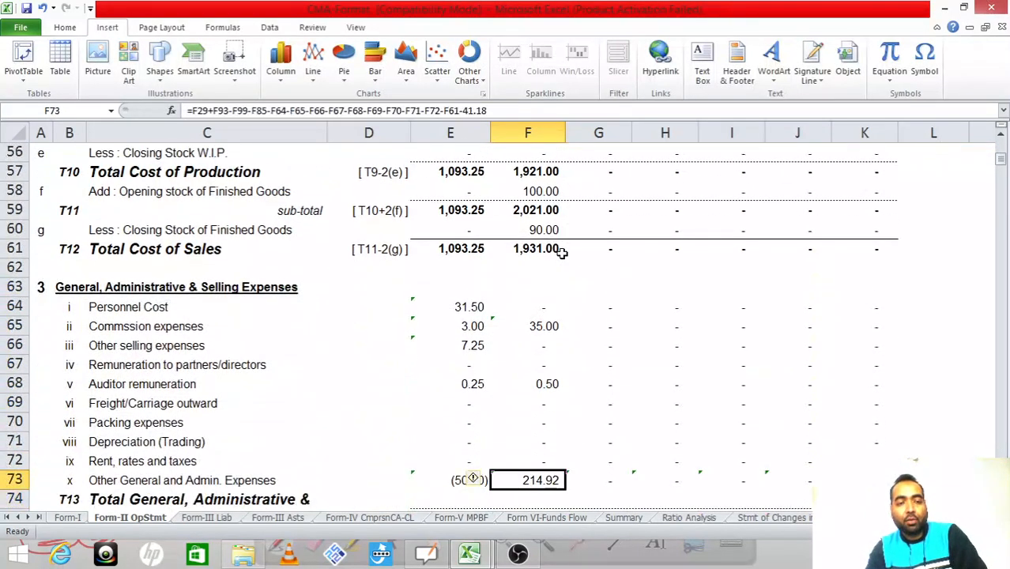
{"action": "key", "text": "Up"}
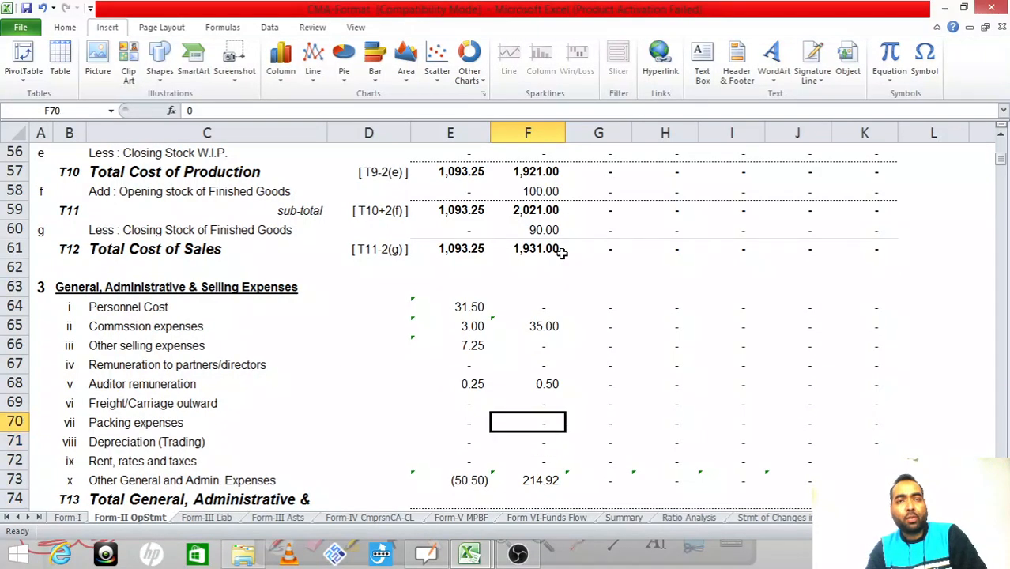
Step: Add the depreciation to the side tally in C16 of the Profit and Loss Ram exports sheet, making it =9+80
{"action": "key", "text": "ctrl+Tab"}
{"action": "left_click", "coordinate": [561, 254]}
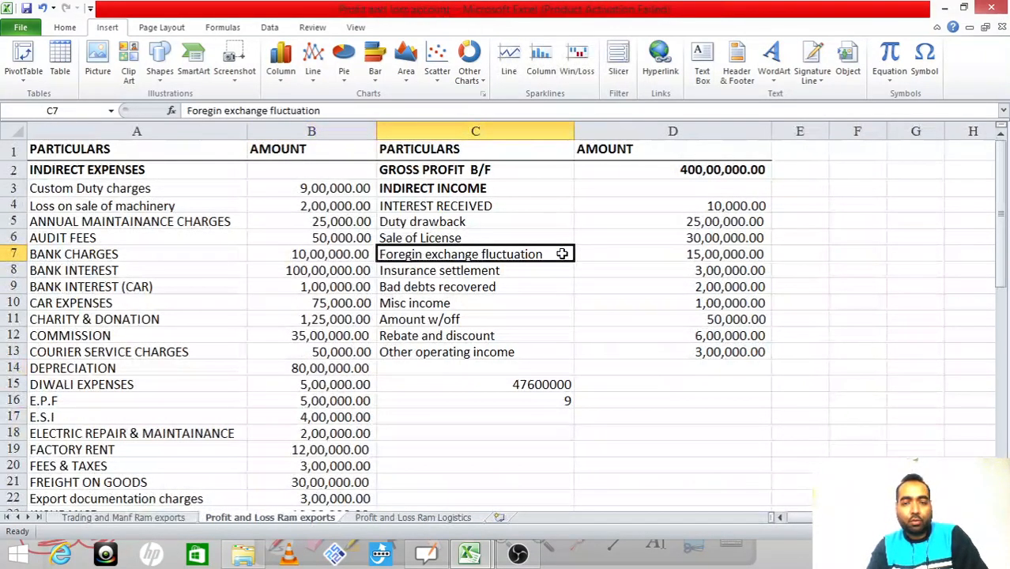
{"action": "key", "text": "Right"}
{"action": "key", "text": "Down"}
{"action": "key", "text": "Down"}
{"action": "key", "text": "Down"}
{"action": "key", "text": "Down"}
{"action": "key", "text": "Down"}
{"action": "key", "text": "Down"}
{"action": "key", "text": "Down"}
{"action": "key", "text": "Down"}
{"action": "key", "text": "Down"}
{"action": "key", "text": "Left"}
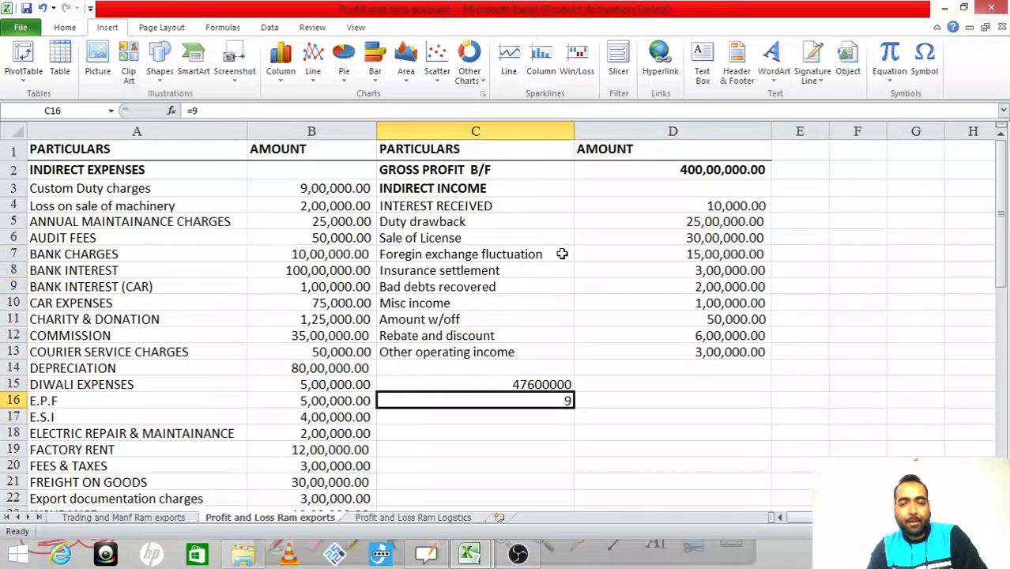
{"action": "left_click", "coordinate": [362, 112]}
{"action": "type", "text": "+80"}
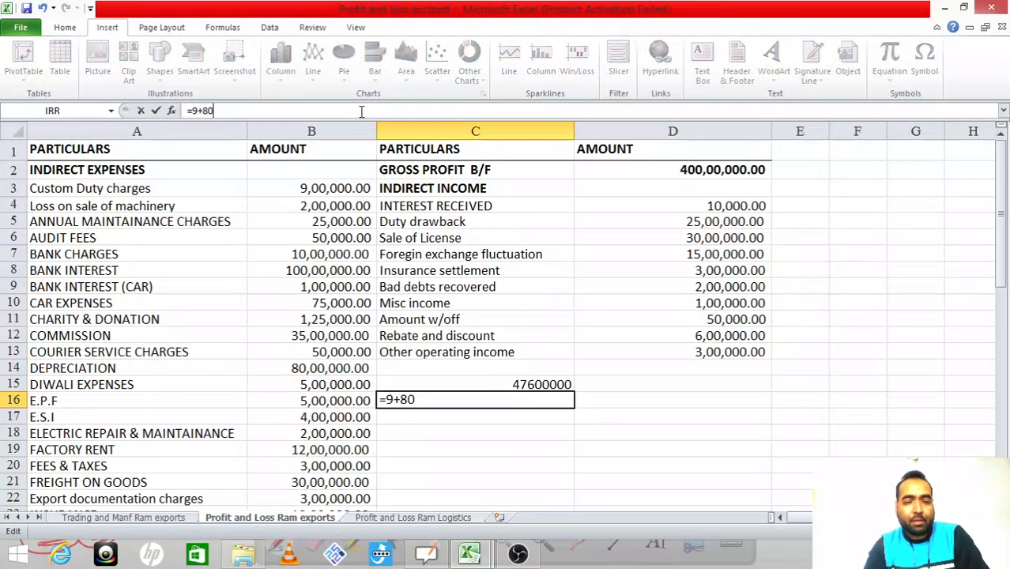
{"action": "key", "text": "Return"}
{"action": "key", "text": "Up"}
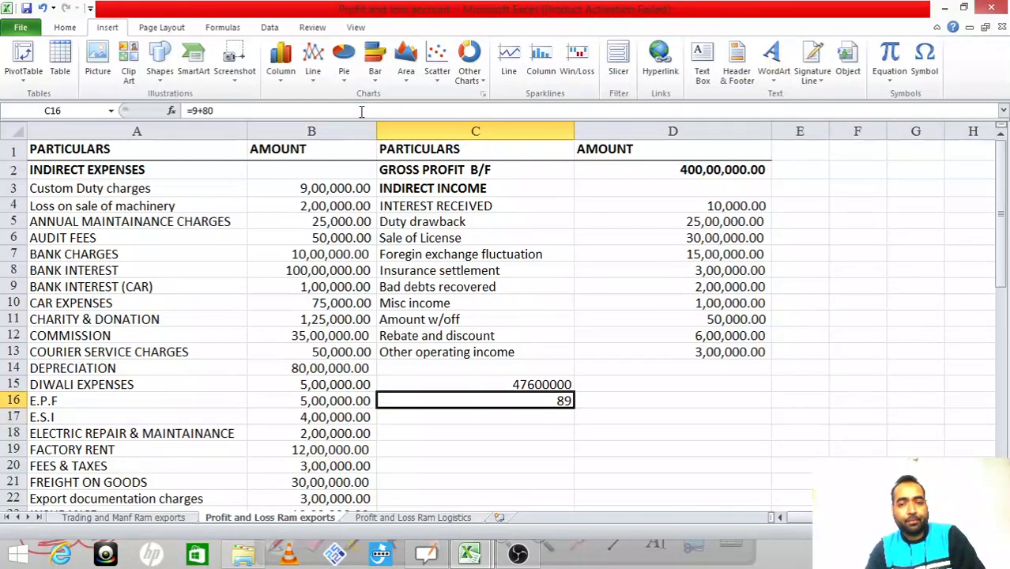
Step: Restate the side figure in C15 of the Profit and Loss Ram exports sheet as 476
{"action": "key", "text": "Up"}
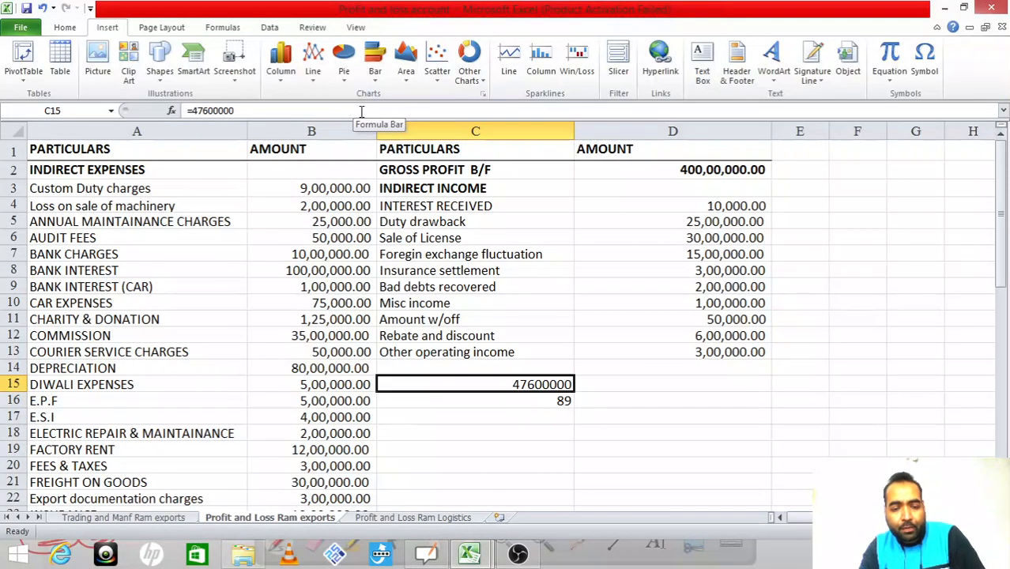
{"action": "type", "text": "476"}
{"action": "key", "text": "Return"}
{"action": "key", "text": "Up"}
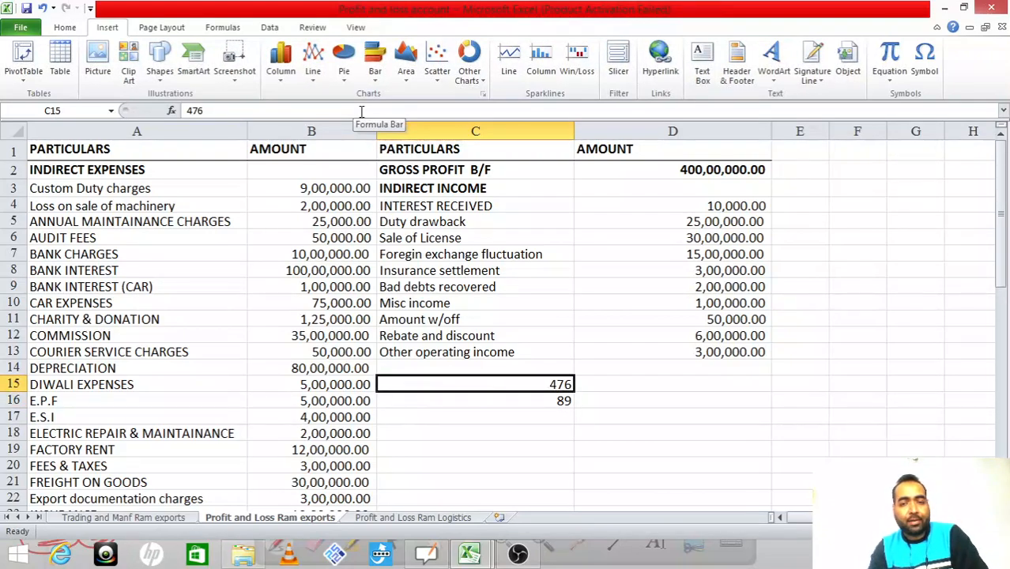
Step: Carry DIWALI EXPENSES from the Profit and loss account workbook into CMA-Format, setting Year 2 Other selling expenses to =5
{"action": "key", "text": "Up"}
{"action": "key", "text": "Left"}
{"action": "key", "text": "Left"}
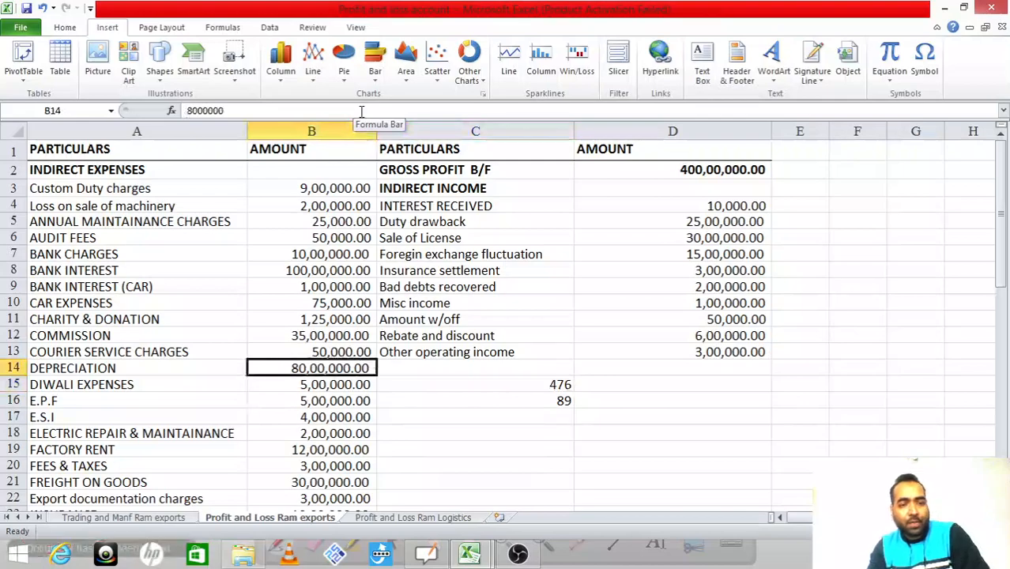
{"action": "key", "text": "Down"}
{"action": "key", "text": "Right"}
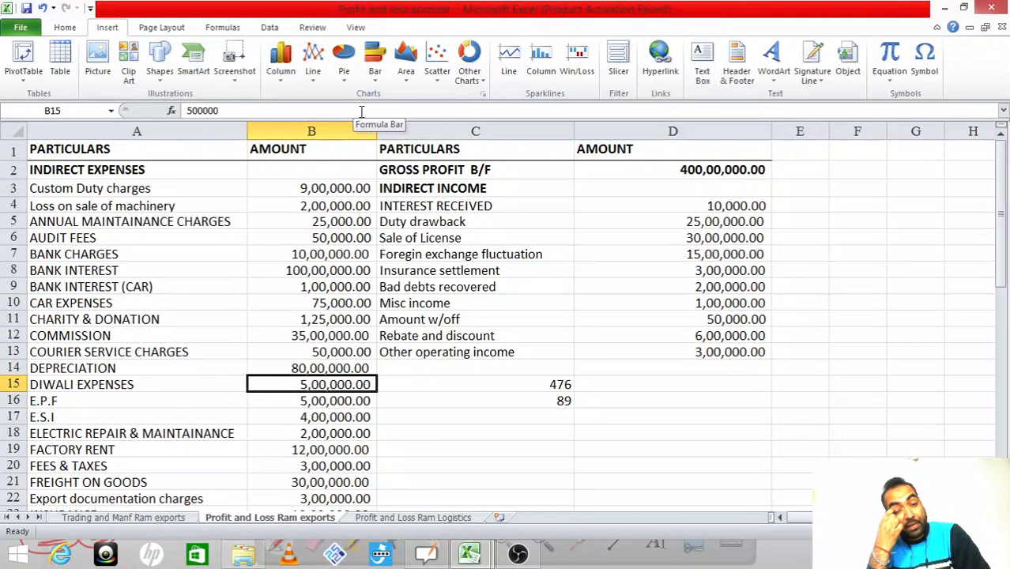
{"action": "key", "text": "ctrl+Tab"}
{"action": "key", "text": "Up"}
{"action": "key", "text": "Up"}
{"action": "key", "text": "Up"}
{"action": "key", "text": "Up"}
{"action": "type", "text": "=5"}
{"action": "key", "text": "Return"}
{"action": "key", "text": "Up"}
Step: Sum E.P.F and E.S.I in the Profit and loss account workbook and set Year 2 Personnel Cost in CMA-Format to =9
{"action": "key", "text": "ctrl+Tab"}
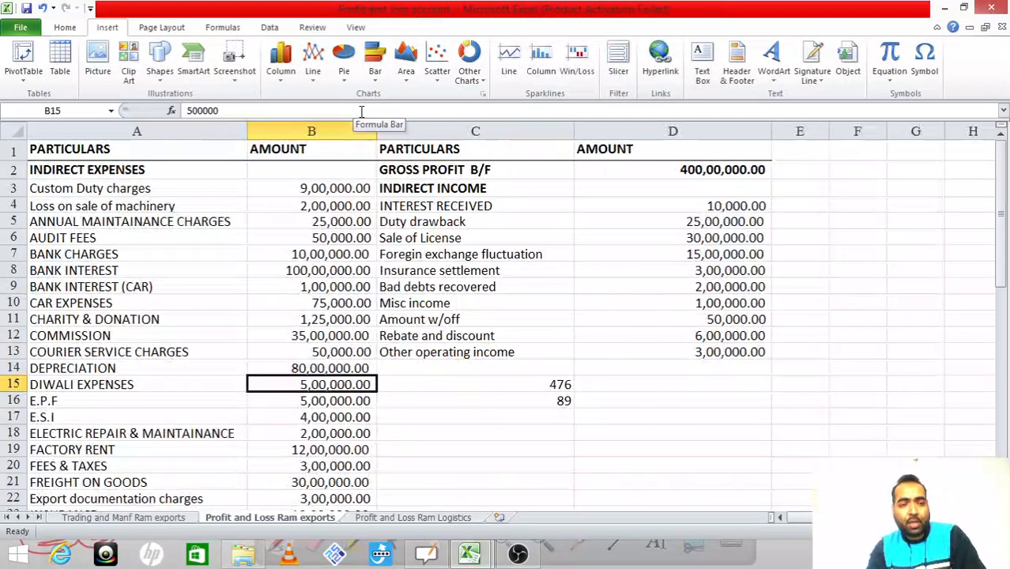
{"action": "key", "text": "shift+Down"}
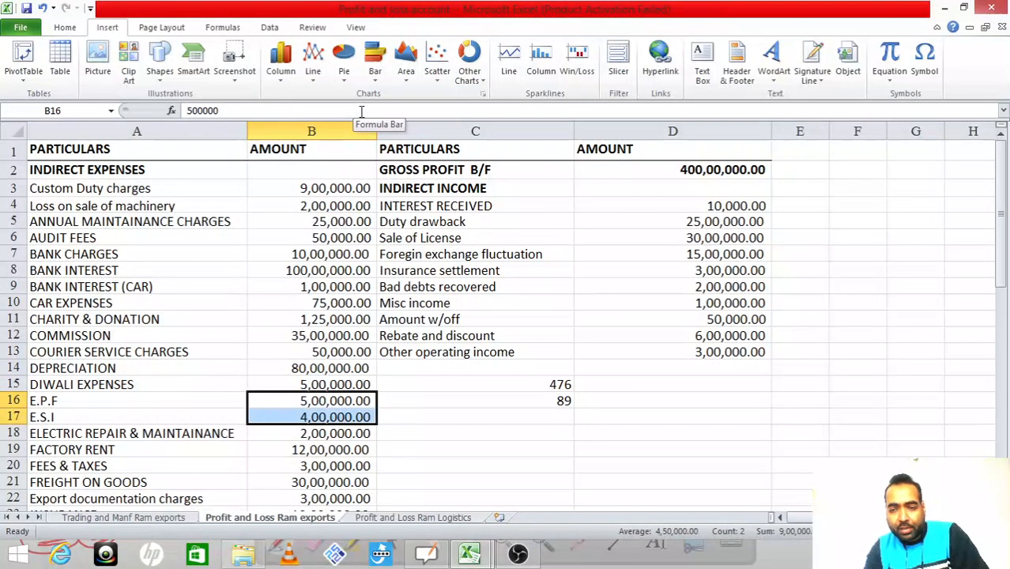
{"action": "key", "text": "ctrl+Tab"}
{"action": "key", "text": "Up"}
{"action": "key", "text": "Up"}
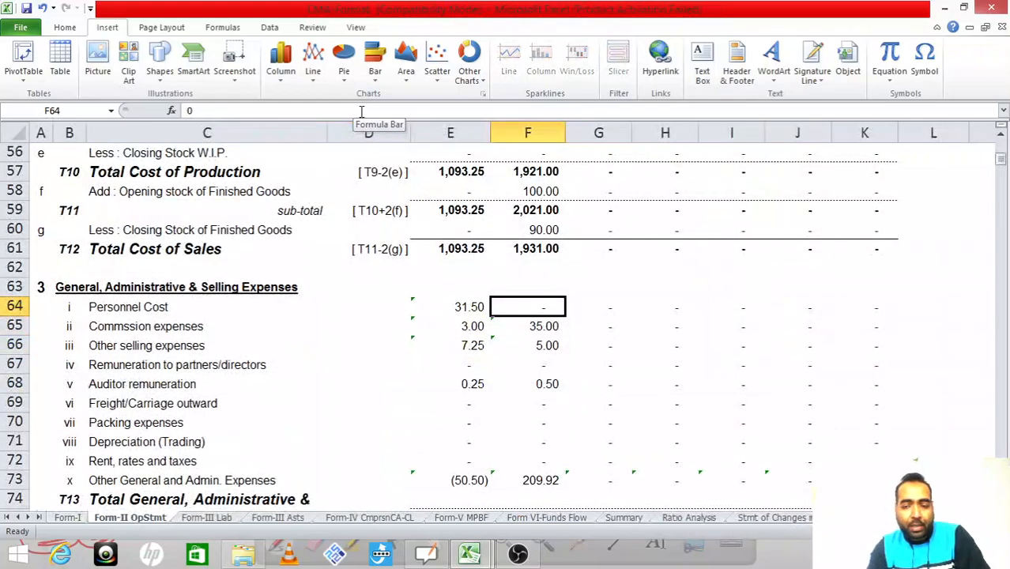
{"action": "type", "text": "=9"}
{"action": "key", "text": "Return"}
{"action": "key", "text": "Up"}
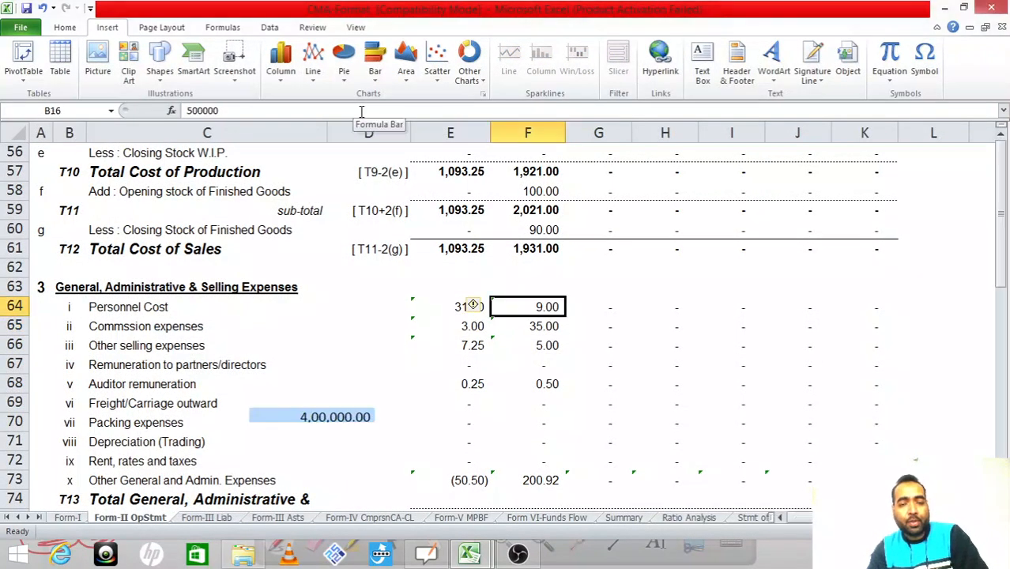
Step: Review the ELECTRIC REPAIR & MAINTAINANCE and FACTORY RENT entries in the Profit and Loss Ram exports sheet
{"action": "key", "text": "ctrl+Tab"}
{"action": "key", "text": "Down"}
{"action": "key", "text": "Down"}
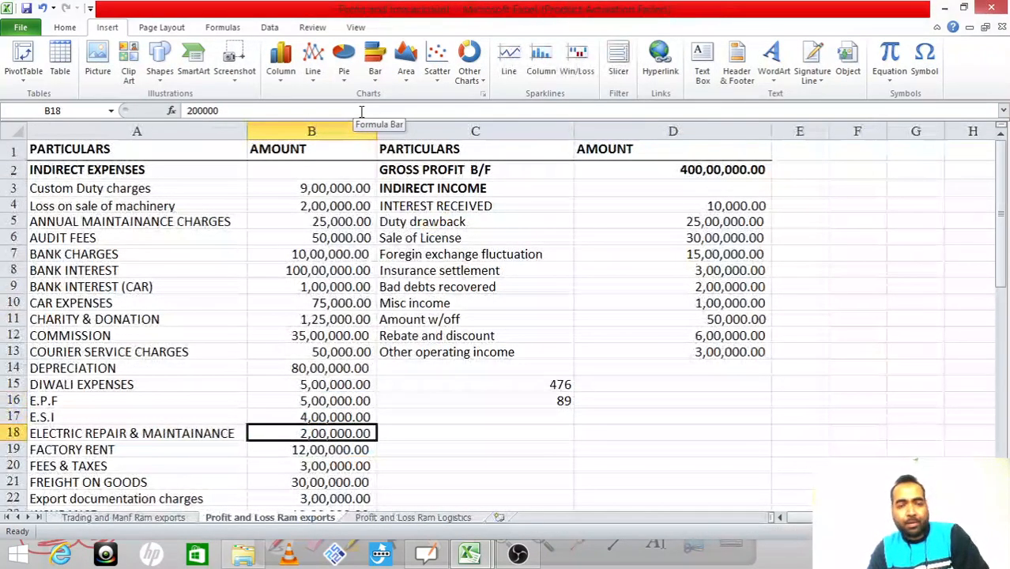
{"action": "key", "text": "Down"}
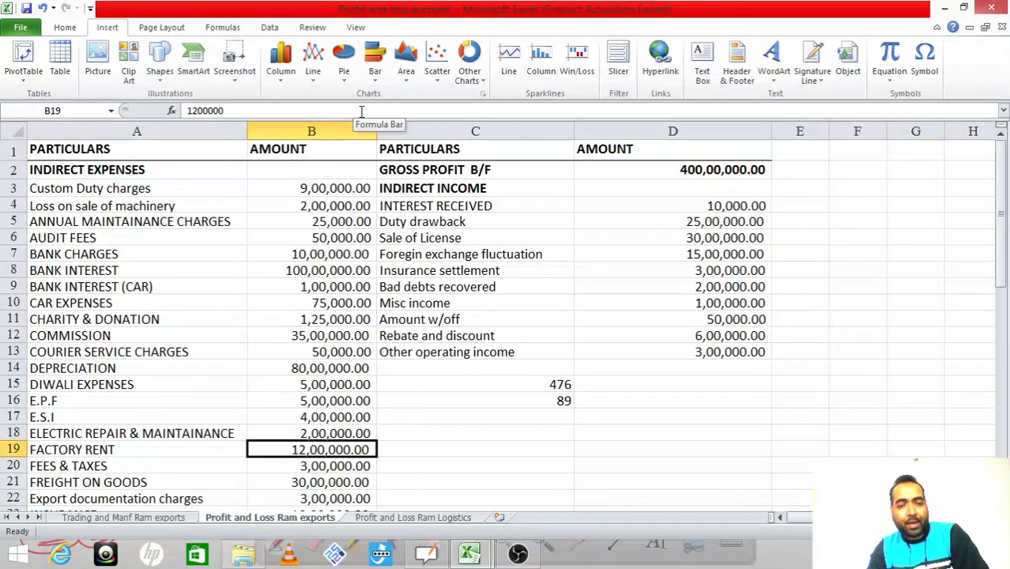
Step: Examine the General, Administrative & Selling Expenses rows in CMA-Format for a suitable head for the factory rent
{"action": "key", "text": "ctrl+Tab"}
{"action": "key", "text": "Down"}
{"action": "key", "text": "Down"}
{"action": "key", "text": "Down"}
{"action": "key", "text": "Down"}
{"action": "key", "text": "Down"}
{"action": "key", "text": "Down"}
{"action": "key", "text": "Down"}
{"action": "key", "text": "Down"}
{"action": "key", "text": "Down"}
{"action": "key", "text": "Down"}
{"action": "key", "text": "Down"}
{"action": "key", "text": "Down"}
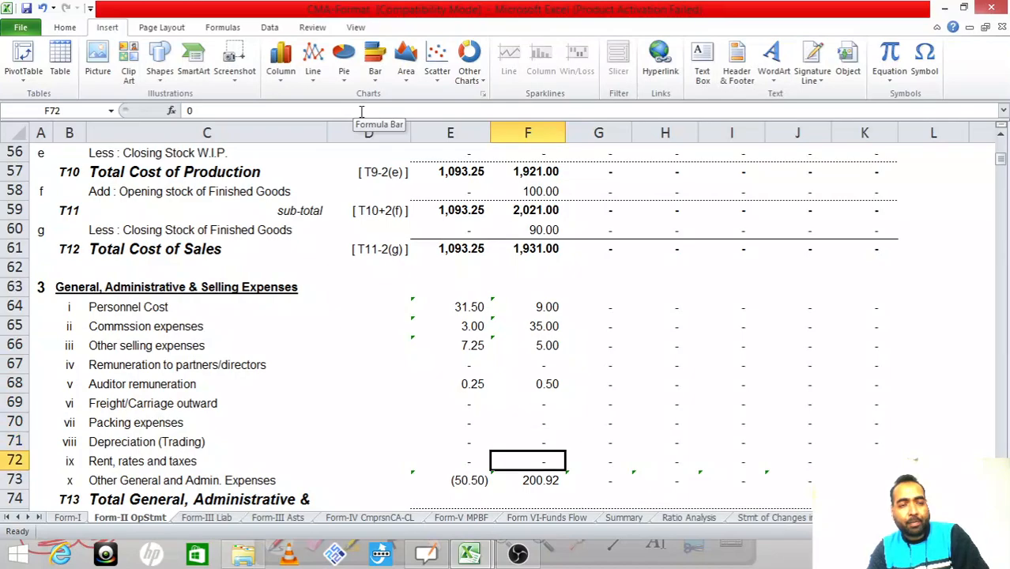
{"action": "key", "text": "Up"}
{"action": "key", "text": "Up"}
{"action": "key", "text": "Up"}
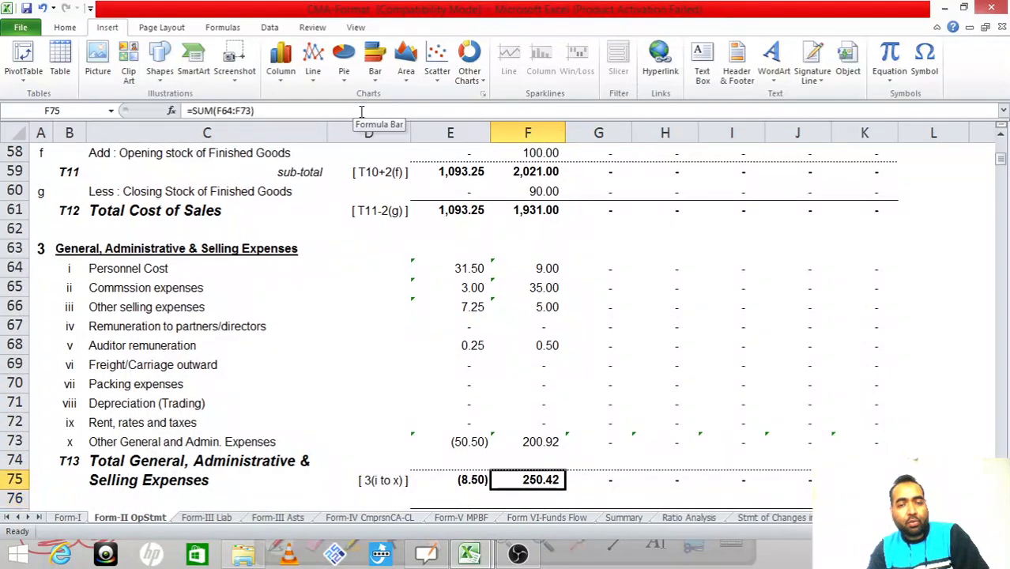
{"action": "key", "text": "Left"}
{"action": "key", "text": "Left"}
{"action": "key", "text": "Left"}
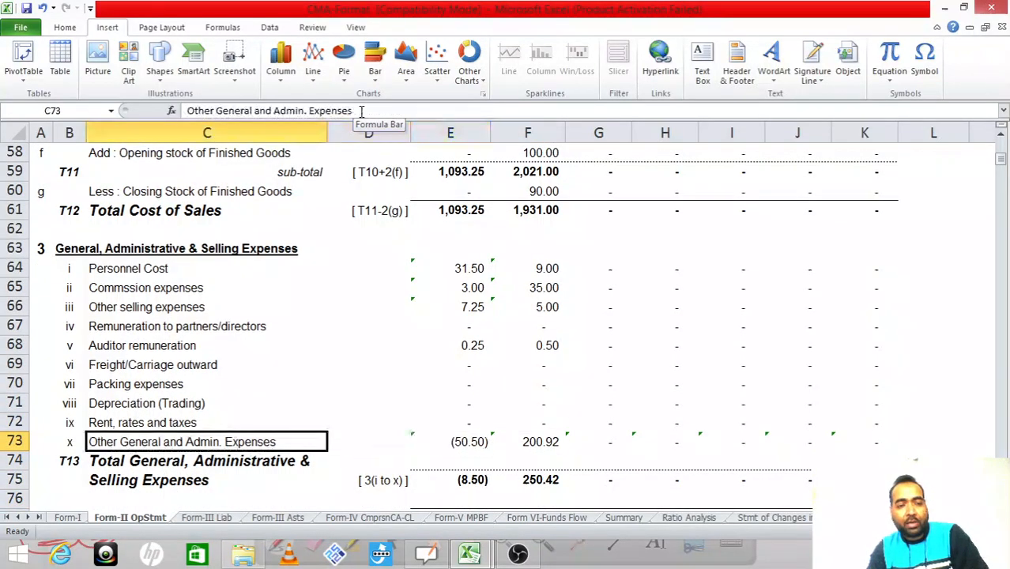
{"action": "key", "text": "Right"}
{"action": "key", "text": "Right"}
{"action": "key", "text": "Right"}
{"action": "key", "text": "Left"}
{"action": "key", "text": "Left"}
{"action": "key", "text": "Left"}
{"action": "key", "text": "Up"}
{"action": "key", "text": "Right"}
{"action": "key", "text": "Right"}
{"action": "key", "text": "Right"}
Step: Add the factory rent to Year 2 Other direct expenses in CMA-Format, extending the formula to =9+12
{"action": "key", "text": "Up"}
{"action": "key", "text": "Up"}
{"action": "key", "text": "Up"}
{"action": "key", "text": "Up"}
{"action": "key", "text": "Up"}
{"action": "key", "text": "Up"}
{"action": "key", "text": "Up"}
{"action": "key", "text": "Up"}
{"action": "key", "text": "Up"}
{"action": "key", "text": "Up"}
{"action": "key", "text": "Up"}
{"action": "key", "text": "Up"}
{"action": "key", "text": "Up"}
{"action": "key", "text": "Up"}
{"action": "key", "text": "Up"}
{"action": "key", "text": "Up"}
{"action": "key", "text": "Up"}
{"action": "key", "text": "Up"}
{"action": "key", "text": "Up"}
{"action": "key", "text": "Up"}
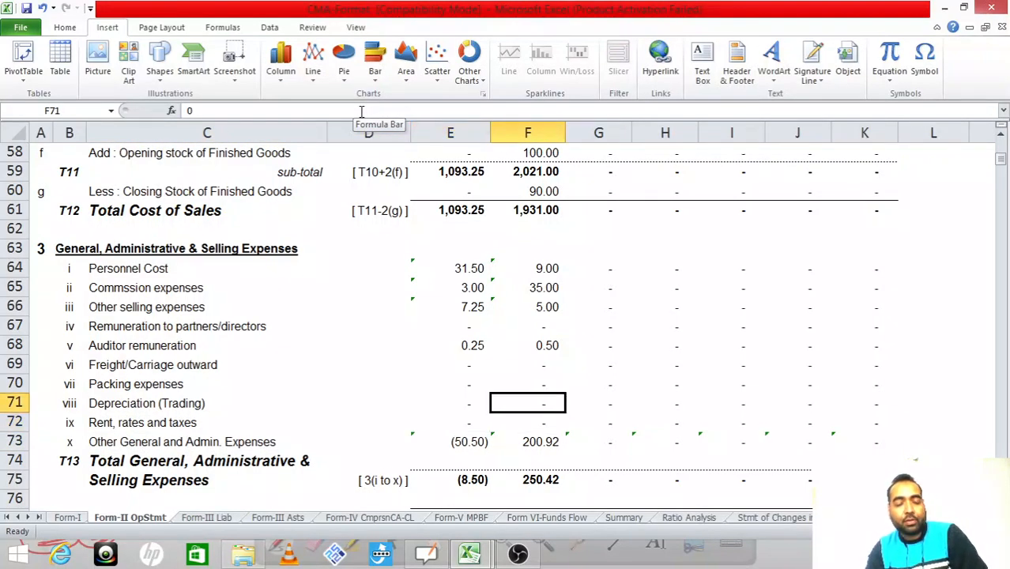
{"action": "key", "text": "Up"}
{"action": "key", "text": "Up"}
{"action": "key", "text": "Up"}
{"action": "key", "text": "Up"}
{"action": "key", "text": "Up"}
{"action": "key", "text": "Up"}
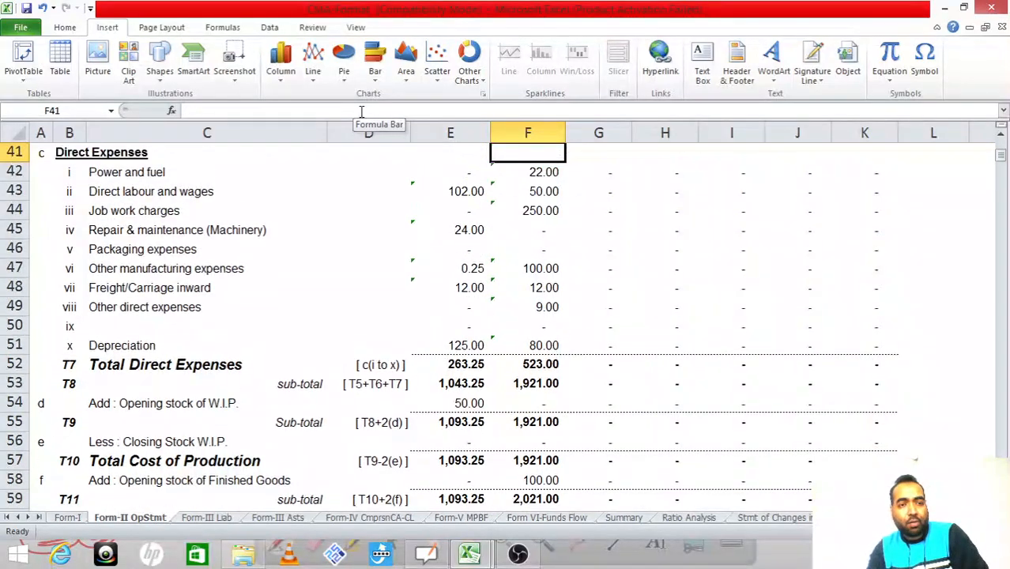
{"action": "key", "text": "Down"}
{"action": "key", "text": "Down"}
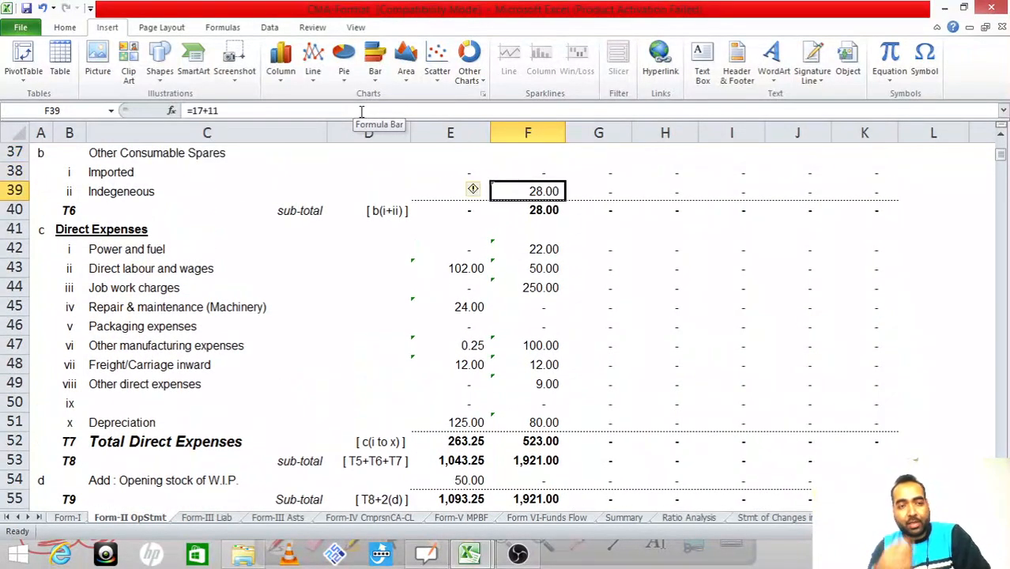
{"action": "key", "text": "Down"}
{"action": "key", "text": "Down"}
{"action": "key", "text": "Down"}
{"action": "key", "text": "Down"}
{"action": "key", "text": "Down"}
{"action": "key", "text": "Down"}
{"action": "key", "text": "Down"}
{"action": "key", "text": "Down"}
{"action": "key", "text": "Down"}
{"action": "key", "text": "Down"}
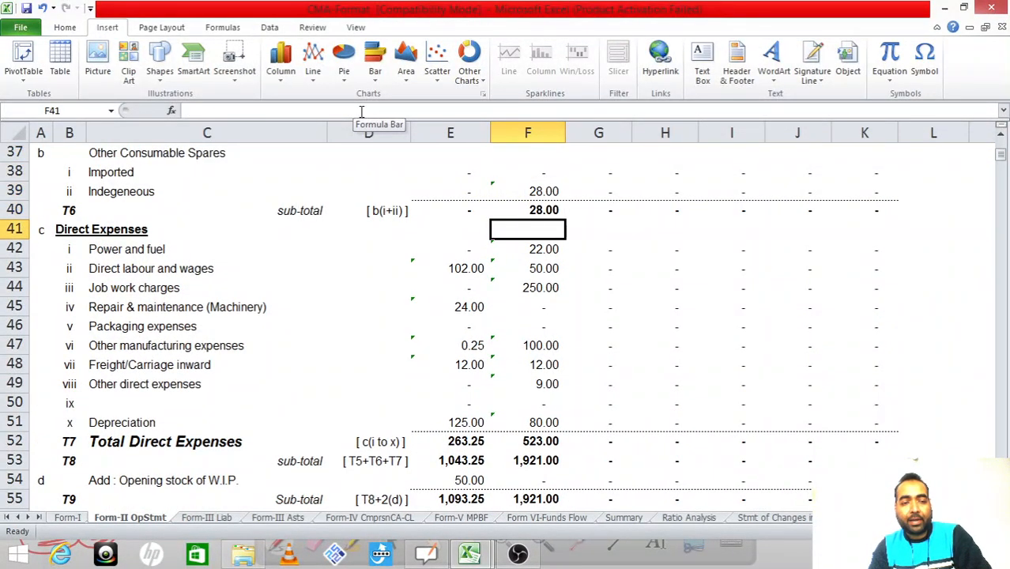
{"action": "key", "text": "Down"}
{"action": "key", "text": "Up"}
{"action": "key", "text": "Left"}
{"action": "key", "text": "Right"}
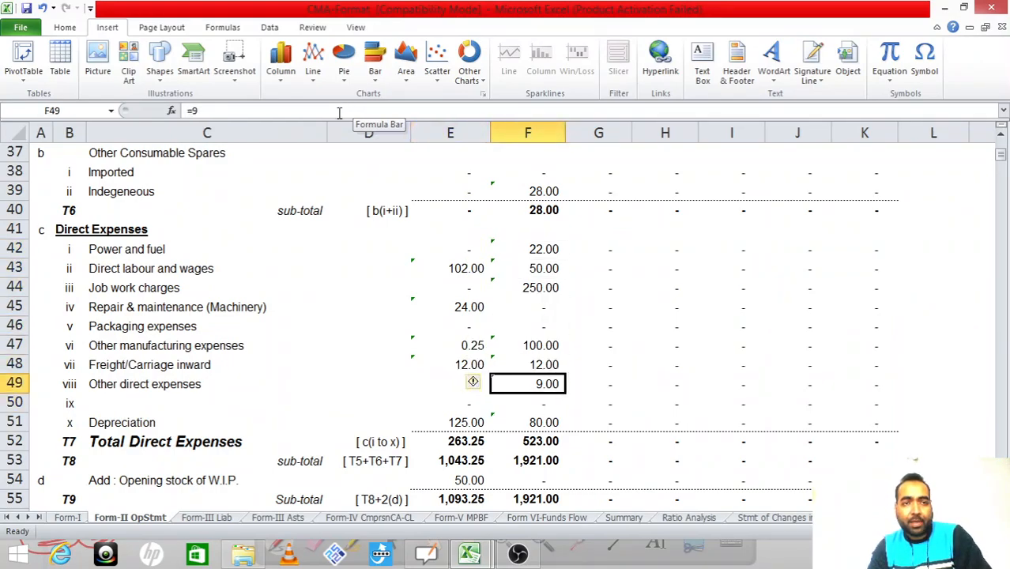
{"action": "left_click", "coordinate": [340, 111]}
{"action": "type", "text": "+12"}
{"action": "key", "text": "Return"}
{"action": "key", "text": "Up"}
Step: Extend the side formula in C16 of the Profit and Loss Ram exports sheet to =9+80+12
{"action": "key", "text": "ctrl+Tab"}
{"action": "key", "text": "Up"}
{"action": "key", "text": "Up"}
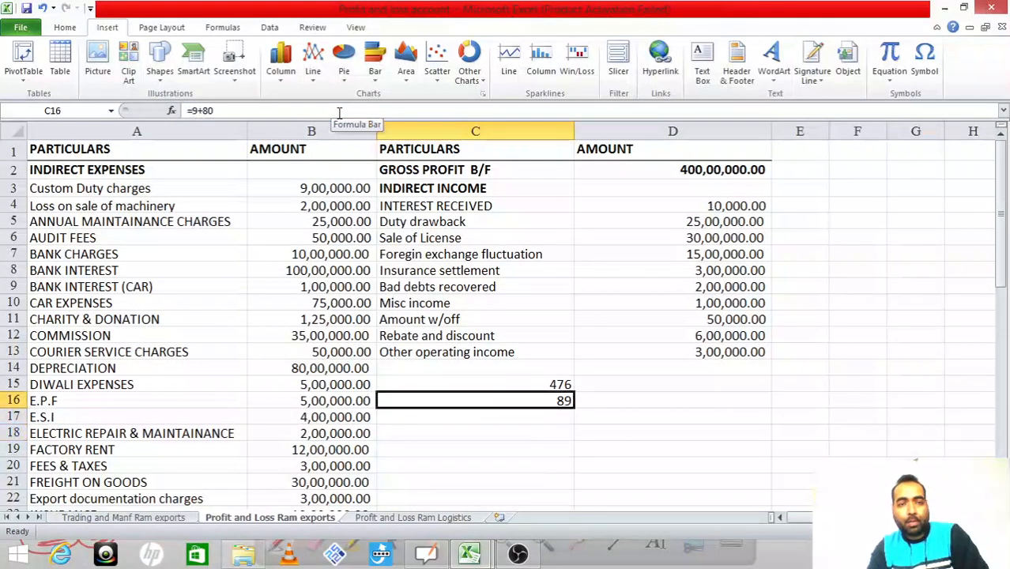
{"action": "key", "text": "F2"}
{"action": "type", "text": "+12"}
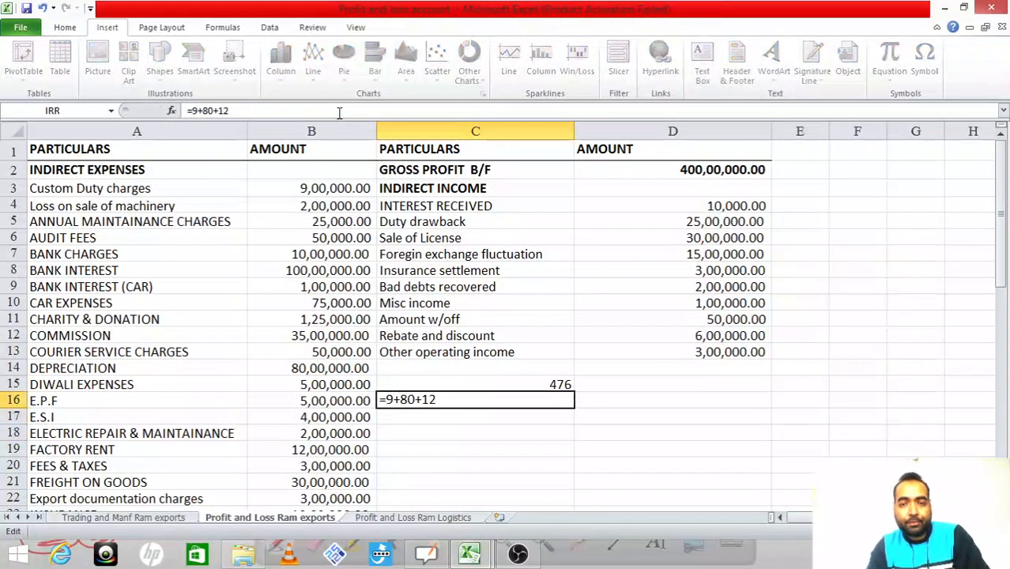
{"action": "key", "text": "Return"}
{"action": "key", "text": "Up"}
Step: Review the FACTORY RENT and FEES & TAXES entries in the Profit and Loss Ram exports sheet
{"action": "key", "text": "Left"}
{"action": "key", "text": "Left"}
{"action": "key", "text": "Down"}
{"action": "key", "text": "Down"}
{"action": "key", "text": "Down"}
{"action": "key", "text": "Right"}
{"action": "key", "text": "Down"}
{"action": "key", "text": "Down"}
{"action": "key", "text": "Down"}
{"action": "key", "text": "Down"}
{"action": "key", "text": "Down"}
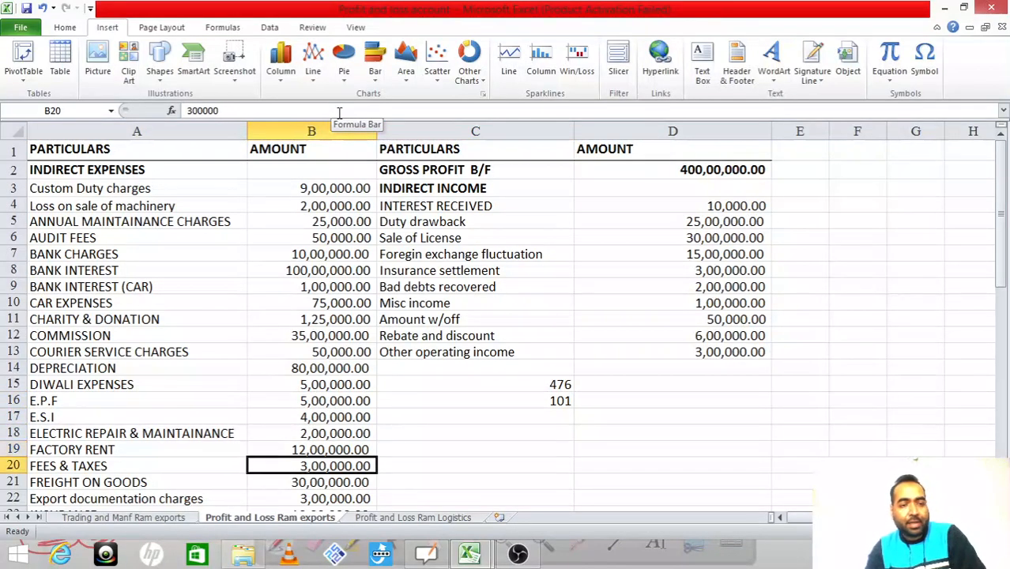
{"action": "key", "text": "Up"}
{"action": "key", "text": "Up"}
{"action": "key", "text": "Up"}
{"action": "key", "text": "Up"}
Step: Compare the FEES & TAXES entry with the Rent, rates and taxes and Other General and Admin. Expenses rows in CMA-Format
{"action": "key", "text": "ctrl+Tab"}
{"action": "key", "text": "Down"}
{"action": "key", "text": "Down"}
{"action": "key", "text": "Down"}
{"action": "key", "text": "Down"}
{"action": "key", "text": "Down"}
{"action": "key", "text": "Down"}
{"action": "key", "text": "Down"}
{"action": "key", "text": "Down"}
{"action": "key", "text": "Down"}
{"action": "key", "text": "Down"}
{"action": "key", "text": "Down"}
{"action": "key", "text": "Down"}
{"action": "key", "text": "Down"}
{"action": "key", "text": "Down"}
{"action": "key", "text": "Down"}
{"action": "key", "text": "Down"}
{"action": "key", "text": "Down"}
{"action": "key", "text": "Down"}
{"action": "key", "text": "Down"}
{"action": "key", "text": "Down"}
{"action": "key", "text": "Down"}
{"action": "key", "text": "Down"}
{"action": "key", "text": "Down"}
{"action": "key", "text": "Down"}
{"action": "key", "text": "Down"}
{"action": "key", "text": "Down"}
{"action": "key", "text": "Down"}
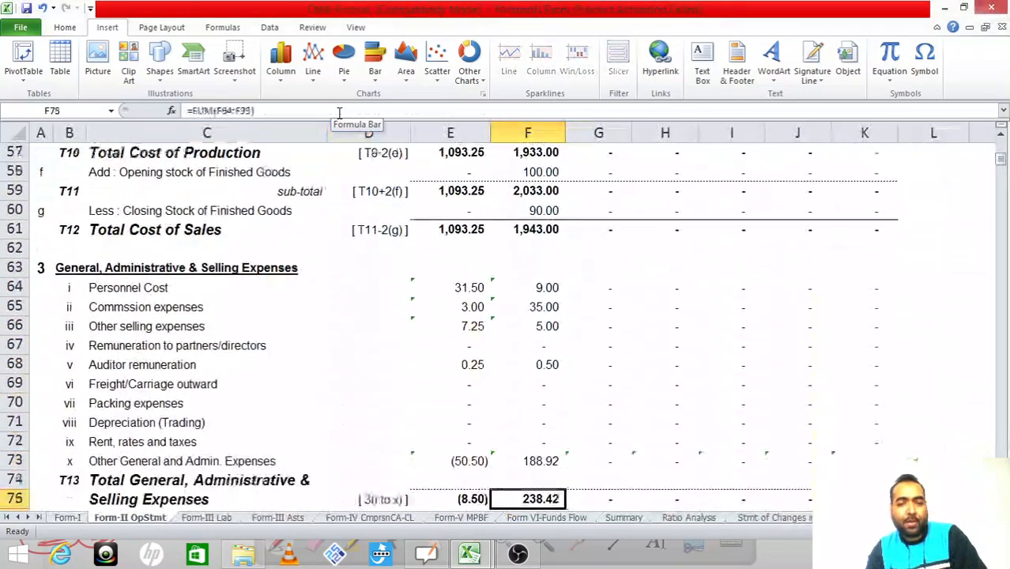
{"action": "key", "text": "Up"}
{"action": "key", "text": "Up"}
{"action": "key", "text": "Up"}
{"action": "key", "text": "Up"}
{"action": "key", "text": "Up"}
{"action": "key", "text": "Left"}
{"action": "key", "text": "Left"}
{"action": "key", "text": "Left"}
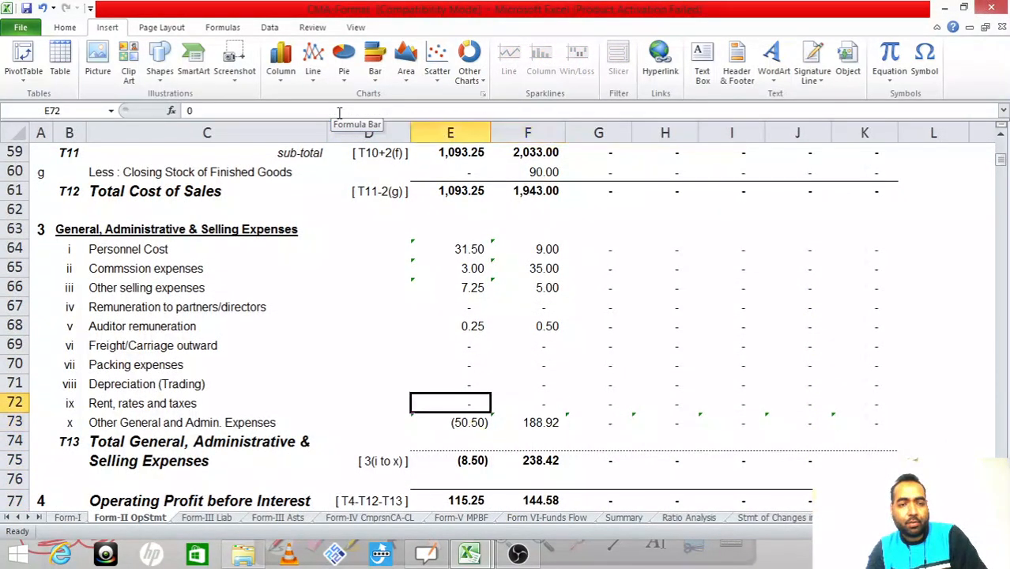
{"action": "key", "text": "Right"}
{"action": "key", "text": "Right"}
{"action": "key", "text": "Right"}
{"action": "key", "text": "ctrl+Tab"}
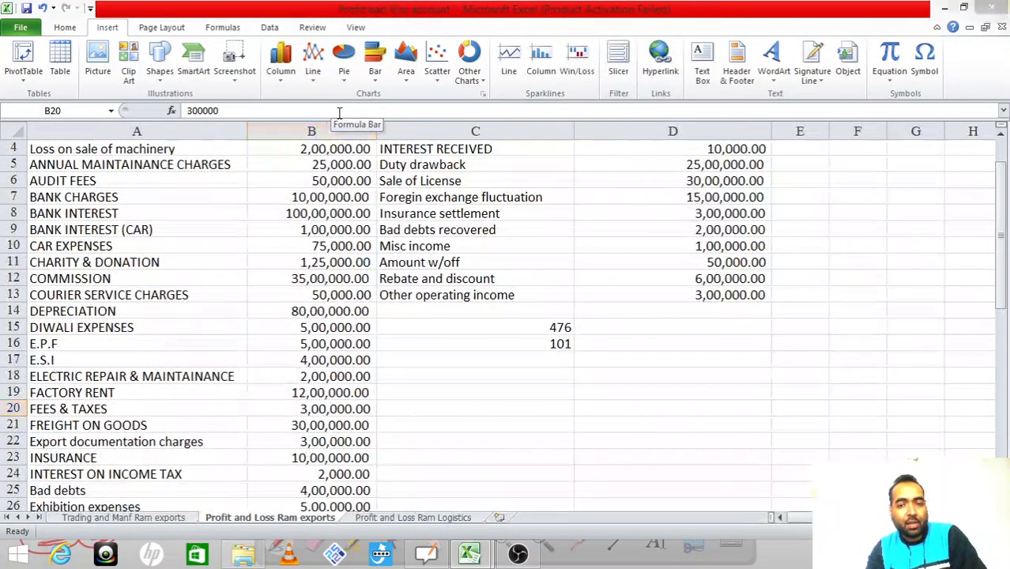
{"action": "key", "text": "ctrl+Tab"}
{"action": "key", "text": "Down"}
{"action": "key", "text": "Left"}
{"action": "key", "text": "Left"}
{"action": "key", "text": "Left"}
{"action": "key", "text": "Left"}
{"action": "key", "text": "Right"}
{"action": "key", "text": "Right"}
{"action": "key", "text": "Right"}
{"action": "key", "text": "Right"}
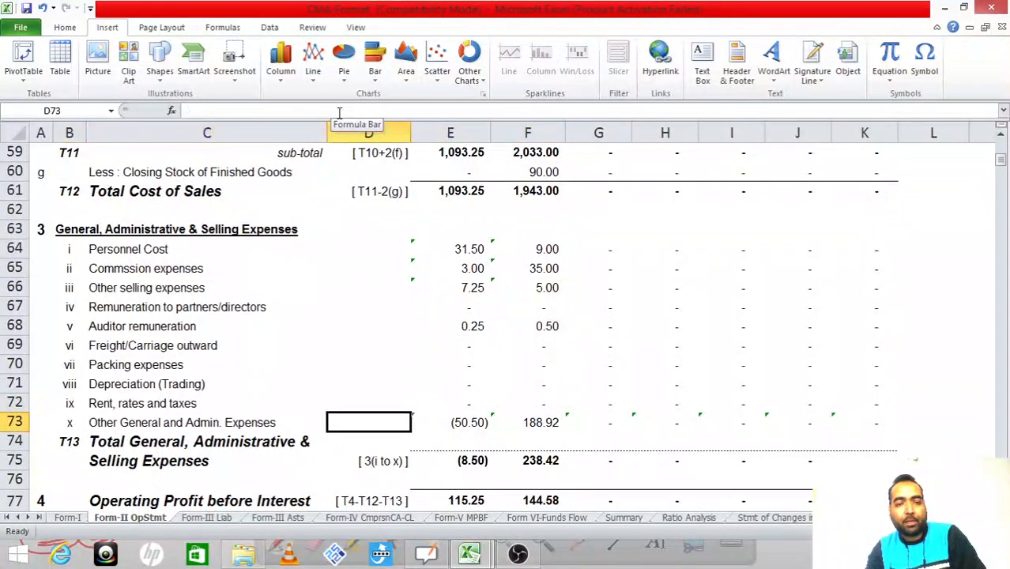
Step: Carry FEES & TAXES from the Profit and loss account workbook into CMA-Format, setting Year 2 Rent, rates and taxes to =3
{"action": "key", "text": "Up"}
{"action": "key", "text": "ctrl+Tab"}
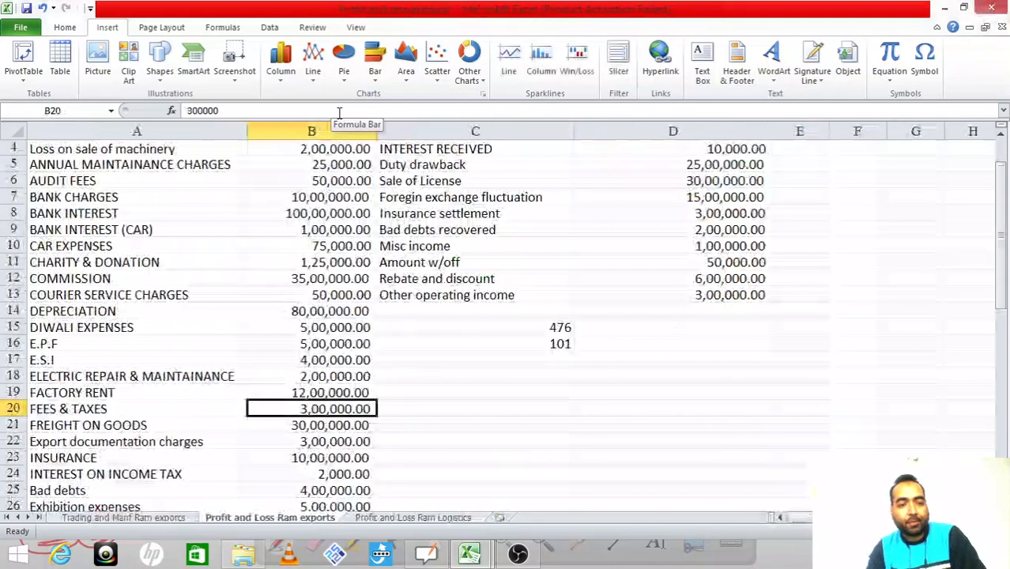
{"action": "key", "text": "ctrl+Tab"}
{"action": "type", "text": "=3"}
{"action": "key", "text": "Return"}
{"action": "key", "text": "Up"}
{"action": "key", "text": "ctrl+Tab"}
{"action": "key", "text": "Down"}
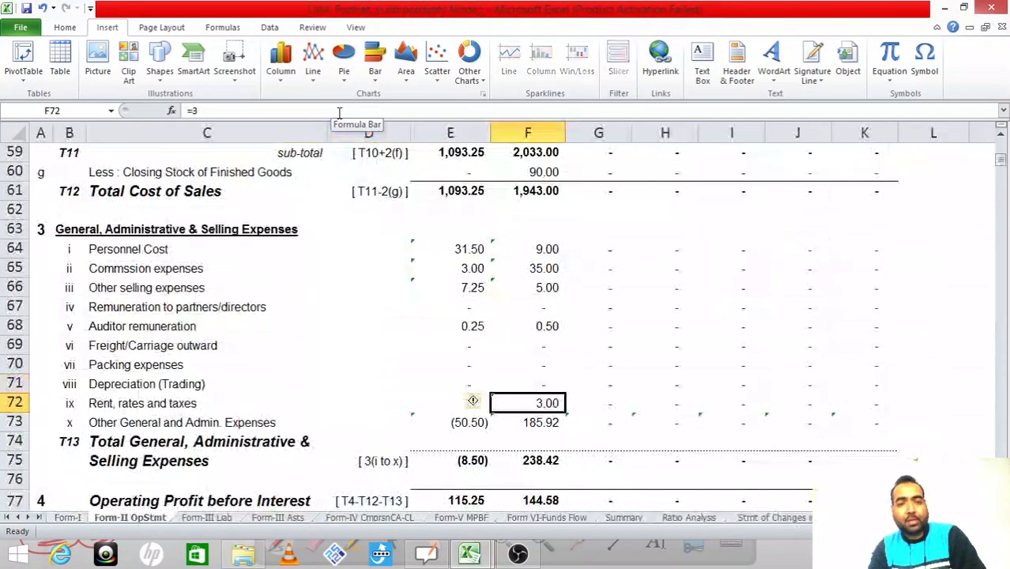
Step: Add FREIGHT ON GOODS from the Profit and loss account workbook to Year 2 Other selling expenses in CMA-Format, making it =5+30
{"action": "key", "text": "Up"}
{"action": "key", "text": "Up"}
{"action": "key", "text": "Up"}
{"action": "key", "text": "Up"}
{"action": "key", "text": "Up"}
{"action": "key", "text": "Up"}
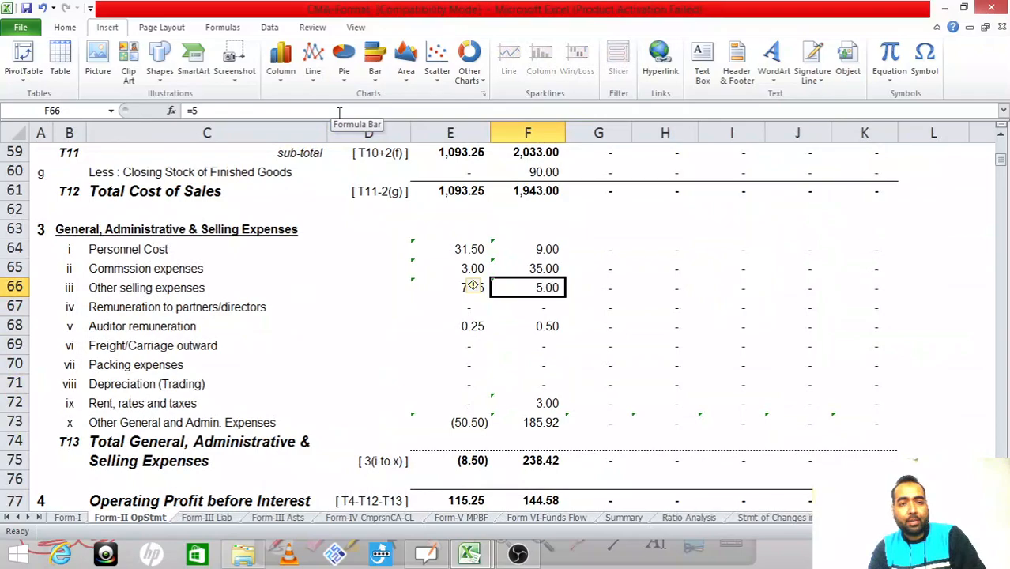
{"action": "left_click", "coordinate": [313, 110]}
{"action": "key", "text": "Escape"}
{"action": "key", "text": "alt+Tab"}
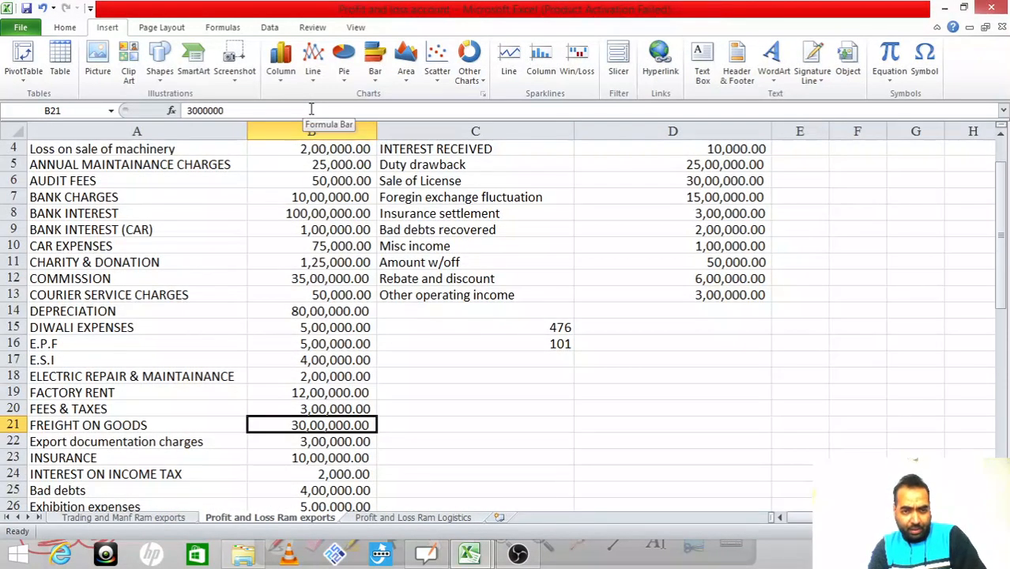
{"action": "key", "text": "alt+Tab"}
{"action": "left_click", "coordinate": [312, 110]}
{"action": "type", "text": "+30"}
{"action": "key", "text": "Return"}
{"action": "key", "text": "Up"}
Step: Add the Export documentation charges to Year 2 Other selling expenses in CMA-Format, extending the formula to =5+30+3
{"action": "key", "text": "alt+Tab"}
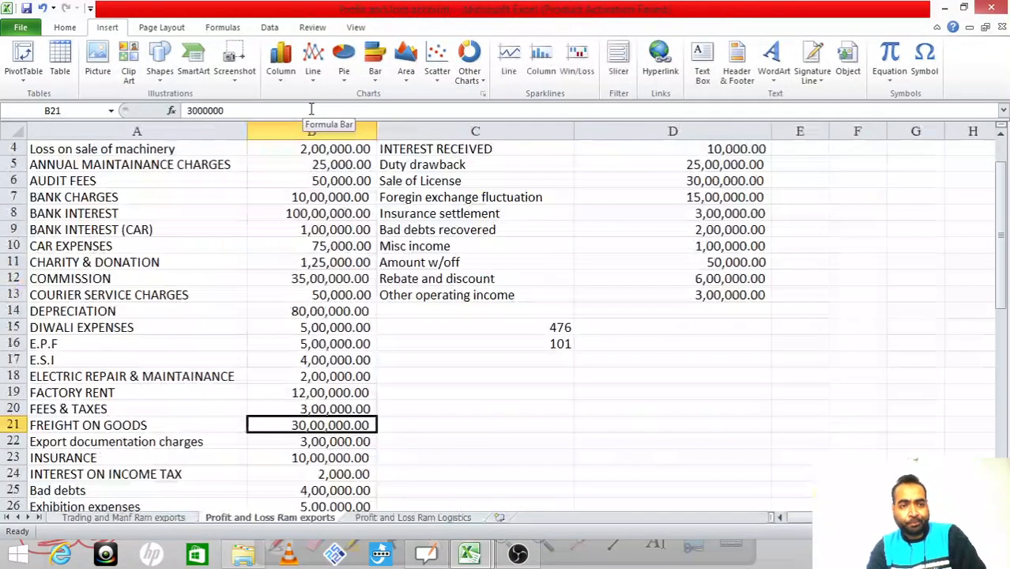
{"action": "key", "text": "Down"}
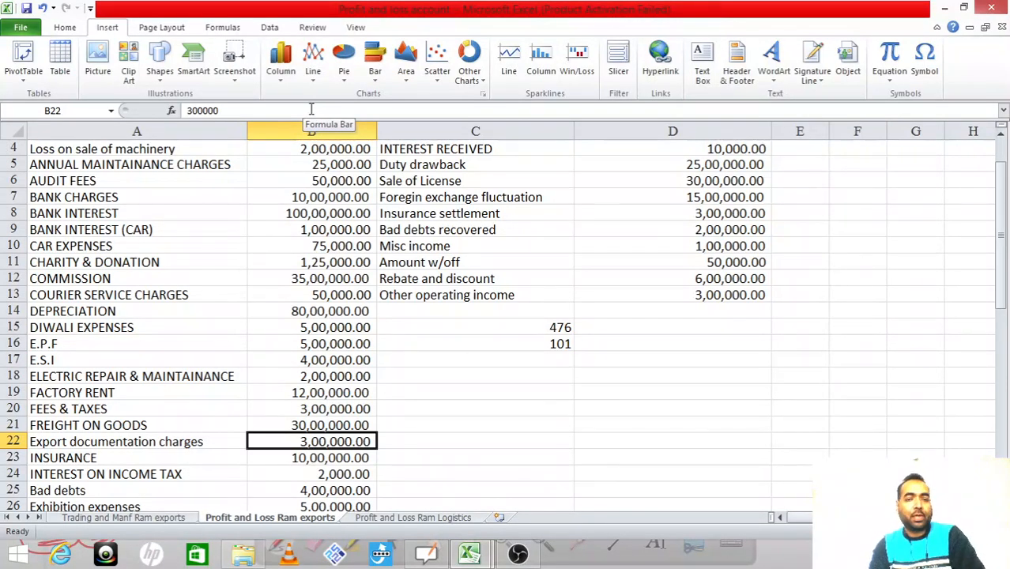
{"action": "key", "text": "alt+Tab"}
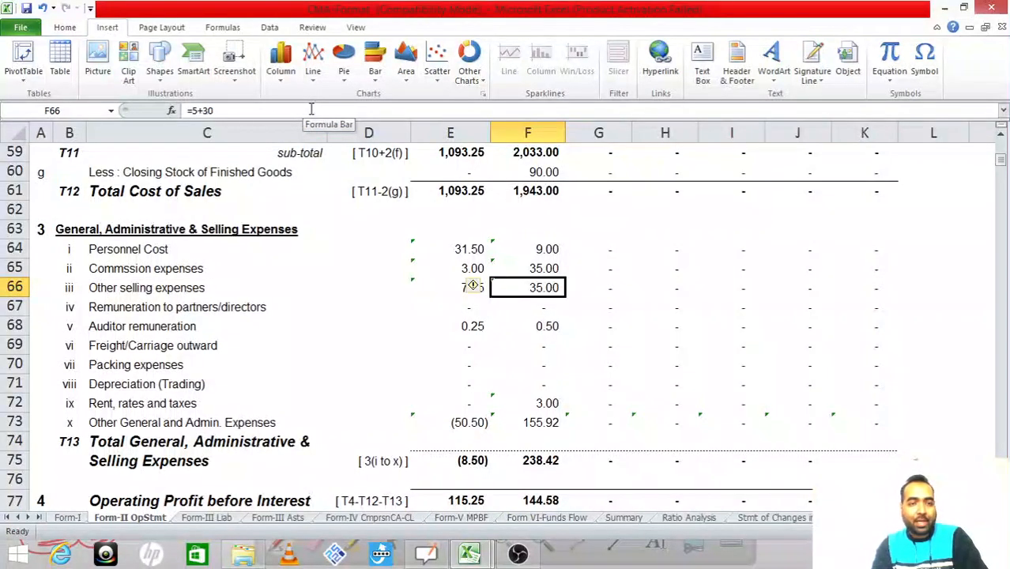
{"action": "left_click", "coordinate": [302, 108]}
{"action": "type", "text": "+3"}
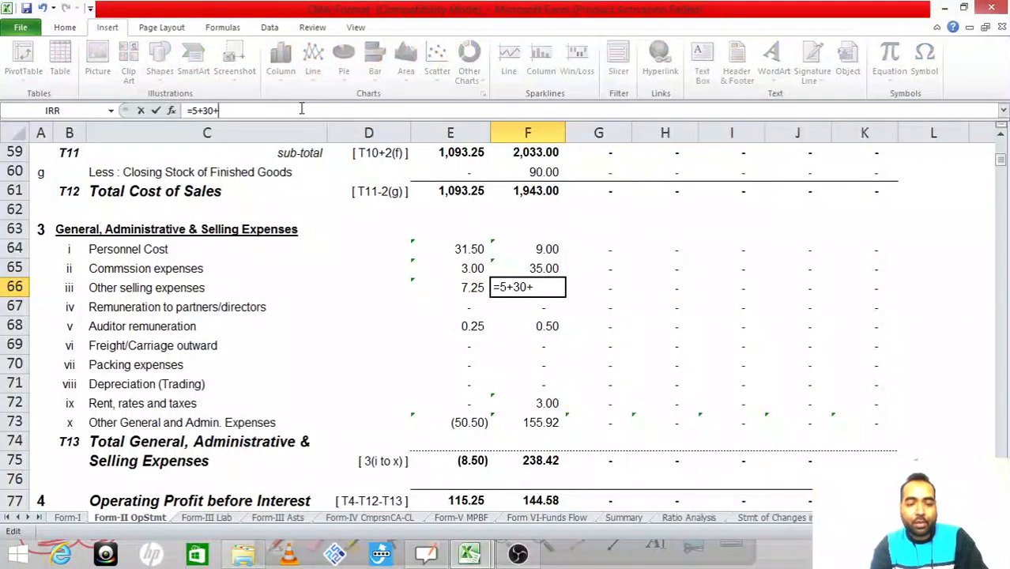
{"action": "key", "text": "Return"}
{"action": "key", "text": "Up"}
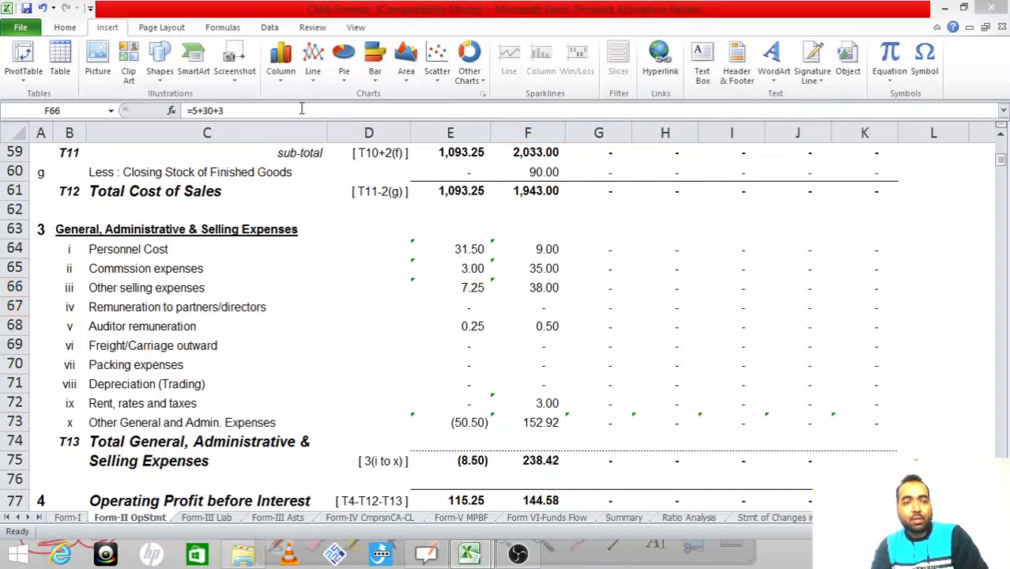
Step: Compare the INSURANCE entry in Profit and Loss Ram exports with the General, Administrative & Selling Expenses rows in CMA-Format
{"action": "key", "text": "alt+Tab"}
{"action": "key", "text": "Down"}
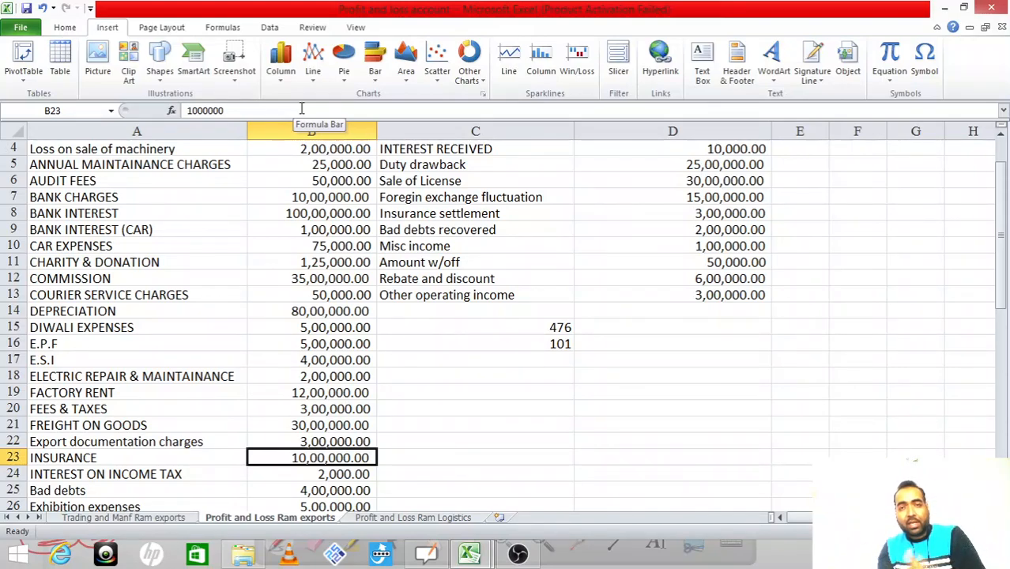
{"action": "key", "text": "ctrl+Tab"}
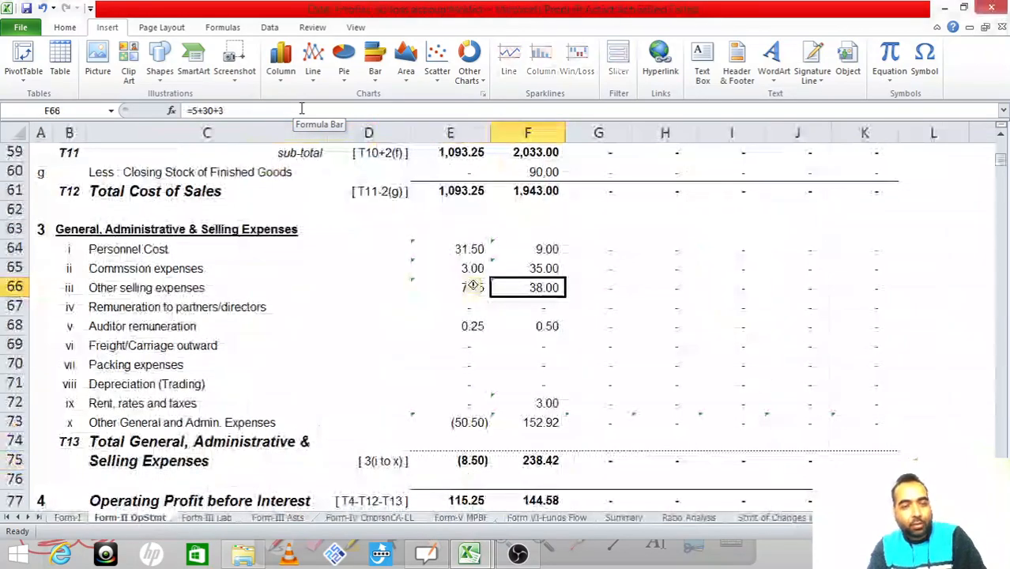
{"action": "key", "text": "Down"}
{"action": "key", "text": "Down"}
{"action": "key", "text": "Down"}
{"action": "key", "text": "Down"}
{"action": "key", "text": "Down"}
{"action": "key", "text": "Down"}
{"action": "key", "text": "Down"}
{"action": "key", "text": "Left"}
{"action": "key", "text": "Right"}
{"action": "key", "text": "Up"}
{"action": "key", "text": "Up"}
{"action": "key", "text": "Up"}
{"action": "key", "text": "Up"}
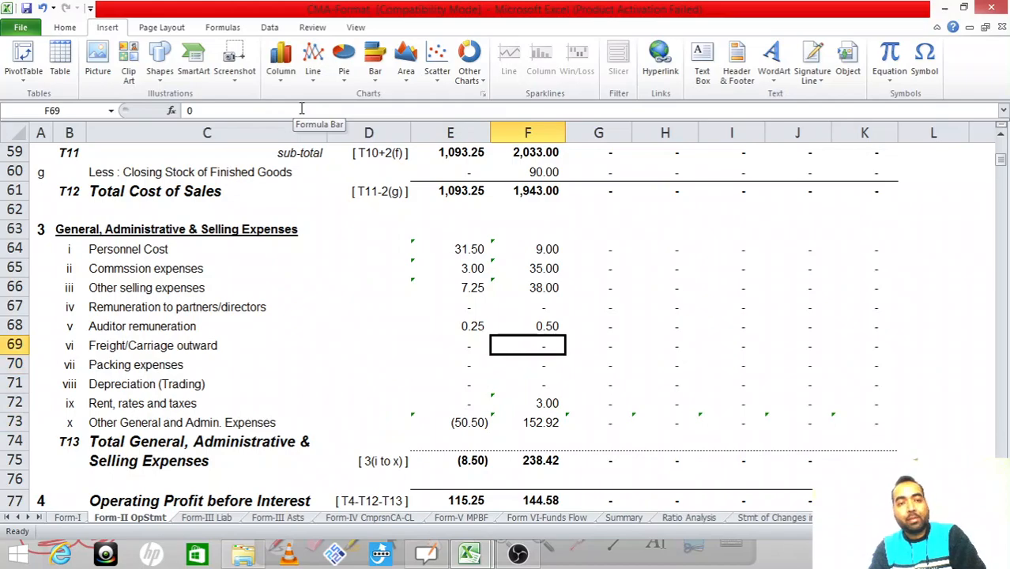
Step: Carry Bad debts from Profit and Loss Ram exports into CMA-Format, setting Year 2 Other non-operating expenses to =4
{"action": "key", "text": "ctrl+Tab"}
{"action": "key", "text": "Down"}
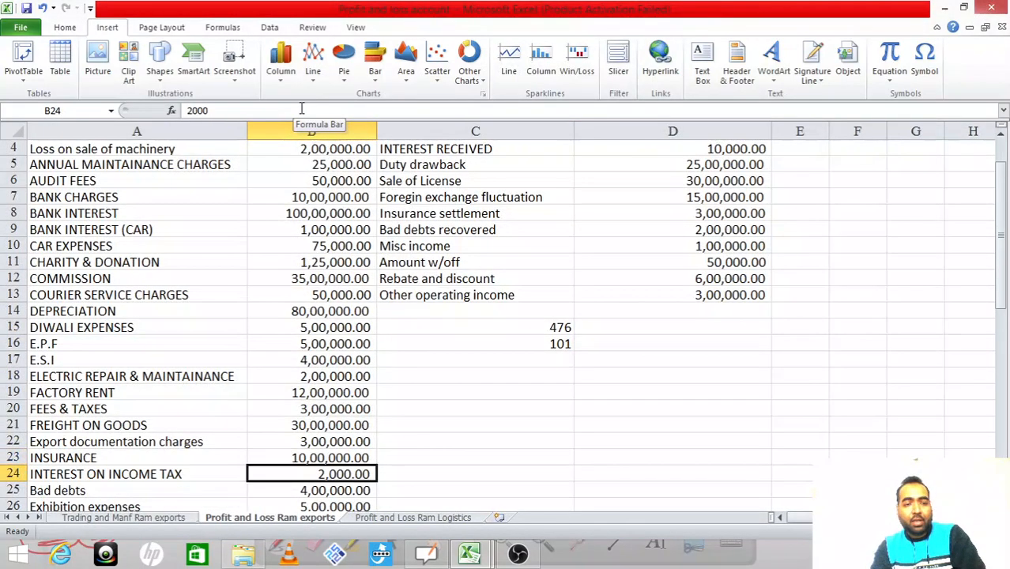
{"action": "key", "text": "Down"}
{"action": "key", "text": "Down"}
{"action": "key", "text": "Down"}
{"action": "key", "text": "Down"}
{"action": "key", "text": "Up"}
{"action": "key", "text": "Up"}
{"action": "key", "text": "Up"}
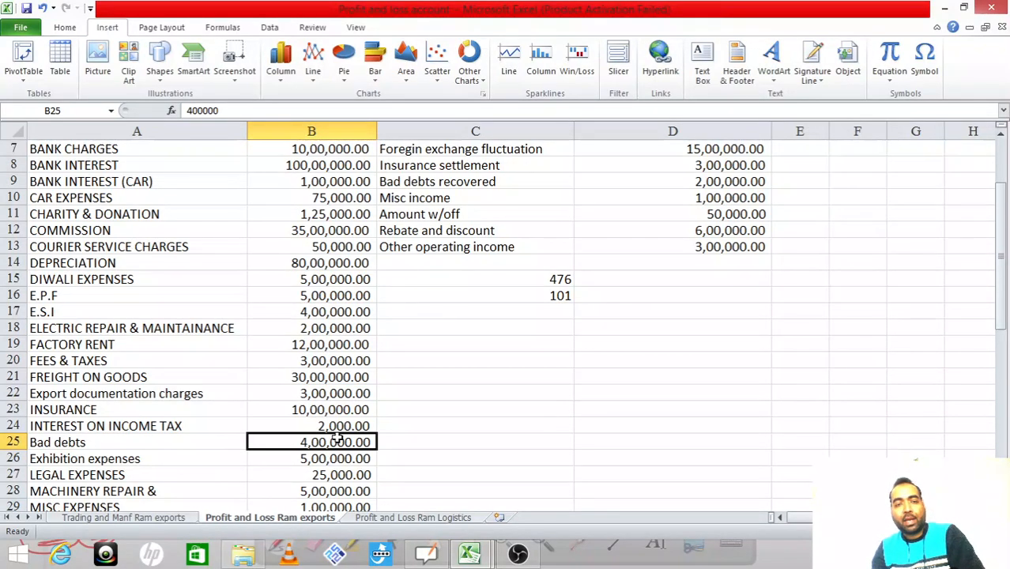
{"action": "key", "text": "alt+Tab"}
{"action": "key", "text": "Down"}
{"action": "key", "text": "Down"}
{"action": "key", "text": "Down"}
{"action": "key", "text": "Down"}
{"action": "key", "text": "Down"}
{"action": "key", "text": "Down"}
{"action": "key", "text": "Down"}
{"action": "key", "text": "Down"}
{"action": "key", "text": "Down"}
{"action": "key", "text": "Down"}
{"action": "key", "text": "Down"}
{"action": "key", "text": "Down"}
{"action": "key", "text": "Down"}
{"action": "key", "text": "Down"}
{"action": "key", "text": "Down"}
{"action": "key", "text": "Down"}
{"action": "key", "text": "Down"}
{"action": "key", "text": "Down"}
{"action": "key", "text": "Down"}
{"action": "key", "text": "Down"}
{"action": "key", "text": "Down"}
{"action": "key", "text": "Down"}
{"action": "key", "text": "Down"}
{"action": "key", "text": "Down"}
{"action": "key", "text": "Down"}
{"action": "key", "text": "Down"}
{"action": "key", "text": "Down"}
{"action": "key", "text": "Down"}
{"action": "key", "text": "Down"}
{"action": "key", "text": "Up"}
{"action": "key", "text": "Up"}
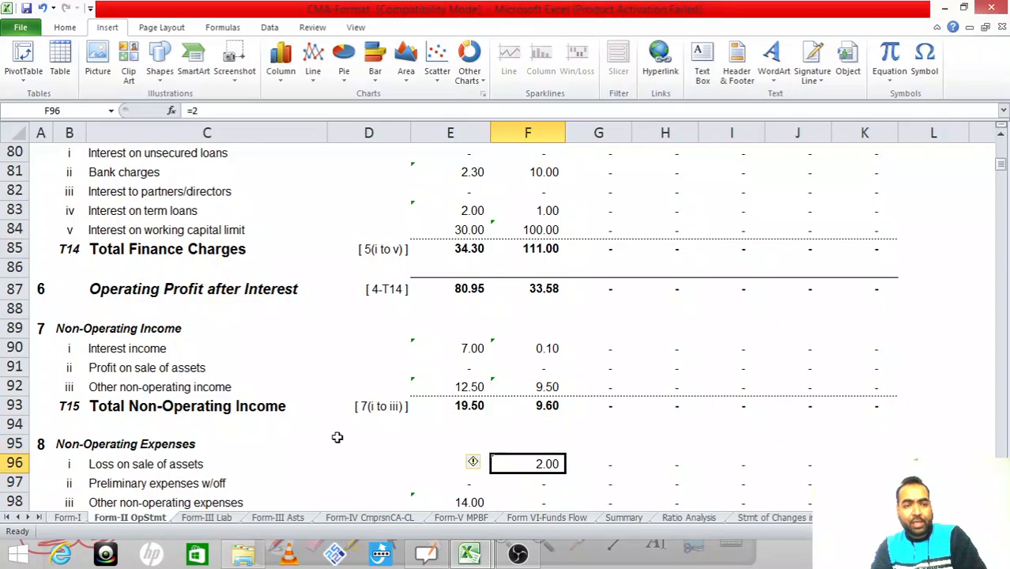
{"action": "key", "text": "Down"}
{"action": "key", "text": "Down"}
{"action": "key", "text": "Down"}
{"action": "key", "text": "Down"}
{"action": "key", "text": "Up"}
{"action": "key", "text": "Up"}
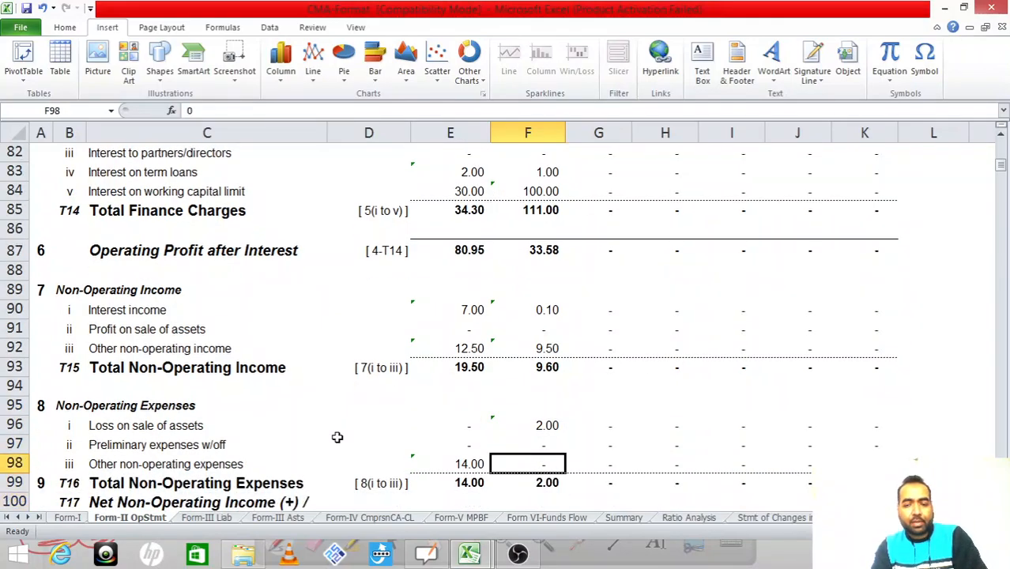
{"action": "type", "text": "=4"}
{"action": "key", "text": "Return"}
{"action": "key", "text": "Up"}
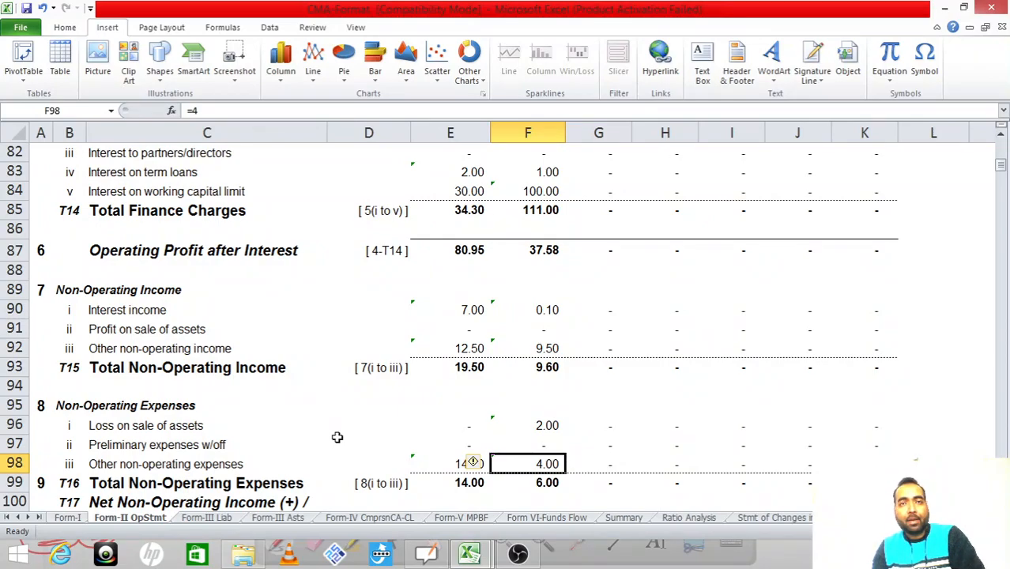
Step: Add Exhibition expenses from Profit and Loss Ram exports to Year 2 Other selling expenses in CMA-Format by appending +5 to its formula
{"action": "key", "text": "alt+Tab"}
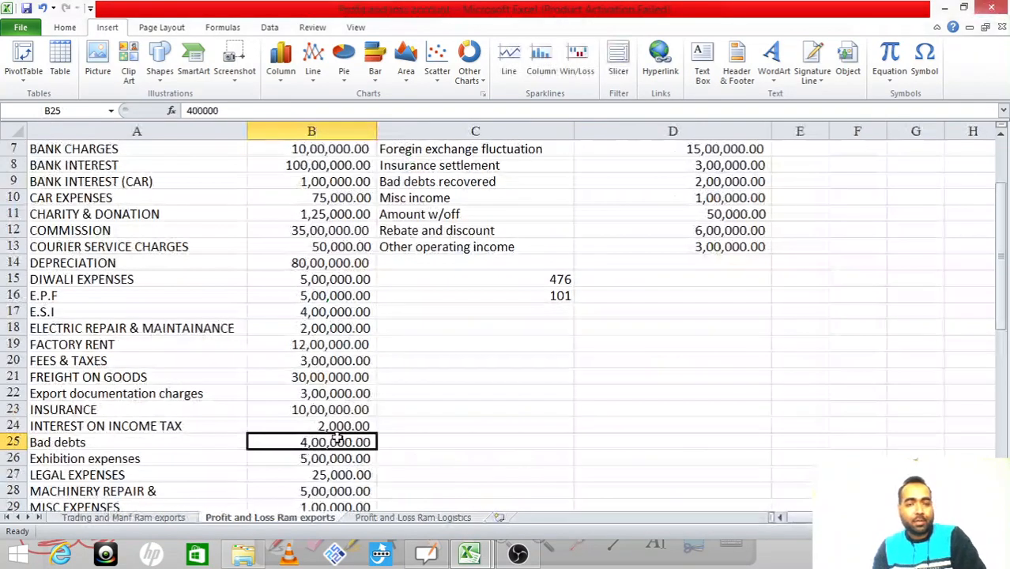
{"action": "key", "text": "Right"}
{"action": "key", "text": "Left"}
{"action": "key", "text": "Down"}
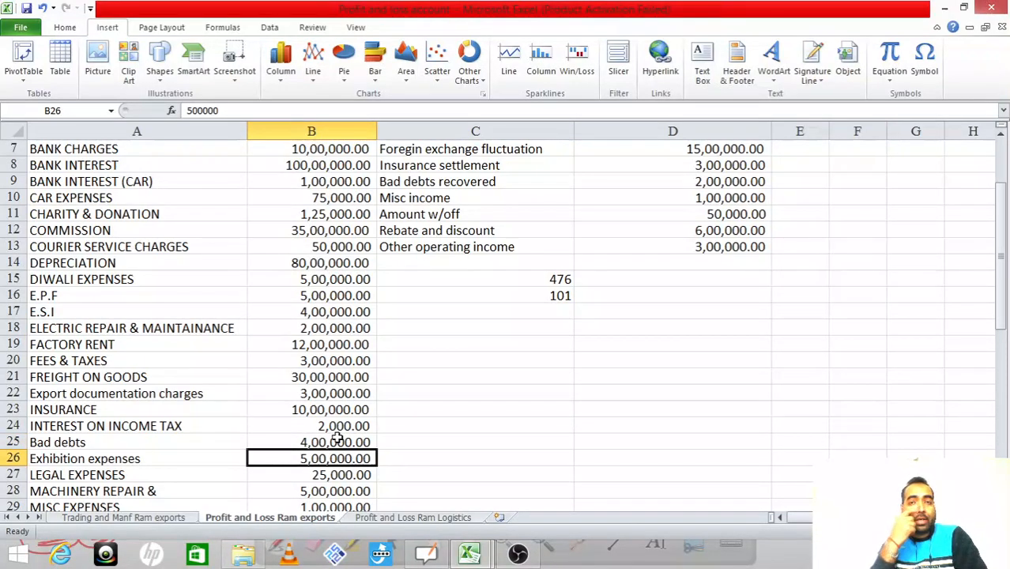
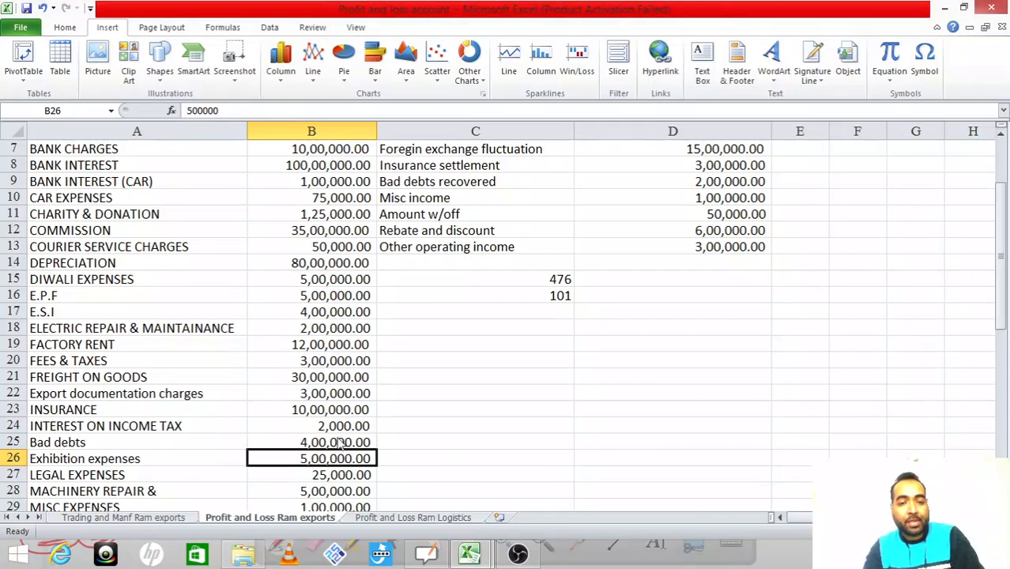
{"action": "key", "text": "ctrl+Tab"}
{"action": "key", "text": "Up"}
{"action": "key", "text": "Up"}
{"action": "key", "text": "Up"}
{"action": "key", "text": "Up"}
{"action": "key", "text": "Up"}
{"action": "key", "text": "Up"}
{"action": "key", "text": "Up"}
{"action": "key", "text": "Up"}
{"action": "key", "text": "Up"}
{"action": "key", "text": "Up"}
{"action": "key", "text": "Up"}
{"action": "key", "text": "Up"}
{"action": "key", "text": "Up"}
{"action": "key", "text": "Up"}
{"action": "key", "text": "Up"}
{"action": "key", "text": "Up"}
{"action": "key", "text": "Up"}
{"action": "key", "text": "Up"}
{"action": "key", "text": "Up"}
{"action": "key", "text": "Up"}
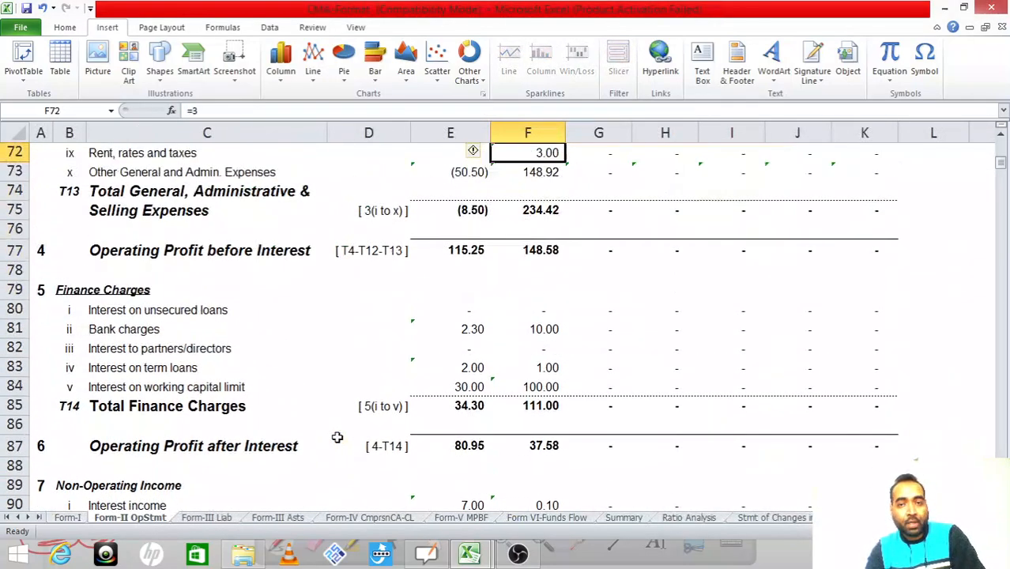
{"action": "key", "text": "Up"}
{"action": "key", "text": "Up"}
{"action": "key", "text": "Up"}
{"action": "key", "text": "Up"}
{"action": "key", "text": "Up"}
{"action": "key", "text": "Down"}
{"action": "key", "text": "Down"}
{"action": "key", "text": "Down"}
{"action": "left_click", "coordinate": [244, 111]}
{"action": "type", "text": "+5"}
{"action": "key", "text": "Return"}
{"action": "key", "text": "Up"}
Step: Carry the MACHINERY REPAIR entry into CMA-Format as 5 for Year 2 Repair & maintenance (Machinery), and return to Profit and Loss Ram exports
{"action": "key", "text": "ctrl+Tab"}
{"action": "key", "text": "Down"}
{"action": "key", "text": "Down"}
{"action": "key", "text": "Down"}
{"action": "key", "text": "Up"}
{"action": "key", "text": "Up"}
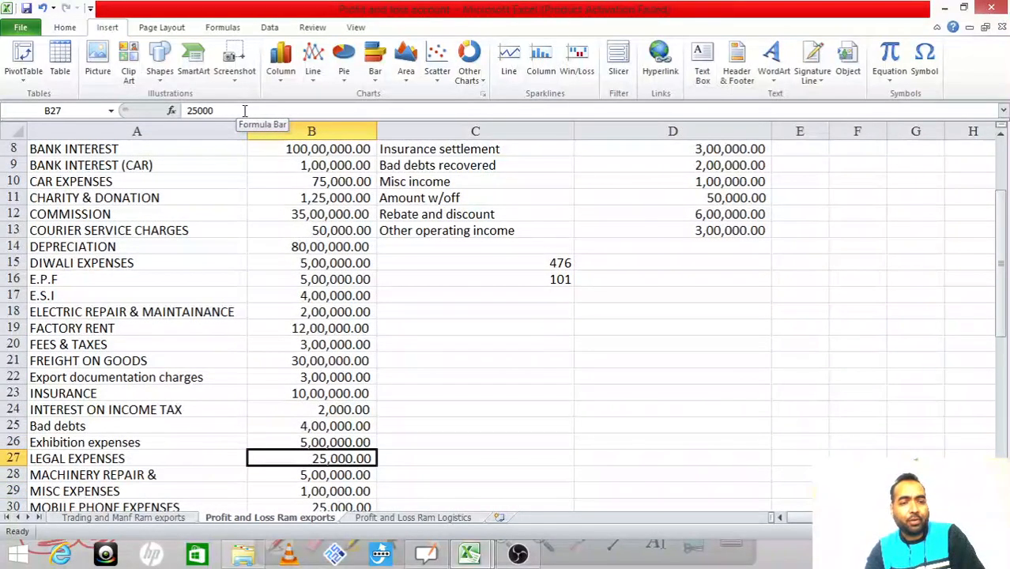
{"action": "key", "text": "Down"}
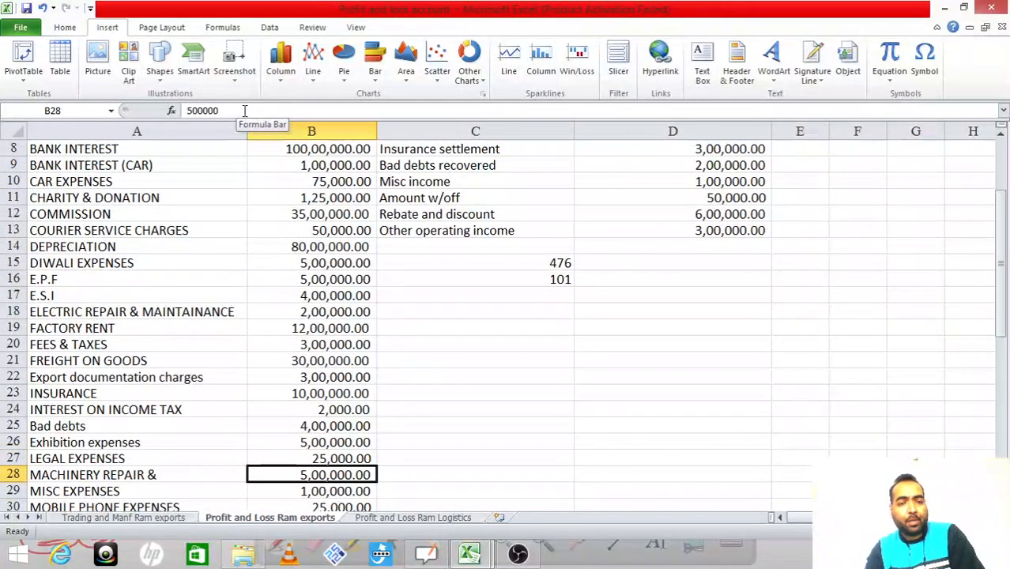
{"action": "key", "text": "alt+Tab"}
{"action": "key", "text": "Up"}
{"action": "key", "text": "Up"}
{"action": "key", "text": "Up"}
{"action": "key", "text": "Up"}
{"action": "key", "text": "Up"}
{"action": "key", "text": "Up"}
{"action": "key", "text": "Up"}
{"action": "key", "text": "Up"}
{"action": "key", "text": "Up"}
{"action": "key", "text": "Up"}
{"action": "key", "text": "Up"}
{"action": "key", "text": "Up"}
{"action": "key", "text": "Up"}
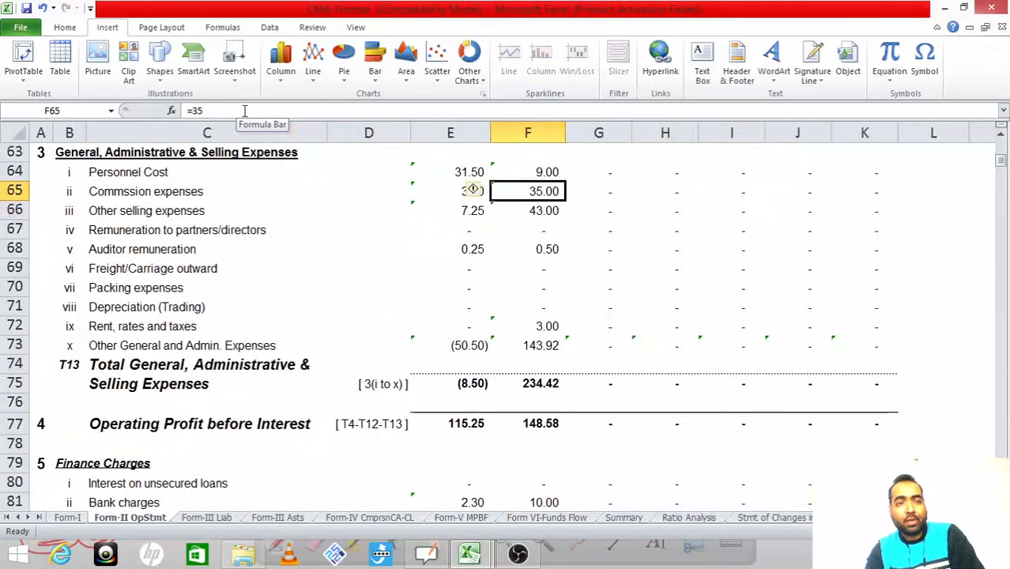
{"action": "key", "text": "Up"}
{"action": "key", "text": "Up"}
{"action": "key", "text": "Up"}
{"action": "key", "text": "Up"}
{"action": "key", "text": "Up"}
{"action": "key", "text": "Up"}
{"action": "key", "text": "Up"}
{"action": "key", "text": "Up"}
{"action": "key", "text": "Up"}
{"action": "key", "text": "Up"}
{"action": "key", "text": "Down"}
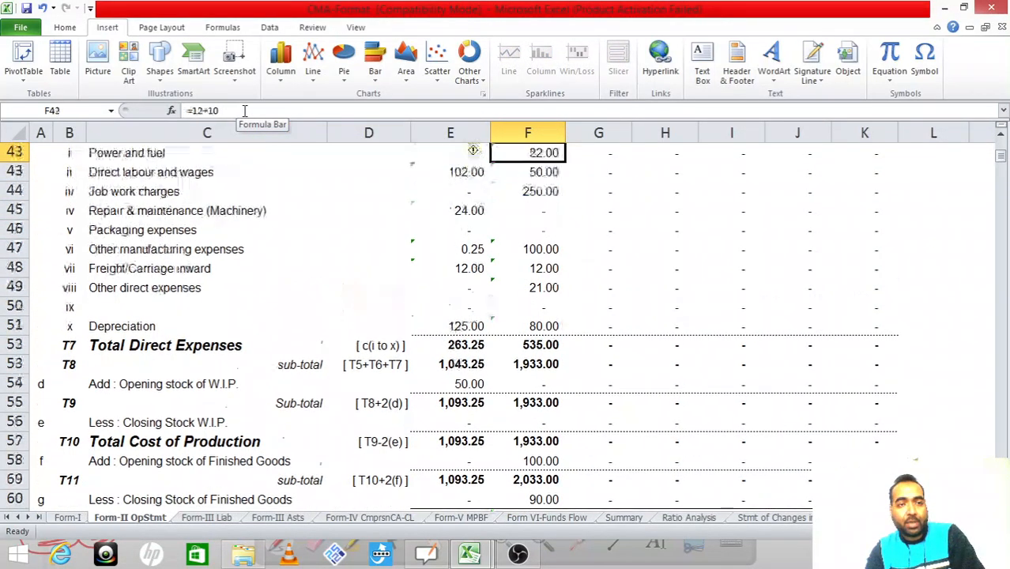
{"action": "key", "text": "Down"}
{"action": "type", "text": "5"}
{"action": "key", "text": "Return"}
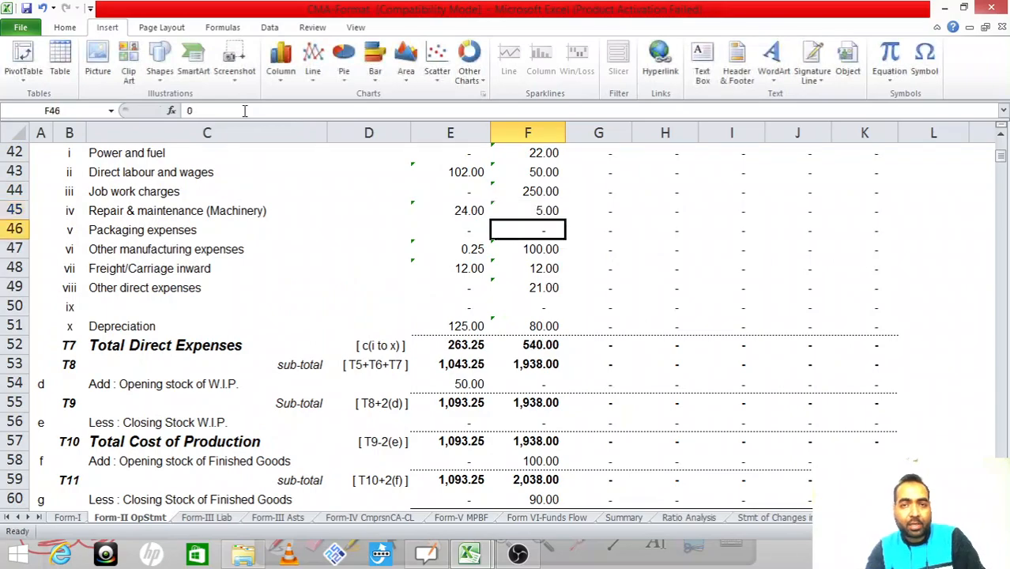
{"action": "key", "text": "alt+Tab"}
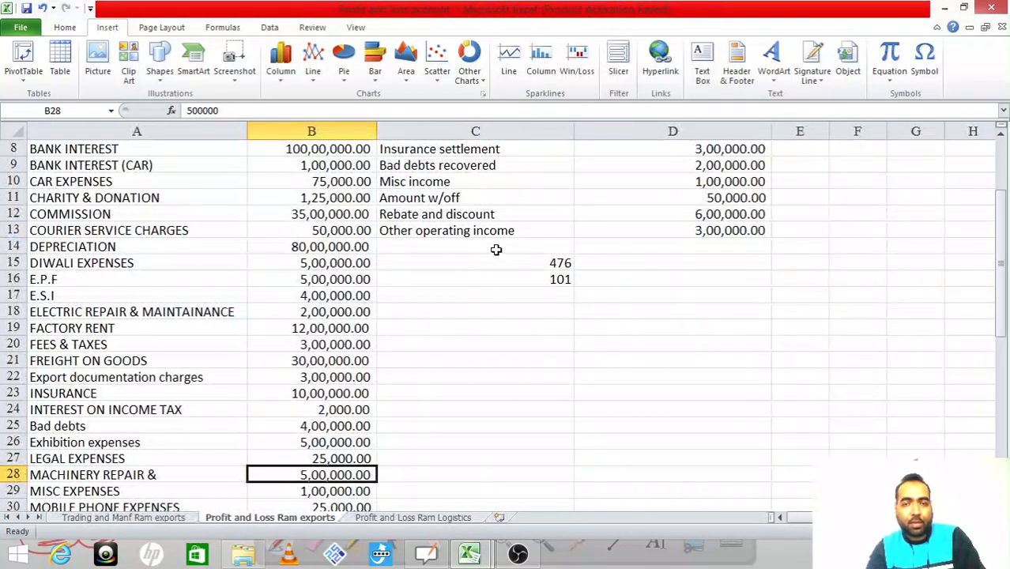
Step: Add the machinery repair amount to the running total in C16 of Profit and Loss Ram exports by appending +5 to its formula
{"action": "left_click", "coordinate": [495, 279]}
{"action": "left_click", "coordinate": [258, 111]}
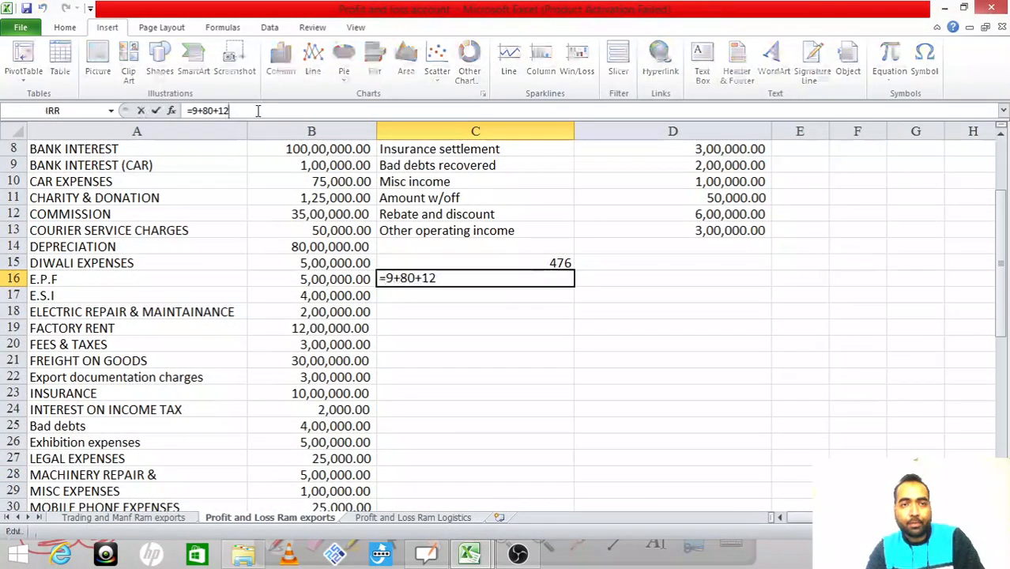
{"action": "type", "text": "+5"}
{"action": "key", "text": "Return"}
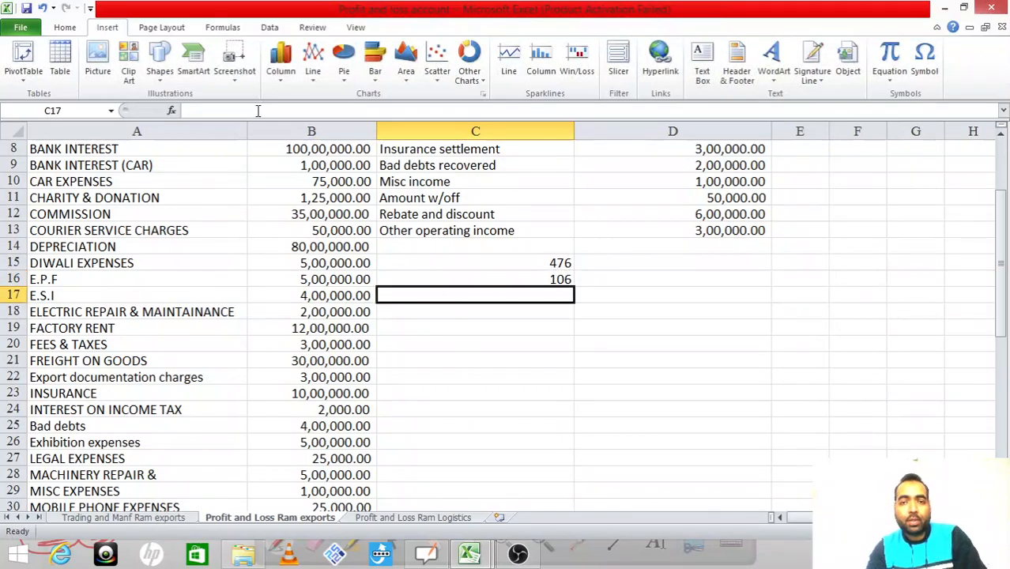
Step: Review the expense entries from MACHINERY REPAIR down to Sample expenses in Profit and Loss Ram exports
{"action": "key", "text": "Up"}
{"action": "key", "text": "Down"}
{"action": "key", "text": "Down"}
{"action": "key", "text": "Down"}
{"action": "key", "text": "Down"}
{"action": "key", "text": "Down"}
{"action": "key", "text": "Down"}
{"action": "key", "text": "Down"}
{"action": "key", "text": "Down"}
{"action": "key", "text": "Down"}
{"action": "key", "text": "Down"}
{"action": "key", "text": "Down"}
{"action": "key", "text": "Down"}
{"action": "key", "text": "Down"}
{"action": "key", "text": "Down"}
{"action": "key", "text": "Down"}
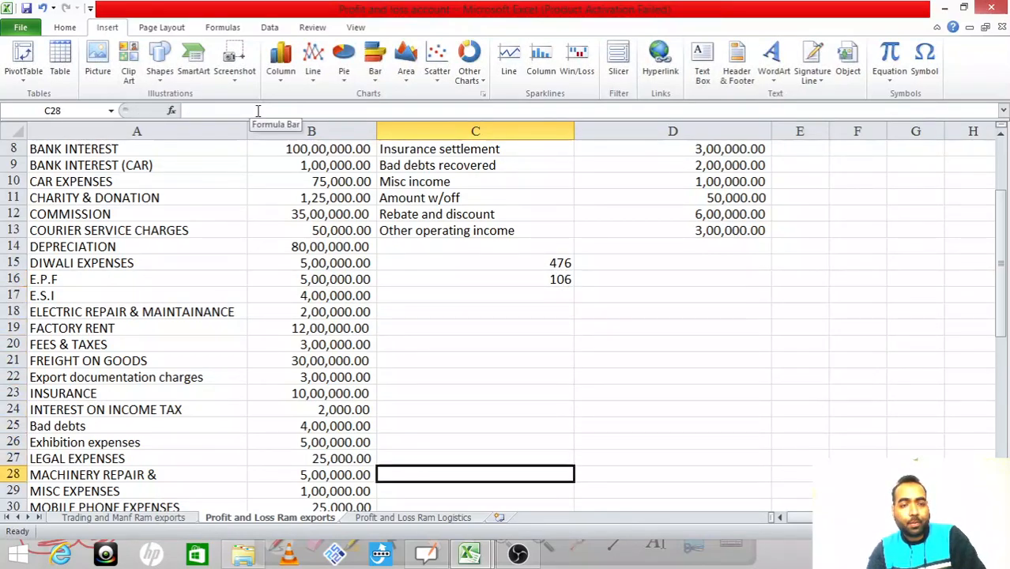
{"action": "key", "text": "Down"}
{"action": "key", "text": "Up"}
{"action": "key", "text": "Up"}
{"action": "key", "text": "Left"}
{"action": "key", "text": "Up"}
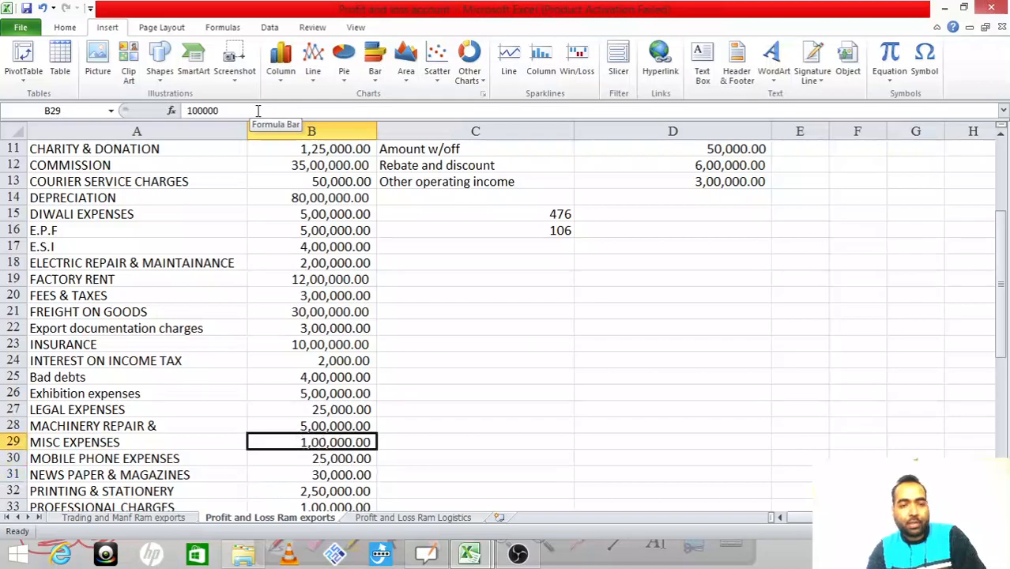
{"action": "key", "text": "Down"}
{"action": "key", "text": "Down"}
{"action": "key", "text": "Down"}
{"action": "key", "text": "Down"}
{"action": "key", "text": "Down"}
{"action": "key", "text": "Up"}
{"action": "key", "text": "Up"}
{"action": "key", "text": "Down"}
{"action": "key", "text": "Down"}
{"action": "key", "text": "Down"}
{"action": "key", "text": "Down"}
{"action": "key", "text": "Up"}
{"action": "key", "text": "Up"}
Step: Add Sample expenses to Year 2 Other selling expenses in CMA-Format by appending +2 to its formula
{"action": "key", "text": "ctrl+Tab"}
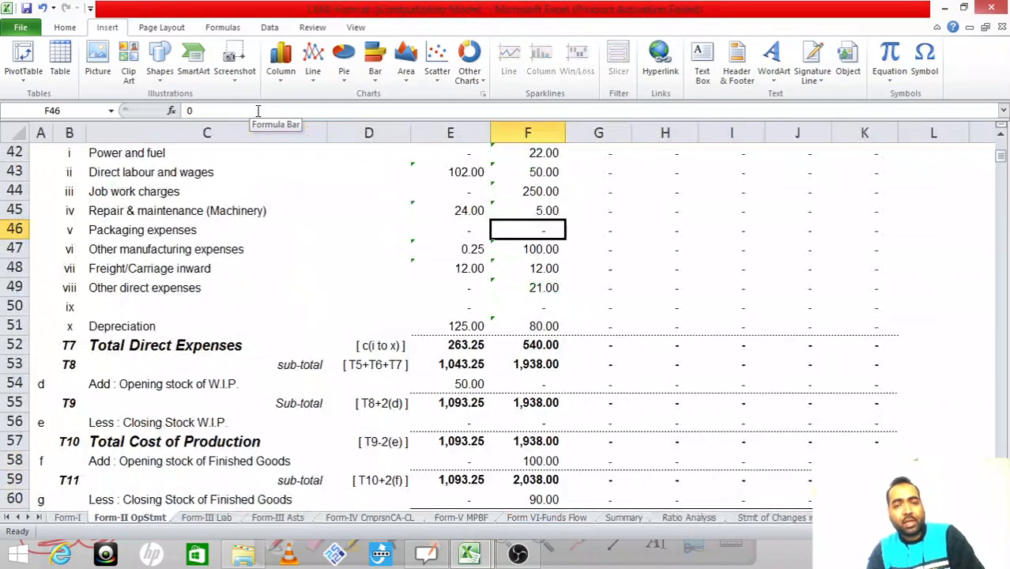
{"action": "key", "text": "Down"}
{"action": "key", "text": "Down"}
{"action": "key", "text": "Down"}
{"action": "key", "text": "Down"}
{"action": "key", "text": "Down"}
{"action": "key", "text": "Down"}
{"action": "key", "text": "Down"}
{"action": "key", "text": "Down"}
{"action": "key", "text": "Down"}
{"action": "key", "text": "Down"}
{"action": "key", "text": "Down"}
{"action": "key", "text": "Down"}
{"action": "key", "text": "Down"}
{"action": "key", "text": "Down"}
{"action": "key", "text": "Down"}
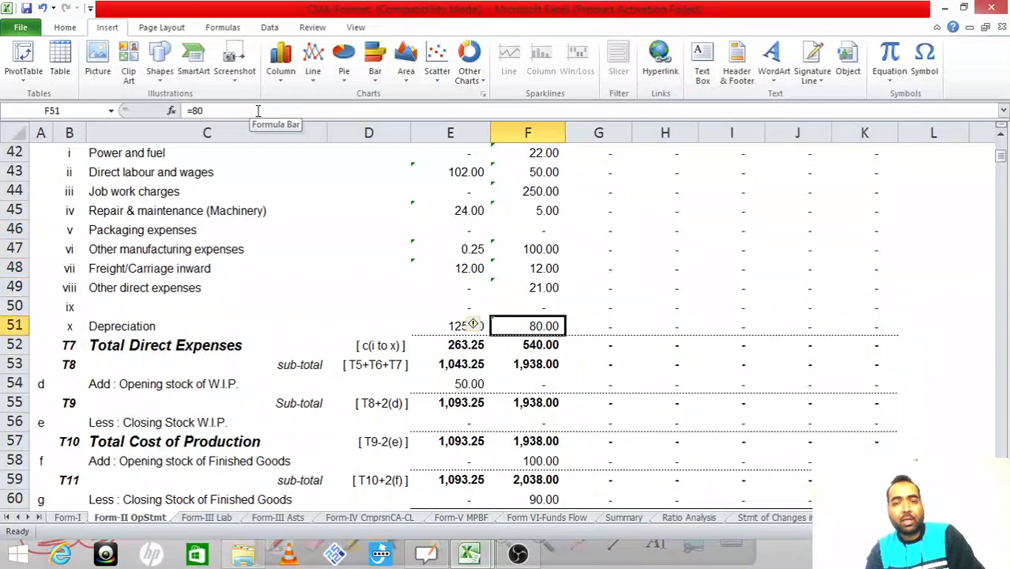
{"action": "key", "text": "Down"}
{"action": "key", "text": "Down"}
{"action": "key", "text": "Down"}
{"action": "key", "text": "Down"}
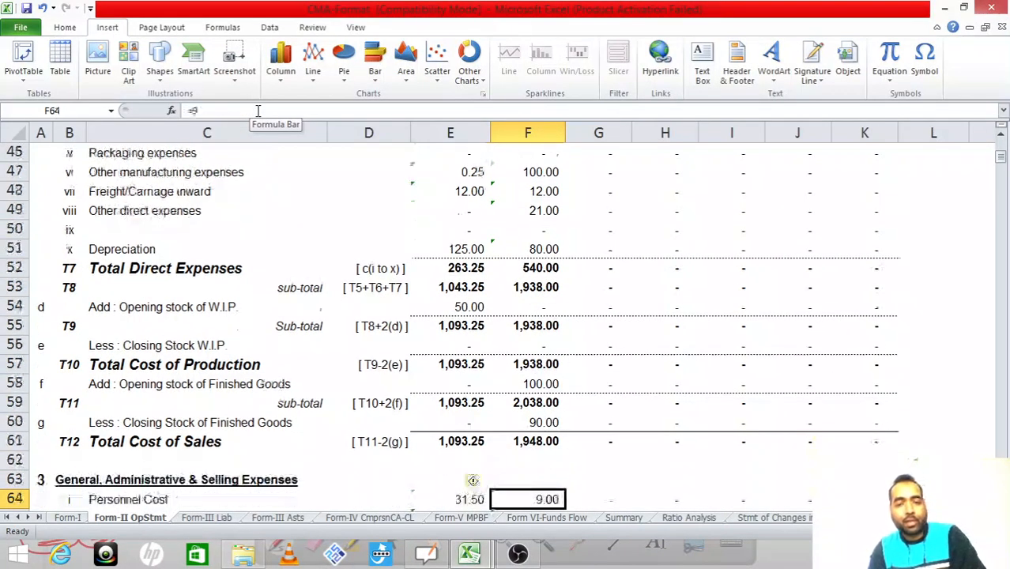
{"action": "key", "text": "Down"}
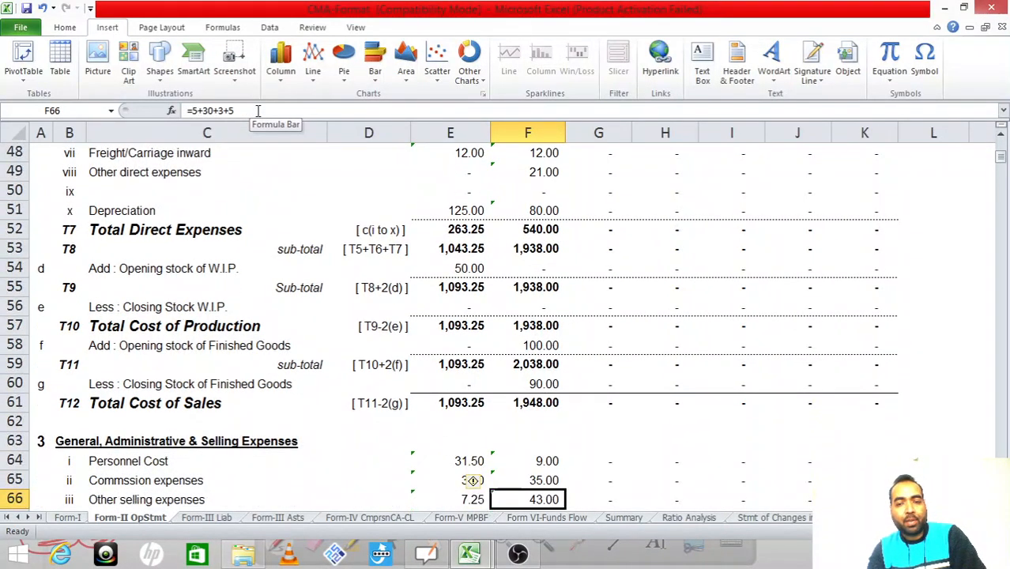
{"action": "key", "text": "Down"}
{"action": "key", "text": "Down"}
{"action": "key", "text": "Down"}
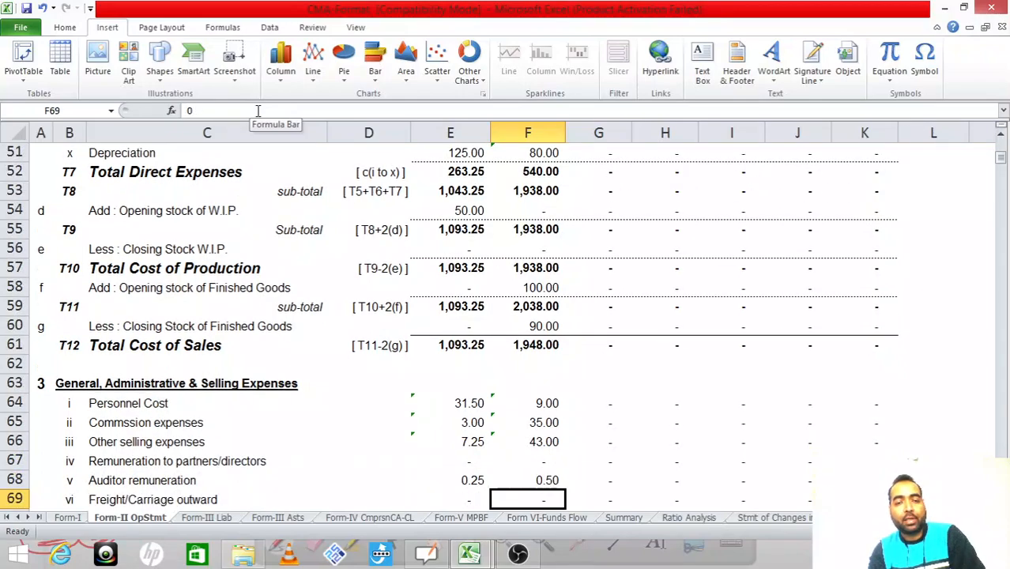
{"action": "key", "text": "Down"}
{"action": "key", "text": "Up"}
{"action": "key", "text": "Up"}
{"action": "key", "text": "Up"}
{"action": "key", "text": "Up"}
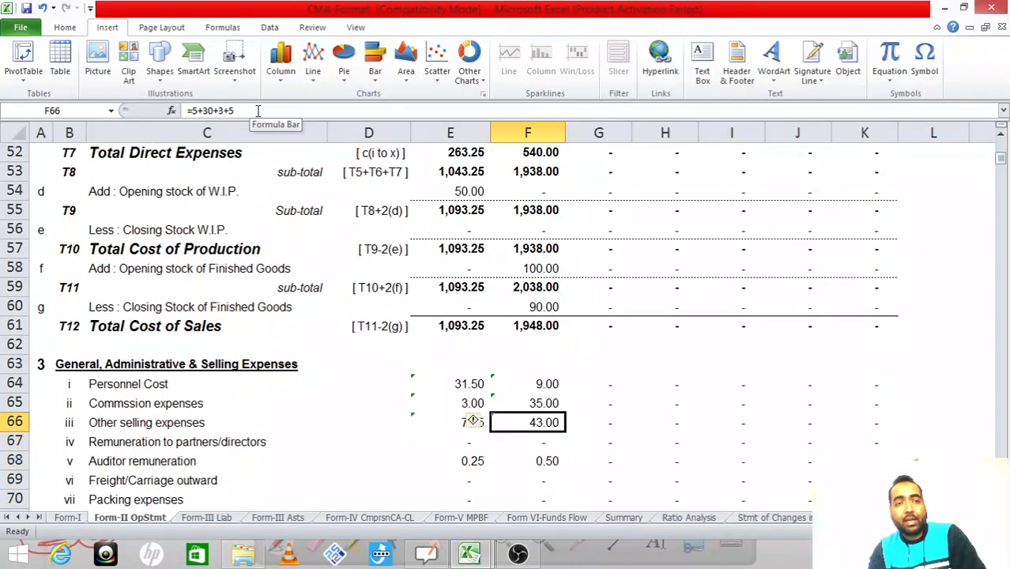
{"action": "left_click", "coordinate": [257, 111]}
{"action": "key", "text": "ctrl+Return"}
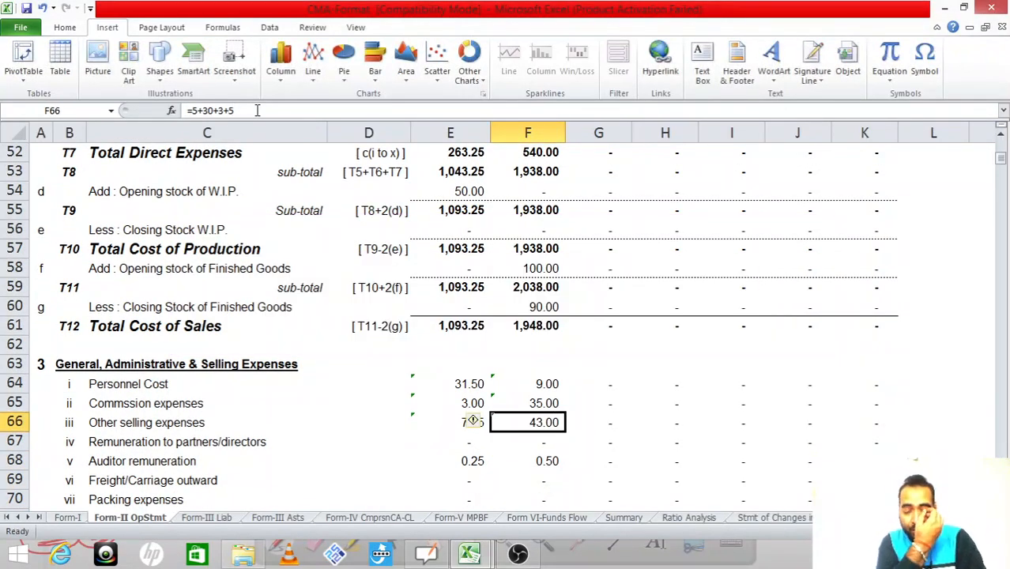
{"action": "key", "text": "alt+Tab"}
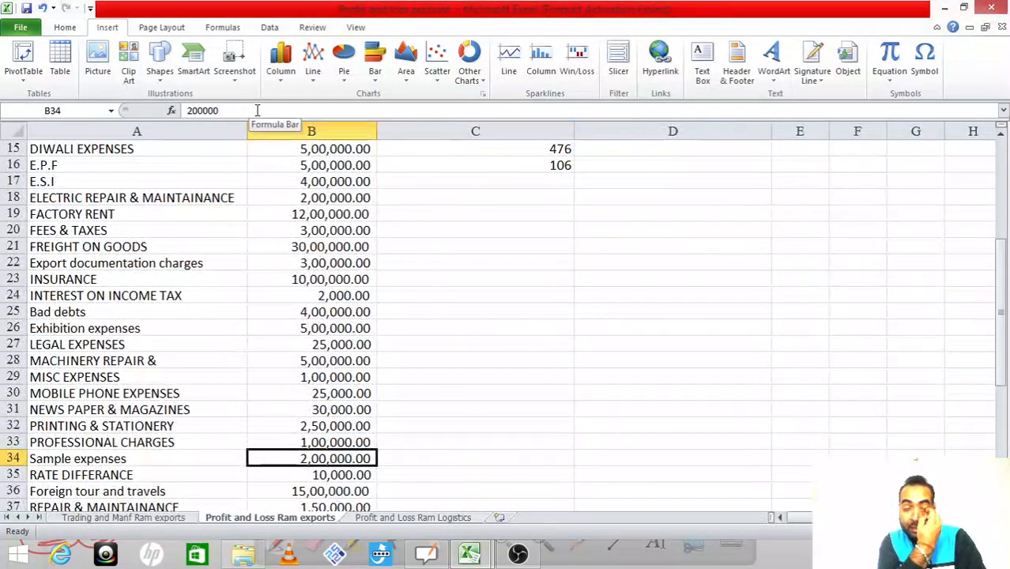
{"action": "key", "text": "alt+Tab"}
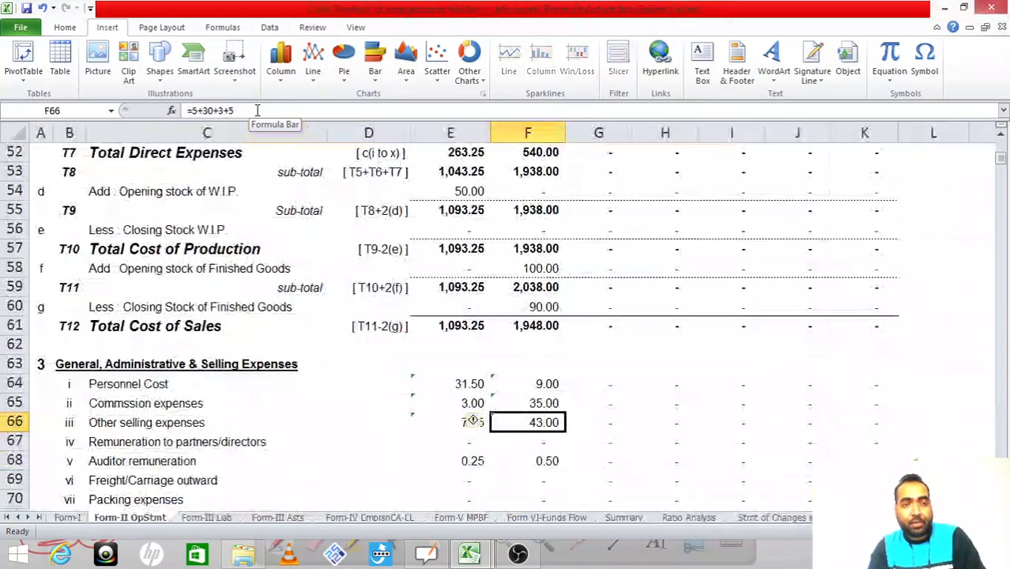
{"action": "left_click", "coordinate": [257, 111]}
{"action": "type", "text": "+2"}
{"action": "key", "text": "ctrl+Return"}
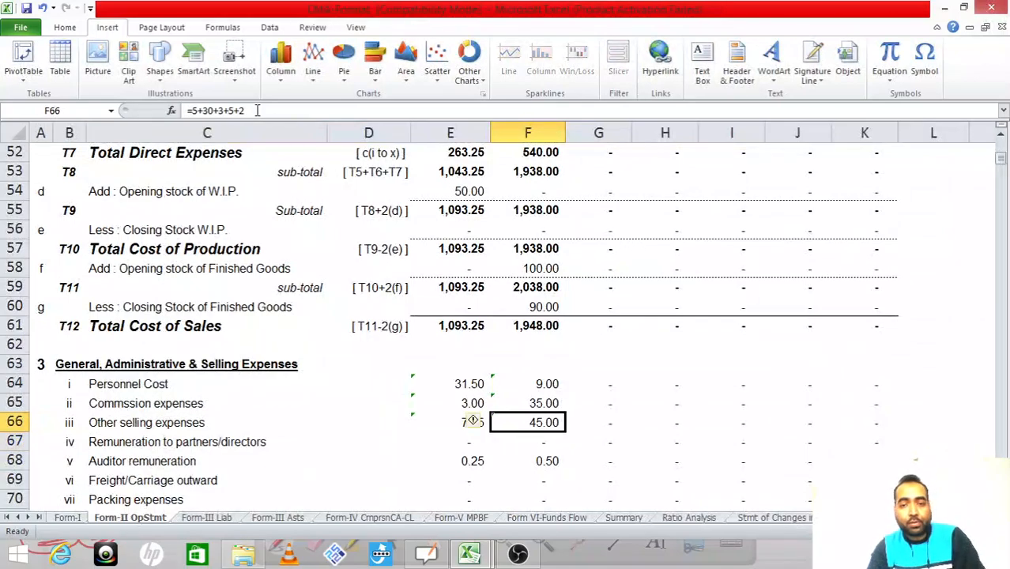
Step: Carry Foreign tour and travels from Profit and Loss Ram exports into CMA-Format, appending +15 to the Year 2 Other selling expenses formula
{"action": "key", "text": "alt+Tab"}
{"action": "key", "text": "Down"}
{"action": "key", "text": "Down"}
{"action": "key", "text": "Up"}
{"action": "key", "text": "Down"}
{"action": "key", "text": "Down"}
{"action": "key", "text": "Down"}
{"action": "key", "text": "Down"}
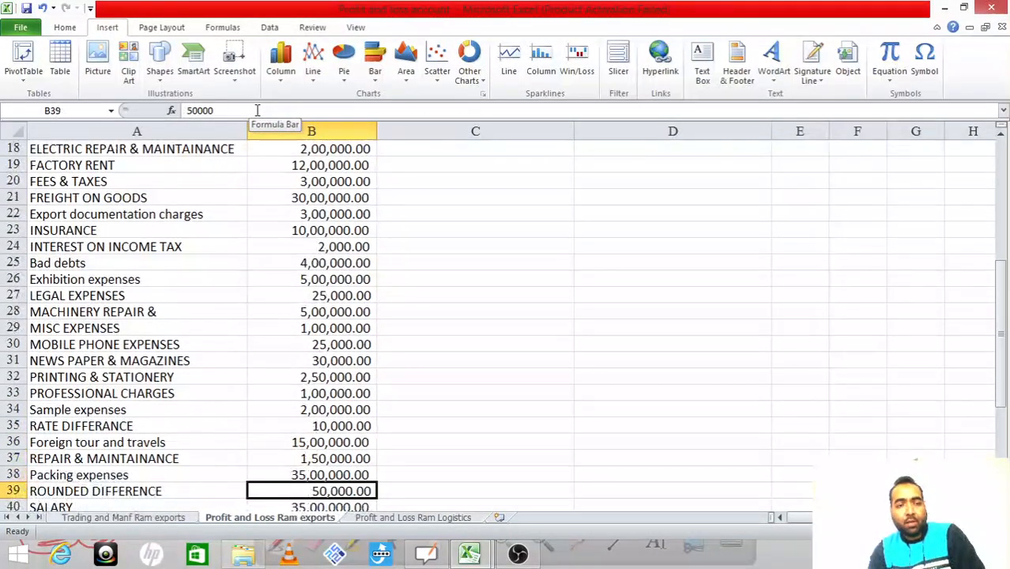
{"action": "key", "text": "Up"}
{"action": "key", "text": "Up"}
{"action": "key", "text": "Up"}
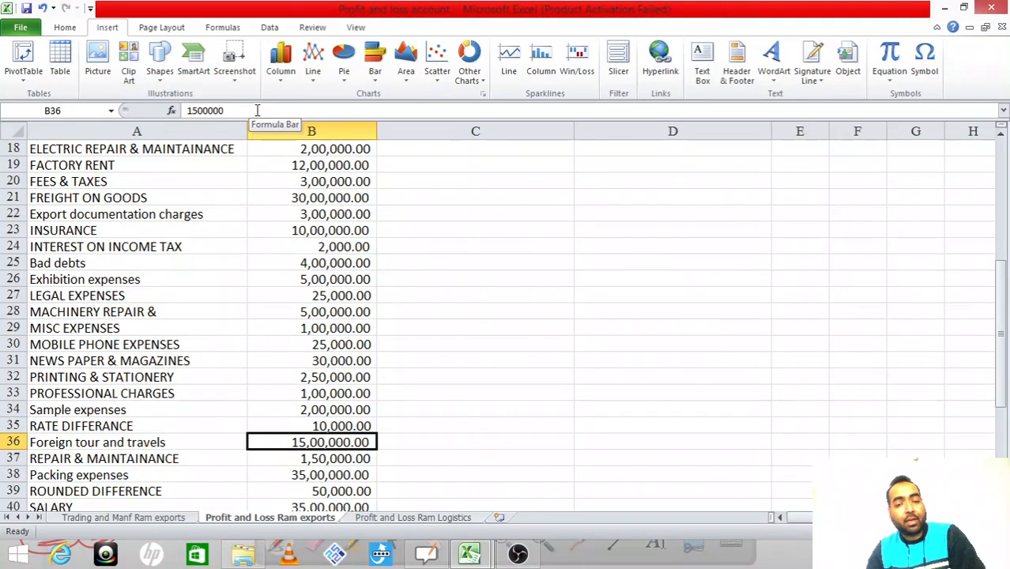
{"action": "key", "text": "alt+Tab"}
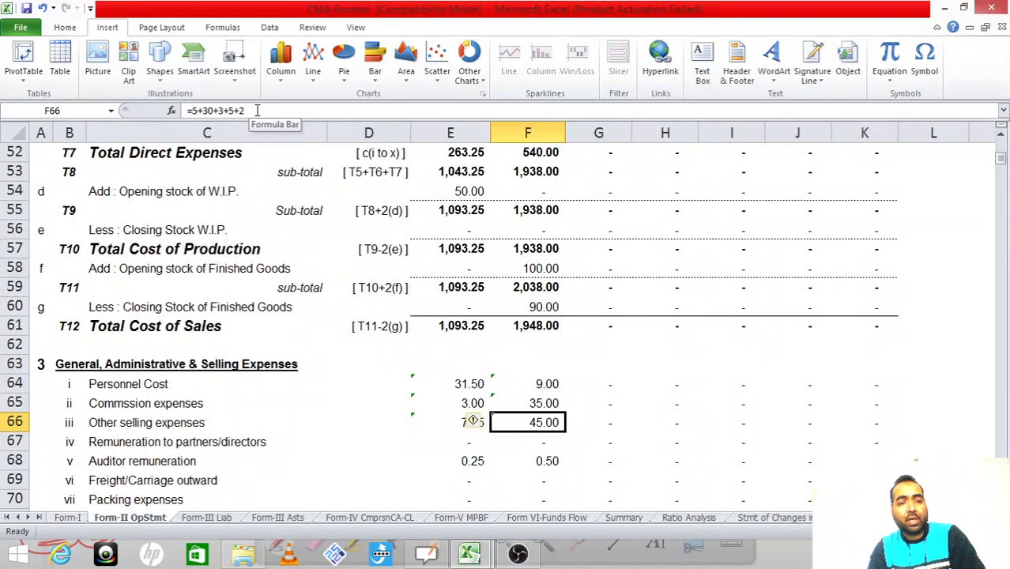
{"action": "key", "text": "Down"}
{"action": "key", "text": "Up"}
{"action": "left_click", "coordinate": [271, 110]}
{"action": "type", "text": "+15"}
{"action": "key", "text": "ctrl+Return"}
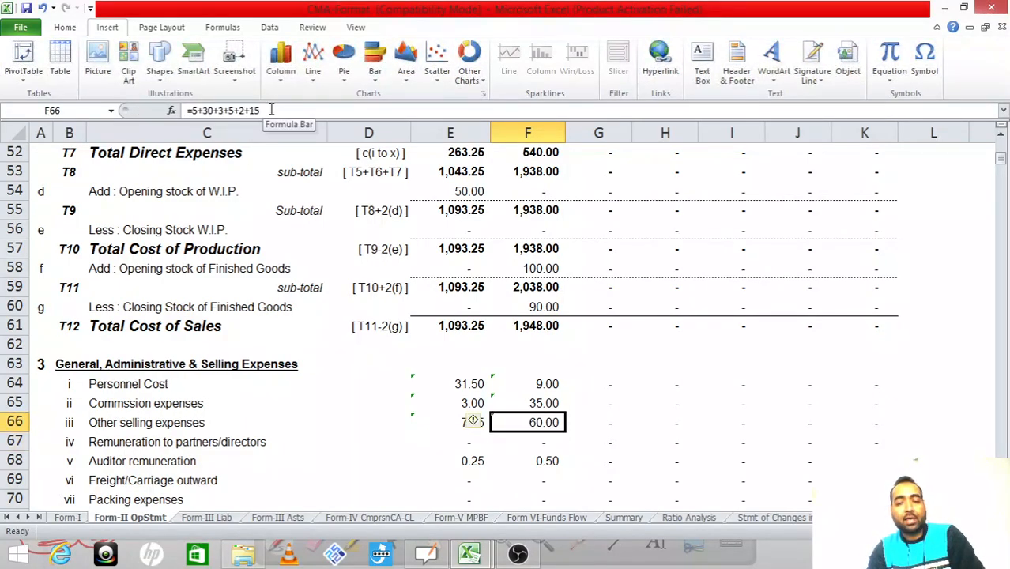
Step: Carry Packing expenses from Profit and Loss Ram exports into CMA-Format, appending +35 to the Year 2 Other selling expenses formula
{"action": "key", "text": "ctrl+Tab"}
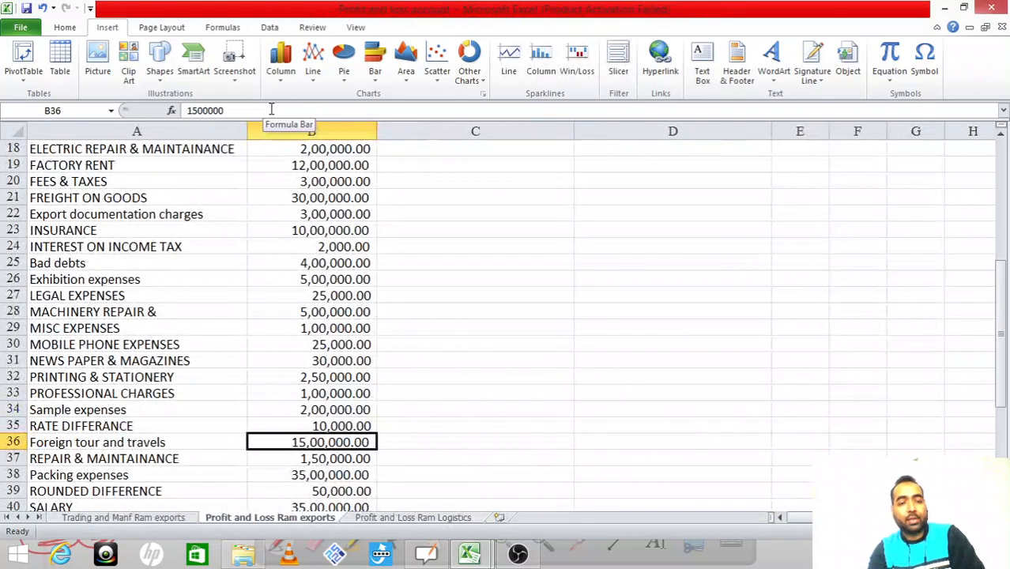
{"action": "key", "text": "Down"}
{"action": "key", "text": "Left"}
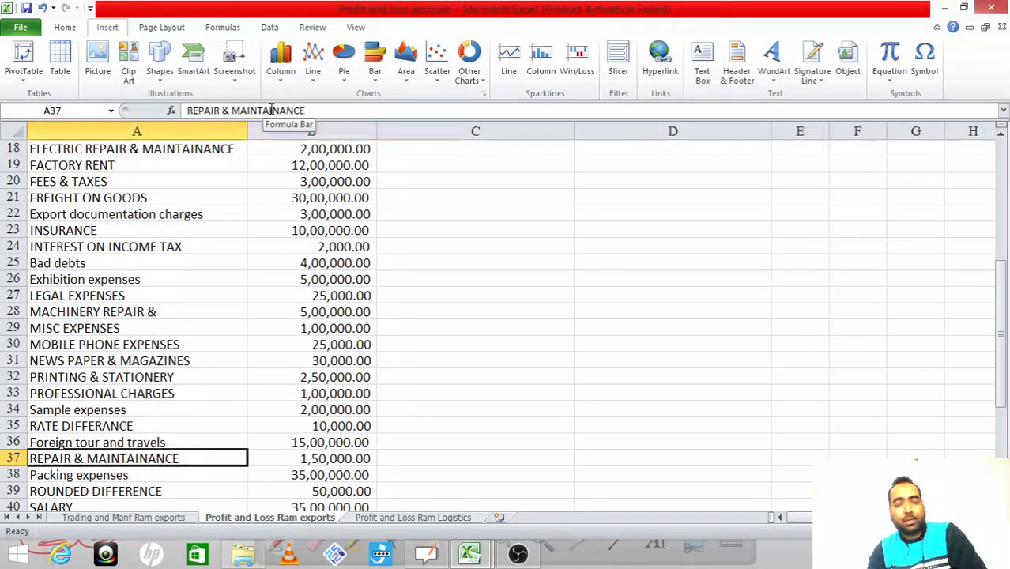
{"action": "key", "text": "Right"}
{"action": "key", "text": "Down"}
{"action": "key", "text": "Left"}
{"action": "key", "text": "Down"}
{"action": "key", "text": "Down"}
{"action": "key", "text": "Down"}
{"action": "key", "text": "Up"}
{"action": "key", "text": "Up"}
{"action": "key", "text": "Up"}
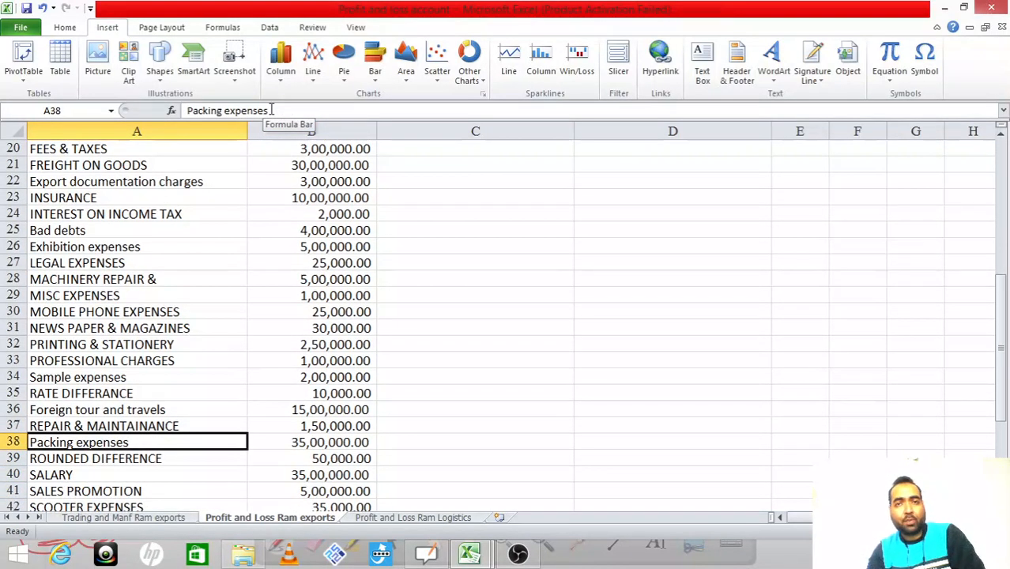
{"action": "key", "text": "Right"}
{"action": "key", "text": "alt+Tab"}
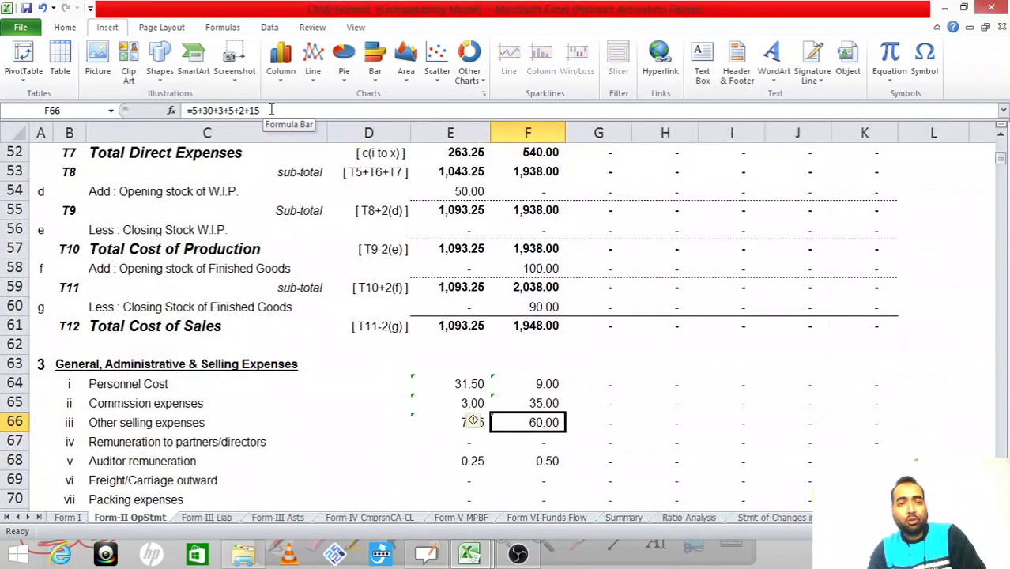
{"action": "left_click", "coordinate": [282, 110]}
{"action": "type", "text": "+35"}
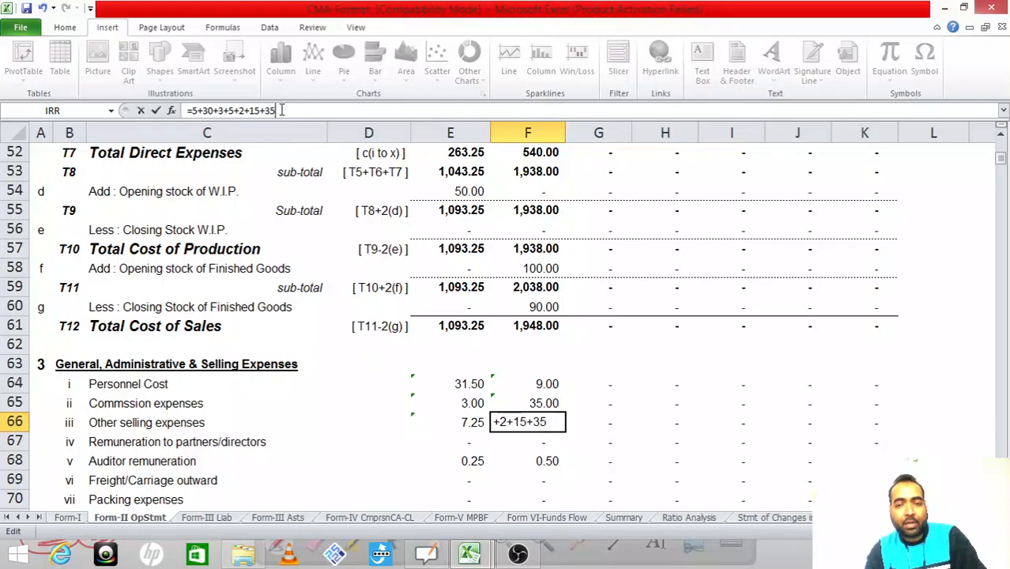
{"action": "key", "text": "Return"}
{"action": "key", "text": "Up"}
Step: Carry SALARY from Profit and Loss Ram exports into CMA-Format, setting Year 2 Personnel Cost to =9+35
{"action": "key", "text": "alt+Tab"}
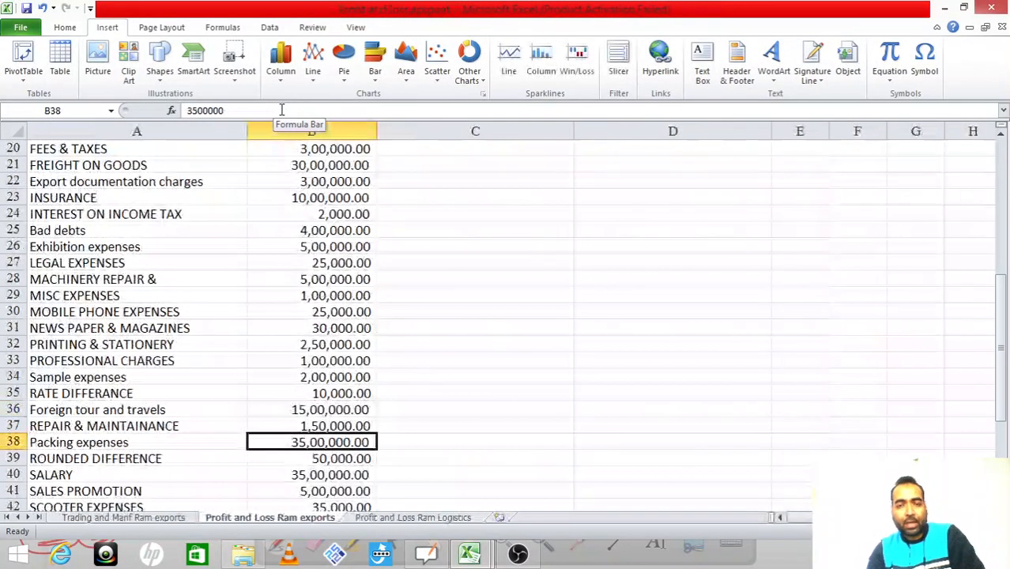
{"action": "key", "text": "Down"}
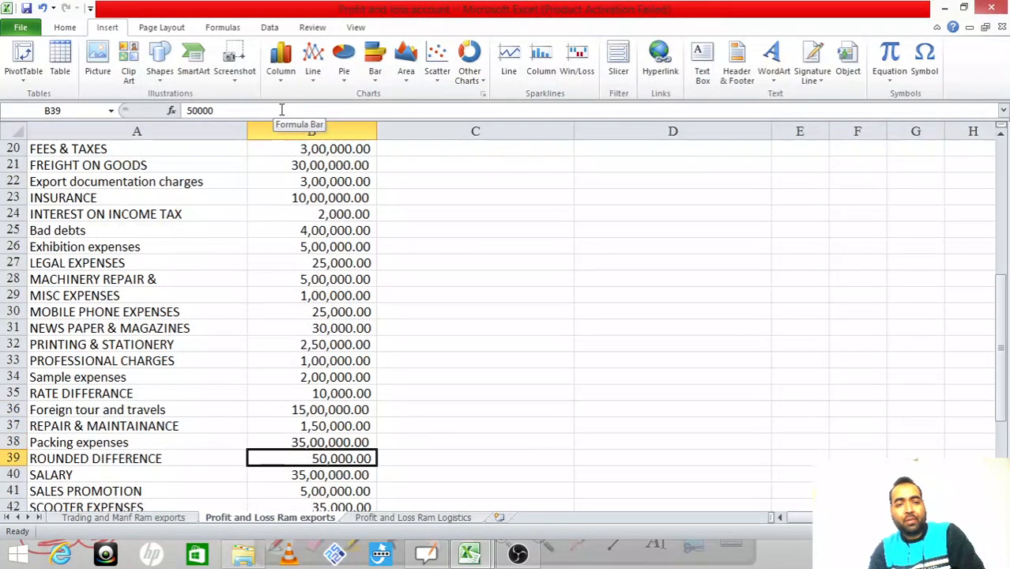
{"action": "key", "text": "Down"}
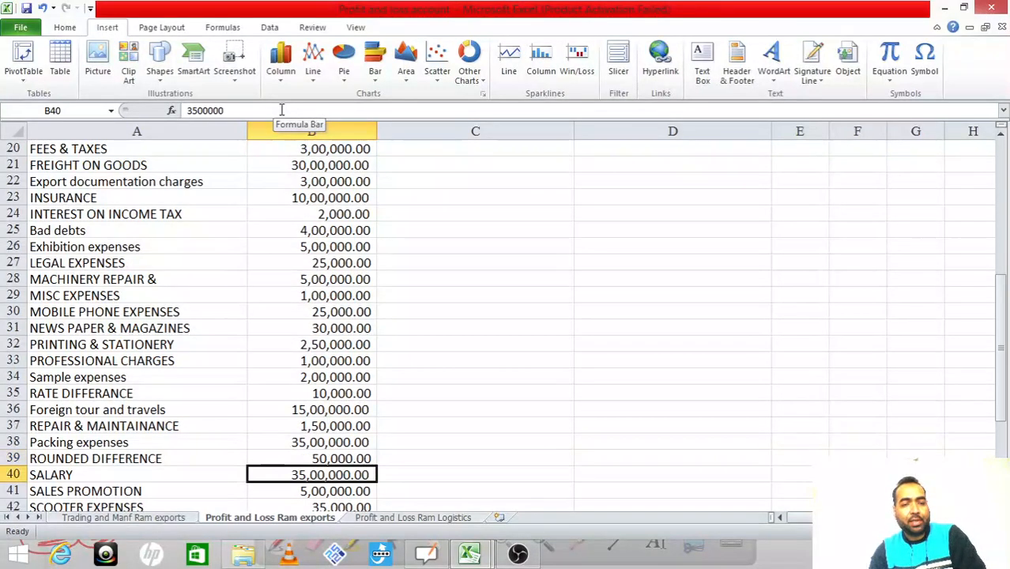
{"action": "key", "text": "alt+Tab"}
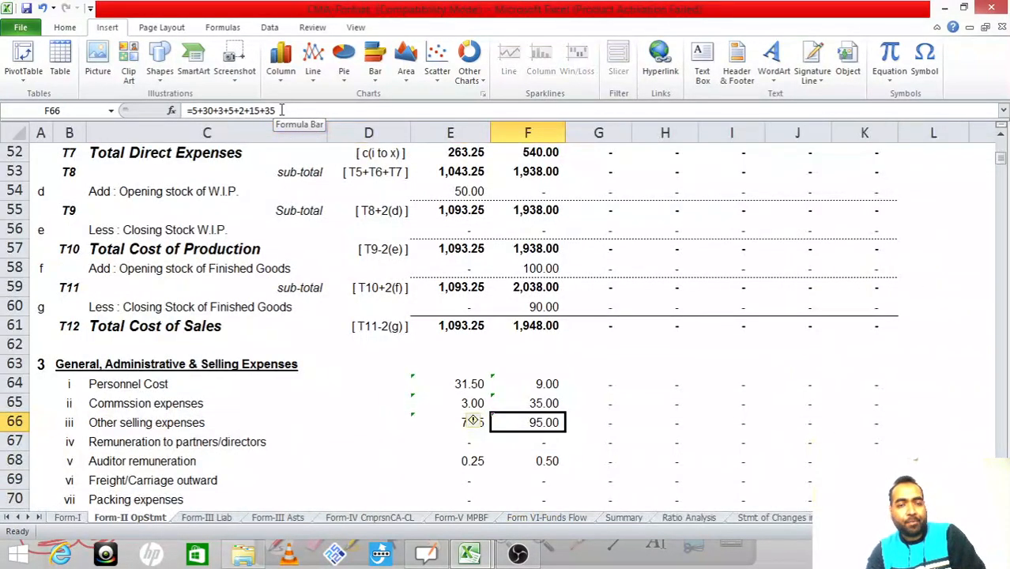
{"action": "key", "text": "Up"}
{"action": "key", "text": "Up"}
{"action": "type", "text": "+35"}
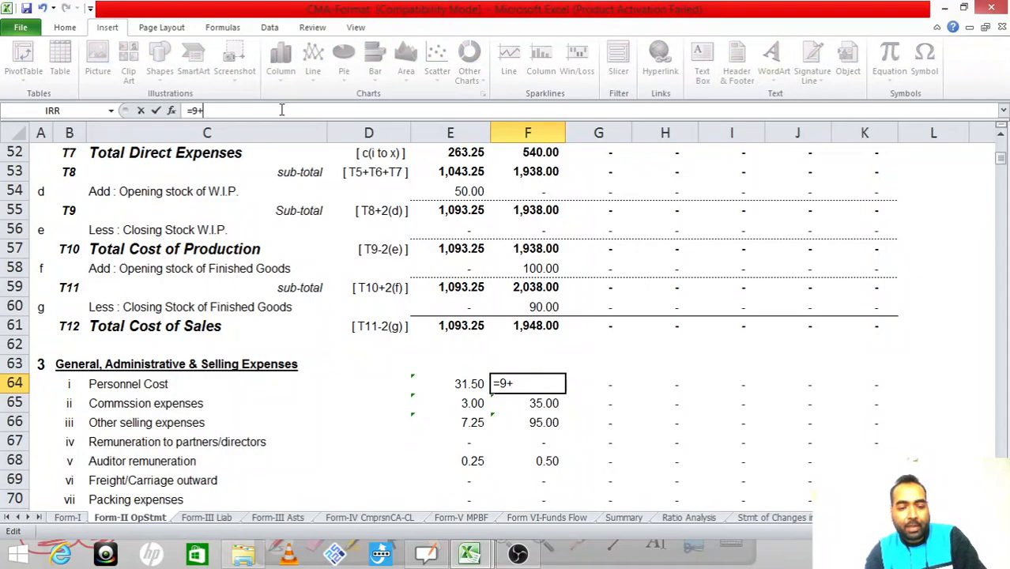
{"action": "key", "text": "Return"}
{"action": "key", "text": "Up"}
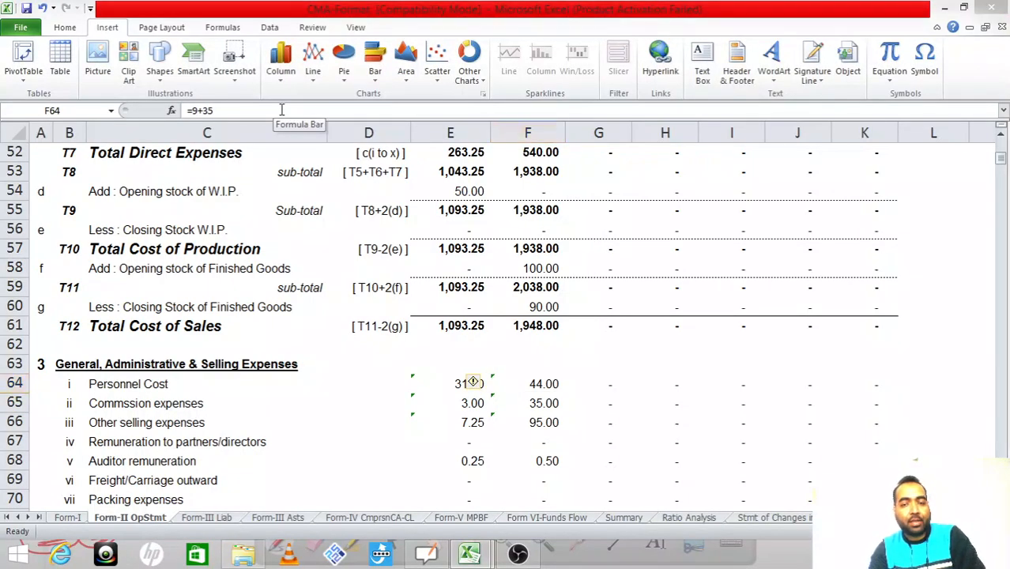
Step: Carry SALES PROMOTION from Profit and Loss Ram exports into CMA-Format, appending +5 to the Year 2 Other selling expenses formula
{"action": "key", "text": "alt+Tab"}
{"action": "key", "text": "Down"}
{"action": "key", "text": "Down"}
{"action": "key", "text": "Down"}
{"action": "key", "text": "Down"}
{"action": "key", "text": "Down"}
{"action": "key", "text": "Down"}
{"action": "key", "text": "Down"}
{"action": "key", "text": "Down"}
{"action": "key", "text": "Down"}
{"action": "key", "text": "Down"}
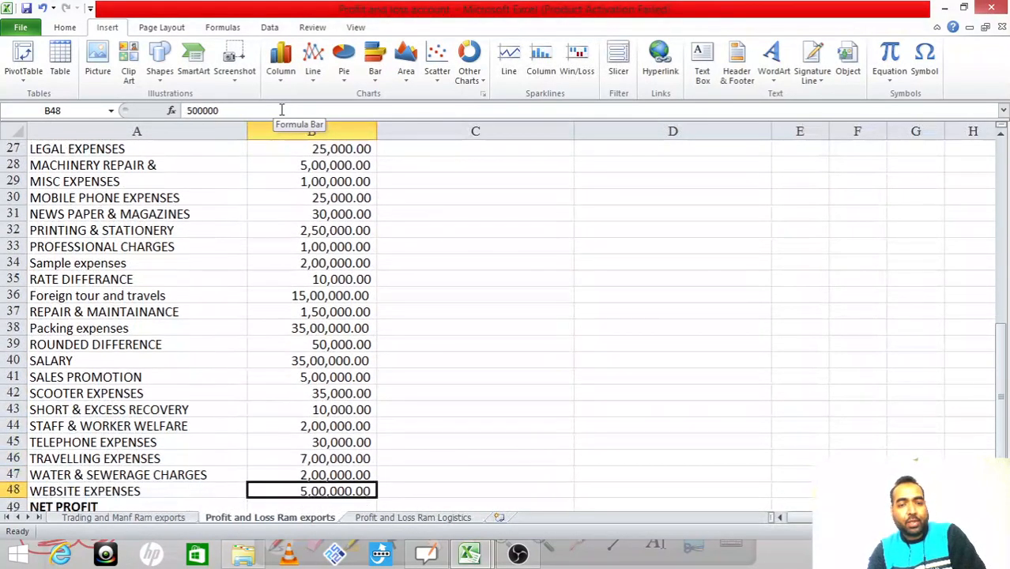
{"action": "key", "text": "Up"}
{"action": "key", "text": "Up"}
{"action": "key", "text": "Up"}
{"action": "key", "text": "Up"}
{"action": "key", "text": "Up"}
{"action": "key", "text": "alt+Tab"}
{"action": "key", "text": "Down"}
{"action": "key", "text": "Down"}
{"action": "left_click", "coordinate": [281, 111]}
{"action": "type", "text": "+5"}
{"action": "key", "text": "ctrl+Return"}
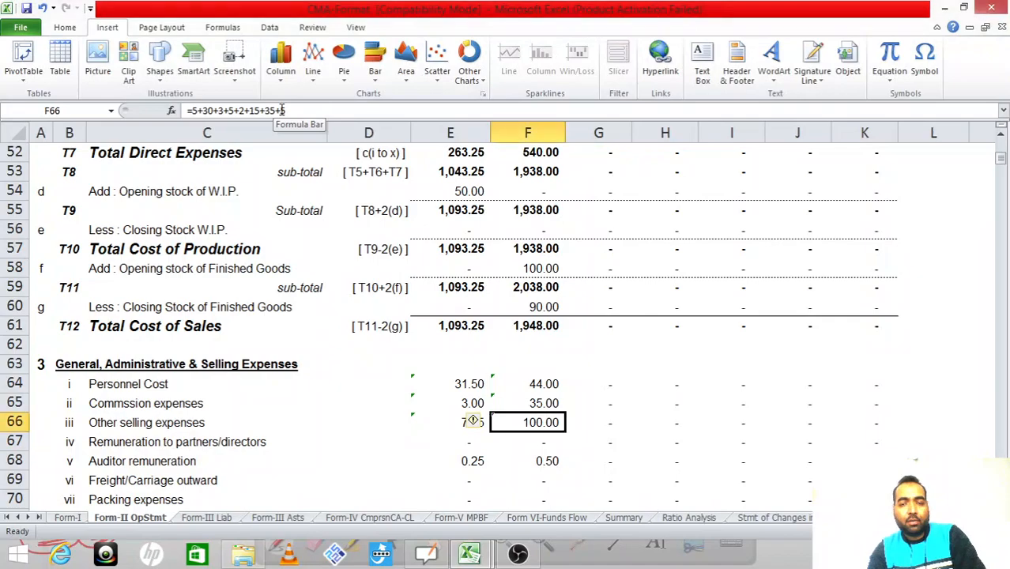
Step: Examine the SCOOTER EXPENSES and SHORT & EXCESS RECOVERY entries in Profit and Loss Ram exports
{"action": "key", "text": "alt+Tab"}
{"action": "key", "text": "Up"}
{"action": "key", "text": "Up"}
{"action": "key", "text": "Up"}
{"action": "key", "text": "Up"}
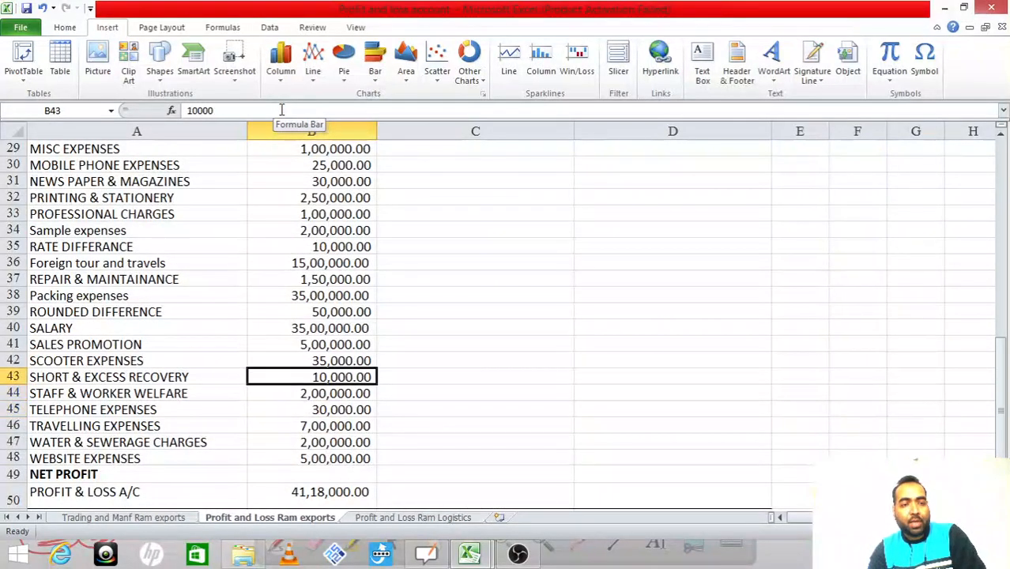
{"action": "key", "text": "Down"}
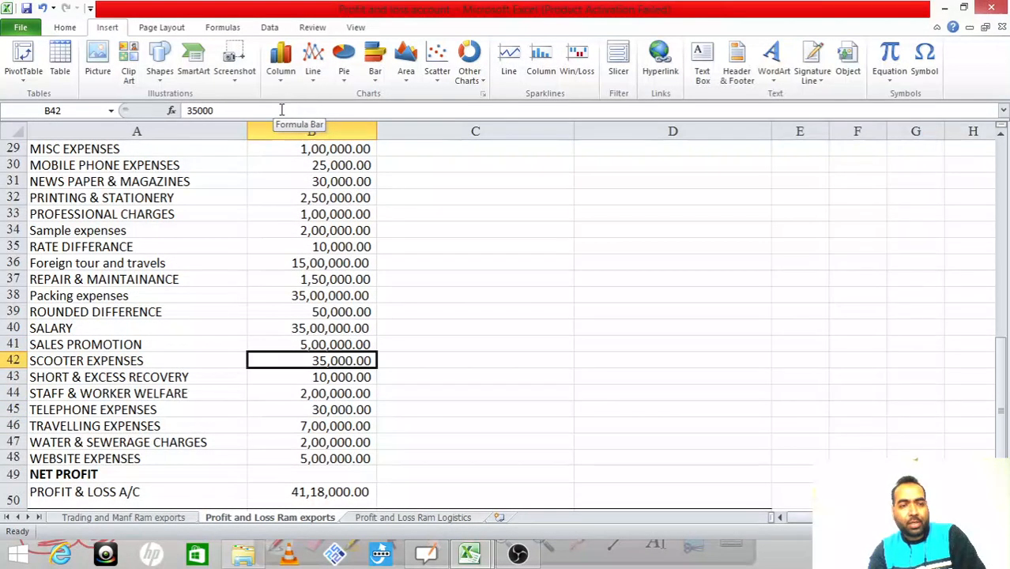
{"action": "key", "text": "Down"}
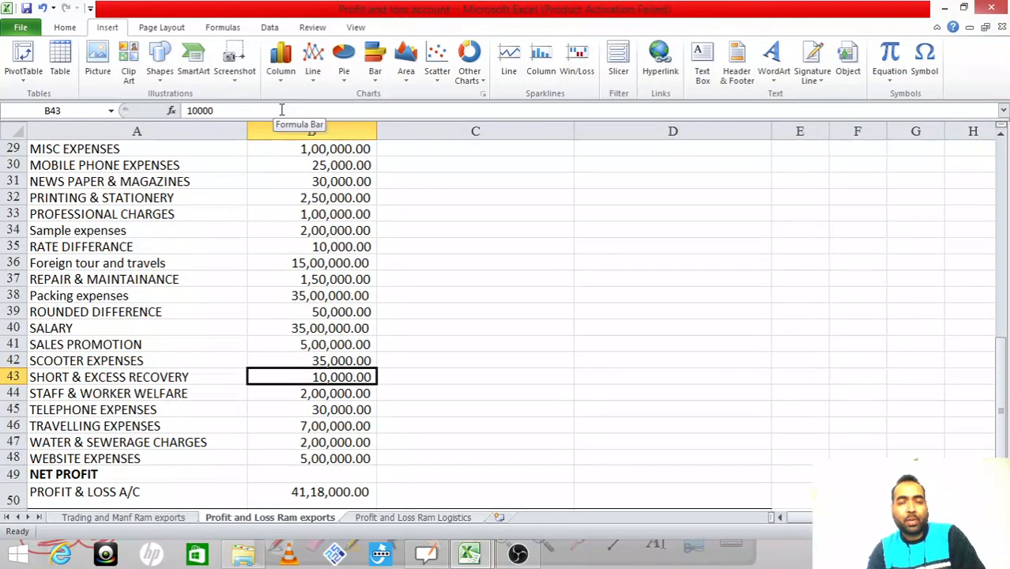
{"action": "key", "text": "Left"}
{"action": "key", "text": "Right"}
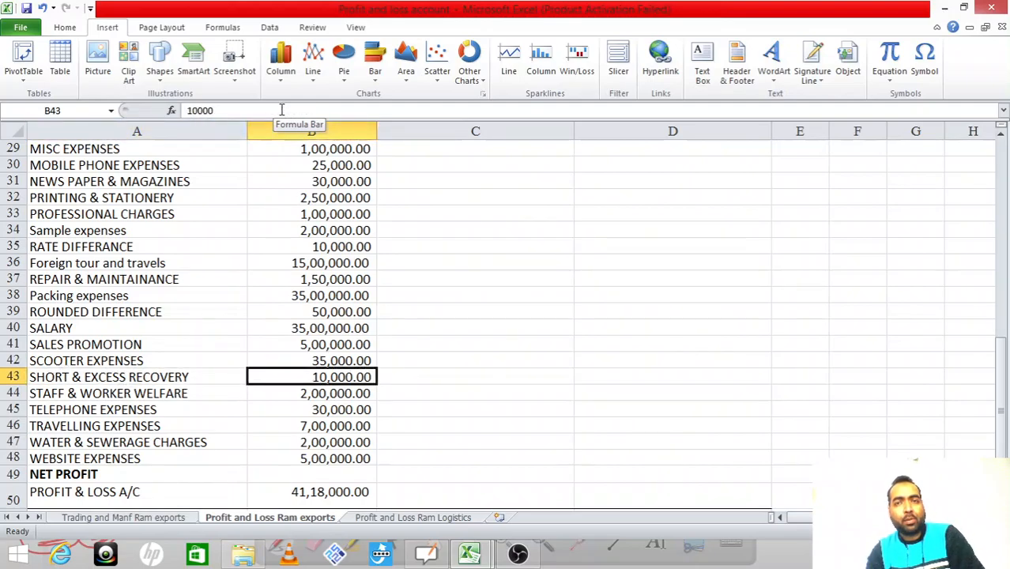
Step: Carry STAFF & WORKER WELFARE from Profit and Loss Ram exports into CMA-Format, setting Year 2 Personnel Cost to =9+35+2
{"action": "key", "text": "Left"}
{"action": "key", "text": "Down"}
{"action": "key", "text": "Right"}
{"action": "key", "text": "alt+Tab"}
{"action": "key", "text": "Up"}
{"action": "key", "text": "Up"}
{"action": "type", "text": "=9+35+2"}
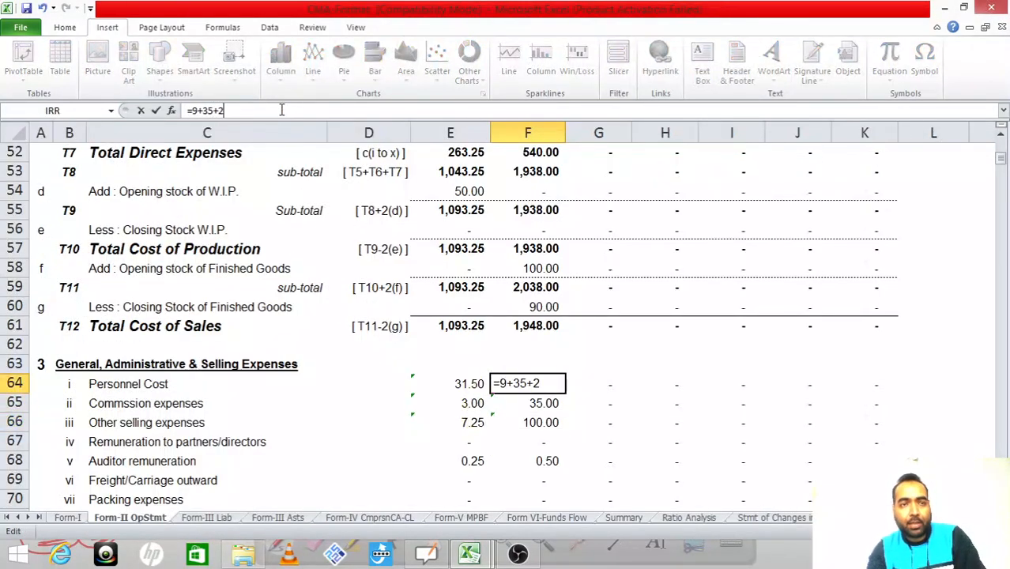
{"action": "key", "text": "Return"}
Step: Carry WEBSITE EXPENSES from Profit and Loss Ram exports into CMA-Format, appending +5 to the Year 2 Other selling expenses formula
{"action": "key", "text": "alt+Tab"}
{"action": "key", "text": "Down"}
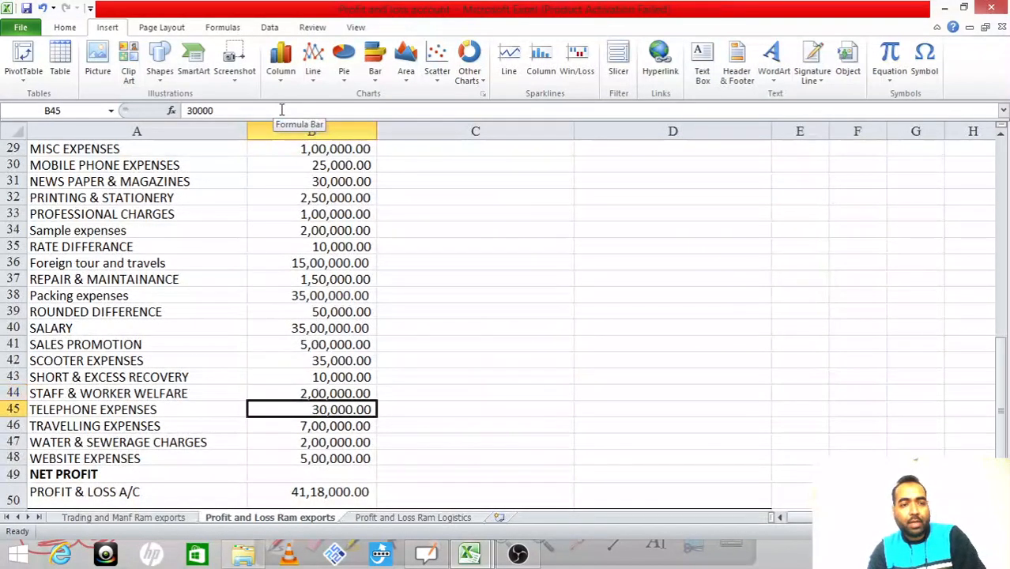
{"action": "key", "text": "Down"}
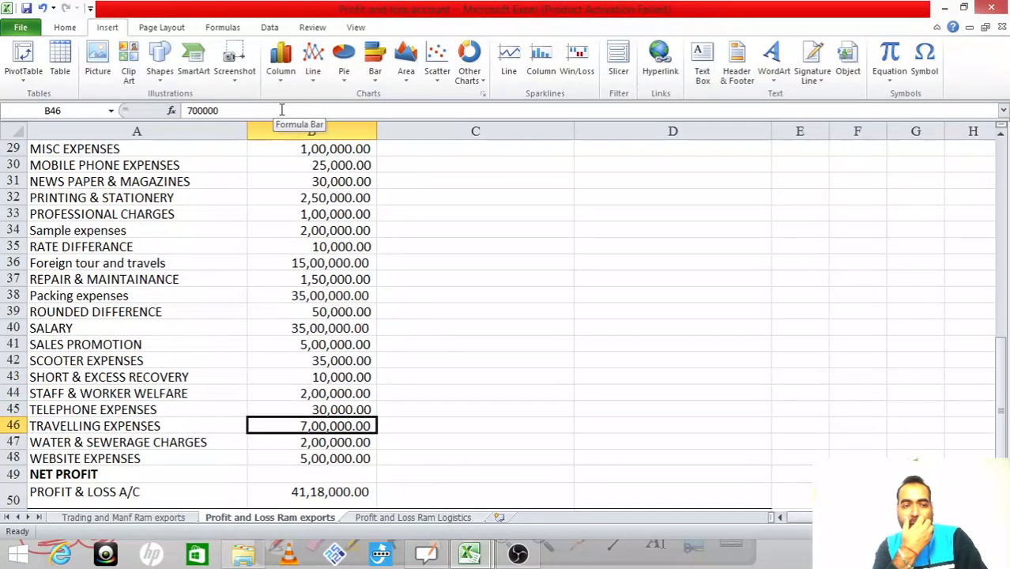
{"action": "key", "text": "Down"}
{"action": "key", "text": "Down"}
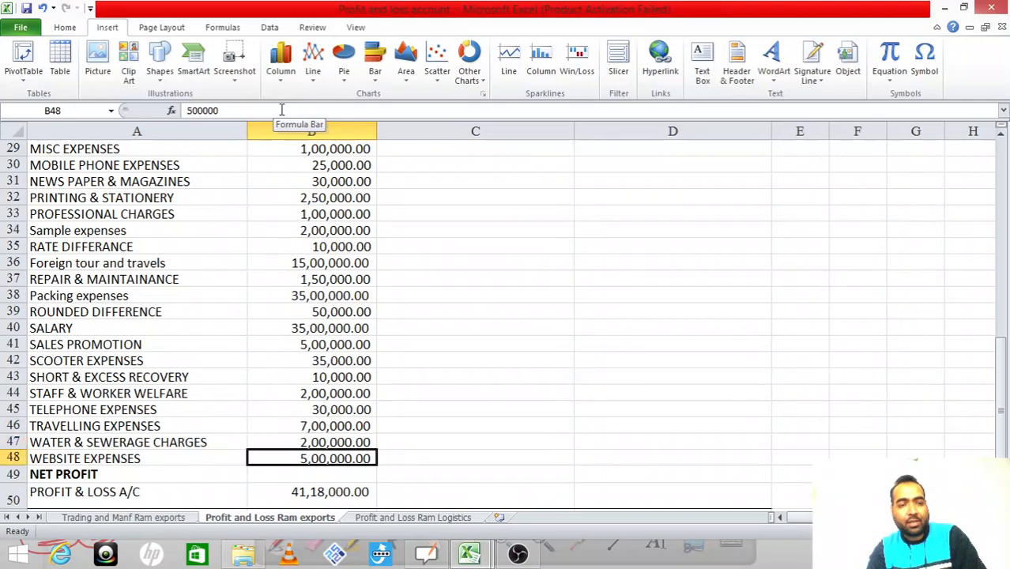
{"action": "key", "text": "alt+Tab"}
{"action": "key", "text": "Down"}
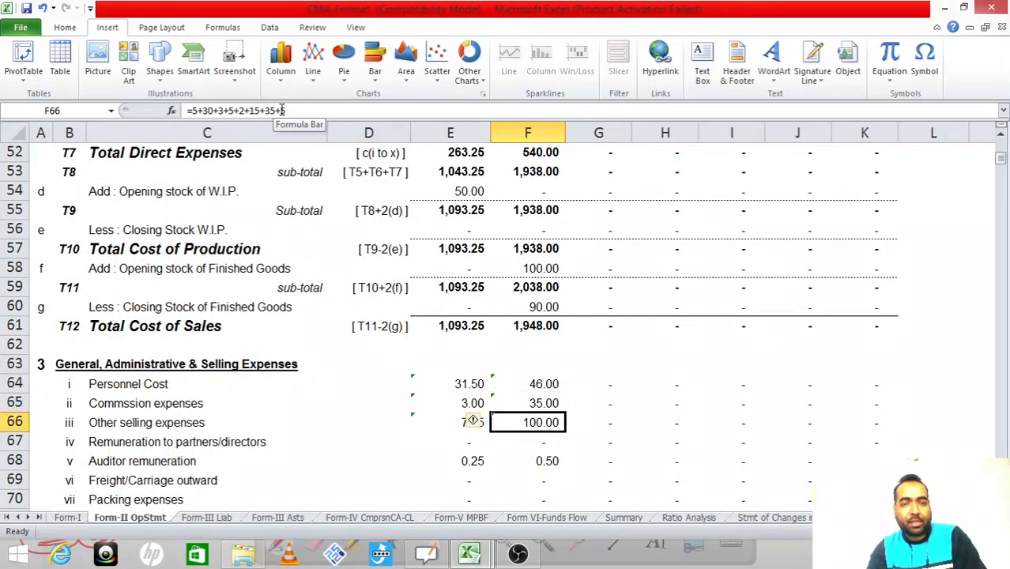
{"action": "left_click", "coordinate": [290, 110]}
{"action": "type", "text": "+5"}
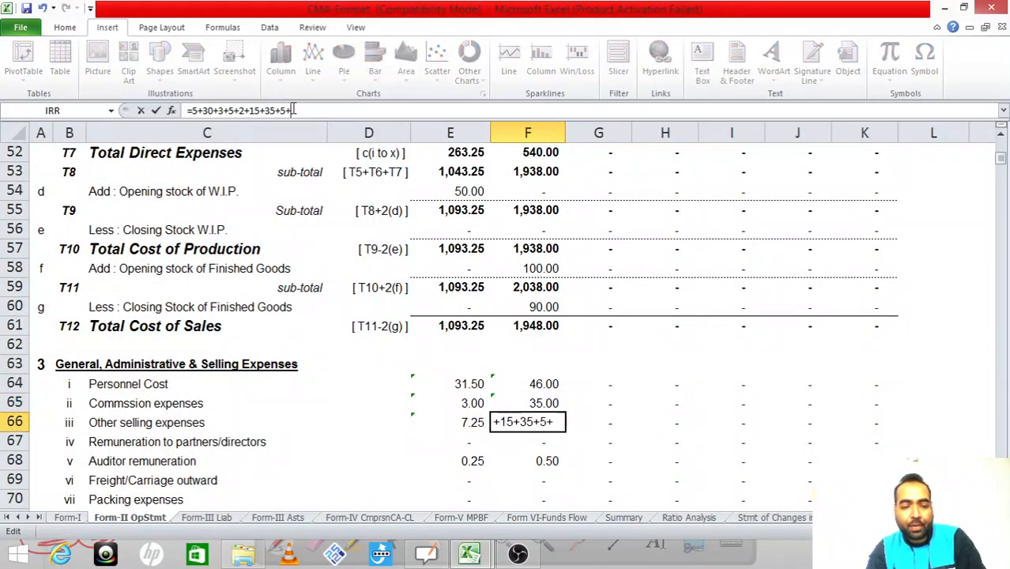
{"action": "key", "text": "Return"}
{"action": "key", "text": "Up"}
{"action": "key", "text": "Up"}
Step: Check the net profit entry in Profit and Loss Ram exports, and examine Year 2 finance charges and non-operating income in CMA-Format
{"action": "key", "text": "alt+Tab"}
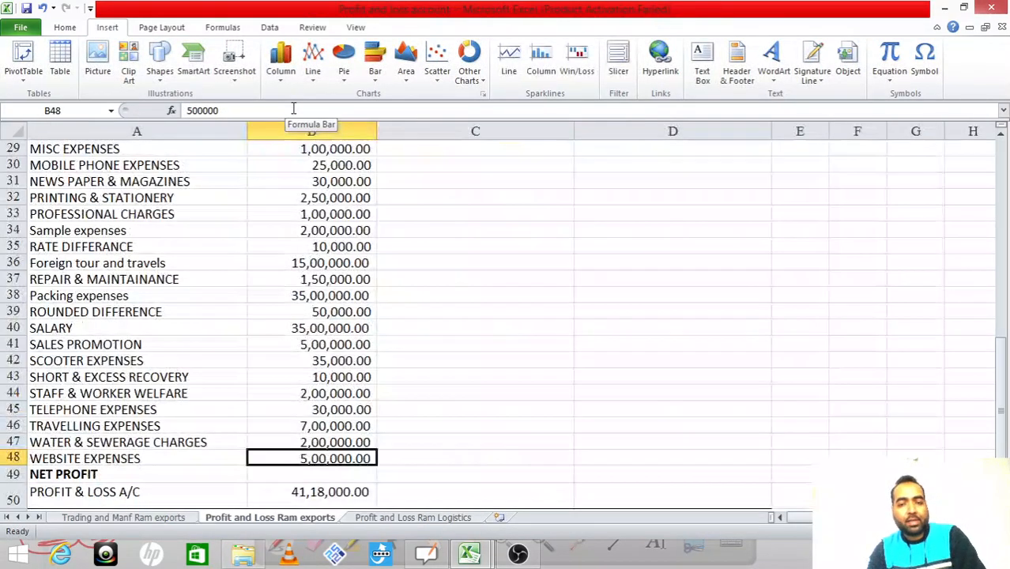
{"action": "key", "text": "Down"}
{"action": "key", "text": "Down"}
{"action": "key", "text": "alt+Tab"}
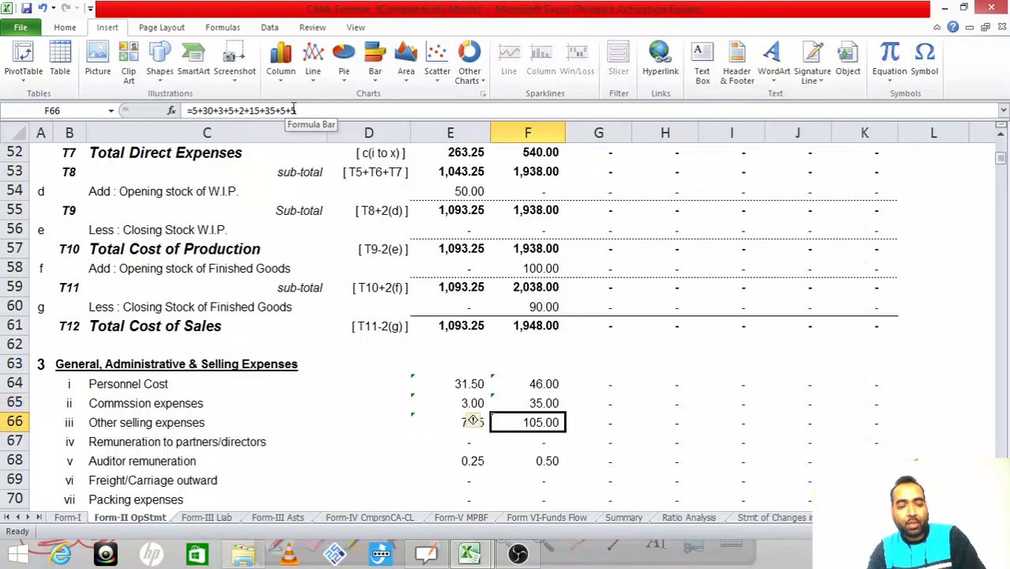
{"action": "key", "text": "Down"}
{"action": "key", "text": "alt+Tab"}
{"action": "key", "text": "alt+Tab"}
{"action": "key", "text": "Down"}
{"action": "key", "text": "Down"}
{"action": "key", "text": "Down"}
{"action": "key", "text": "Down"}
{"action": "key", "text": "Down"}
{"action": "key", "text": "Down"}
{"action": "key", "text": "Down"}
{"action": "key", "text": "Down"}
{"action": "key", "text": "Down"}
{"action": "key", "text": "Down"}
{"action": "key", "text": "Down"}
{"action": "key", "text": "Down"}
{"action": "key", "text": "Down"}
{"action": "key", "text": "Down"}
{"action": "key", "text": "Down"}
{"action": "key", "text": "Down"}
{"action": "key", "text": "Down"}
{"action": "key", "text": "Down"}
{"action": "key", "text": "Down"}
{"action": "key", "text": "Down"}
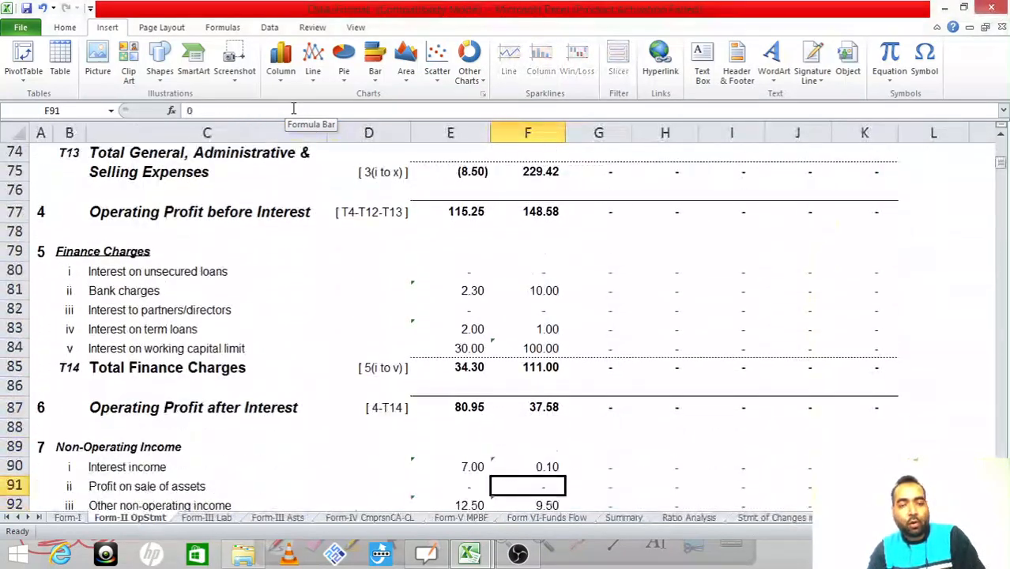
{"action": "key", "text": "Down"}
{"action": "key", "text": "Down"}
{"action": "key", "text": "Down"}
{"action": "key", "text": "Up"}
{"action": "key", "text": "Up"}
{"action": "key", "text": "Up"}
{"action": "key", "text": "Up"}
{"action": "key", "text": "Up"}
{"action": "key", "text": "Up"}
{"action": "key", "text": "Up"}
{"action": "key", "text": "Down"}
{"action": "key", "text": "Up"}
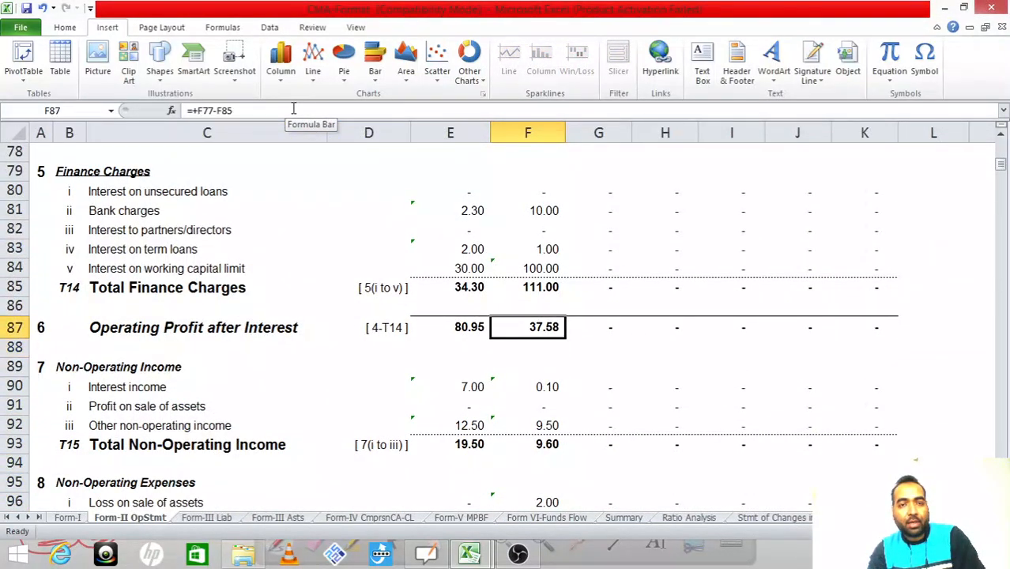
Step: Examine the balancing formula in Year 2 Other General and Admin. Expenses on the operating statement
{"action": "key", "text": "Up"}
{"action": "key", "text": "Up"}
{"action": "key", "text": "Up"}
{"action": "key", "text": "Up"}
{"action": "key", "text": "Up"}
{"action": "key", "text": "Up"}
{"action": "key", "text": "Up"}
{"action": "key", "text": "Up"}
{"action": "key", "text": "Up"}
{"action": "key", "text": "Up"}
{"action": "key", "text": "Up"}
{"action": "key", "text": "Up"}
{"action": "key", "text": "Up"}
{"action": "key", "text": "Up"}
{"action": "key", "text": "Up"}
{"action": "key", "text": "Up"}
{"action": "key", "text": "Down"}
{"action": "key", "text": "Down"}
{"action": "key", "text": "Up"}
{"action": "key", "text": "Down"}
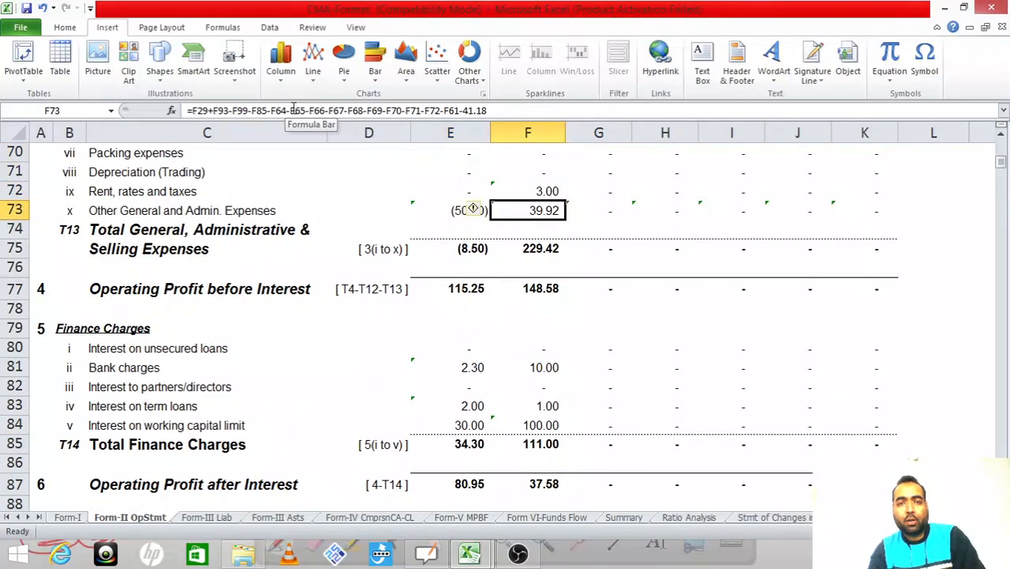
Step: Compare Year 2 Net Profit before Tax in the operating statement with the net profit in Profit and Loss Ram exports
{"action": "key", "text": "Down"}
{"action": "key", "text": "Down"}
{"action": "key", "text": "Down"}
{"action": "key", "text": "Down"}
{"action": "key", "text": "Down"}
{"action": "key", "text": "Down"}
{"action": "key", "text": "Down"}
{"action": "key", "text": "Down"}
{"action": "key", "text": "Down"}
{"action": "key", "text": "Down"}
{"action": "key", "text": "Down"}
{"action": "key", "text": "Down"}
{"action": "key", "text": "Down"}
{"action": "key", "text": "Down"}
{"action": "key", "text": "Down"}
{"action": "key", "text": "Down"}
{"action": "key", "text": "Down"}
{"action": "key", "text": "Down"}
{"action": "key", "text": "Down"}
{"action": "key", "text": "Down"}
{"action": "key", "text": "Down"}
{"action": "key", "text": "Down"}
{"action": "key", "text": "Down"}
{"action": "key", "text": "Down"}
{"action": "key", "text": "Down"}
{"action": "key", "text": "Down"}
{"action": "key", "text": "Down"}
{"action": "key", "text": "Down"}
{"action": "key", "text": "Down"}
{"action": "key", "text": "Down"}
{"action": "key", "text": "Down"}
{"action": "key", "text": "Up"}
{"action": "key", "text": "Down"}
{"action": "key", "text": "Up"}
{"action": "key", "text": "alt+Tab"}
{"action": "key", "text": "alt+Tab"}
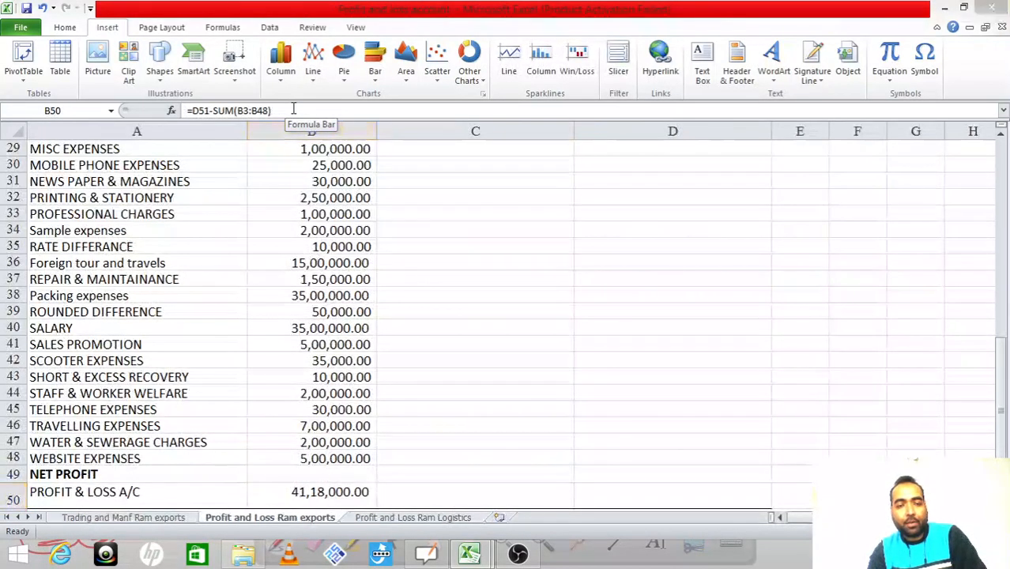
Step: Set the Year 2 Provision for Taxes to 30% of Net Profit before Tax with the formula =F103*30%
{"action": "key", "text": "Down"}
{"action": "key", "text": "Down"}
{"action": "key", "text": "Up"}
{"action": "type", "text": "="}
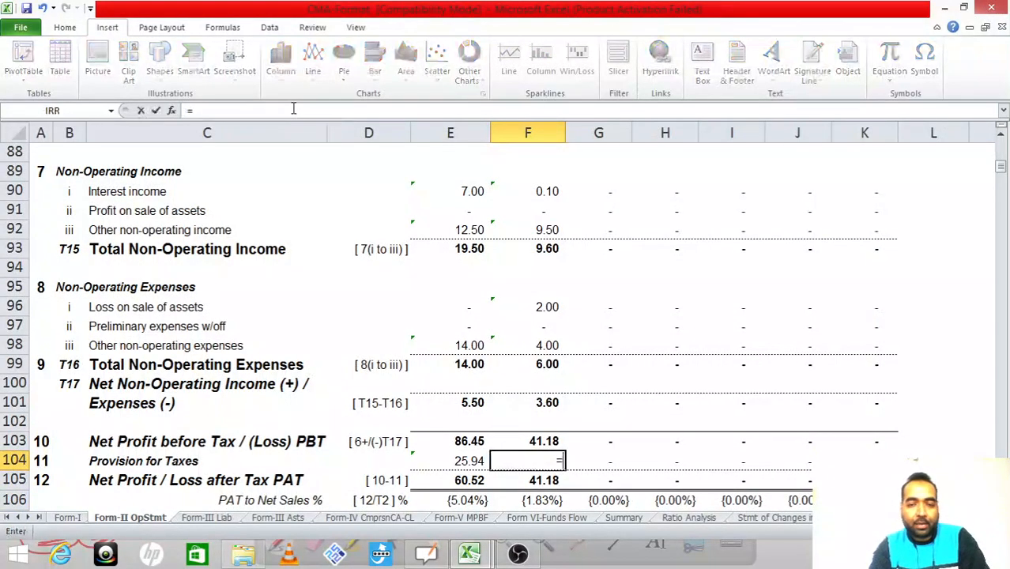
{"action": "key", "text": "Up"}
{"action": "type", "text": "*"}
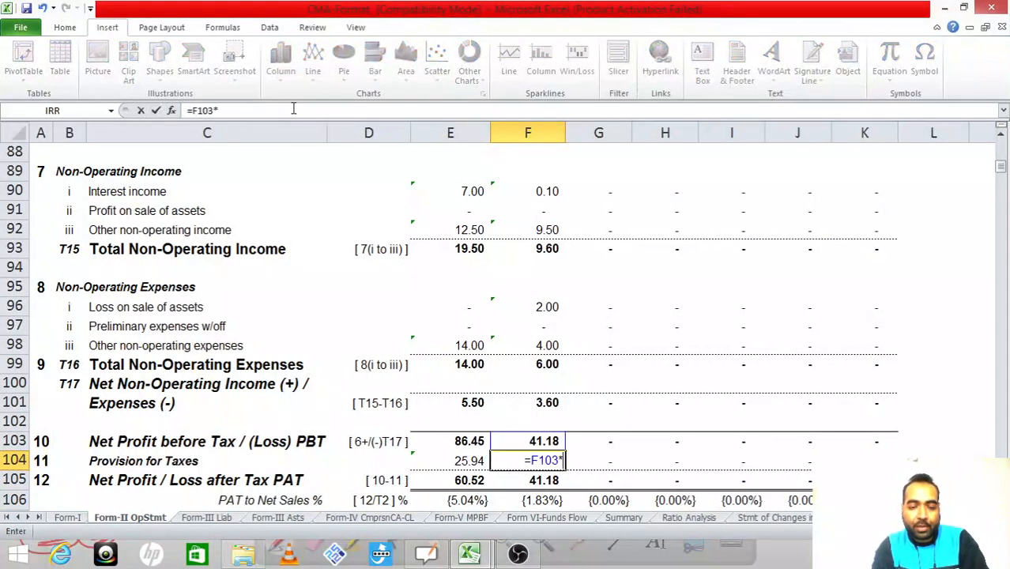
{"action": "type", "text": "30%"}
{"action": "key", "text": "Return"}
{"action": "key", "text": "Up"}
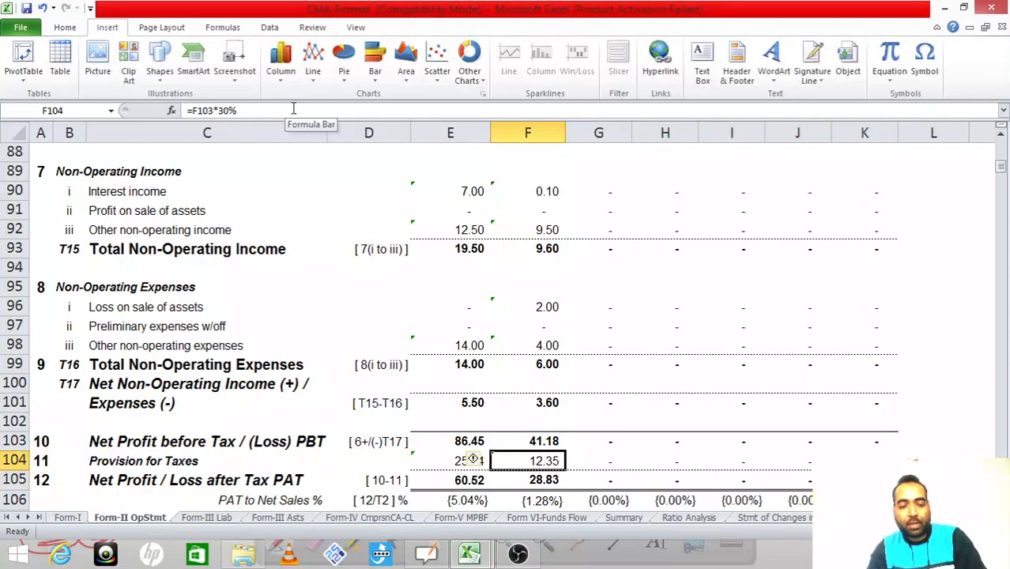
Step: Review the Year 2 operating statement from profit after tax back up to the general and administrative expenses
{"action": "key", "text": "Down"}
{"action": "key", "text": "Up"}
{"action": "key", "text": "Up"}
{"action": "key", "text": "Up"}
{"action": "key", "text": "Up"}
{"action": "key", "text": "Up"}
{"action": "key", "text": "Up"}
{"action": "key", "text": "Up"}
{"action": "key", "text": "Up"}
{"action": "key", "text": "Up"}
{"action": "key", "text": "Up"}
{"action": "key", "text": "Up"}
{"action": "key", "text": "Up"}
{"action": "key", "text": "Up"}
{"action": "key", "text": "Up"}
{"action": "key", "text": "Up"}
{"action": "key", "text": "Up"}
{"action": "key", "text": "Up"}
{"action": "key", "text": "Up"}
{"action": "key", "text": "Up"}
{"action": "key", "text": "Up"}
{"action": "key", "text": "Up"}
{"action": "key", "text": "Up"}
{"action": "key", "text": "Up"}
{"action": "key", "text": "Up"}
{"action": "key", "text": "Up"}
{"action": "key", "text": "Up"}
{"action": "key", "text": "Up"}
{"action": "key", "text": "Up"}
{"action": "key", "text": "Up"}
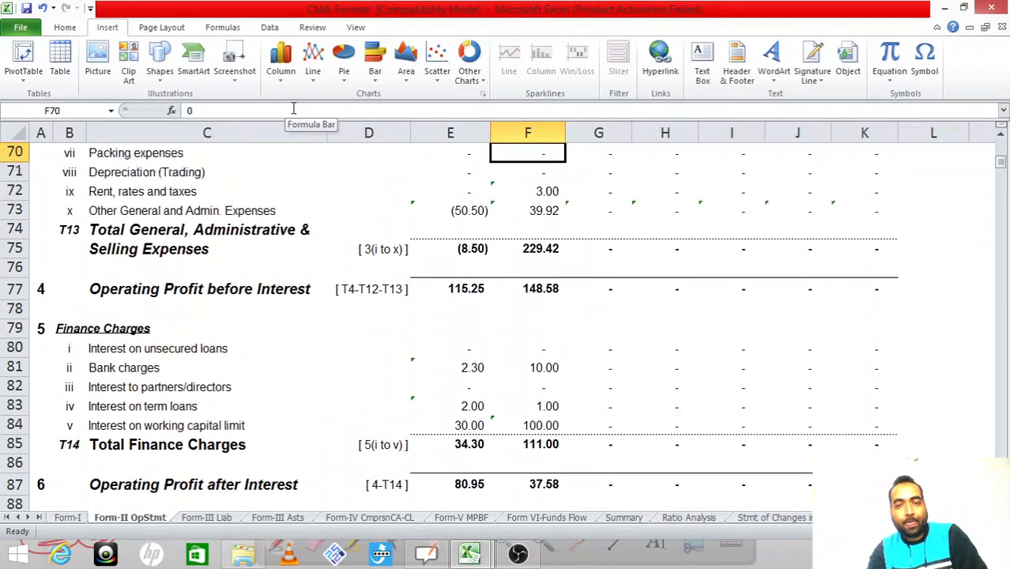
Step: Return to Profit and Loss Ram exports and calculate the difference between C15 and C16 in cell C18 with =C15-C16
{"action": "key", "text": "ctrl+Tab"}
{"action": "key", "text": "Up"}
{"action": "key", "text": "Up"}
{"action": "key", "text": "Up"}
{"action": "key", "text": "Up"}
{"action": "key", "text": "Up"}
{"action": "key", "text": "Up"}
{"action": "key", "text": "Up"}
{"action": "key", "text": "Up"}
{"action": "key", "text": "Up"}
{"action": "key", "text": "Up"}
{"action": "key", "text": "Up"}
{"action": "key", "text": "Up"}
{"action": "key", "text": "Up"}
{"action": "key", "text": "Up"}
{"action": "key", "text": "Up"}
{"action": "key", "text": "Up"}
{"action": "key", "text": "Up"}
{"action": "key", "text": "Up"}
{"action": "key", "text": "Up"}
{"action": "key", "text": "Up"}
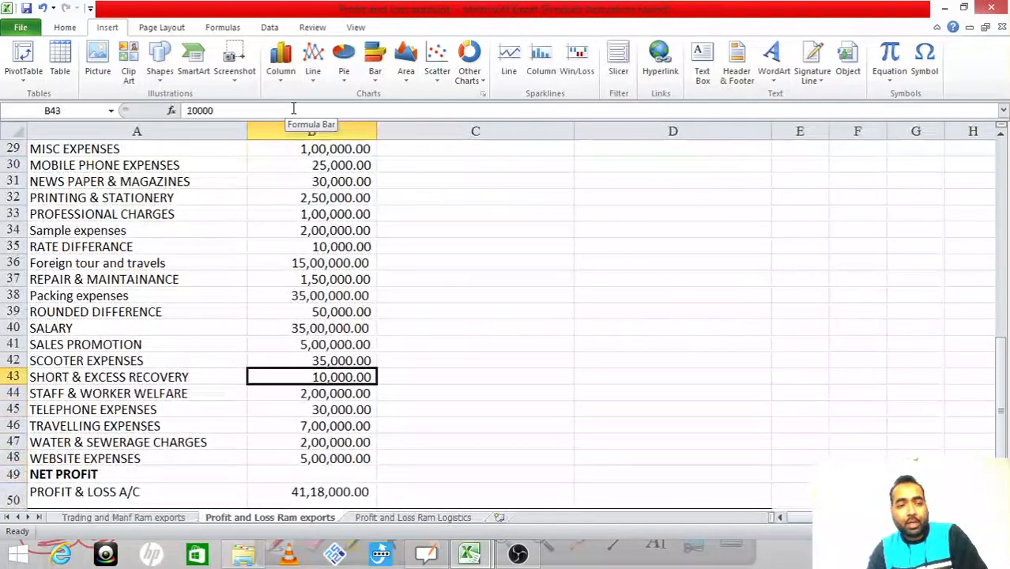
{"action": "key", "text": "Up"}
{"action": "key", "text": "Up"}
{"action": "key", "text": "Up"}
{"action": "key", "text": "Up"}
{"action": "key", "text": "Up"}
{"action": "key", "text": "Up"}
{"action": "key", "text": "Up"}
{"action": "key", "text": "Up"}
{"action": "key", "text": "Up"}
{"action": "key", "text": "Up"}
{"action": "key", "text": "Up"}
{"action": "key", "text": "Up"}
{"action": "key", "text": "Up"}
{"action": "key", "text": "Up"}
{"action": "key", "text": "Up"}
{"action": "key", "text": "Up"}
{"action": "key", "text": "Up"}
{"action": "key", "text": "Up"}
{"action": "key", "text": "Up"}
{"action": "key", "text": "Up"}
{"action": "key", "text": "Right"}
{"action": "key", "text": "Down"}
{"action": "key", "text": "Right"}
{"action": "key", "text": "Down"}
{"action": "key", "text": "Down"}
{"action": "key", "text": "Down"}
{"action": "key", "text": "Down"}
{"action": "key", "text": "Left"}
{"action": "key", "text": "Down"}
{"action": "key", "text": "Down"}
{"action": "key", "text": "Down"}
{"action": "key", "text": "Down"}
{"action": "key", "text": "Down"}
{"action": "key", "text": "Down"}
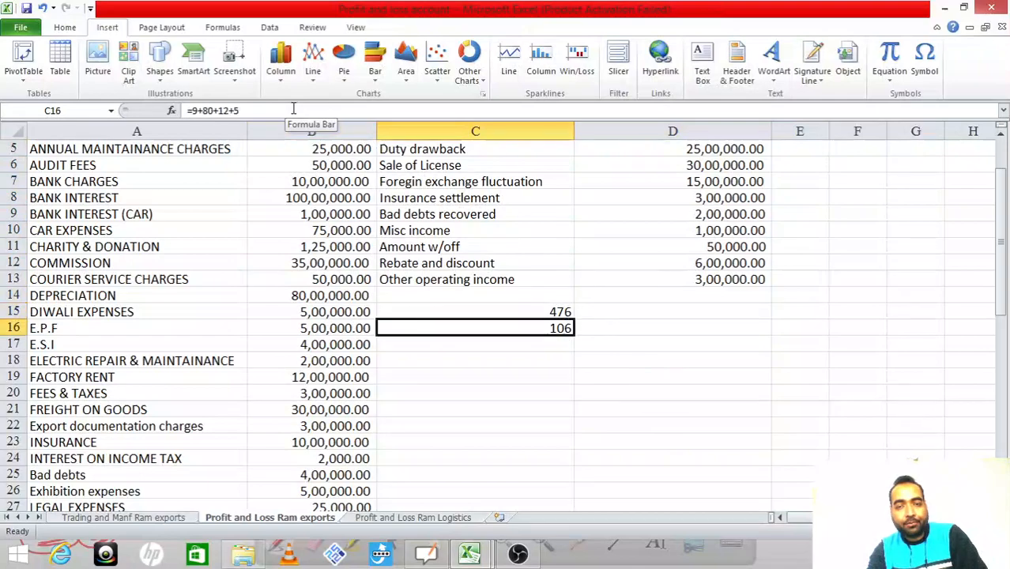
{"action": "key", "text": "Down"}
{"action": "type", "text": "="}
{"action": "key", "text": "Up"}
{"action": "key", "text": "Up"}
{"action": "key", "text": "Up"}
{"action": "type", "text": "-"}
{"action": "key", "text": "Up"}
{"action": "key", "text": "Up"}
{"action": "key", "text": "Return"}
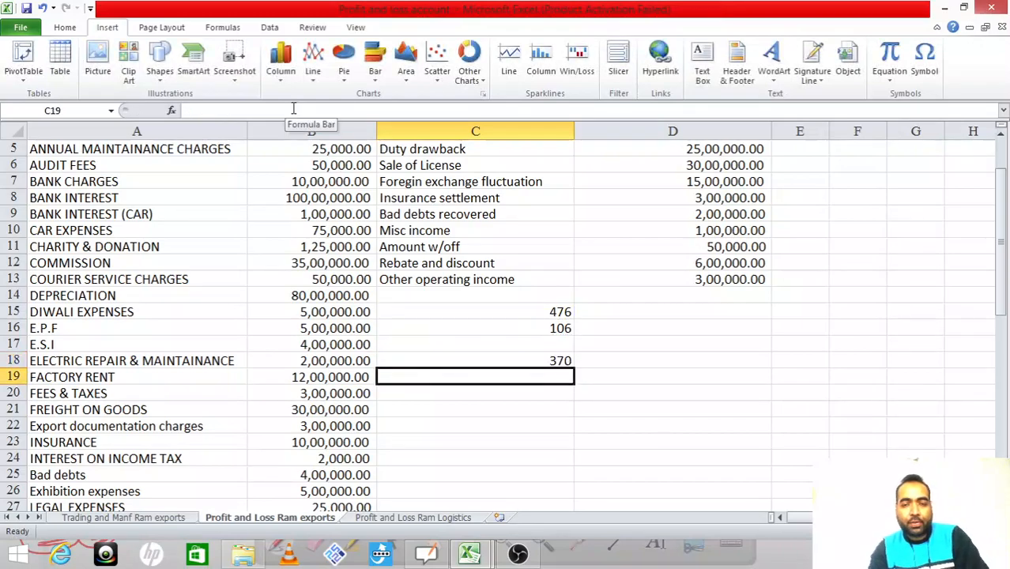
{"action": "key", "text": "Down"}
{"action": "type", "text": "=400/2250"}
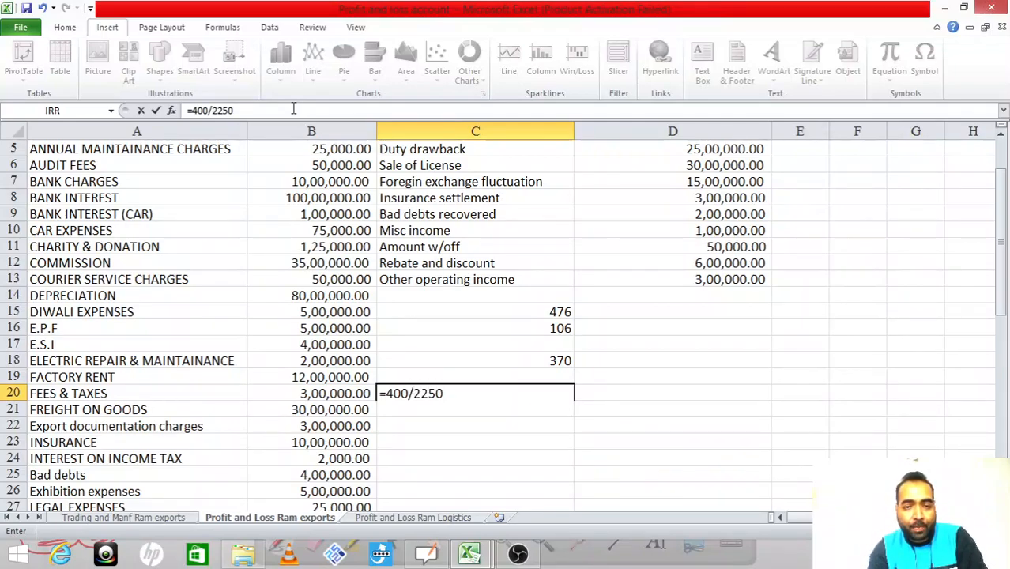
{"action": "type", "text": "*"}
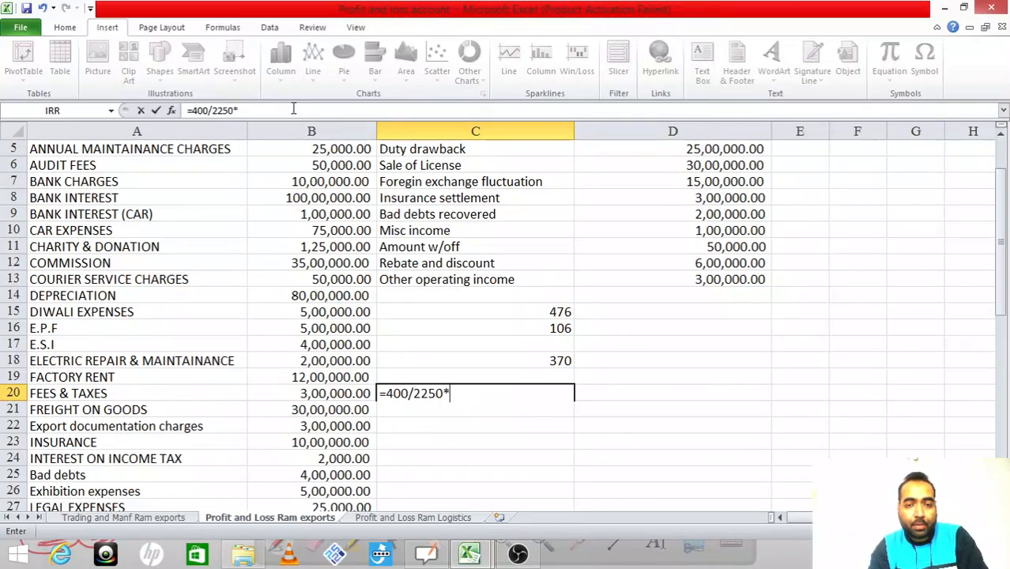
{"action": "key", "text": "Escape"}
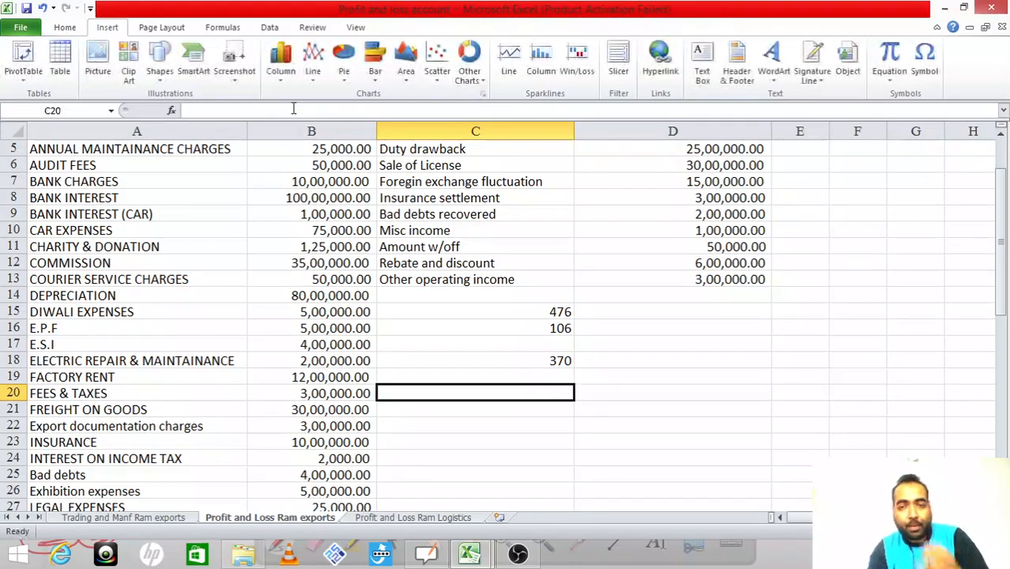
Step: Check the sum of the export, IGST and local sales amounts in D3:D5 of Trading and Manf Ram exports
{"action": "key", "text": "Up"}
{"action": "key", "text": "Up"}
{"action": "key", "text": "Right"}
{"action": "key", "text": "Up"}
{"action": "key", "text": "Up"}
{"action": "key", "text": "Right"}
{"action": "key", "text": "Up"}
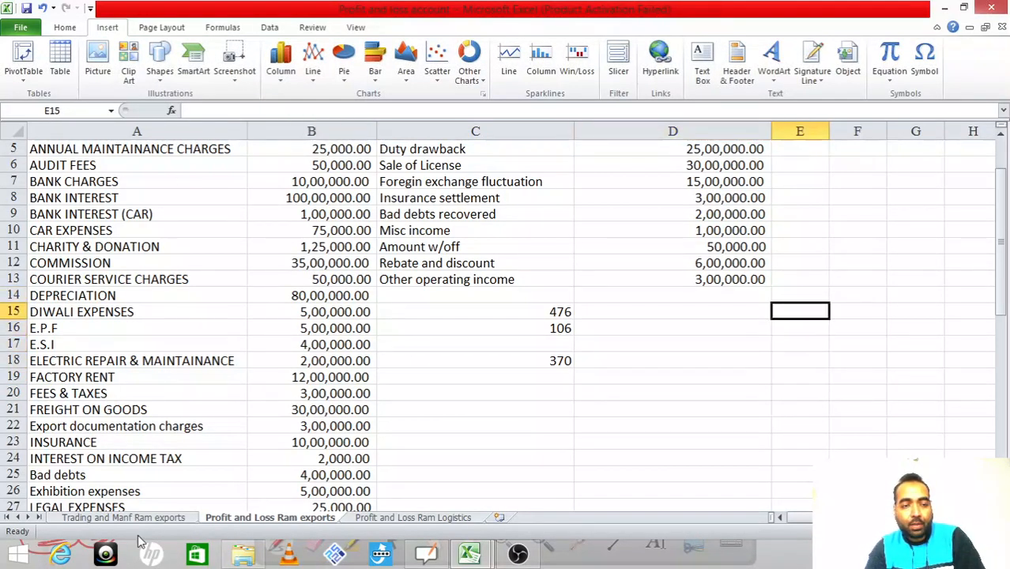
{"action": "left_click", "coordinate": [163, 519]}
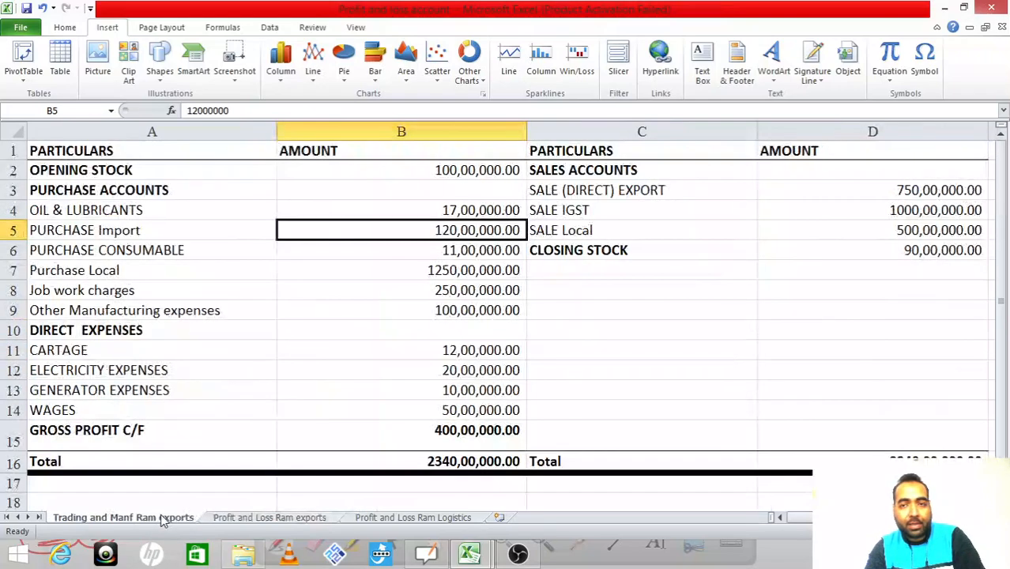
{"action": "left_click", "coordinate": [924, 189]}
{"action": "key", "text": "shift+Down"}
{"action": "key", "text": "shift+Down"}
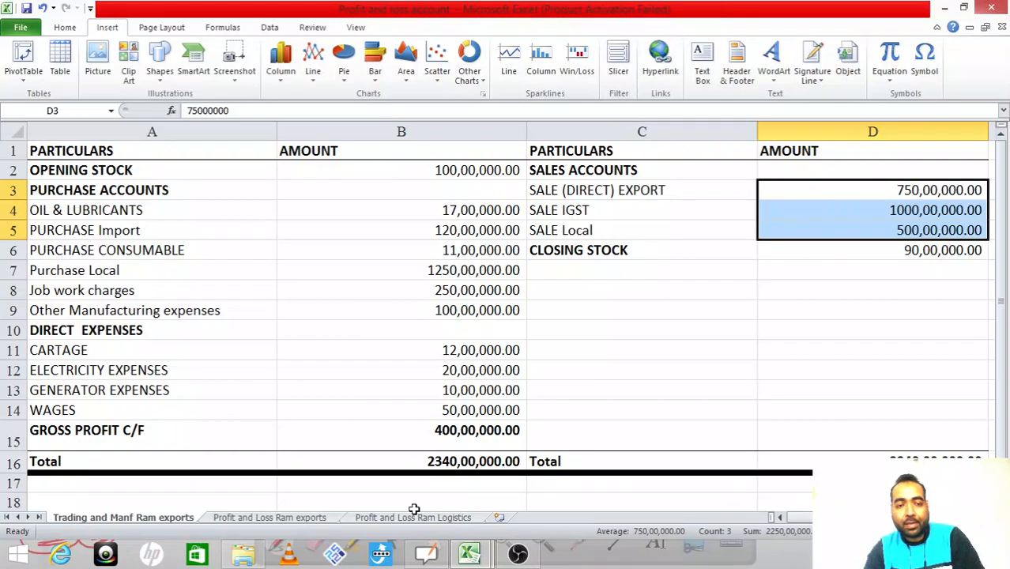
Step: Check the sum of duty drawback, sale of license, foreign exchange fluctuation, and rebate and discount in Profit and Loss Ram exports
{"action": "left_click", "coordinate": [313, 519]}
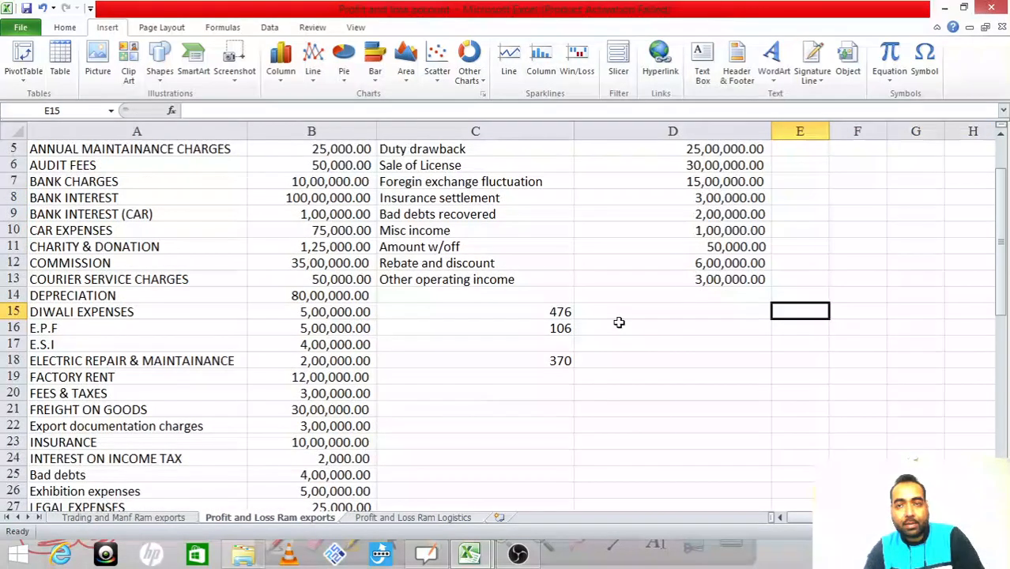
{"action": "left_click", "coordinate": [702, 266]}
{"action": "left_click_drag", "start_coordinate": [1001, 215], "coordinate": [1001, 197]}
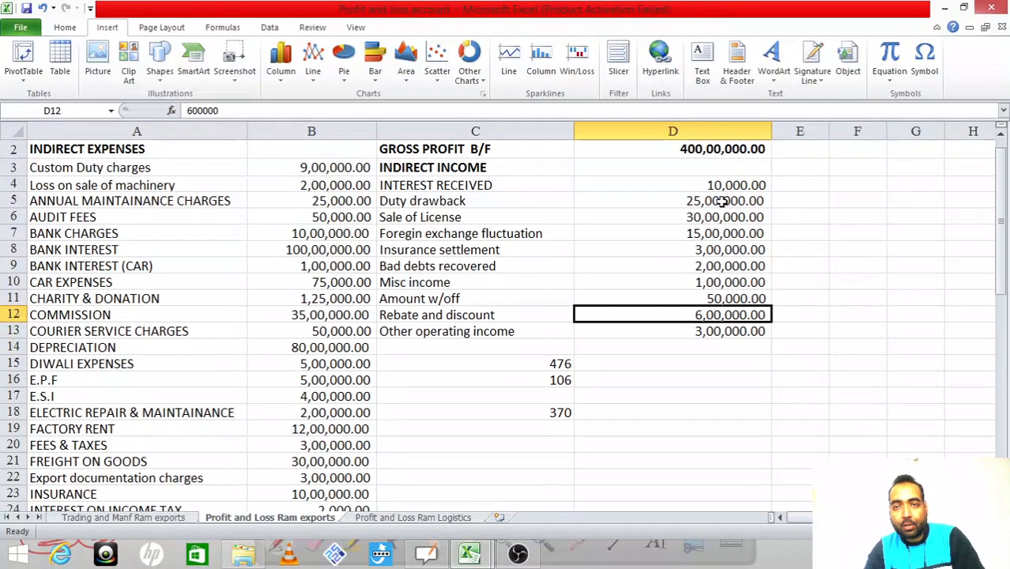
{"action": "left_click_drag", "start_coordinate": [721, 203], "coordinate": [720, 231], "text": "ctrl"}
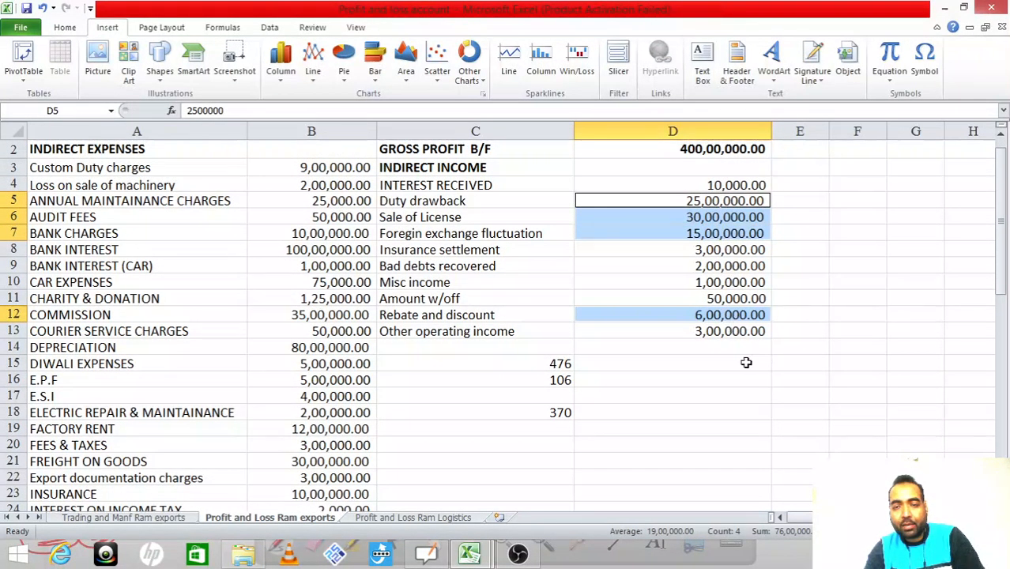
Step: Add the sales and the operating incomes in cell D15 with the formula =2250+76
{"action": "left_click", "coordinate": [715, 364]}
{"action": "type", "text": "=2"}
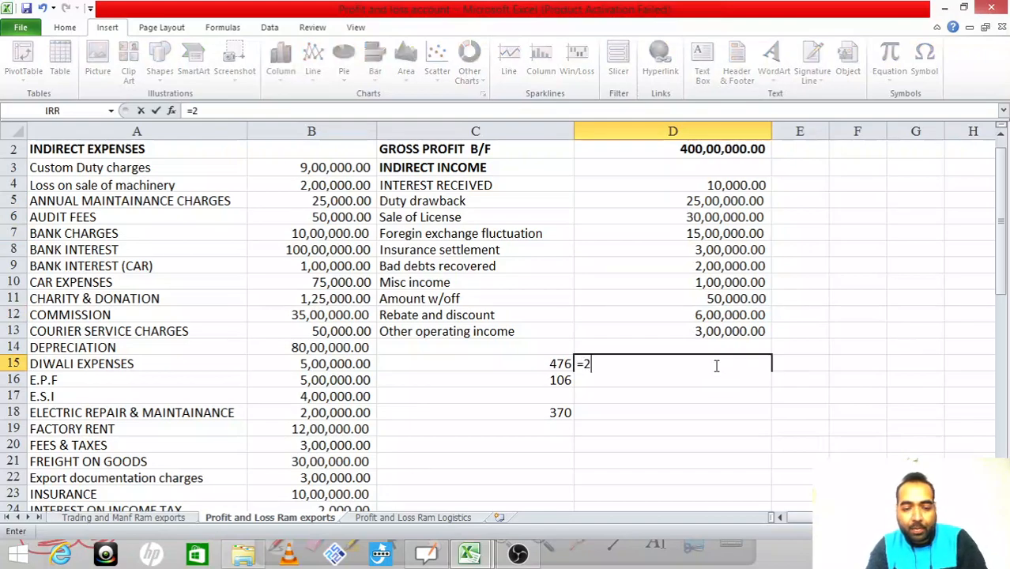
{"action": "type", "text": "250+76"}
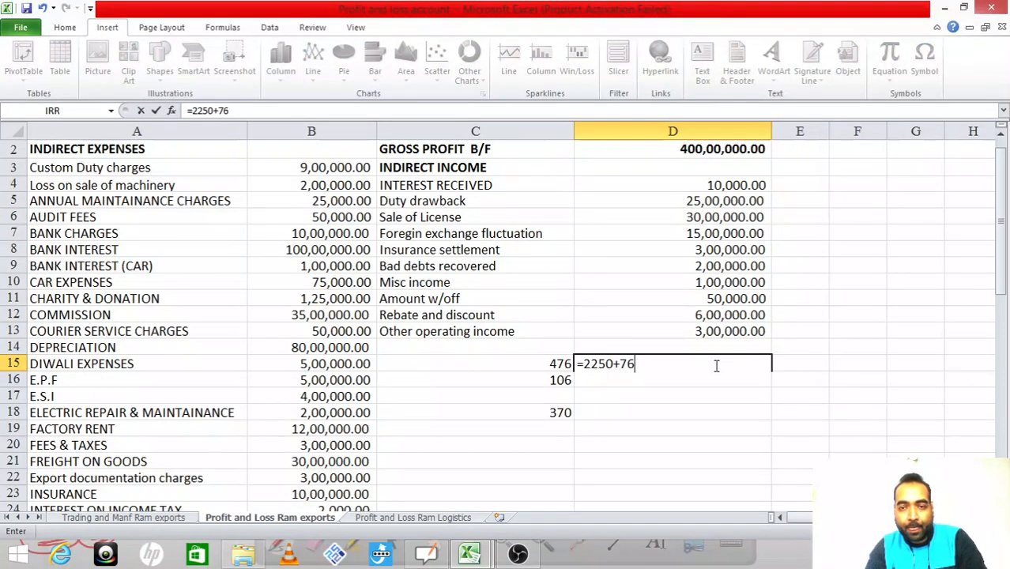
{"action": "key", "text": "Return"}
{"action": "left_click", "coordinate": [715, 364]}
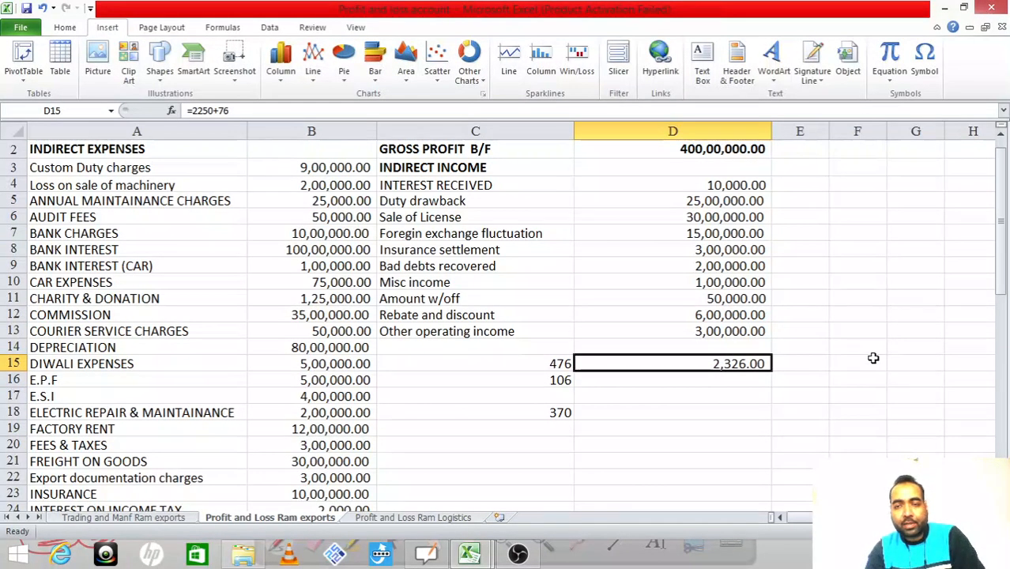
{"action": "key", "text": "Down"}
{"action": "key", "text": "Up"}
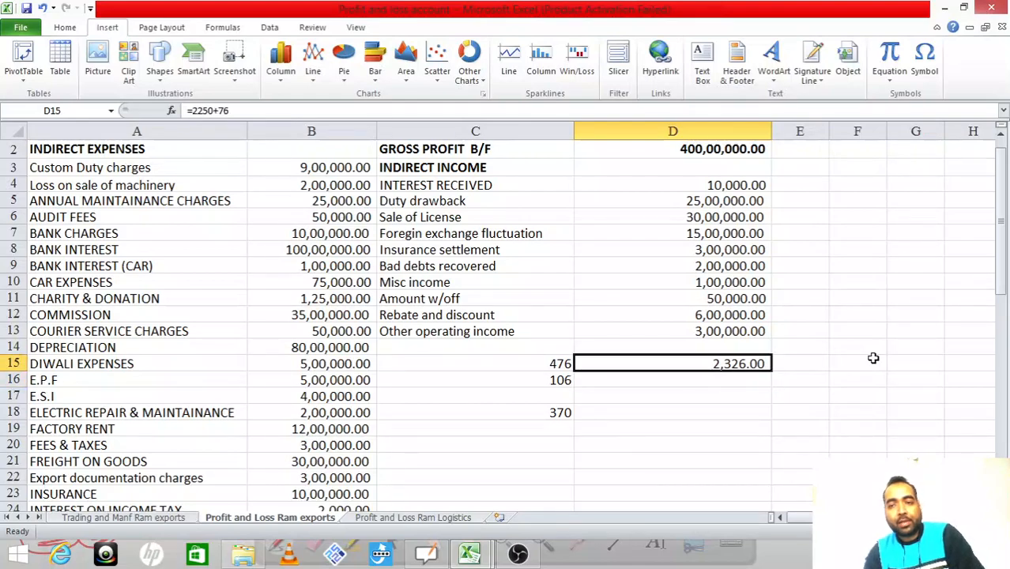
{"action": "key", "text": "Down"}
{"action": "key", "text": "Up"}
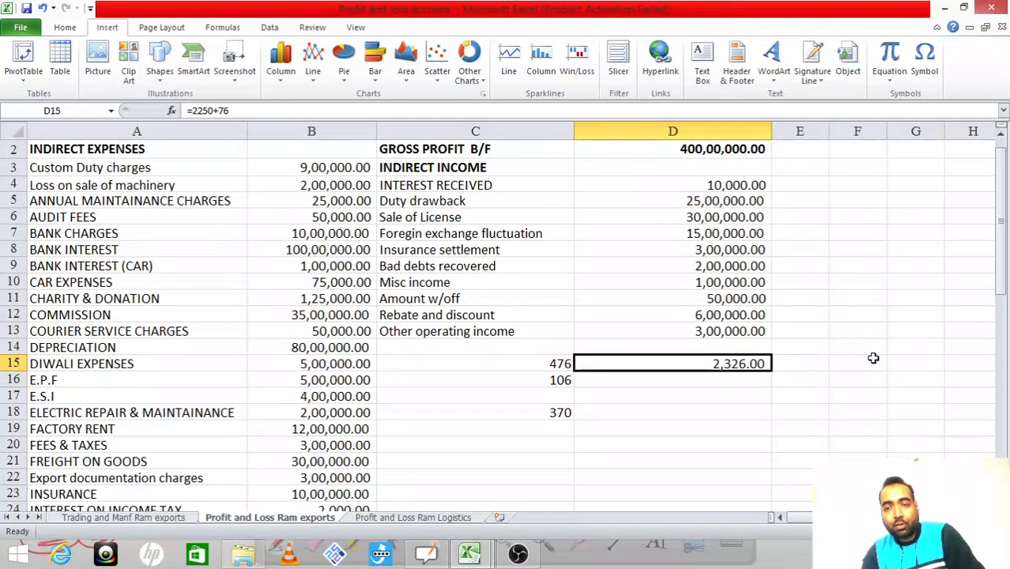
Step: Enter the trading account's sales of 2250 in E15 and gross profit of 400 in E16
{"action": "key", "text": "Right"}
{"action": "type", "text": "2250"}
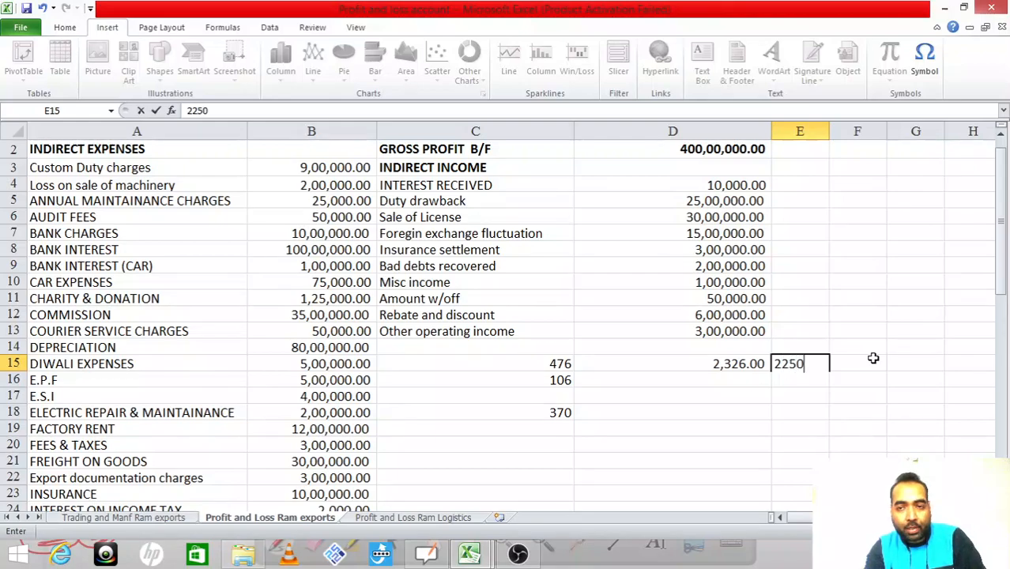
{"action": "key", "text": "Return"}
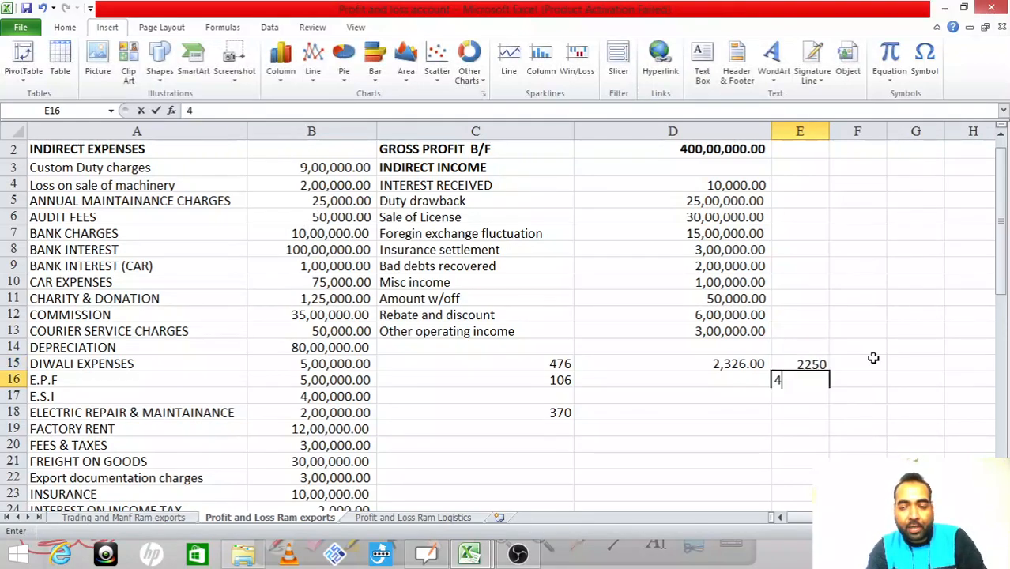
{"action": "type", "text": "400"}
{"action": "key", "text": "Return"}
Step: Calculate the gross profit percentage in cell E18 with the formula =E16/E15*100
{"action": "key", "text": "Down"}
{"action": "type", "text": "="}
{"action": "key", "text": "Up"}
{"action": "key", "text": "Up"}
{"action": "key", "text": "Up"}
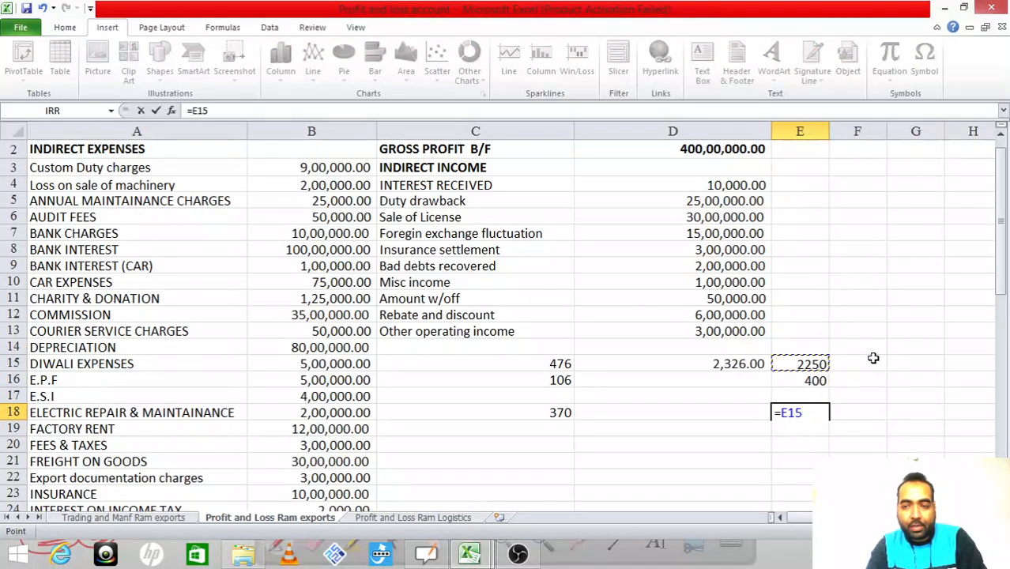
{"action": "key", "text": "Down"}
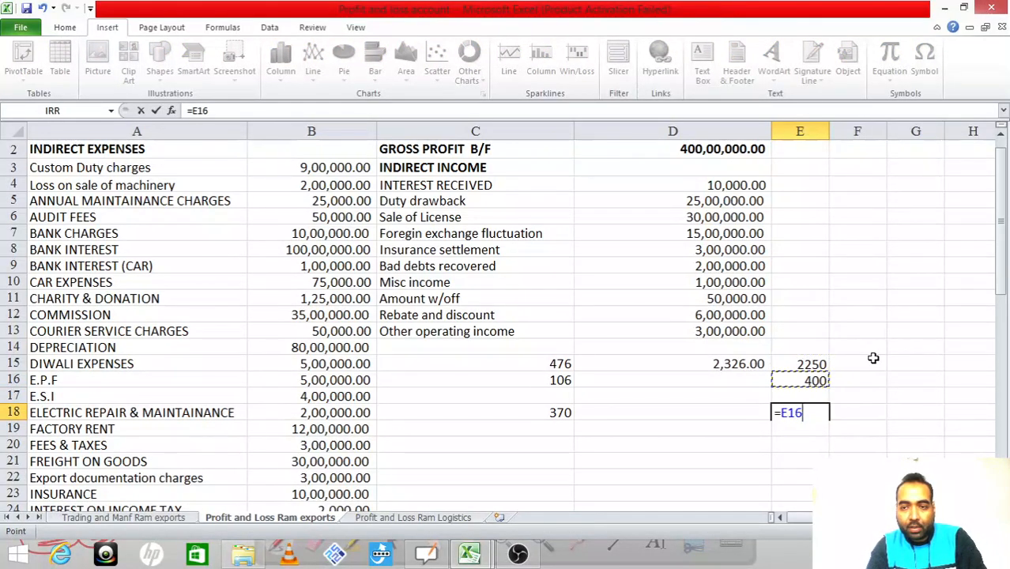
{"action": "type", "text": "/"}
{"action": "key", "text": "Up"}
{"action": "key", "text": "Up"}
{"action": "key", "text": "Up"}
{"action": "type", "text": "*100"}
{"action": "key", "text": "Return"}
{"action": "key", "text": "Up"}
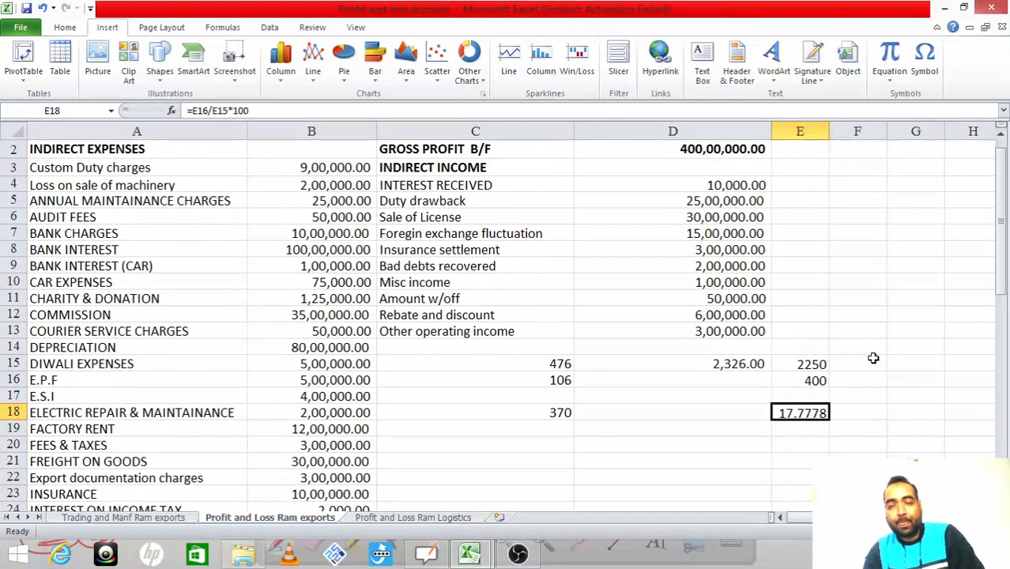
Step: Review the indirect income amounts in column D and the combined sales figure in D15
{"action": "key", "text": "Left"}
{"action": "key", "text": "Up"}
{"action": "key", "text": "Up"}
{"action": "key", "text": "Up"}
{"action": "key", "text": "Up"}
{"action": "key", "text": "Up"}
{"action": "key", "text": "Up"}
{"action": "key", "text": "Up"}
{"action": "key", "text": "Up"}
{"action": "key", "text": "Up"}
{"action": "key", "text": "Up"}
{"action": "key", "text": "Up"}
{"action": "key", "text": "Up"}
{"action": "key", "text": "Up"}
{"action": "key", "text": "Up"}
{"action": "key", "text": "Up"}
{"action": "key", "text": "Up"}
{"action": "key", "text": "Down"}
{"action": "key", "text": "Down"}
{"action": "key", "text": "Down"}
{"action": "key", "text": "Down"}
{"action": "key", "text": "Down"}
{"action": "key", "text": "Down"}
{"action": "key", "text": "Down"}
{"action": "key", "text": "Down"}
{"action": "key", "text": "Down"}
{"action": "key", "text": "Down"}
{"action": "key", "text": "Down"}
{"action": "key", "text": "Down"}
{"action": "key", "text": "Down"}
{"action": "key", "text": "Left"}
{"action": "key", "text": "Right"}
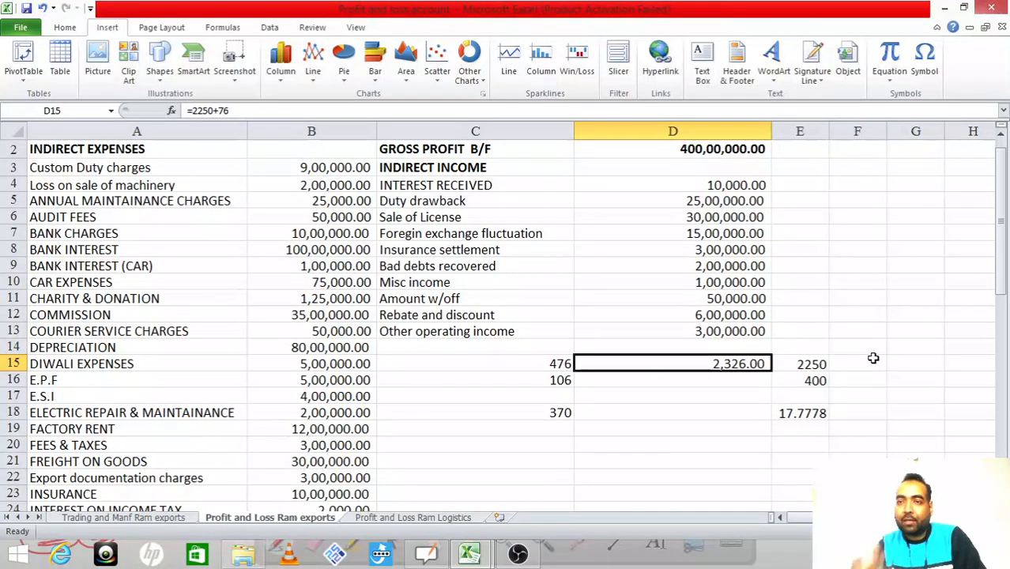
Step: Enter the operating statement's gross profit figure of 370 in cell D16, below the combined sales
{"action": "key", "text": "Left"}
{"action": "key", "text": "Down"}
{"action": "key", "text": "Down"}
{"action": "key", "text": "Down"}
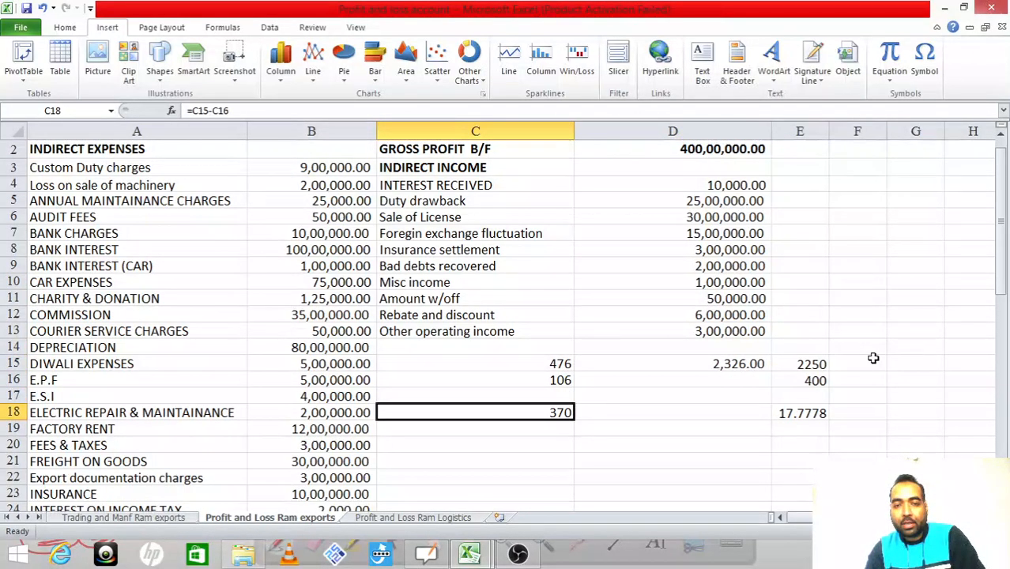
{"action": "key", "text": "Up"}
{"action": "key", "text": "Up"}
{"action": "key", "text": "Right"}
{"action": "type", "text": "370"}
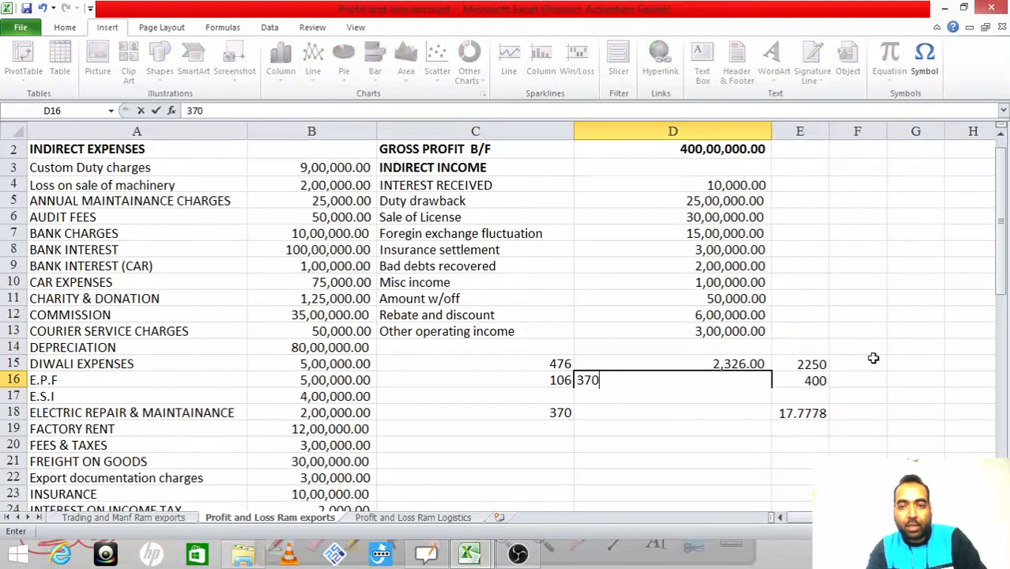
{"action": "key", "text": "Return"}
Step: Calculate the gross profit percentage on the combined sales in cell D18 with the formula =D16/D15*100
{"action": "key", "text": "Up"}
{"action": "key", "text": "Down"}
{"action": "key", "text": "Down"}
{"action": "type", "text": "="}
{"action": "key", "text": "Up"}
{"action": "key", "text": "Up"}
{"action": "type", "text": "/"}
{"action": "key", "text": "Up"}
{"action": "key", "text": "Up"}
{"action": "key", "text": "Up"}
{"action": "type", "text": "*100"}
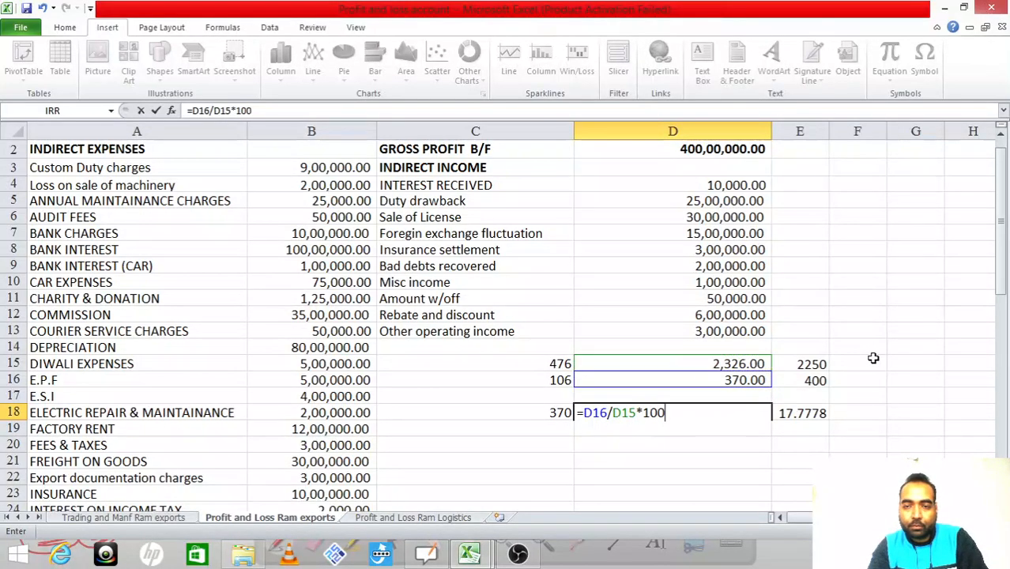
{"action": "key", "text": "Return"}
{"action": "key", "text": "Up"}
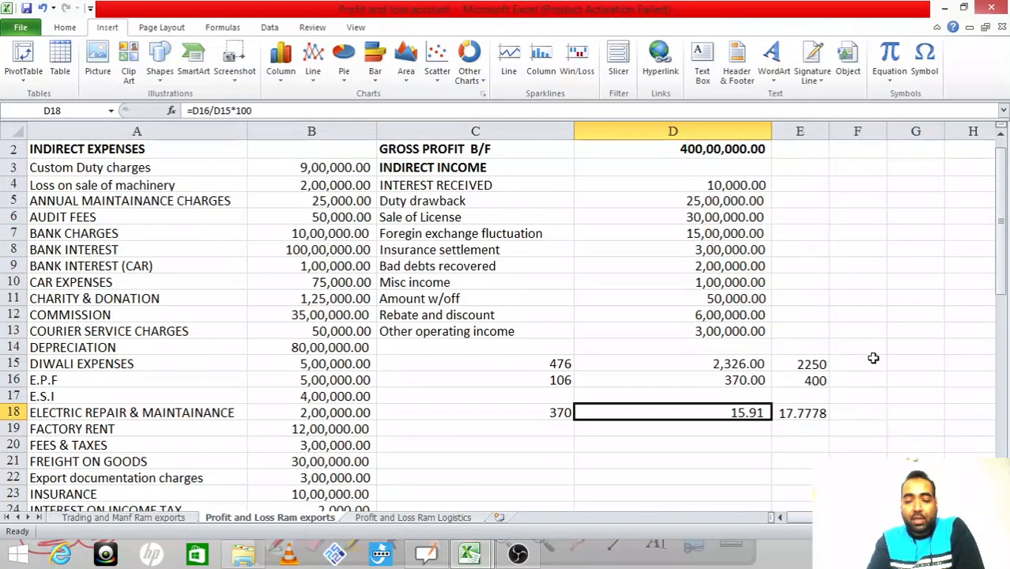
Step: Clear the scratch calculations from cells C15 to E18 of the Ram exports profit and loss sheet
{"action": "key", "text": "Up"}
{"action": "key", "text": "Up"}
{"action": "key", "text": "Up"}
{"action": "key", "text": "Left"}
{"action": "key", "text": "shift+Down"}
{"action": "key", "text": "shift+Down"}
{"action": "key", "text": "shift+Down"}
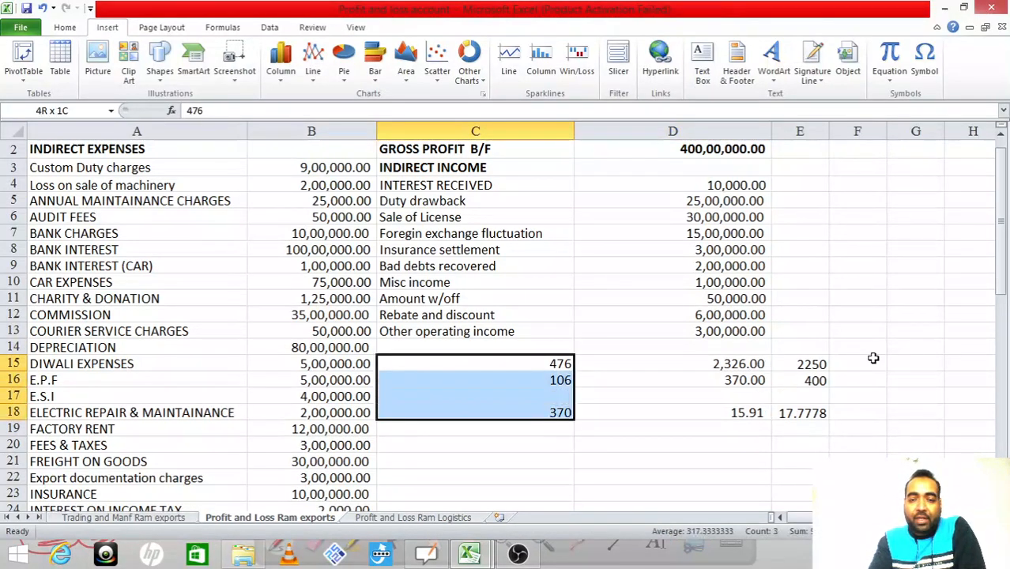
{"action": "key", "text": "shift+Right"}
{"action": "key", "text": "shift+Right"}
{"action": "key", "text": "Delete"}
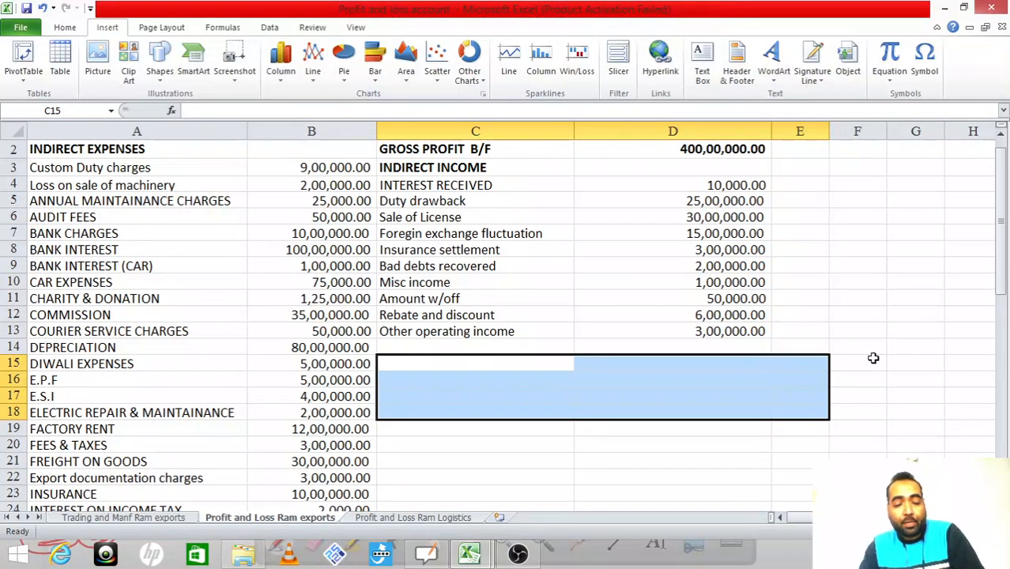
Step: Switch to OpenBoard to review the Ram exports case study page, and switch back to the Excel workbooks
{"action": "key", "text": "alt+Tab"}
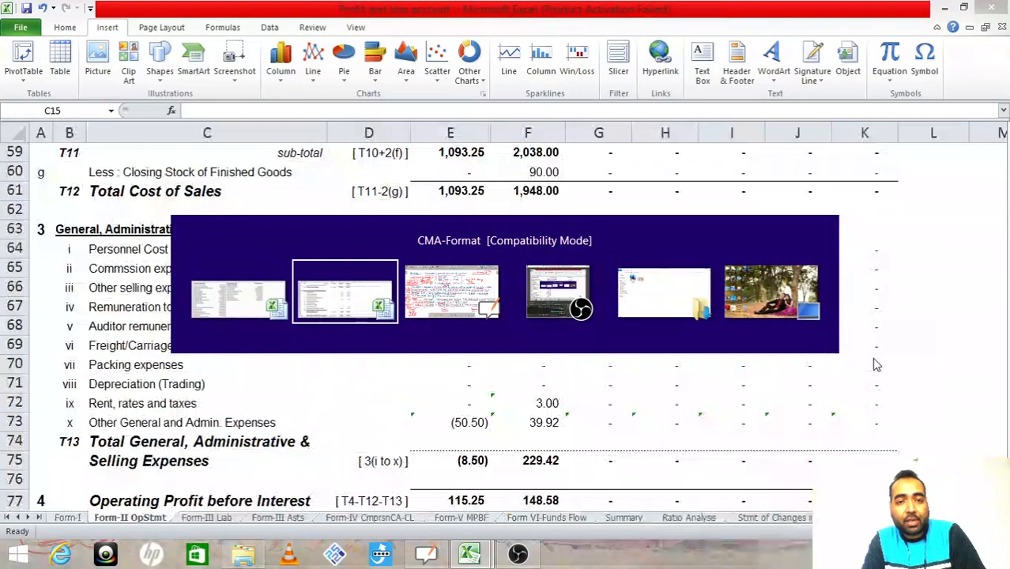
{"action": "key", "text": "Tab"}
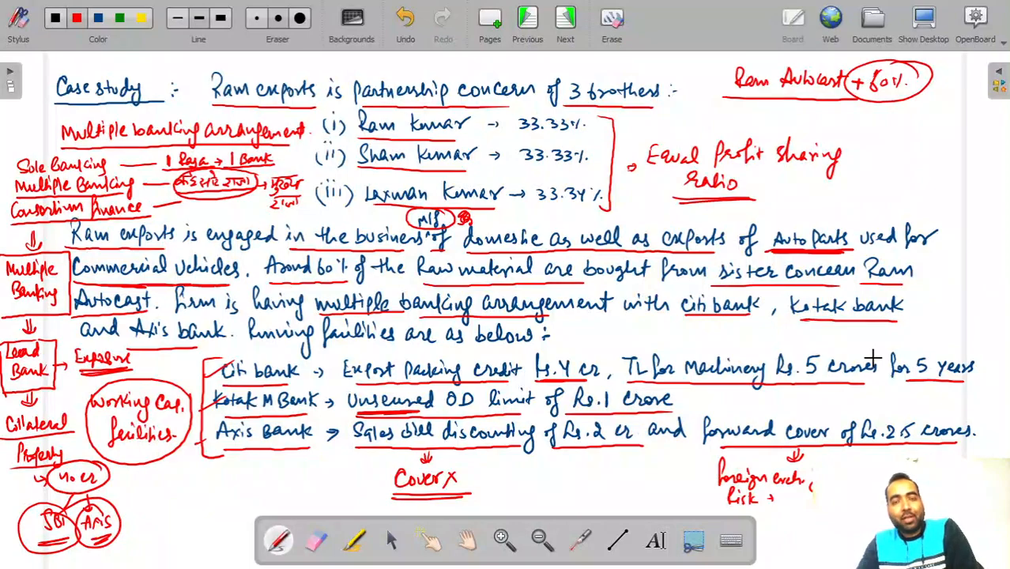
{"action": "key", "text": "alt+Tab"}
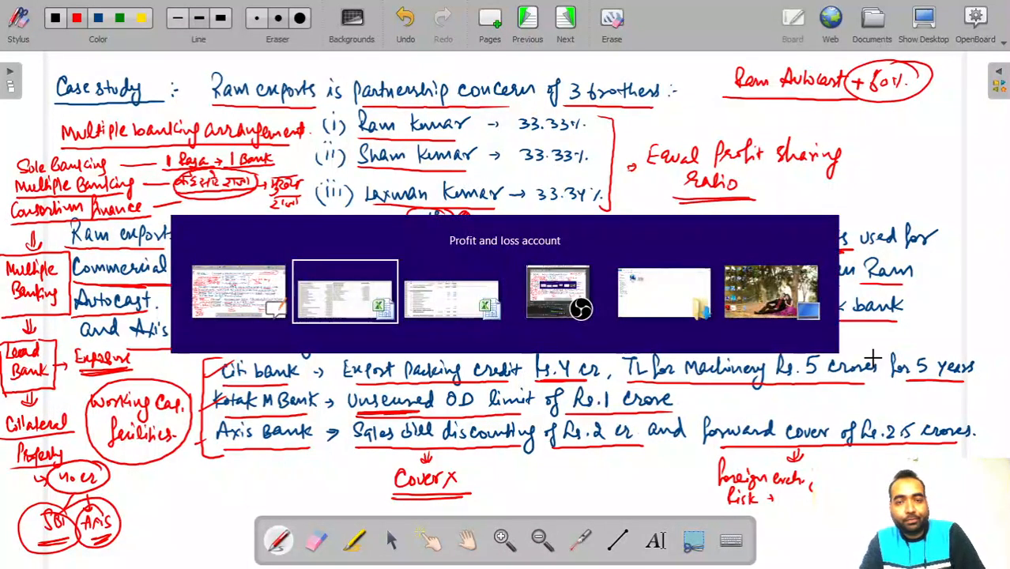